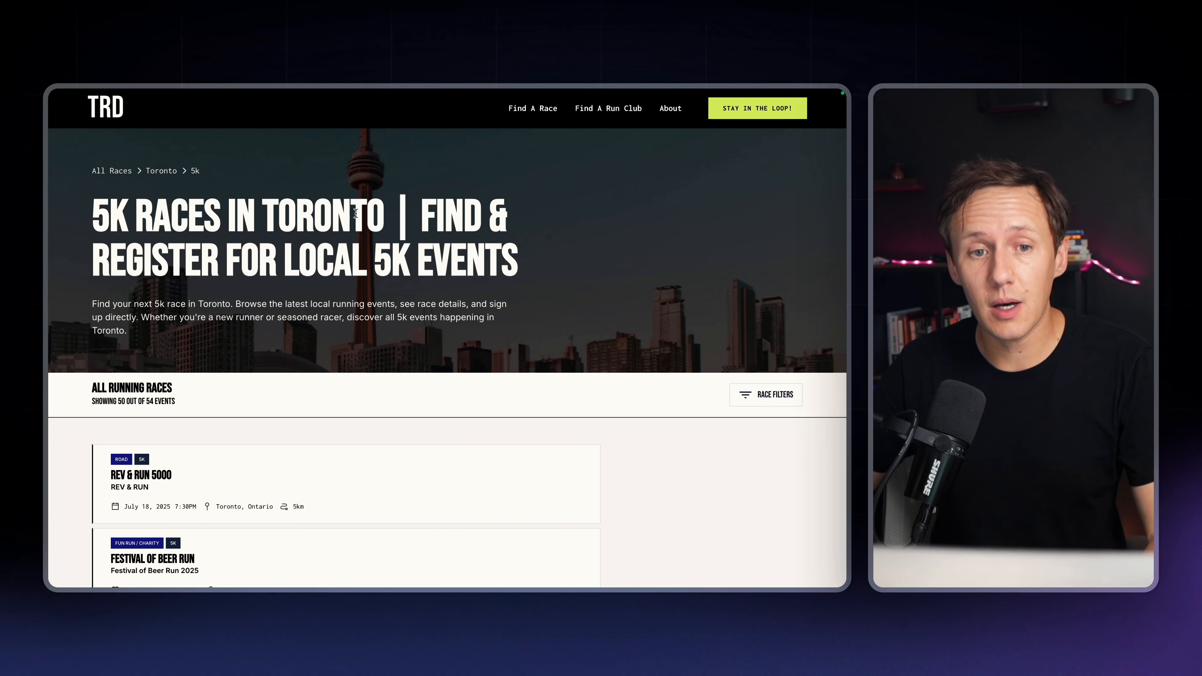
Look over the race directory's location and category sections and highlight the "Running Races in Canada 2025" listing heading
{"action": "left_click_drag", "start_coordinate": [90, 219], "coordinate": [378, 210]}
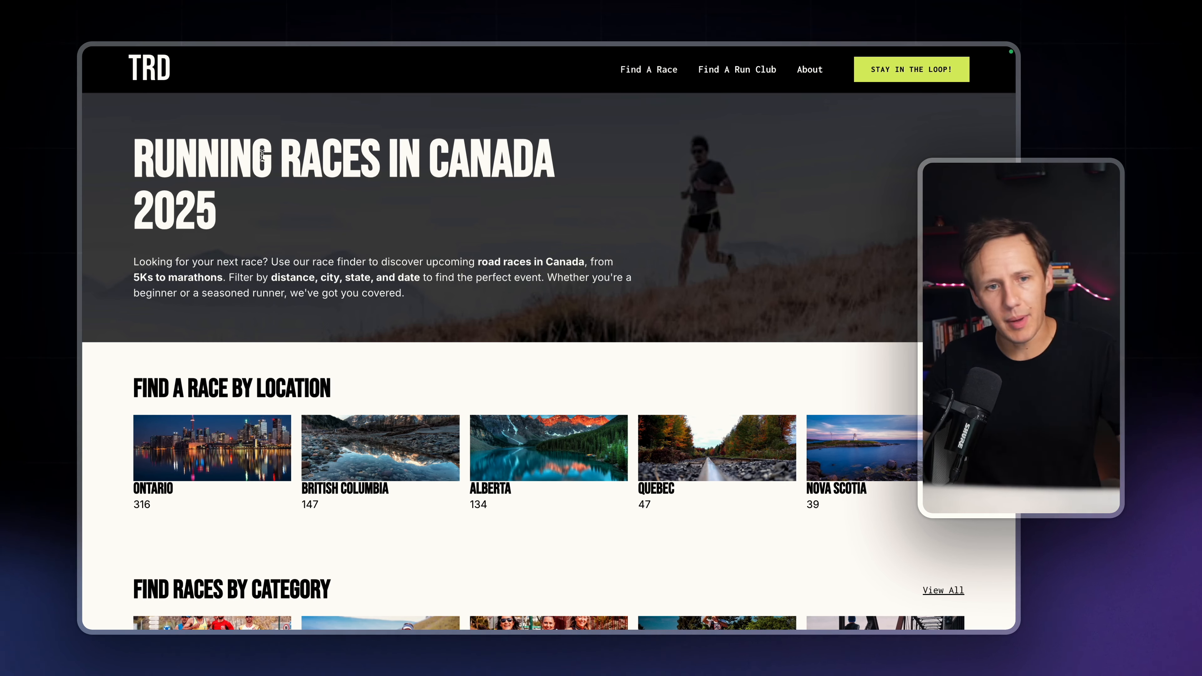
{"action": "scroll", "coordinate": [265, 189], "scroll_direction": "down", "scroll_amount": 3}
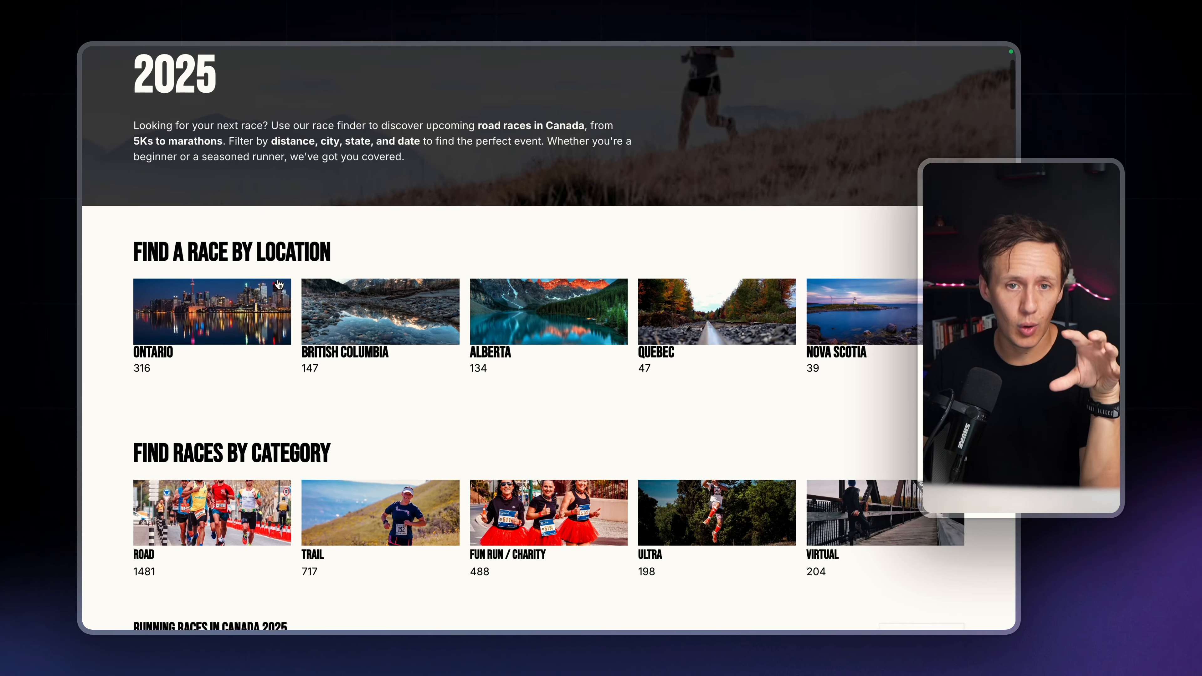
{"action": "scroll", "coordinate": [280, 285], "scroll_direction": "up", "scroll_amount": 3}
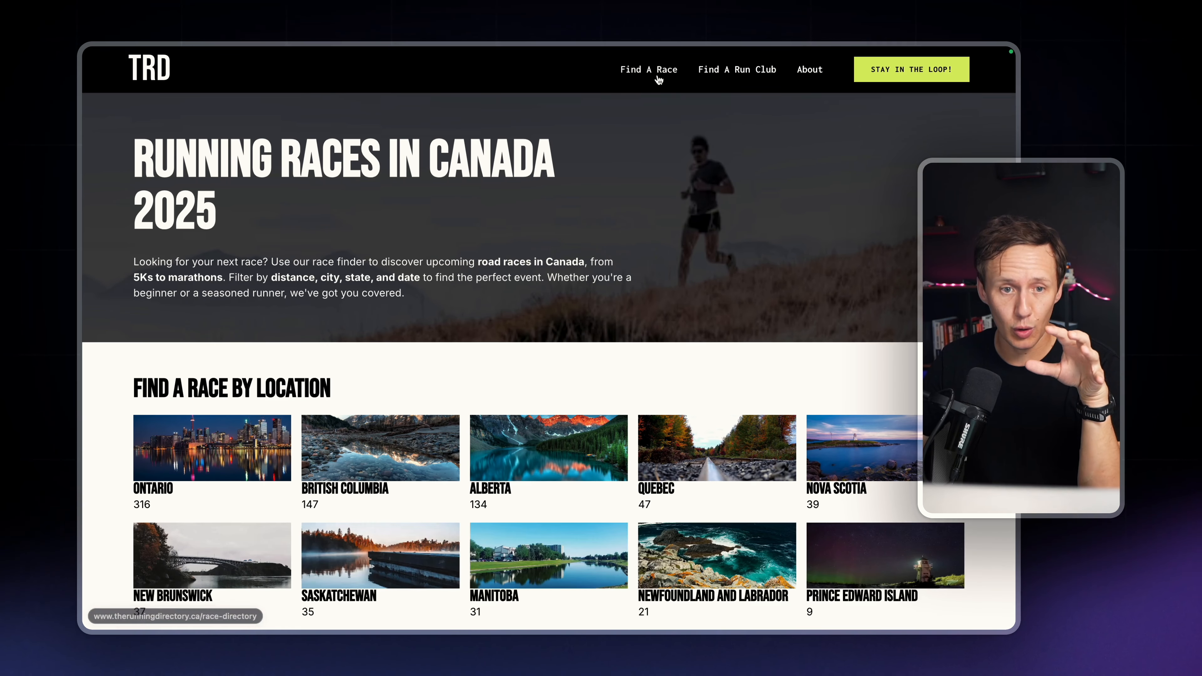
{"action": "scroll", "coordinate": [434, 279], "scroll_direction": "down", "scroll_amount": 6}
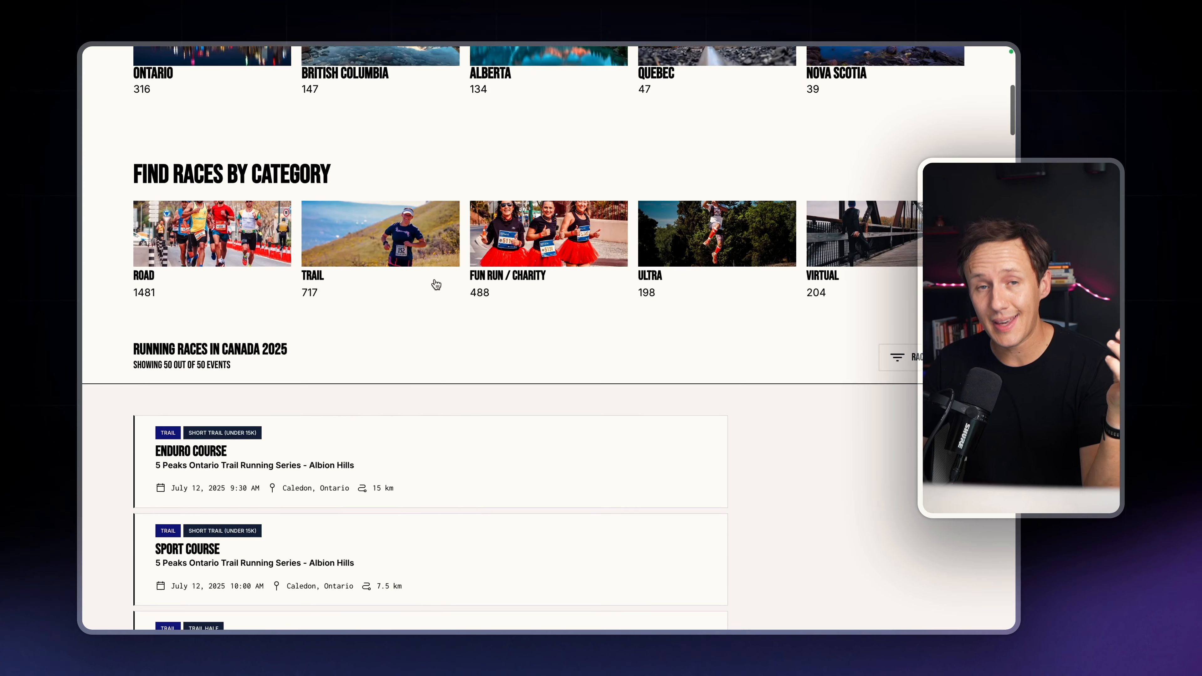
{"action": "scroll", "coordinate": [436, 284], "scroll_direction": "down", "scroll_amount": 4}
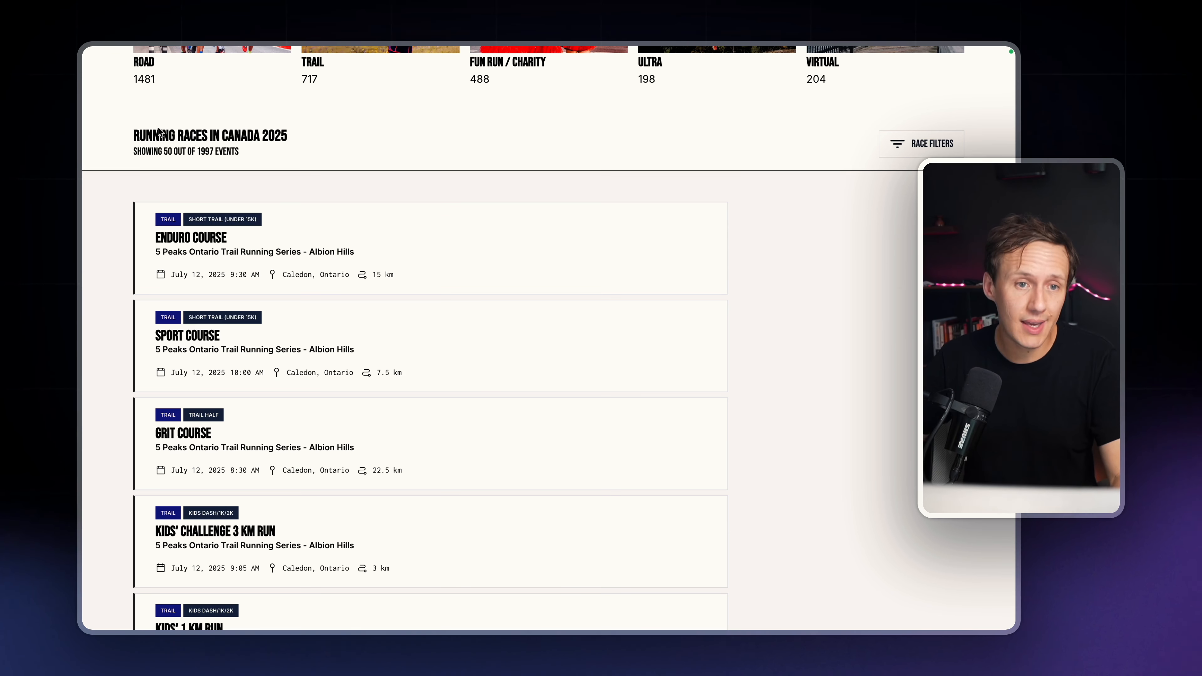
{"action": "left_click_drag", "start_coordinate": [135, 134], "coordinate": [354, 142]}
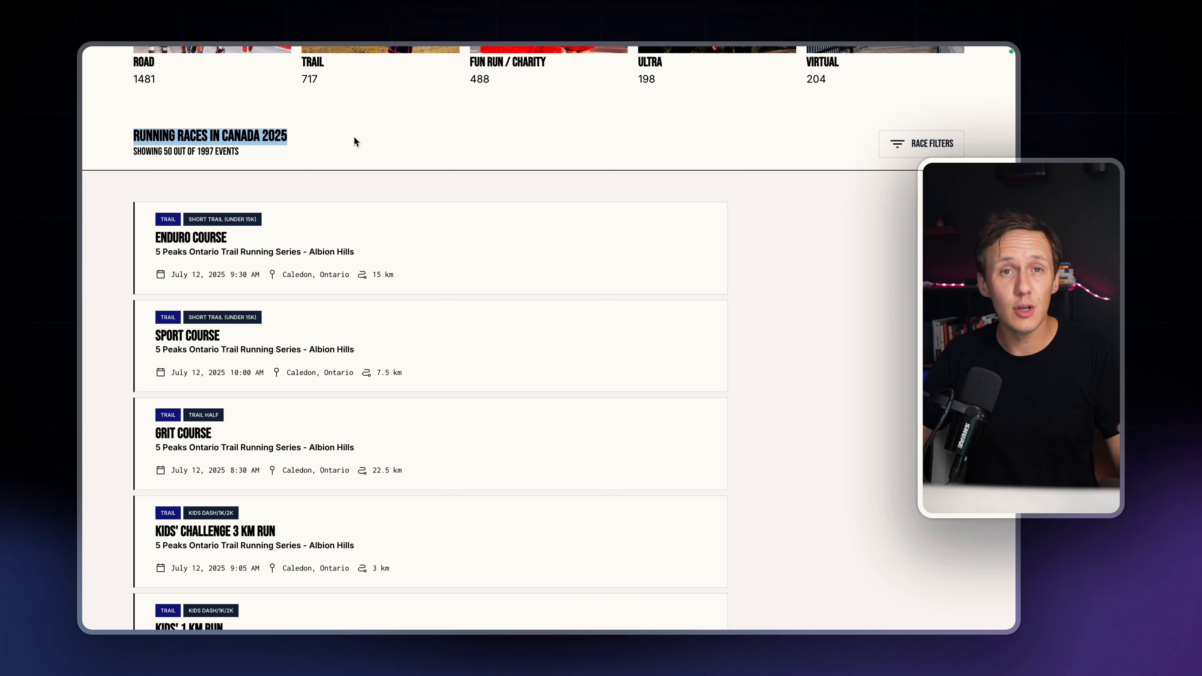
{"action": "scroll", "coordinate": [355, 138], "scroll_direction": "up", "scroll_amount": 4}
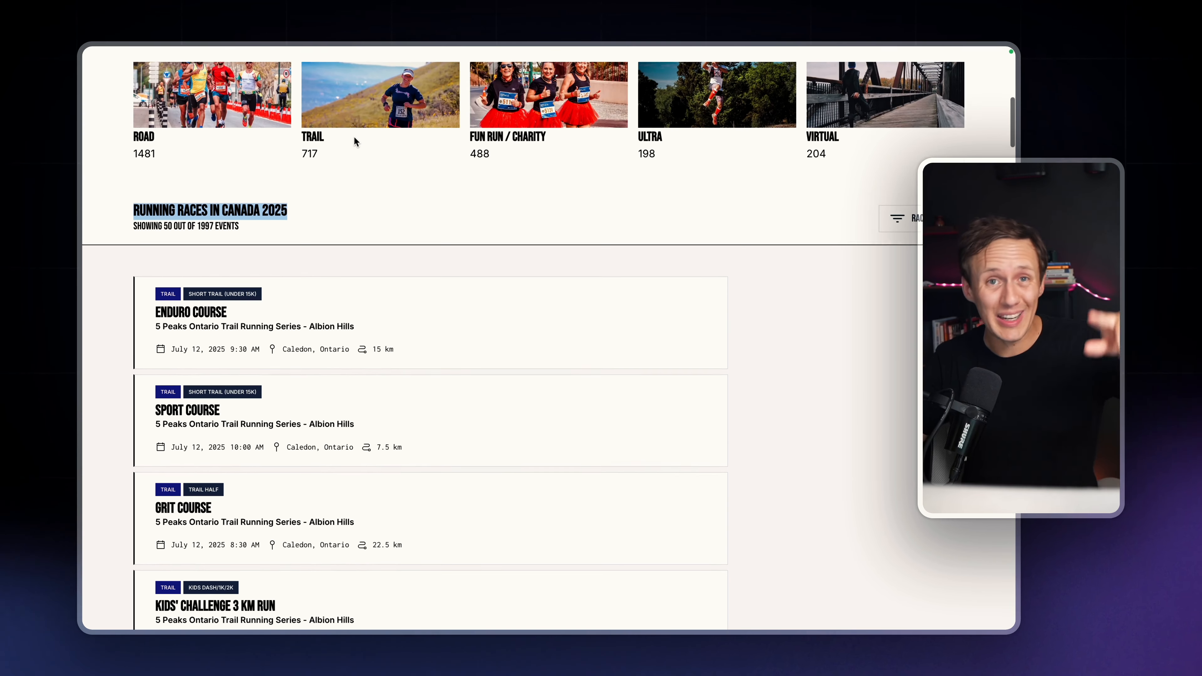
{"action": "scroll", "coordinate": [354, 139], "scroll_direction": "up", "scroll_amount": 5}
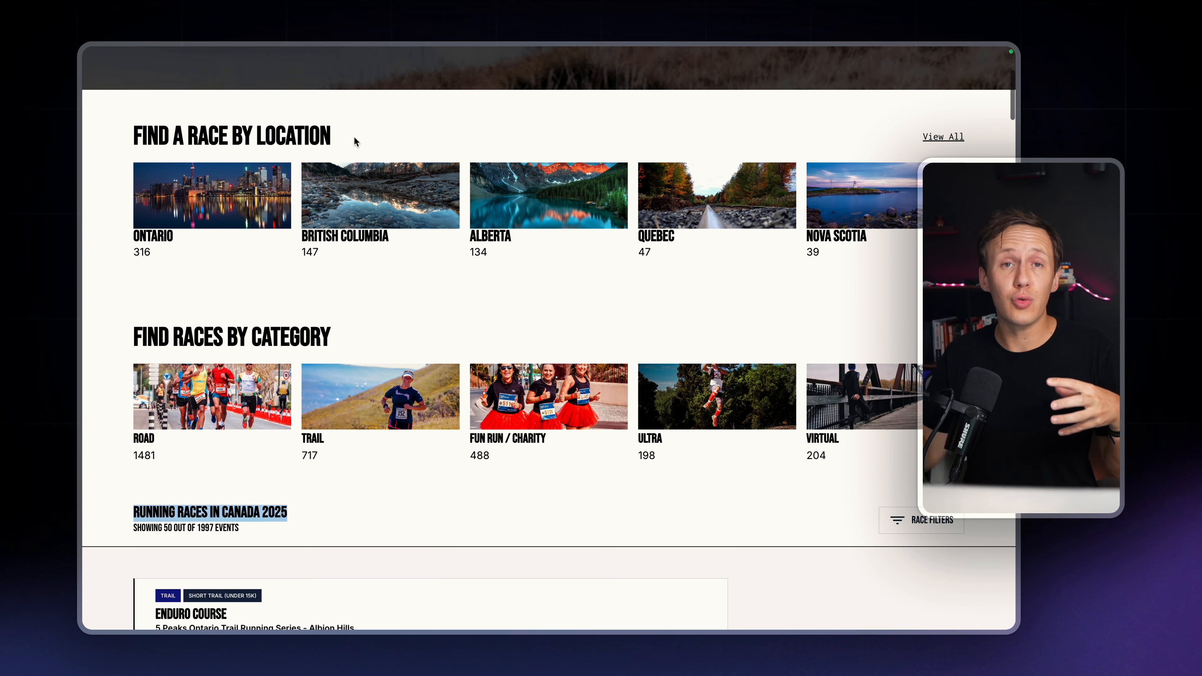
{"action": "scroll", "coordinate": [356, 141], "scroll_direction": "up", "scroll_amount": 1}
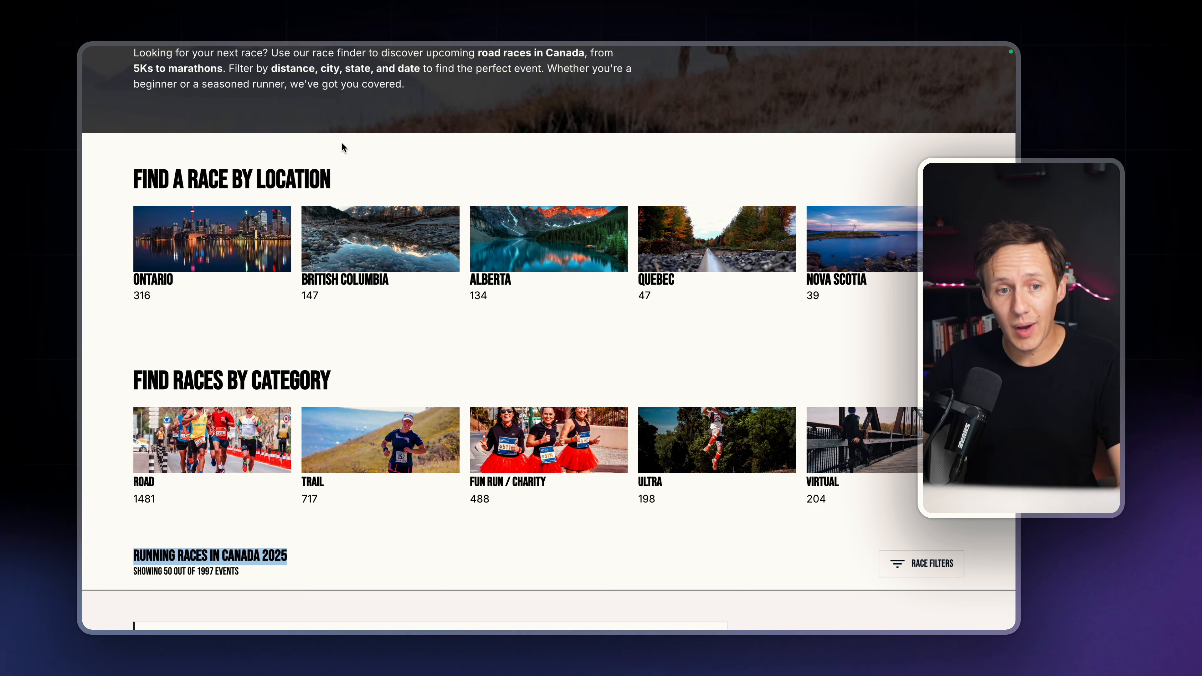
Switch to the Running Directory Research Base and inspect the target keywords "marathon vancouver" and "marathon ottawa"
{"action": "mouse_move", "coordinate": [83, 219]}
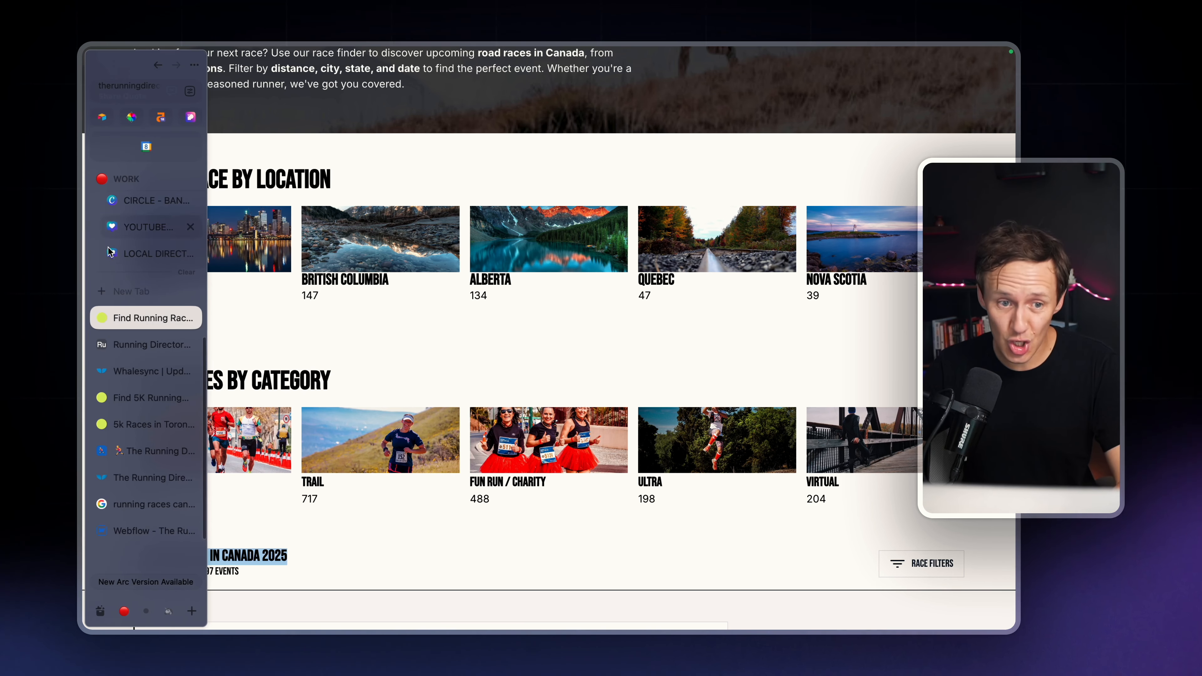
{"action": "left_click", "coordinate": [142, 345]}
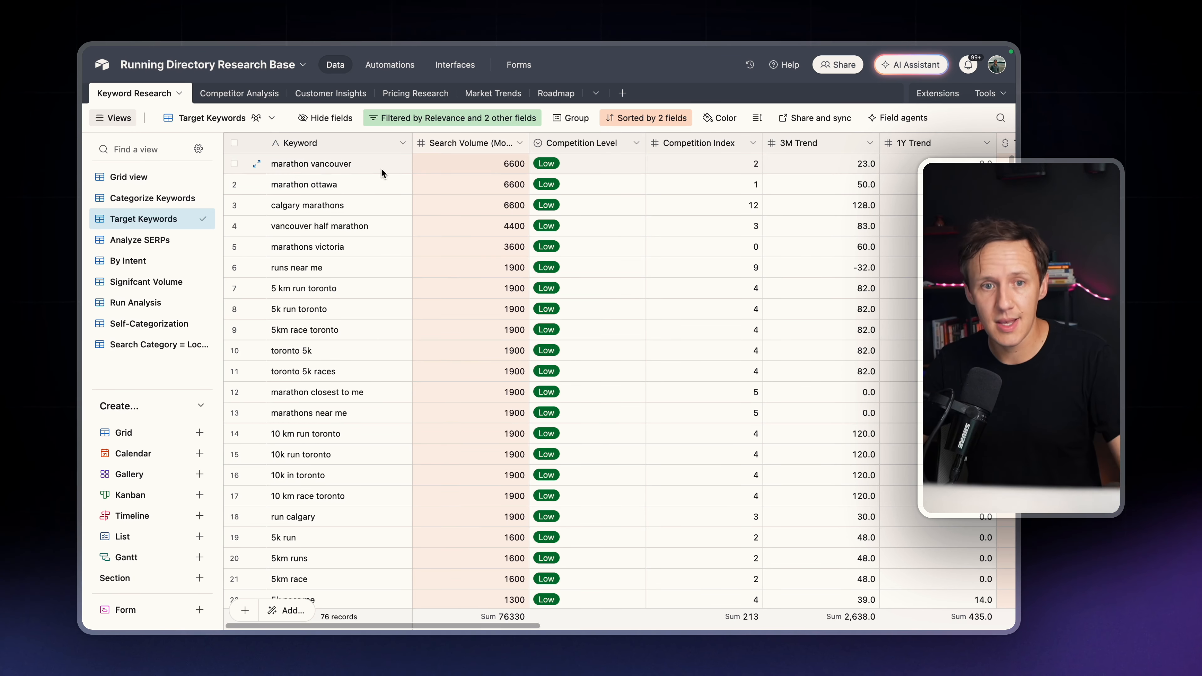
{"action": "left_click", "coordinate": [360, 170]}
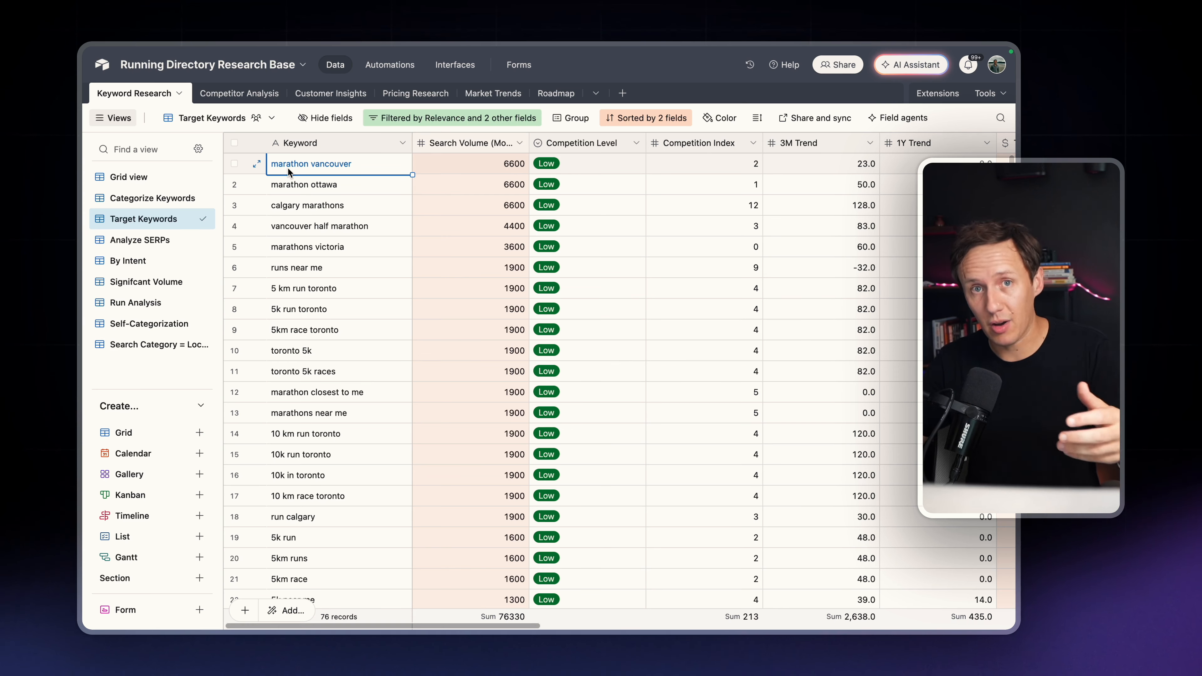
{"action": "left_click", "coordinate": [294, 188]}
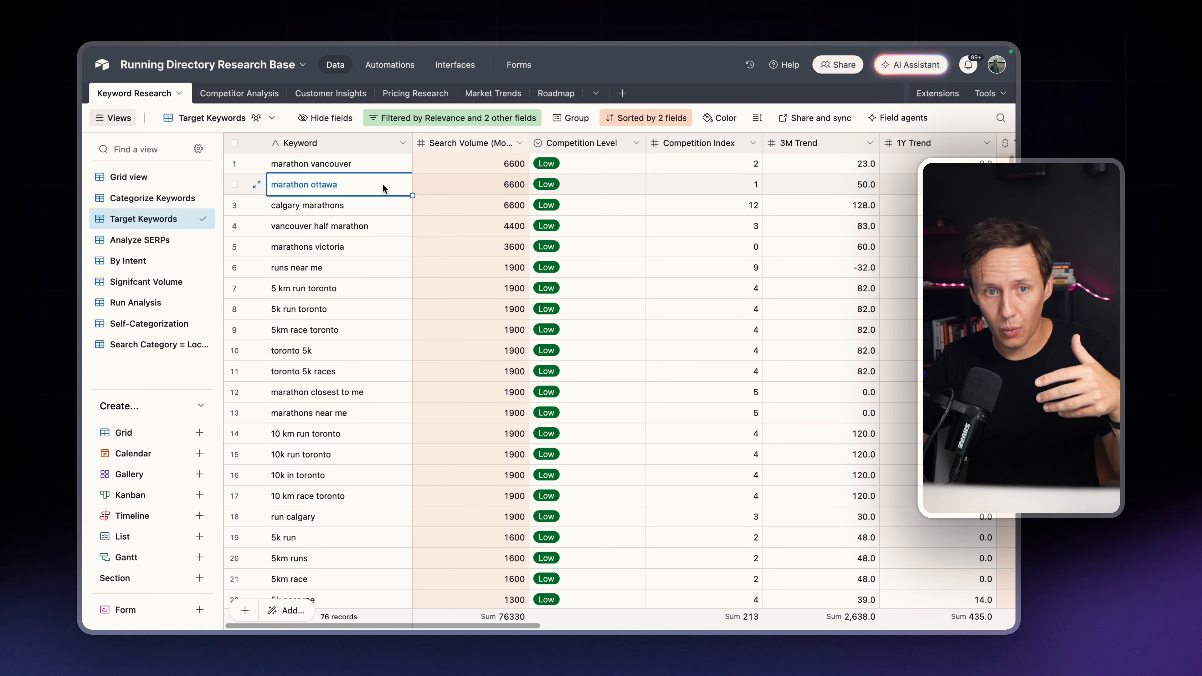
Return to the running race directory, open the Ontario location page and review its cities and race listing
{"action": "mouse_move", "coordinate": [85, 198]}
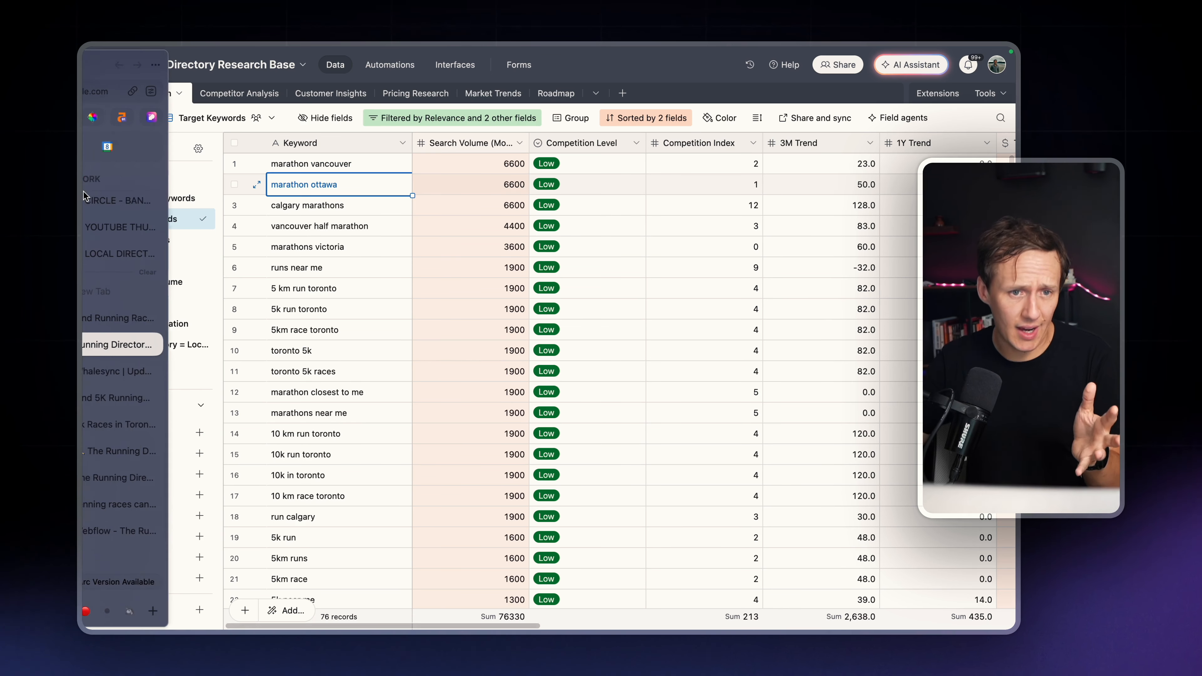
{"action": "left_click", "coordinate": [150, 318]}
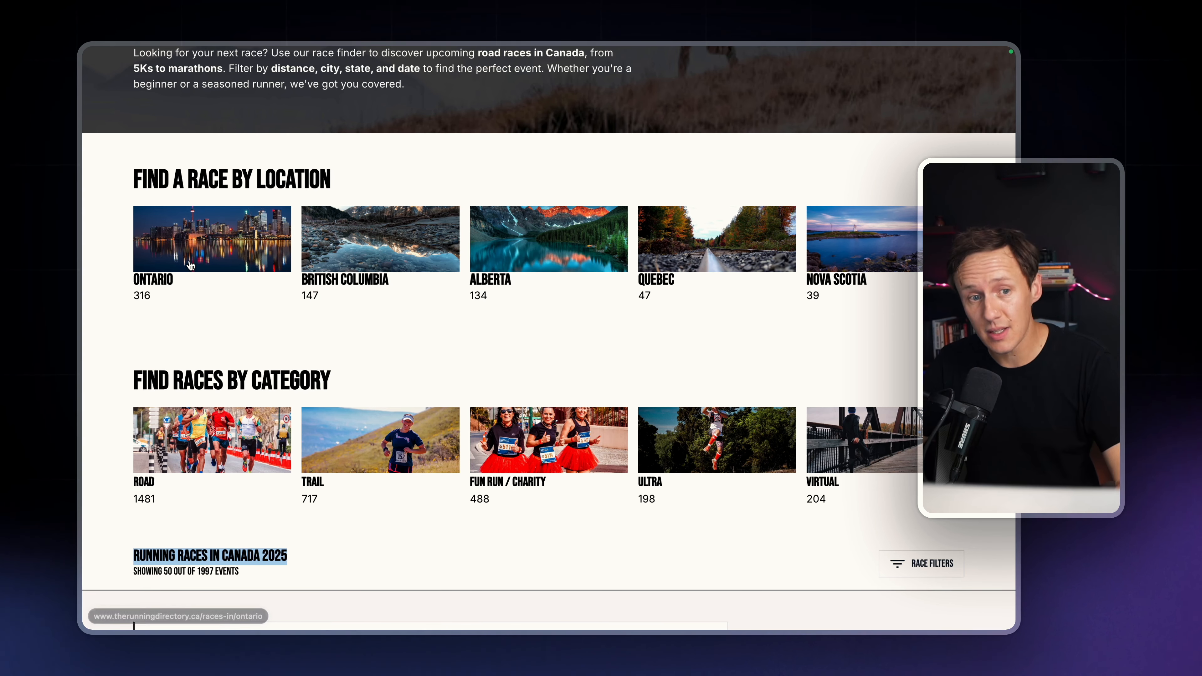
{"action": "left_click", "coordinate": [191, 261]}
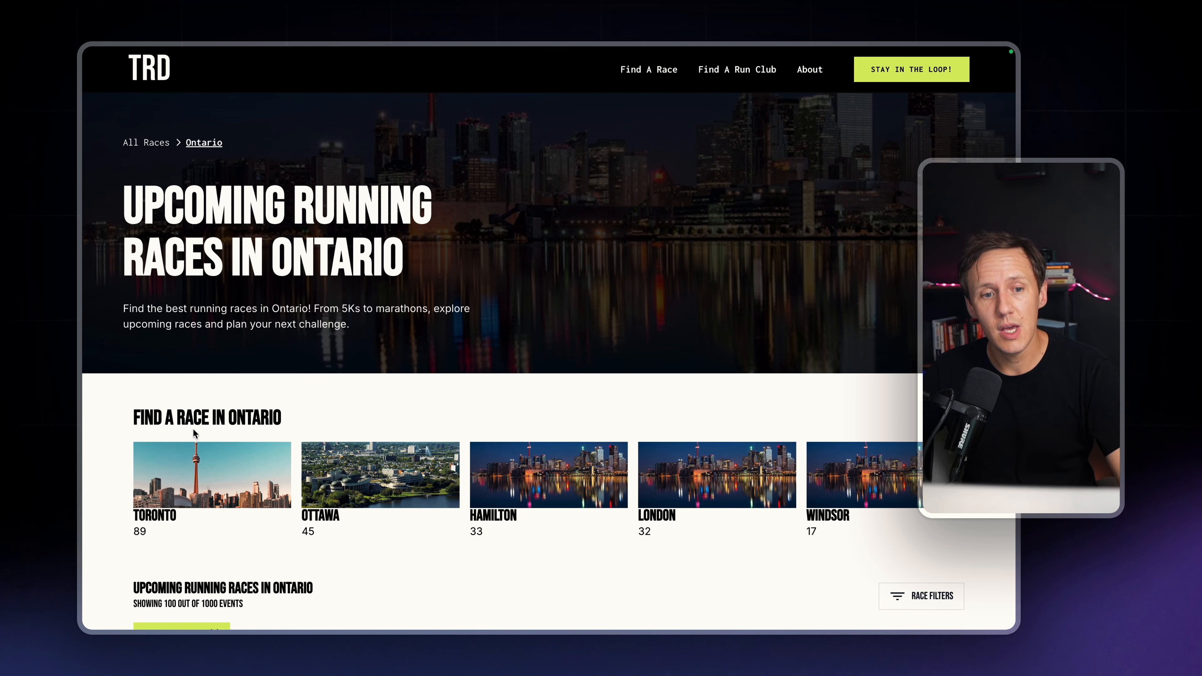
{"action": "scroll", "coordinate": [236, 264], "scroll_direction": "down", "scroll_amount": 9}
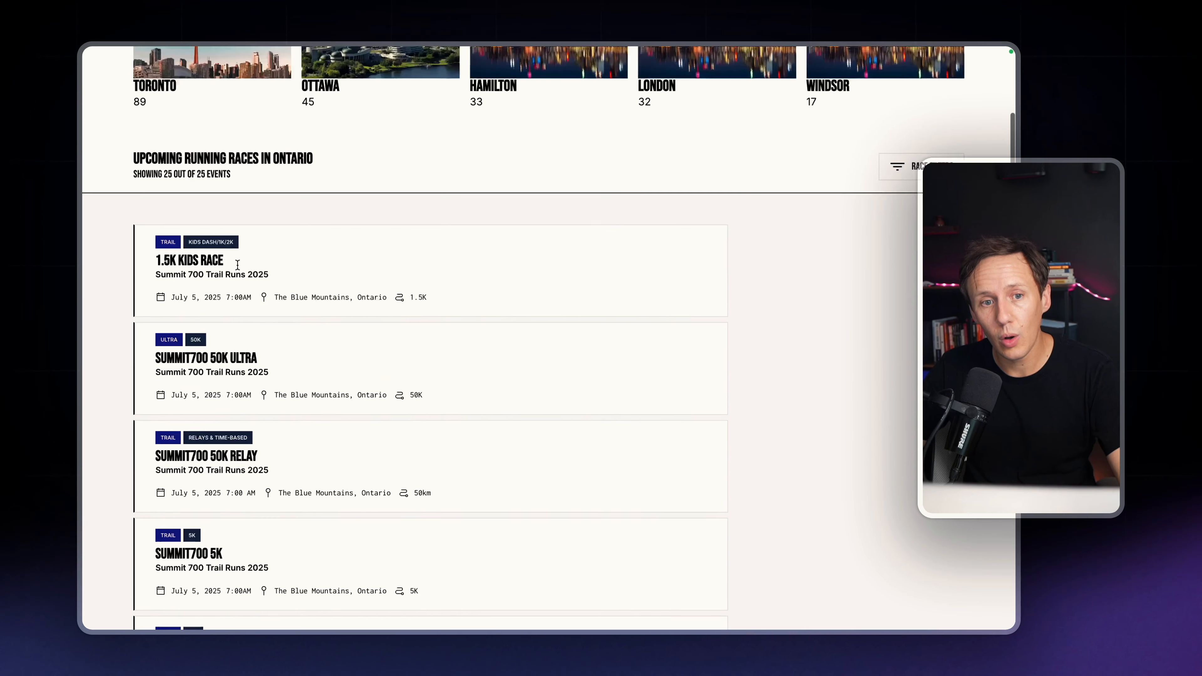
{"action": "scroll", "coordinate": [237, 264], "scroll_direction": "up", "scroll_amount": 4}
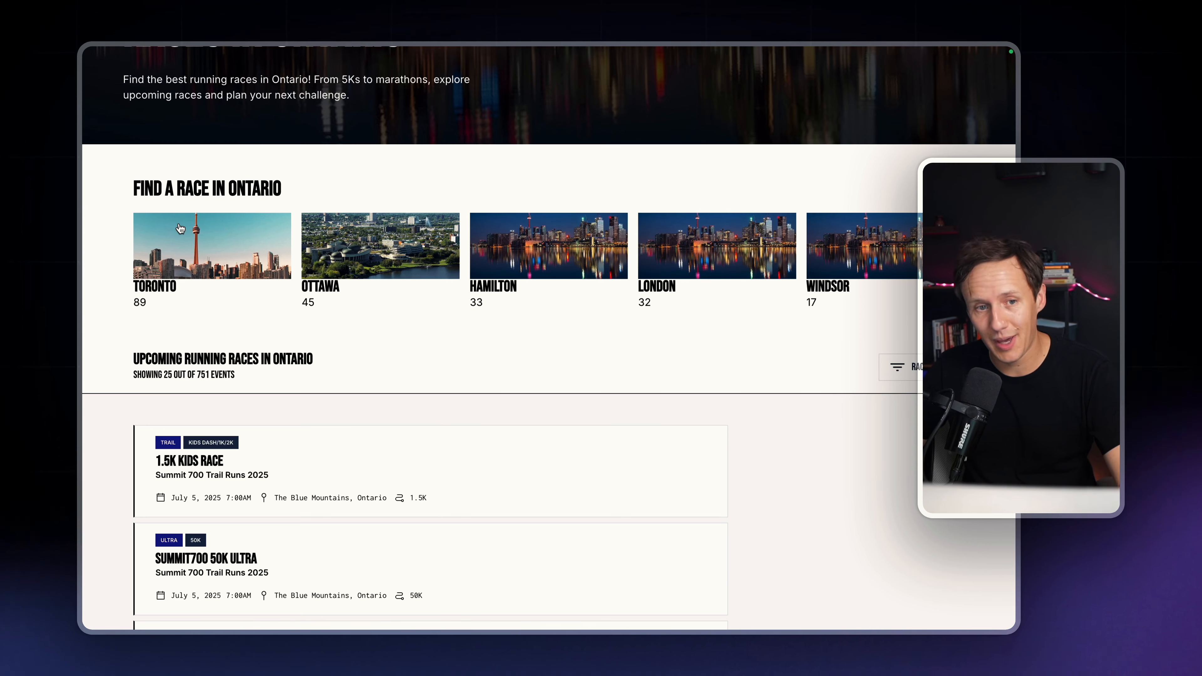
Open the Toronto page from the Ontario cities and highlight its "Upcoming Running Races in Toronto" heading
{"action": "left_click", "coordinate": [185, 235]}
{"action": "scroll", "coordinate": [199, 279], "scroll_direction": "down", "scroll_amount": 2}
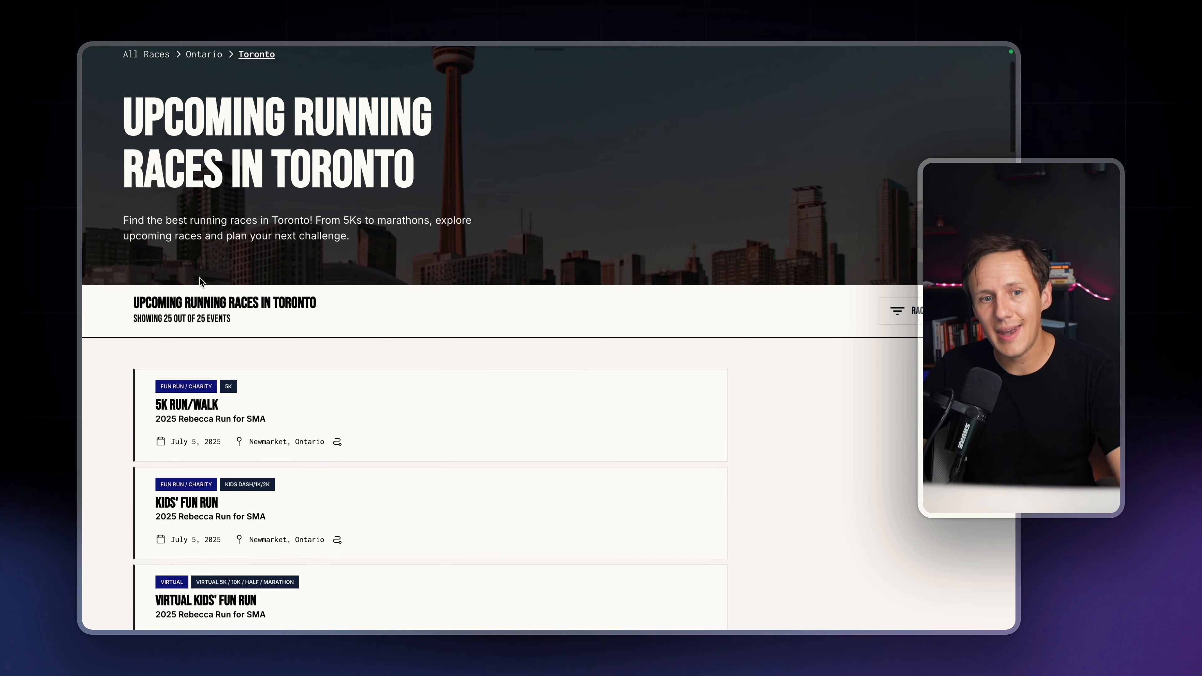
{"action": "left_click_drag", "start_coordinate": [322, 306], "coordinate": [134, 299]}
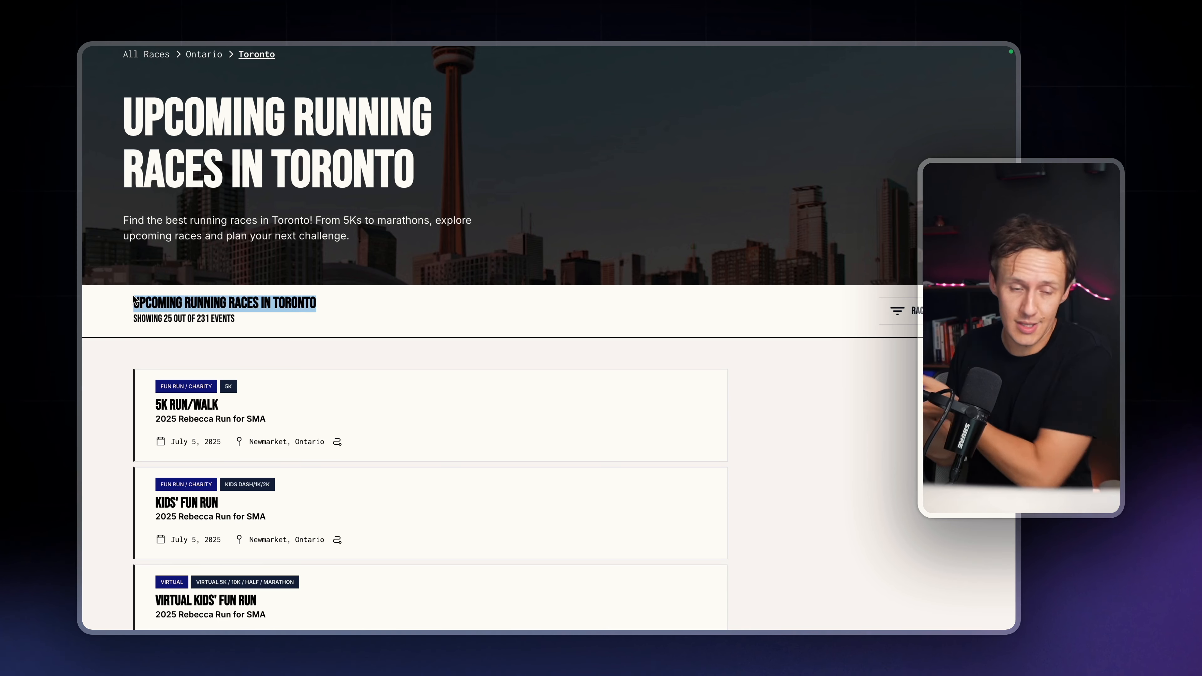
Go back through the Ontario page to the Canada-wide race page and bring up its race categories
{"action": "mouse_move", "coordinate": [83, 225]}
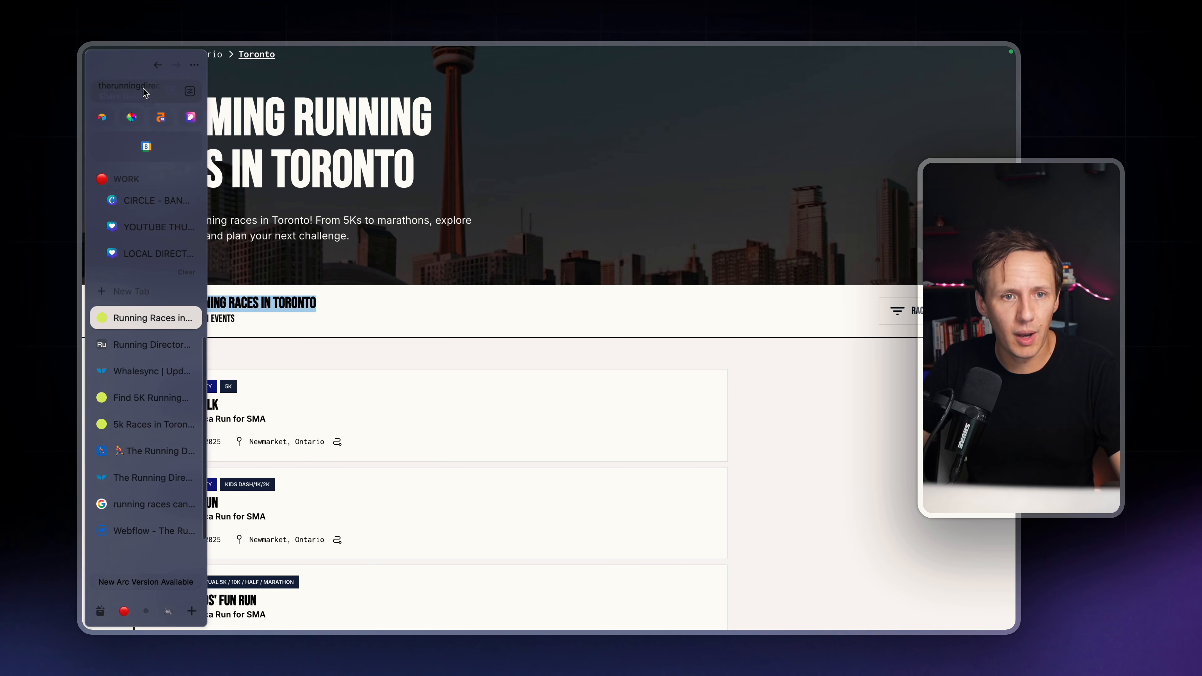
{"action": "left_click", "coordinate": [155, 65]}
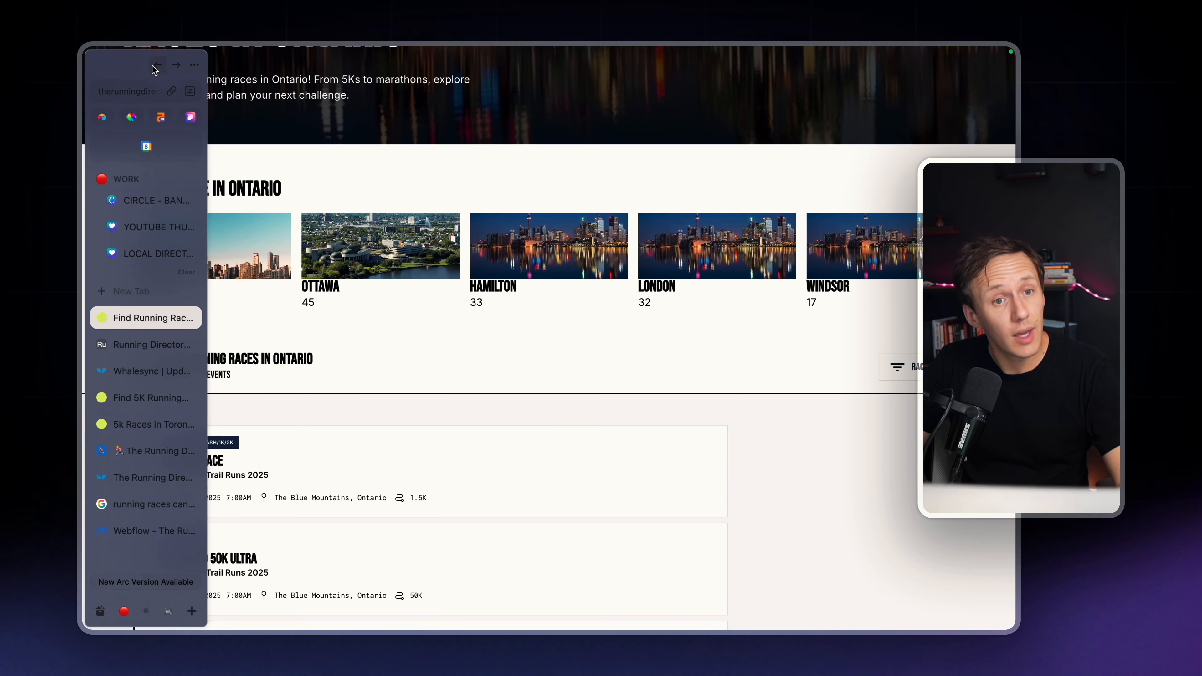
{"action": "left_click", "coordinate": [155, 65]}
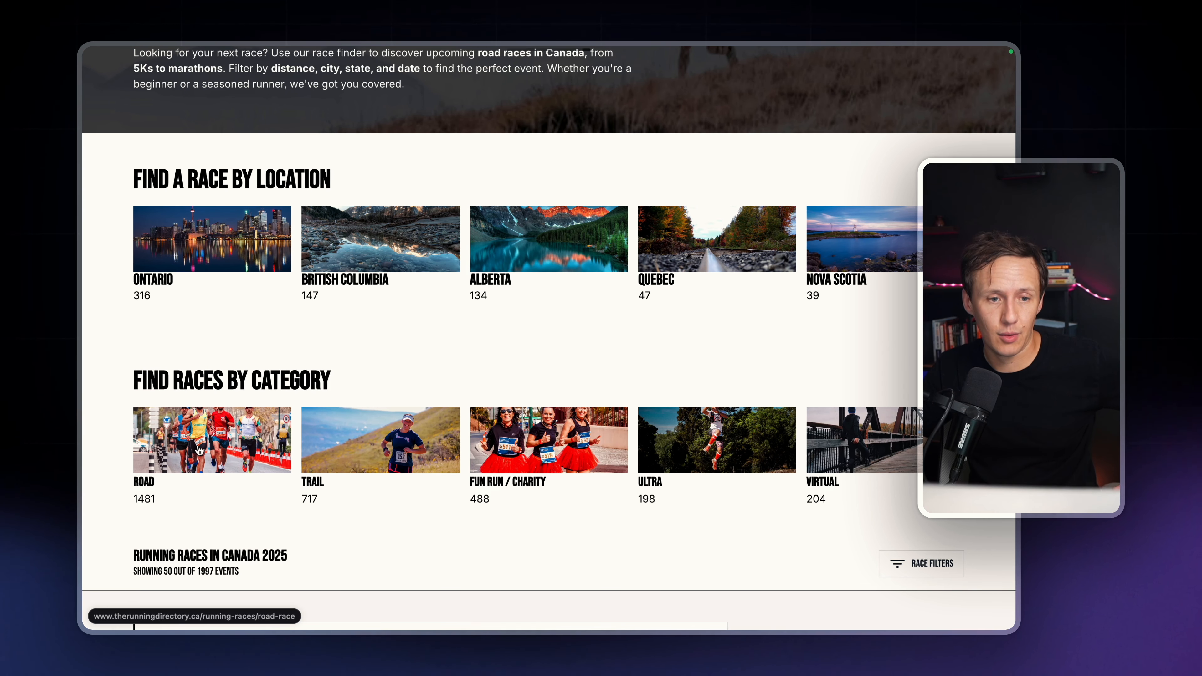
{"action": "scroll", "coordinate": [244, 477], "scroll_direction": "down", "scroll_amount": 3}
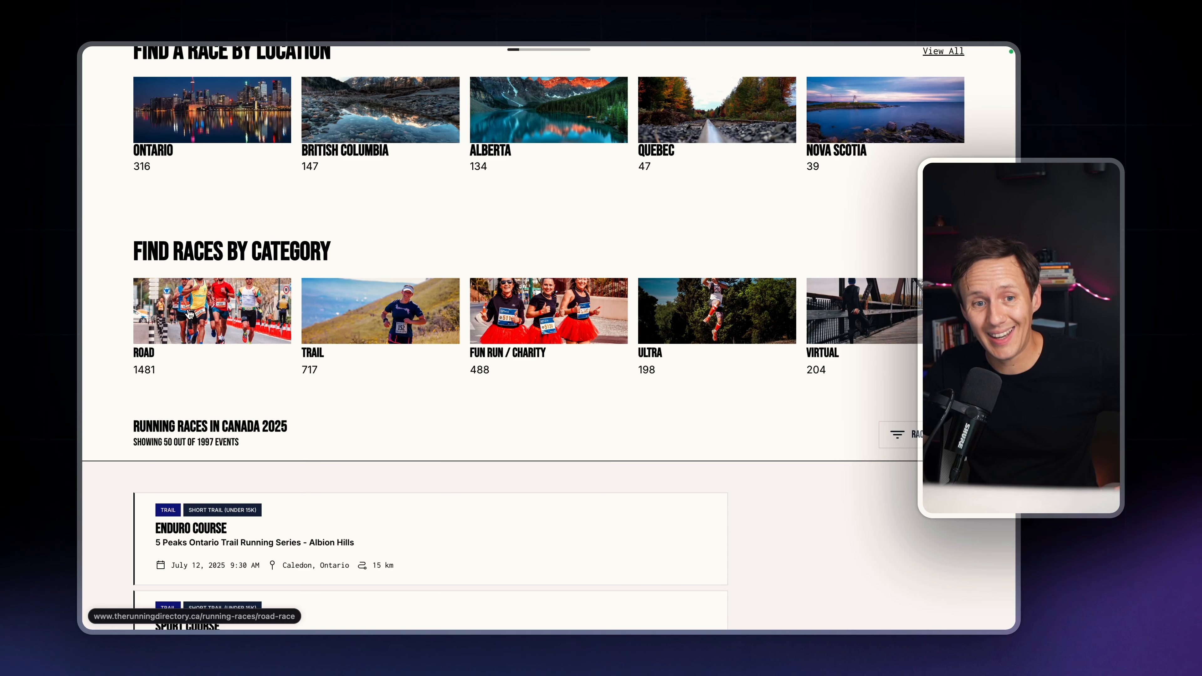
Open the Road category and its 5K race type page, and look over the 5K race listing
{"action": "left_click", "coordinate": [190, 313]}
{"action": "scroll", "coordinate": [192, 451], "scroll_direction": "down", "scroll_amount": 2}
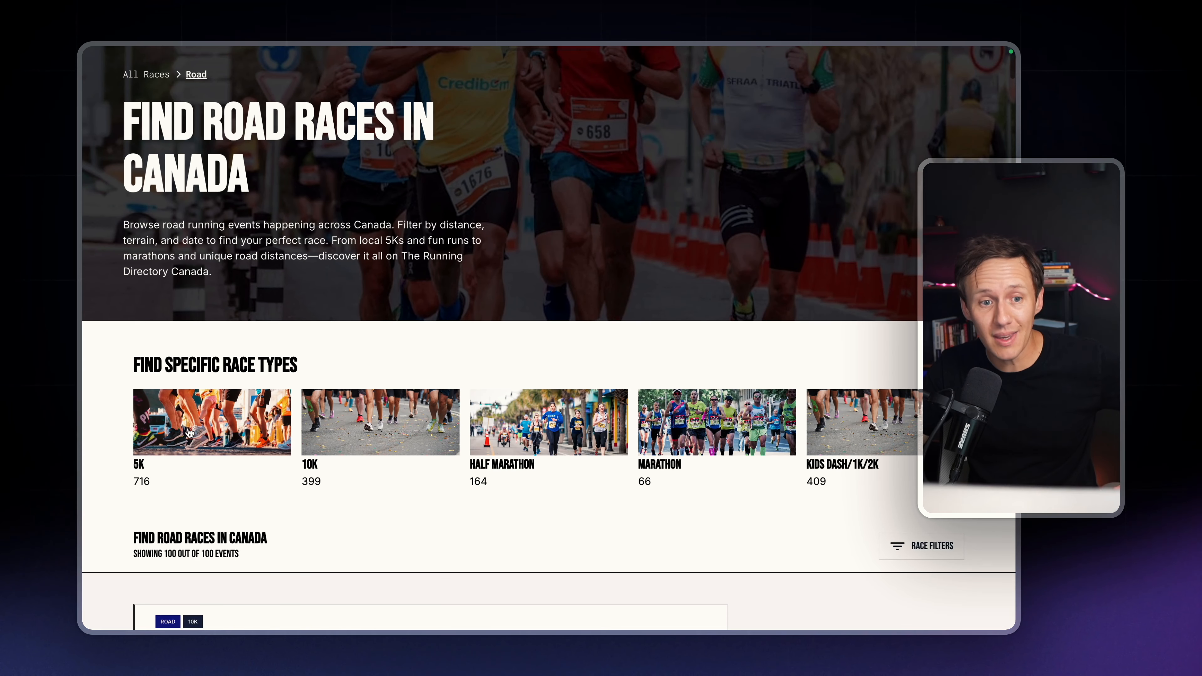
{"action": "left_click", "coordinate": [189, 433]}
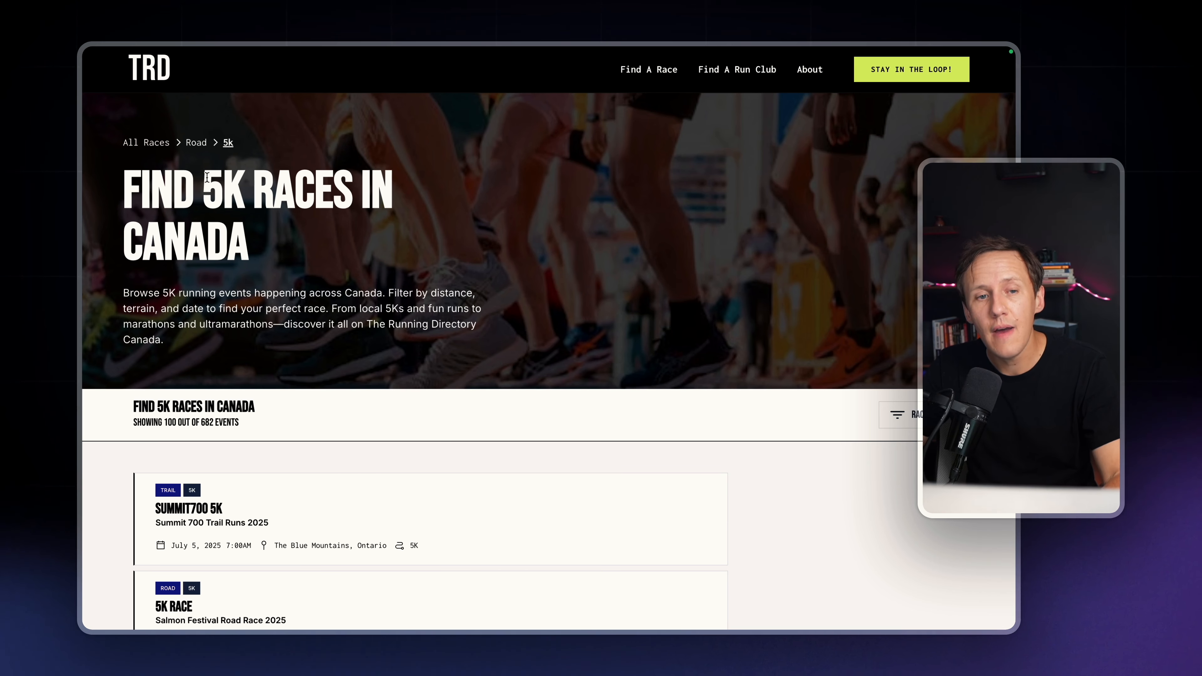
{"action": "scroll", "coordinate": [193, 274], "scroll_direction": "down", "scroll_amount": 3}
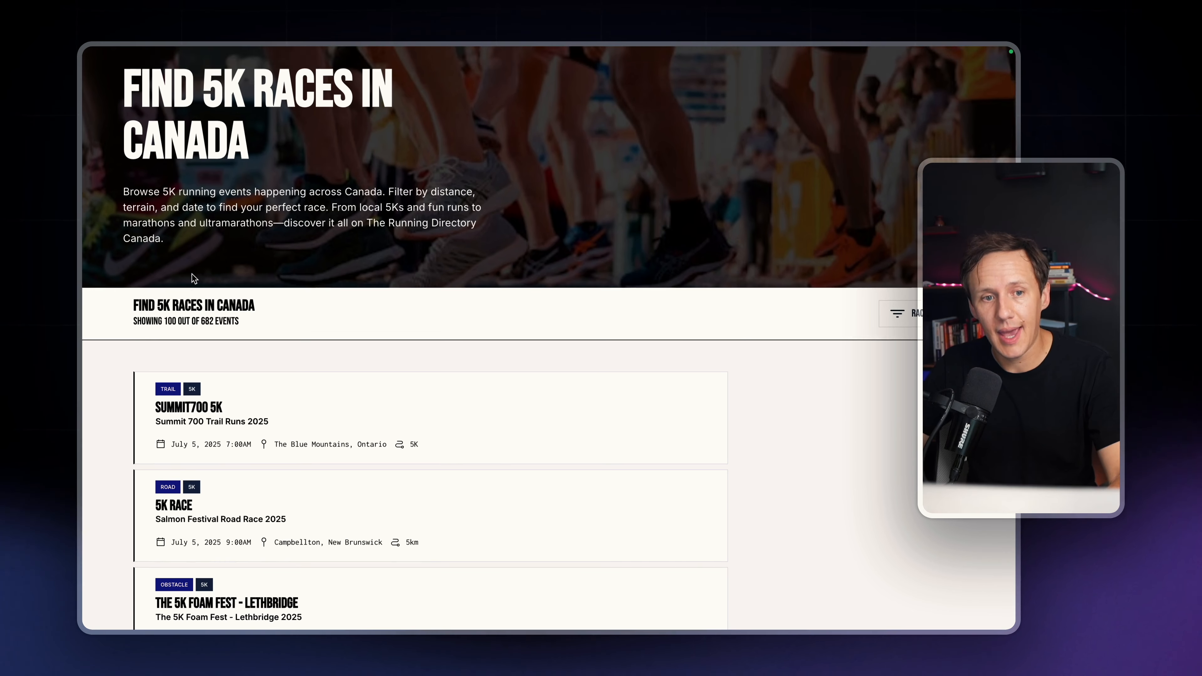
{"action": "scroll", "coordinate": [192, 273], "scroll_direction": "up", "scroll_amount": 3}
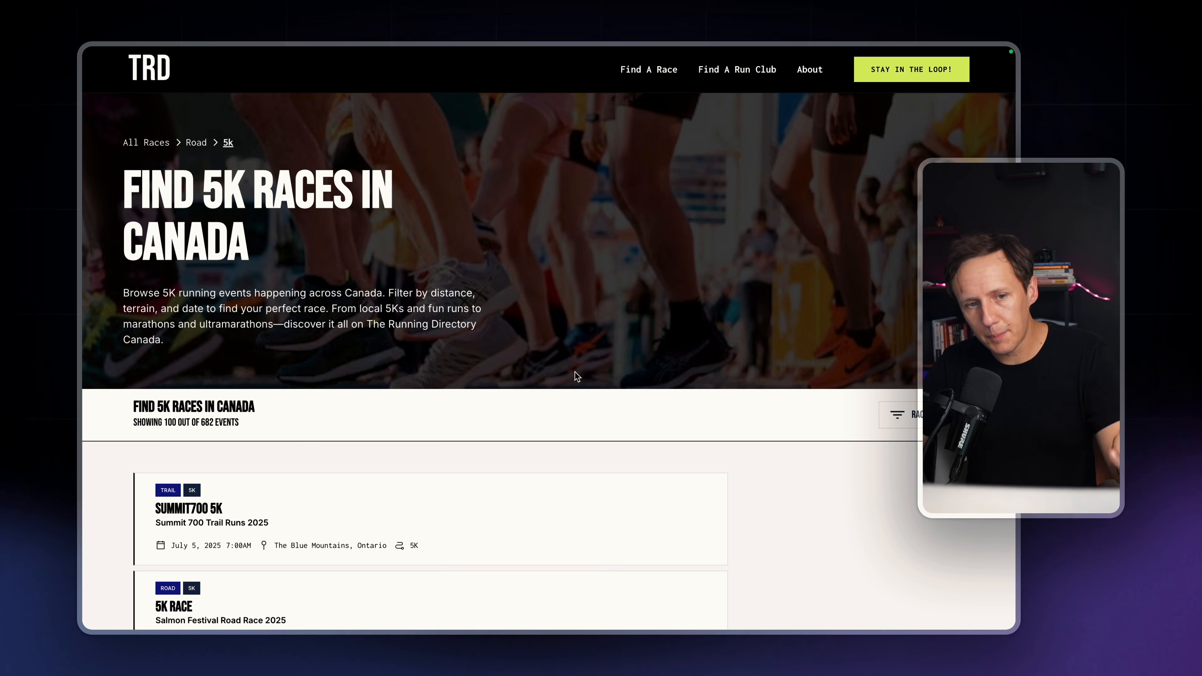
Filter the 5K races in Canada by the Toronto location and apply the filter
{"action": "left_click", "coordinate": [899, 417]}
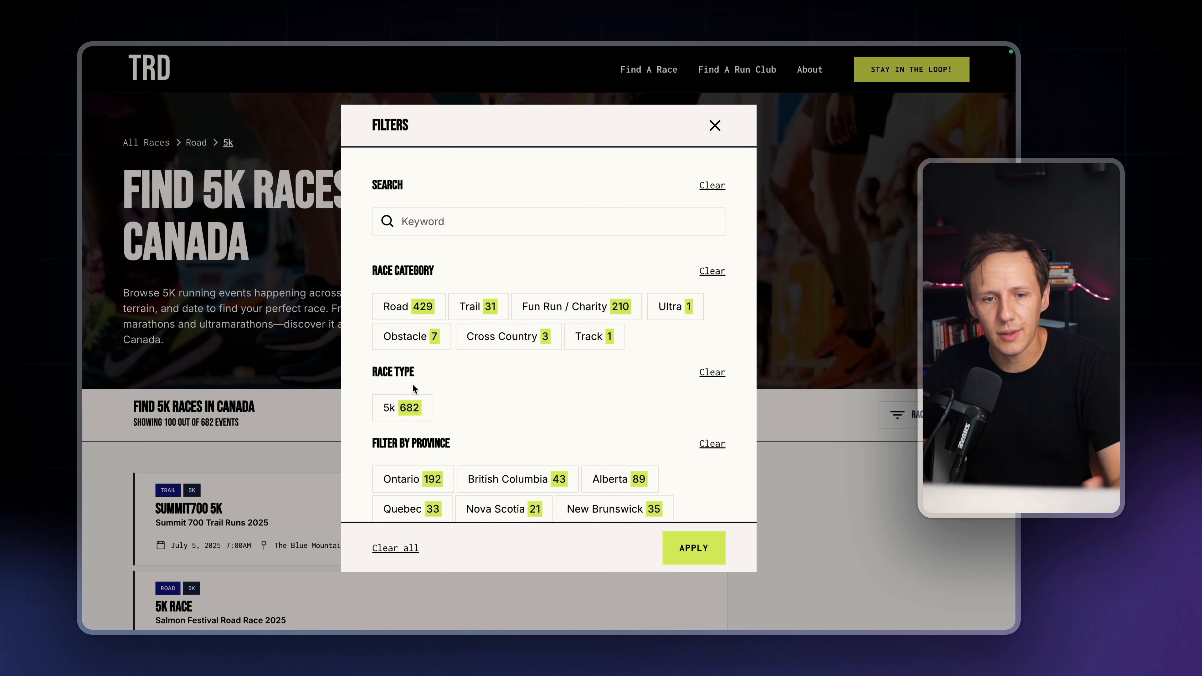
{"action": "scroll", "coordinate": [415, 389], "scroll_direction": "down", "scroll_amount": 2}
{"action": "scroll", "coordinate": [415, 389], "scroll_direction": "down", "scroll_amount": 3}
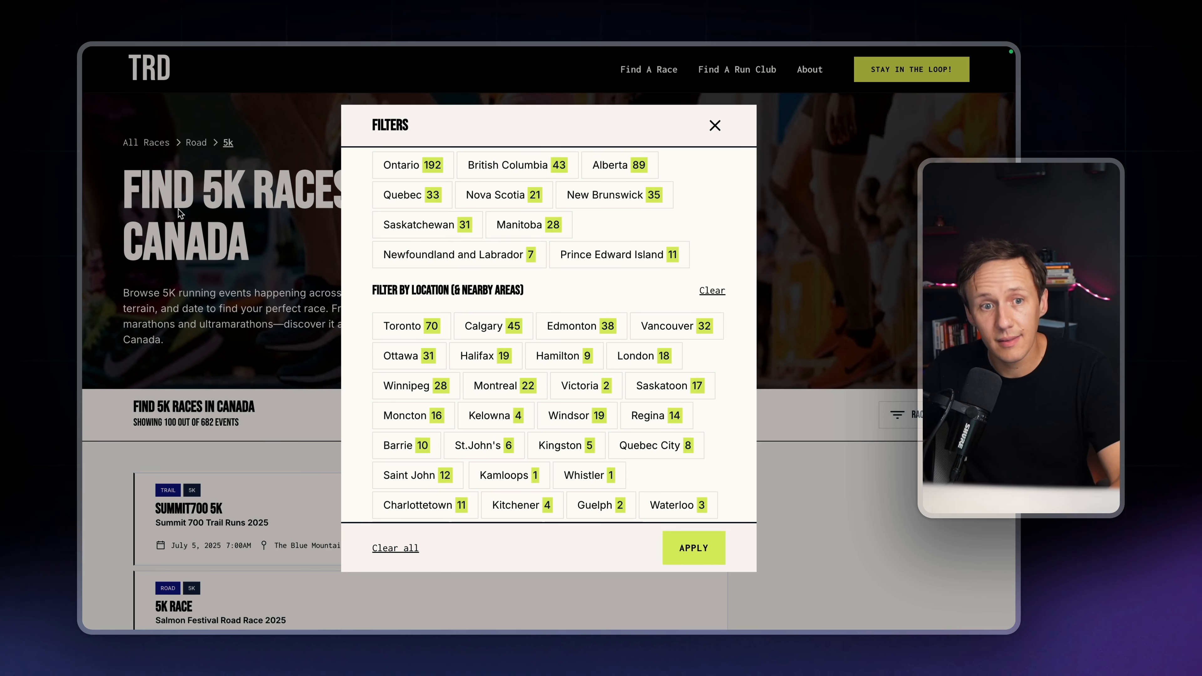
{"action": "left_click", "coordinate": [399, 329]}
{"action": "scroll", "coordinate": [549, 426], "scroll_direction": "down", "scroll_amount": 2}
{"action": "left_click", "coordinate": [692, 548]}
{"action": "scroll", "coordinate": [318, 378], "scroll_direction": "down", "scroll_amount": 3}
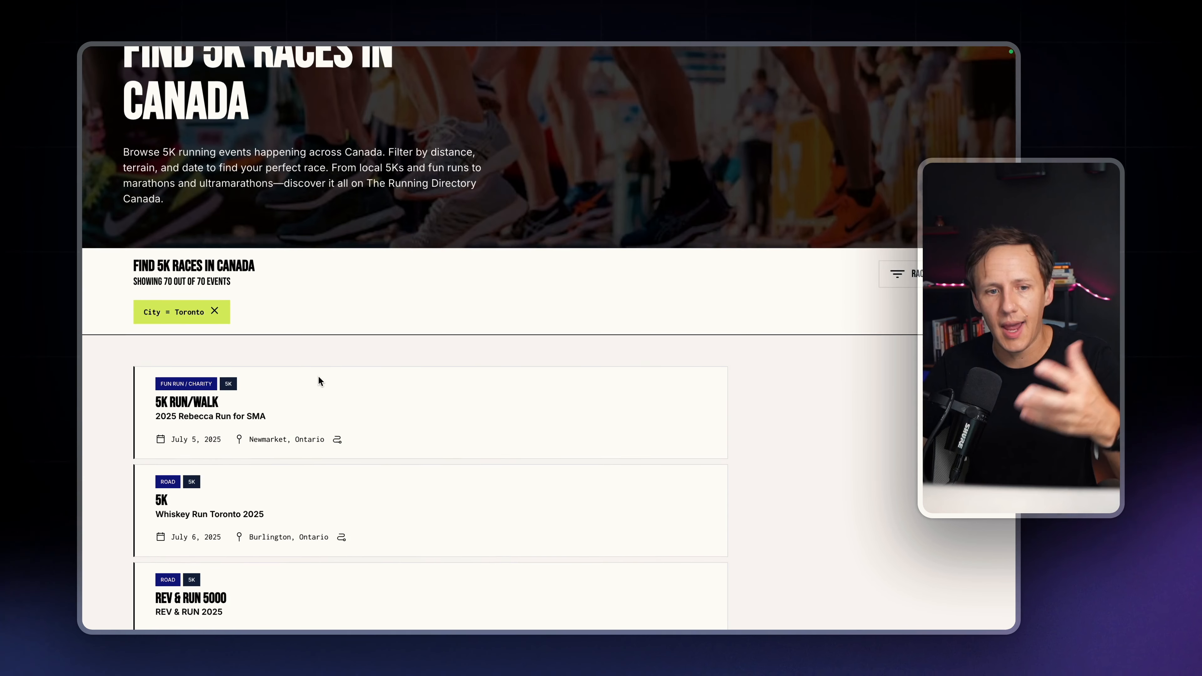
Review the Toronto-filtered 5K results and highlight the "Find 5K Races in Canada" heading above them
{"action": "scroll", "coordinate": [318, 379], "scroll_direction": "down", "scroll_amount": 2}
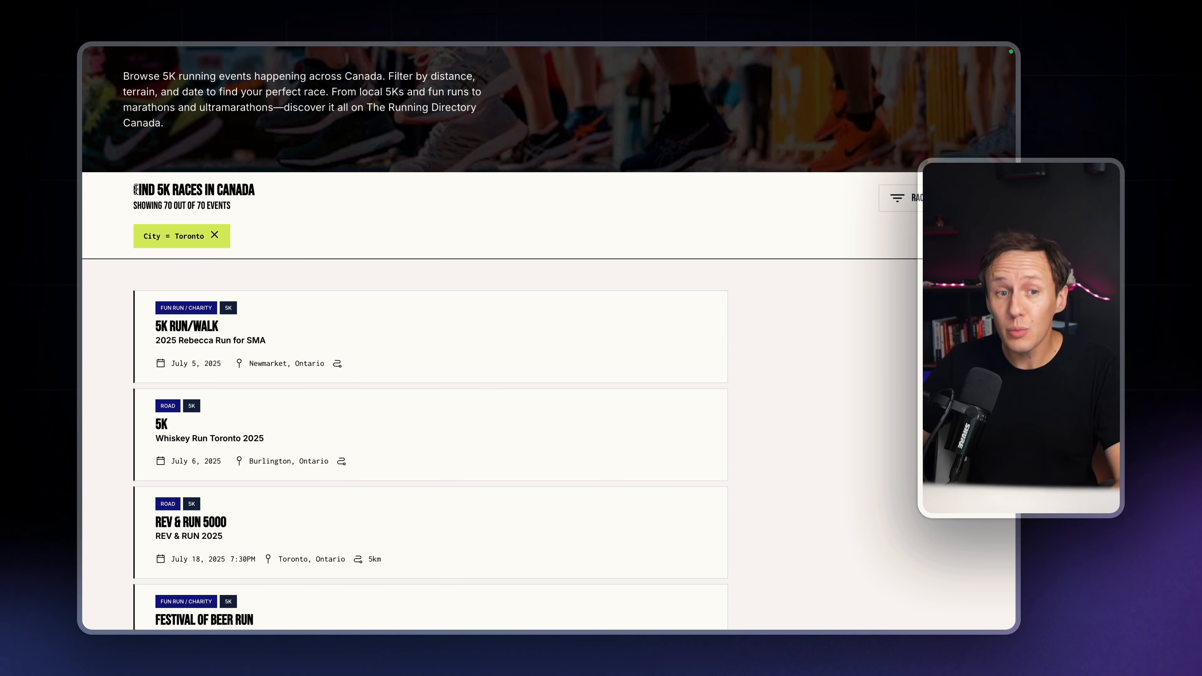
{"action": "left_click_drag", "start_coordinate": [133, 190], "coordinate": [330, 189]}
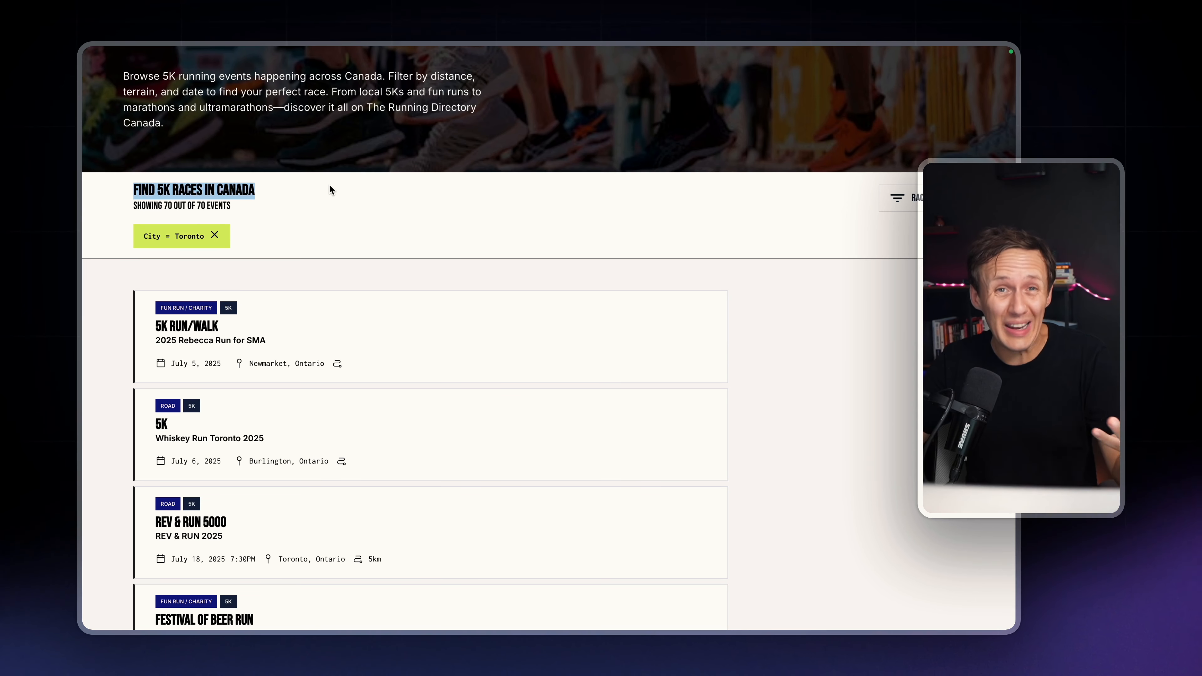
{"action": "left_click", "coordinate": [179, 189]}
{"action": "left_click_drag", "start_coordinate": [123, 187], "coordinate": [288, 188]}
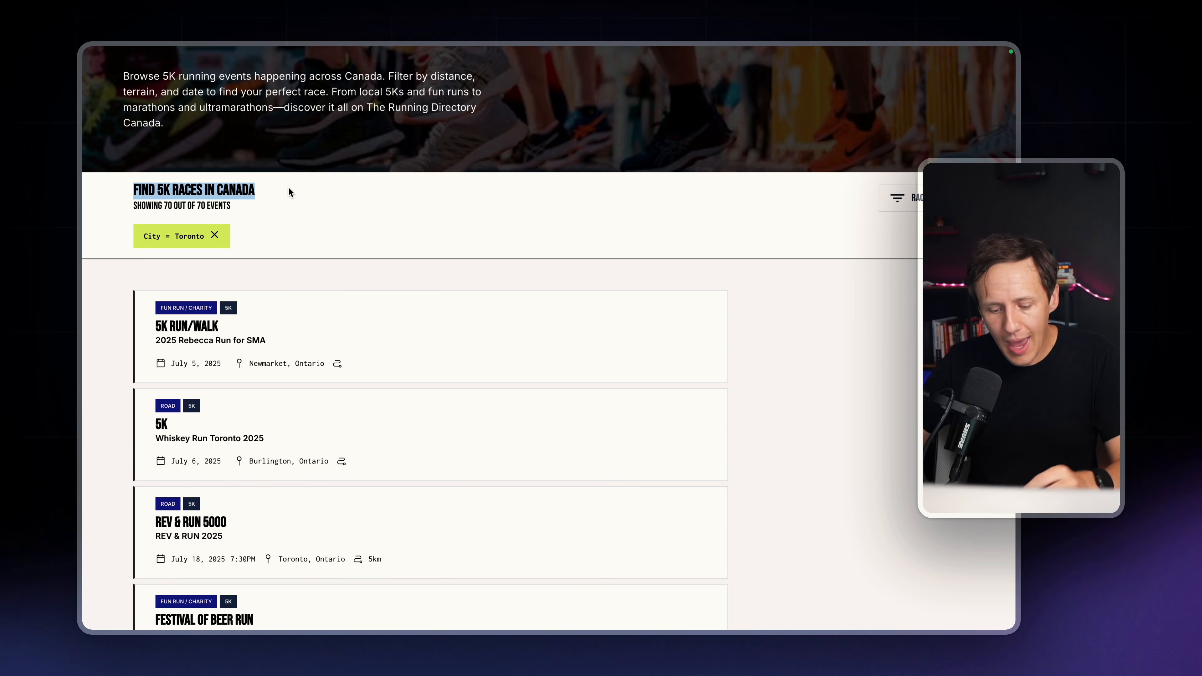
{"action": "mouse_move", "coordinate": [84, 255]}
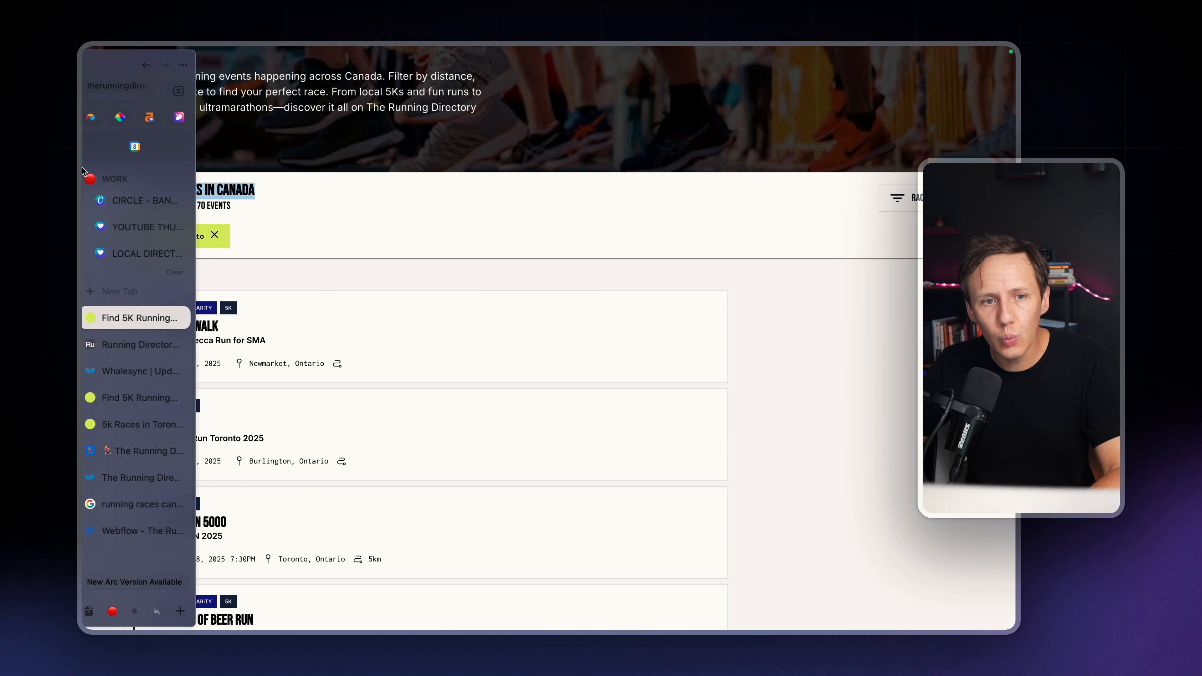
Search Google for "Find 5K Races in Canada" in a new tab and look through the ranked results
{"action": "left_click", "coordinate": [123, 291]}
{"action": "type", "text": "Find 5K Races in Canada"}
{"action": "key", "text": "Return"}
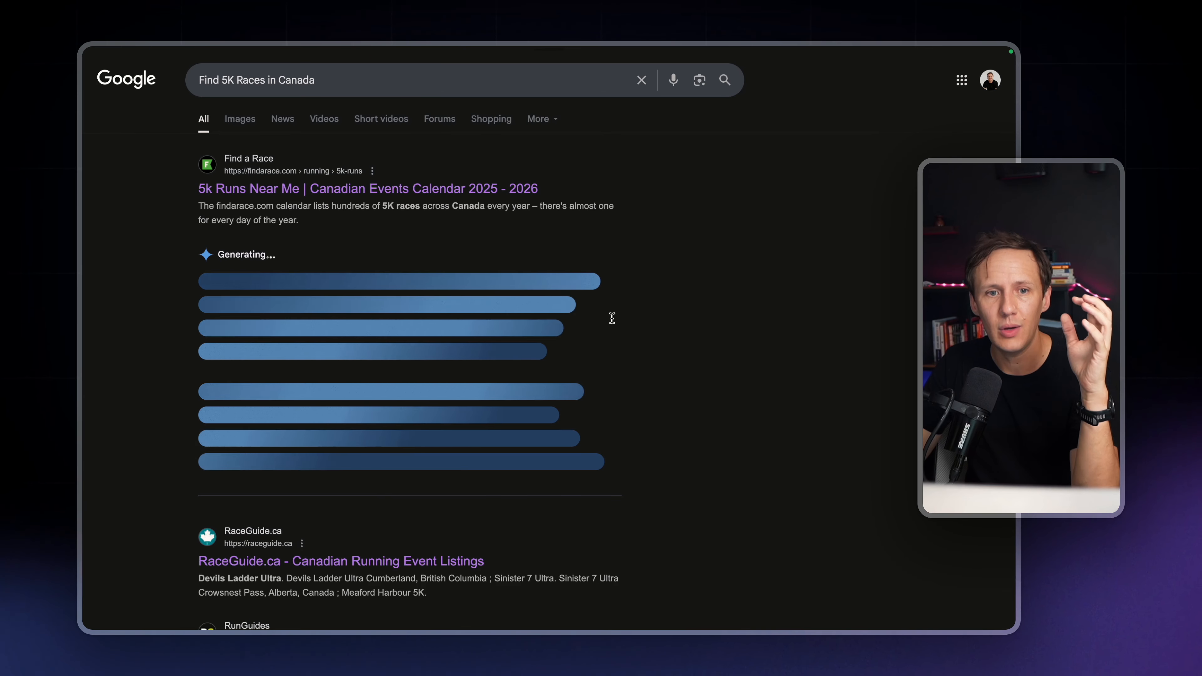
{"action": "scroll", "coordinate": [402, 262], "scroll_direction": "down", "scroll_amount": 3}
{"action": "scroll", "coordinate": [402, 261], "scroll_direction": "down", "scroll_amount": 6}
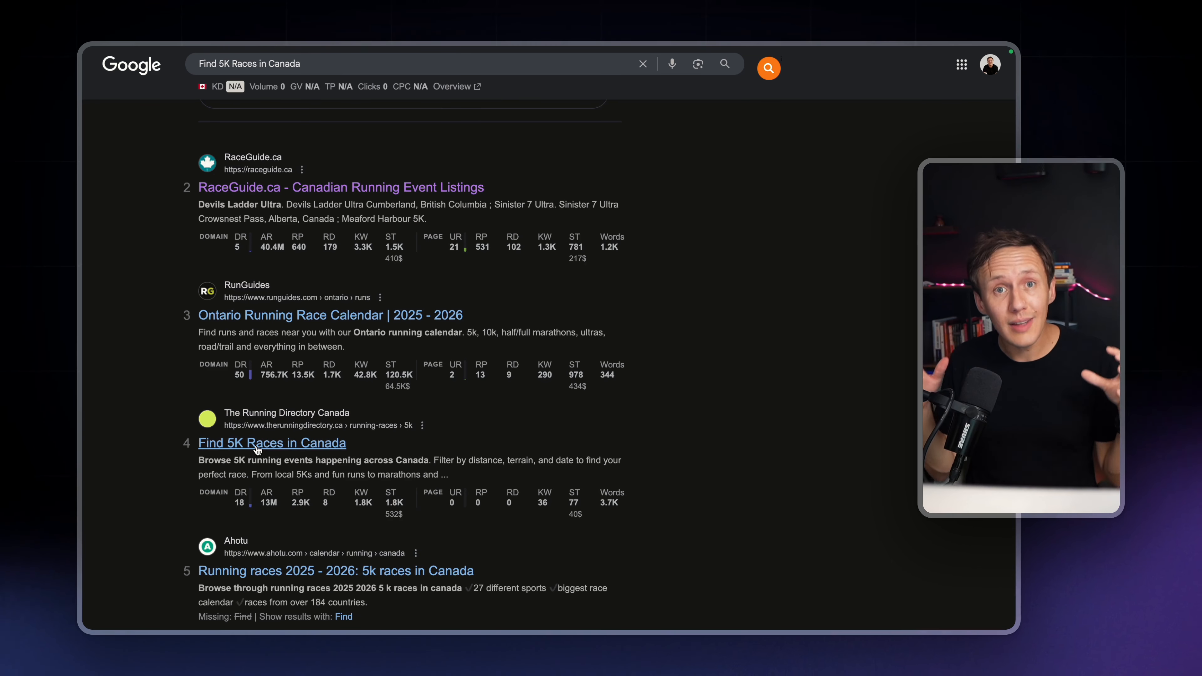
Switch to the Running Directory Research Base in Airtable and go through the target keywords from "marathon vancouver" to "vancouver half marathon"
{"action": "mouse_move", "coordinate": [85, 350]}
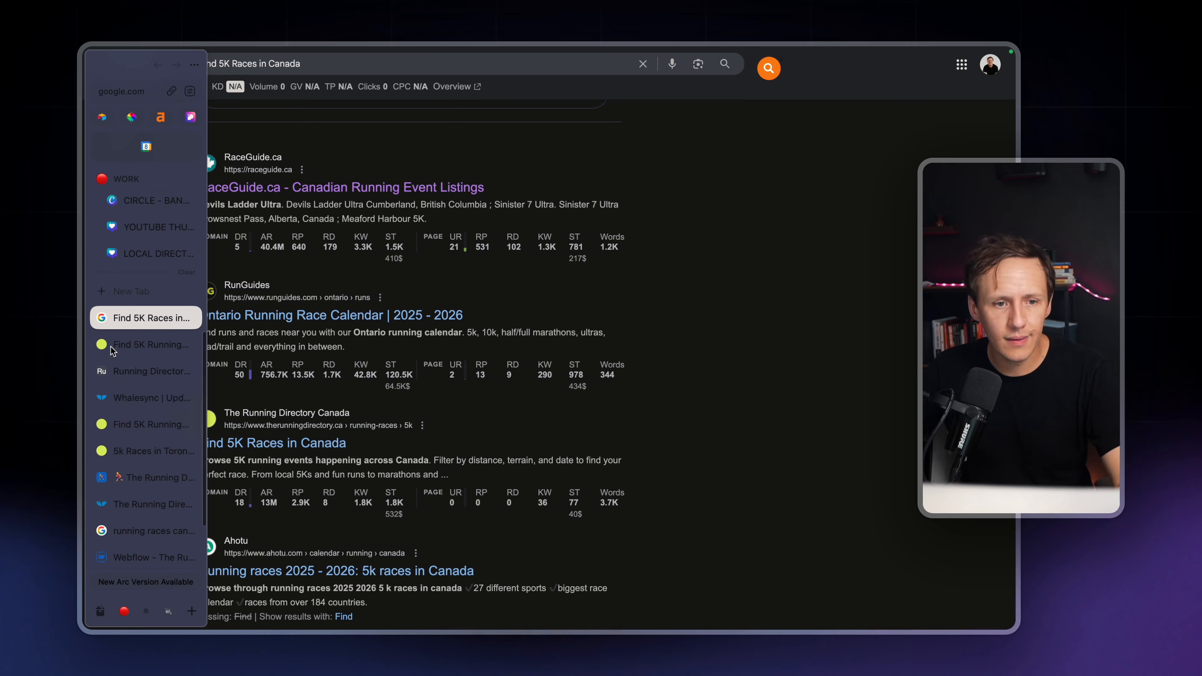
{"action": "left_click", "coordinate": [133, 374]}
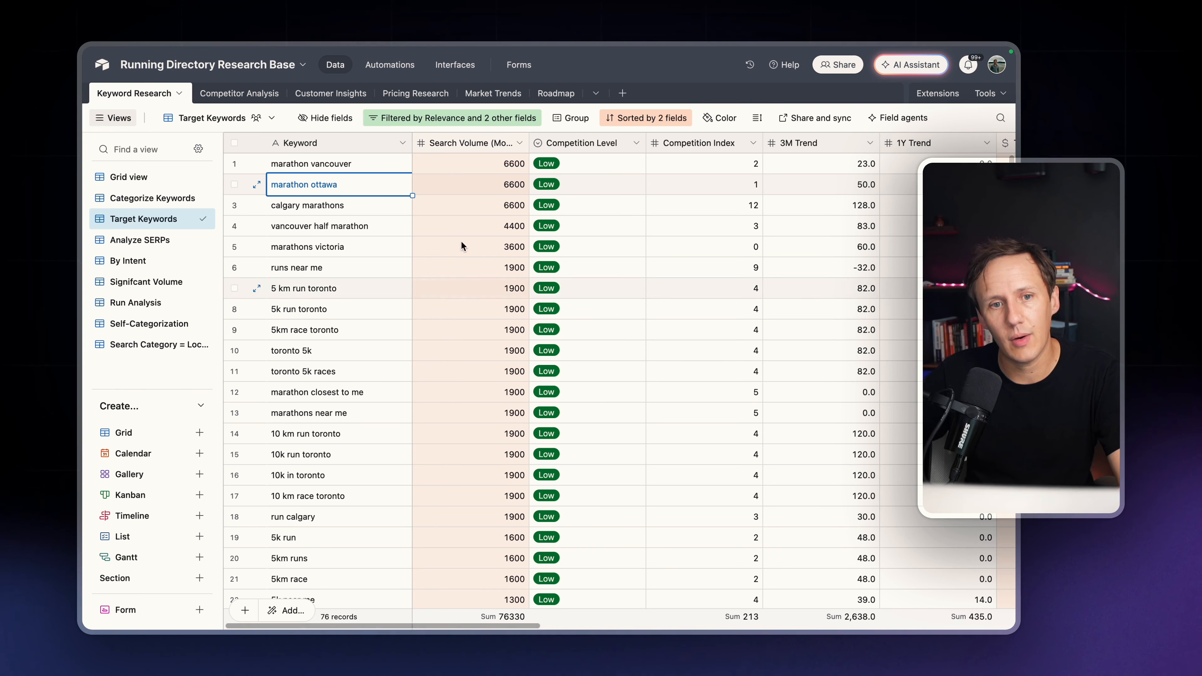
{"action": "left_click", "coordinate": [344, 167]}
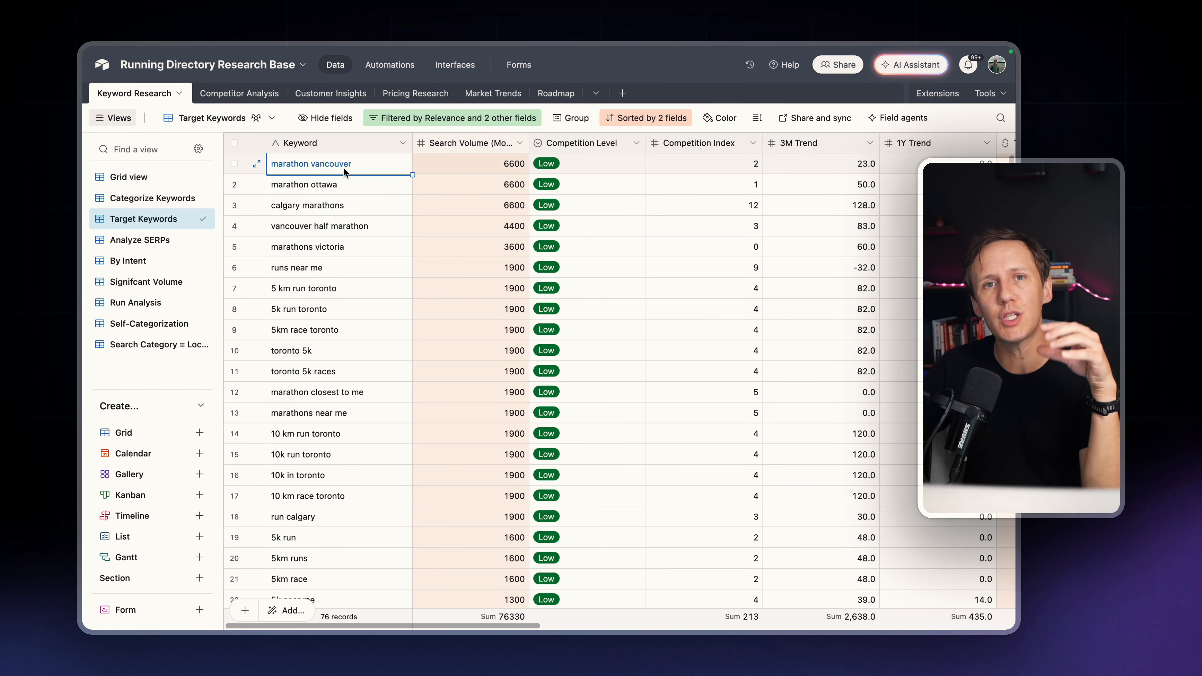
{"action": "left_click", "coordinate": [342, 184]}
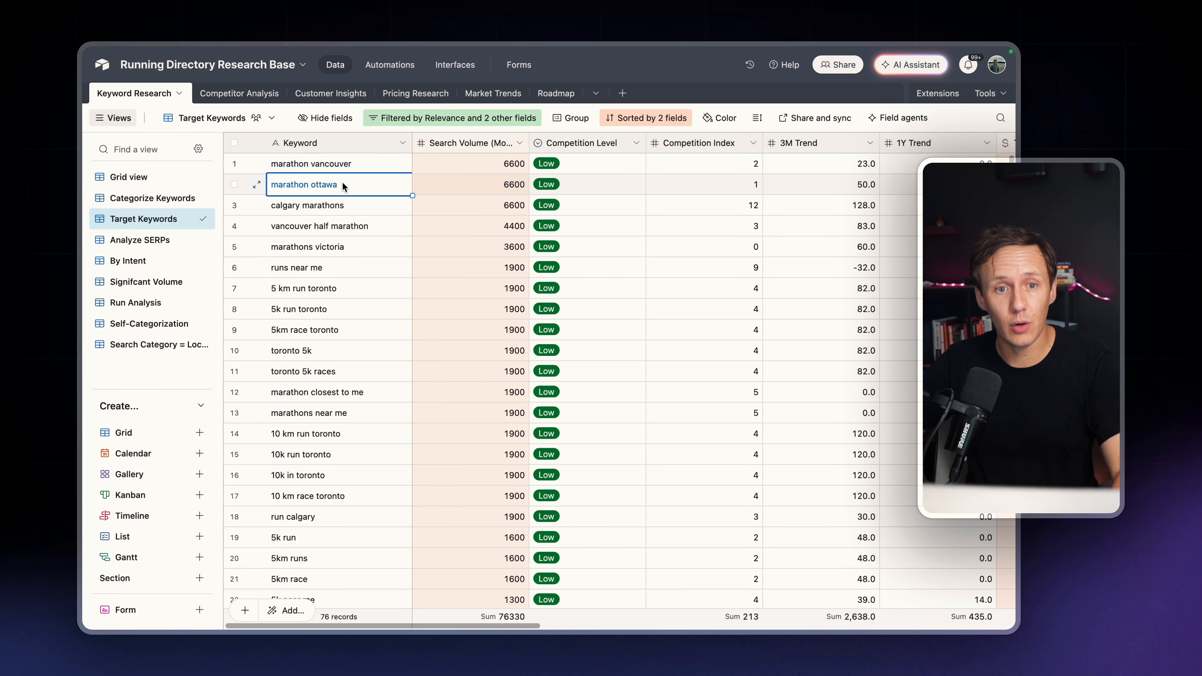
{"action": "left_click", "coordinate": [347, 200]}
{"action": "left_click", "coordinate": [346, 228]}
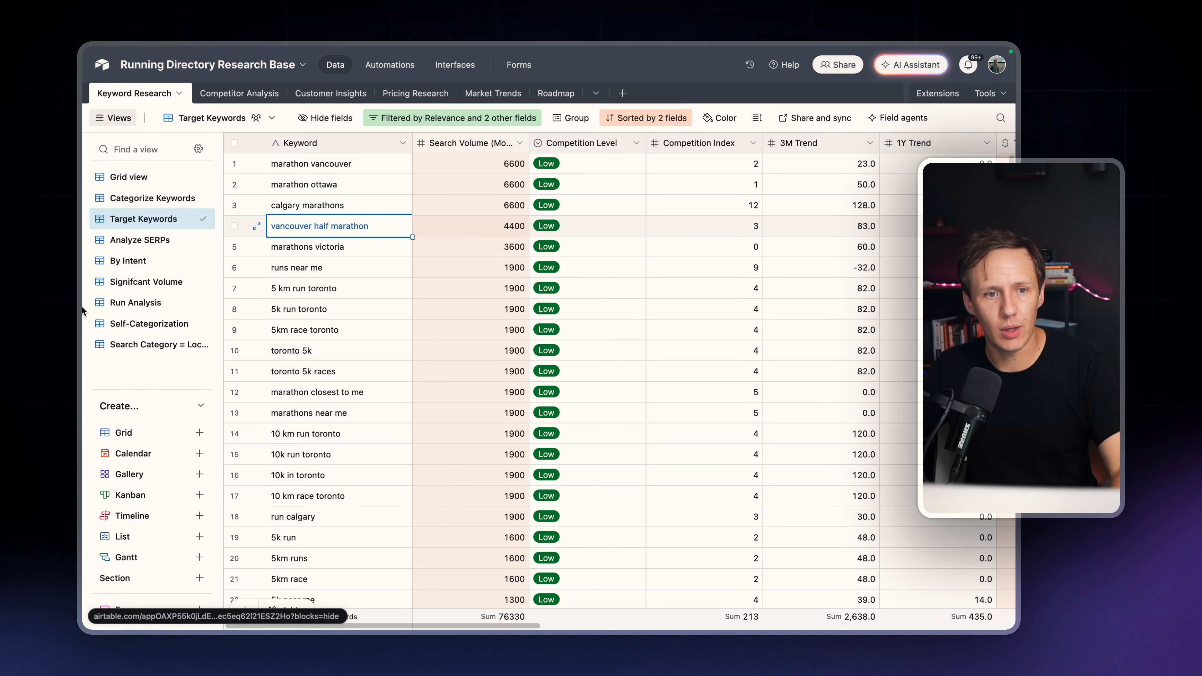
Return to the Toronto-filtered 5K races in Canada page and view its main heading
{"action": "mouse_move", "coordinate": [85, 332]}
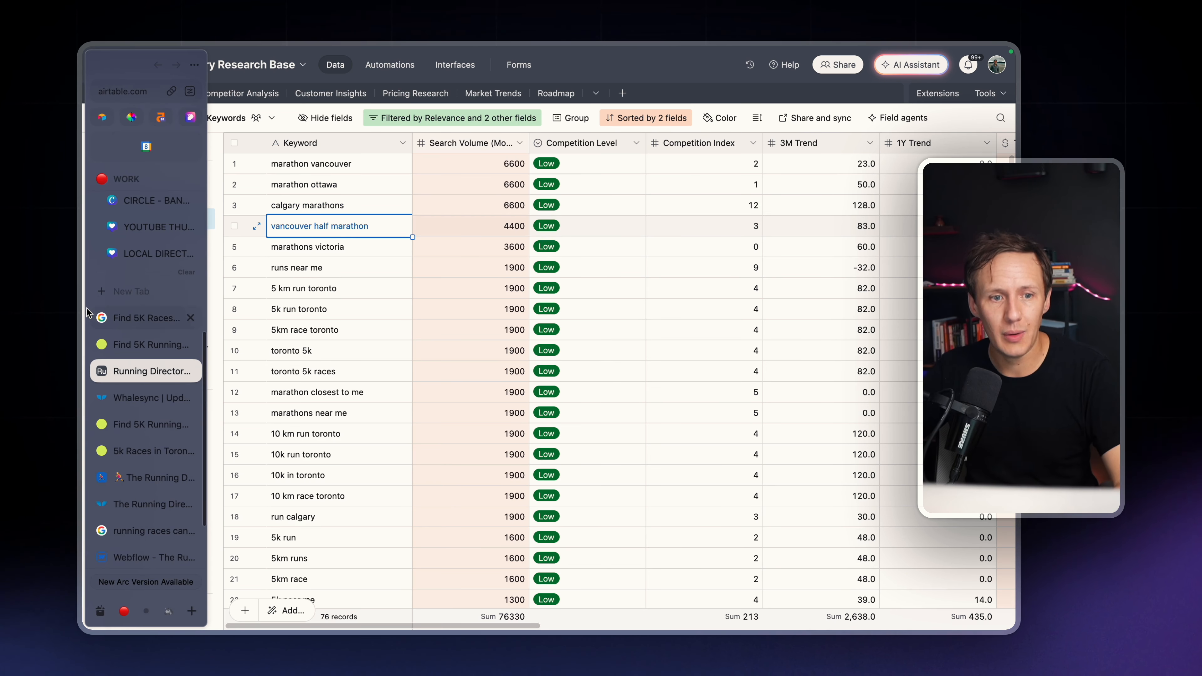
{"action": "left_click", "coordinate": [107, 336]}
{"action": "scroll", "coordinate": [541, 268], "scroll_direction": "up", "scroll_amount": 5}
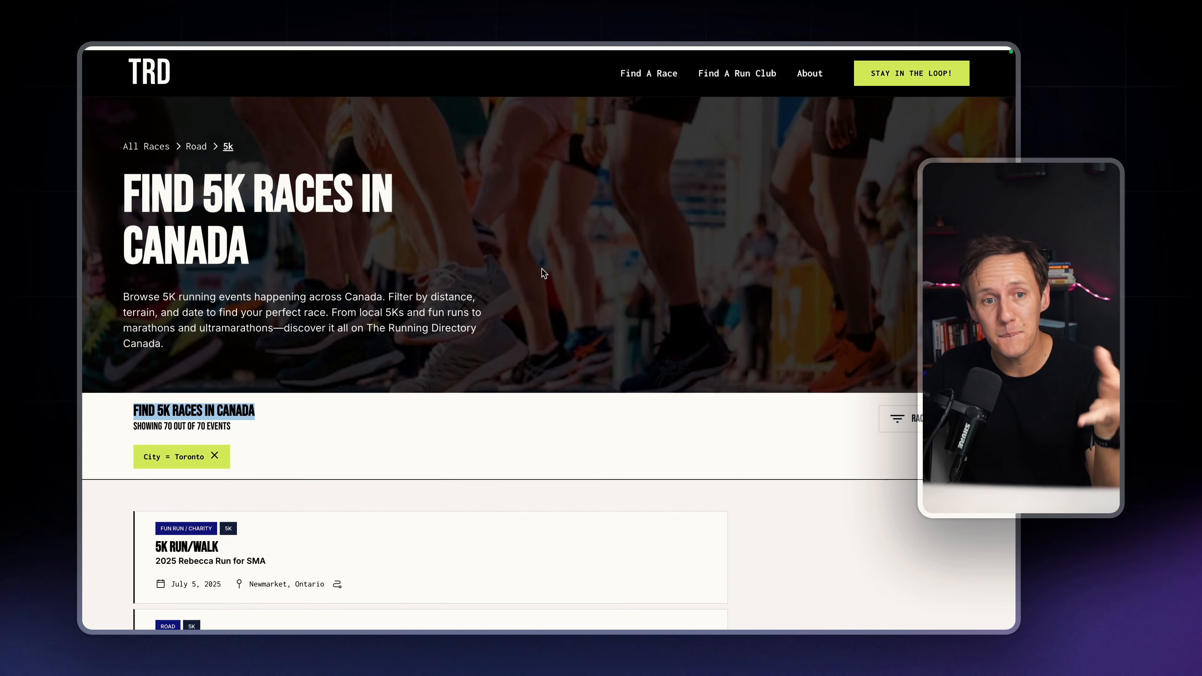
Switch to the dedicated Toronto 5K page, highlight "5K Races in Toronto" in its title, and look over the race listing
{"action": "mouse_move", "coordinate": [84, 271]}
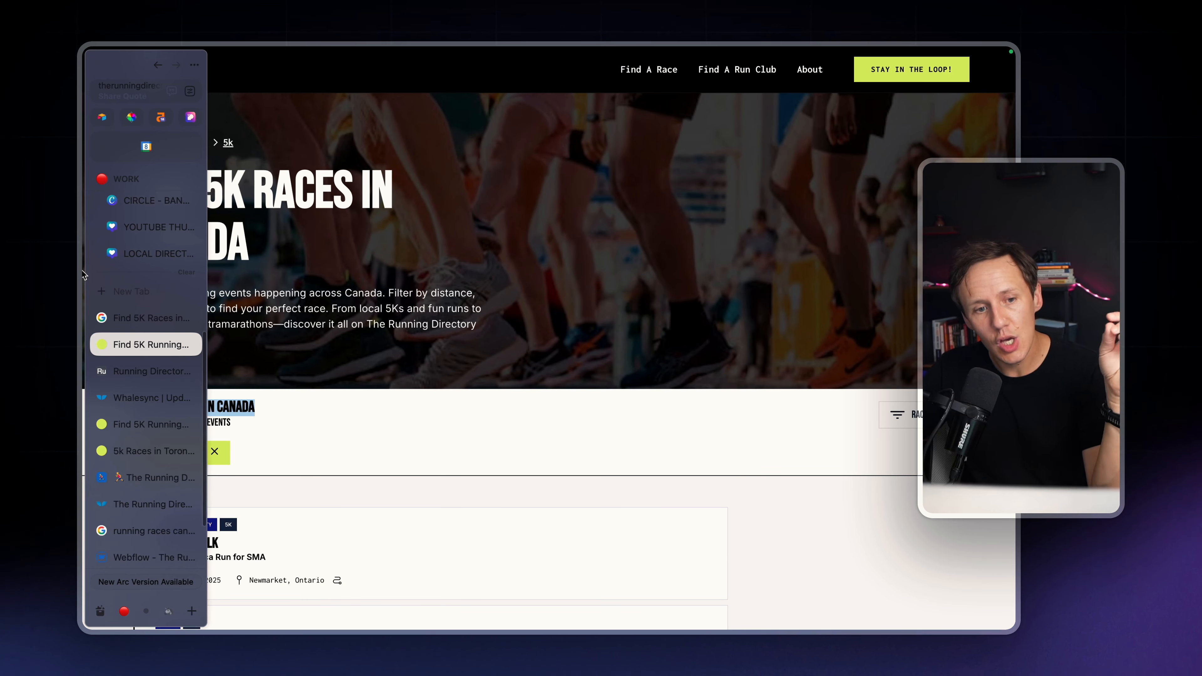
{"action": "left_click", "coordinate": [183, 448]}
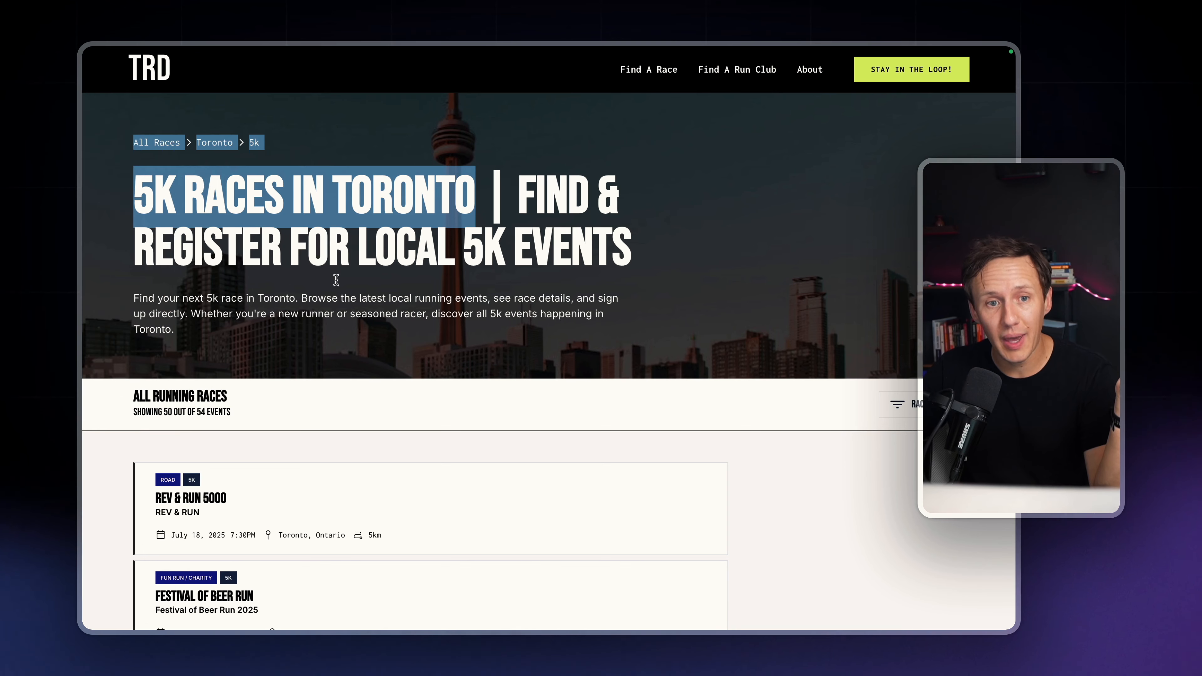
{"action": "left_click", "coordinate": [331, 285]}
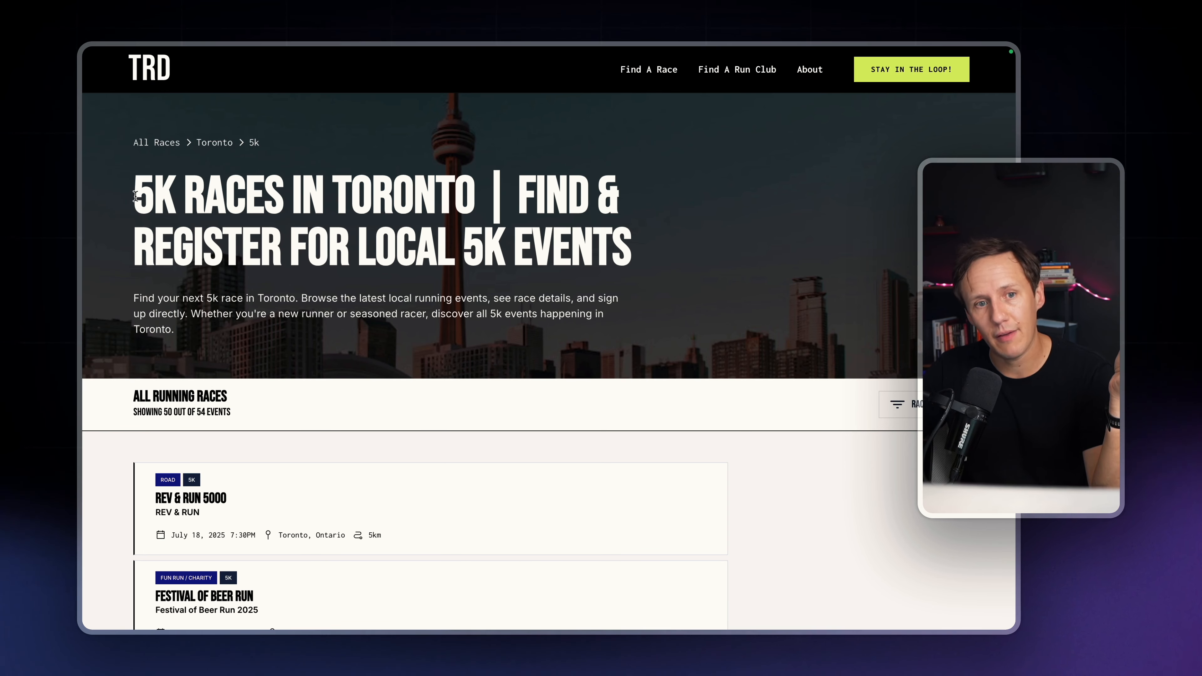
{"action": "left_click_drag", "start_coordinate": [135, 196], "coordinate": [471, 198]}
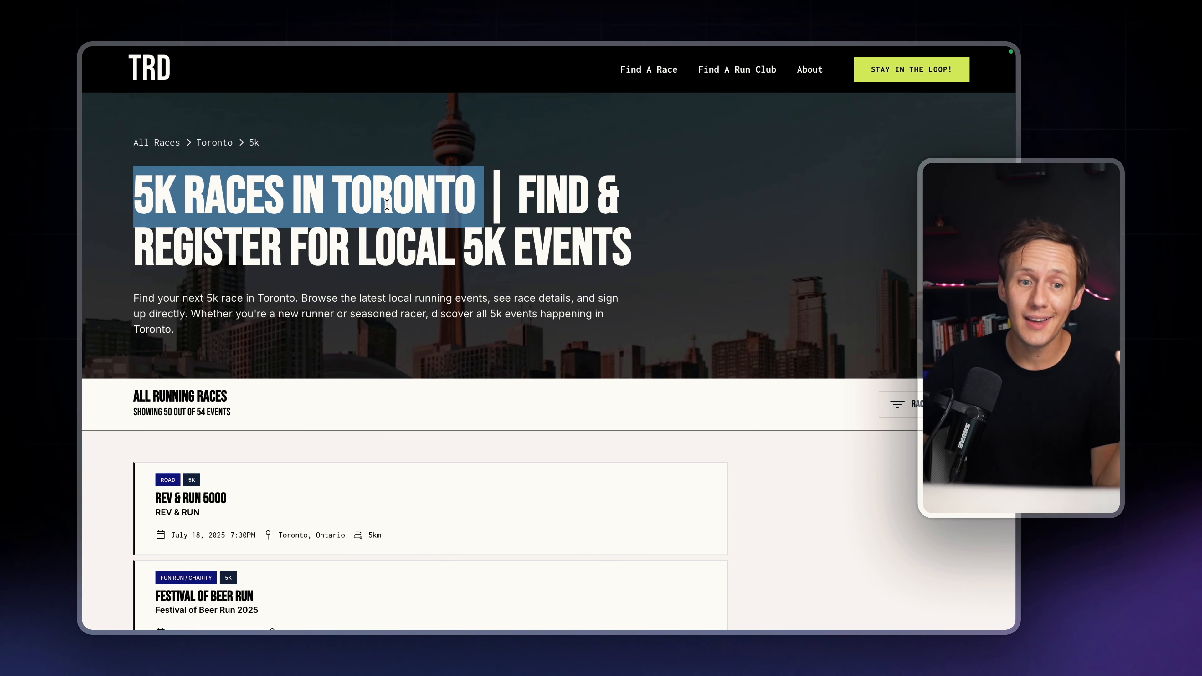
{"action": "scroll", "coordinate": [387, 204], "scroll_direction": "down", "scroll_amount": 3}
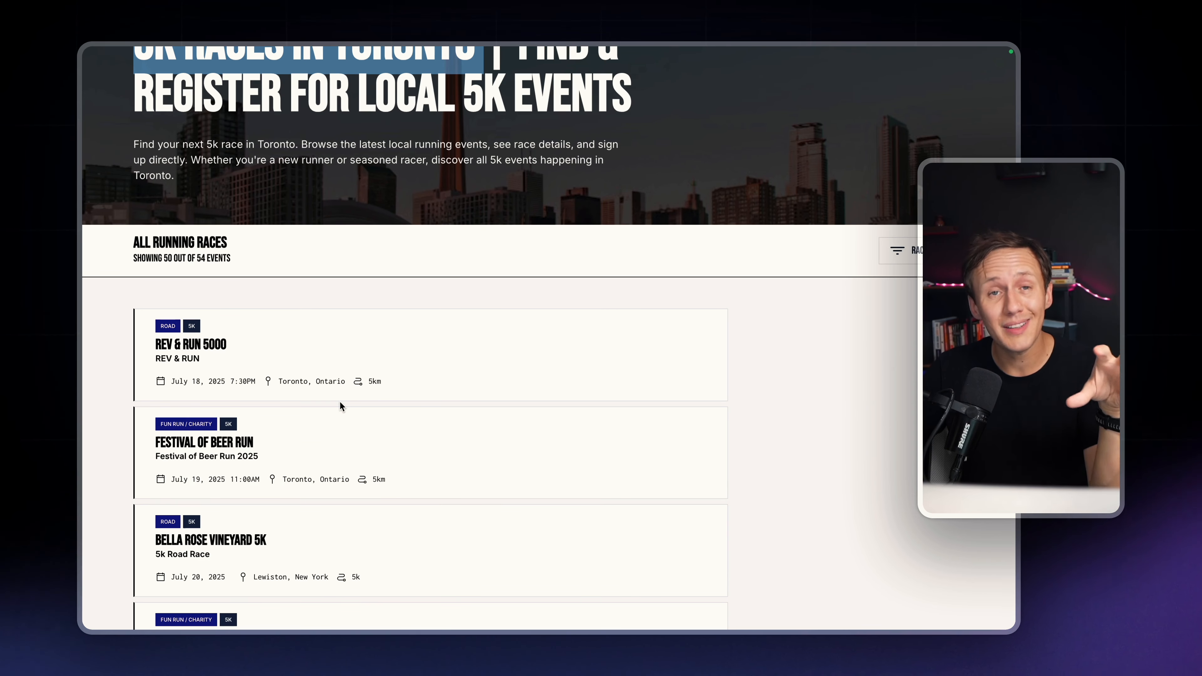
{"action": "scroll", "coordinate": [340, 406], "scroll_direction": "up", "scroll_amount": 3}
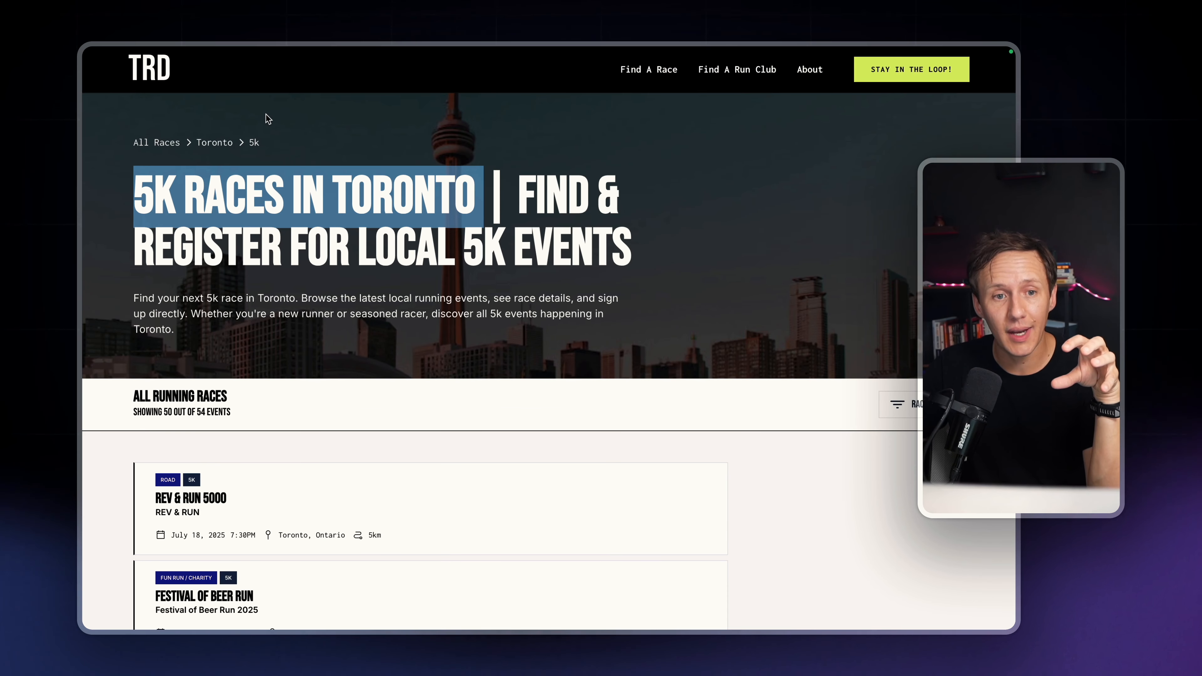
Return to the Google results, search for "5k races in toronto" instead, and look through the results
{"action": "mouse_move", "coordinate": [84, 142]}
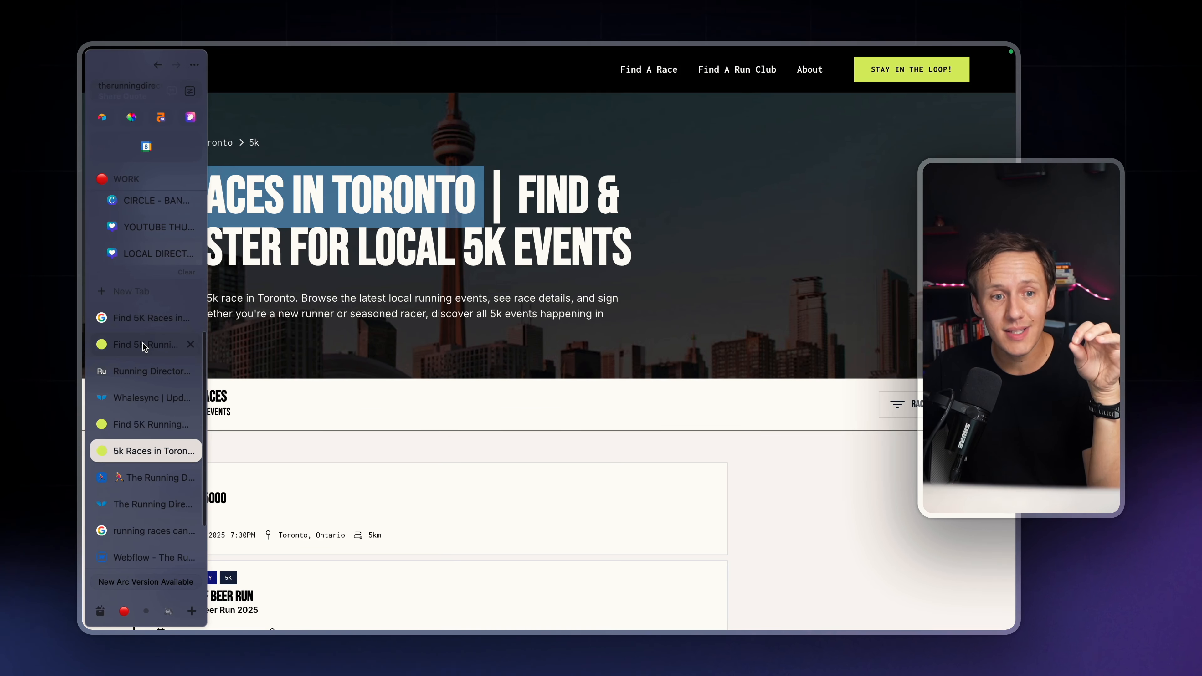
{"action": "left_click", "coordinate": [137, 326]}
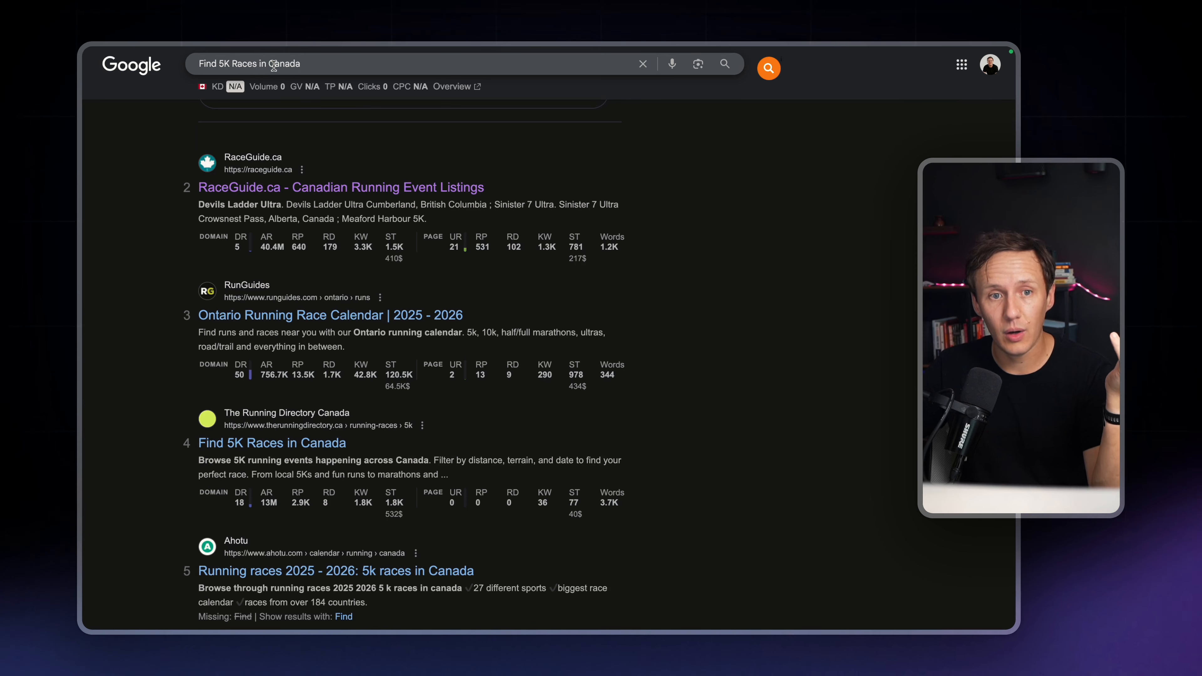
{"action": "triple_click", "coordinate": [273, 66]}
{"action": "type", "text": "5k rac"}
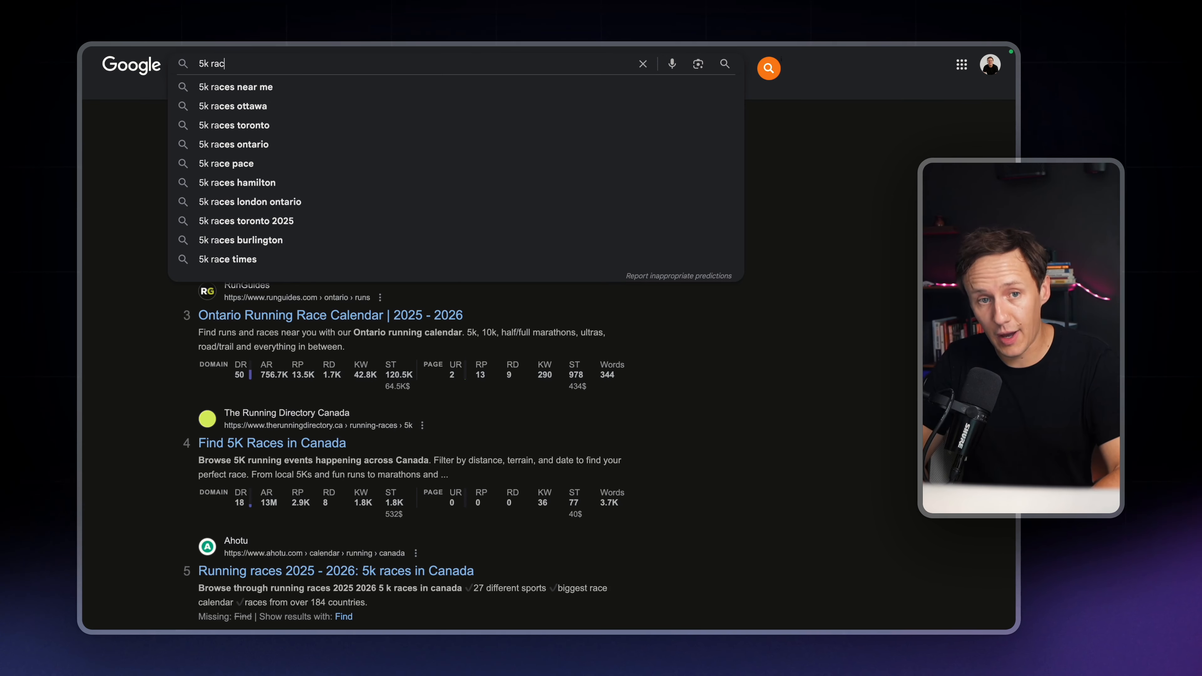
{"action": "type", "text": "es in tor"}
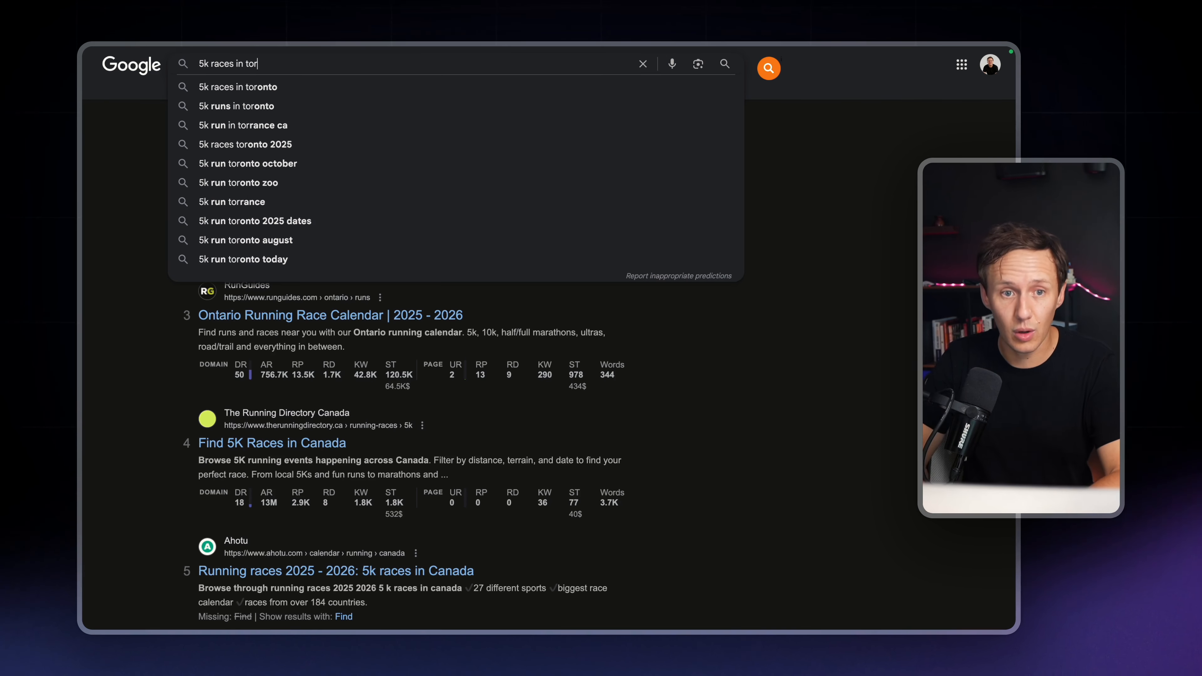
{"action": "key", "text": "Down"}
{"action": "key", "text": "Return"}
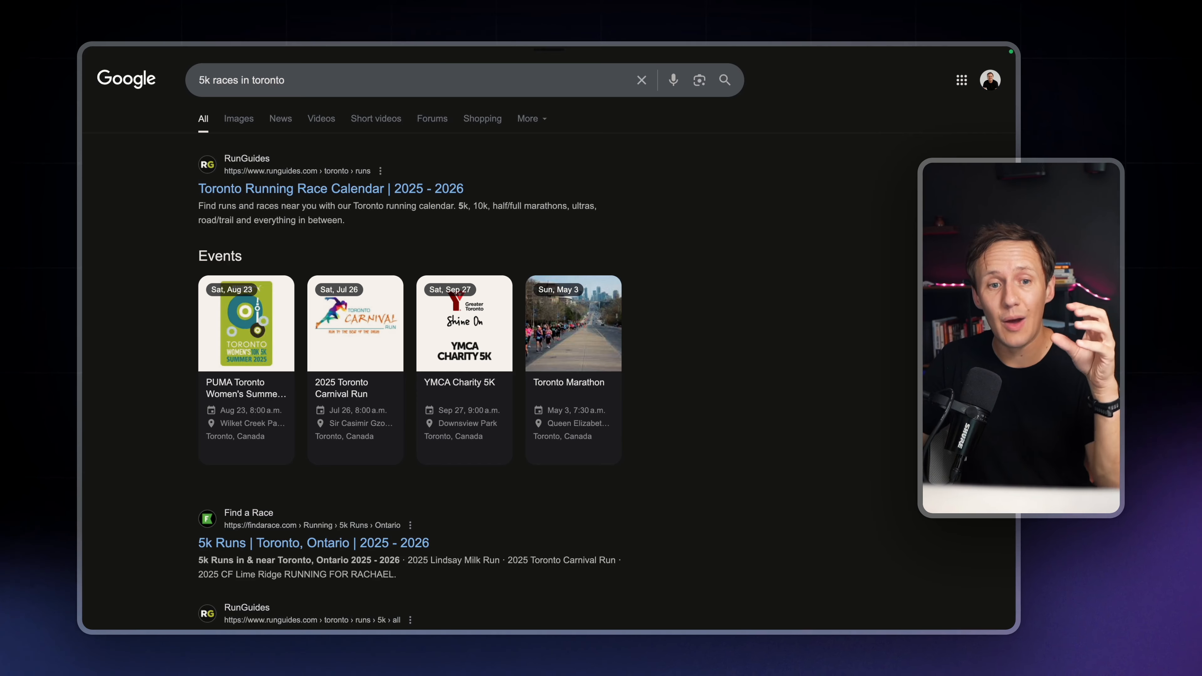
{"action": "scroll", "coordinate": [477, 374], "scroll_direction": "down", "scroll_amount": 8}
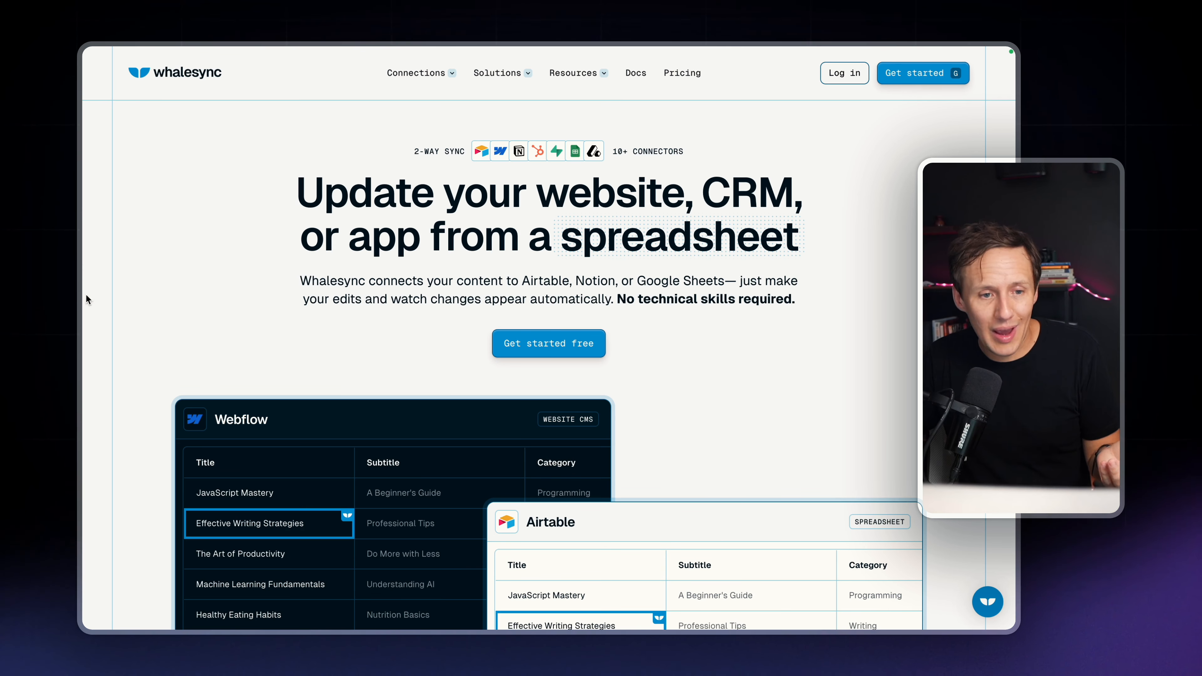
View the Races By Location + Categories table in Airtable and the matching 5k – Toronto page template in Webflow
{"action": "mouse_move", "coordinate": [82, 379]}
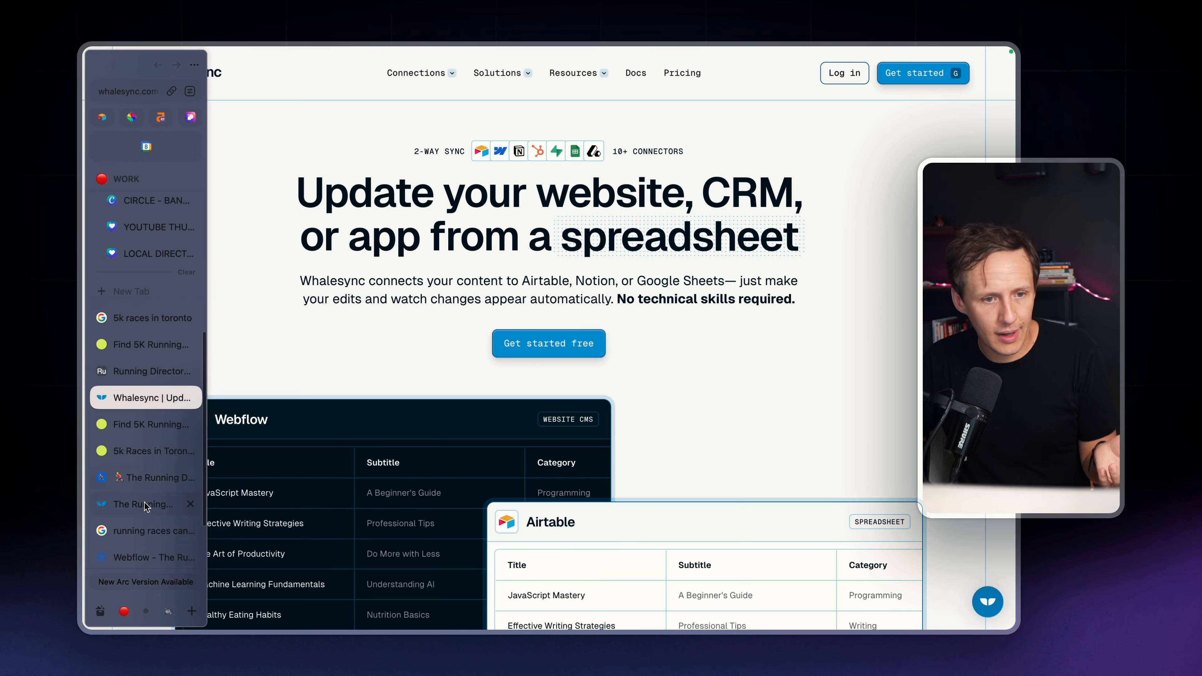
{"action": "left_click", "coordinate": [140, 479]}
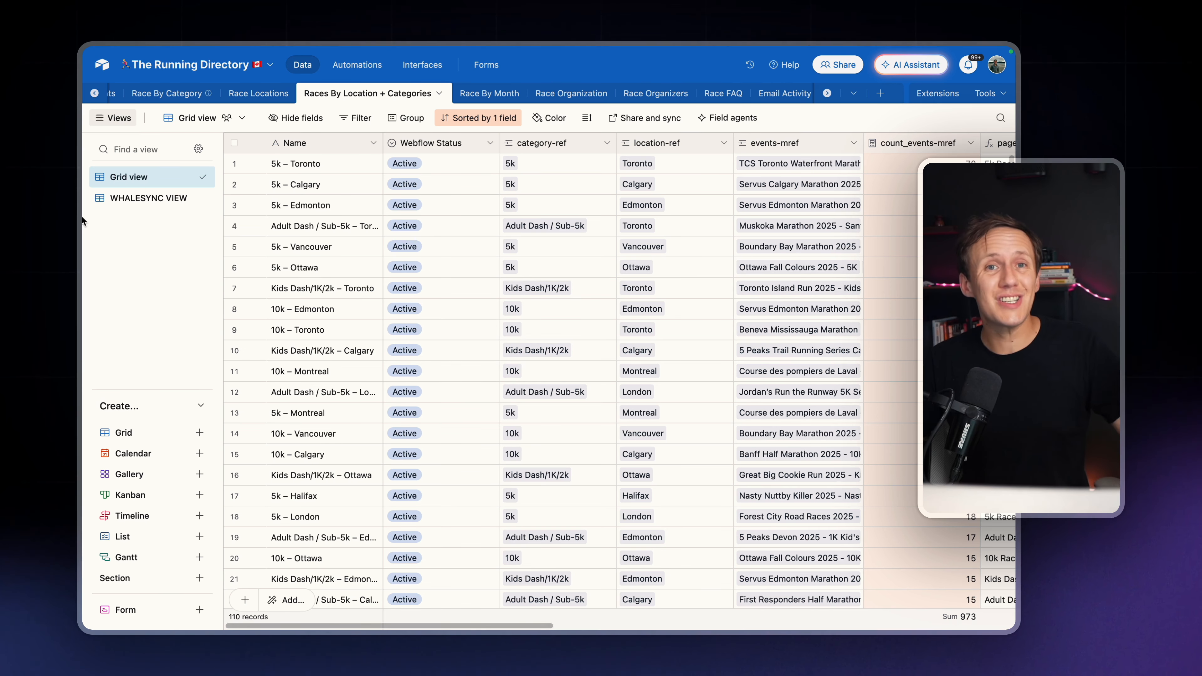
{"action": "mouse_move", "coordinate": [82, 210]}
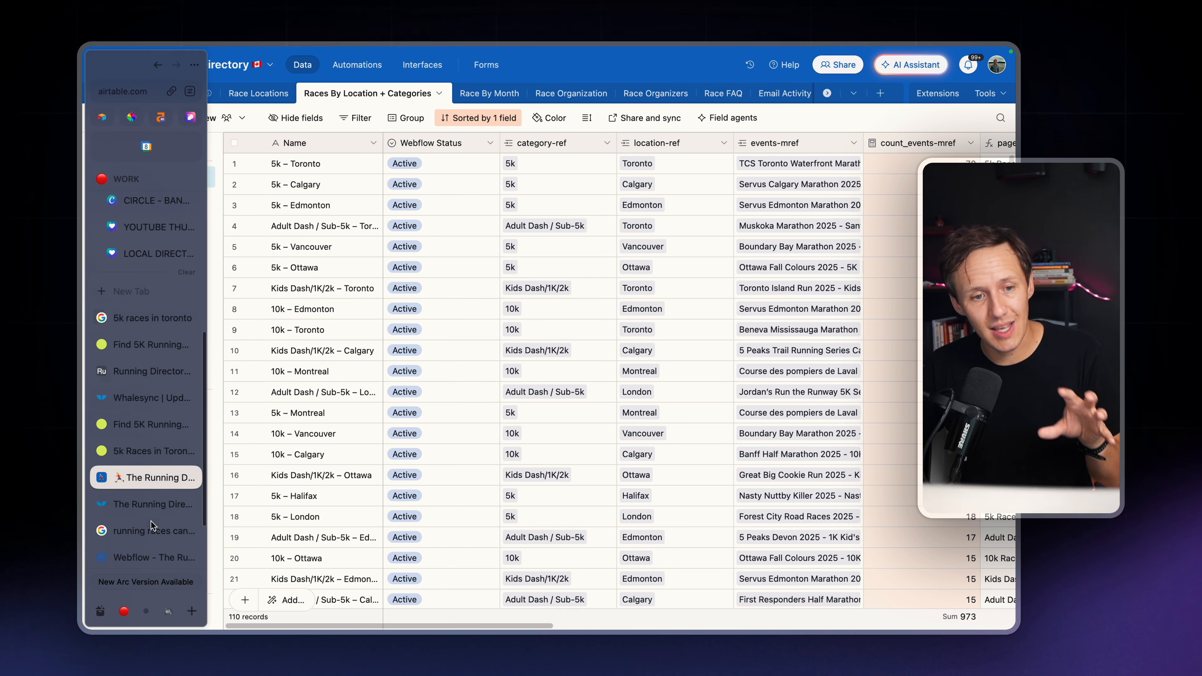
{"action": "left_click", "coordinate": [159, 557]}
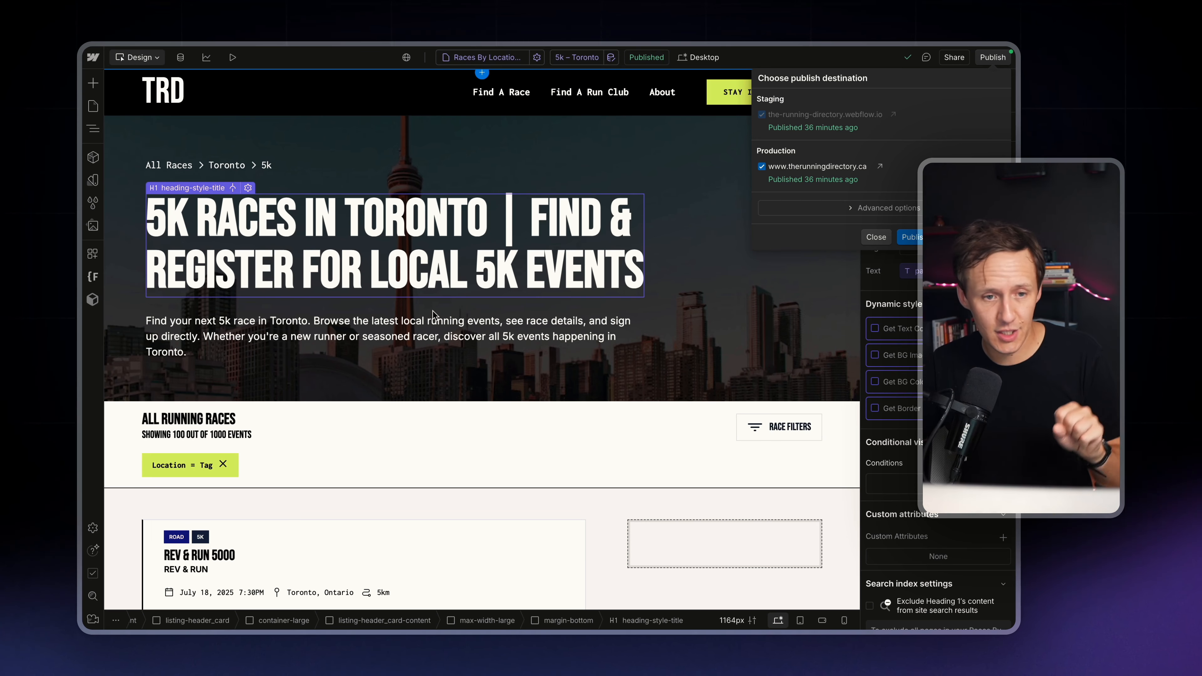
Switch to the Whalesync homepage and look over its Webflow and Airtable sync demo and the two-way sync sections
{"action": "mouse_move", "coordinate": [83, 246]}
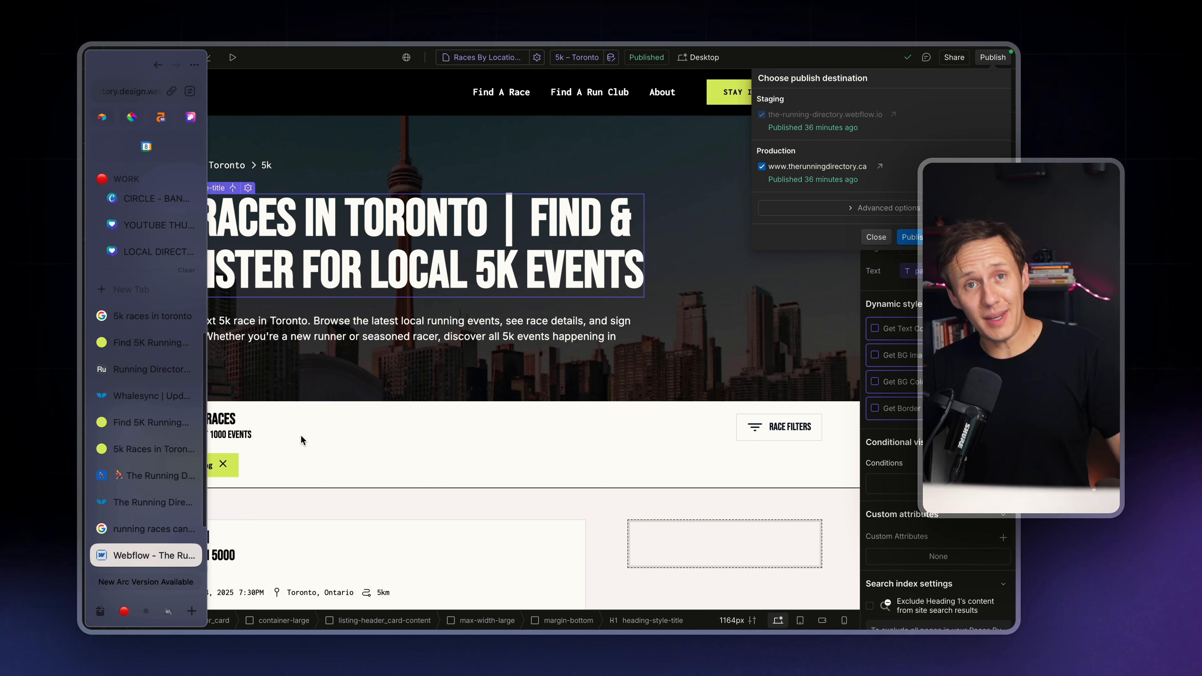
{"action": "left_click", "coordinate": [152, 395]}
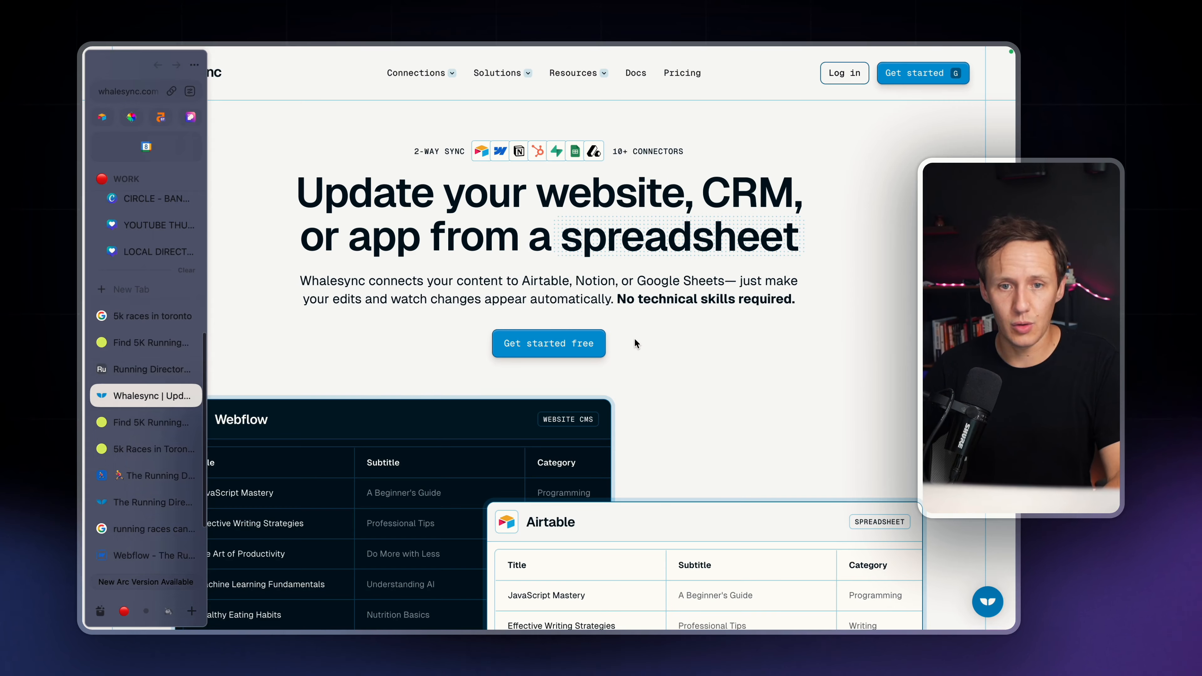
{"action": "scroll", "coordinate": [684, 348], "scroll_direction": "down", "scroll_amount": 3}
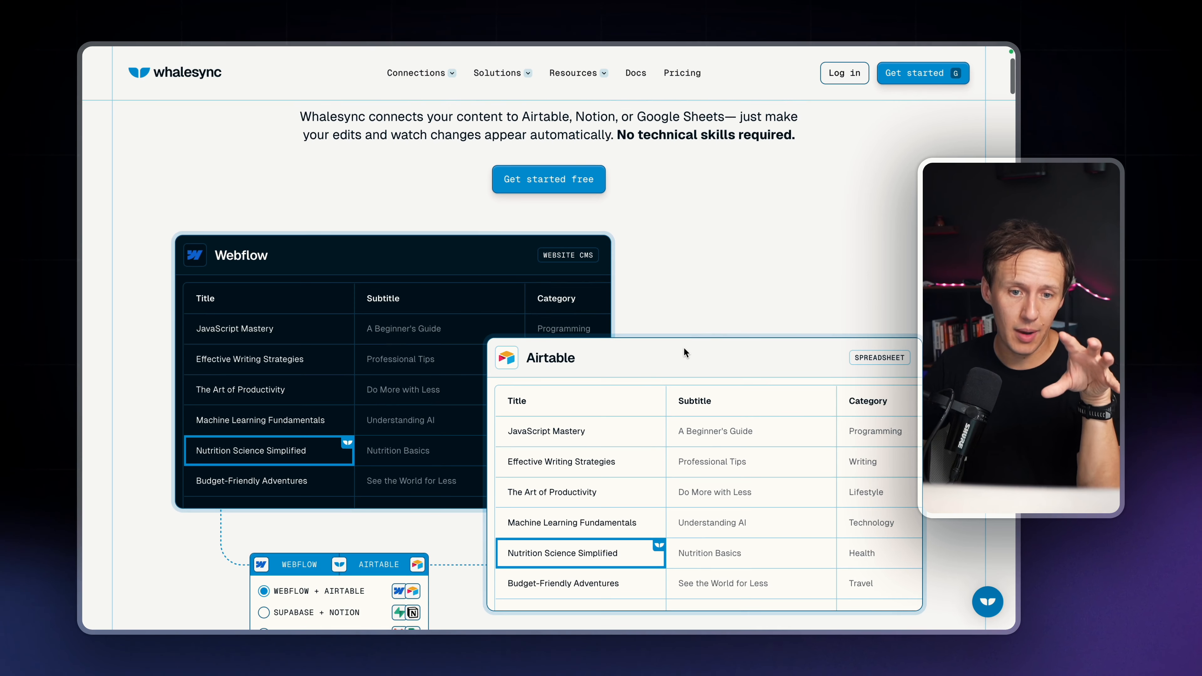
{"action": "scroll", "coordinate": [684, 348], "scroll_direction": "down", "scroll_amount": 2}
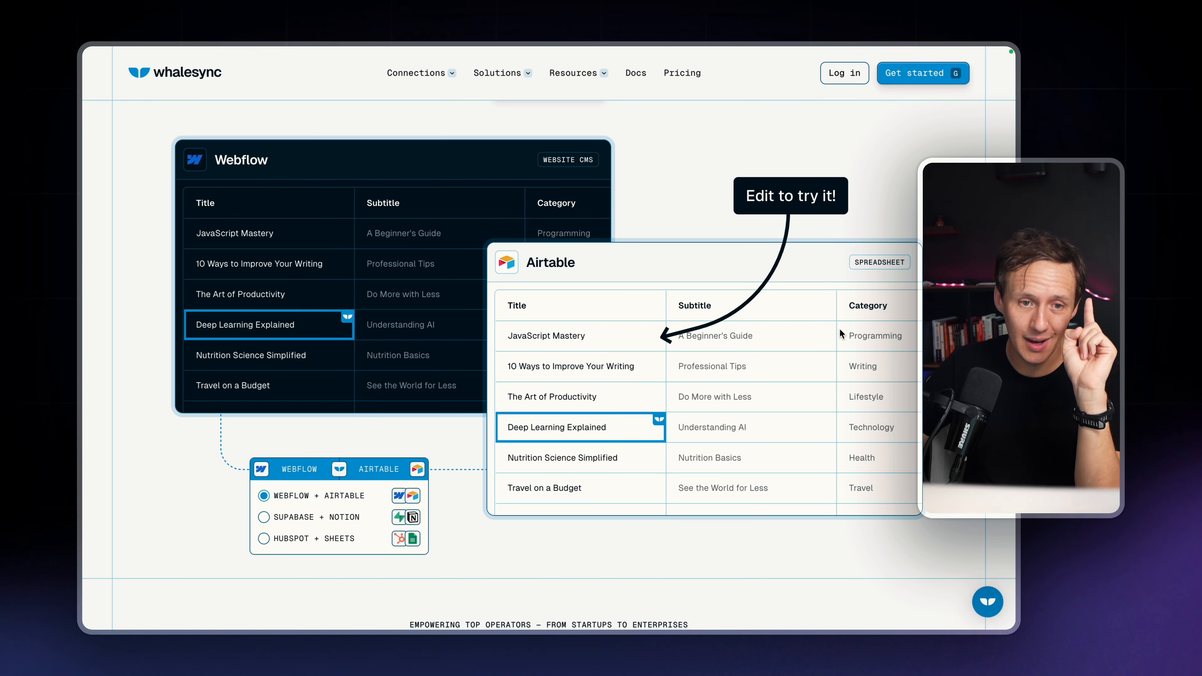
{"action": "scroll", "coordinate": [839, 328], "scroll_direction": "down", "scroll_amount": 4}
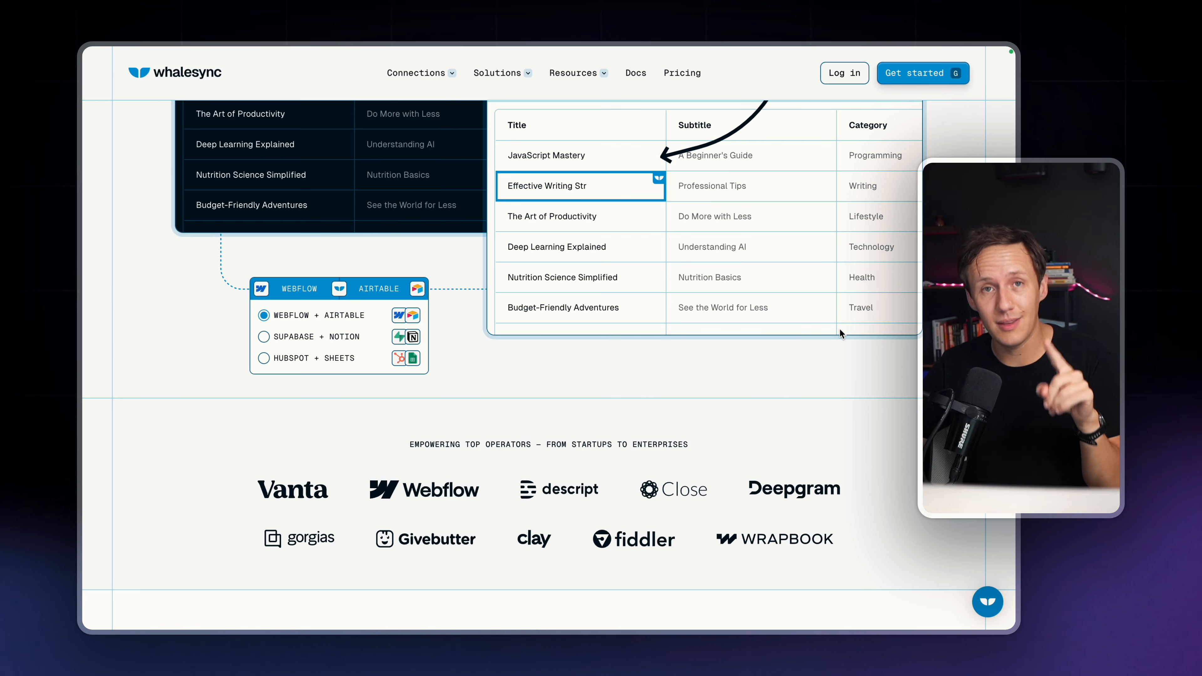
{"action": "scroll", "coordinate": [840, 329], "scroll_direction": "down", "scroll_amount": 10}
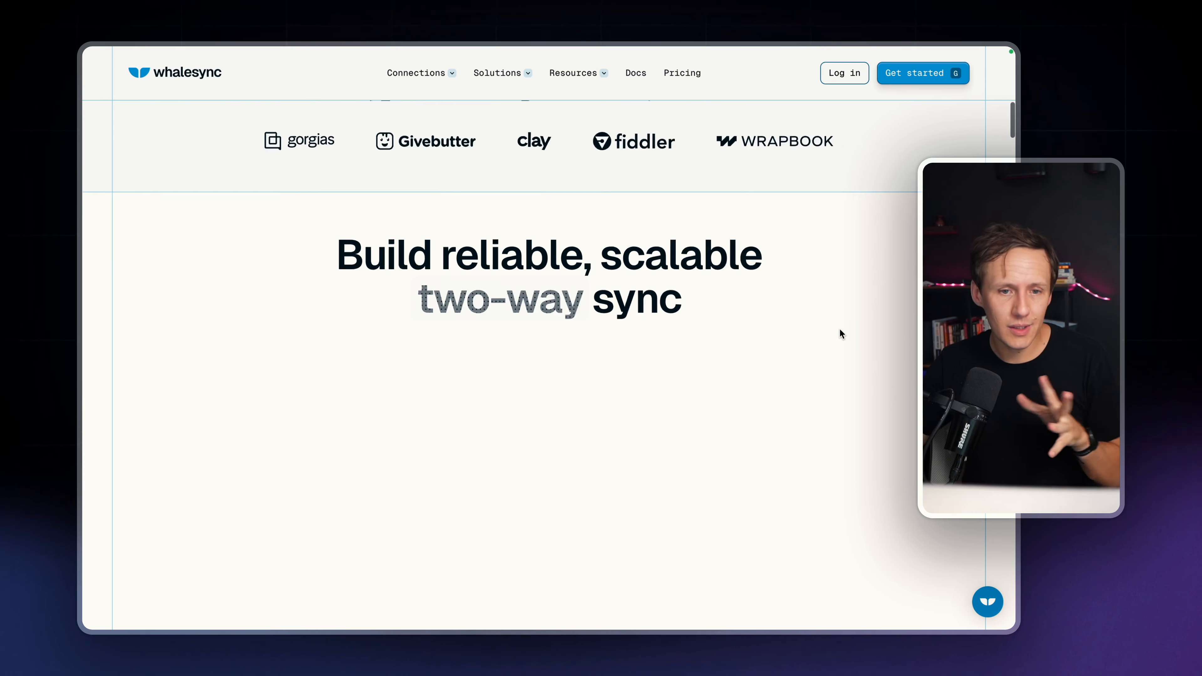
{"action": "scroll", "coordinate": [840, 328], "scroll_direction": "down", "scroll_amount": 8}
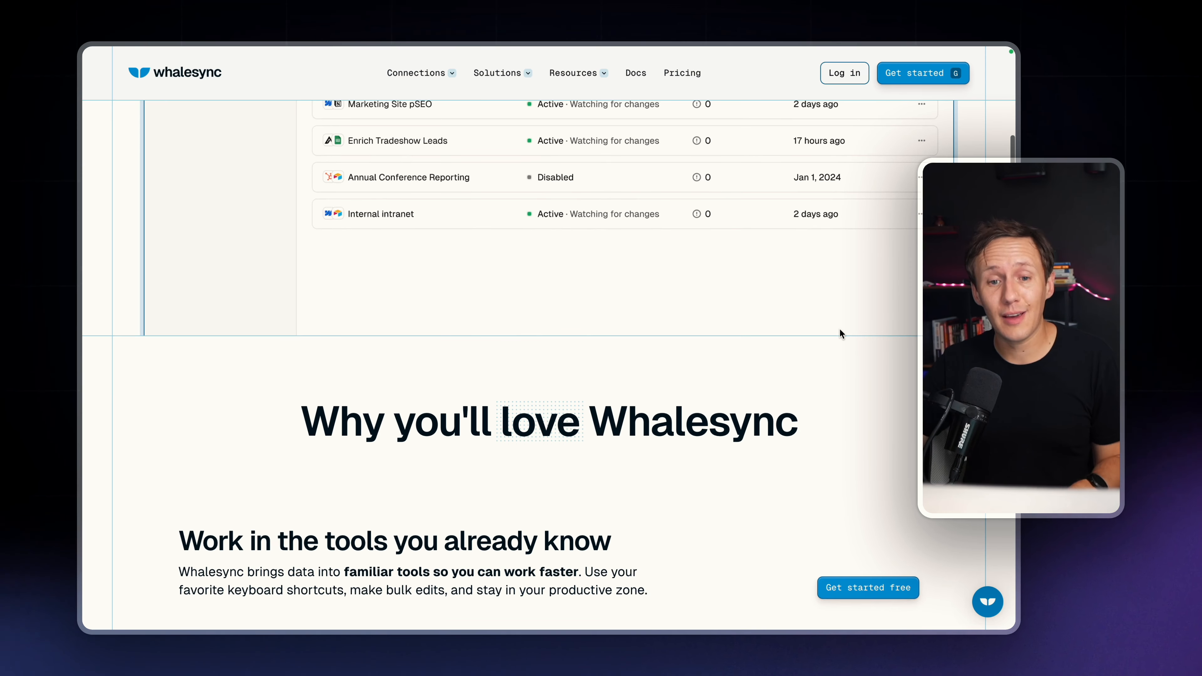
{"action": "scroll", "coordinate": [840, 329], "scroll_direction": "down", "scroll_amount": 6}
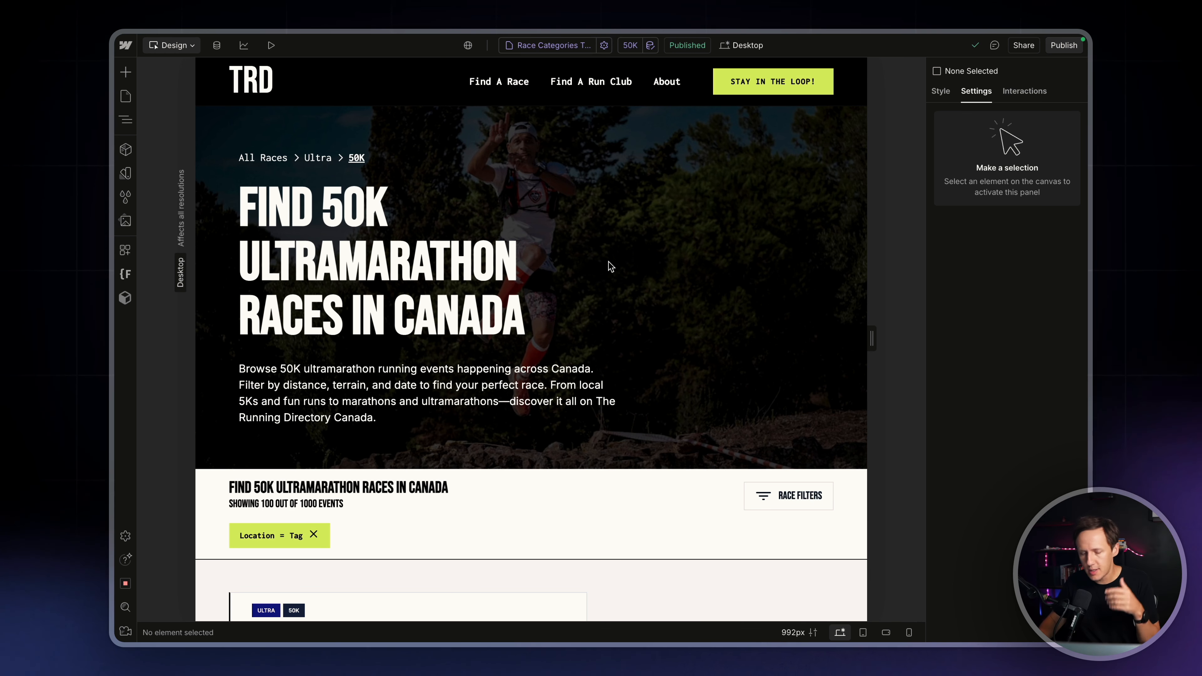
Look over the 50K ultramarathon race category page in the Webflow designer, including its heading and race listing
{"action": "scroll", "coordinate": [610, 267], "scroll_direction": "down", "scroll_amount": 3}
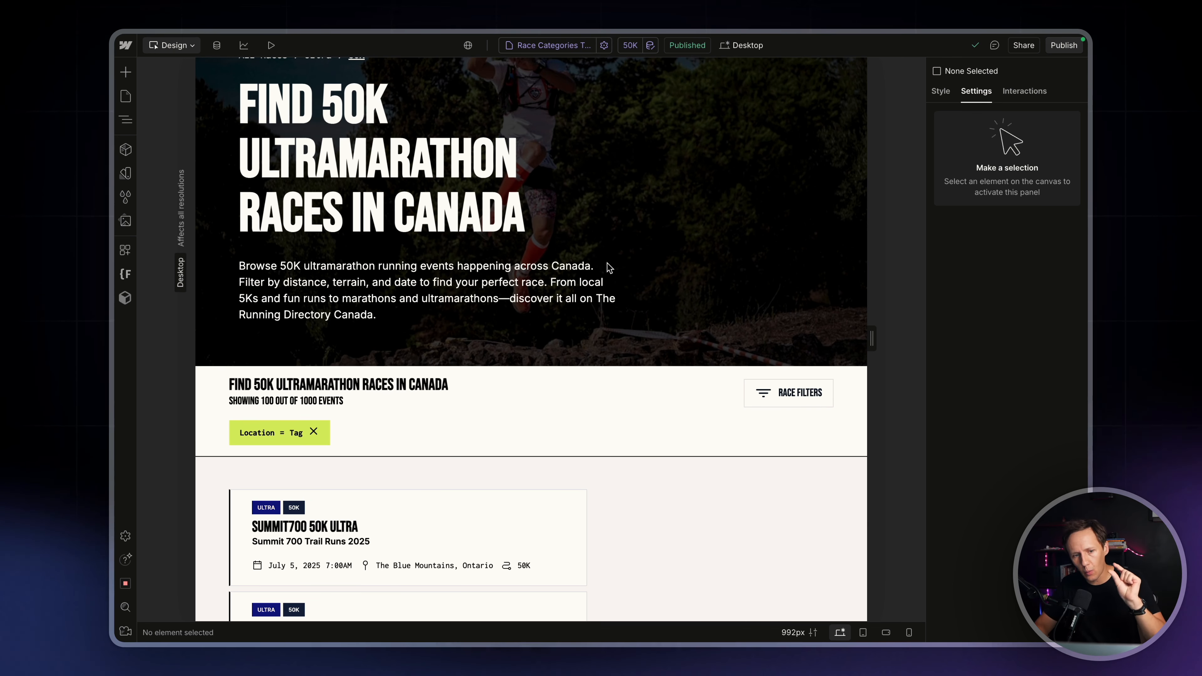
{"action": "scroll", "coordinate": [610, 268], "scroll_direction": "up", "scroll_amount": 4}
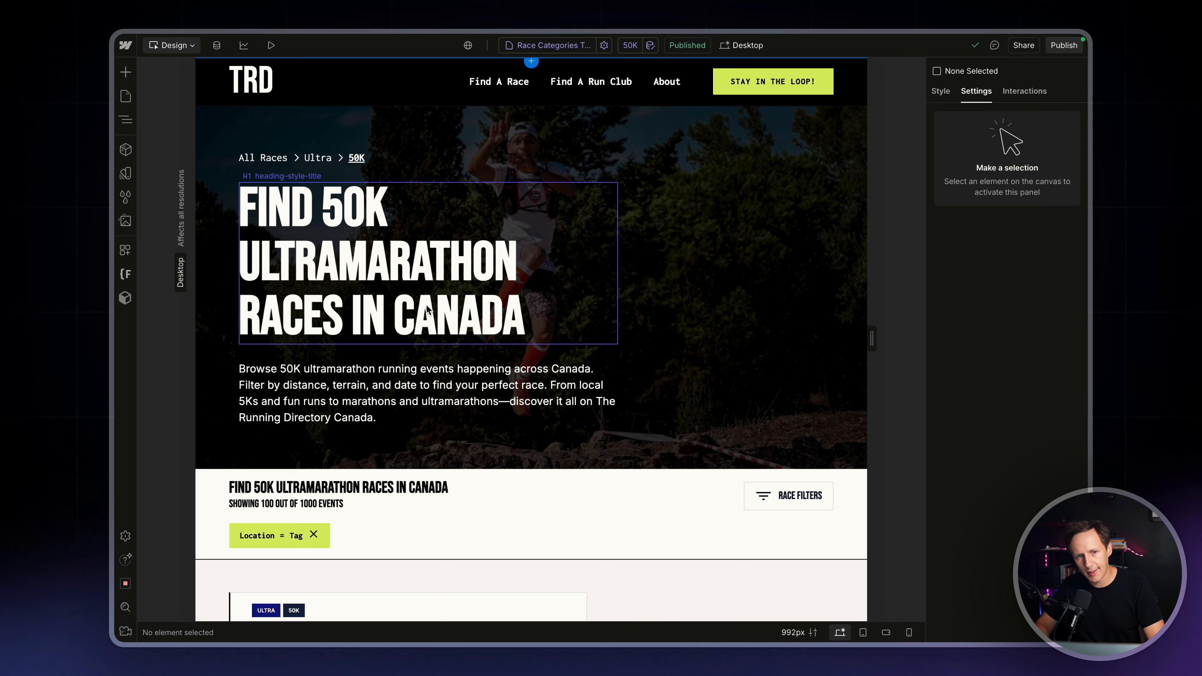
Inspect the heading and description field bindings and the SEO settings of the Race Categories Template
{"action": "left_click", "coordinate": [311, 269]}
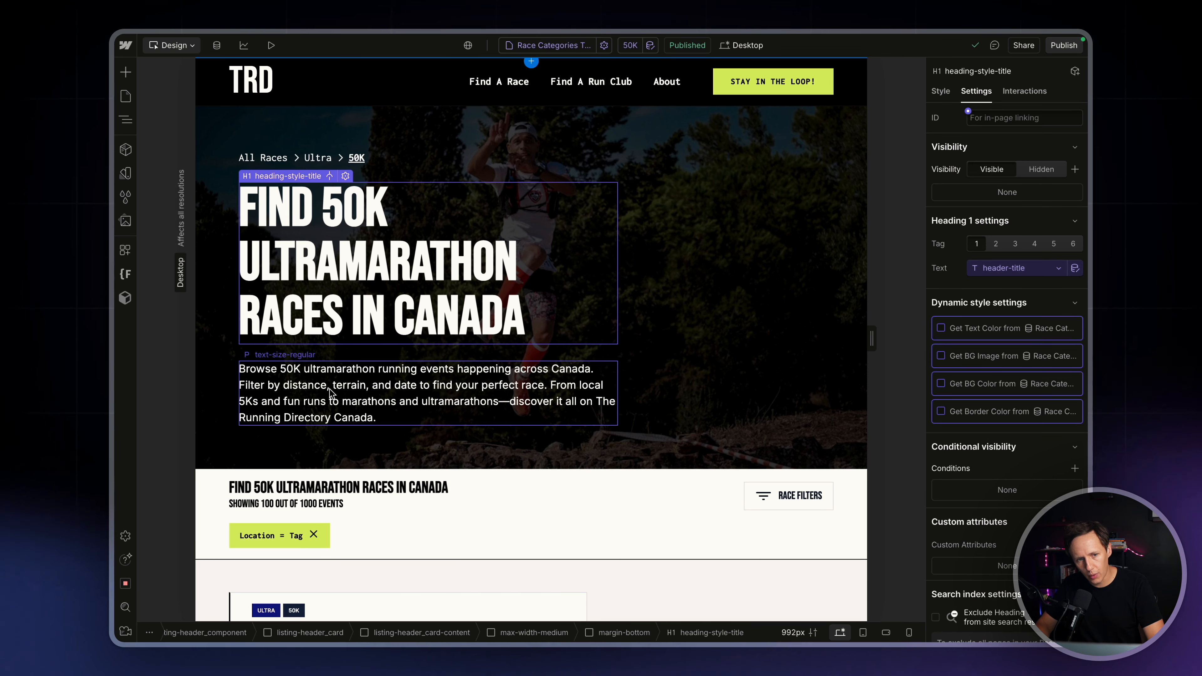
{"action": "left_click", "coordinate": [333, 396]}
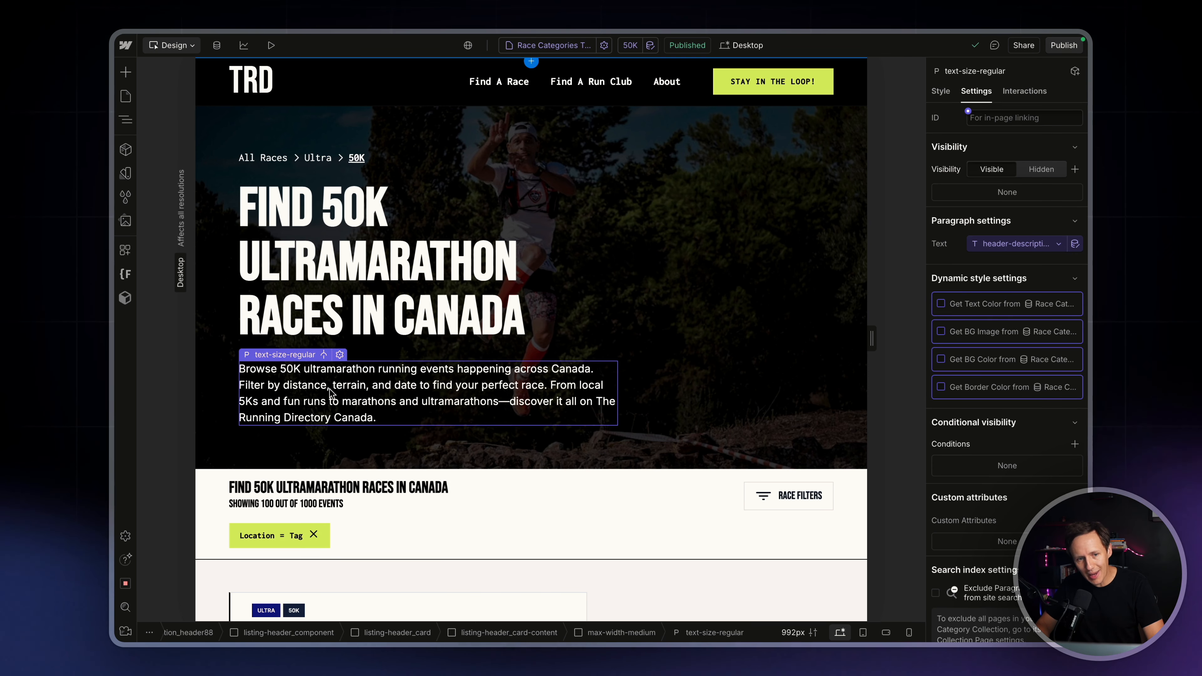
{"action": "left_click", "coordinate": [127, 97]}
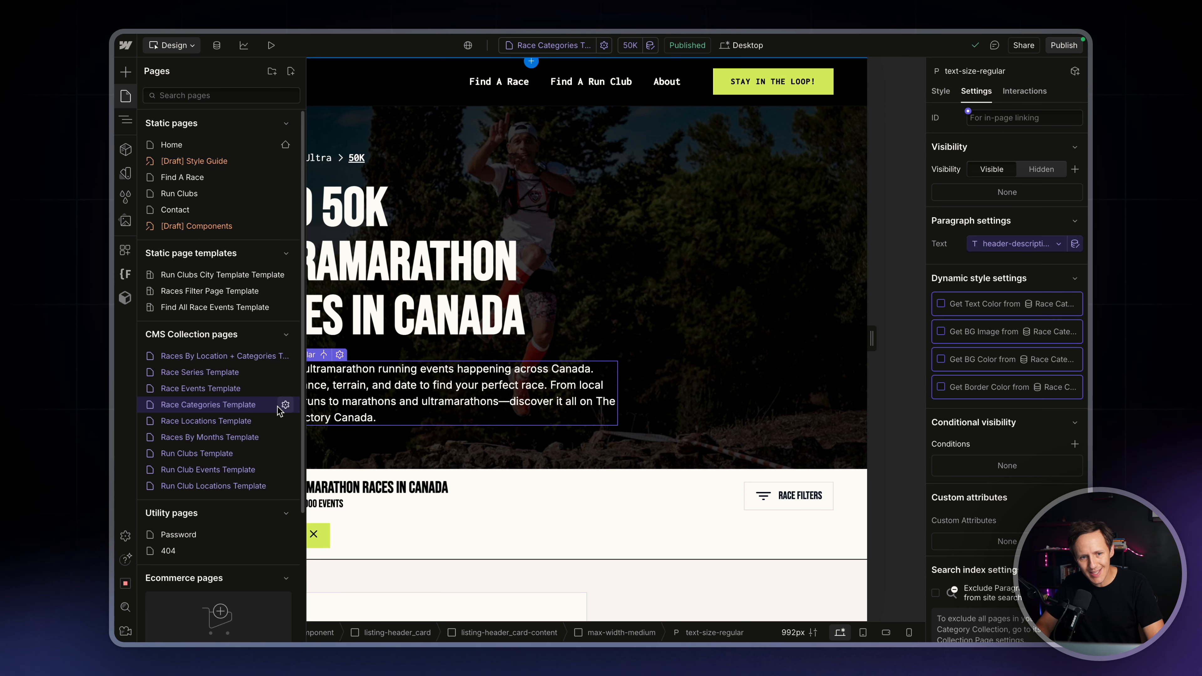
{"action": "left_click", "coordinate": [286, 405]}
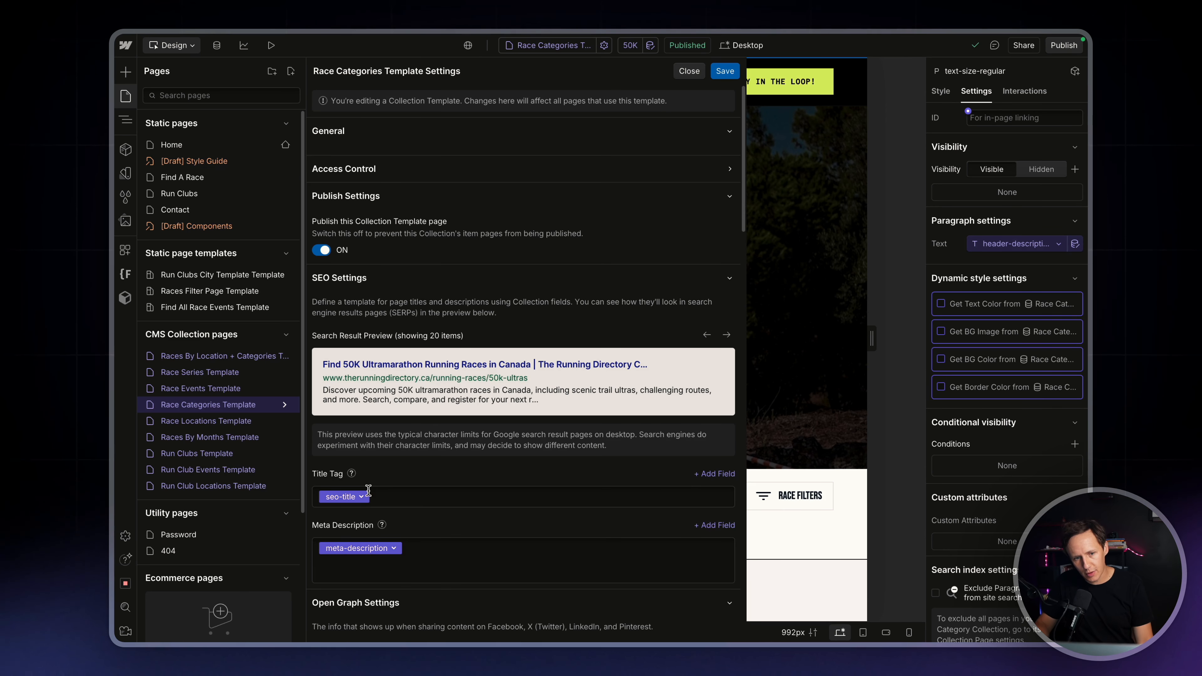
{"action": "left_click", "coordinate": [127, 100]}
Inspect the collection list settings of the 50K page's event feed, including its source, filters and sorting
{"action": "scroll", "coordinate": [501, 353], "scroll_direction": "down", "scroll_amount": 4}
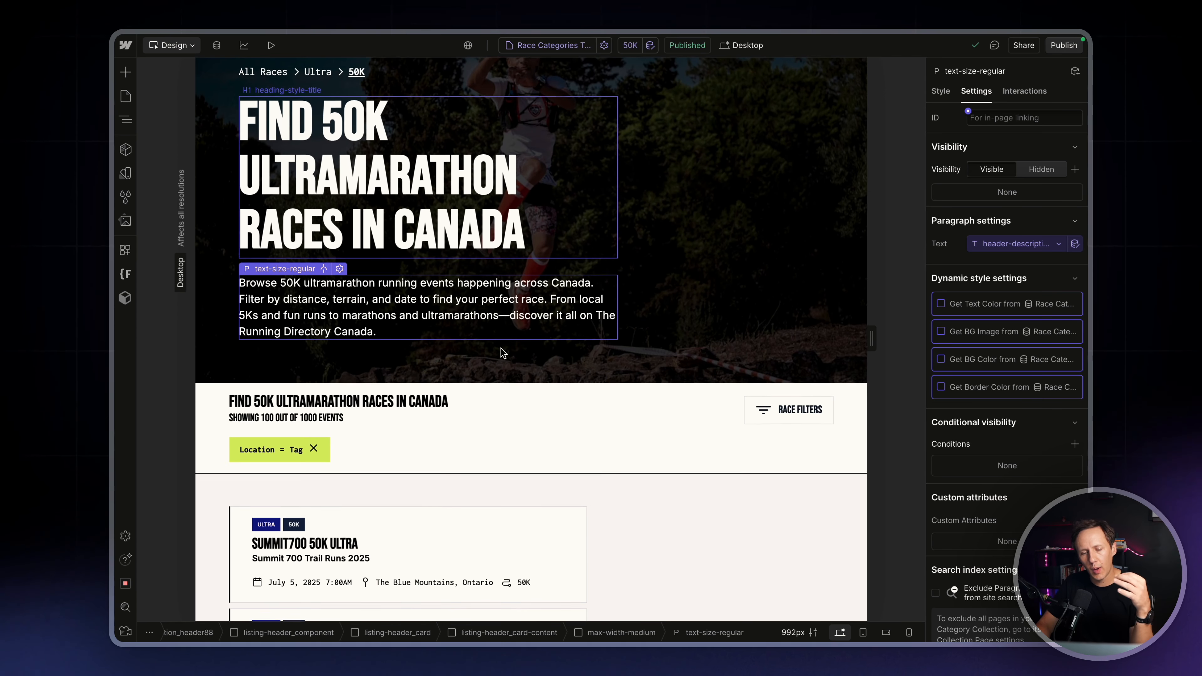
{"action": "scroll", "coordinate": [500, 347], "scroll_direction": "down", "scroll_amount": 3}
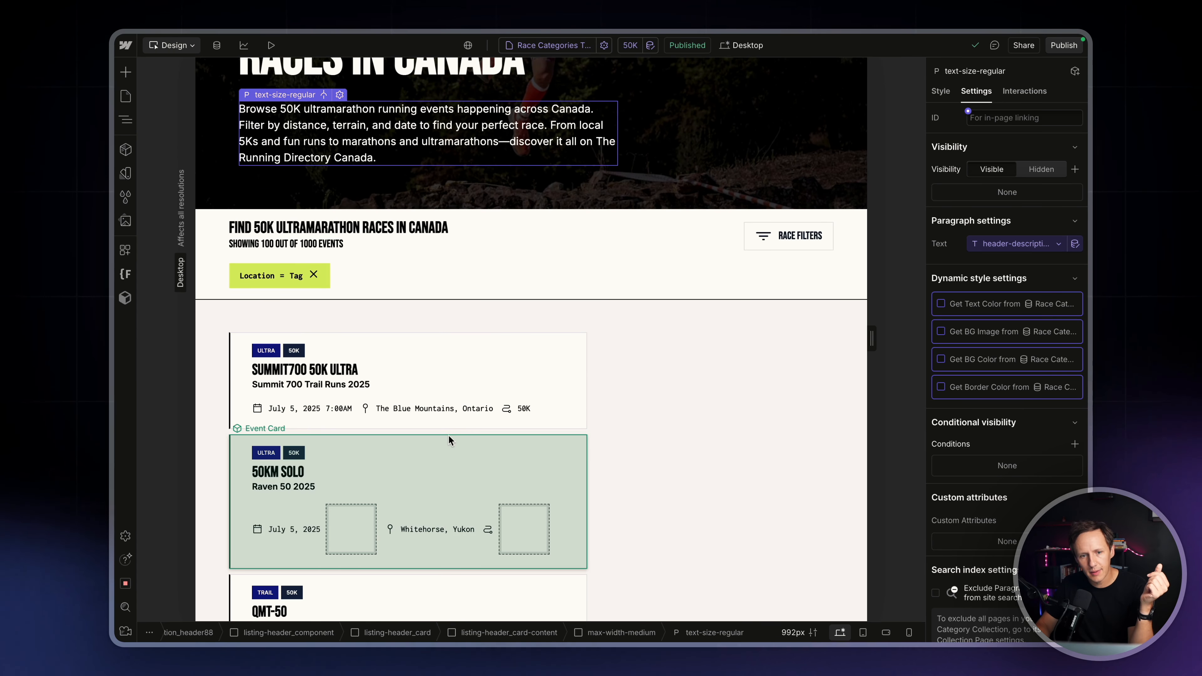
{"action": "left_click", "coordinate": [447, 431]}
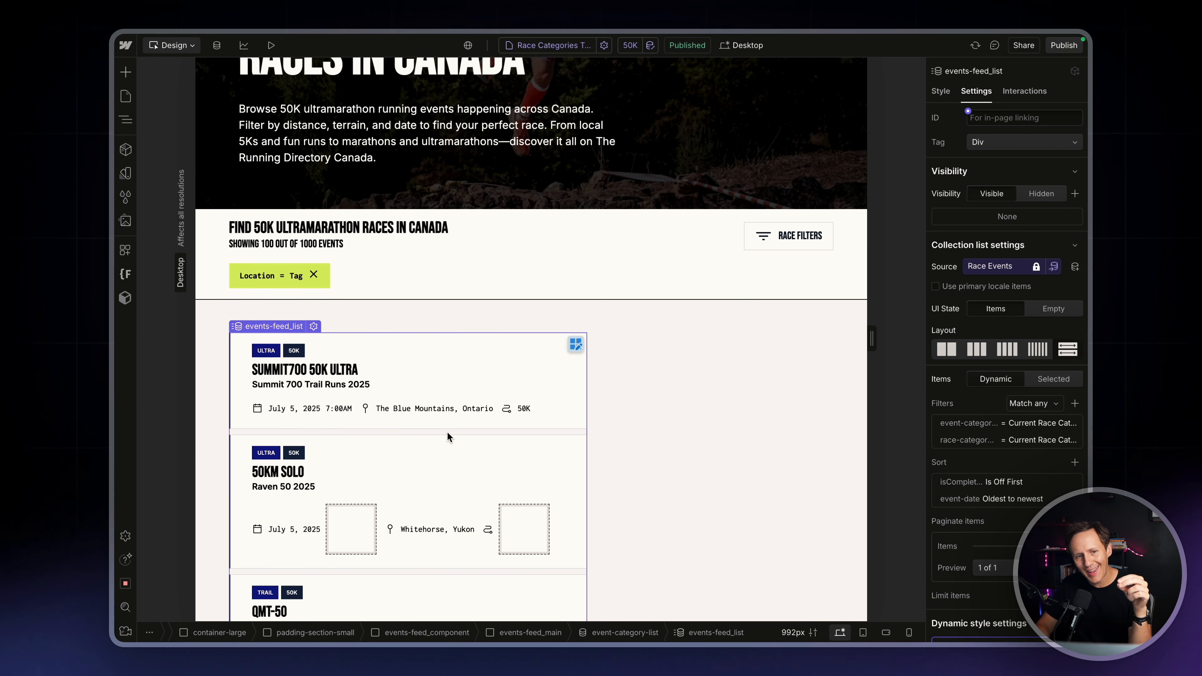
{"action": "scroll", "coordinate": [447, 432], "scroll_direction": "up", "scroll_amount": 6}
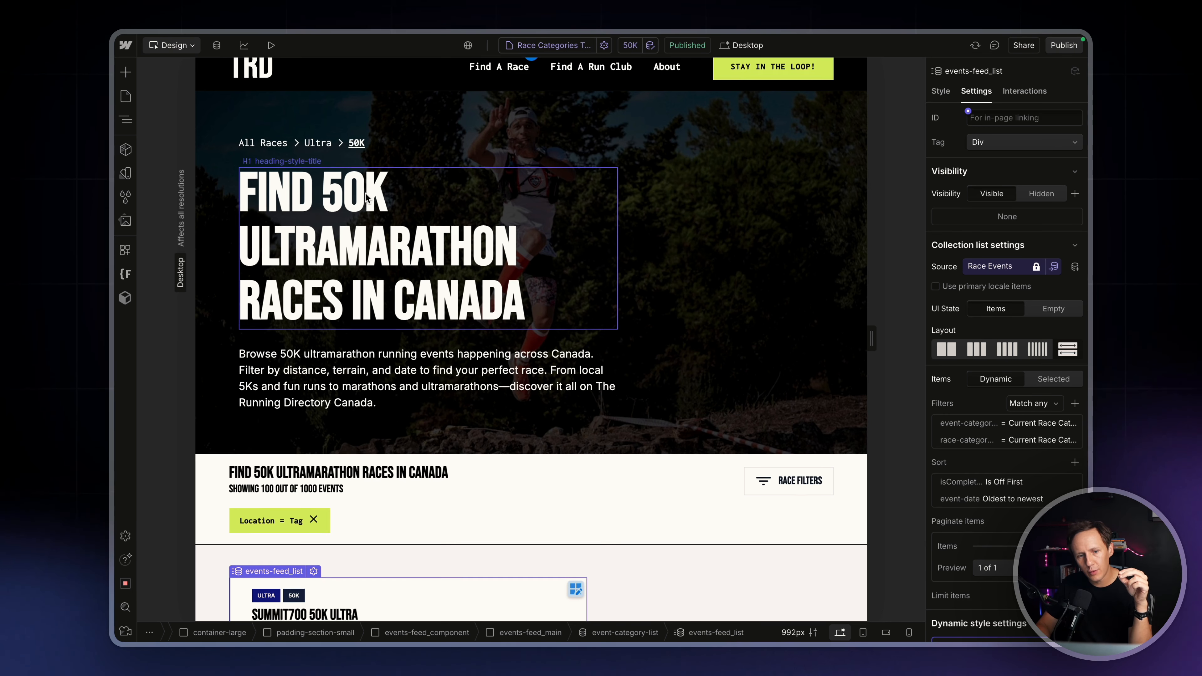
{"action": "scroll", "coordinate": [364, 194], "scroll_direction": "down", "scroll_amount": 5}
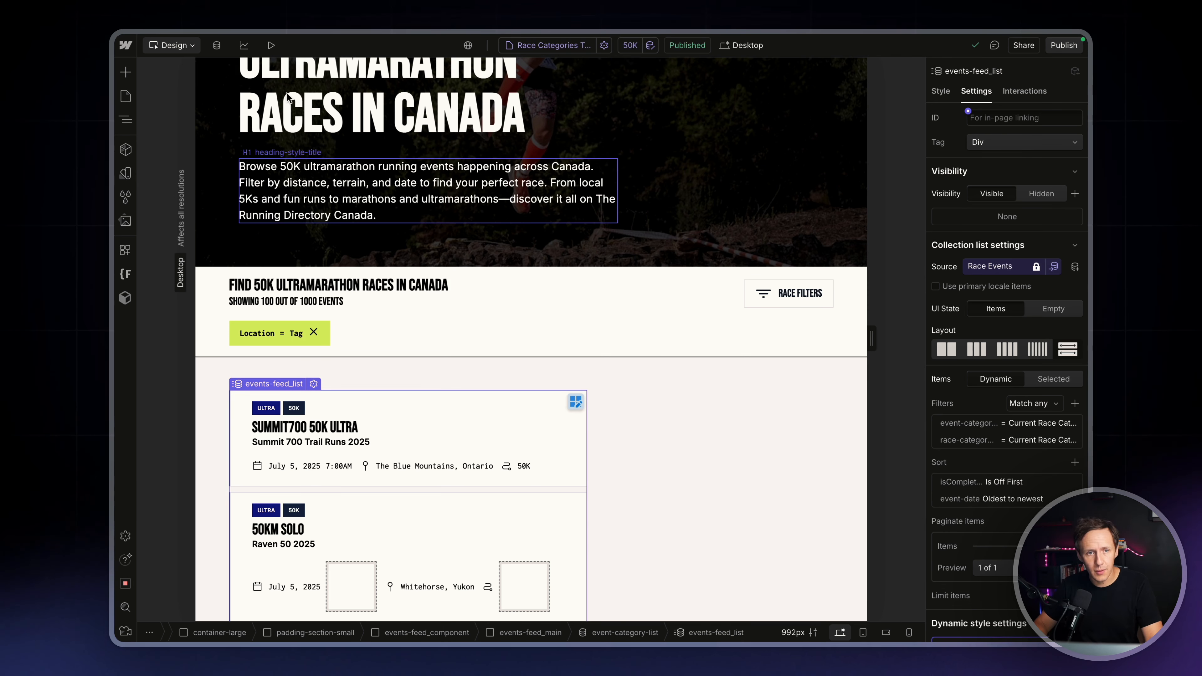
Open the CMS settings of the Races By Location + Categories collection and review its URL and fields
{"action": "left_click", "coordinate": [216, 45]}
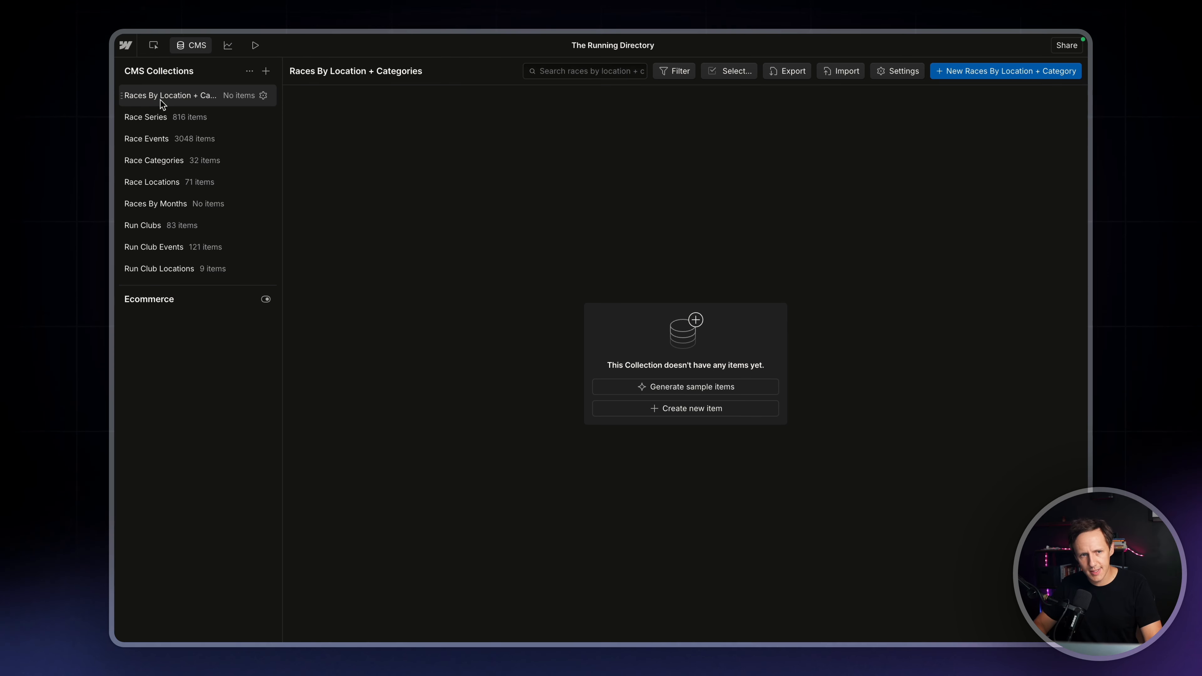
{"action": "left_click", "coordinate": [263, 96]}
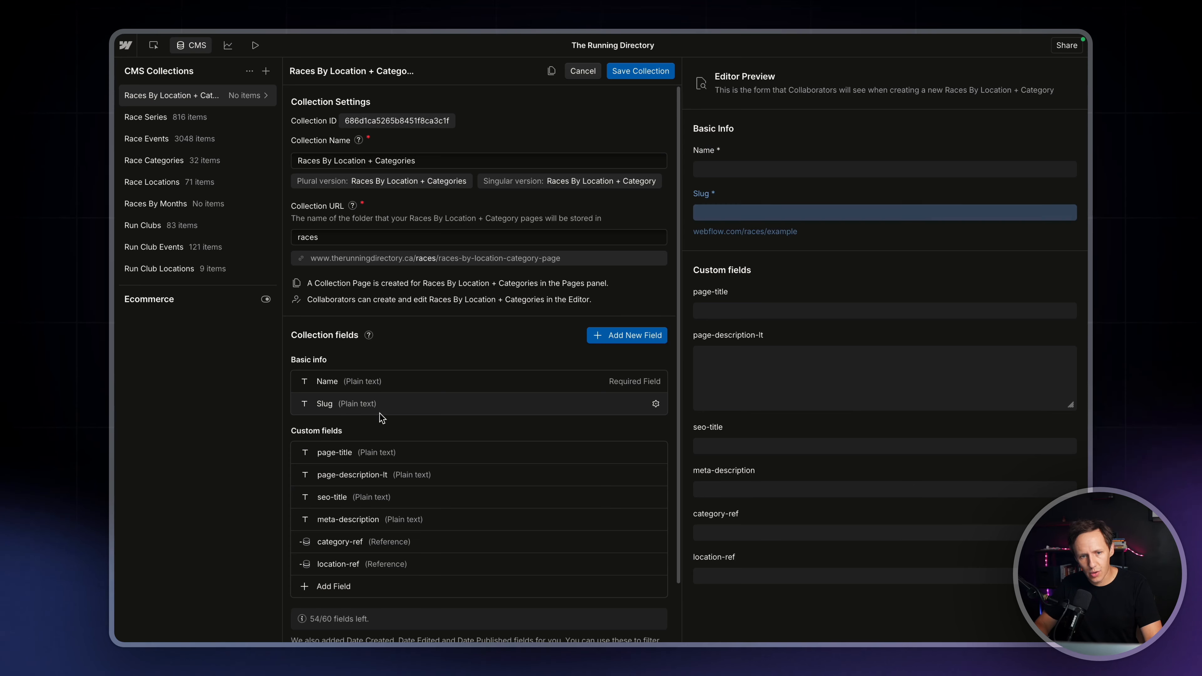
{"action": "scroll", "coordinate": [380, 414], "scroll_direction": "down", "scroll_amount": 2}
{"action": "scroll", "coordinate": [359, 353], "scroll_direction": "up", "scroll_amount": 2}
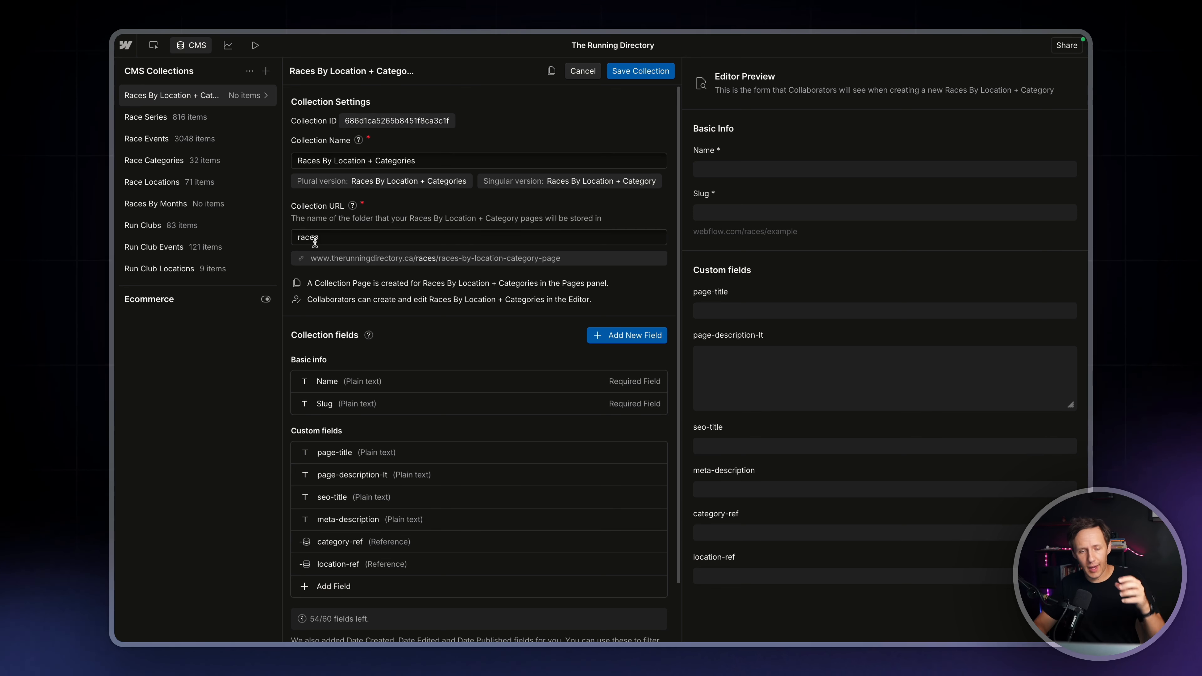
{"action": "scroll", "coordinate": [371, 417], "scroll_direction": "down", "scroll_amount": 2}
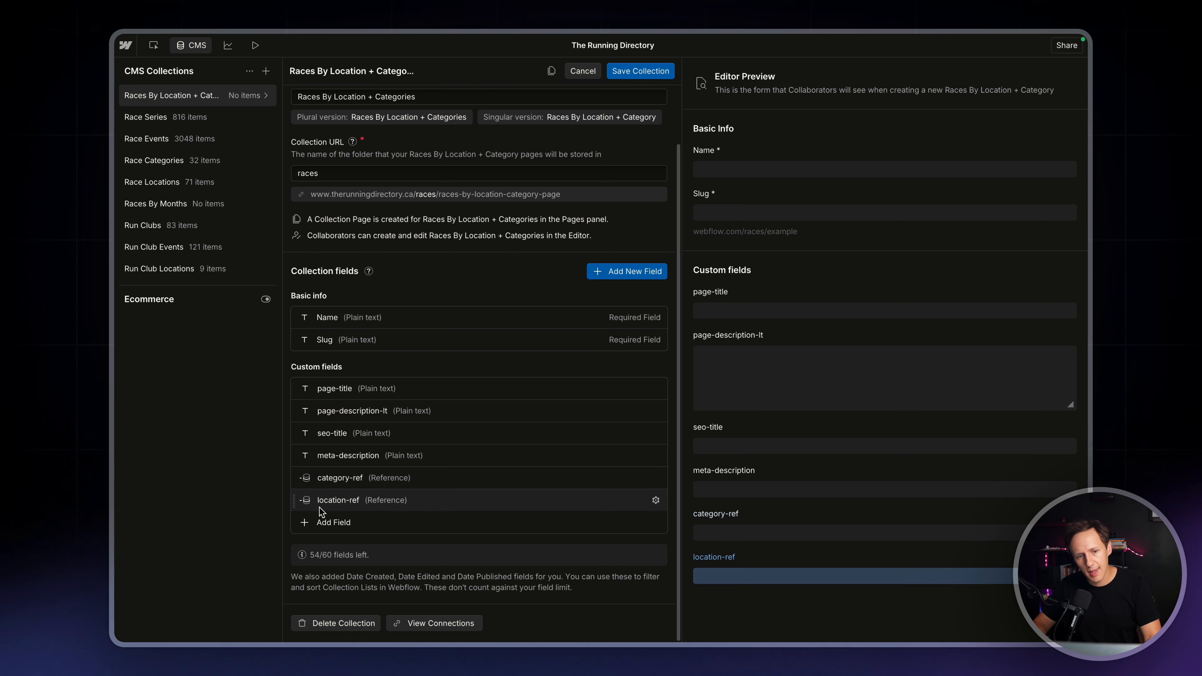
Inspect which collections the category-ref and location-ref fields reference, and leave the collection settings without changes
{"action": "left_click", "coordinate": [656, 478]}
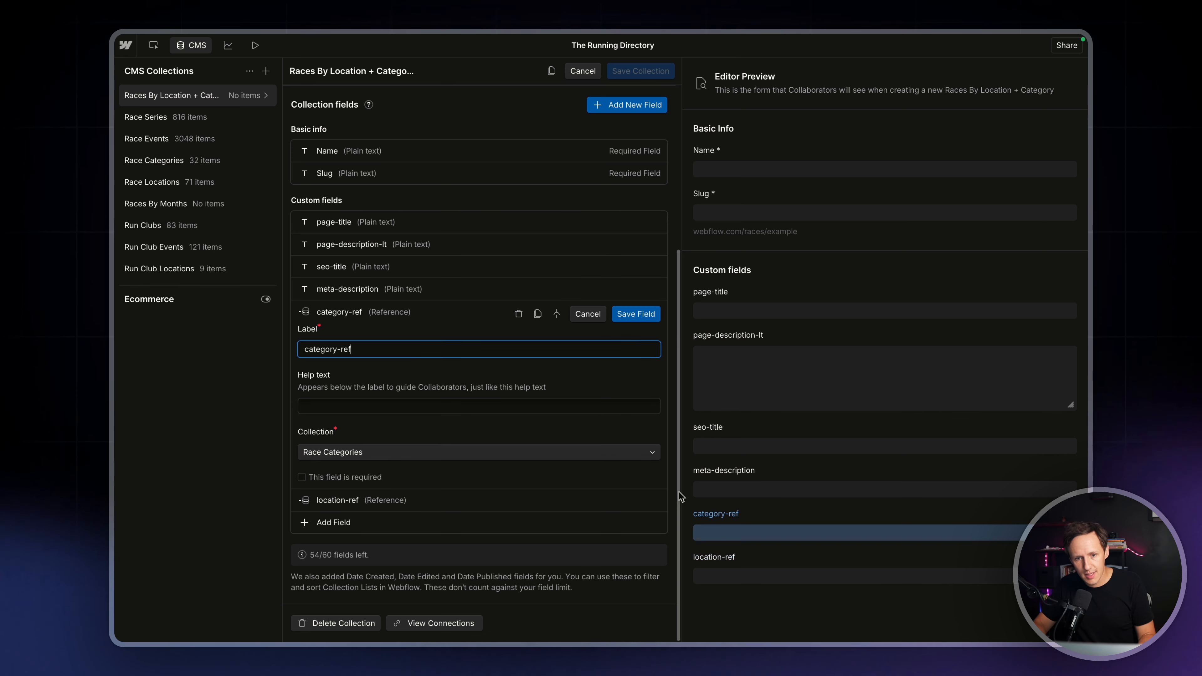
{"action": "left_click", "coordinate": [656, 503]}
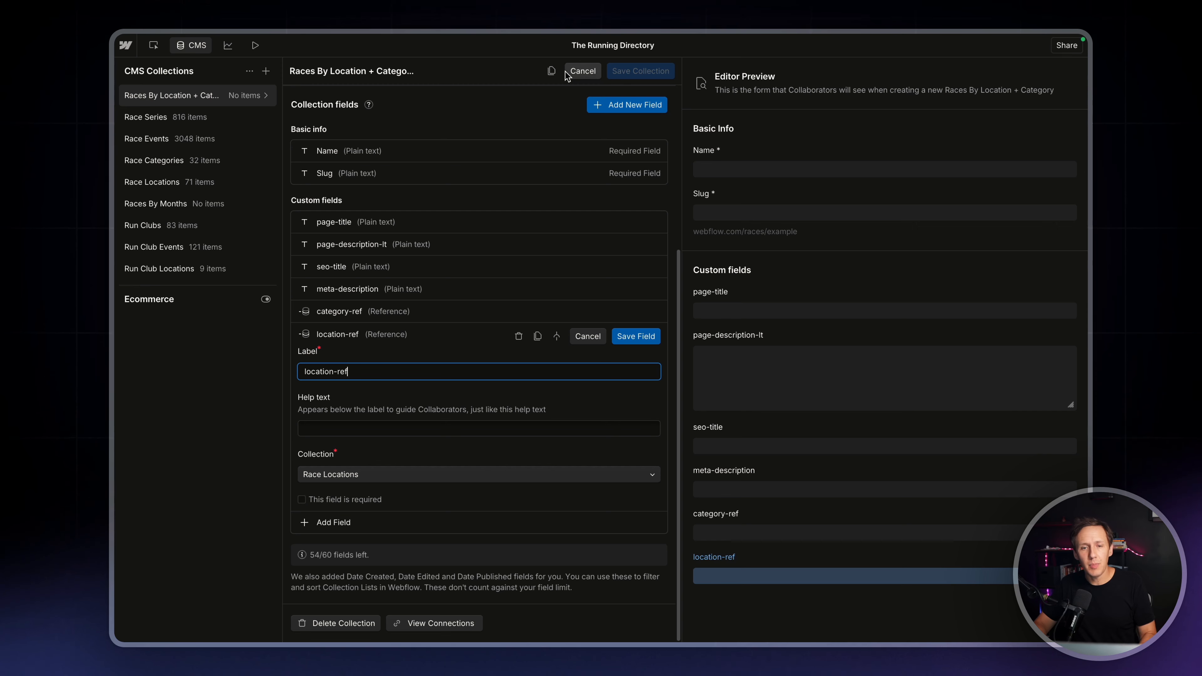
{"action": "left_click", "coordinate": [574, 74]}
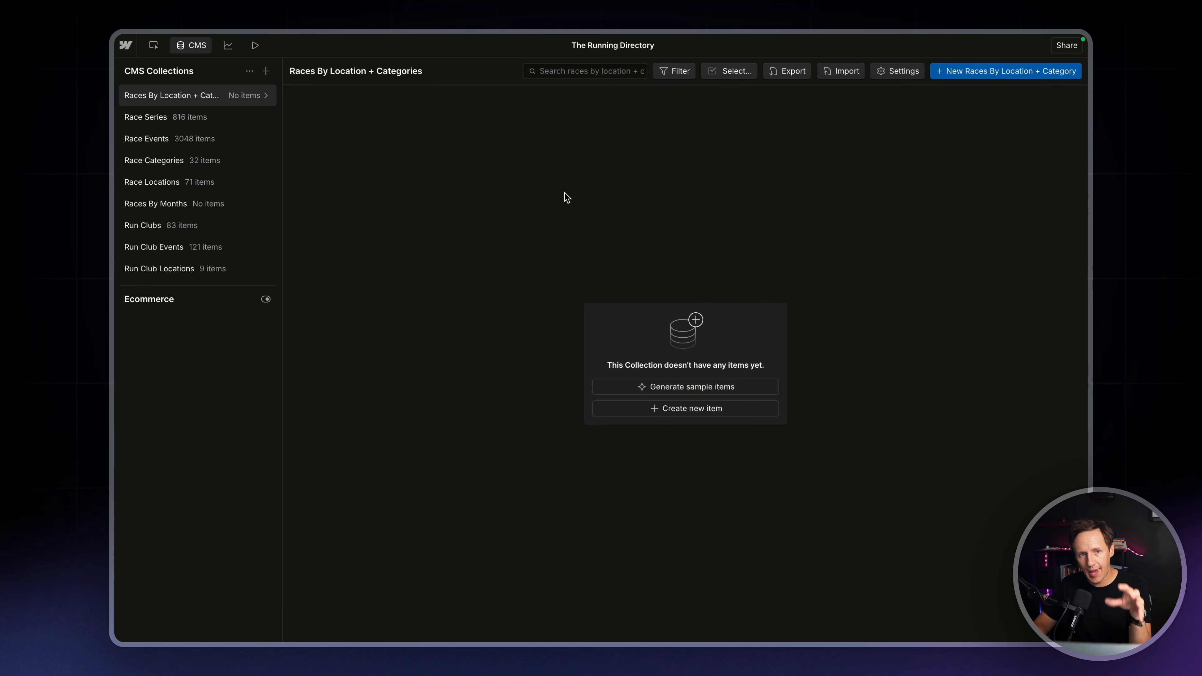
Open the Races By Location + Categories Template page for editing in the designer
{"action": "left_click", "coordinate": [255, 45]}
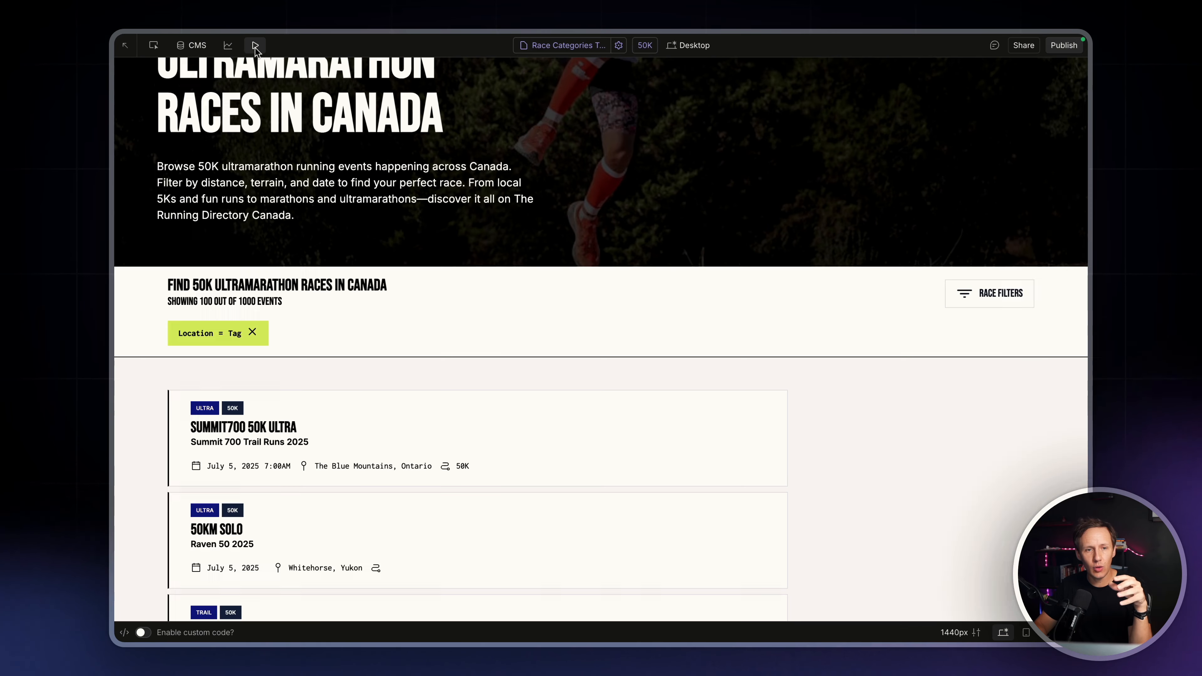
{"action": "left_click", "coordinate": [555, 46]}
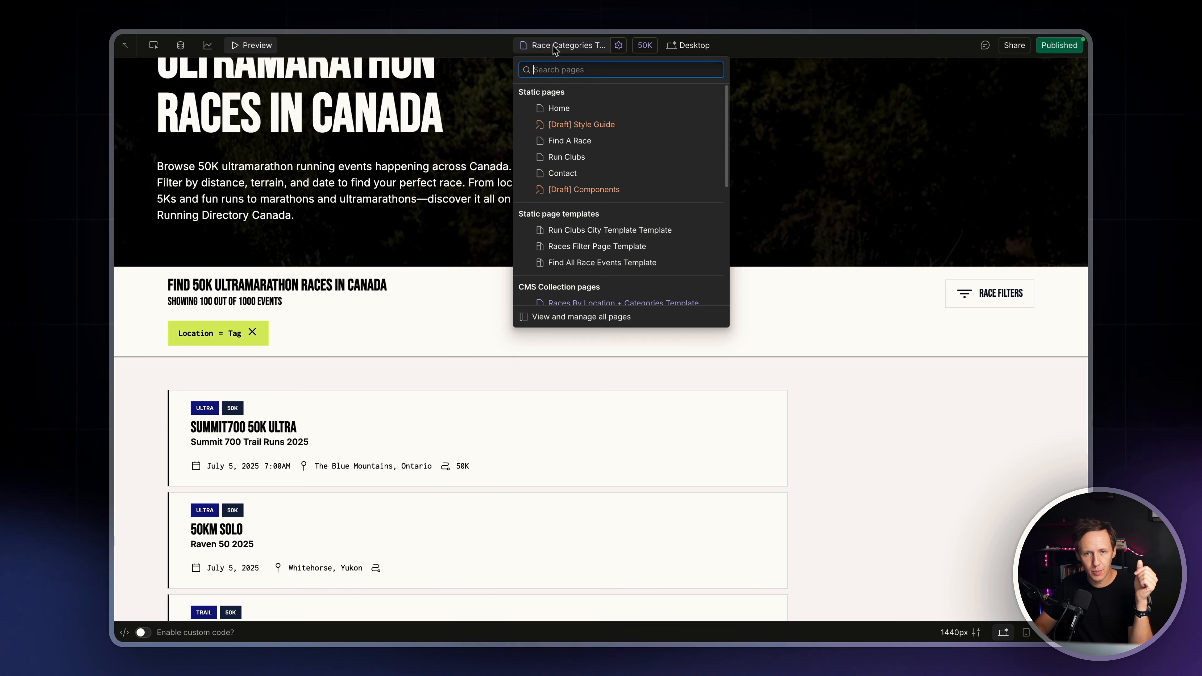
{"action": "scroll", "coordinate": [580, 175], "scroll_direction": "down", "scroll_amount": 3}
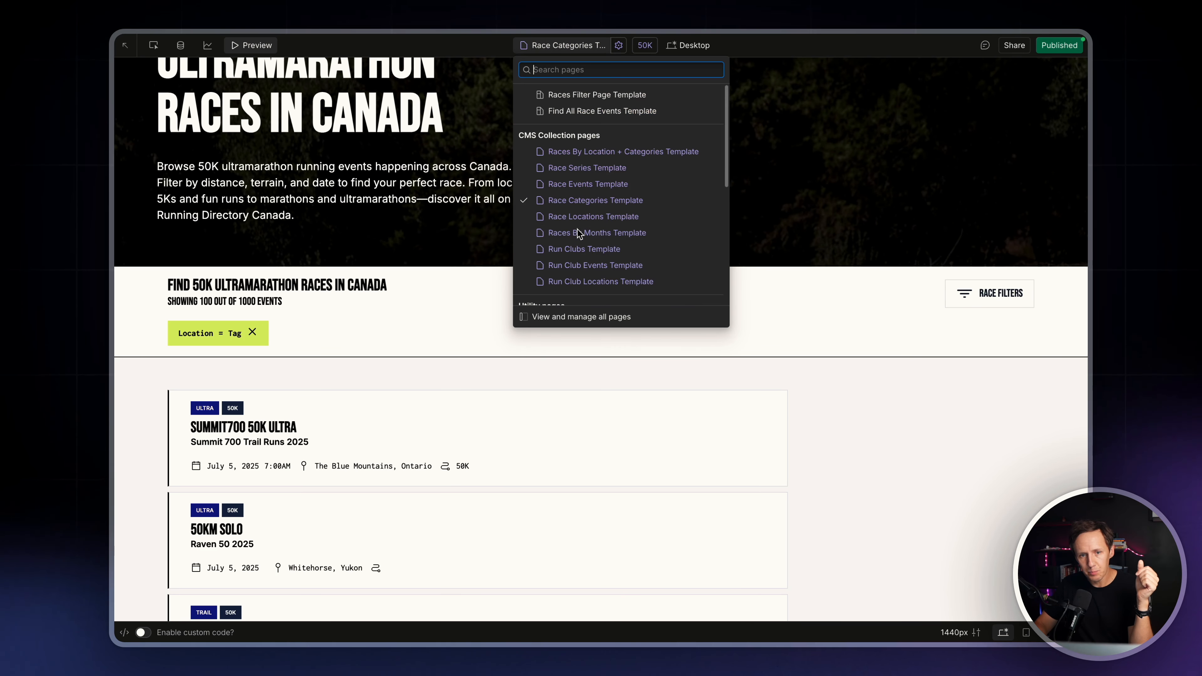
{"action": "left_click", "coordinate": [586, 152]}
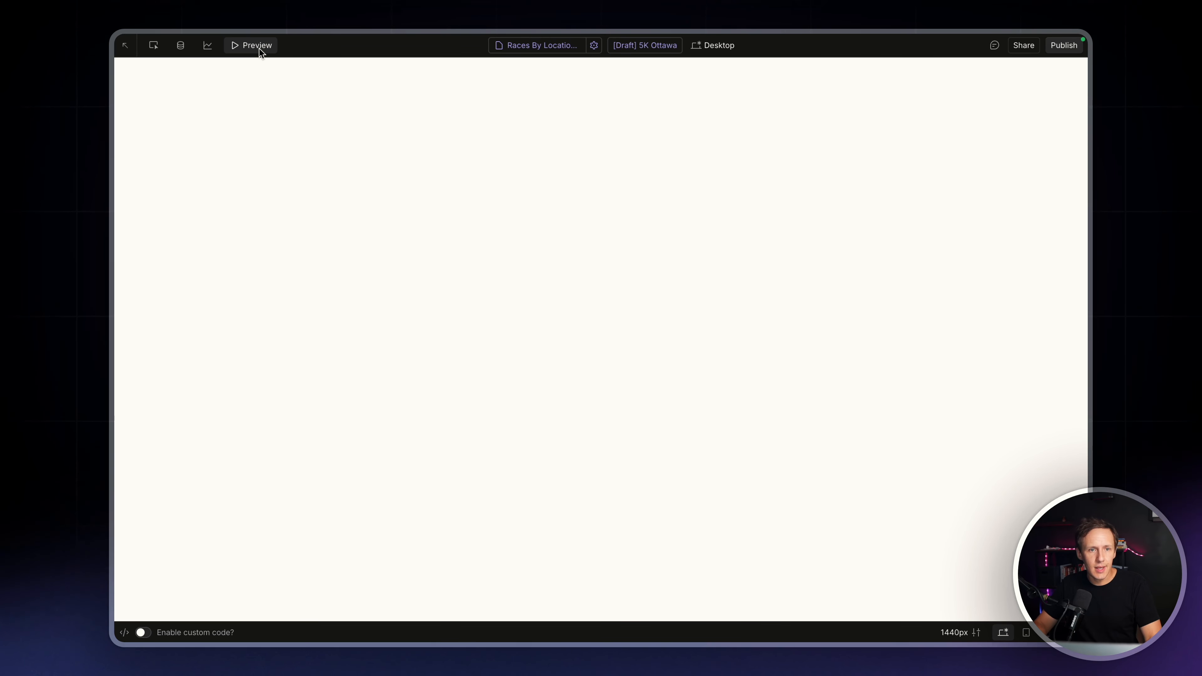
{"action": "left_click", "coordinate": [258, 46]}
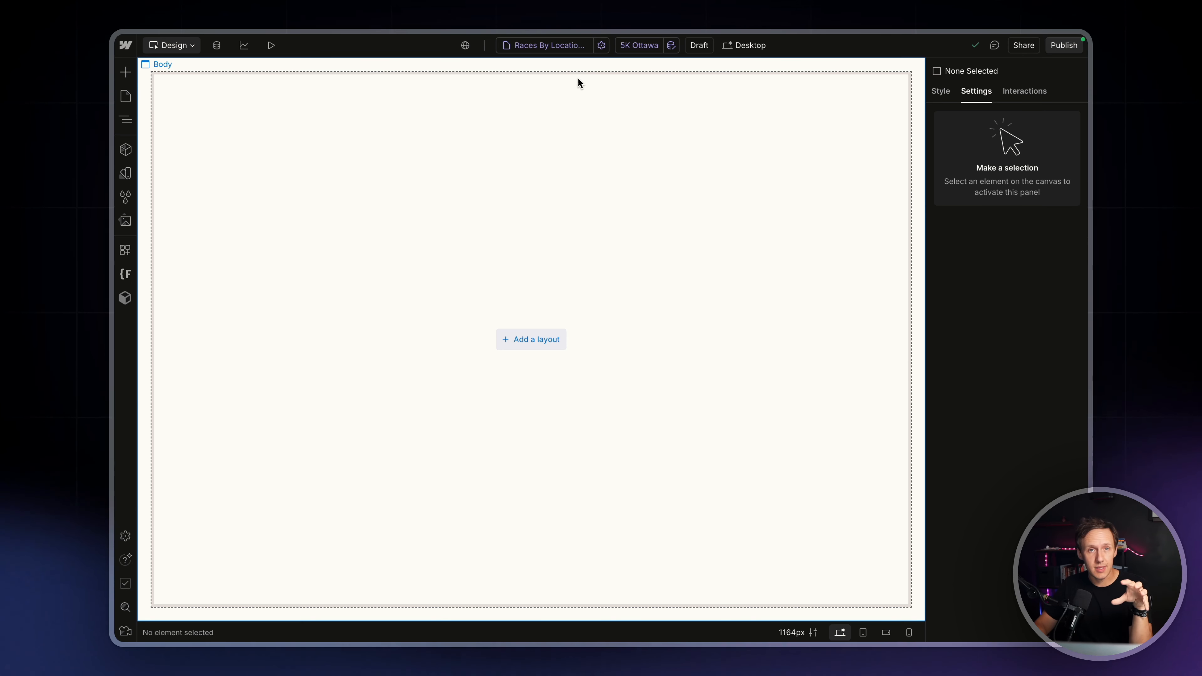
{"action": "left_click", "coordinate": [559, 46]}
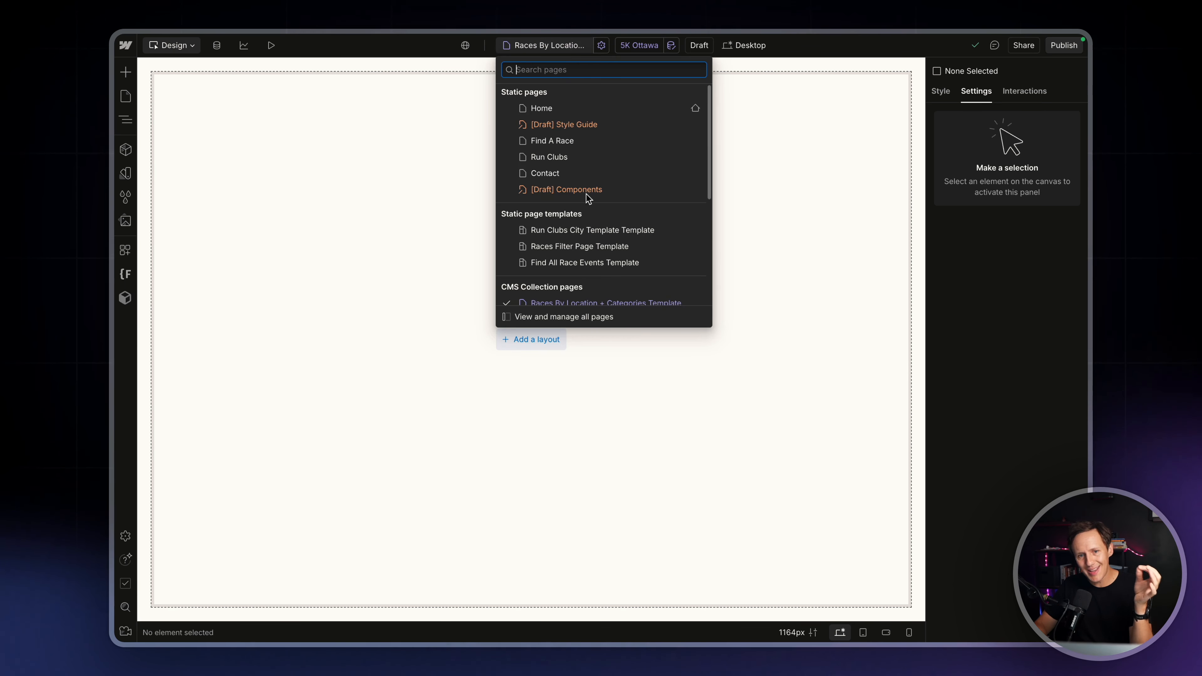
{"action": "scroll", "coordinate": [589, 204], "scroll_direction": "down", "scroll_amount": 3}
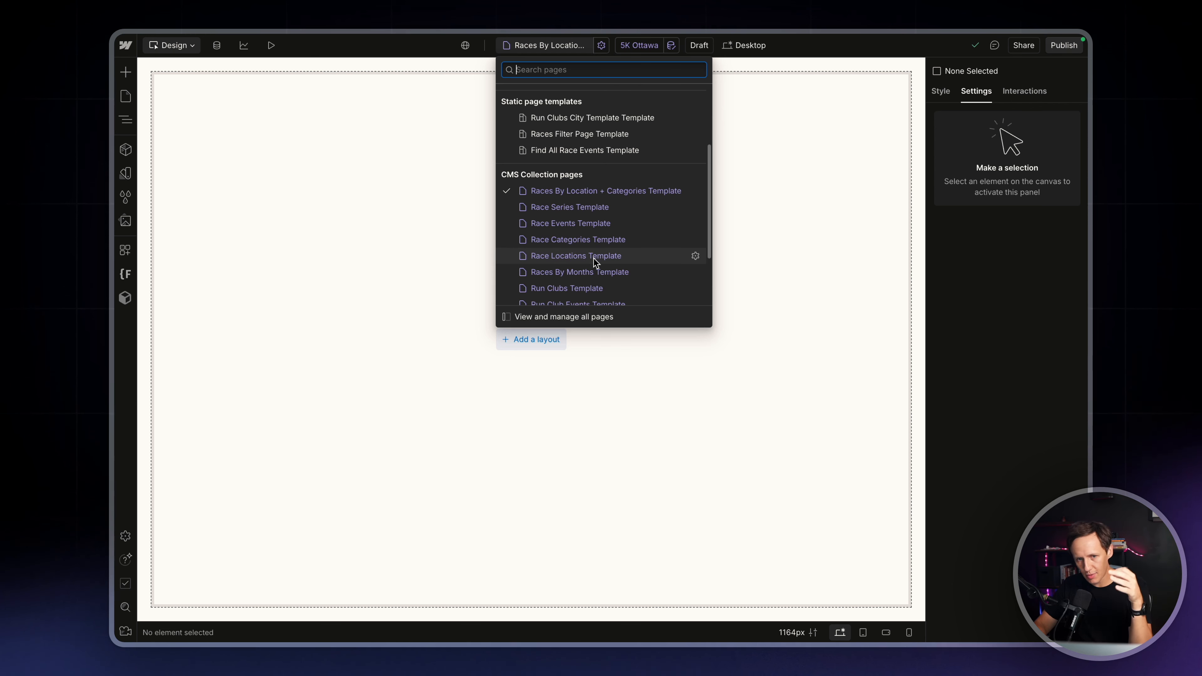
{"action": "scroll", "coordinate": [593, 258], "scroll_direction": "up", "scroll_amount": 3}
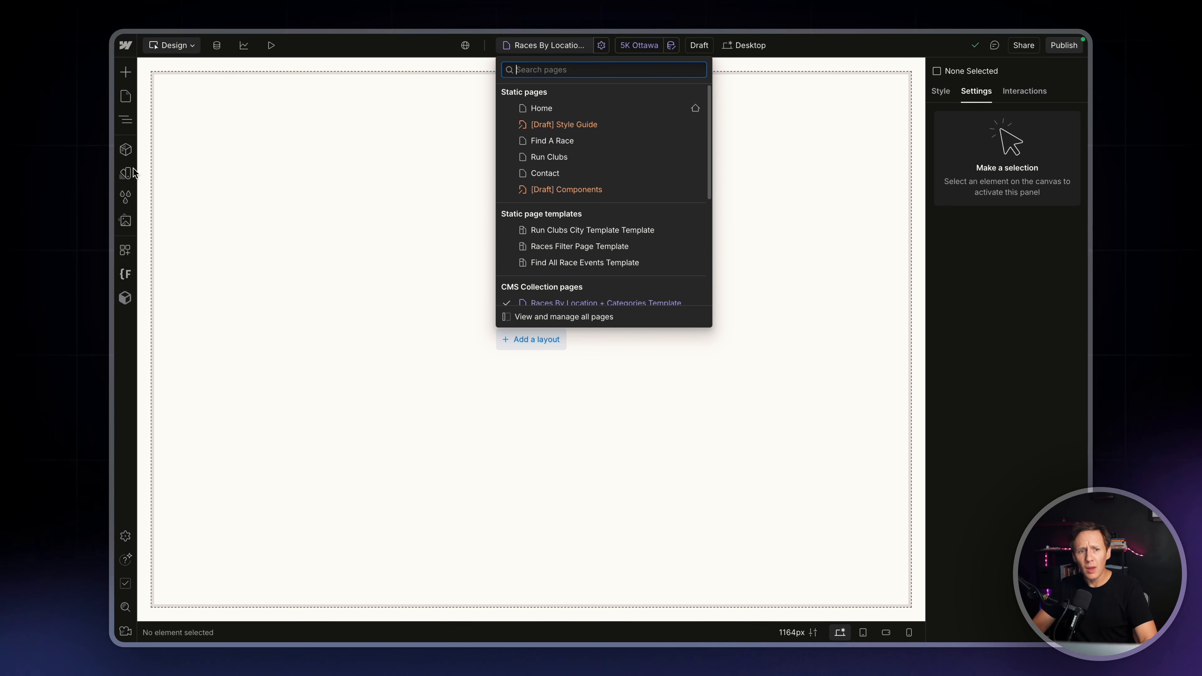
{"action": "left_click", "coordinate": [303, 111]}
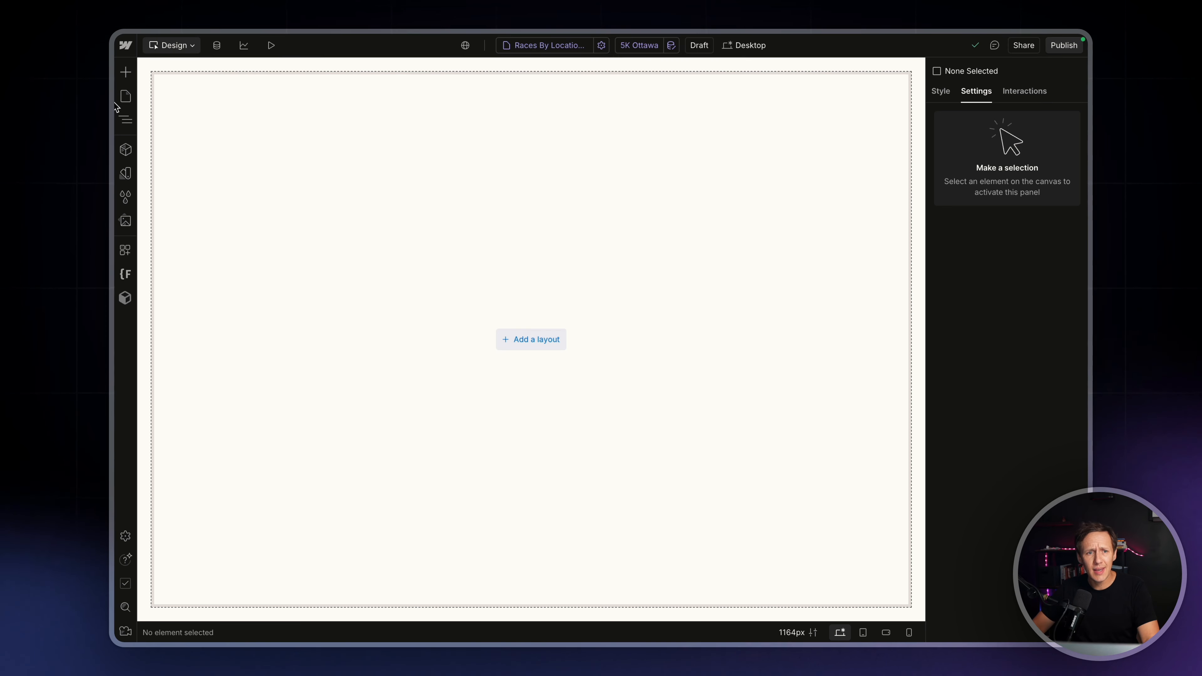
Search the components for "Listing" and place the Listing Template Page component on the empty page
{"action": "left_click", "coordinate": [126, 152]}
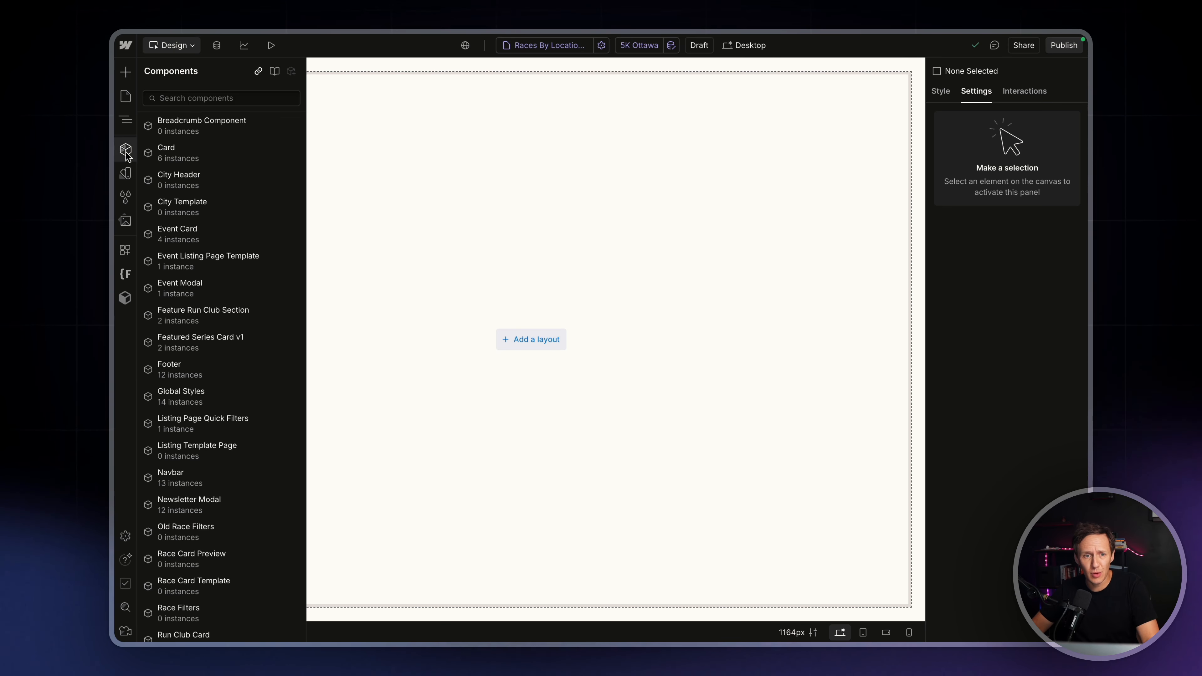
{"action": "left_click", "coordinate": [193, 103]}
{"action": "type", "text": "Listing"}
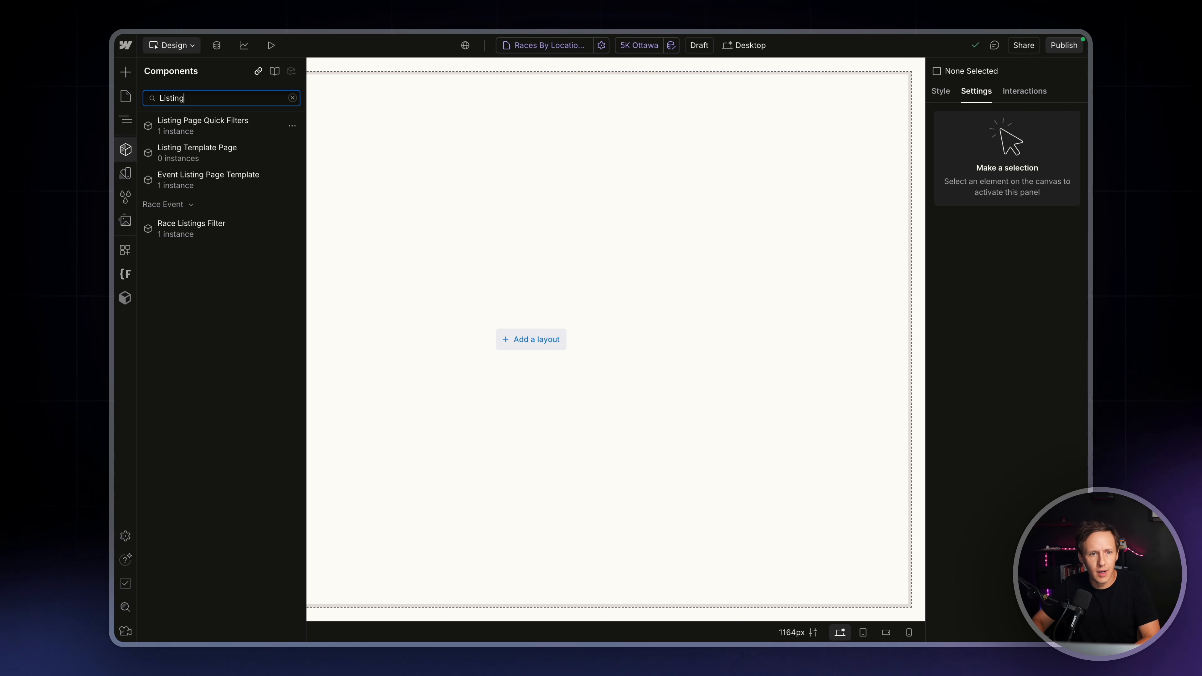
{"action": "mouse_move", "coordinate": [193, 182]}
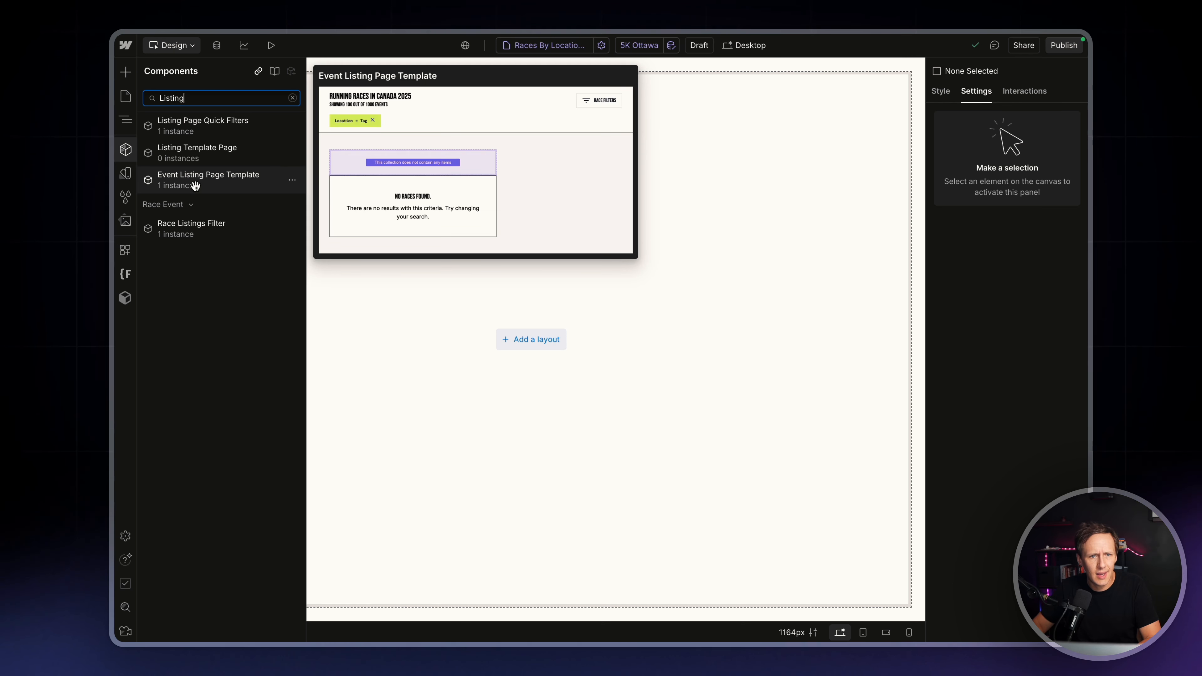
{"action": "mouse_move", "coordinate": [201, 149]}
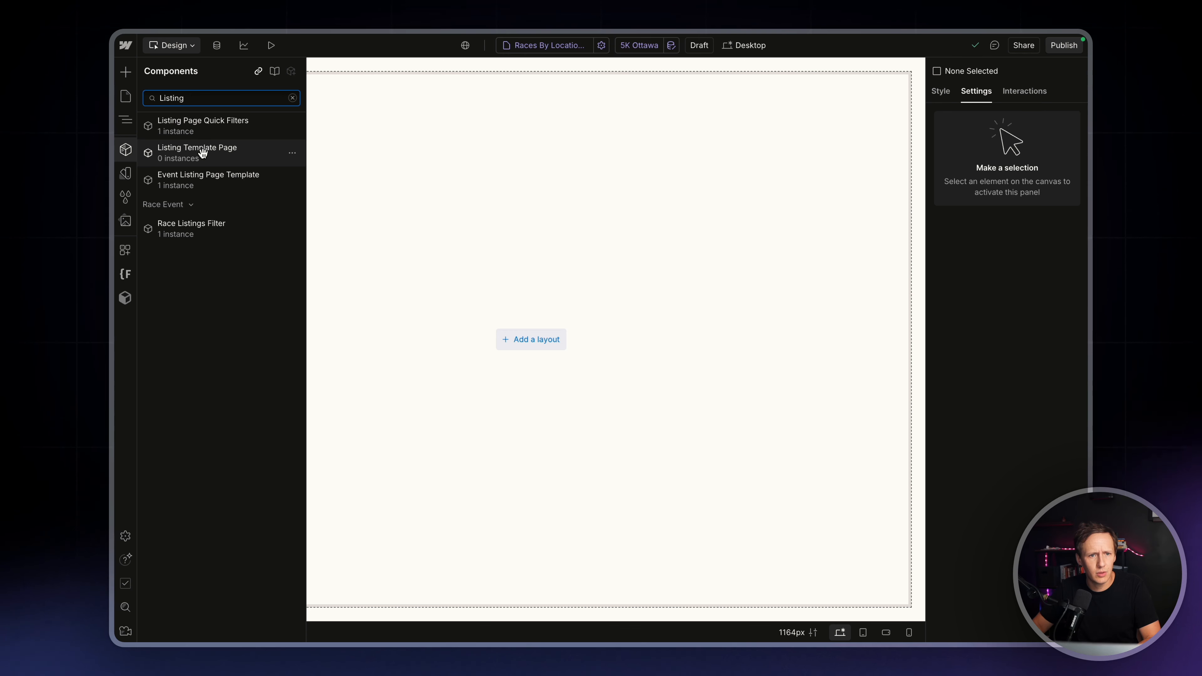
{"action": "left_click_drag", "start_coordinate": [203, 152], "coordinate": [360, 222]}
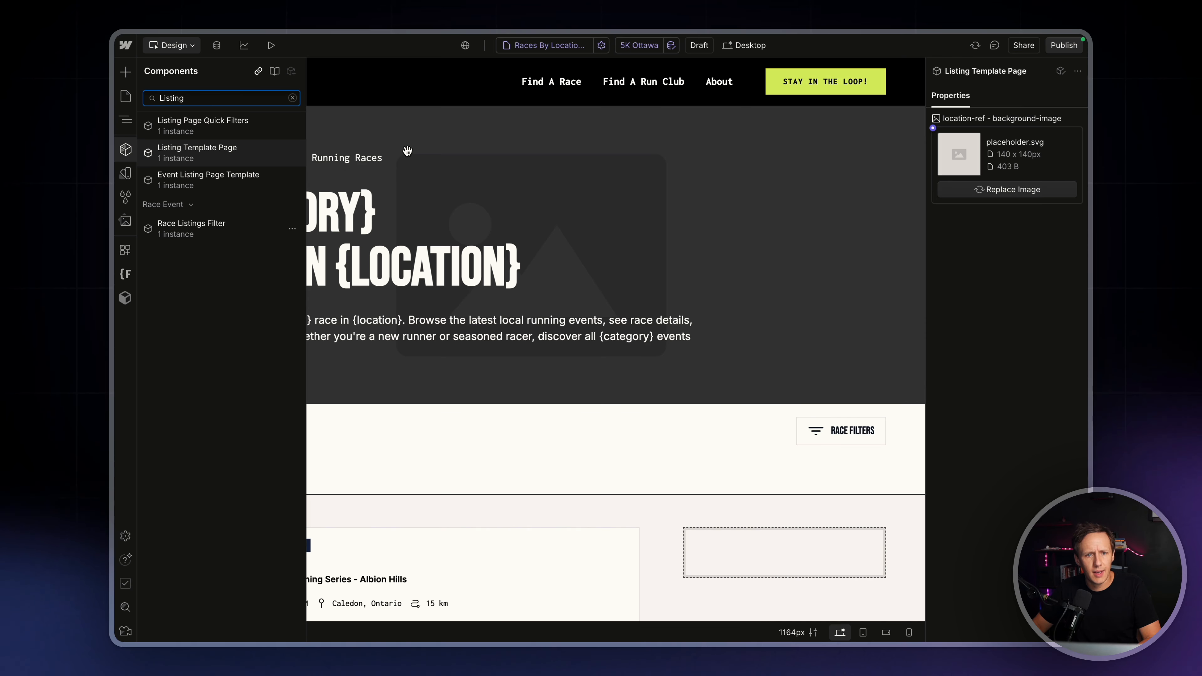
Unlink the Listing Template Page instance from its component and review its element structure
{"action": "left_click", "coordinate": [127, 122]}
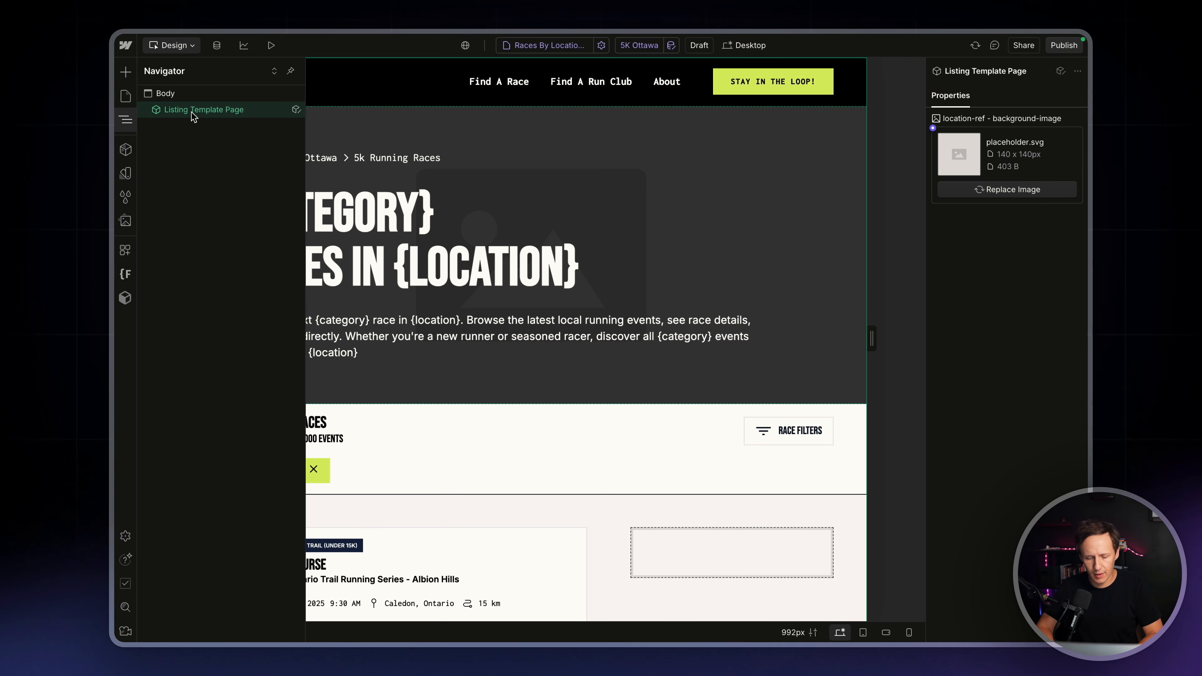
{"action": "key", "text": "super+shift+u"}
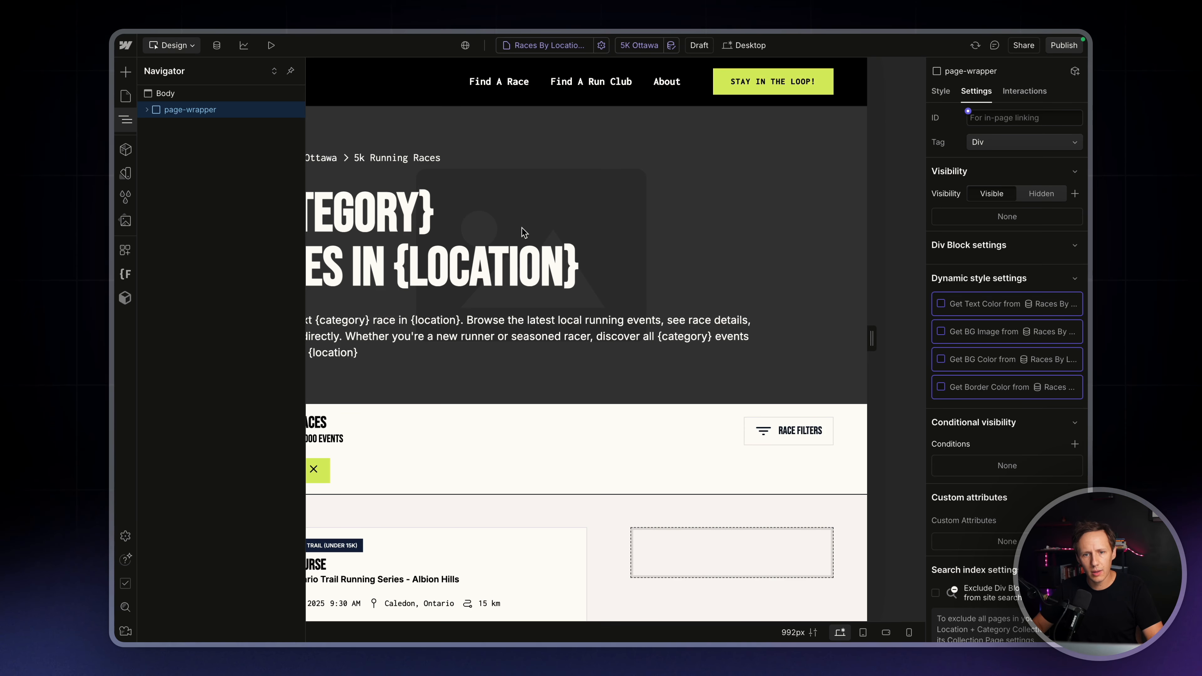
{"action": "left_click", "coordinate": [127, 120]}
{"action": "left_click", "coordinate": [126, 121]}
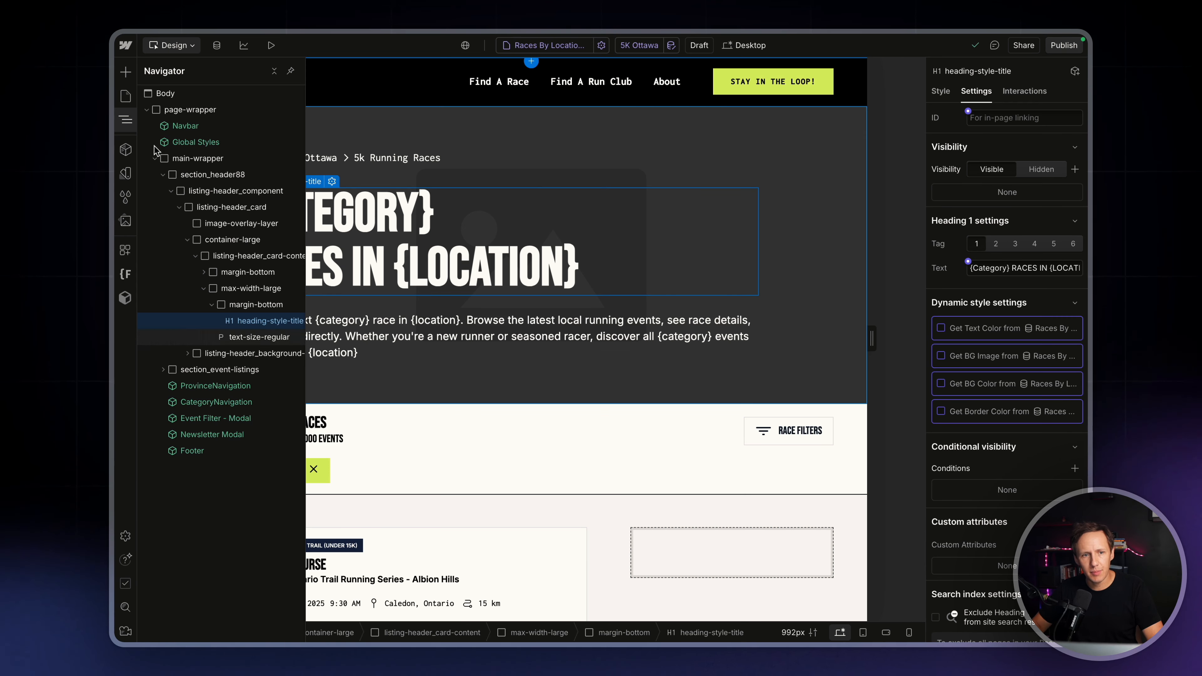
{"action": "mouse_move", "coordinate": [124, 122]}
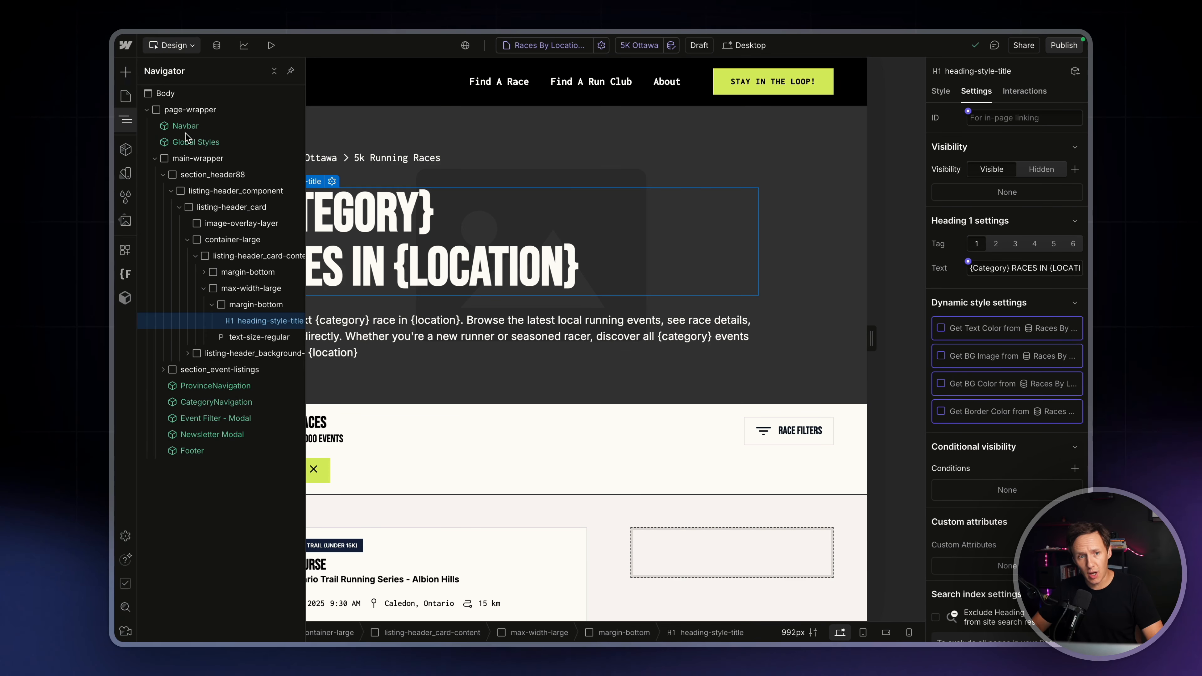
{"action": "left_click", "coordinate": [127, 121]}
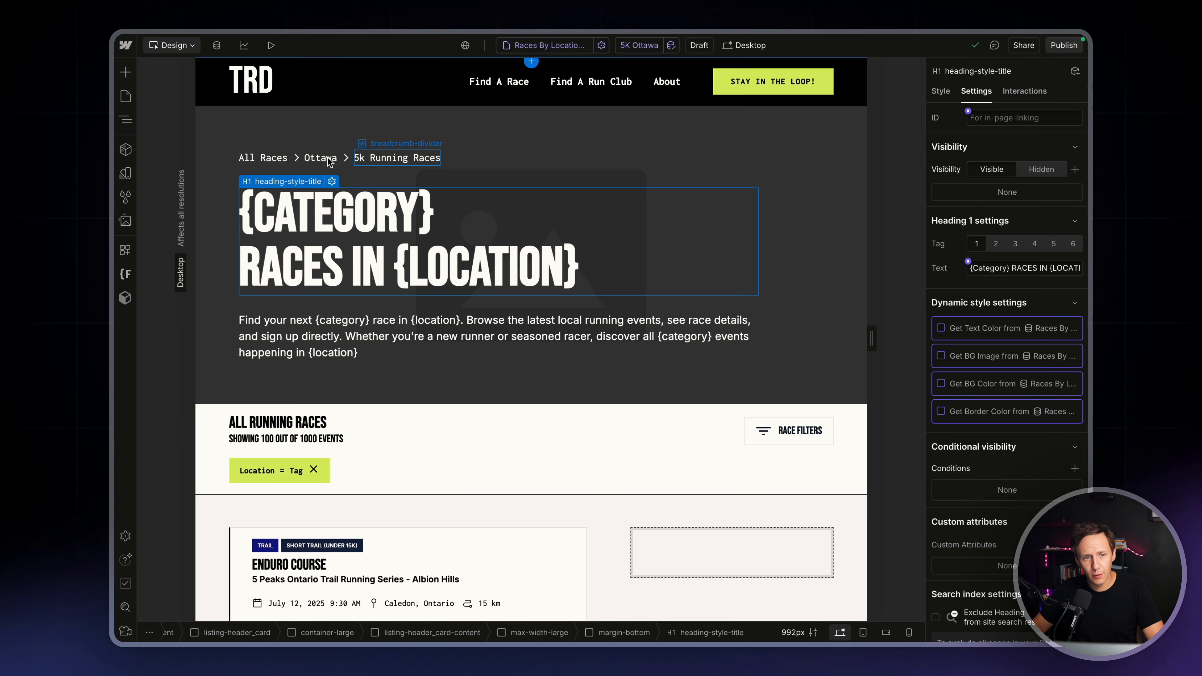
Connect the Ottawa breadcrumb text to the Name field of location-ref
{"action": "left_click", "coordinate": [309, 161]}
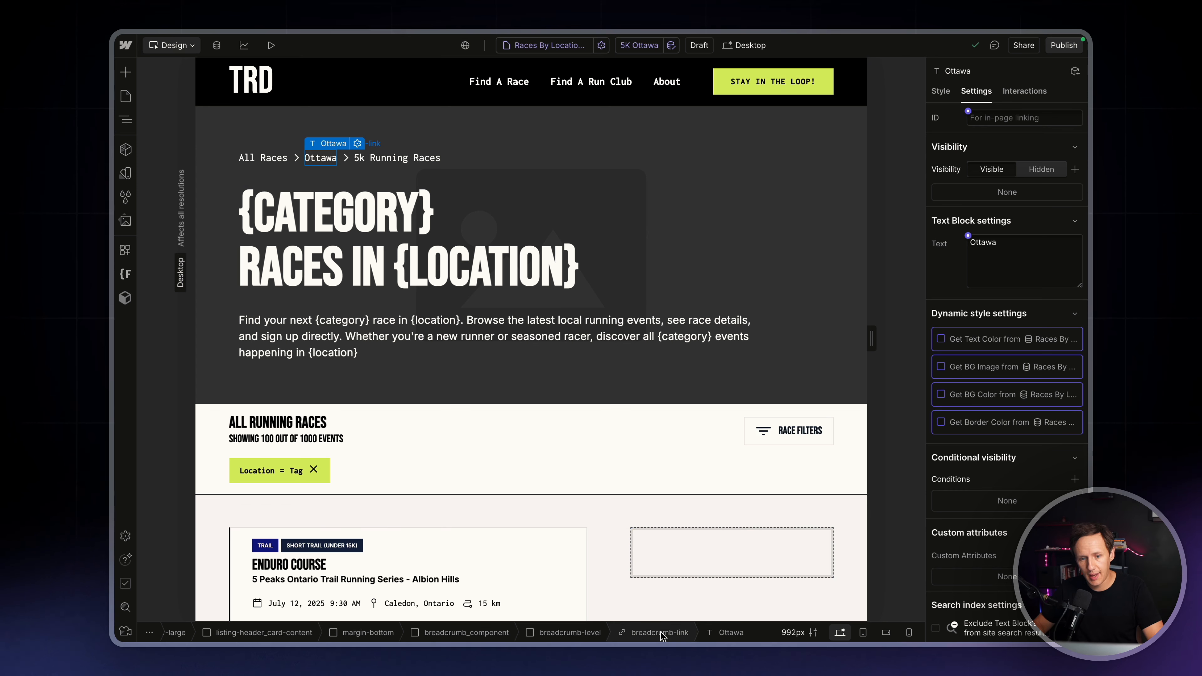
{"action": "left_click", "coordinate": [968, 237]}
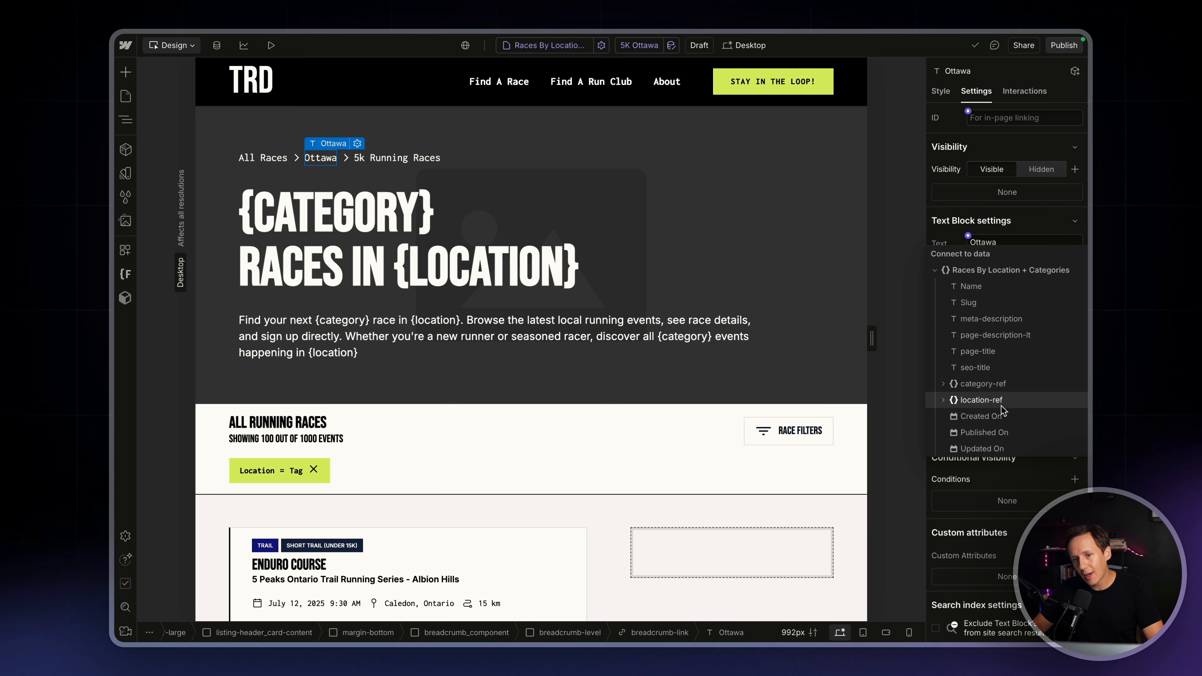
{"action": "left_click", "coordinate": [944, 400]}
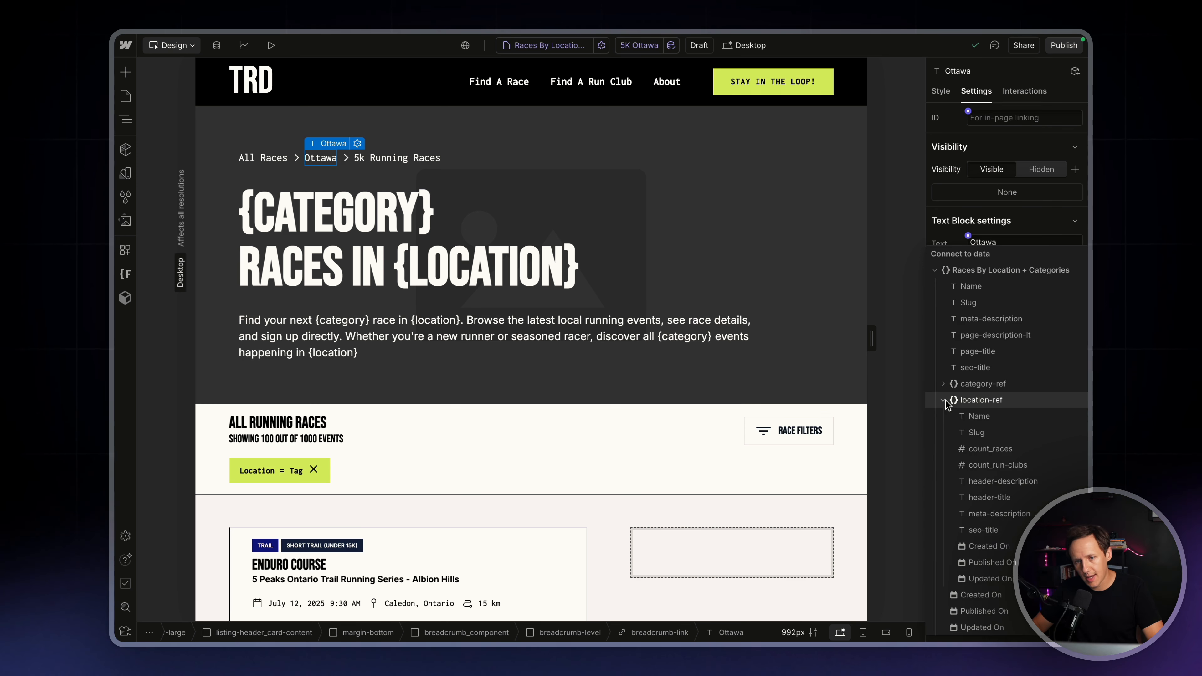
{"action": "left_click", "coordinate": [980, 419]}
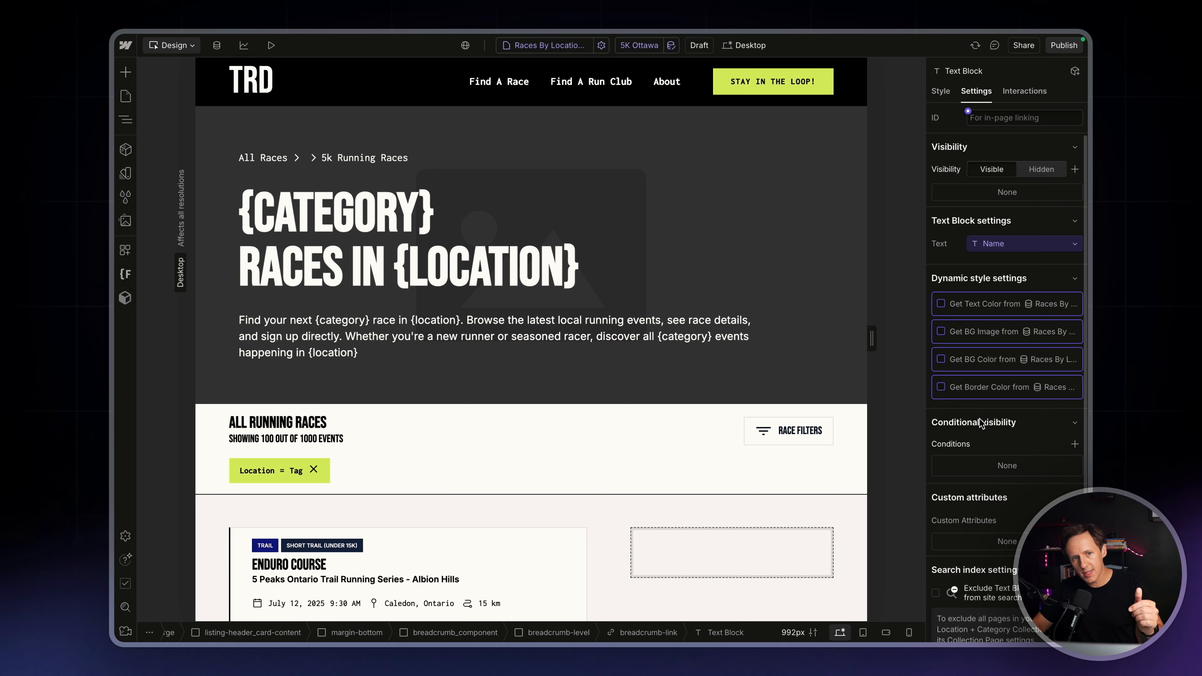
Connect the 5k Running Races breadcrumb text to the Name field of category-ref
{"action": "left_click", "coordinate": [379, 158]}
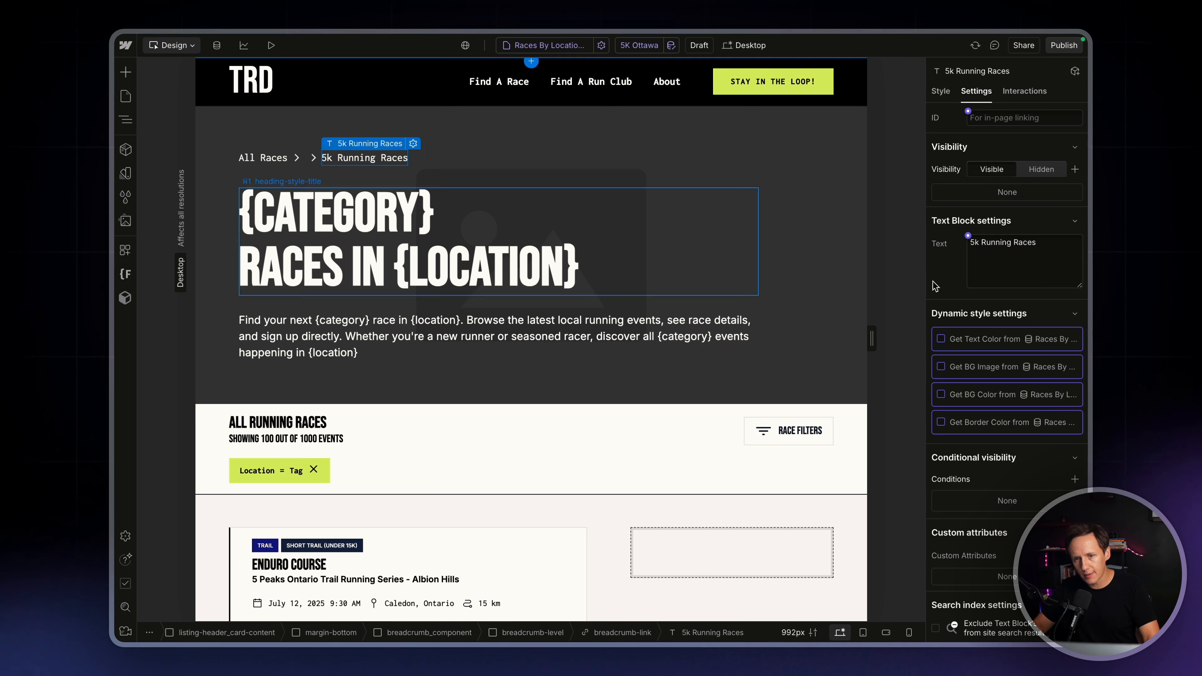
{"action": "left_click", "coordinate": [968, 239]}
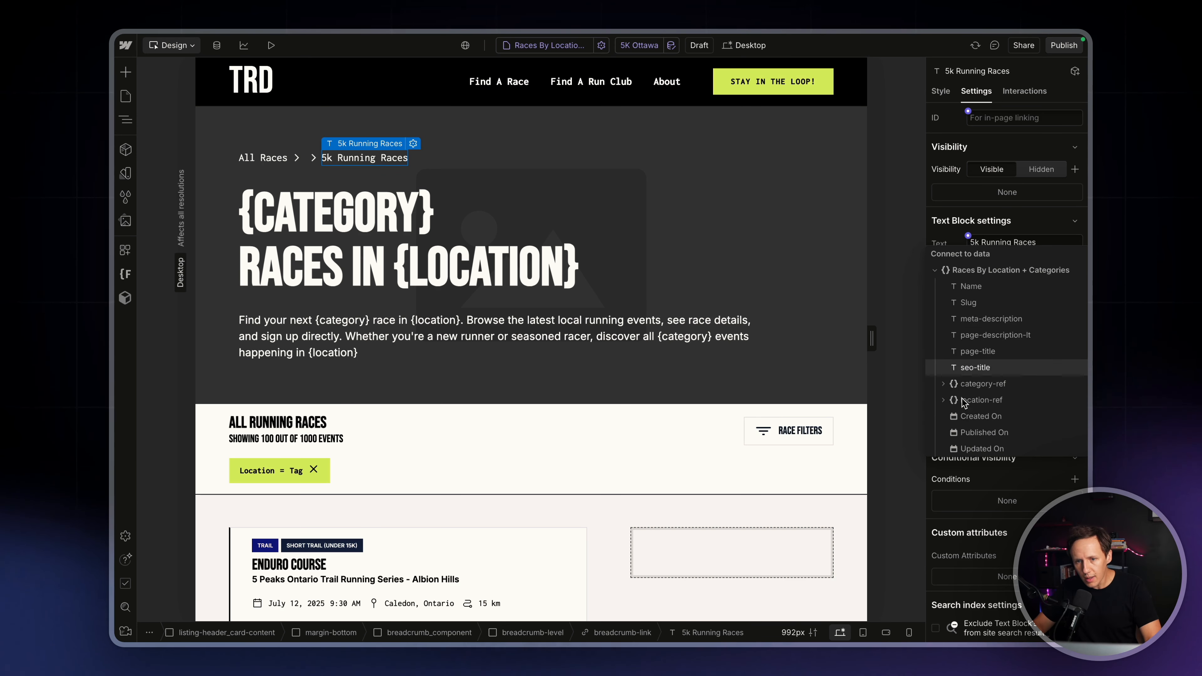
{"action": "left_click", "coordinate": [942, 384]}
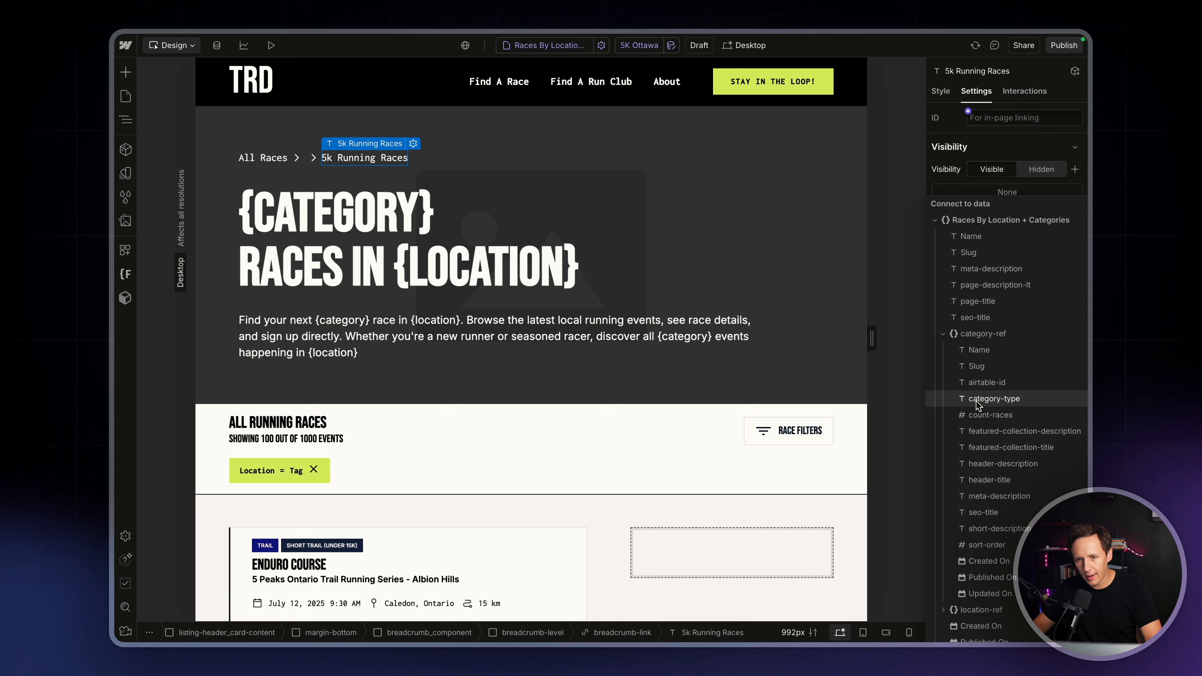
{"action": "left_click", "coordinate": [990, 349]}
Connect the header's H1 title to page-title and the paragraph beneath it to page-description-lt
{"action": "left_click", "coordinate": [378, 261]}
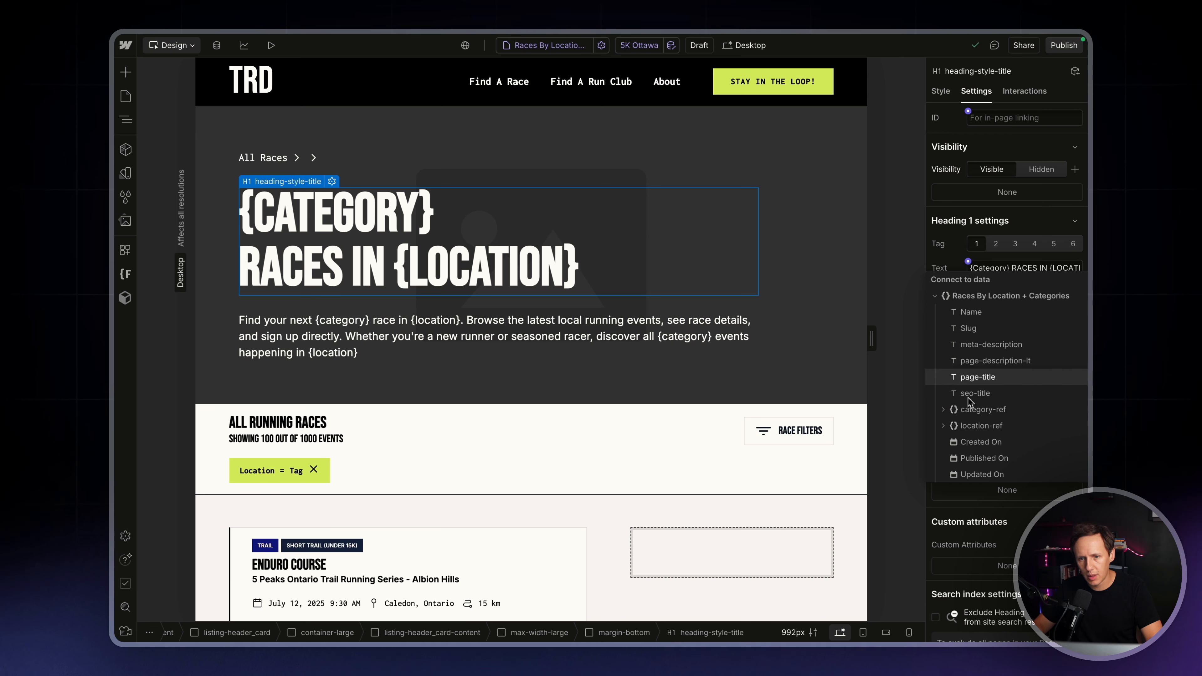
{"action": "left_click", "coordinate": [978, 378]}
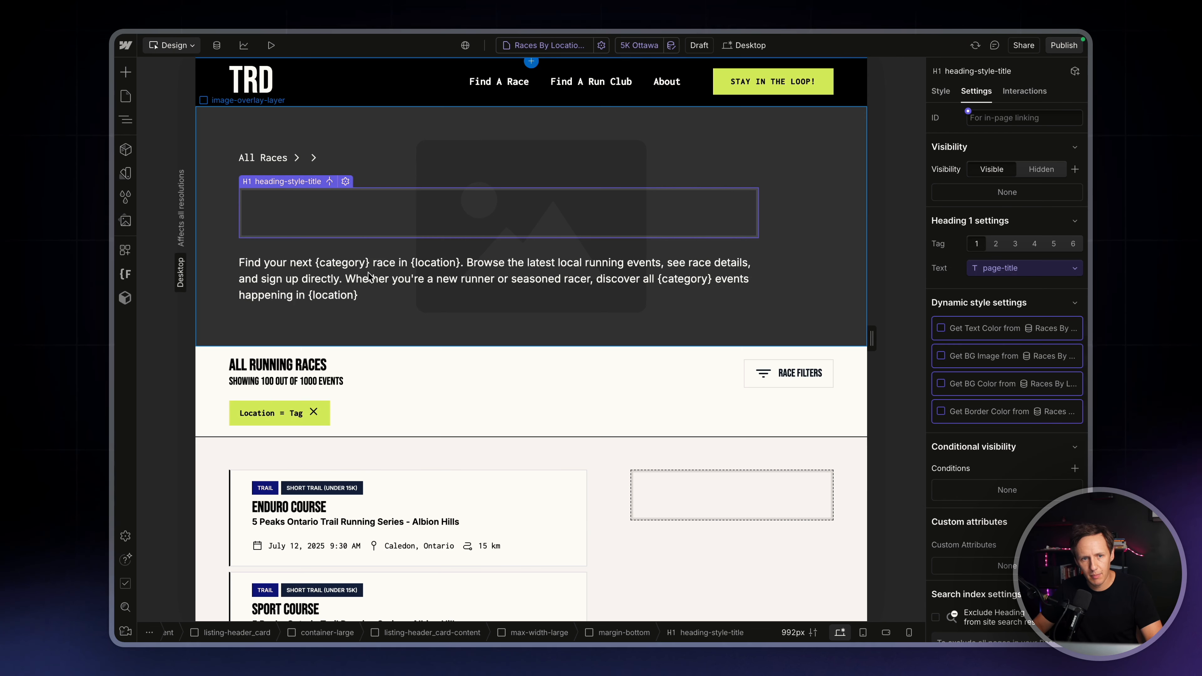
{"action": "left_click", "coordinate": [719, 292]}
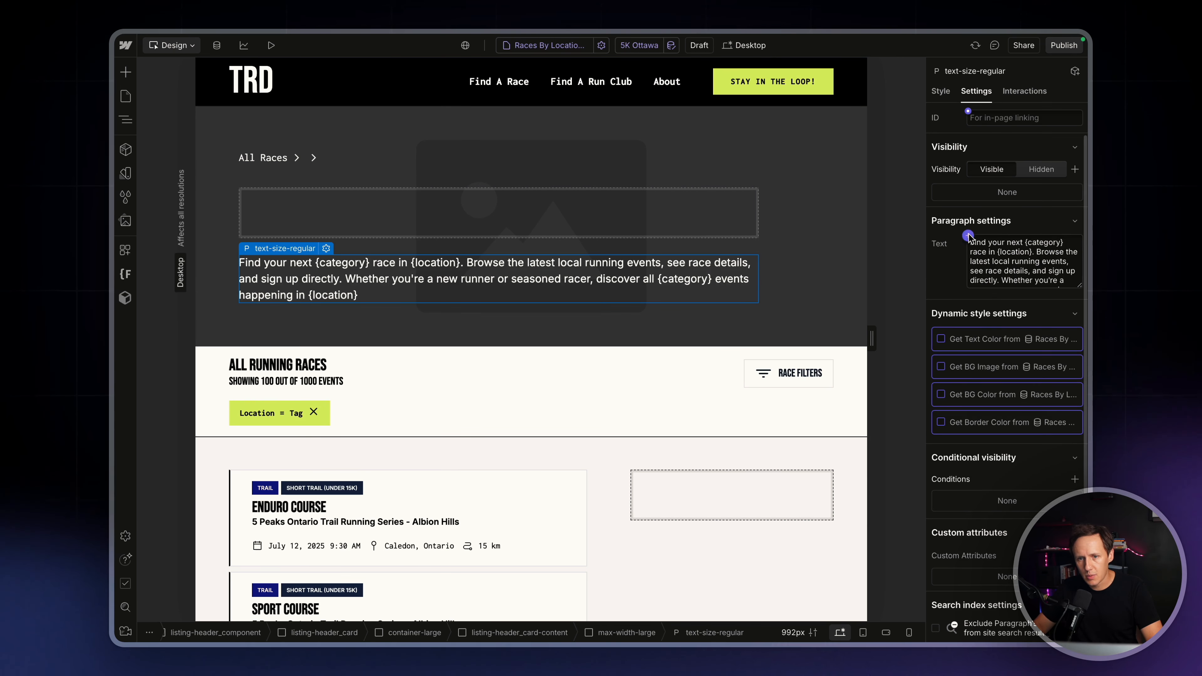
{"action": "left_click", "coordinate": [968, 235]}
{"action": "left_click", "coordinate": [992, 335]}
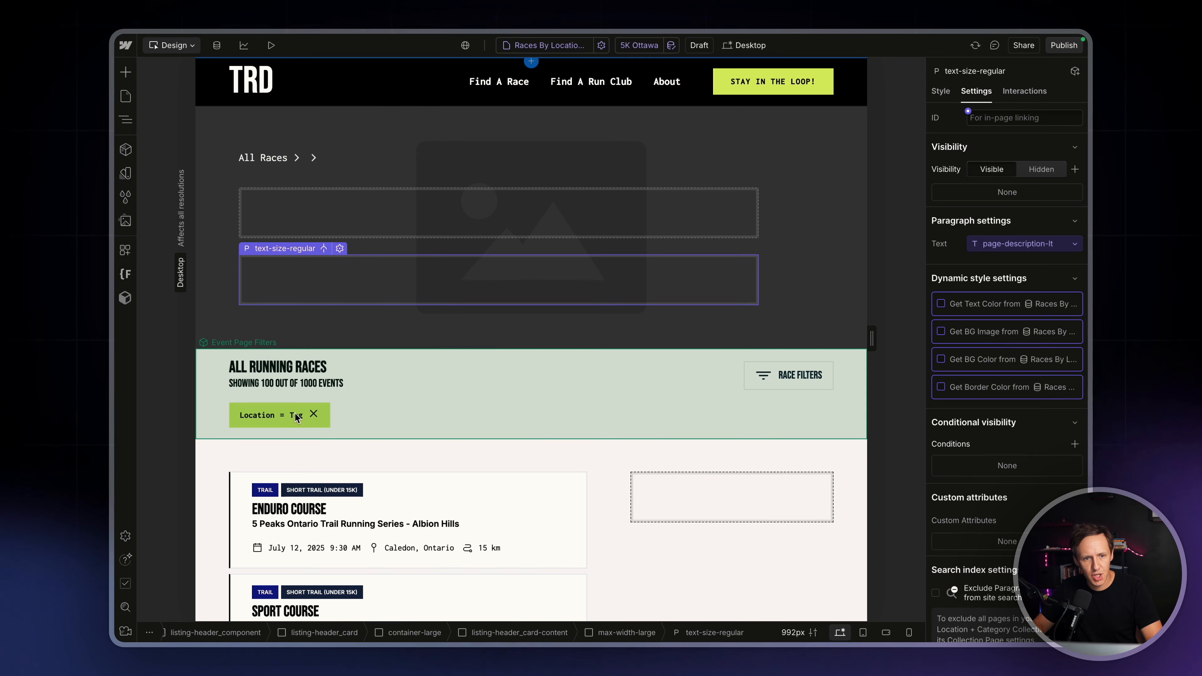
Add a filter to the events-feed_list collection list where event-category-ref equals the current item's category-ref
{"action": "scroll", "coordinate": [401, 570], "scroll_direction": "down", "scroll_amount": 3}
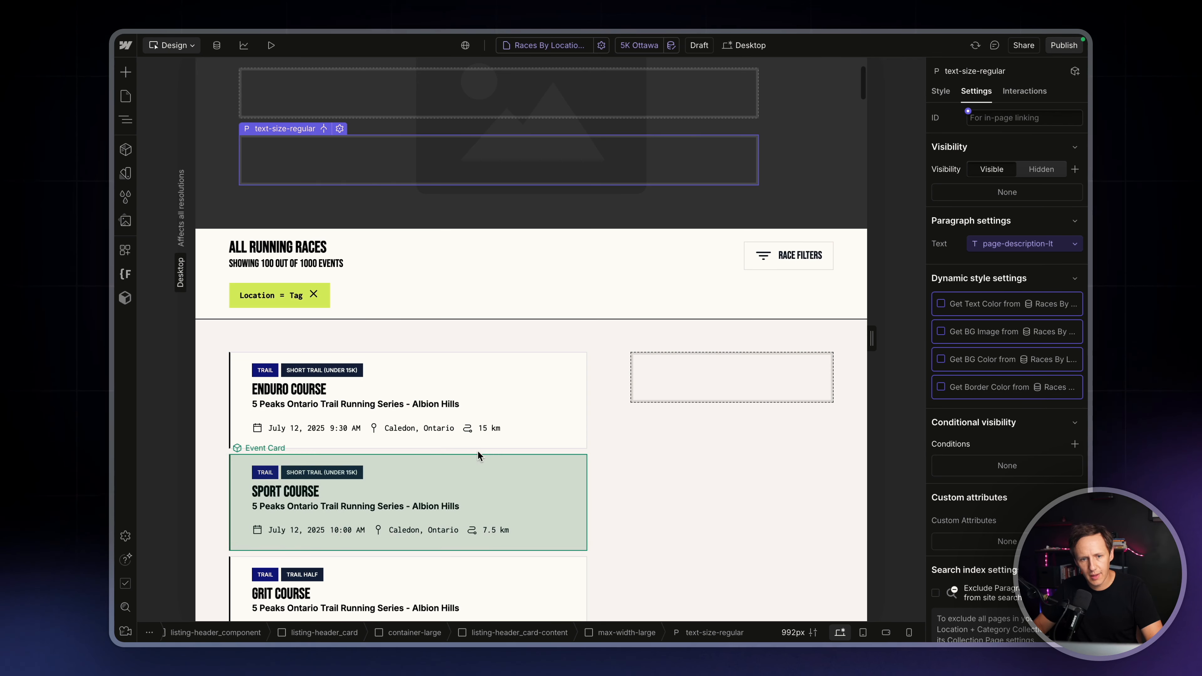
{"action": "left_click", "coordinate": [475, 456]}
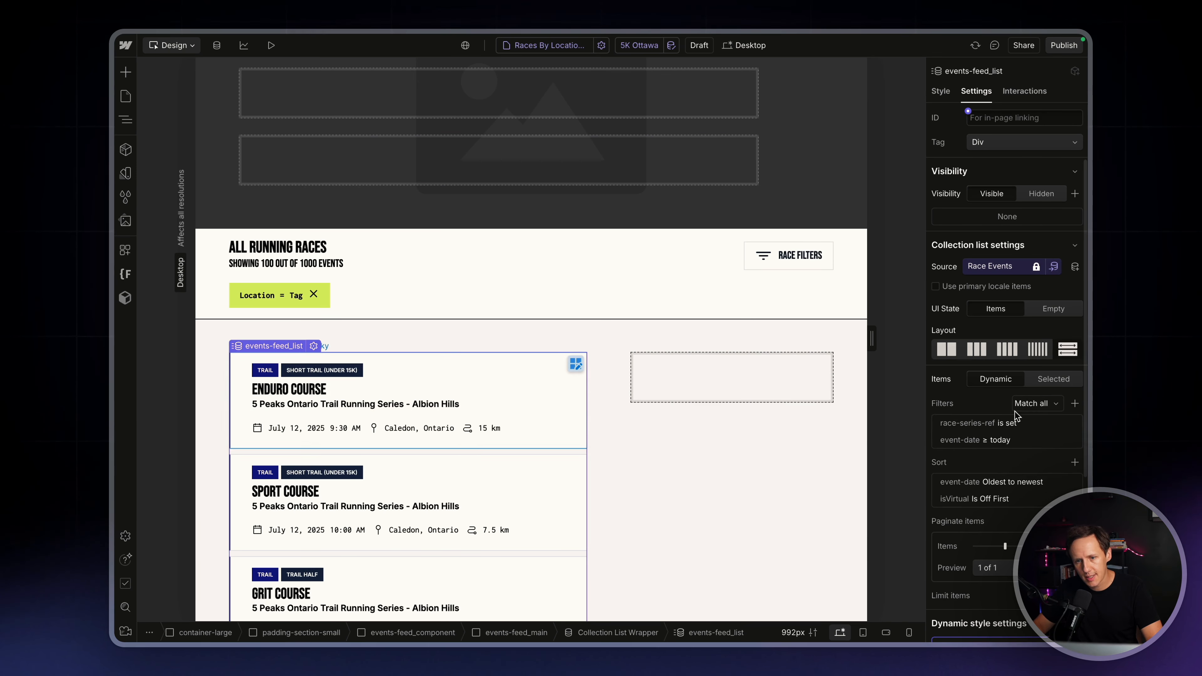
{"action": "left_click", "coordinate": [1075, 404]}
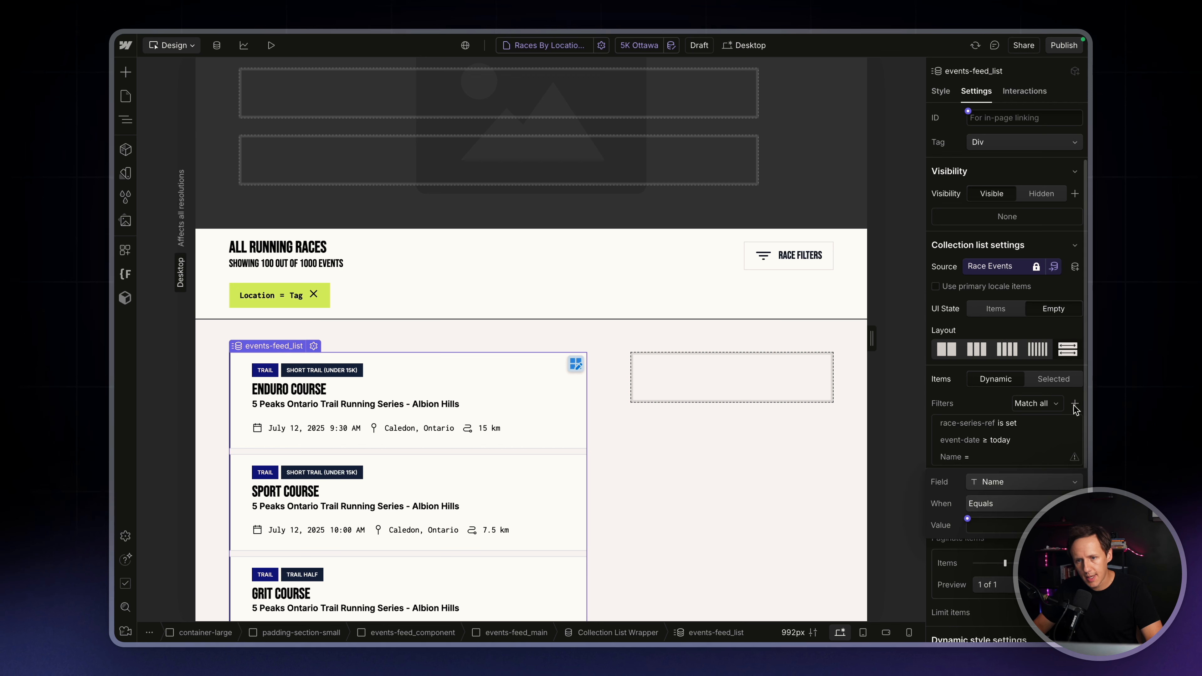
{"action": "left_click", "coordinate": [987, 482]}
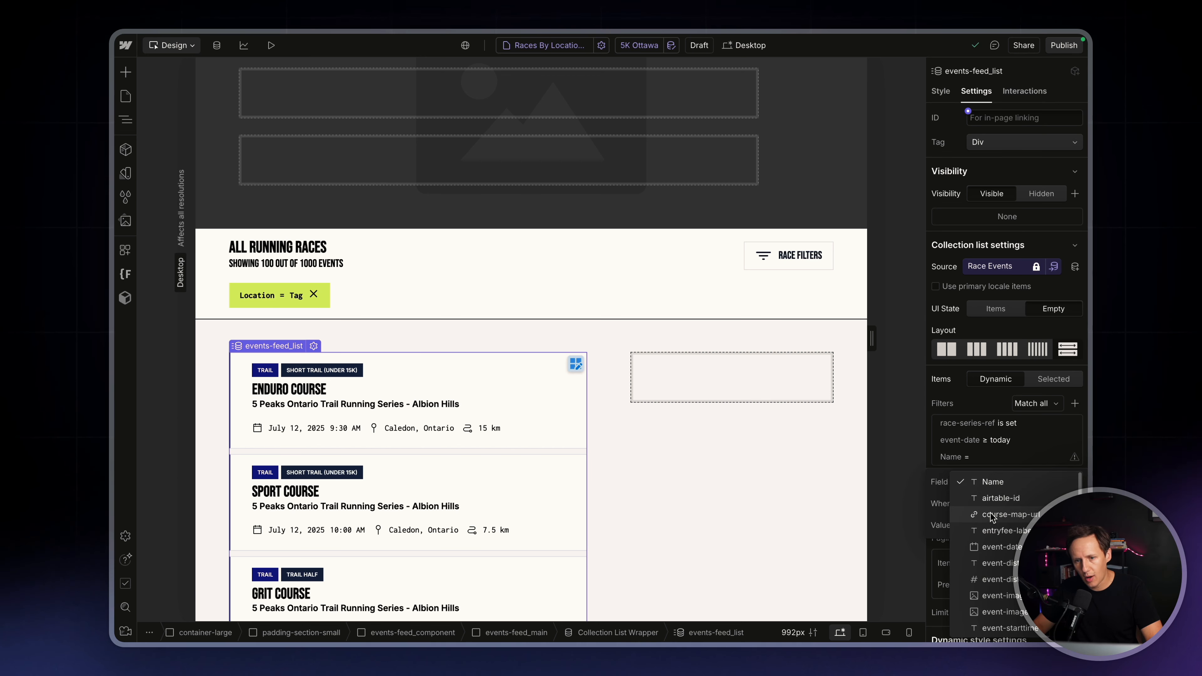
{"action": "scroll", "coordinate": [1013, 570], "scroll_direction": "down", "scroll_amount": 5}
{"action": "scroll", "coordinate": [1012, 570], "scroll_direction": "down", "scroll_amount": 3}
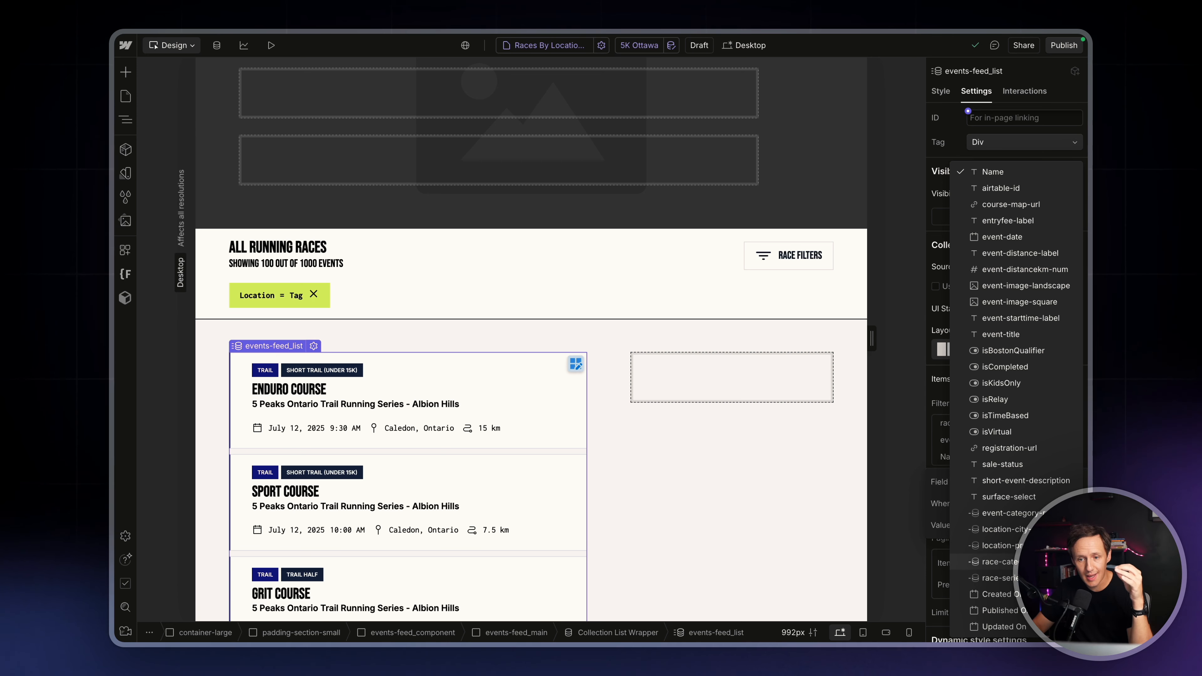
{"action": "left_click", "coordinate": [1011, 513]}
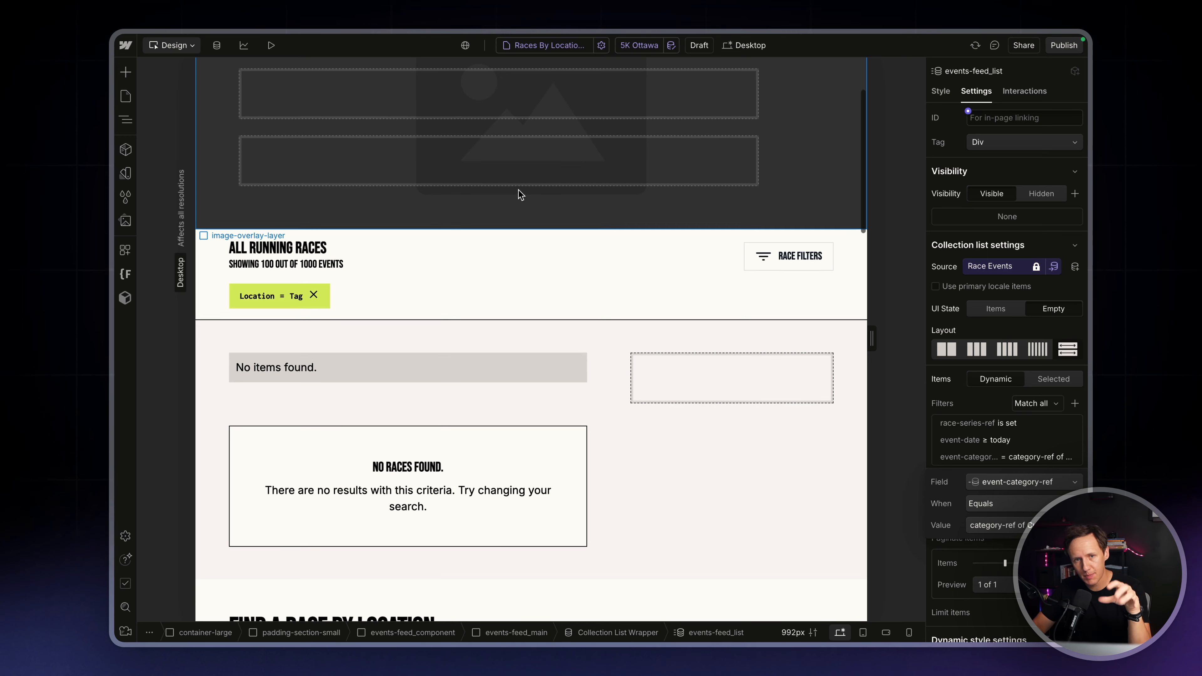
{"action": "scroll", "coordinate": [518, 190], "scroll_direction": "up", "scroll_amount": 3}
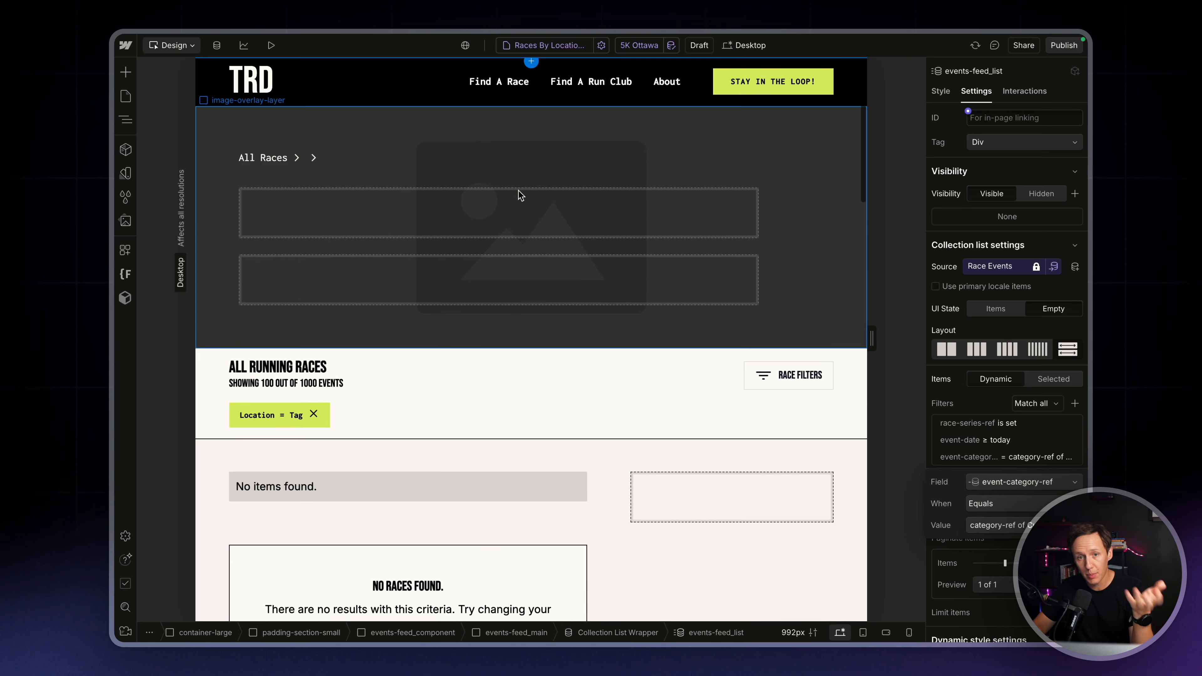
{"action": "left_click", "coordinate": [987, 447]}
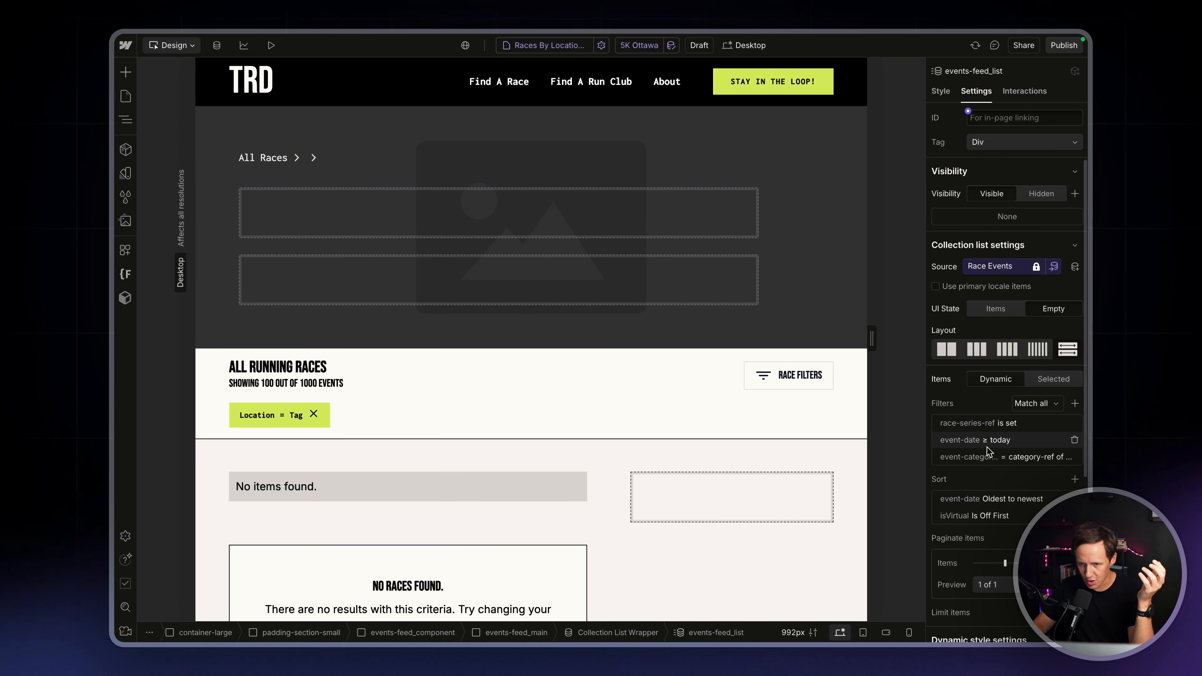
Add a second filter to the events feed where location-city-ref equals the current item's location-ref
{"action": "left_click", "coordinate": [1074, 404]}
{"action": "left_click", "coordinate": [1003, 504]}
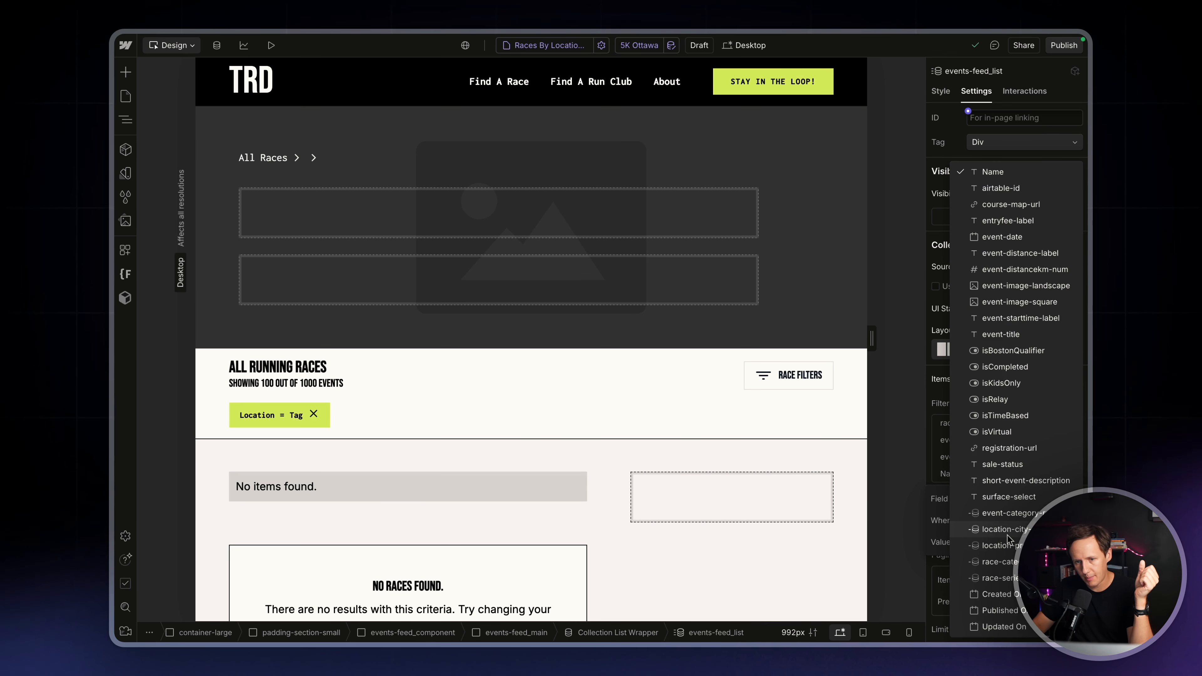
{"action": "left_click", "coordinate": [1004, 529]}
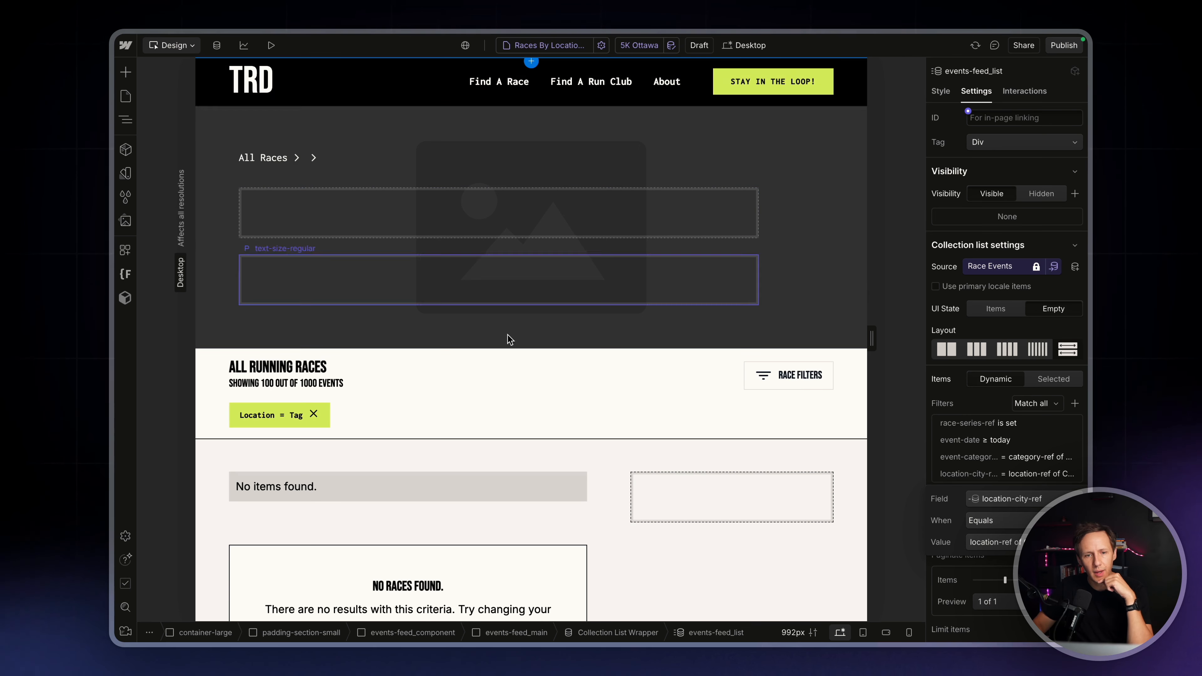
{"action": "scroll", "coordinate": [491, 422], "scroll_direction": "down", "scroll_amount": 2}
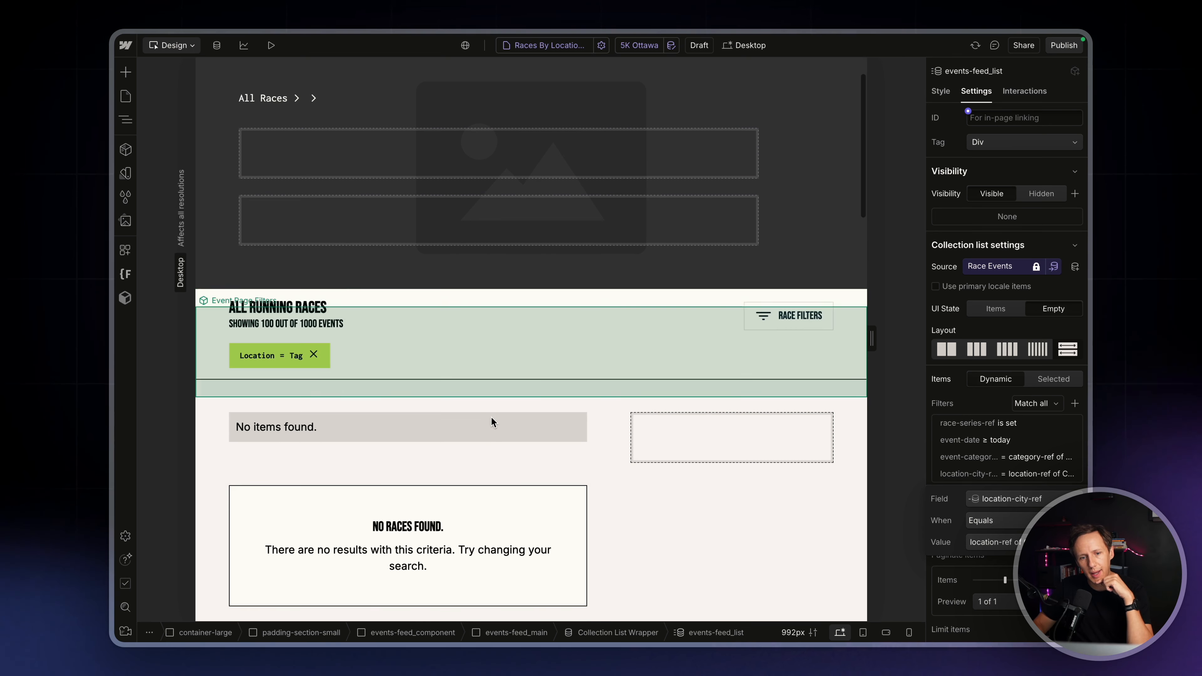
{"action": "left_click", "coordinate": [1003, 475]}
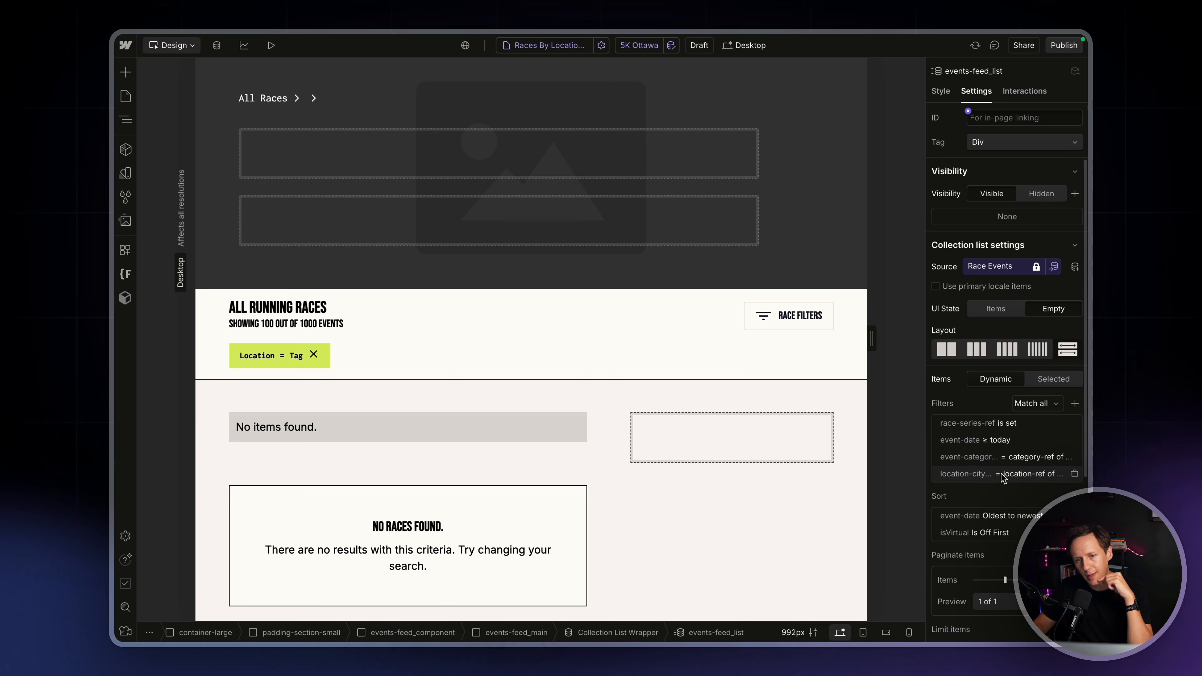
Create a Races By Location + Categories item in the CMS named "Toronto 10K" and save it as a draft
{"action": "left_click", "coordinate": [217, 45]}
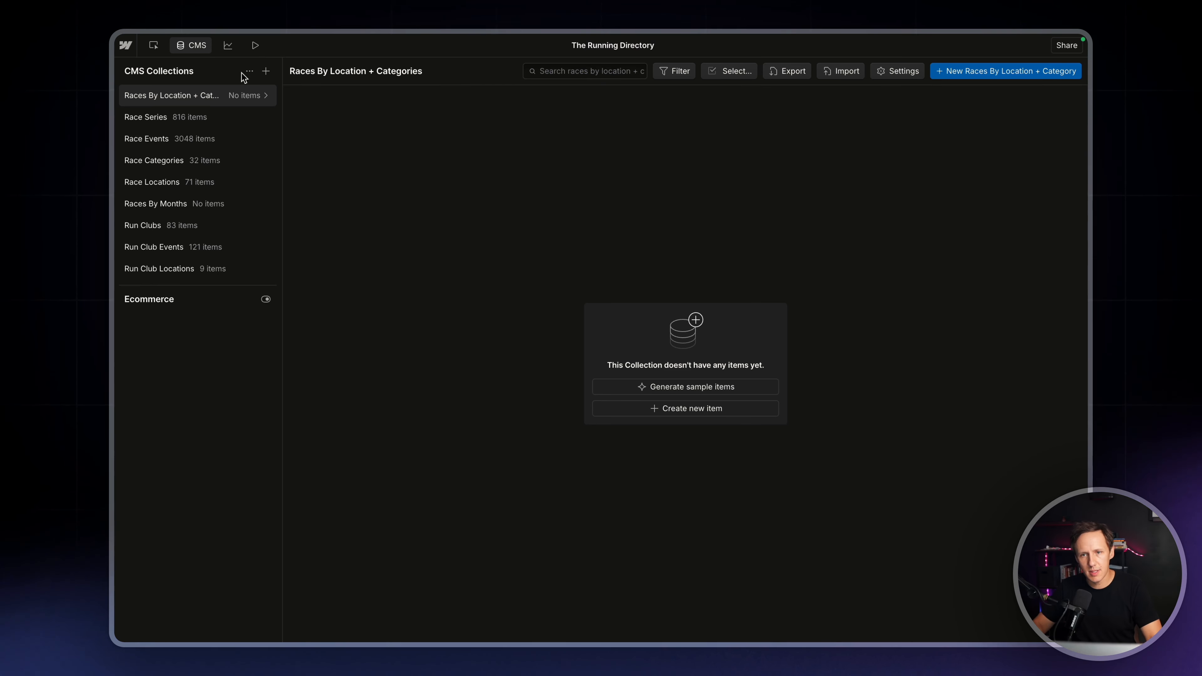
{"action": "left_click", "coordinate": [984, 74]}
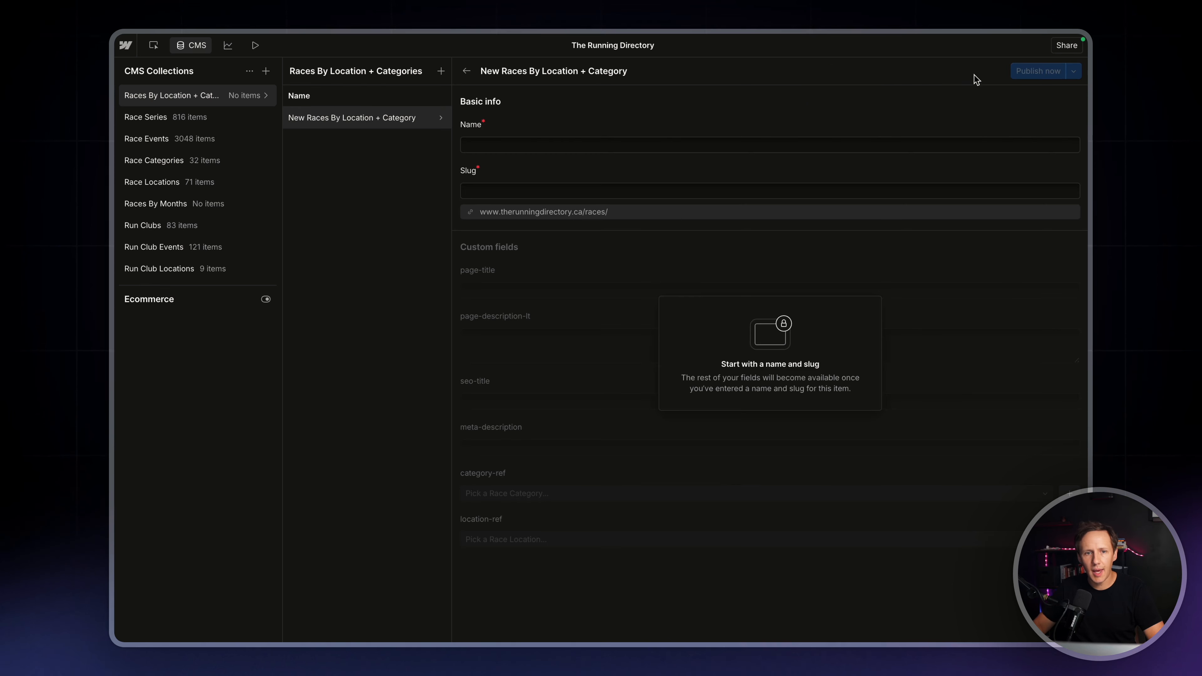
{"action": "left_click", "coordinate": [500, 144]}
{"action": "type", "text": "T"}
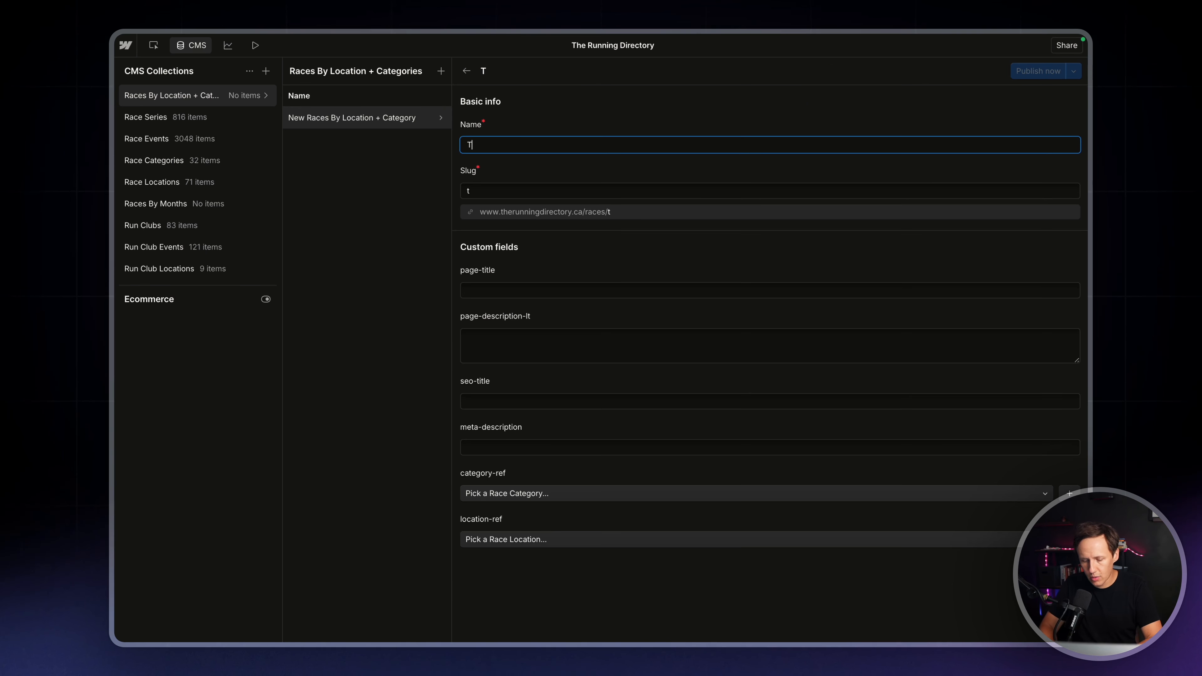
{"action": "type", "text": "oronto 10K"}
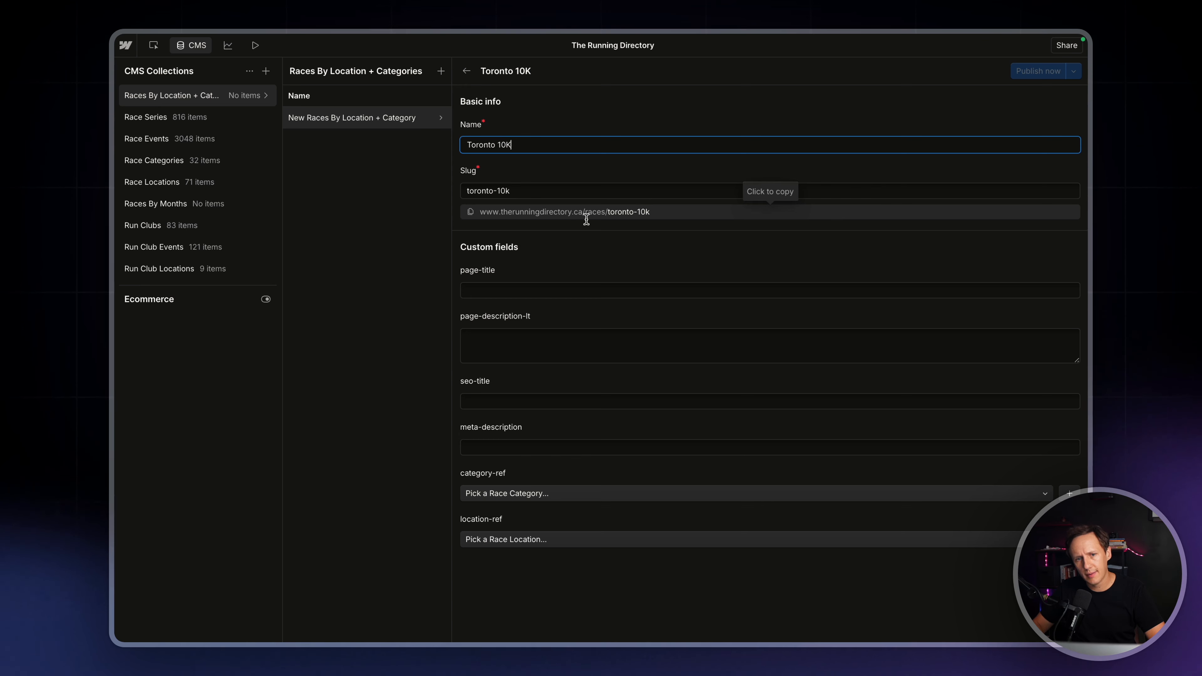
{"action": "key", "text": "ctrl+s"}
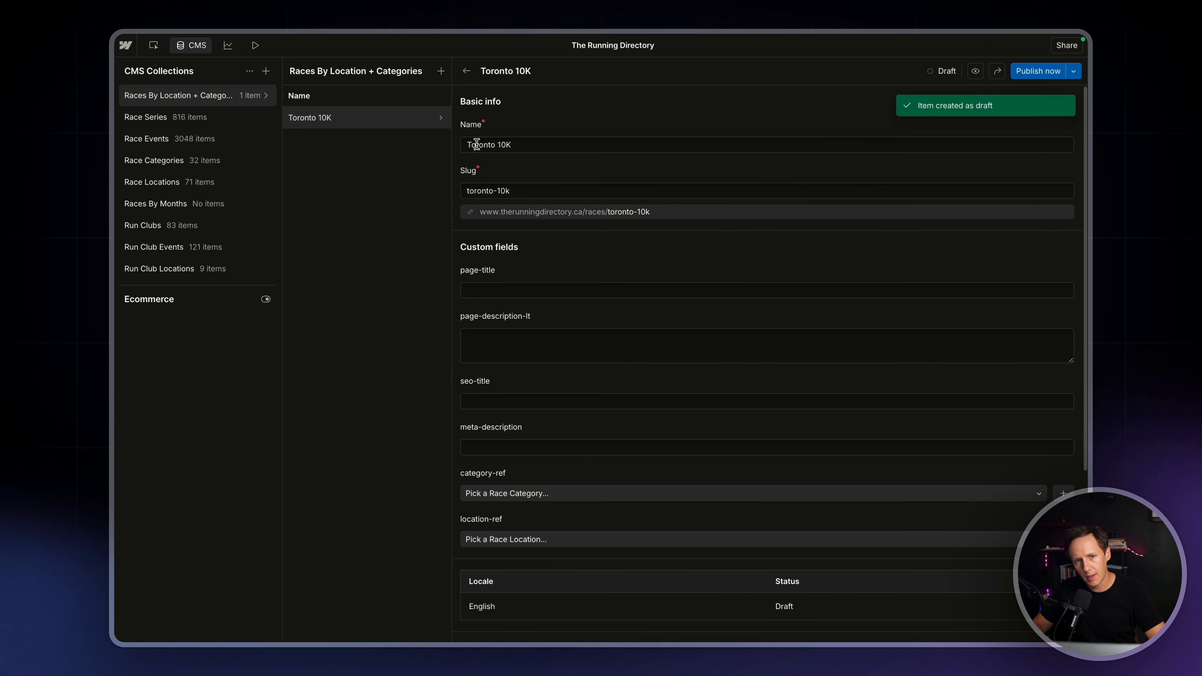
Set both page-title and seo-title of the Toronto 10K item to "Find 10K Running Races In Toronto"
{"action": "left_click", "coordinate": [495, 292]}
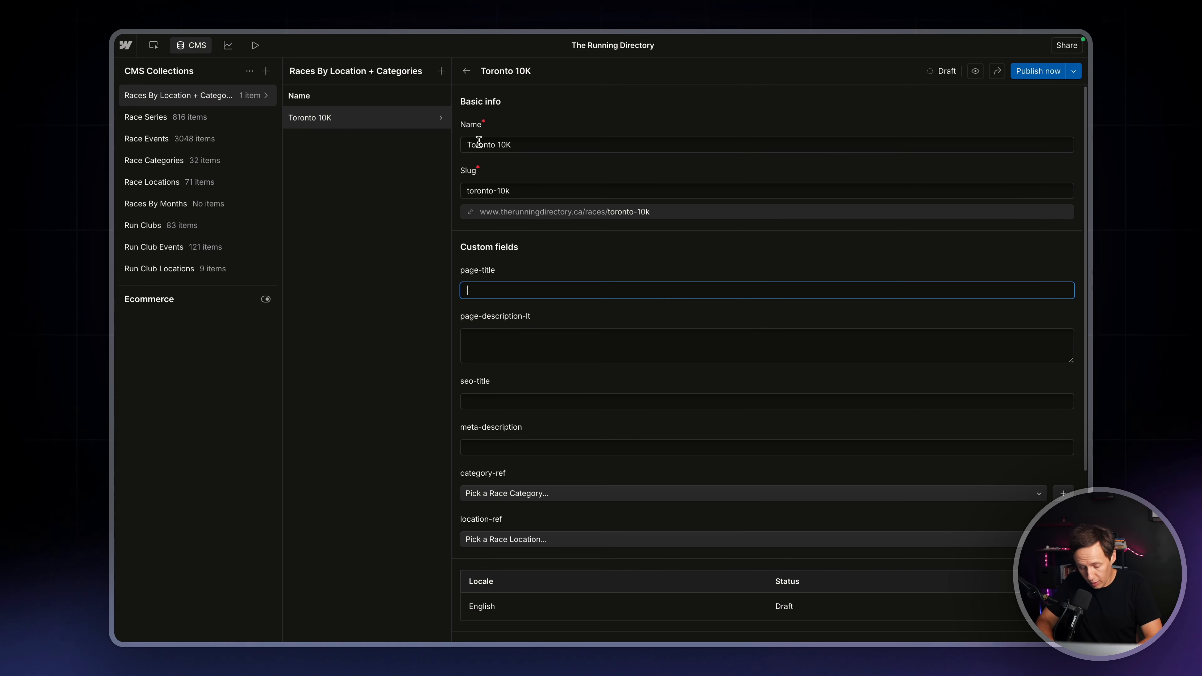
{"action": "type", "text": "Find 10K Running R"}
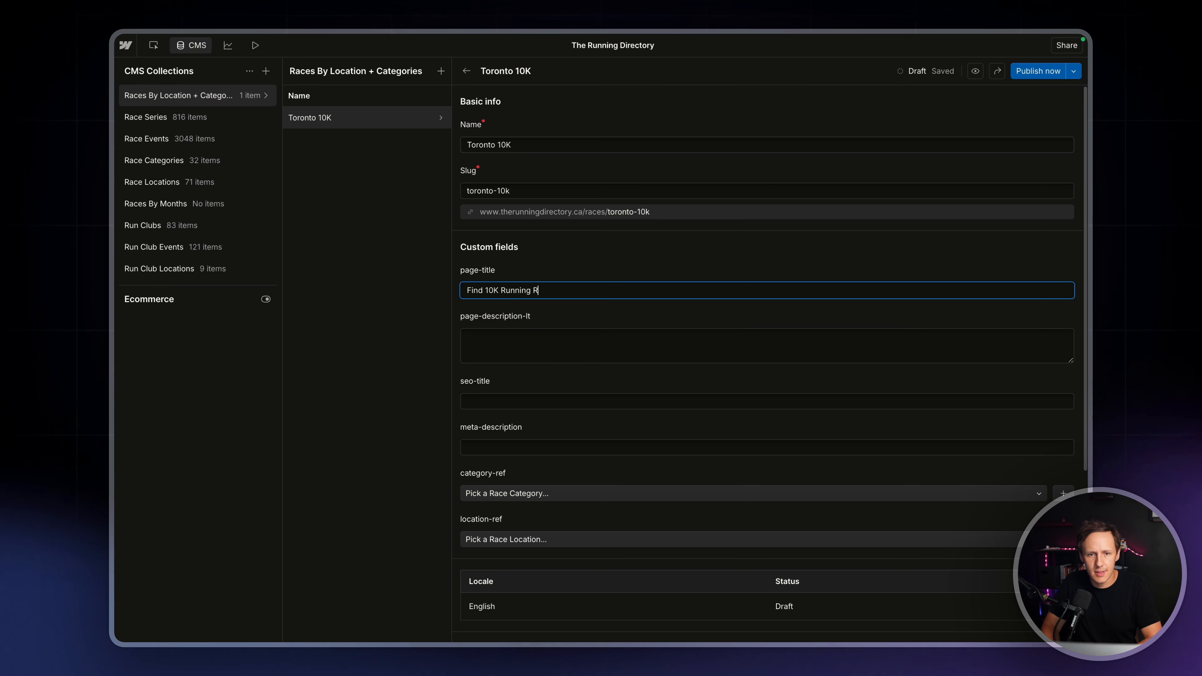
{"action": "type", "text": "aces In Toro"}
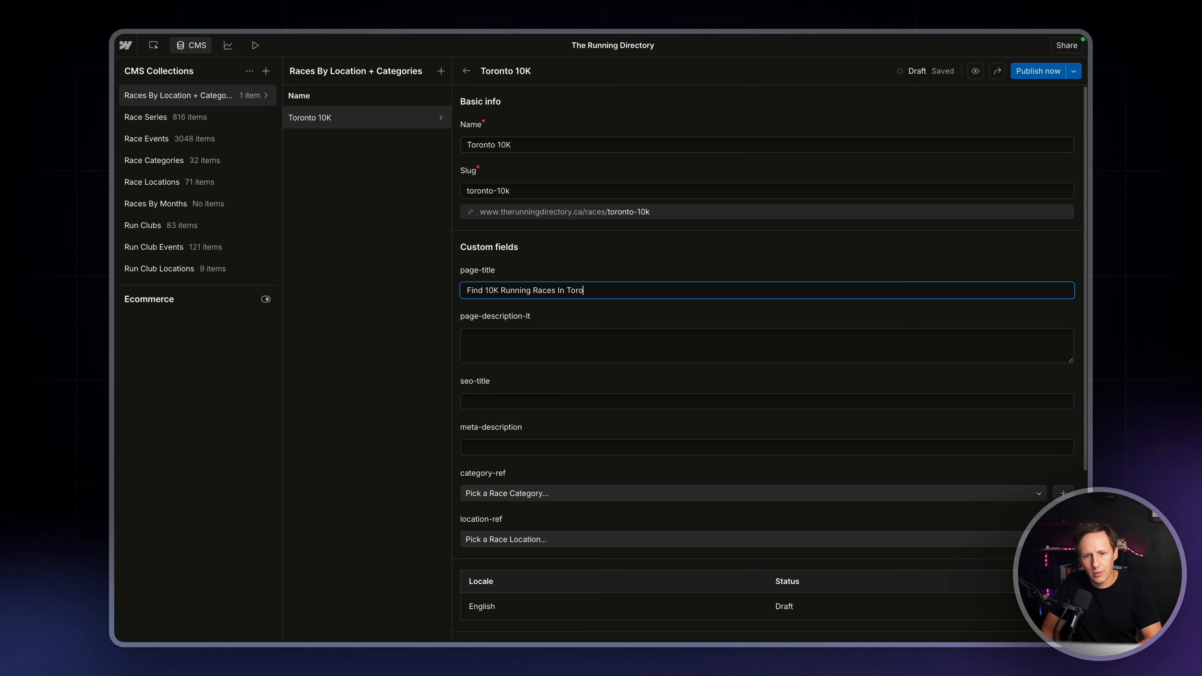
{"action": "type", "text": "nto"}
{"action": "key", "text": "ctrl+a"}
{"action": "key", "text": "ctrl+c"}
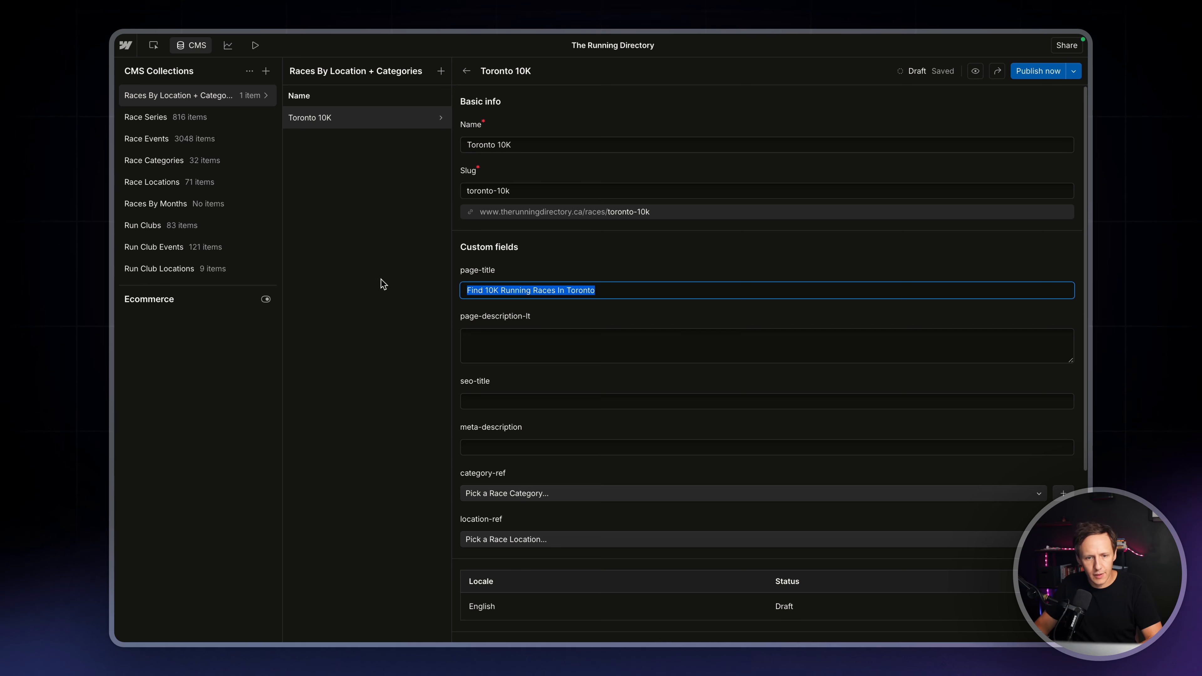
{"action": "left_click", "coordinate": [464, 402]}
{"action": "key", "text": "ctrl+v"}
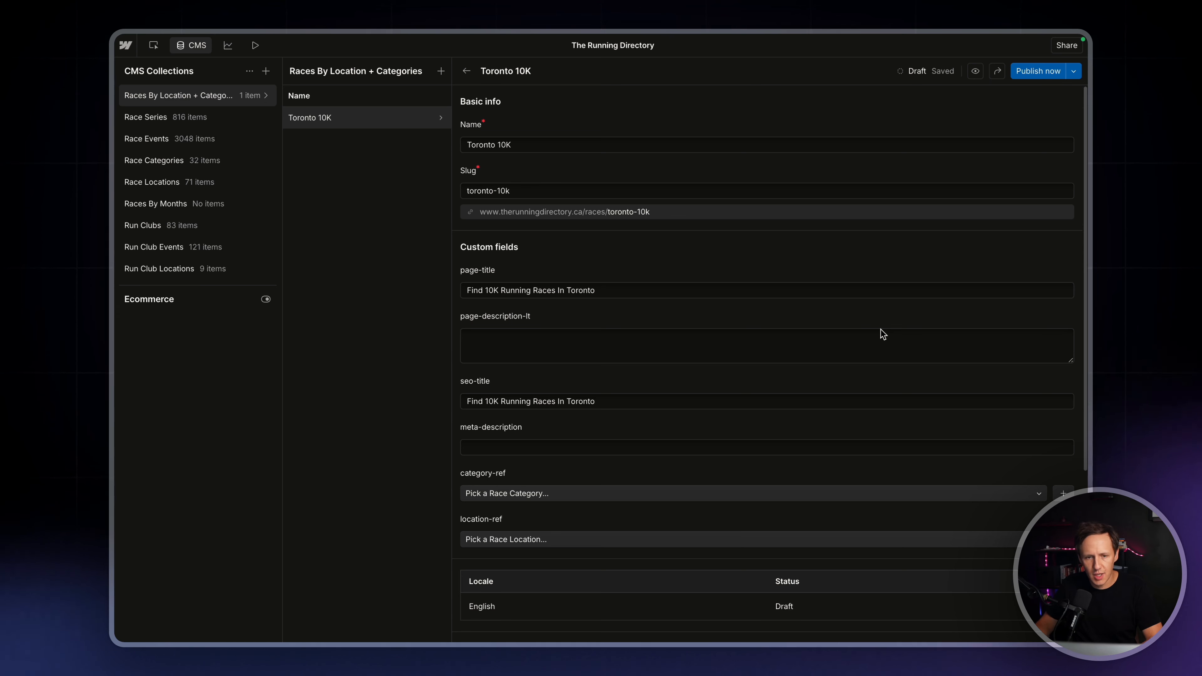
Paste the description template into page-description-lt, remove its opening quote, and replace the closing location placeholder with "Toronto."
{"action": "left_click", "coordinate": [510, 341]}
{"action": "type", "text": "\"Find your next \" & {category-ref} & \" race in \" & {location-ref} & \". Browse the latest local running events, see race details, and sign up directly. Whether you're a new runner or seasoned racer, discover all \" & {category-ref} & \" events happening in \" & {location-ref} & \".\""}
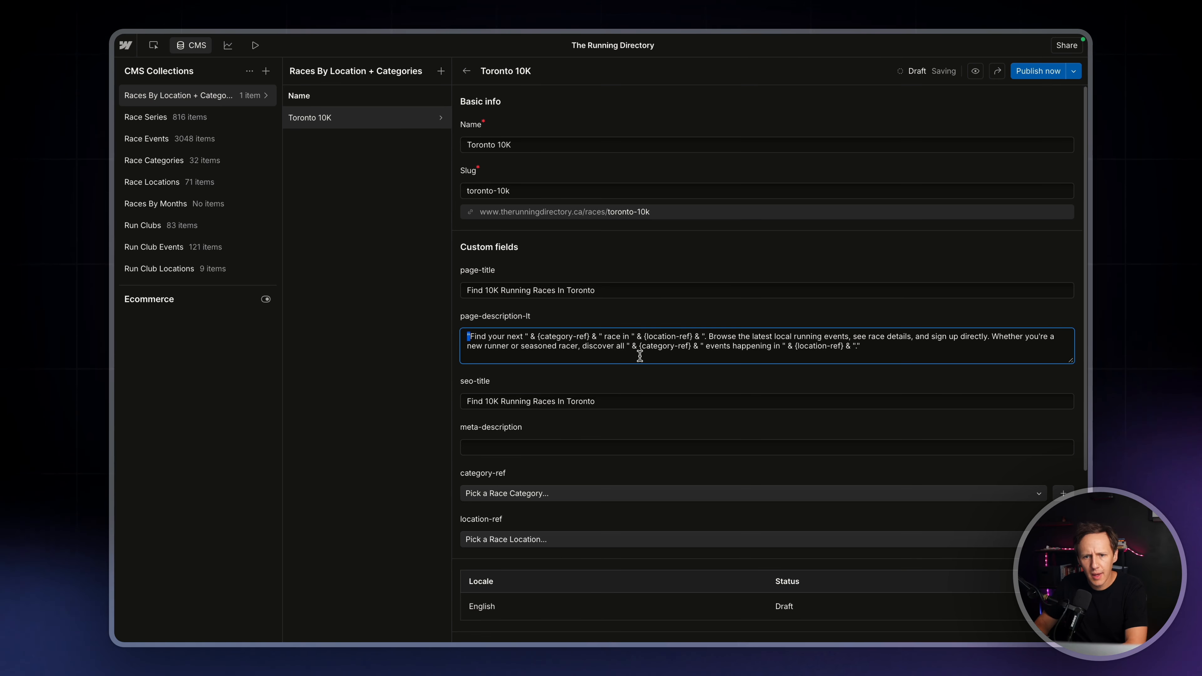
{"action": "key", "text": "BackSpace"}
{"action": "left_click_drag", "start_coordinate": [875, 347], "coordinate": [794, 349]}
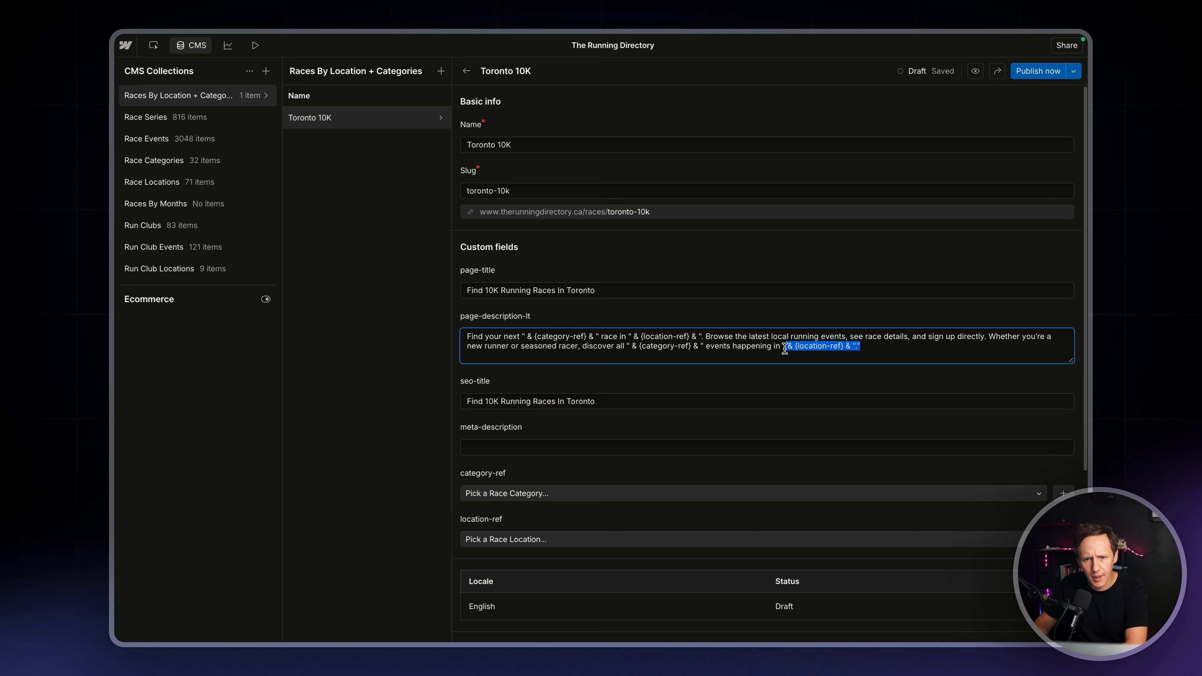
{"action": "key", "text": "BackSpace"}
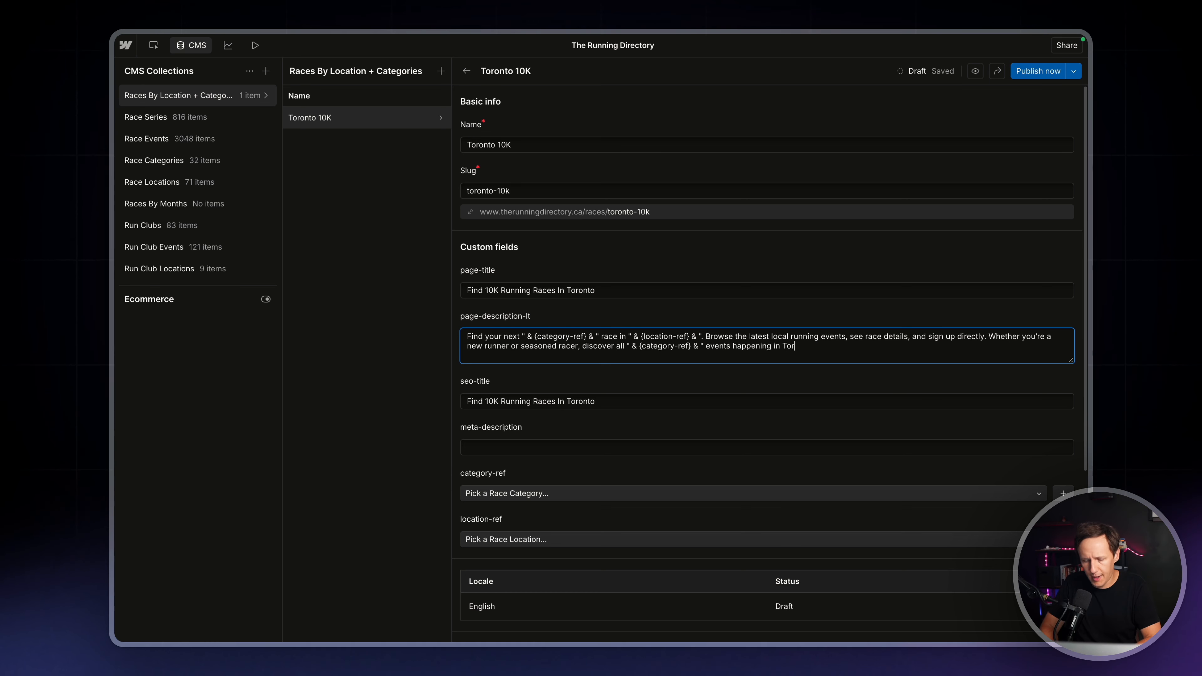
{"action": "type", "text": "Toronot."}
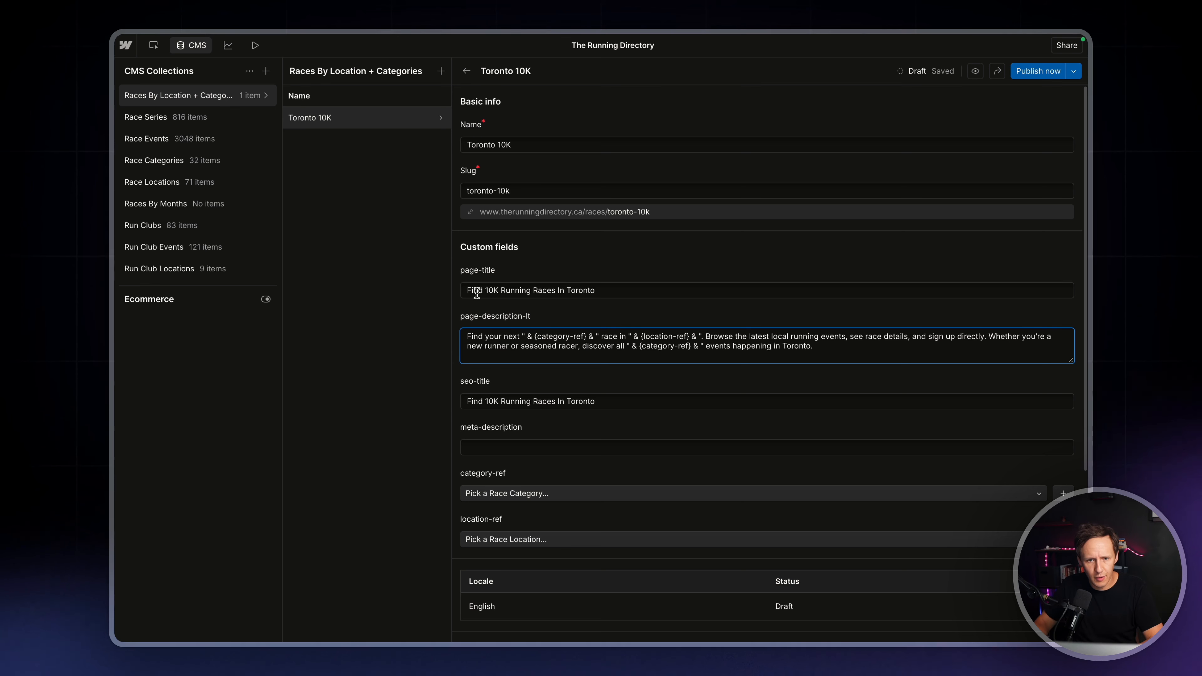
Replace the first-sentence placeholders in page-description-lt so it reads "Find your next 10k race in Toronto."
{"action": "left_click_drag", "start_coordinate": [599, 336], "coordinate": [522, 337]}
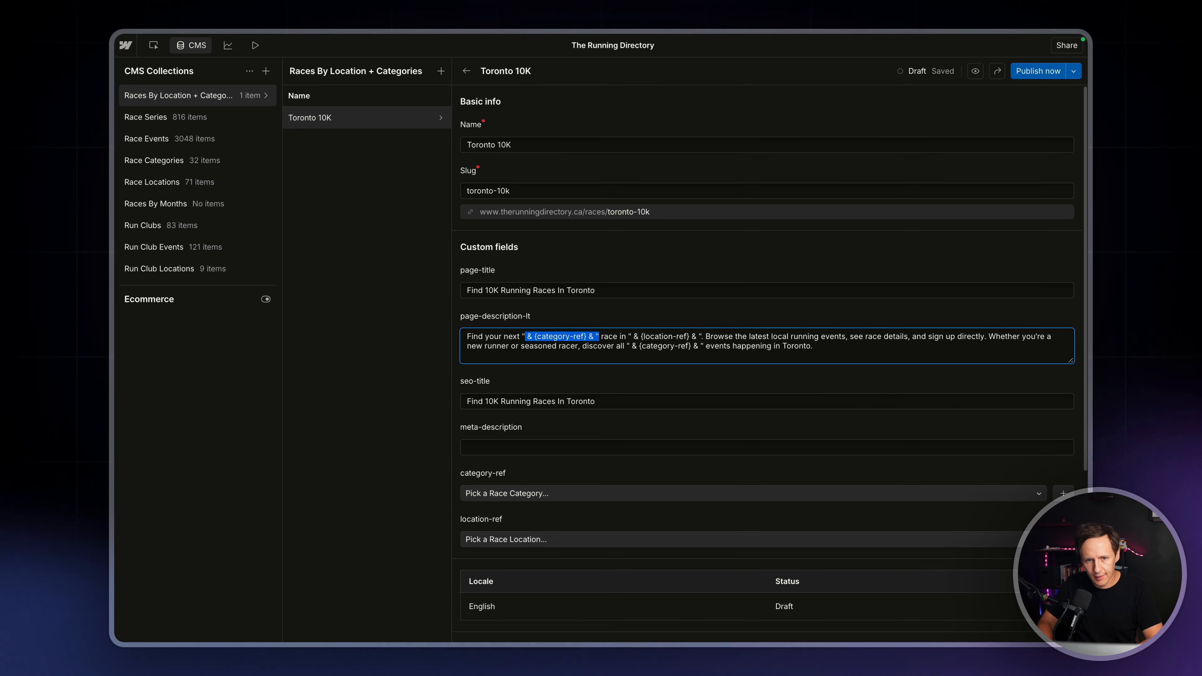
{"action": "type", "text": "10k"}
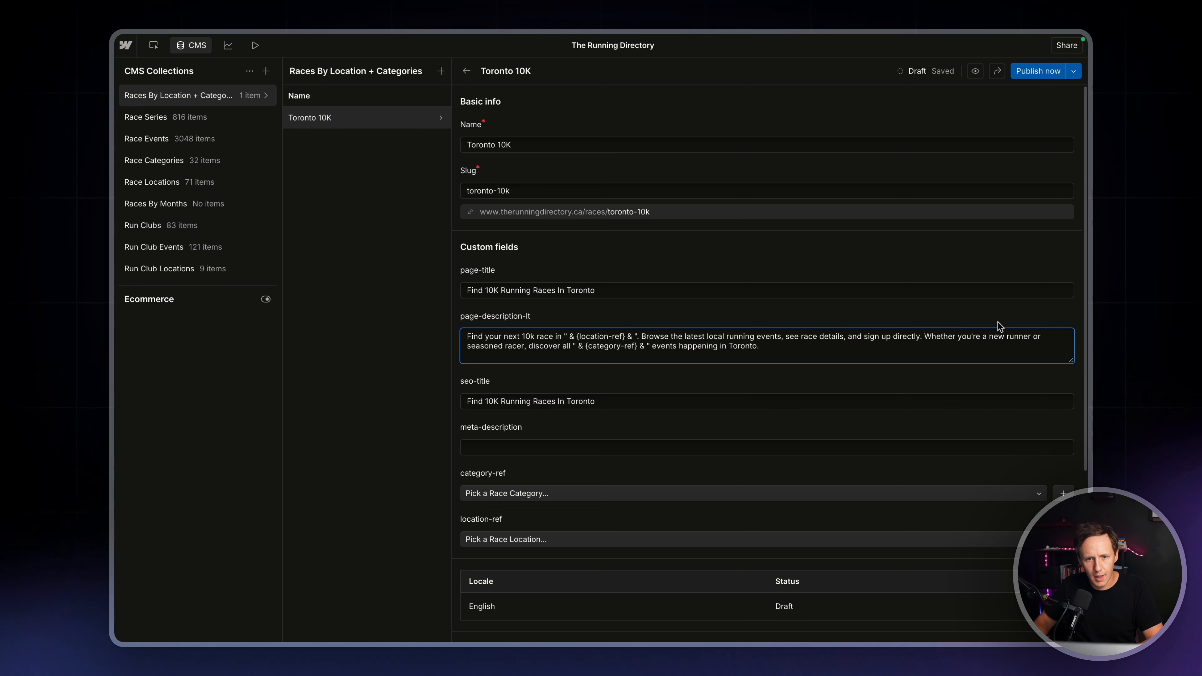
{"action": "left_click_drag", "start_coordinate": [627, 336], "coordinate": [570, 338]}
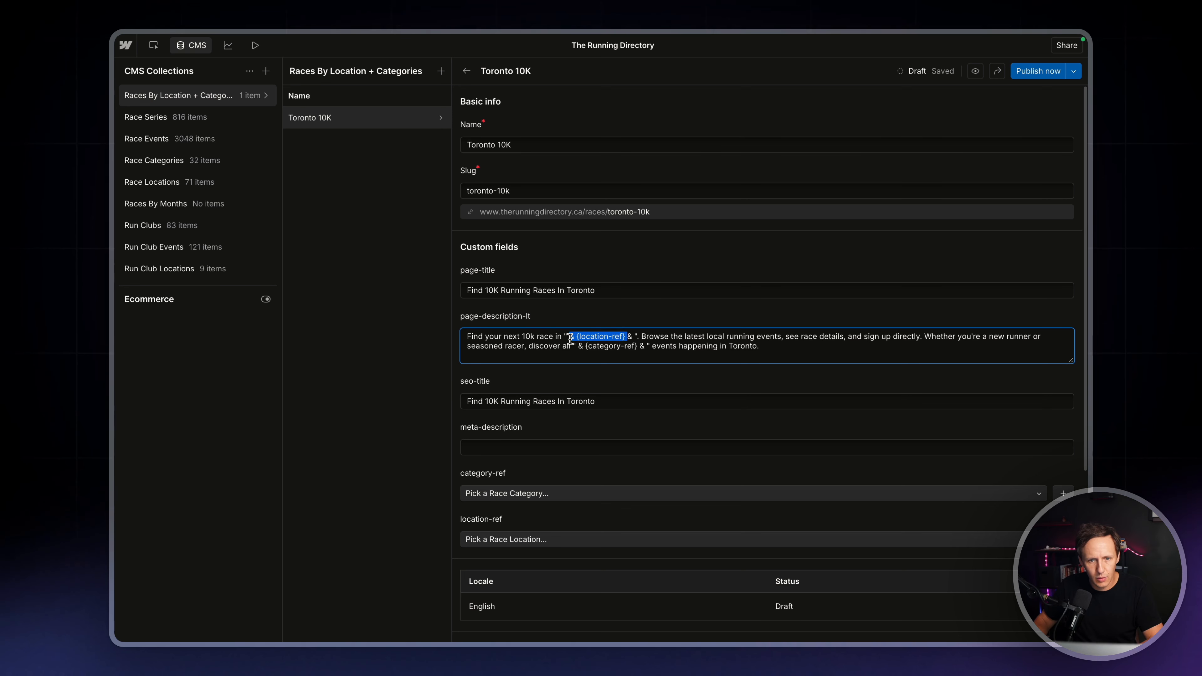
{"action": "key", "text": "BackSpace"}
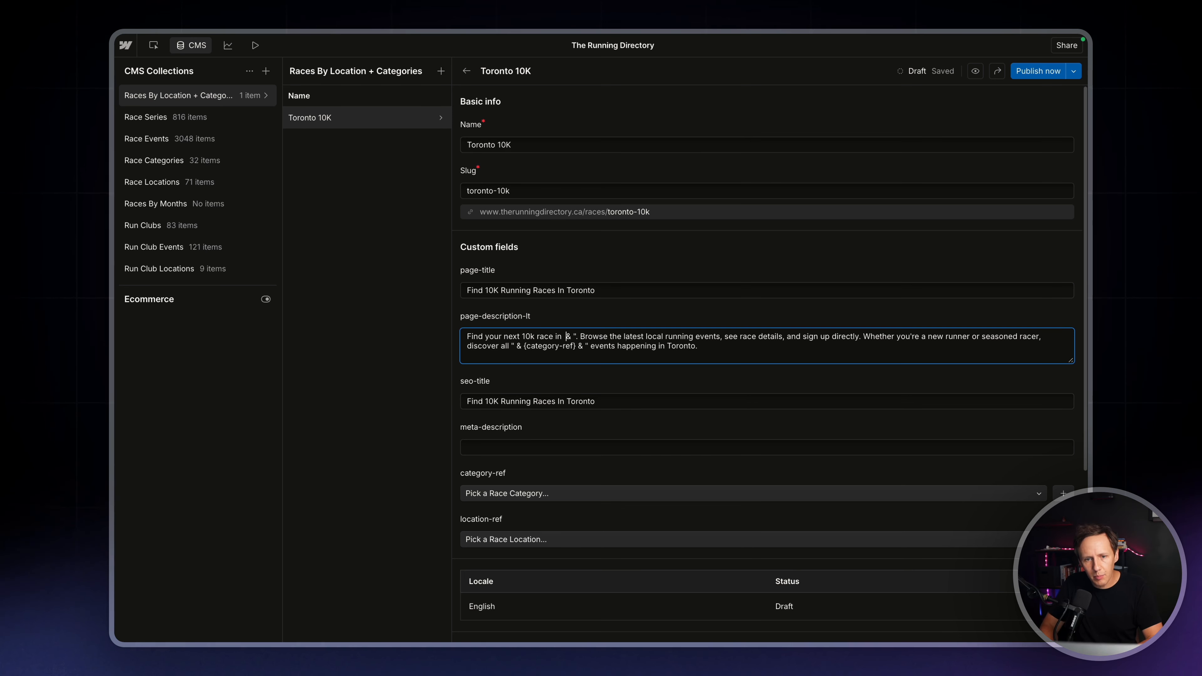
{"action": "type", "text": "Toronto"}
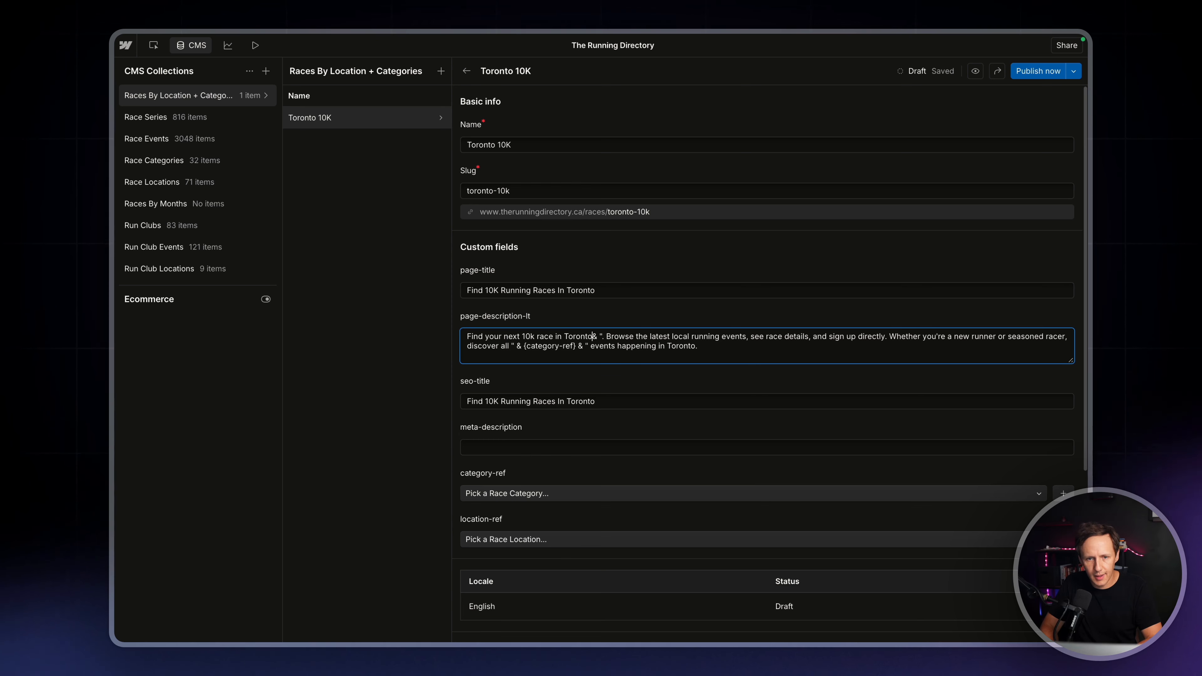
{"action": "left_click_drag", "start_coordinate": [607, 332], "coordinate": [595, 335]}
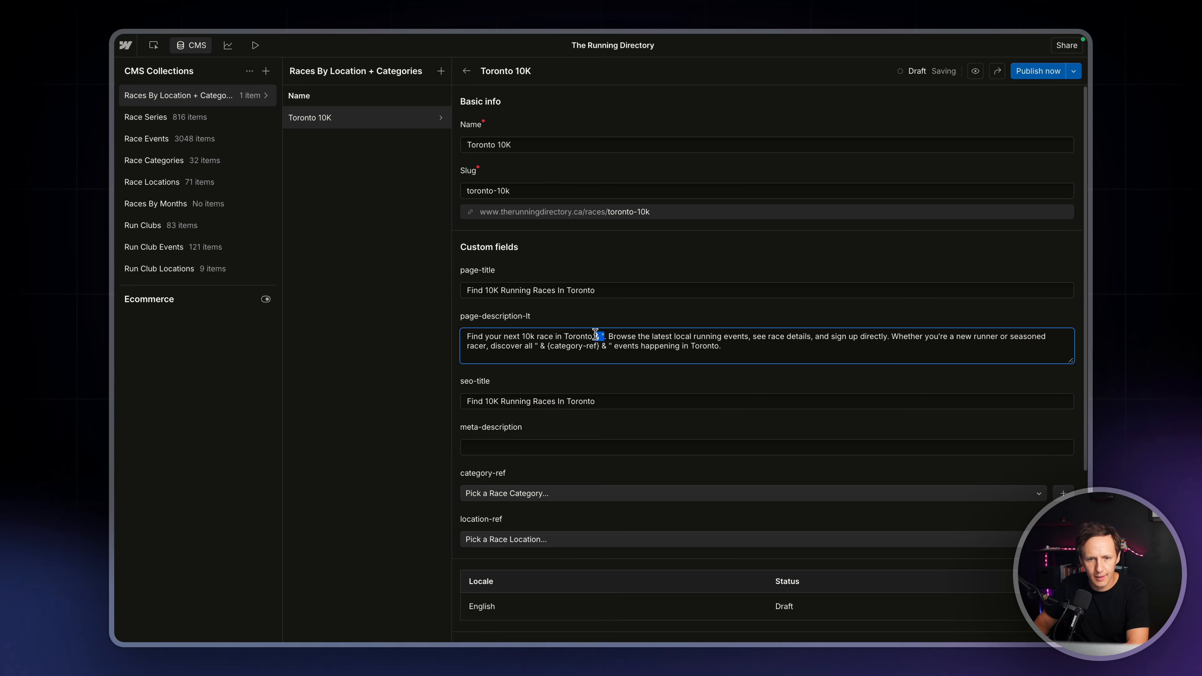
{"action": "key", "text": "BackSpace"}
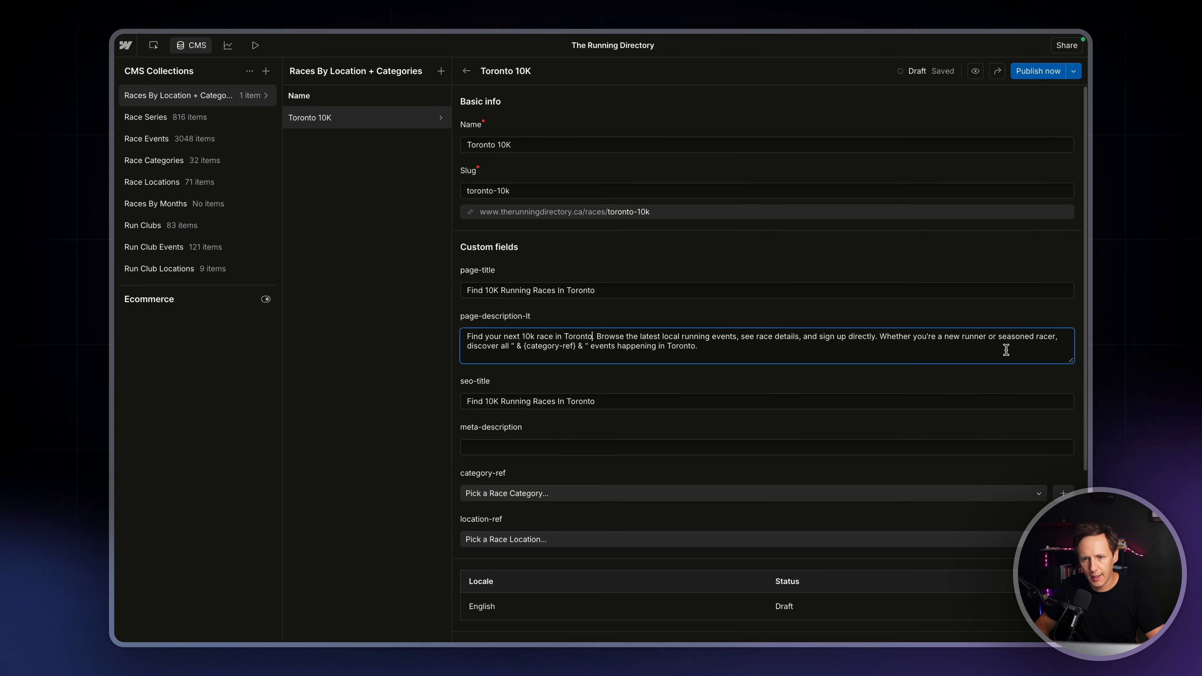
Replace the remaining category placeholder in page-description-lt with "5k" so it reads "discover all 5k events happening in Toronto."
{"action": "left_click_drag", "start_coordinate": [579, 349], "coordinate": [514, 347]}
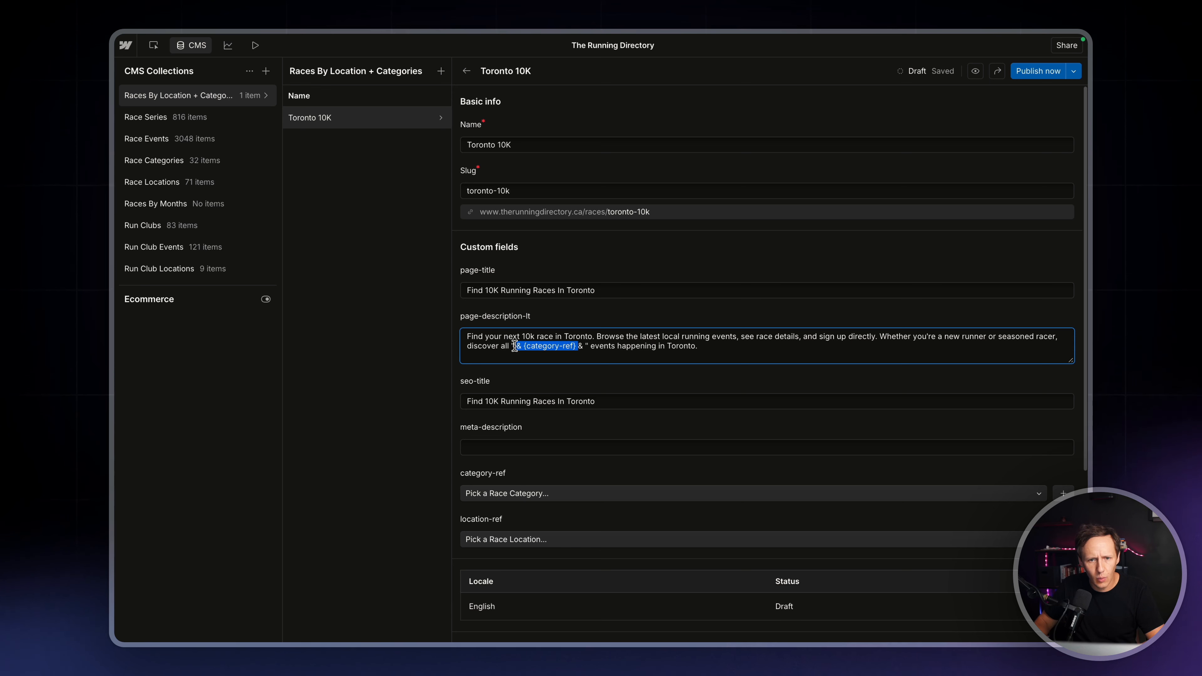
{"action": "key", "text": "BackSpace"}
{"action": "key", "text": "Delete"}
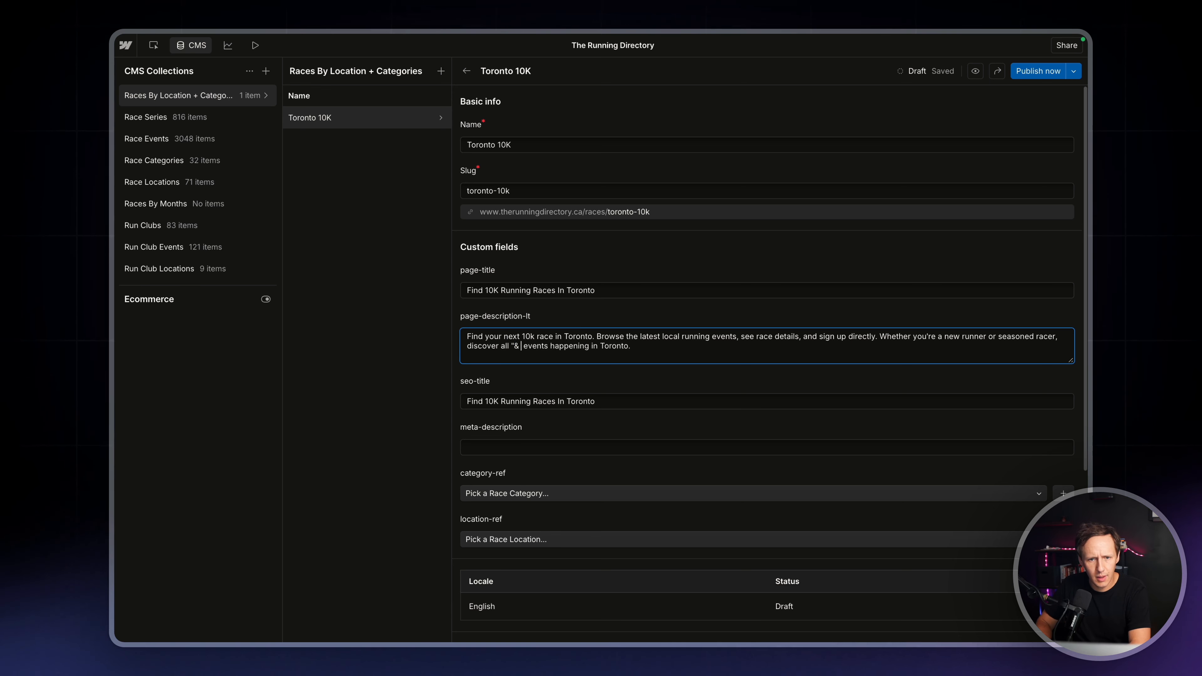
{"action": "key", "text": "BackSpace"}
{"action": "key", "text": "BackSpace"}
{"action": "type", "text": "5k"}
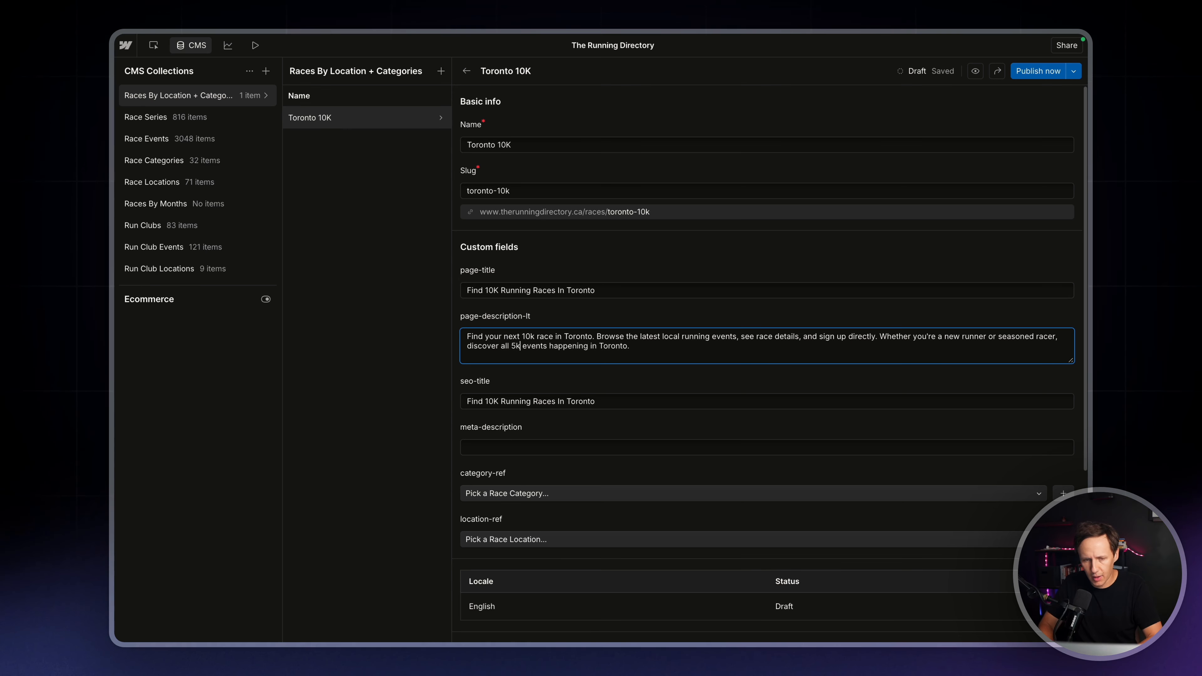
Copy the complete page-description-lt text into the meta-description field
{"action": "key", "text": "ctrl+a"}
{"action": "key", "text": "ctrl+c"}
{"action": "left_click", "coordinate": [490, 449]}
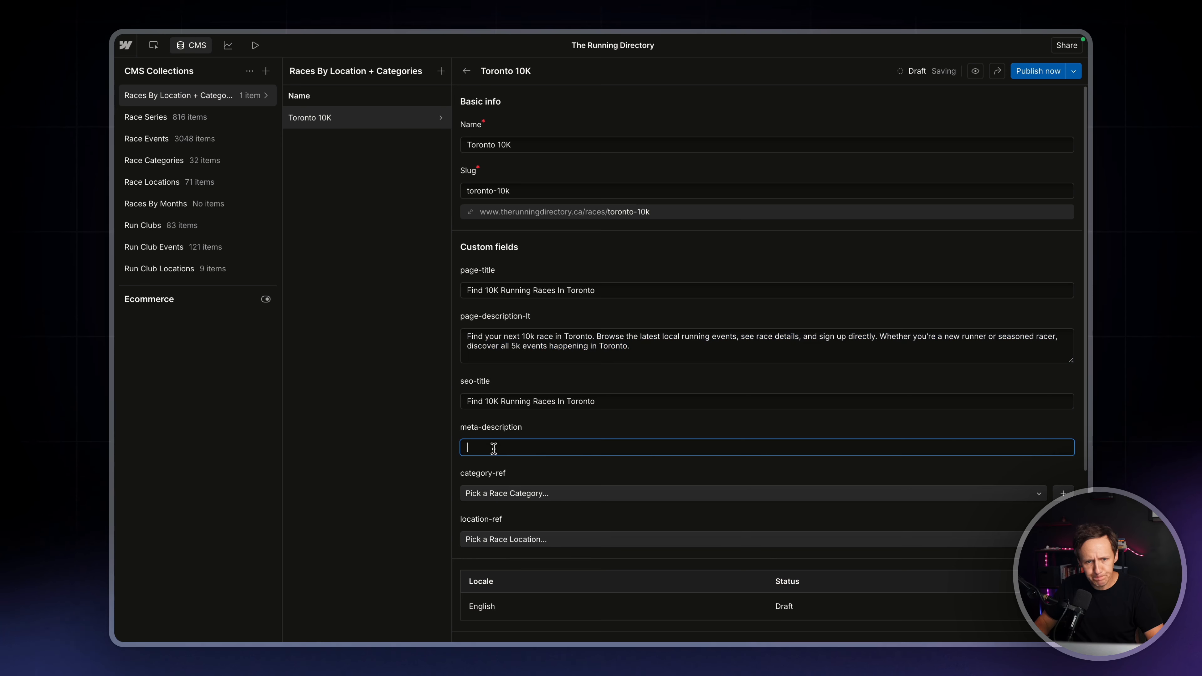
{"action": "key", "text": "ctrl+v"}
Set the item's category-ref to 5k
{"action": "scroll", "coordinate": [539, 469], "scroll_direction": "down", "scroll_amount": 4}
{"action": "left_click", "coordinate": [540, 327]}
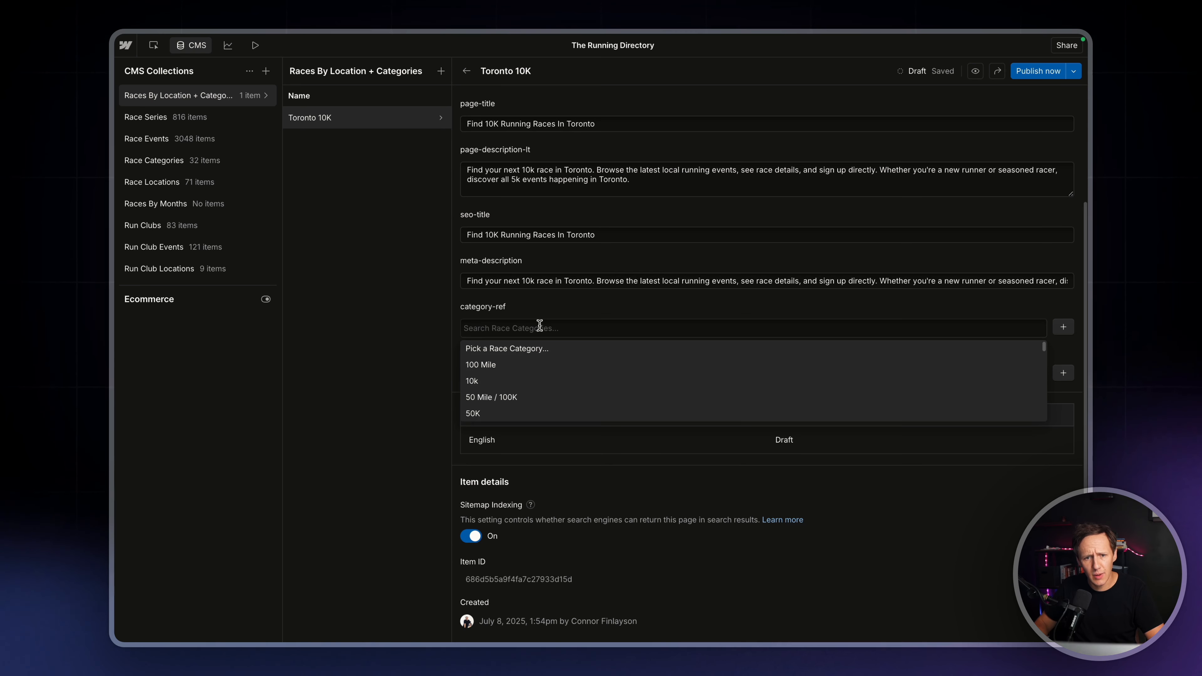
{"action": "type", "text": "5k"}
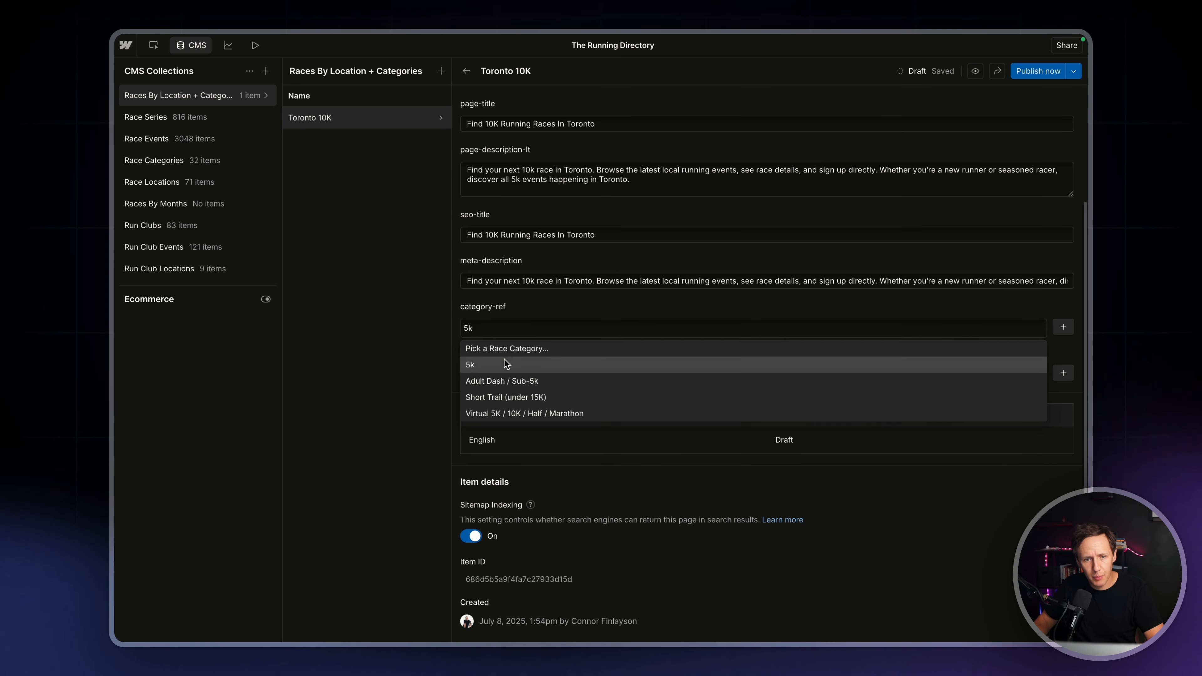
{"action": "left_click", "coordinate": [471, 364]}
Set the item's location-ref to Toronto and its category-ref to 10k
{"action": "left_click", "coordinate": [492, 378]}
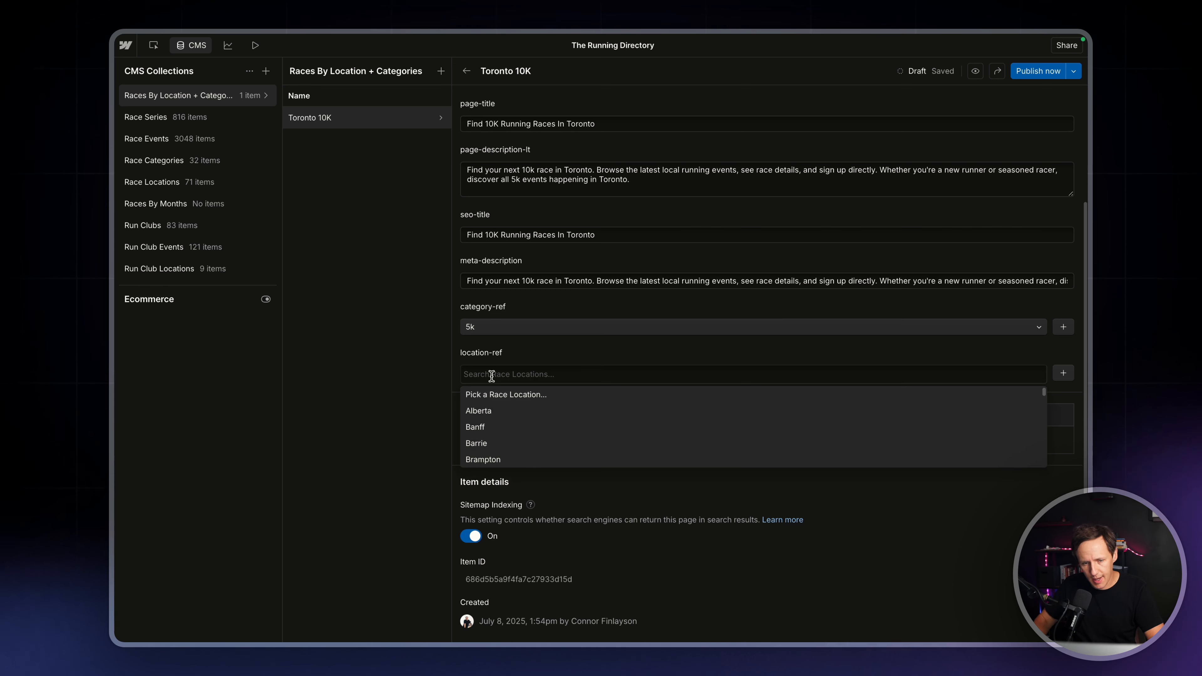
{"action": "type", "text": "toronto"}
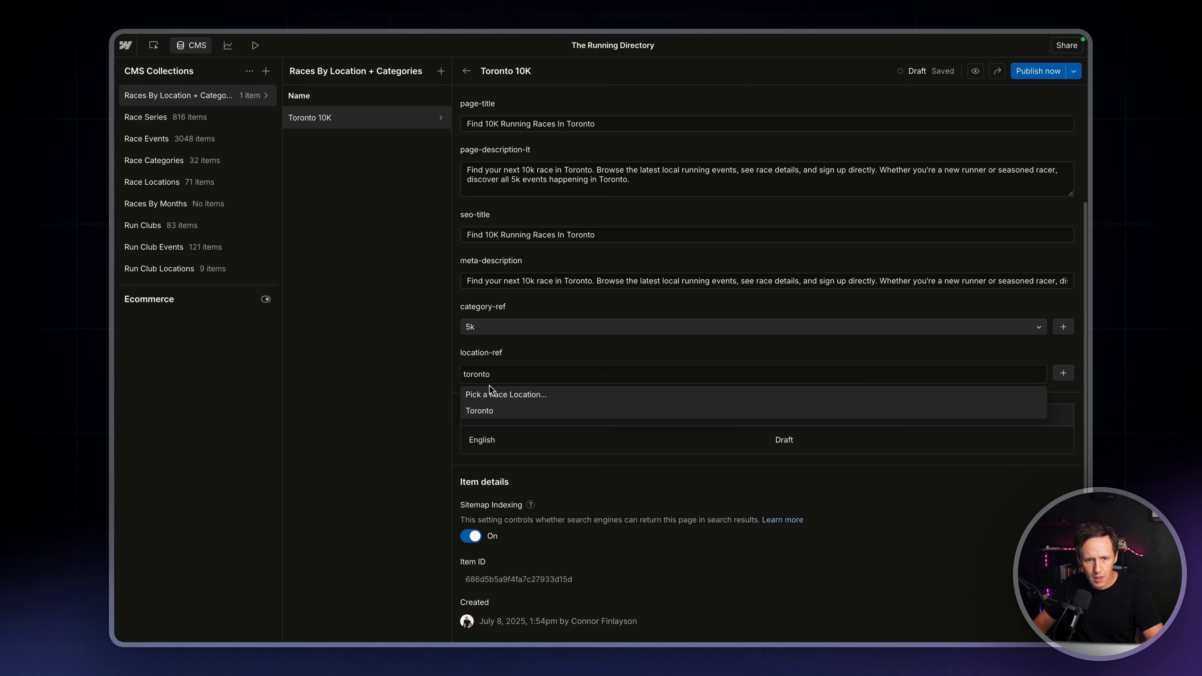
{"action": "left_click", "coordinate": [488, 410]}
{"action": "left_click", "coordinate": [484, 326]}
{"action": "type", "text": "10k"}
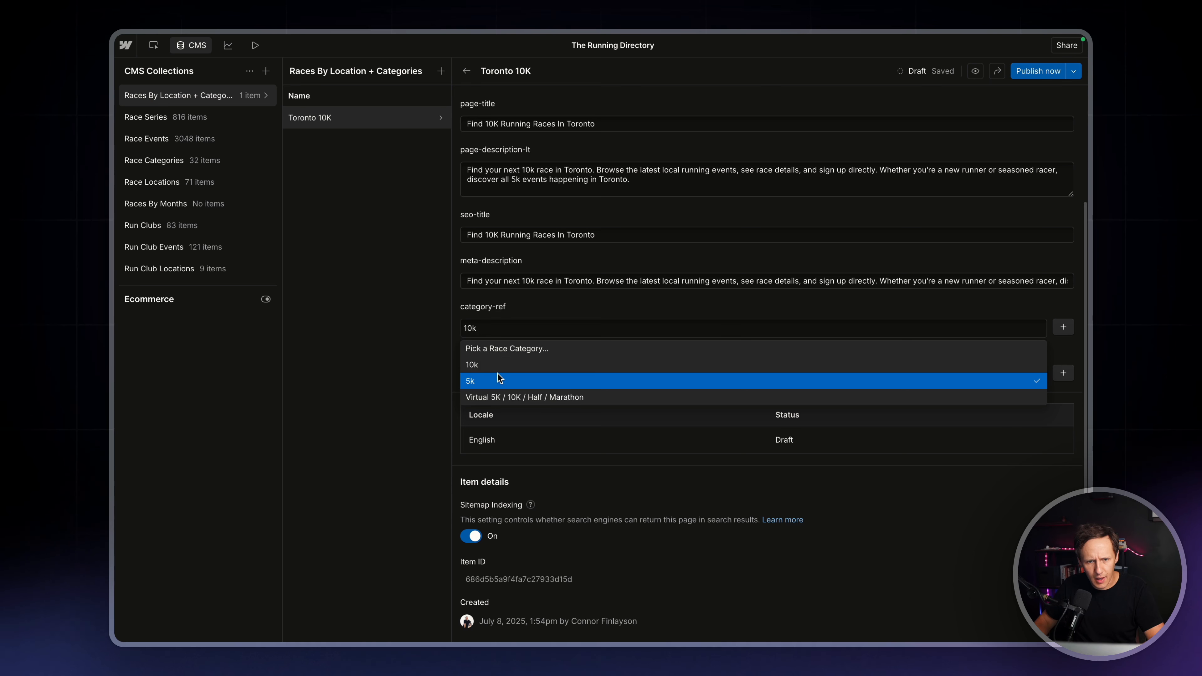
{"action": "left_click", "coordinate": [482, 365]}
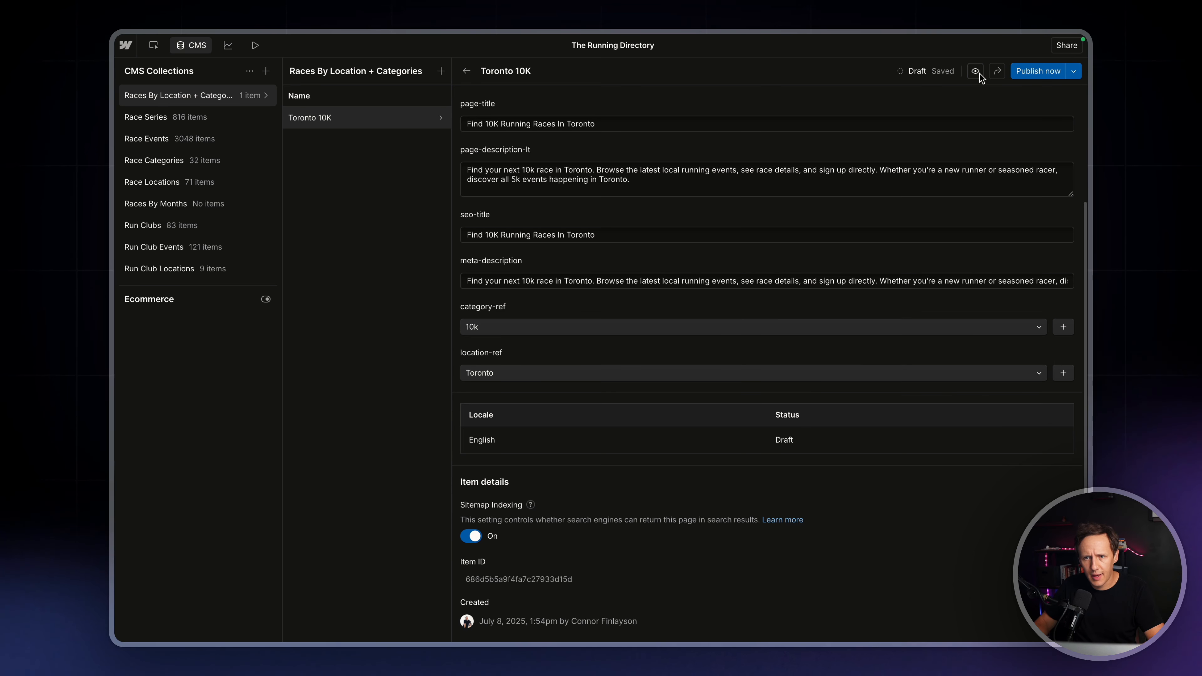
Queue the Toronto 10K item to publish and open its template page to check the header and filtered events feed
{"action": "left_click", "coordinate": [1059, 72]}
{"action": "left_click", "coordinate": [1043, 91]}
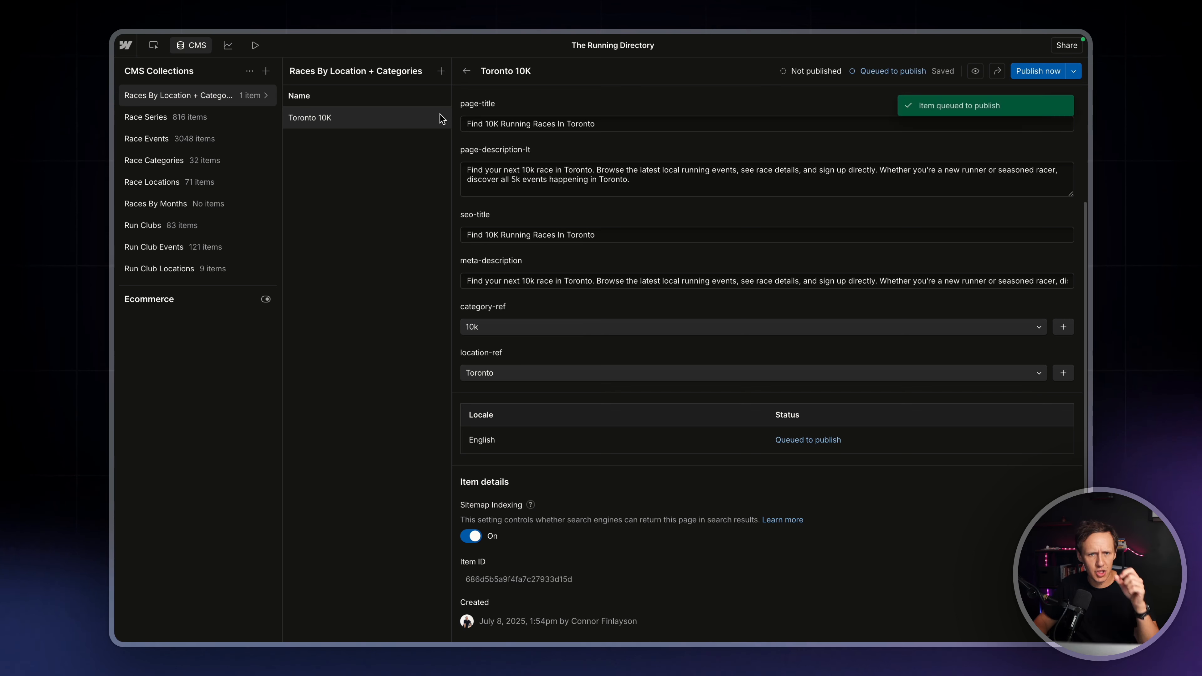
{"action": "left_click", "coordinate": [975, 71]}
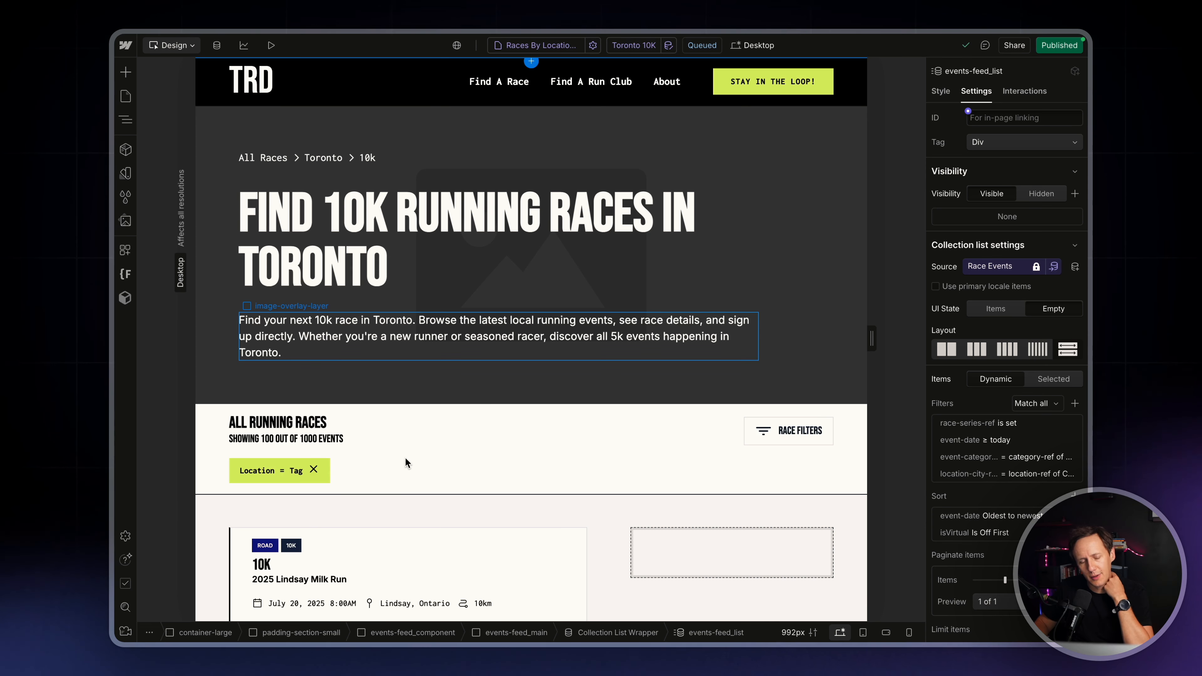
{"action": "scroll", "coordinate": [408, 459], "scroll_direction": "down", "scroll_amount": 3}
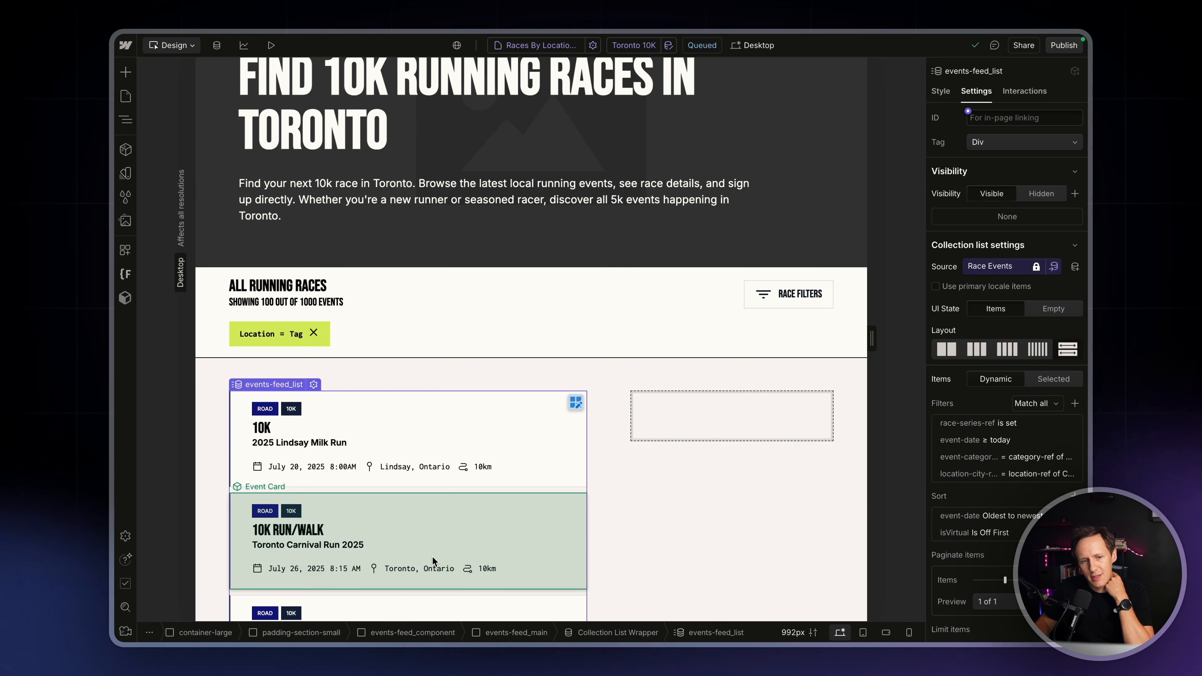
{"action": "scroll", "coordinate": [432, 556], "scroll_direction": "down", "scroll_amount": 3}
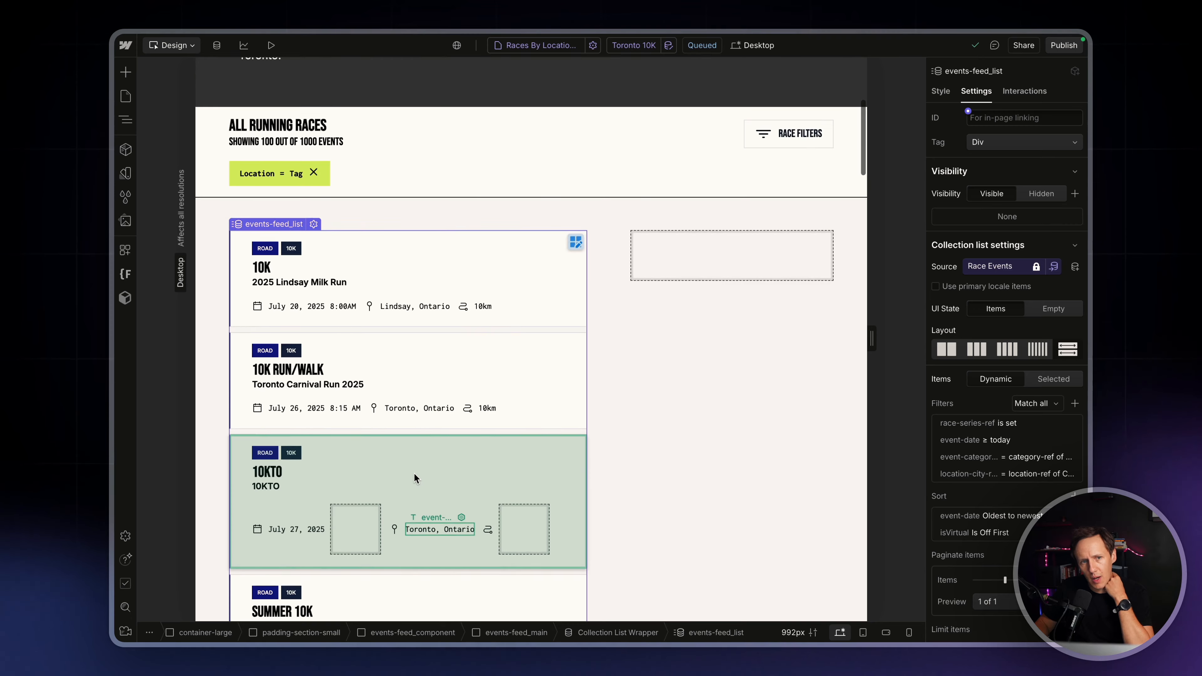
{"action": "scroll", "coordinate": [415, 473], "scroll_direction": "up", "scroll_amount": 6}
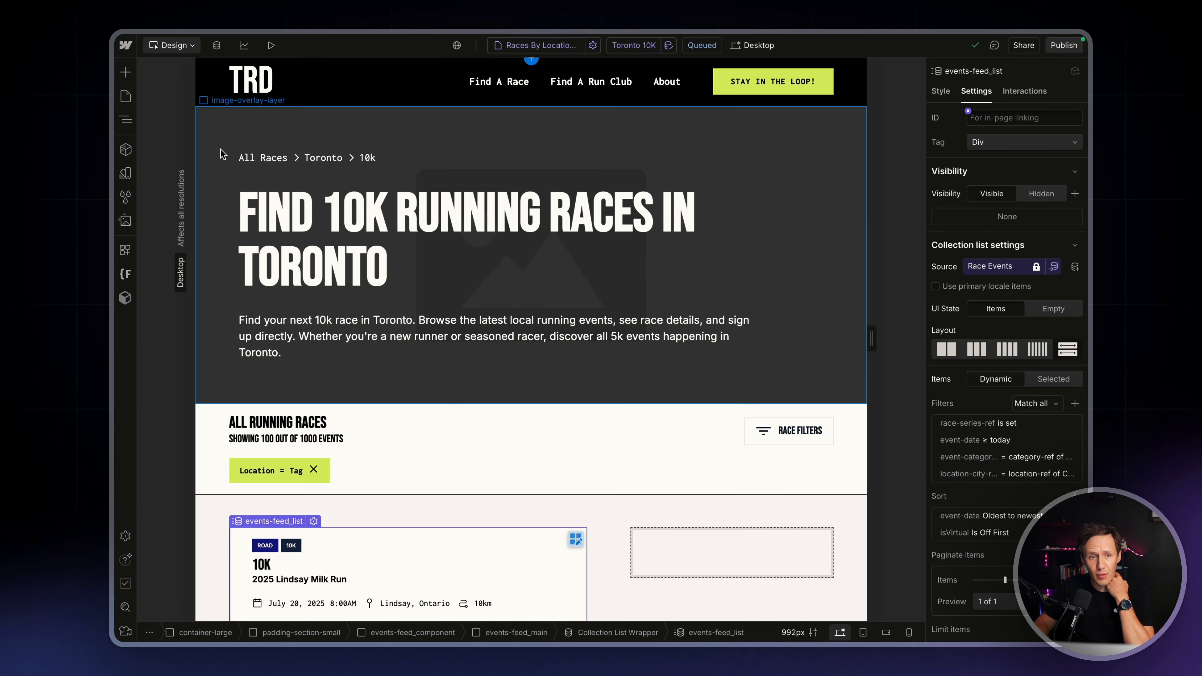
Bind the listing-header_background-image in the page header to the background-image field of location-ref, and check the page
{"action": "left_click", "coordinate": [221, 154]}
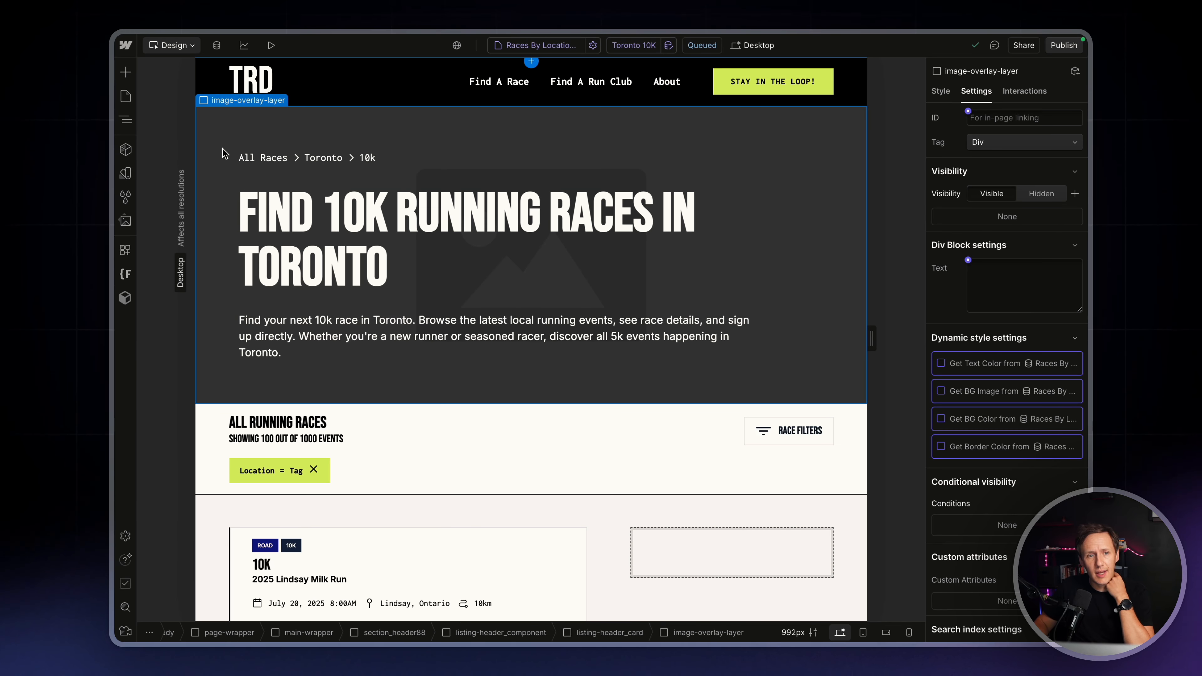
{"action": "left_click", "coordinate": [131, 123]}
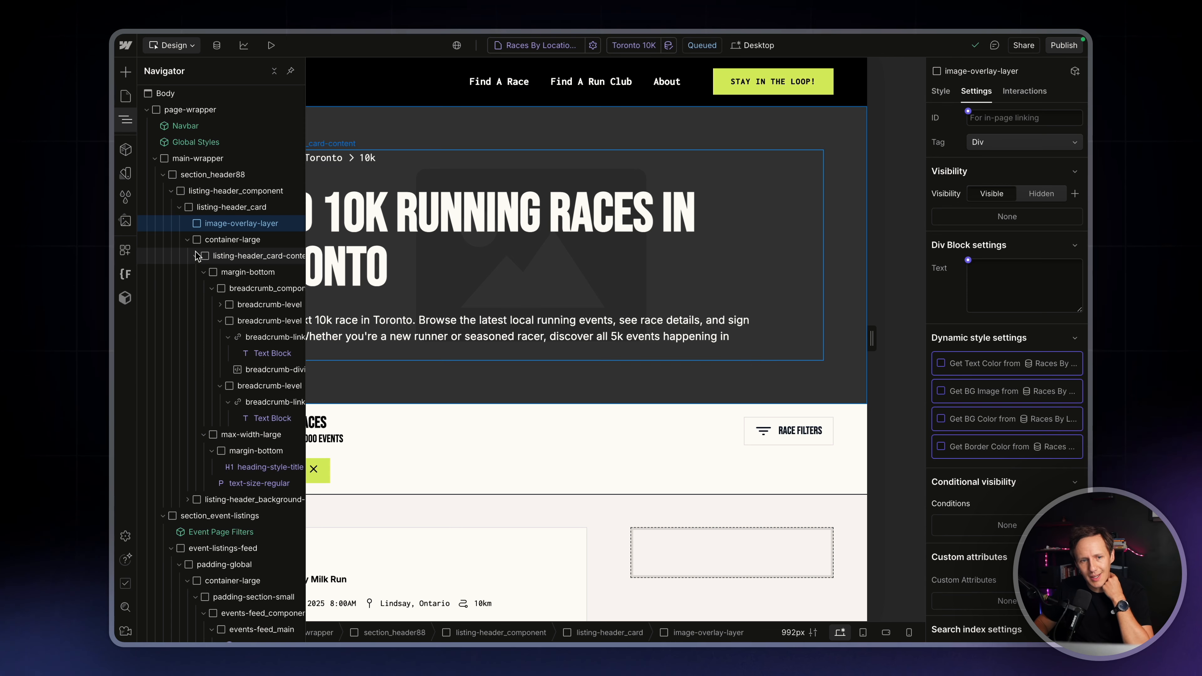
{"action": "left_click", "coordinate": [187, 499]}
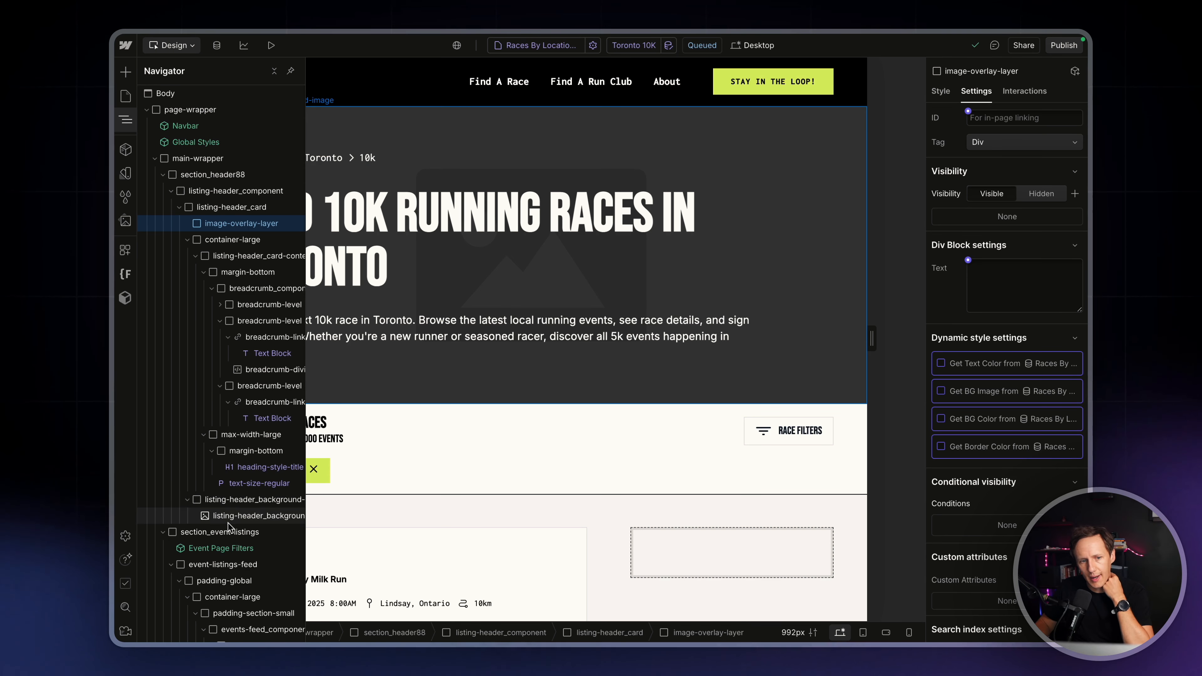
{"action": "left_click", "coordinate": [229, 520]}
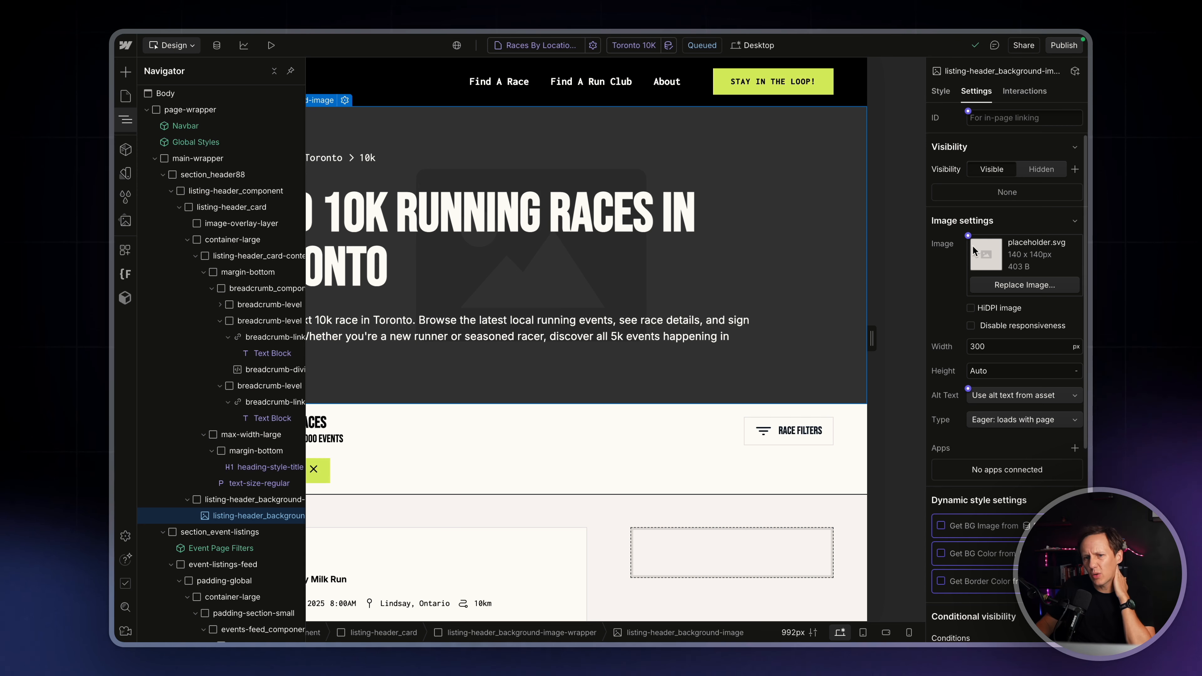
{"action": "left_click", "coordinate": [968, 235]}
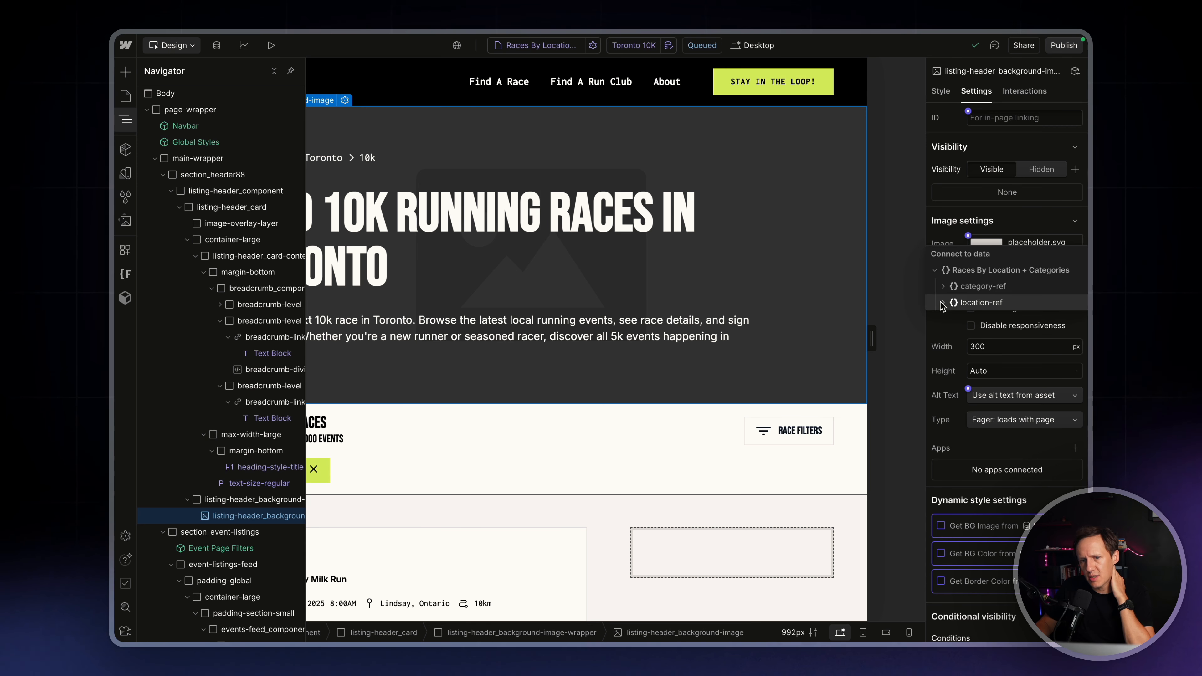
{"action": "left_click", "coordinate": [978, 306]}
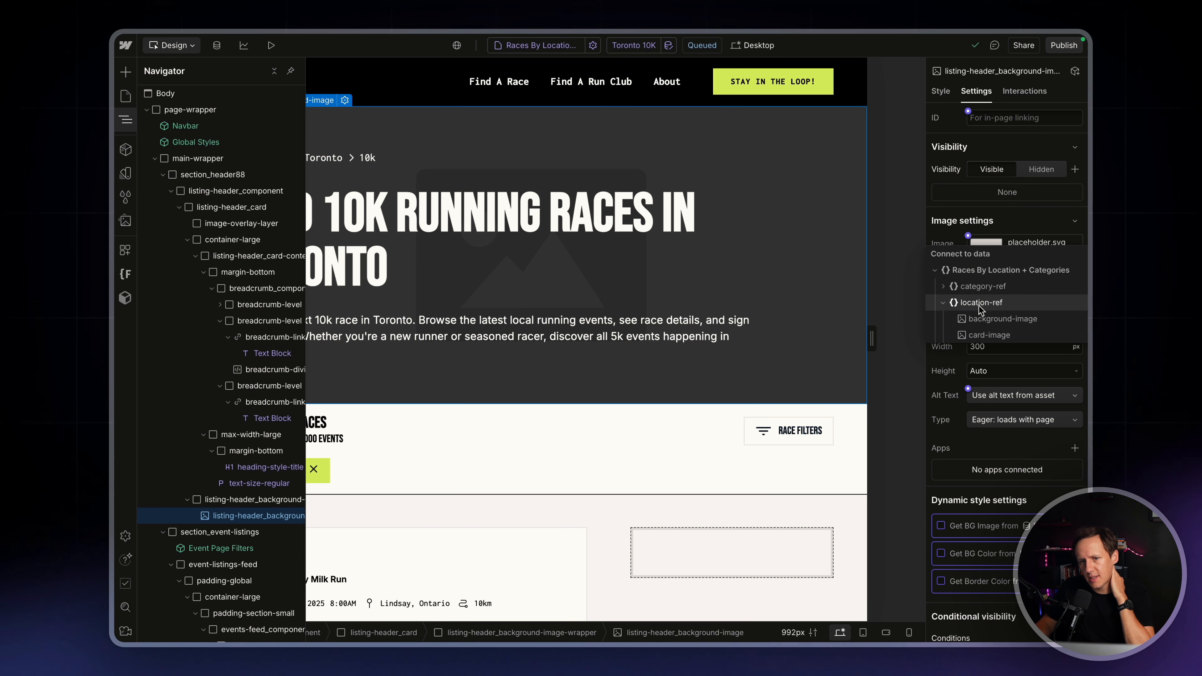
{"action": "left_click", "coordinate": [1003, 318]}
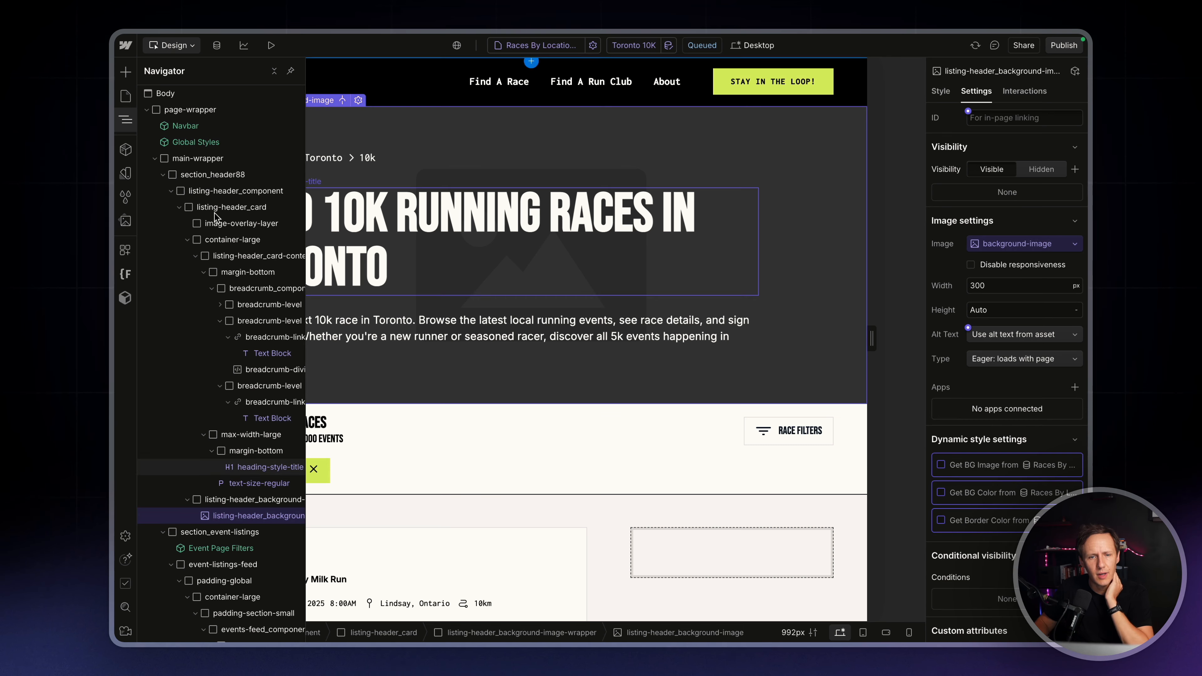
{"action": "left_click", "coordinate": [134, 120]}
{"action": "scroll", "coordinate": [587, 341], "scroll_direction": "down", "scroll_amount": 6}
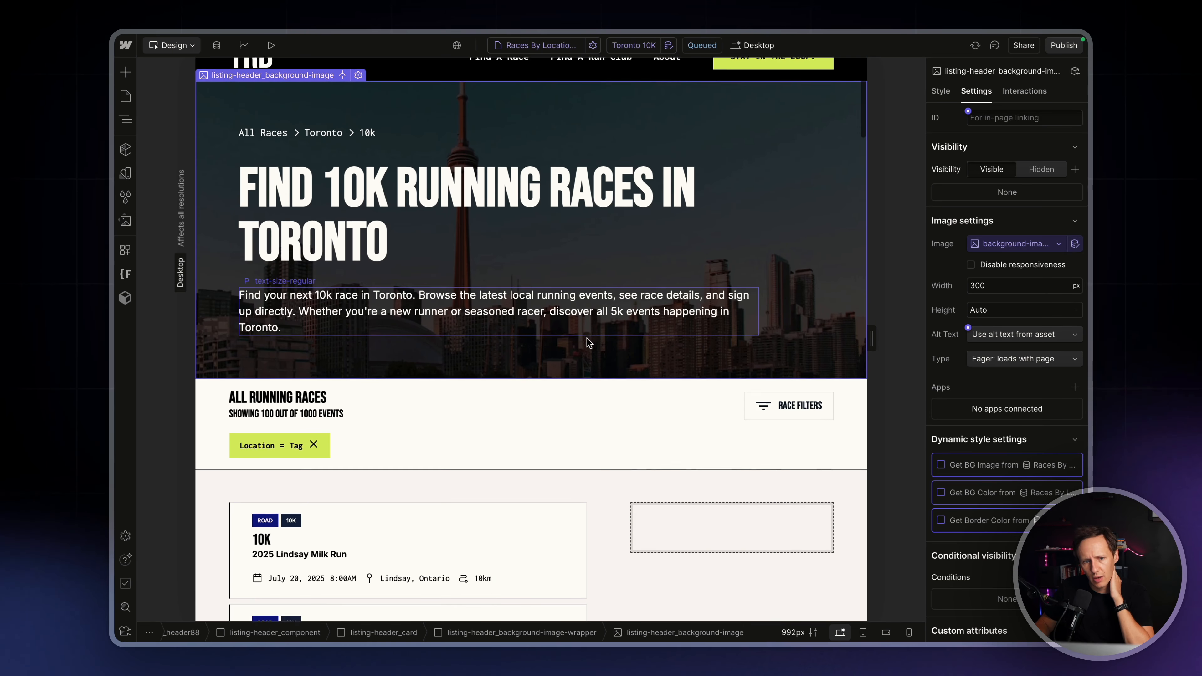
{"action": "scroll", "coordinate": [587, 342], "scroll_direction": "down", "scroll_amount": 10}
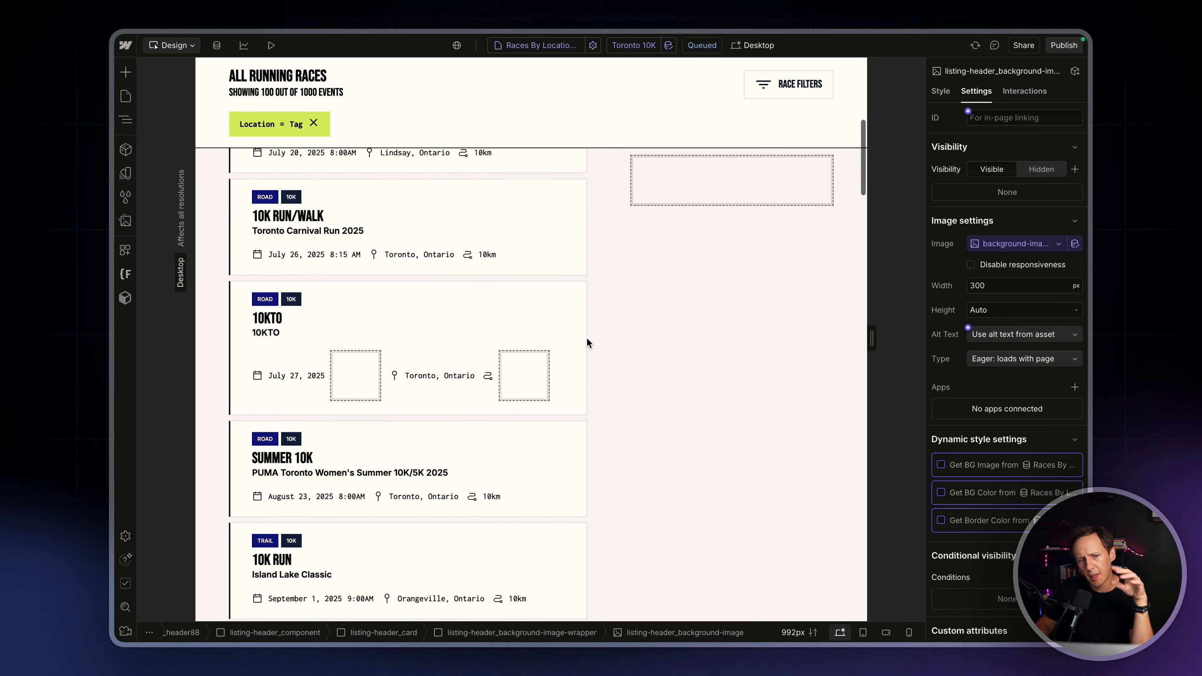
Review the Toronto 10K page's header and events-feed_list with its collection settings, and open the CMS collections
{"action": "scroll", "coordinate": [586, 337], "scroll_direction": "down", "scroll_amount": 6}
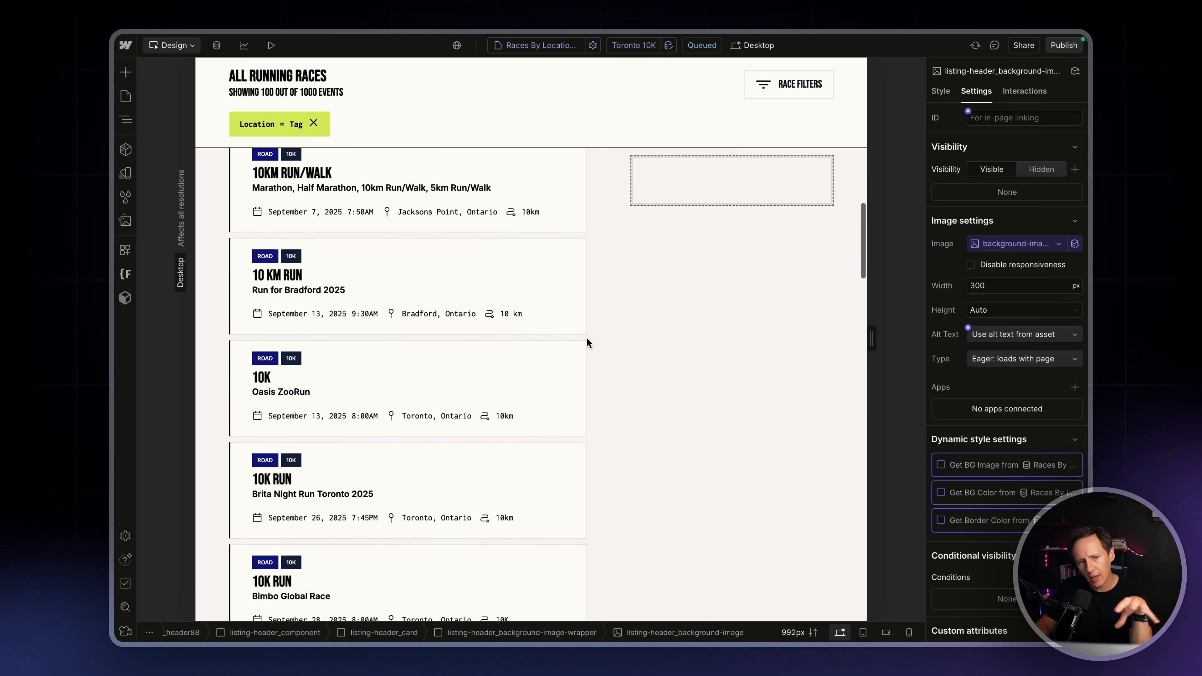
{"action": "scroll", "coordinate": [586, 337], "scroll_direction": "down", "scroll_amount": 5}
{"action": "scroll", "coordinate": [586, 337], "scroll_direction": "up", "scroll_amount": 20}
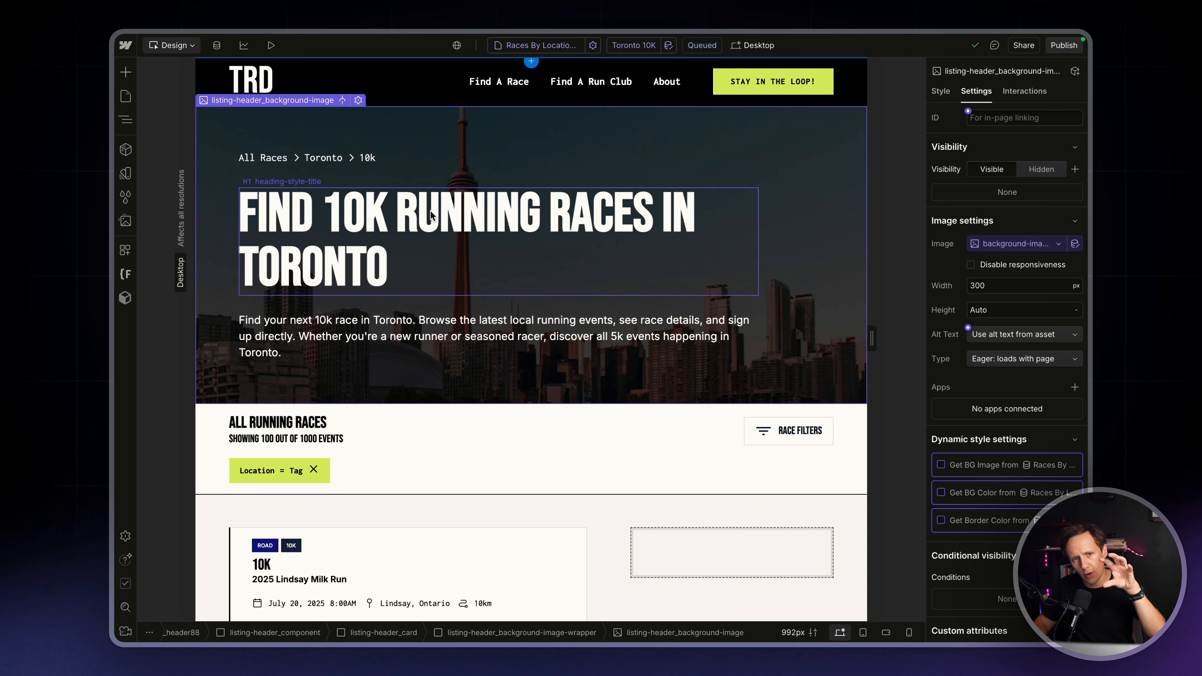
{"action": "scroll", "coordinate": [430, 210], "scroll_direction": "down", "scroll_amount": 6}
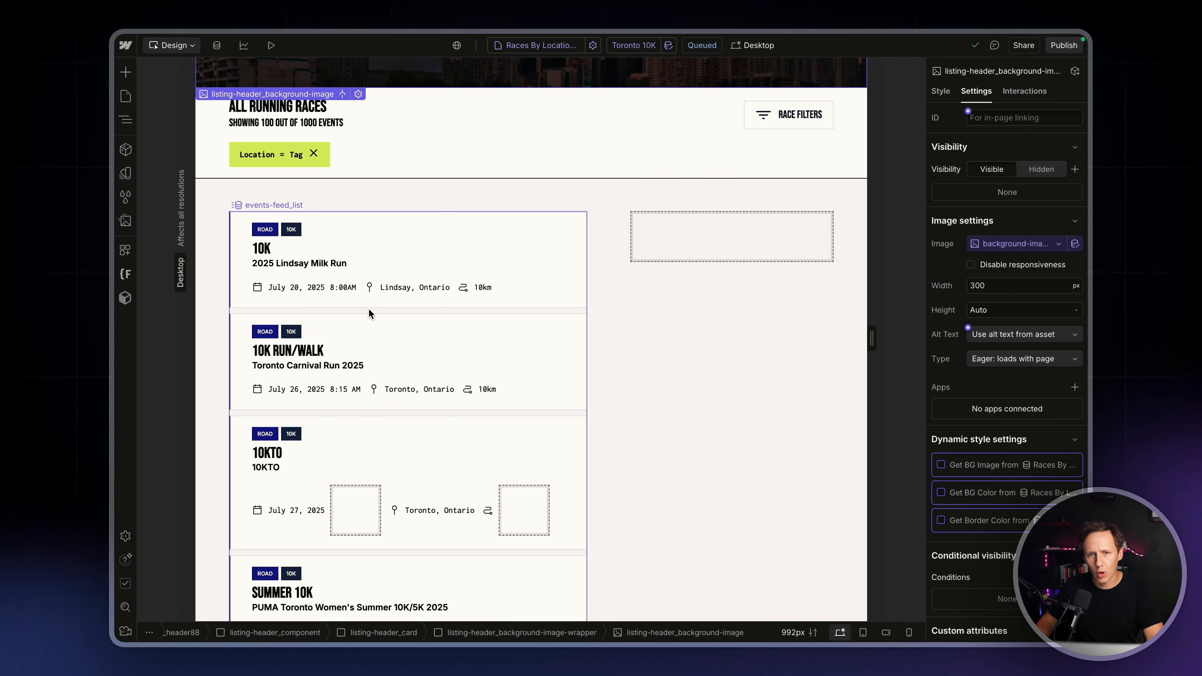
{"action": "left_click", "coordinate": [369, 309]}
{"action": "scroll", "coordinate": [368, 308], "scroll_direction": "up", "scroll_amount": 6}
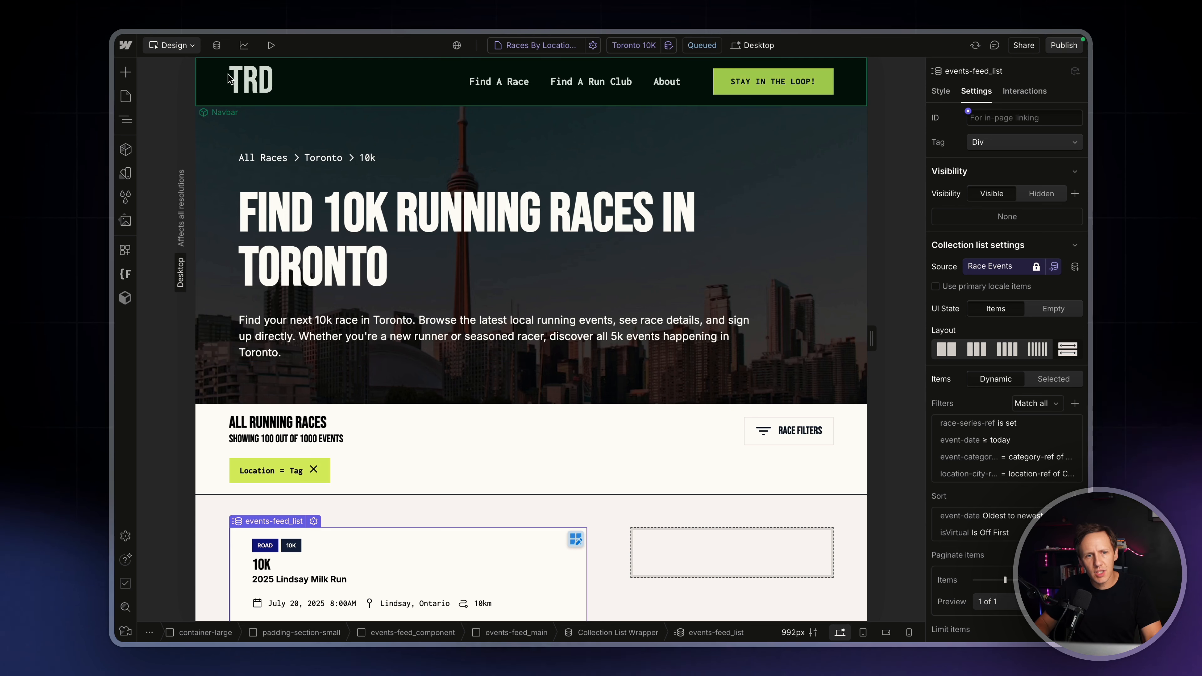
{"action": "left_click", "coordinate": [217, 45]}
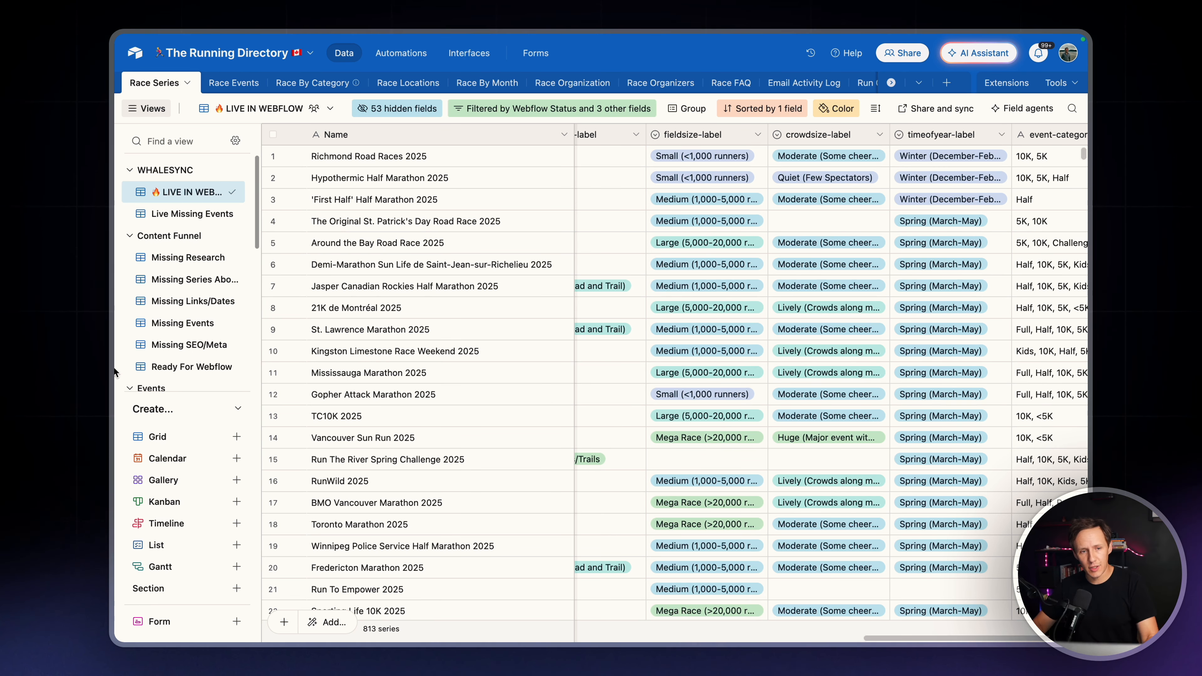
Switch to Whalesync and open the table mappings of The Running Directory CA sync for editing
{"action": "mouse_move", "coordinate": [117, 362]}
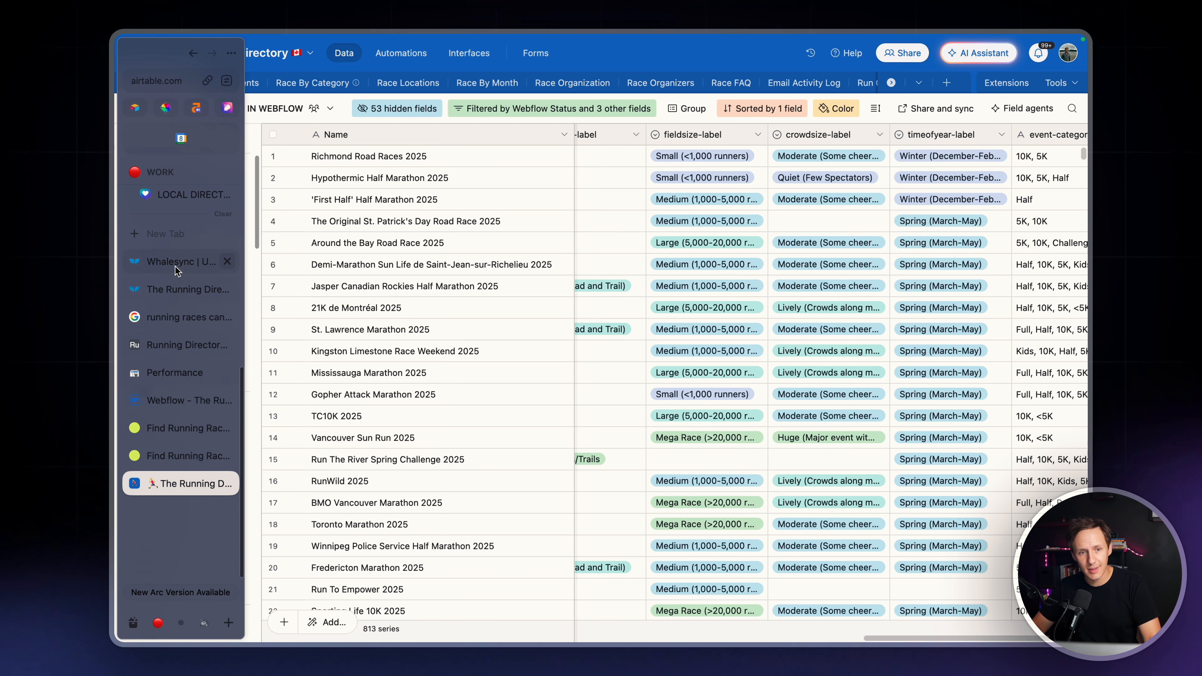
{"action": "left_click", "coordinate": [176, 290]}
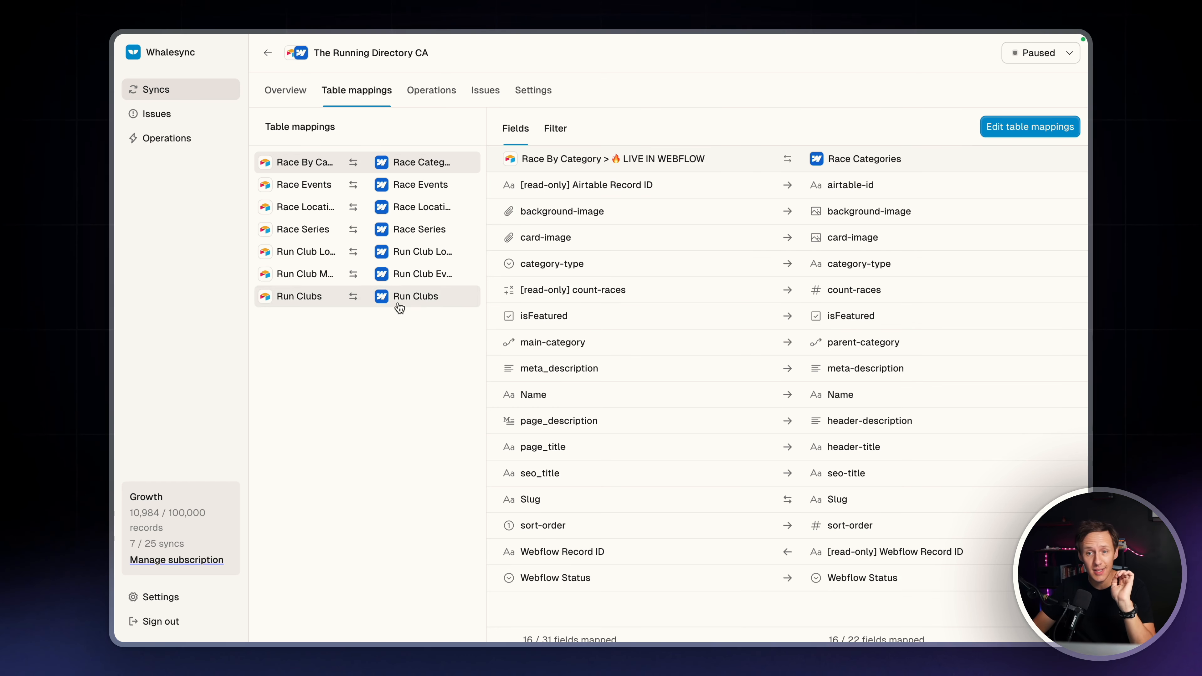
{"action": "left_click", "coordinate": [999, 130]}
Review the custom fields in Webflow's Races By Location + Categories collection settings and look at the Airtable base
{"action": "mouse_move", "coordinate": [115, 213]}
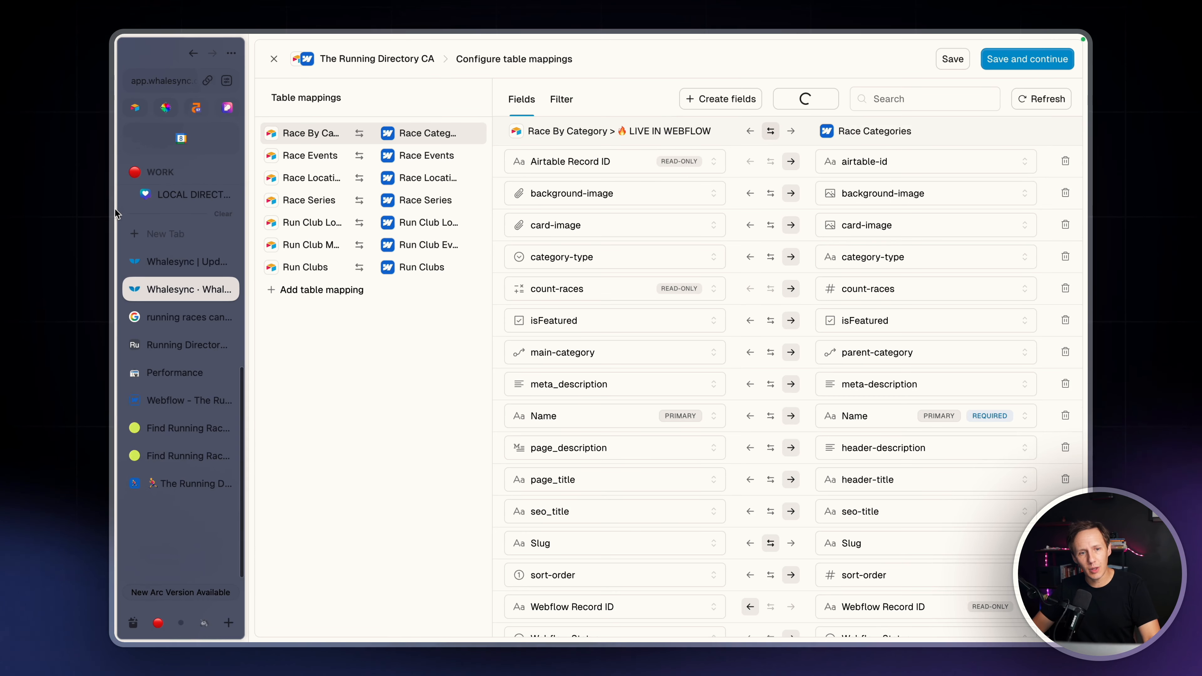
{"action": "left_click", "coordinate": [178, 485]}
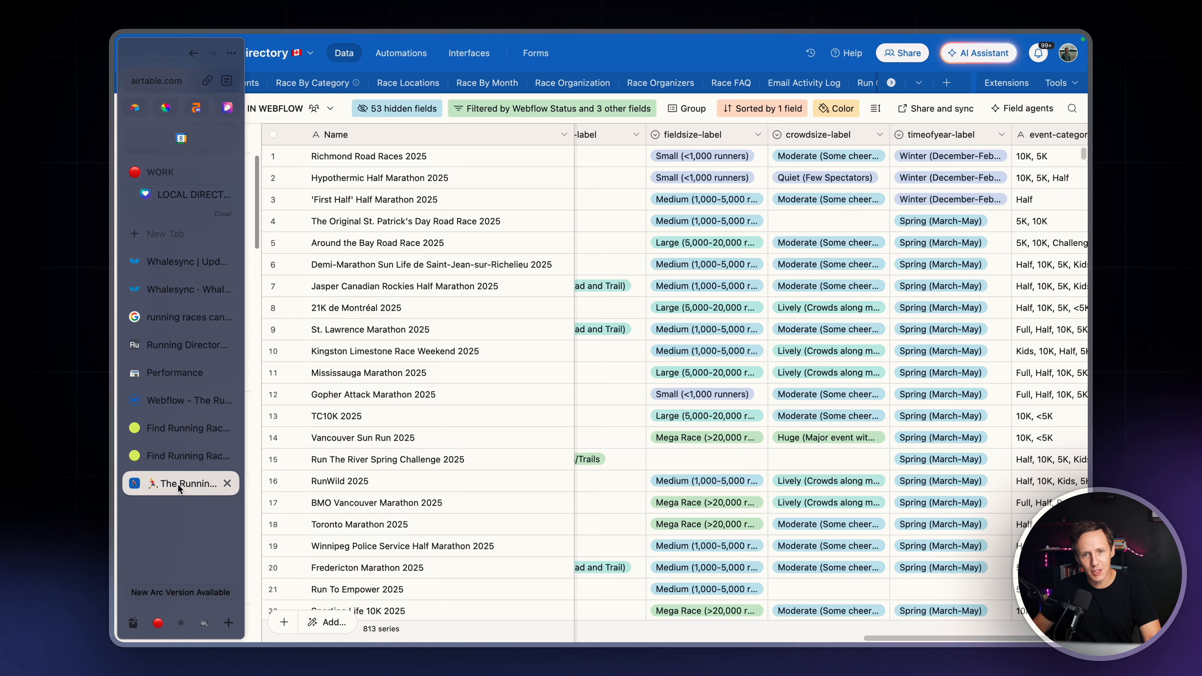
{"action": "left_click", "coordinate": [173, 400]}
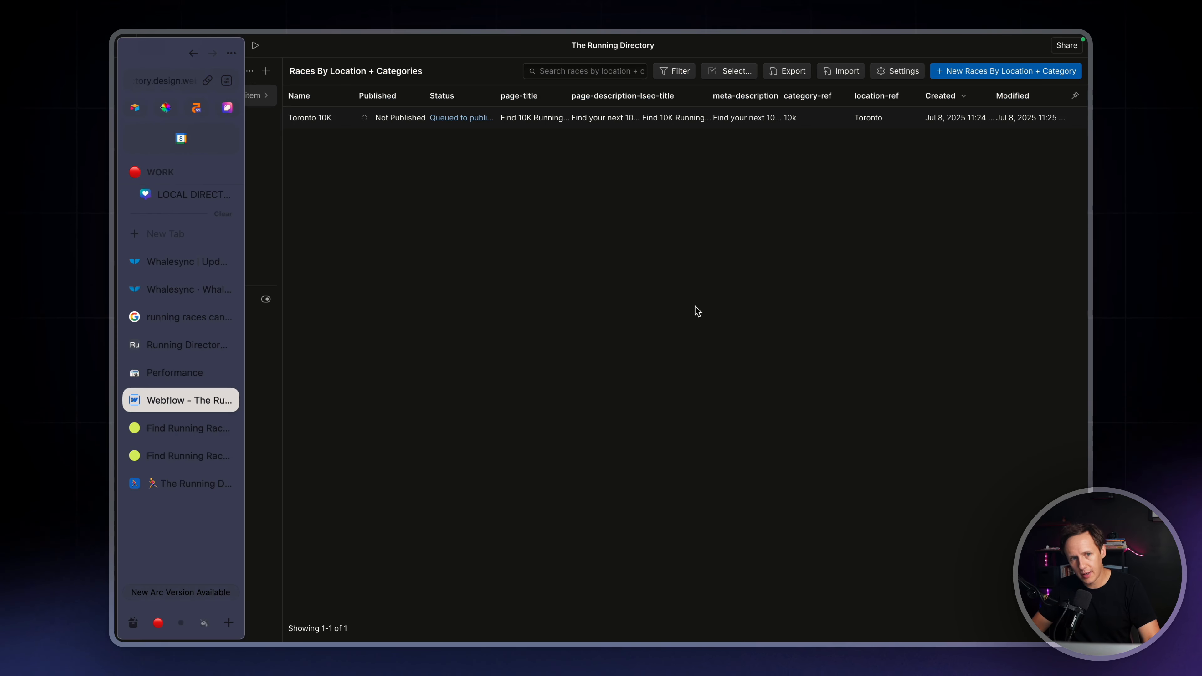
{"action": "left_click", "coordinate": [263, 96]}
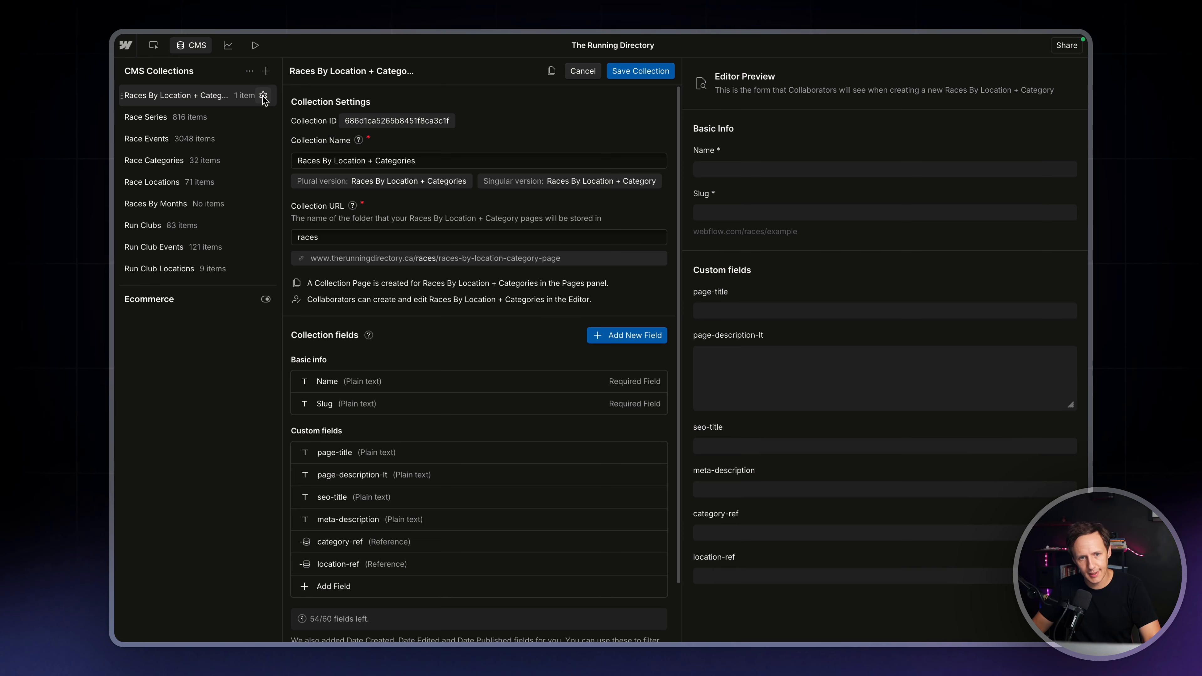
{"action": "scroll", "coordinate": [472, 464], "scroll_direction": "down", "scroll_amount": 2}
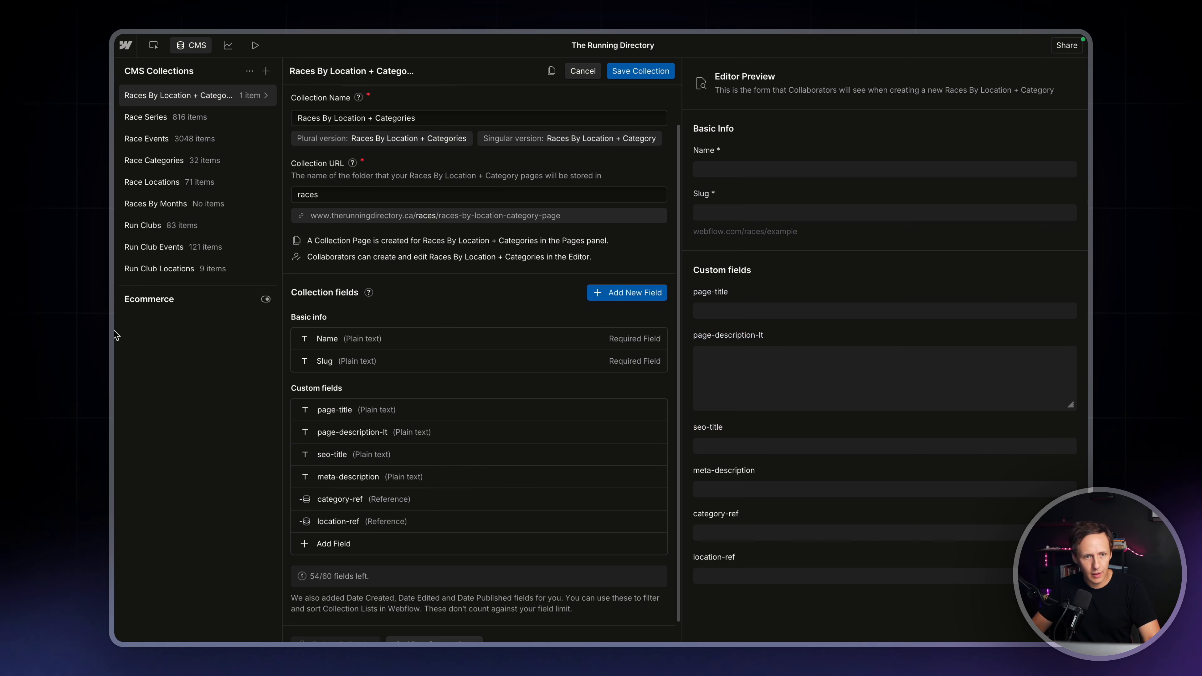
{"action": "mouse_move", "coordinate": [115, 334]}
{"action": "left_click", "coordinate": [173, 483]}
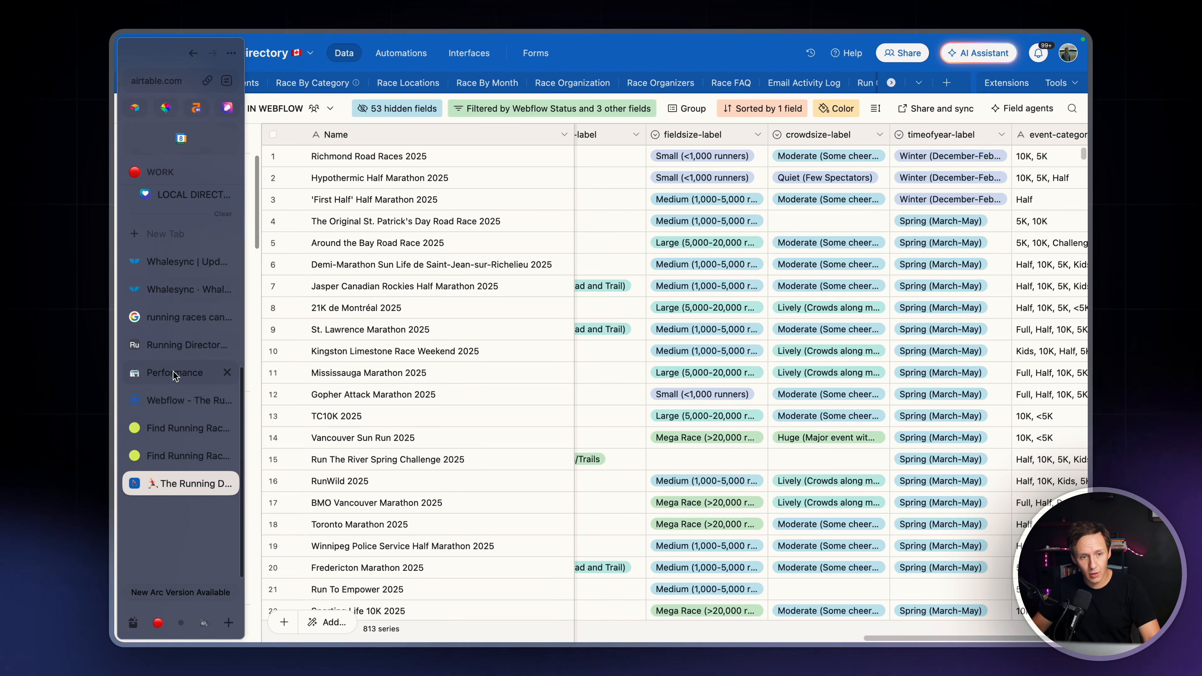
Return to Whalesync and add a table mapping with Races By Location + Categories as its Webflow table
{"action": "mouse_move", "coordinate": [113, 263]}
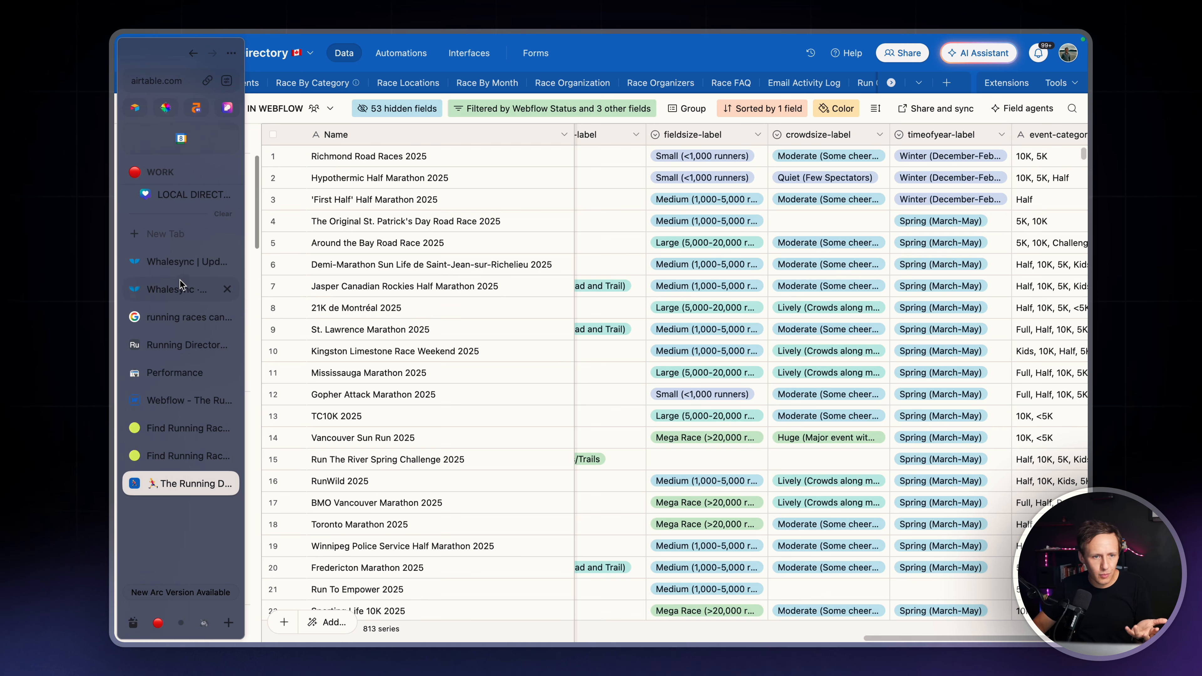
{"action": "left_click", "coordinate": [177, 291]}
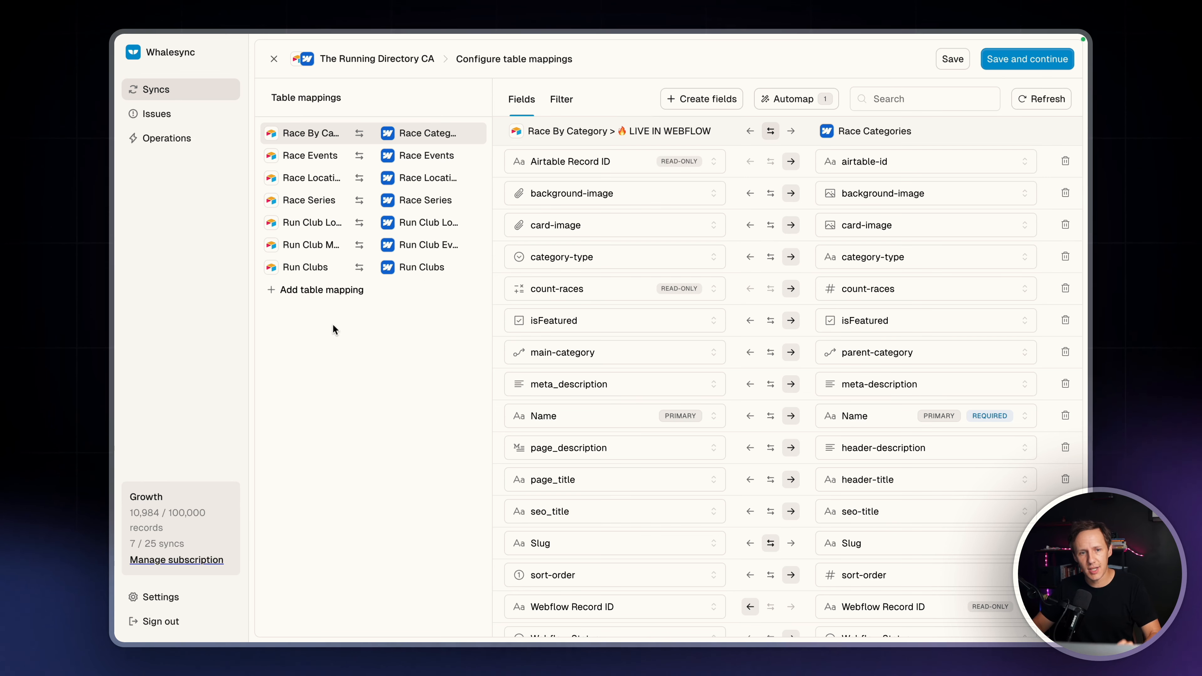
{"action": "left_click", "coordinate": [303, 291]}
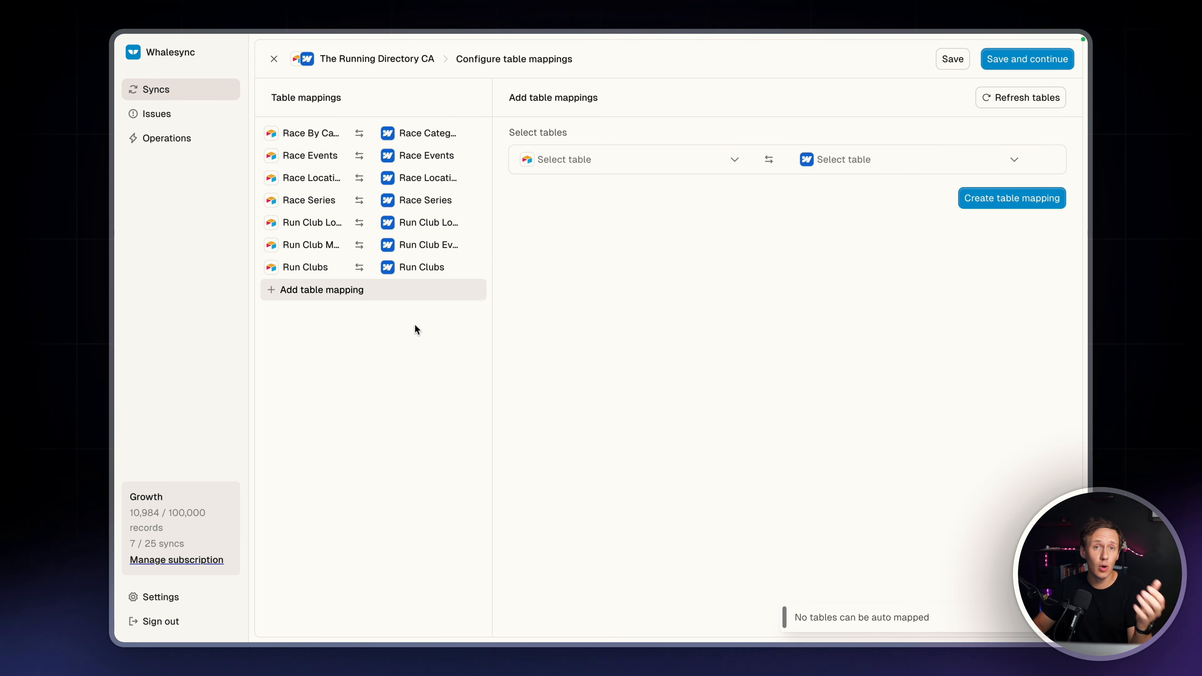
{"action": "left_click", "coordinate": [858, 160]}
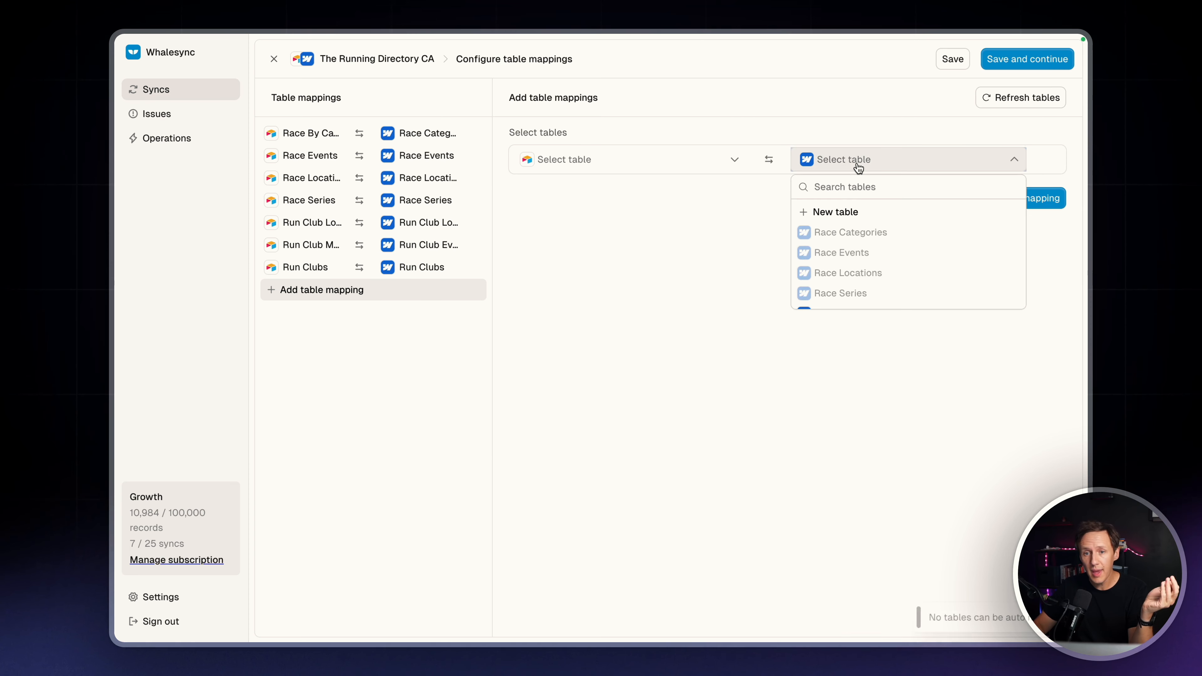
{"action": "scroll", "coordinate": [858, 269], "scroll_direction": "down", "scroll_amount": 3}
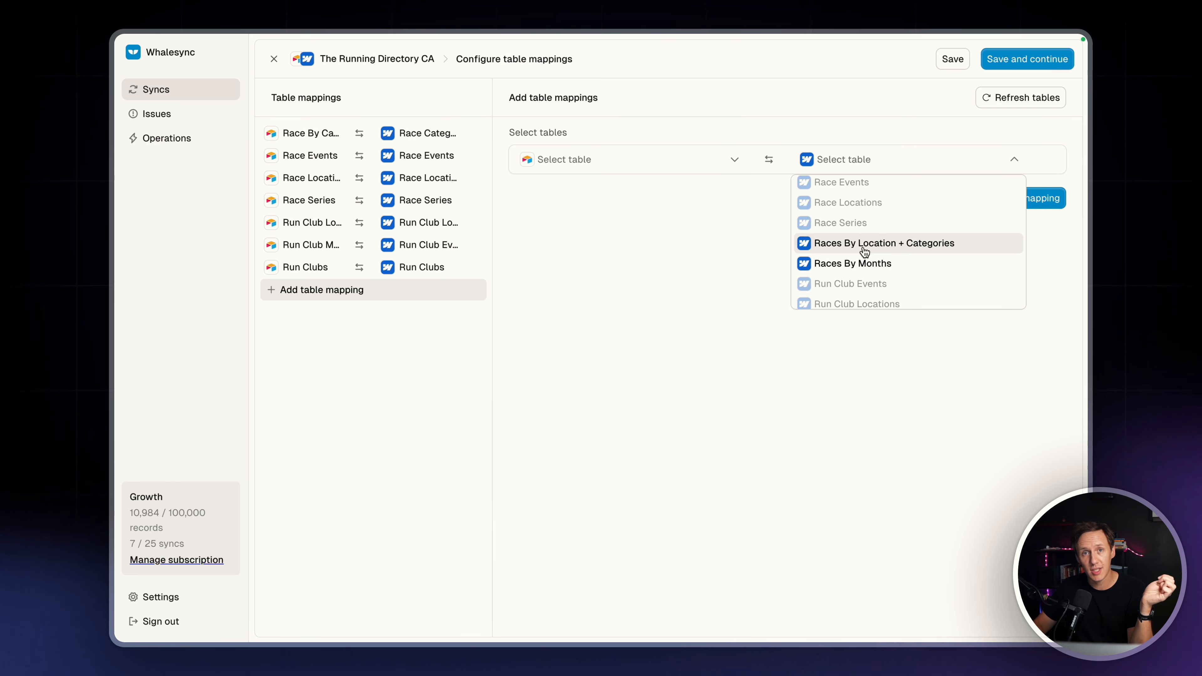
{"action": "left_click", "coordinate": [833, 245]}
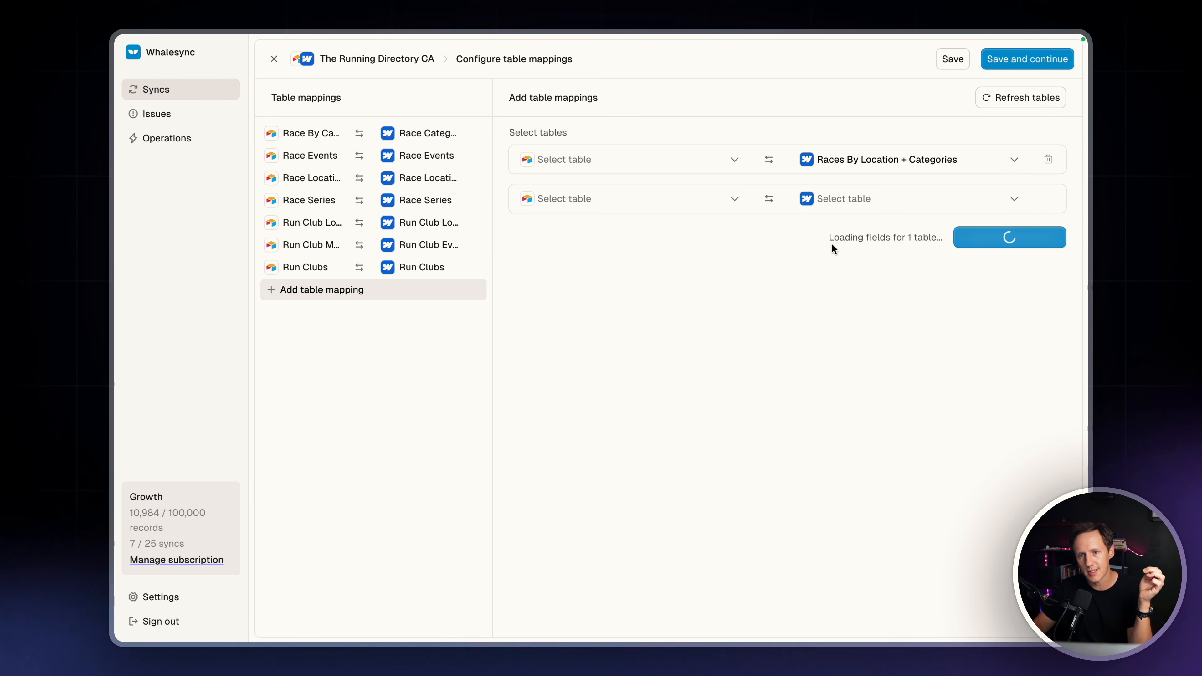
Set the mapping's Airtable side to New table and create the table mapping
{"action": "left_click", "coordinate": [589, 171]}
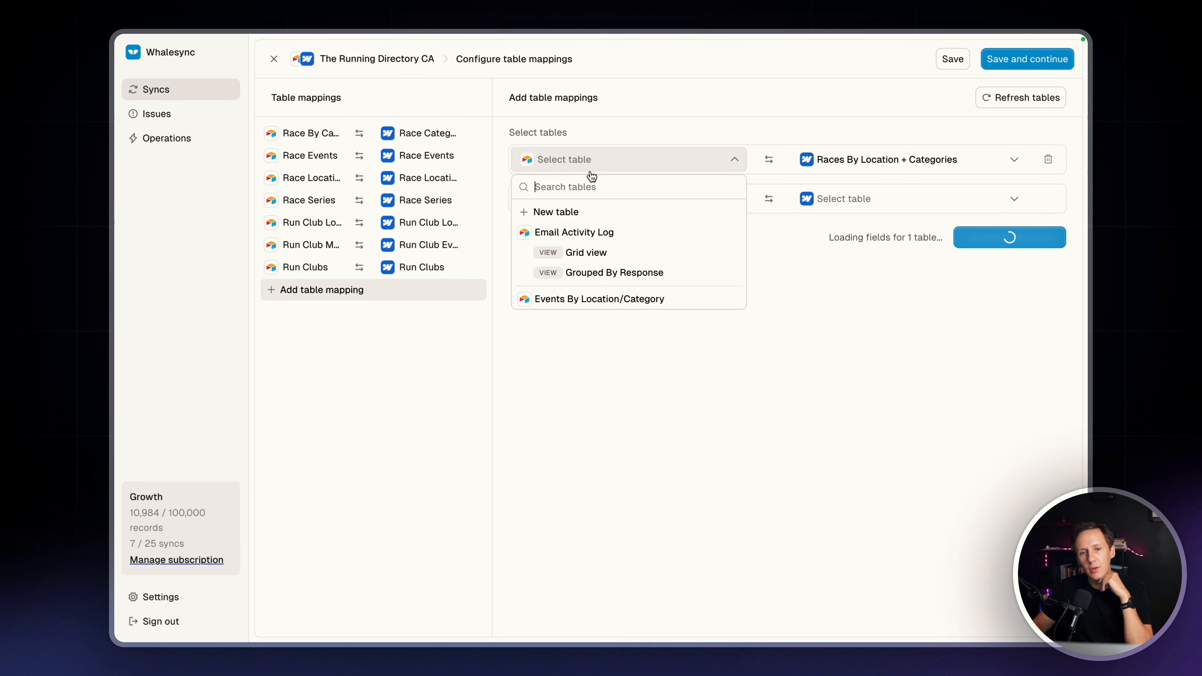
{"action": "scroll", "coordinate": [603, 245], "scroll_direction": "down", "scroll_amount": 5}
{"action": "scroll", "coordinate": [602, 245], "scroll_direction": "down", "scroll_amount": 5}
{"action": "scroll", "coordinate": [602, 245], "scroll_direction": "up", "scroll_amount": 10}
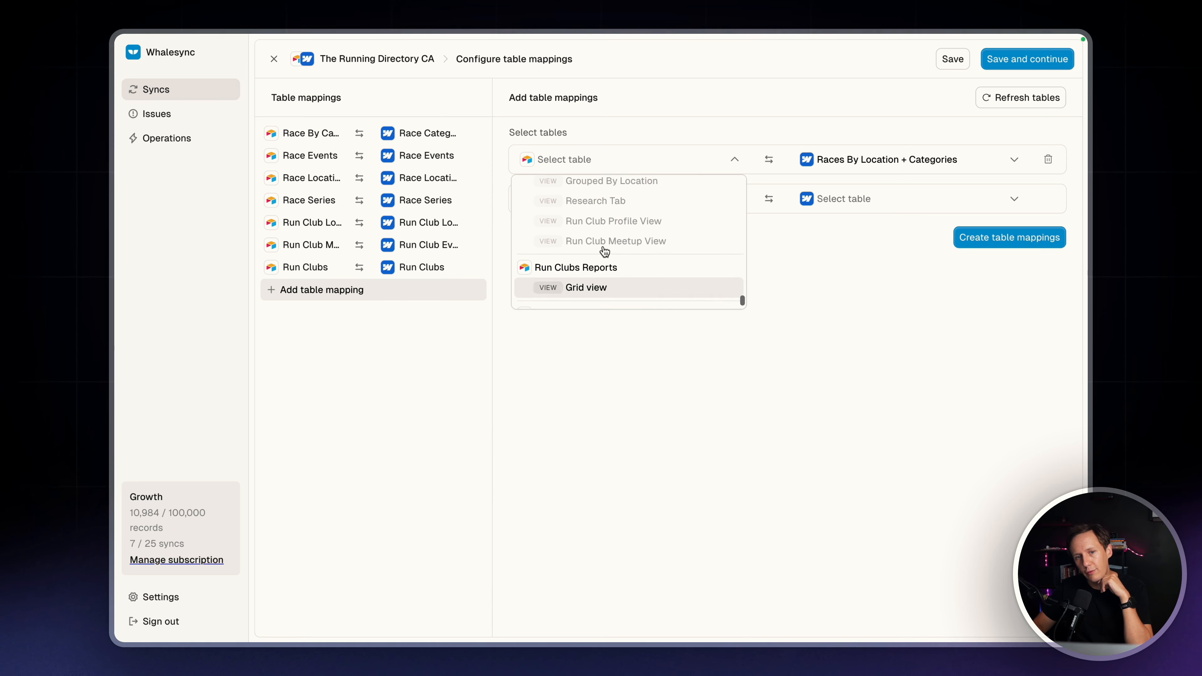
{"action": "scroll", "coordinate": [602, 246], "scroll_direction": "up", "scroll_amount": 10}
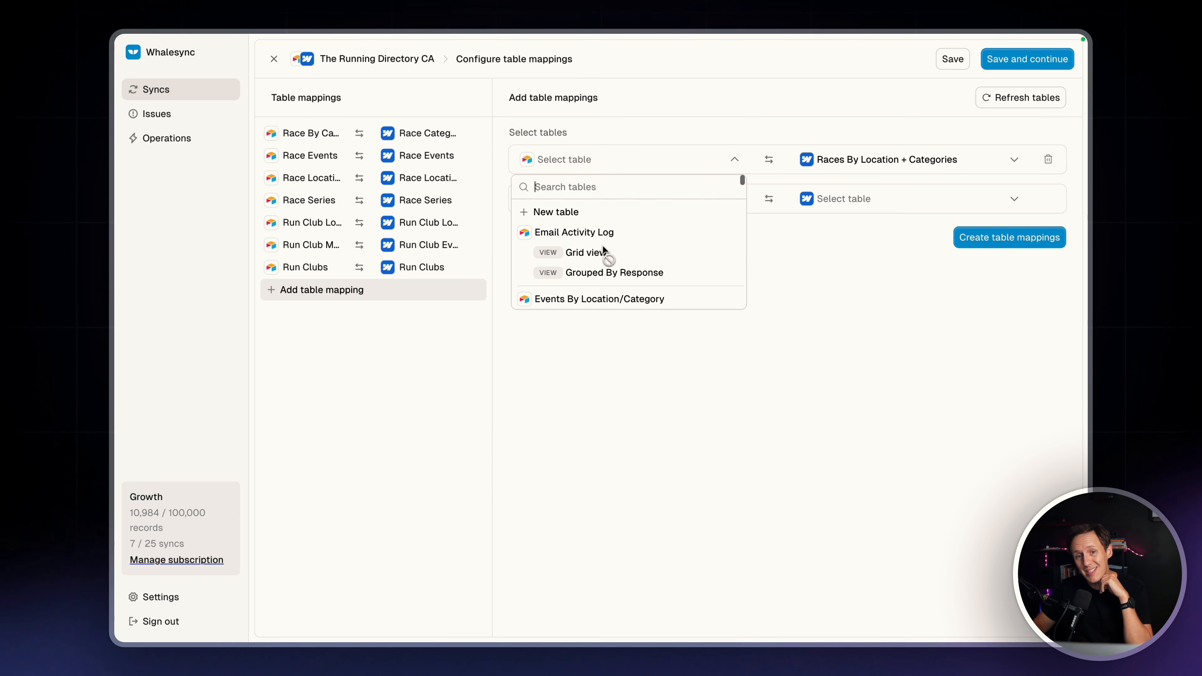
{"action": "left_click", "coordinate": [564, 217]}
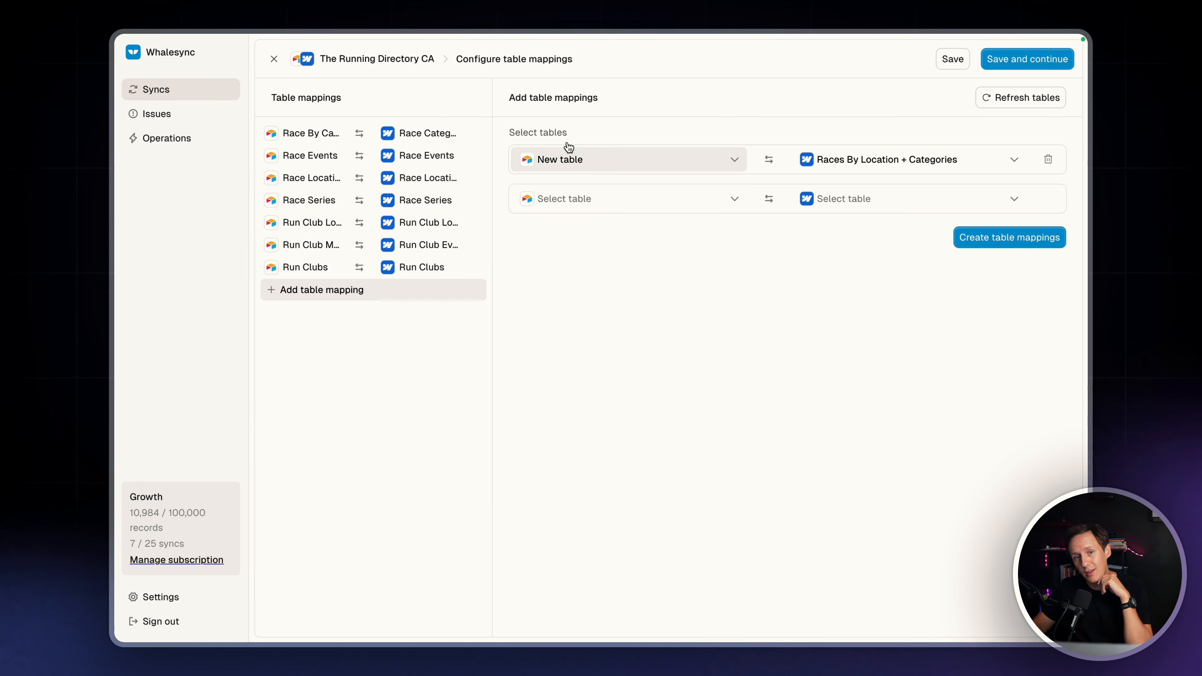
{"action": "left_click", "coordinate": [1035, 239]}
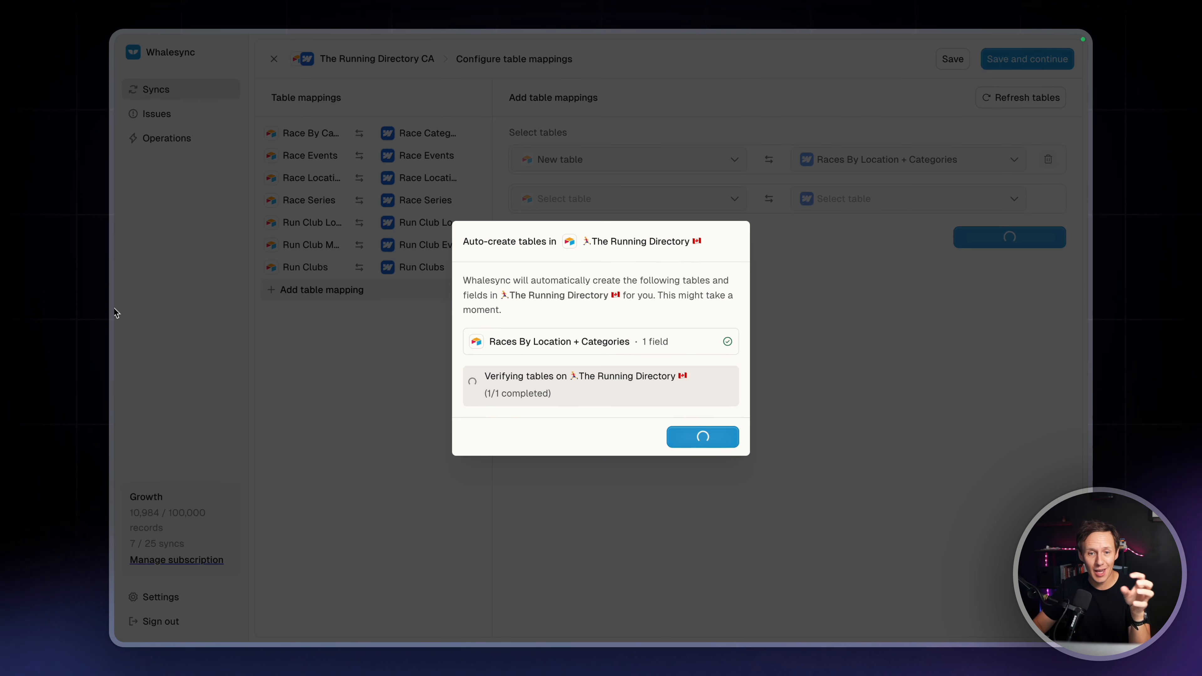
Switch to Airtable, open the Races By Location + Categories table and move it directly after Race Locations
{"action": "mouse_move", "coordinate": [115, 307]}
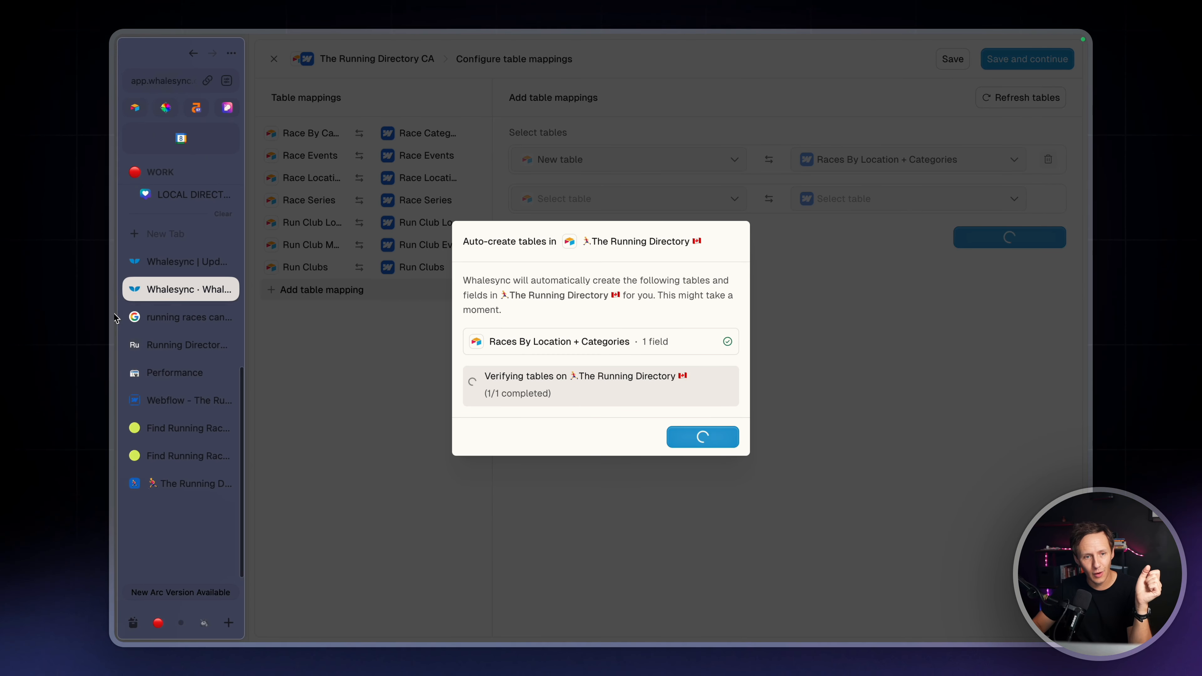
{"action": "left_click", "coordinate": [169, 483]}
{"action": "scroll", "coordinate": [500, 209], "scroll_direction": "right", "scroll_amount": 3}
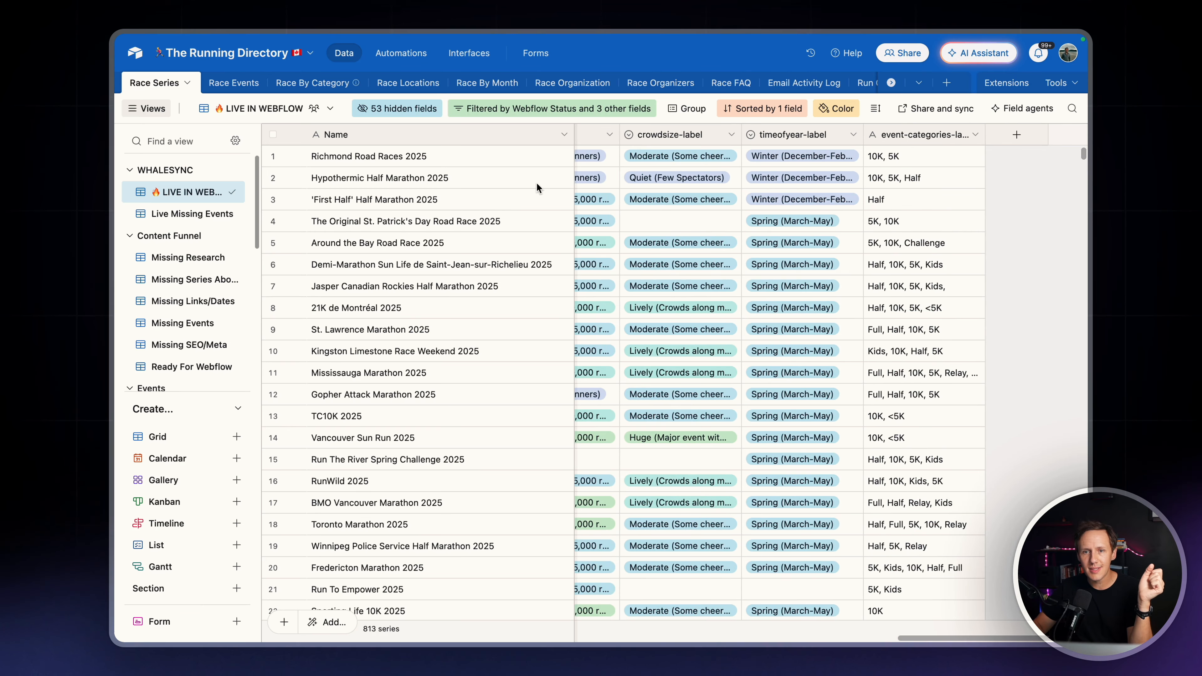
{"action": "scroll", "coordinate": [628, 85], "scroll_direction": "right", "scroll_amount": 5}
{"action": "left_click", "coordinate": [817, 83]}
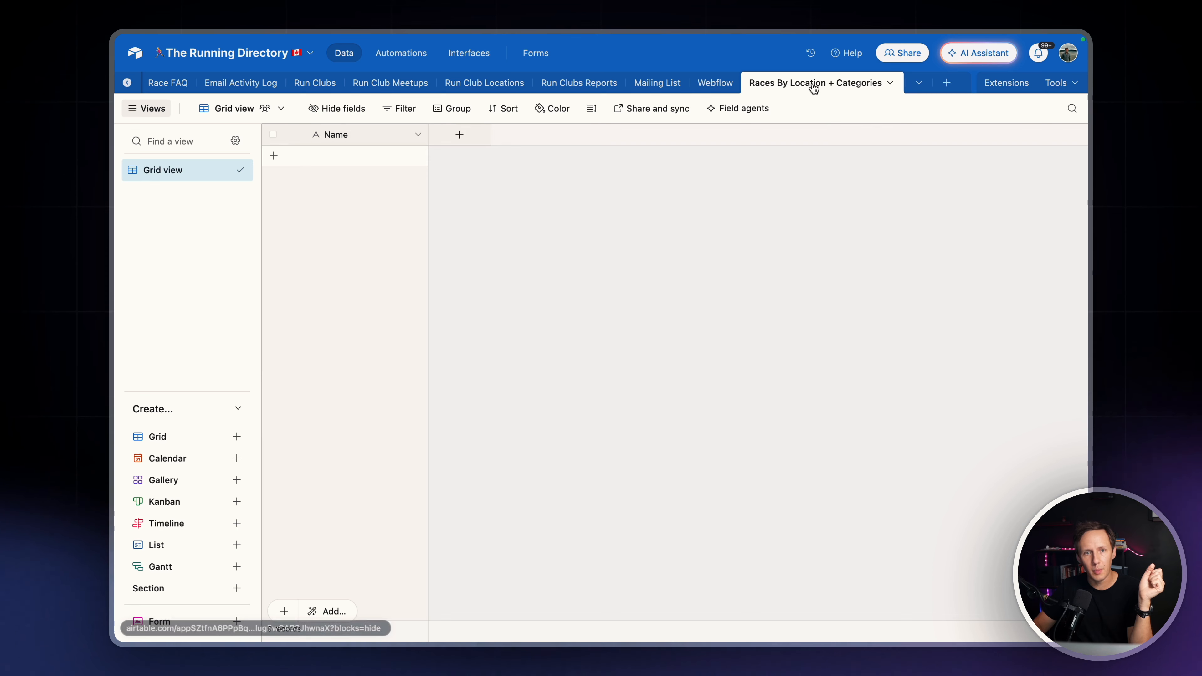
{"action": "left_click_drag", "start_coordinate": [816, 83], "coordinate": [210, 84]}
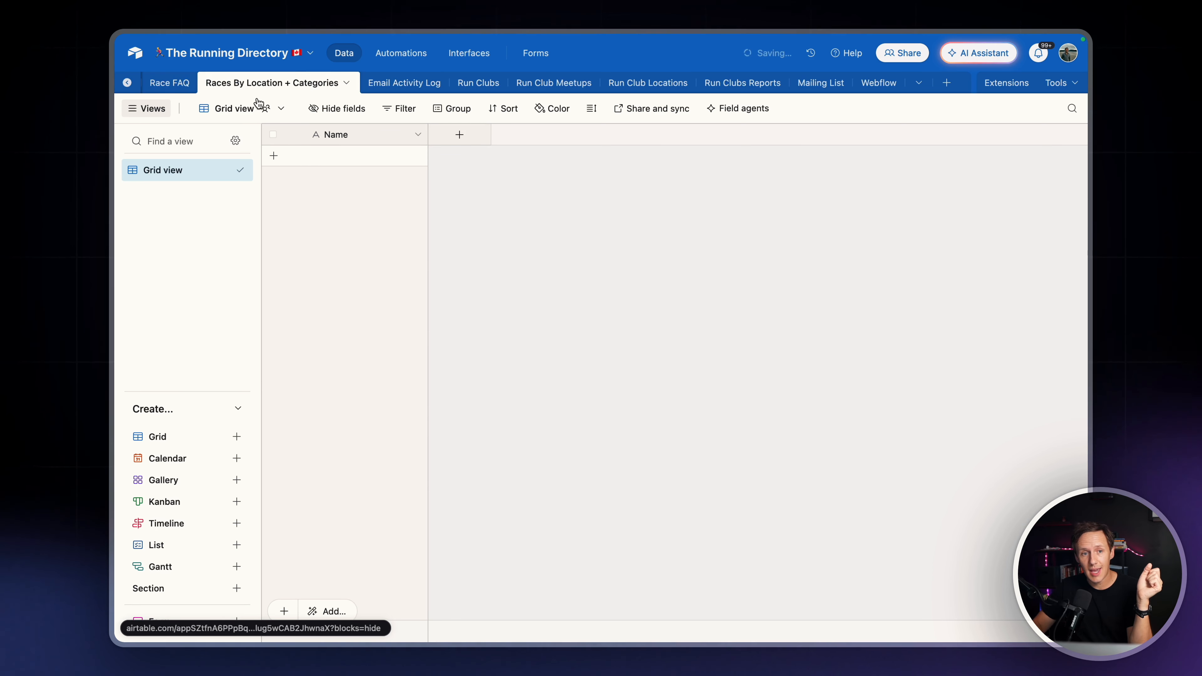
{"action": "scroll", "coordinate": [365, 90], "scroll_direction": "left", "scroll_amount": 5}
{"action": "left_click_drag", "start_coordinate": [556, 89], "coordinate": [411, 84]}
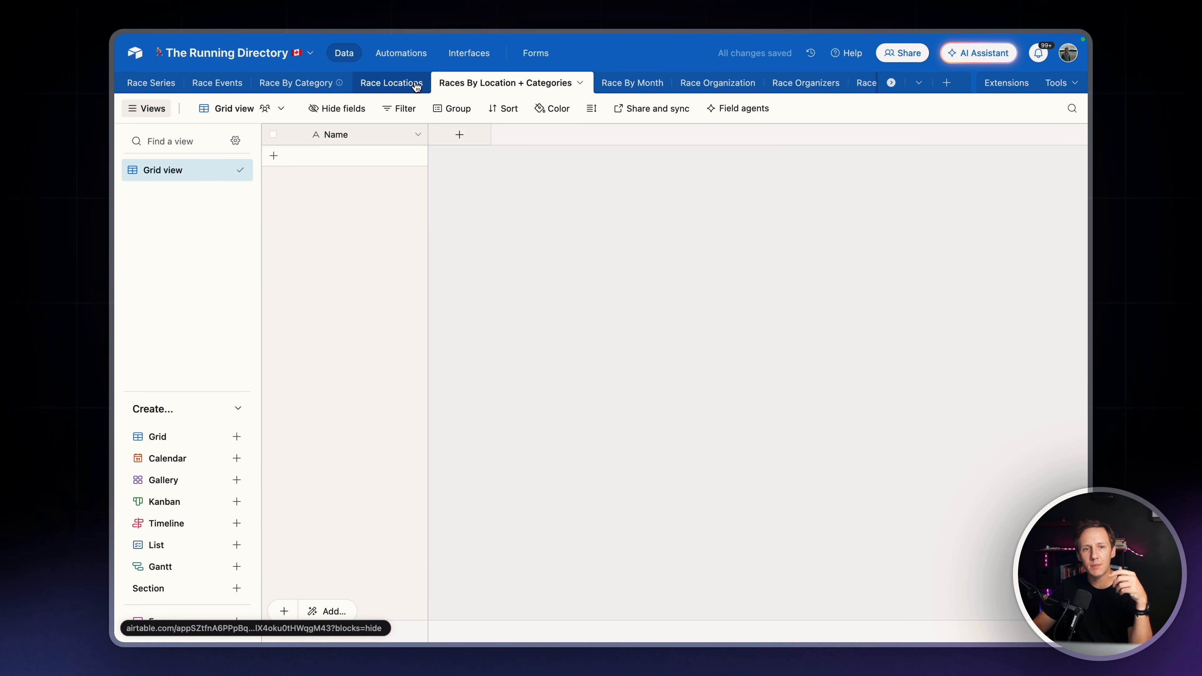
Return to Whalesync and review the Webflow fields available to sync for Races By Location + Categories
{"action": "mouse_move", "coordinate": [114, 173]}
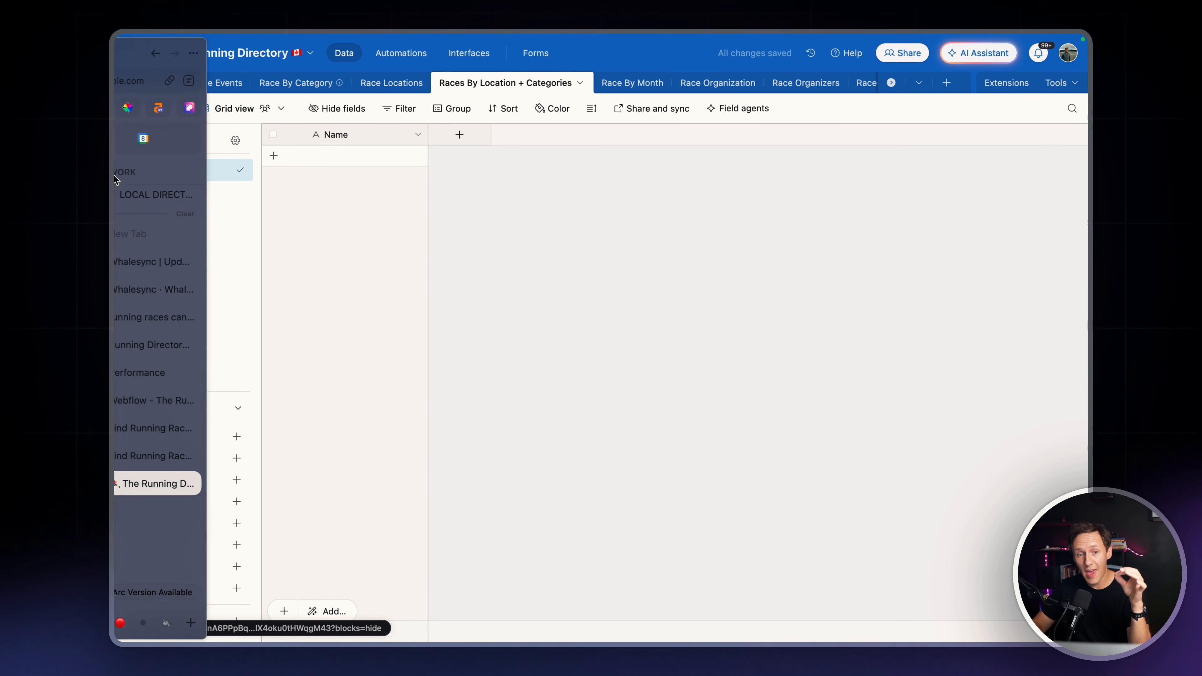
{"action": "left_click", "coordinate": [167, 298]}
{"action": "left_click", "coordinate": [712, 404]}
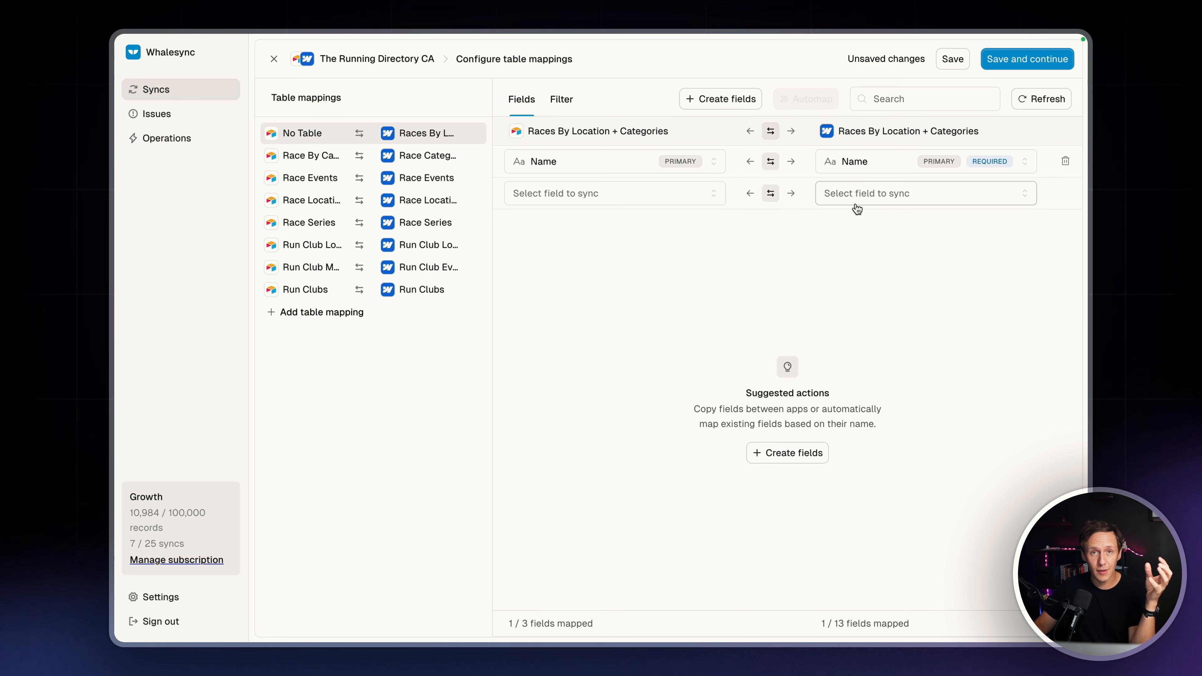
{"action": "left_click", "coordinate": [856, 203]}
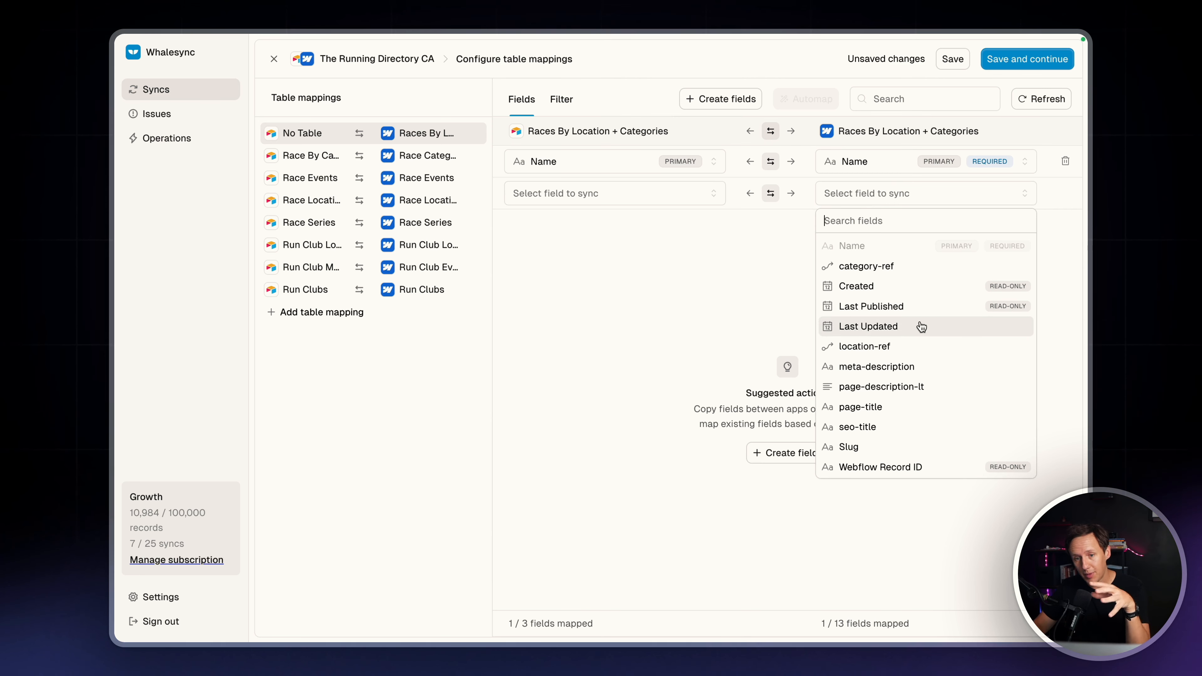
{"action": "left_click", "coordinate": [641, 288]}
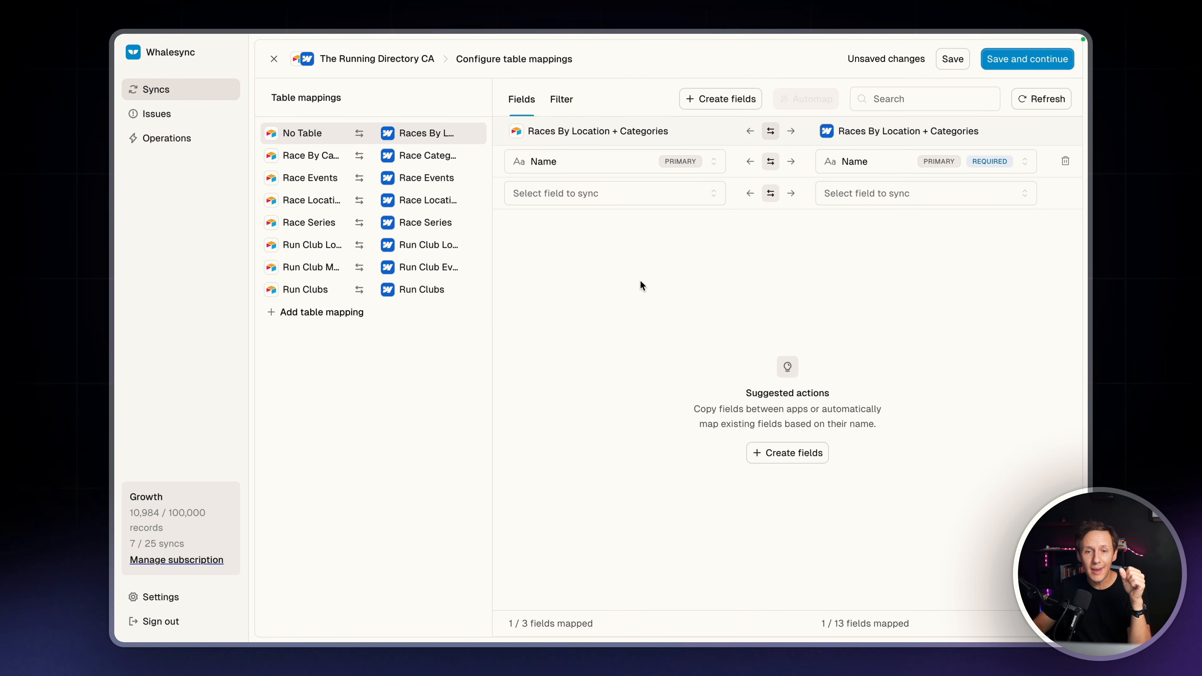
Copy all available fields except Last Updated from Webflow to the Airtable table
{"action": "left_click", "coordinate": [716, 100]}
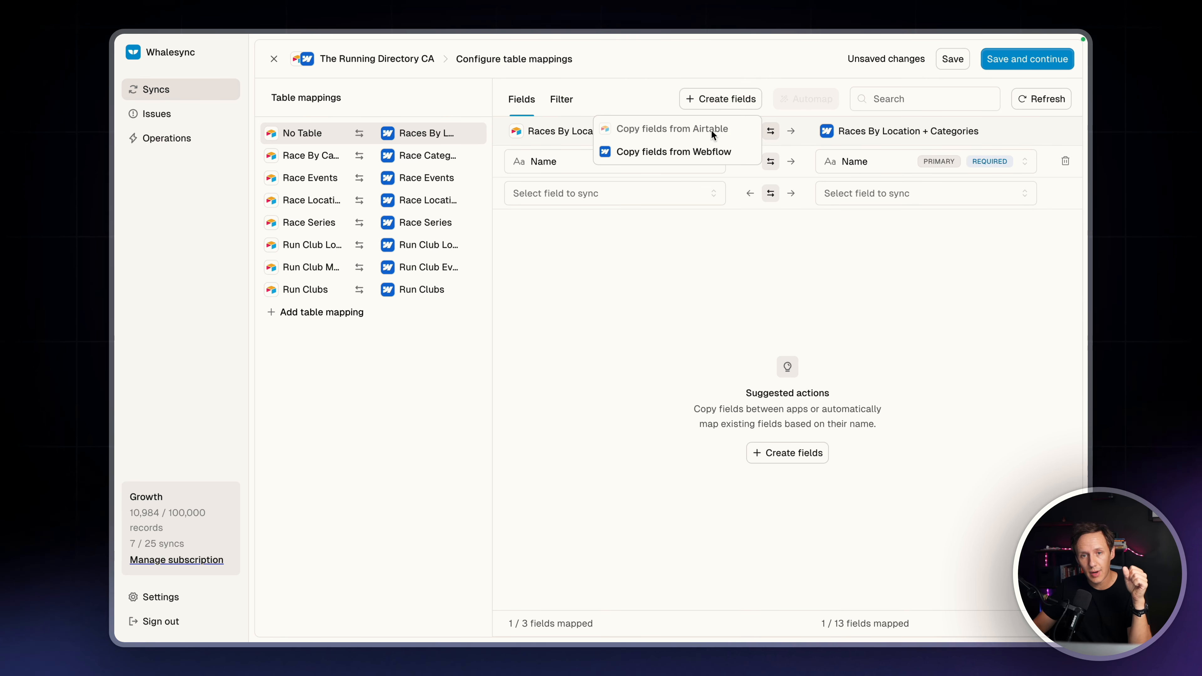
{"action": "left_click", "coordinate": [695, 151]}
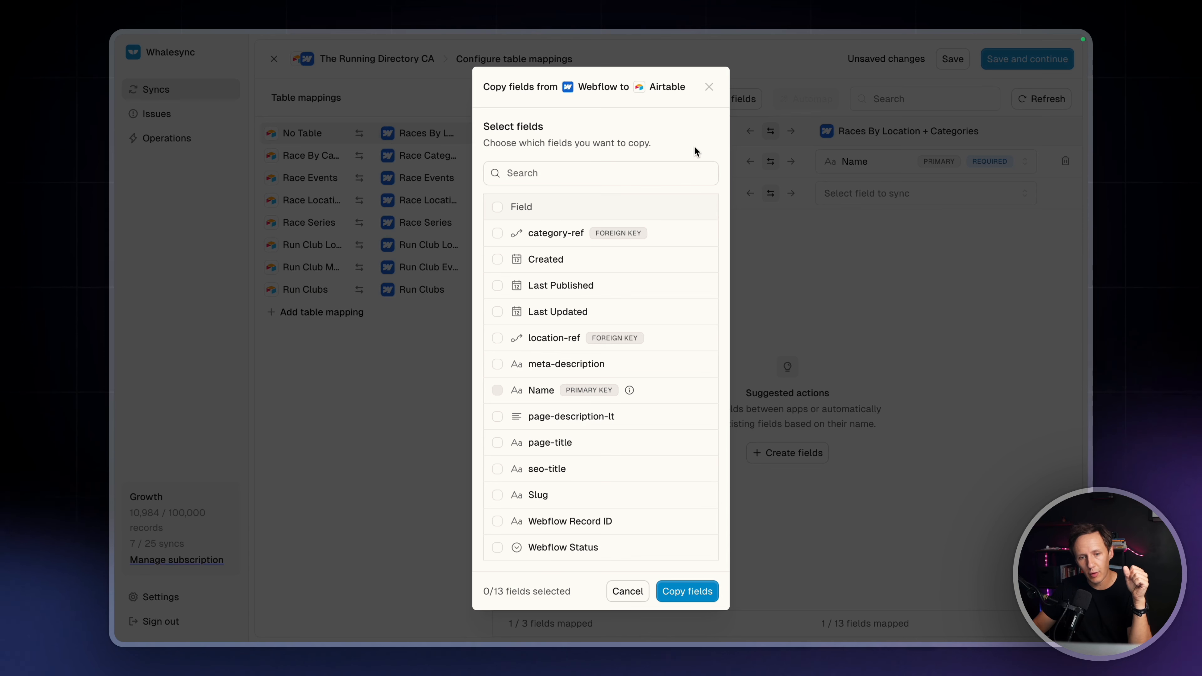
{"action": "left_click", "coordinate": [498, 209]}
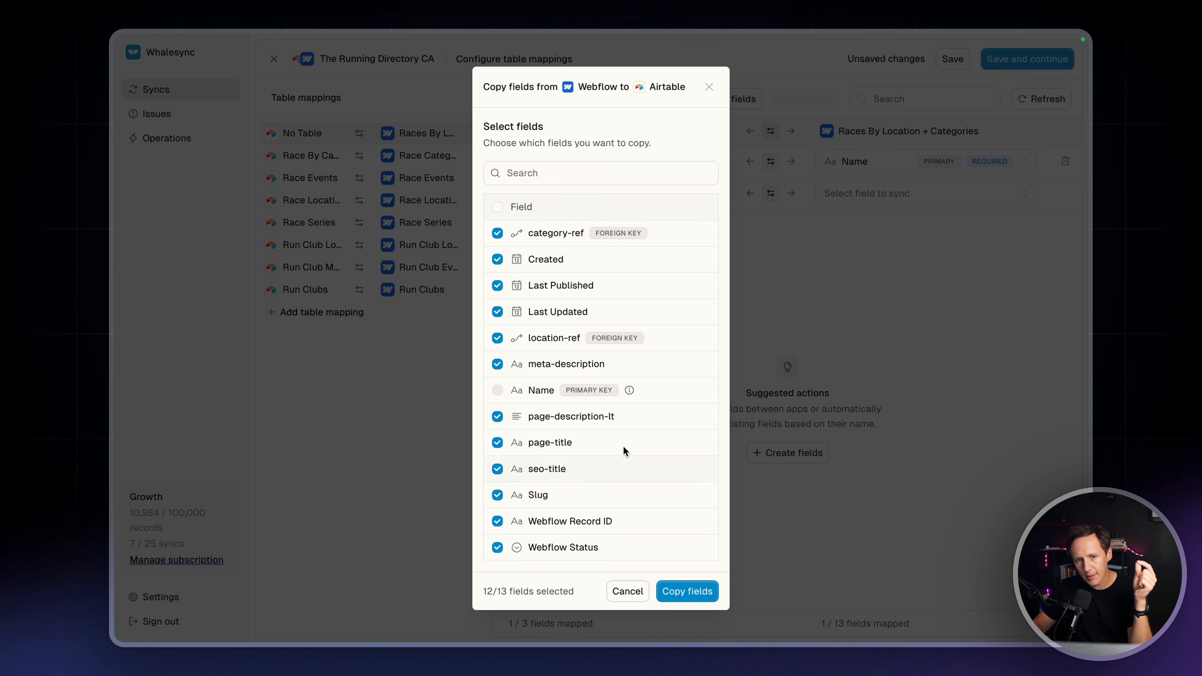
{"action": "left_click", "coordinate": [497, 312]}
{"action": "left_click", "coordinate": [497, 286]}
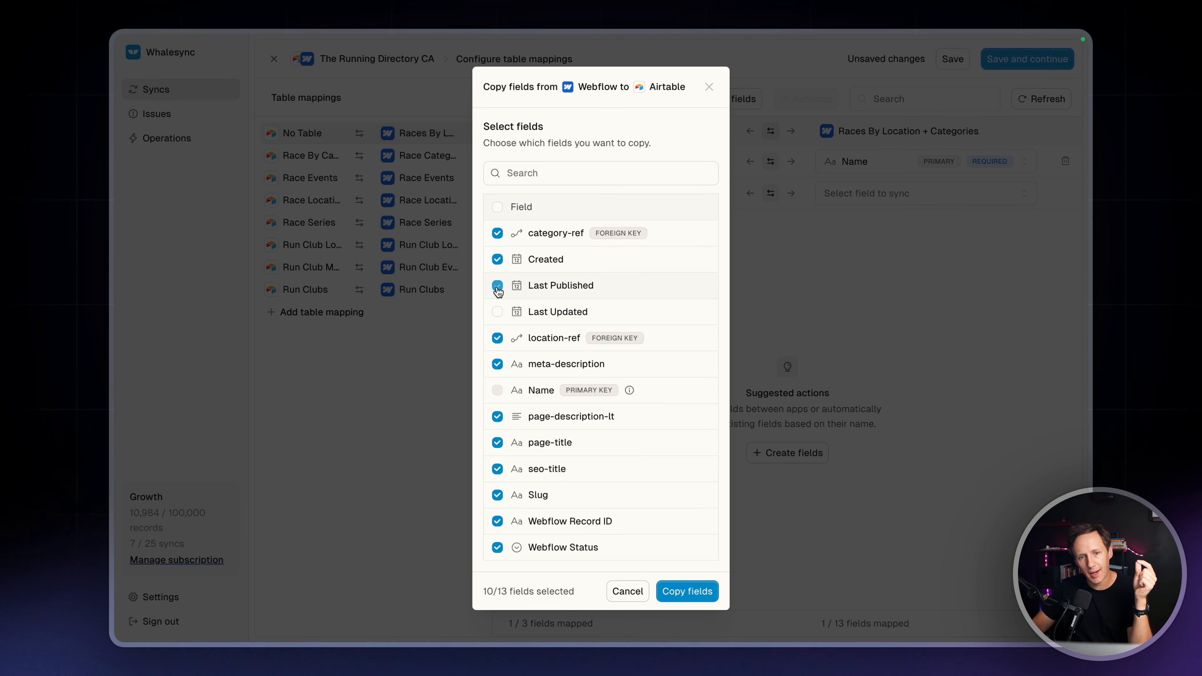
{"action": "left_click", "coordinate": [497, 260]}
{"action": "left_click", "coordinate": [497, 259]}
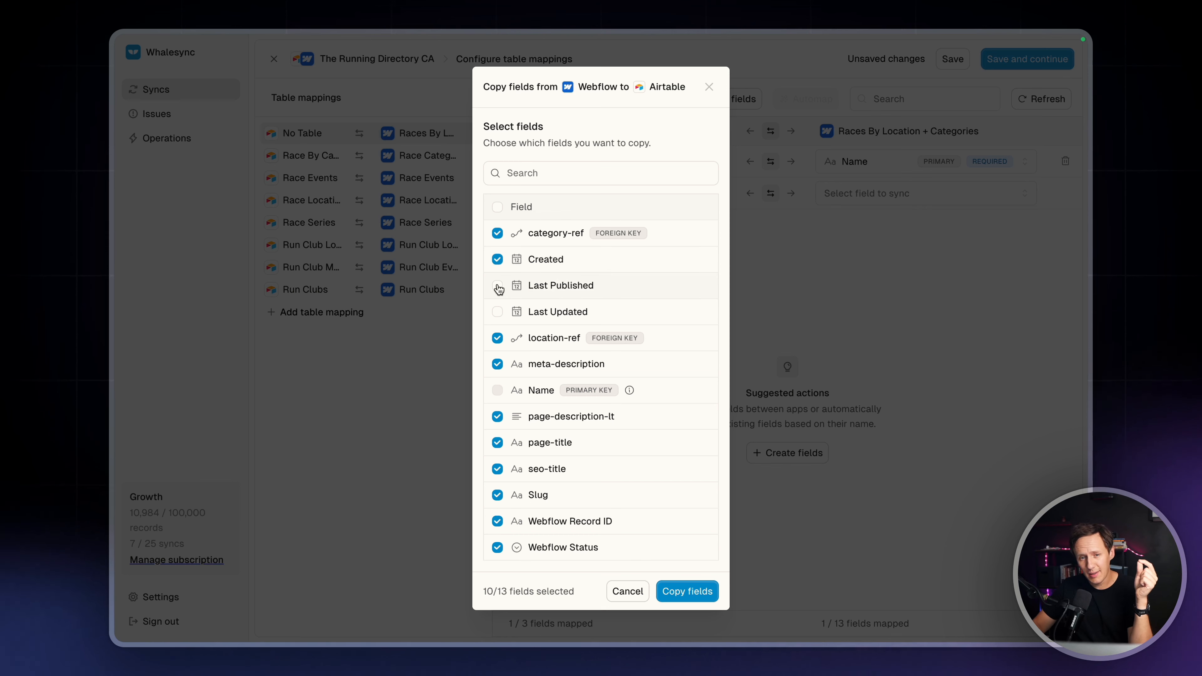
{"action": "left_click", "coordinate": [498, 285]}
{"action": "left_click", "coordinate": [701, 595]}
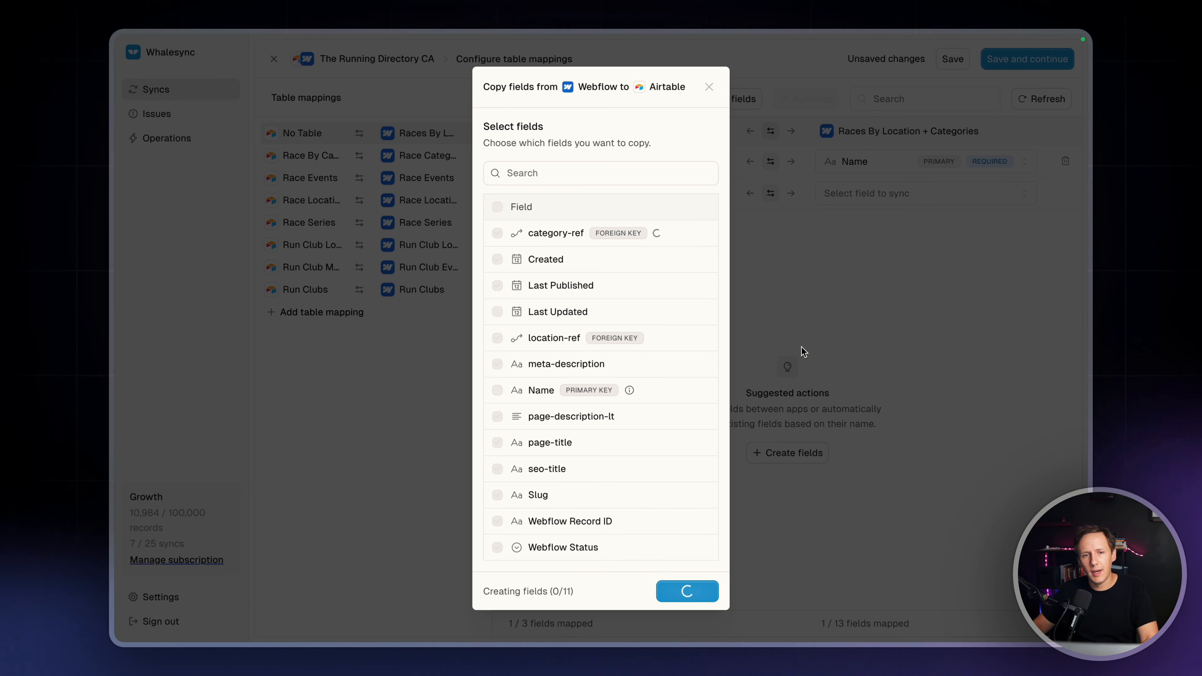
Look at the Airtable table and check the sync's overview and status options in Whalesync
{"action": "mouse_move", "coordinate": [116, 324]}
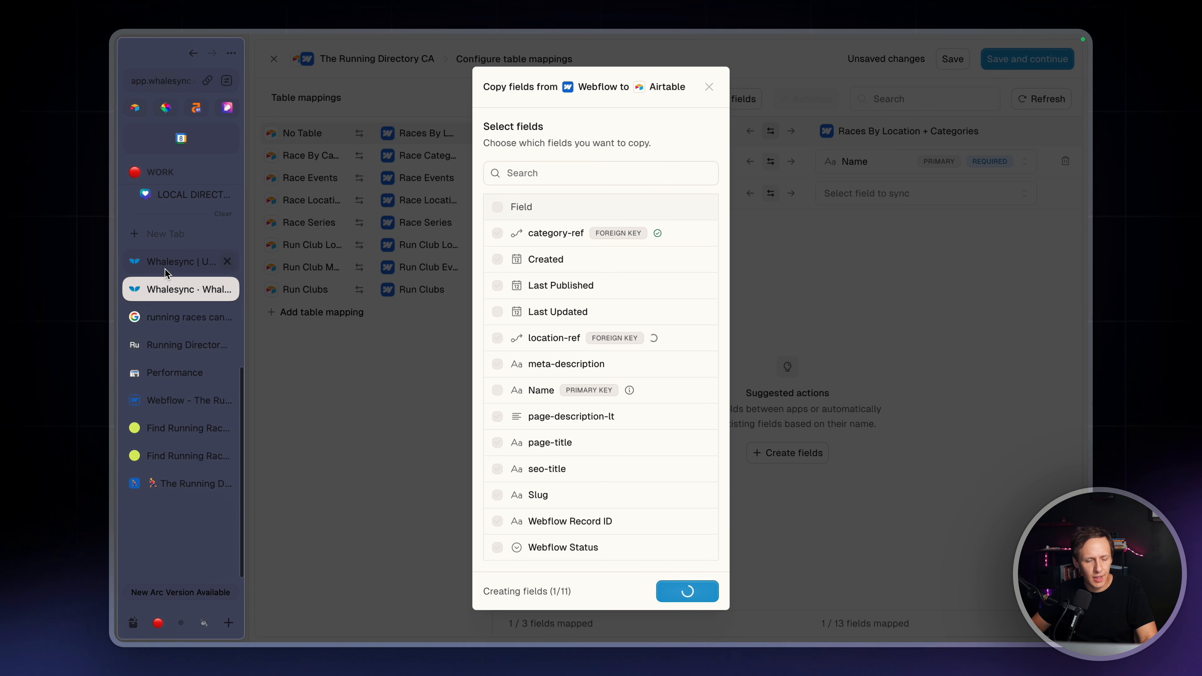
{"action": "left_click", "coordinate": [181, 485]}
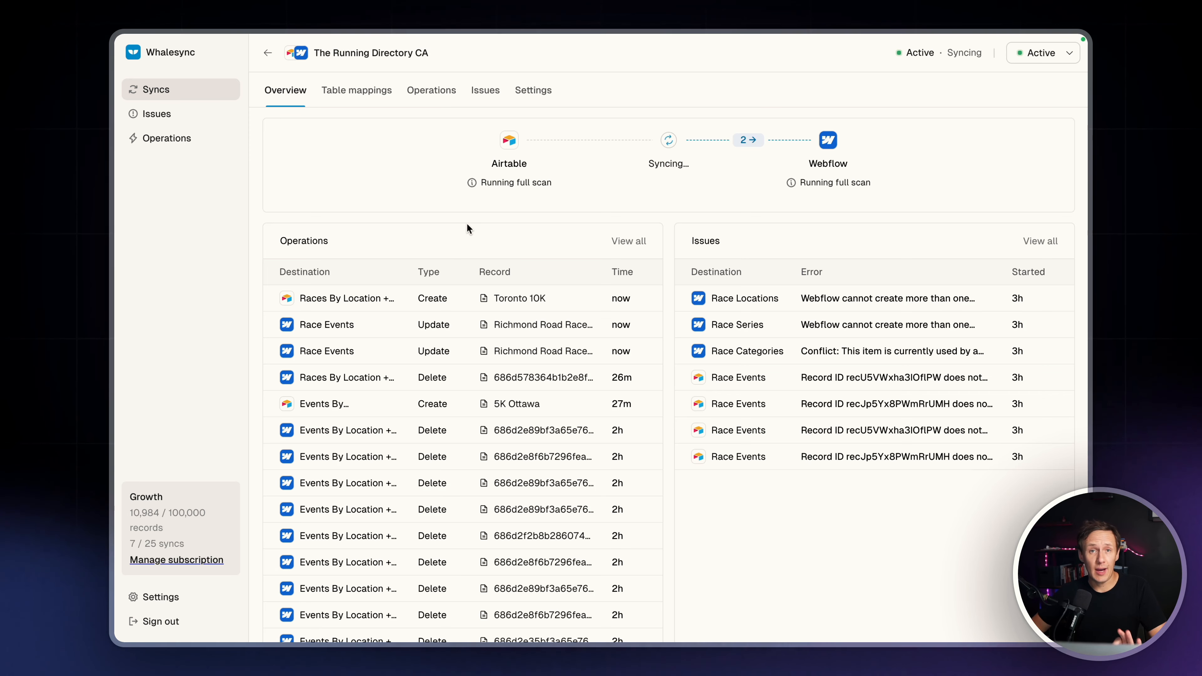
{"action": "left_click", "coordinate": [1040, 53]}
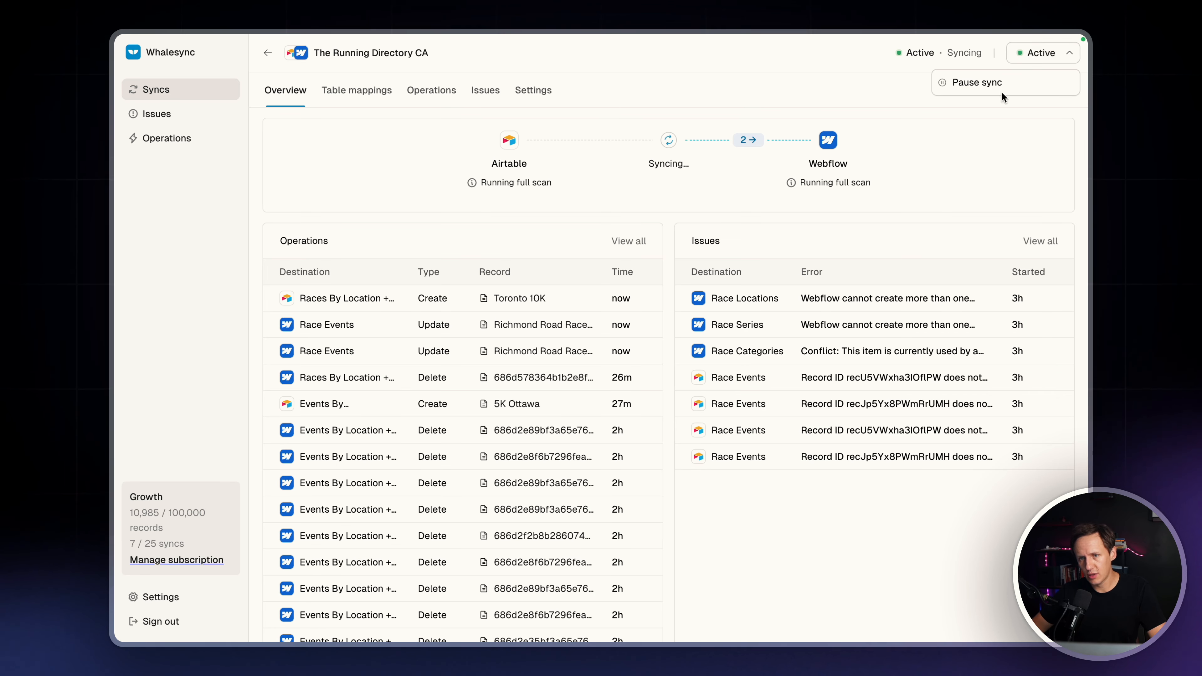
{"action": "left_click", "coordinate": [745, 193]}
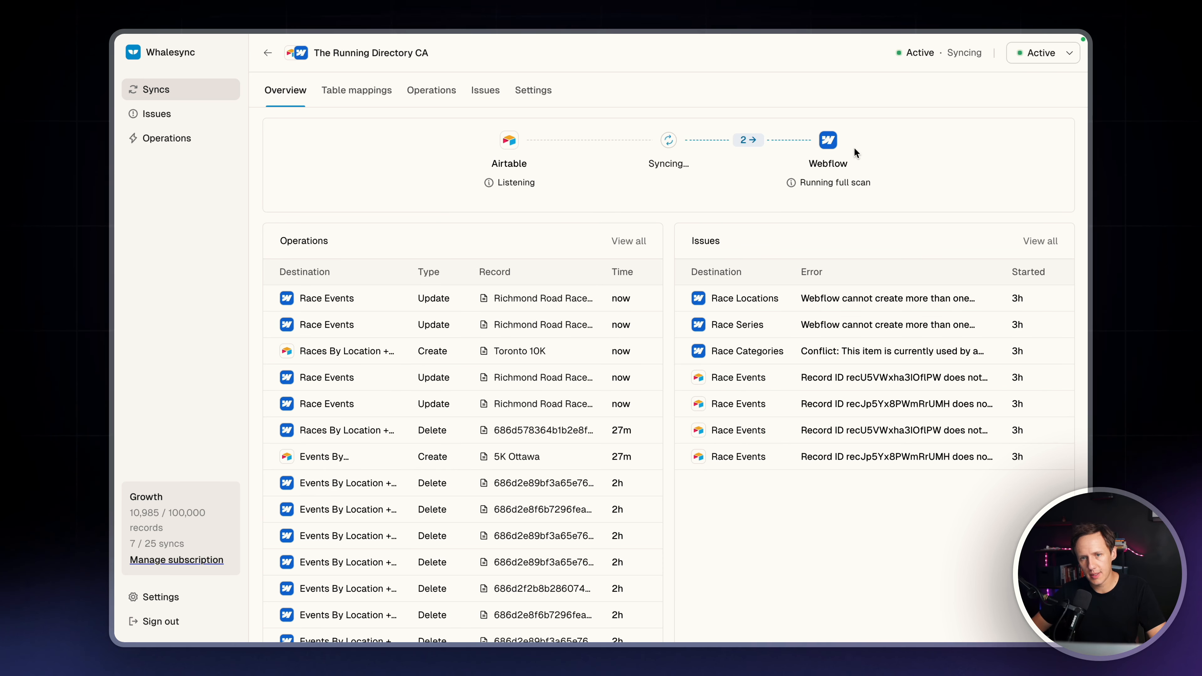
Review the synced Toronto 10K record in Airtable and compare it with its page in Webflow
{"action": "mouse_move", "coordinate": [114, 223]}
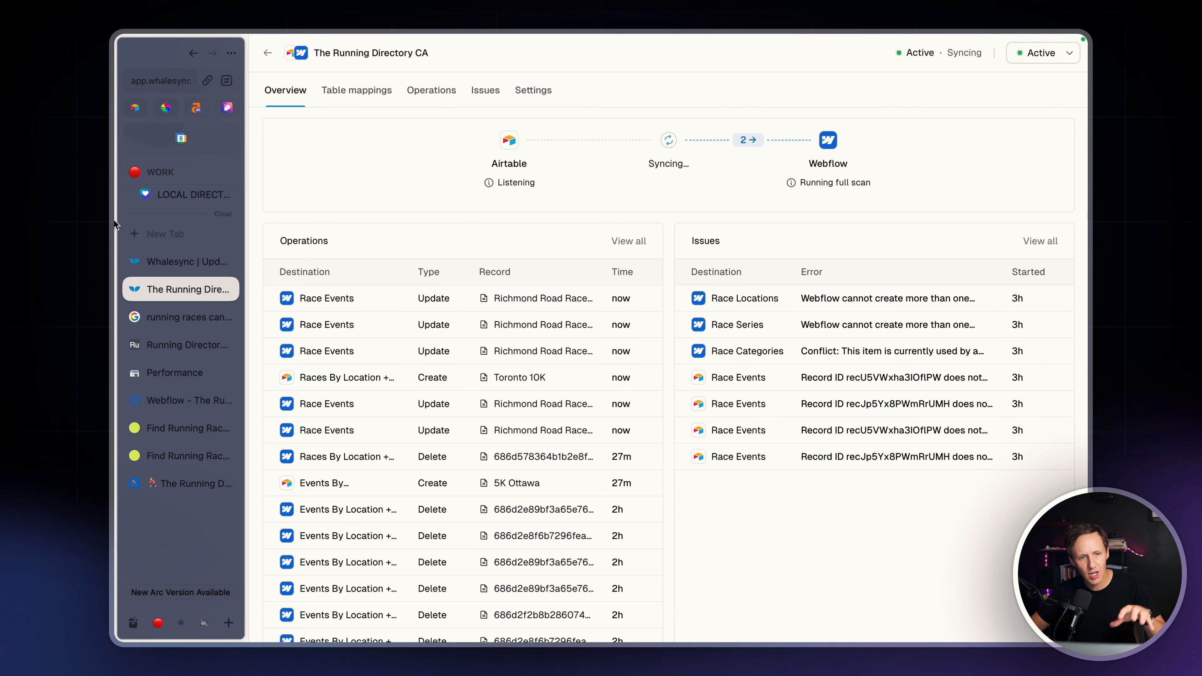
{"action": "left_click", "coordinate": [177, 487]}
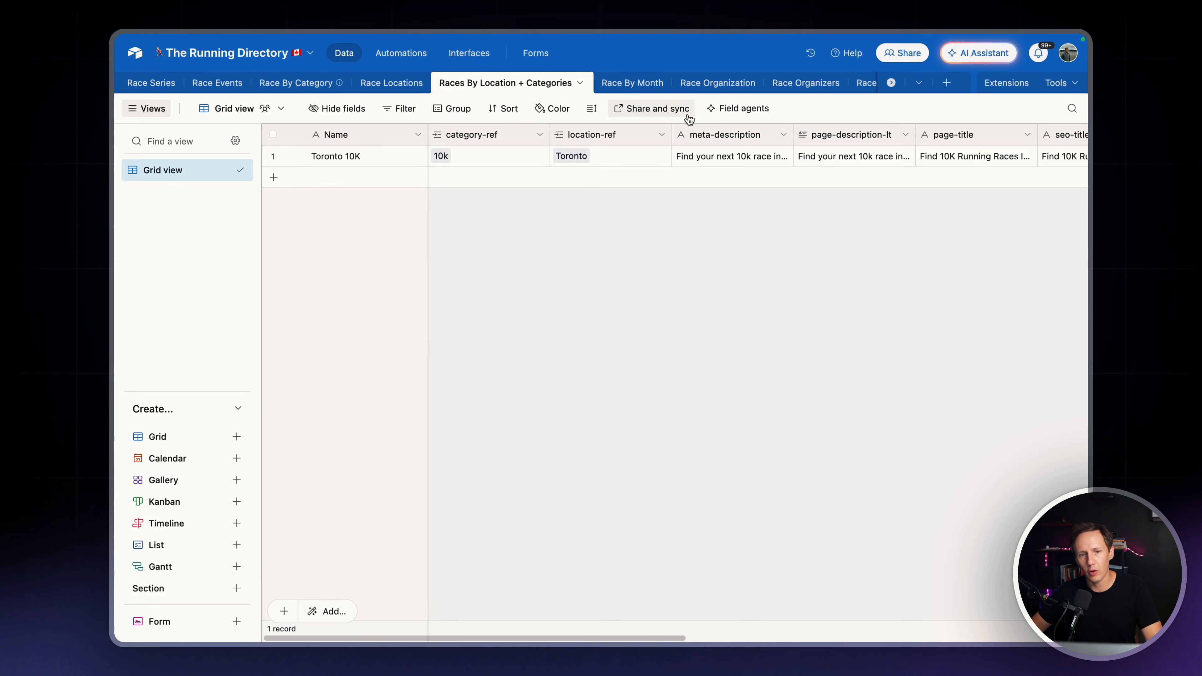
{"action": "left_click", "coordinate": [167, 405]}
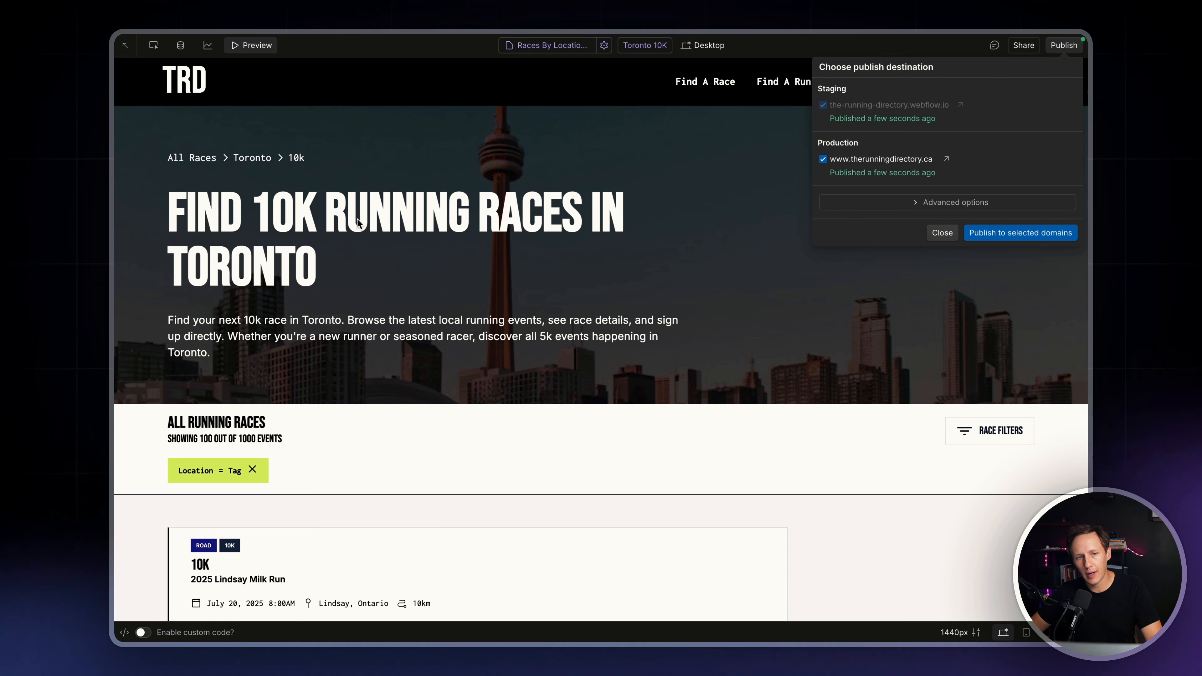
{"action": "mouse_move", "coordinate": [117, 277]}
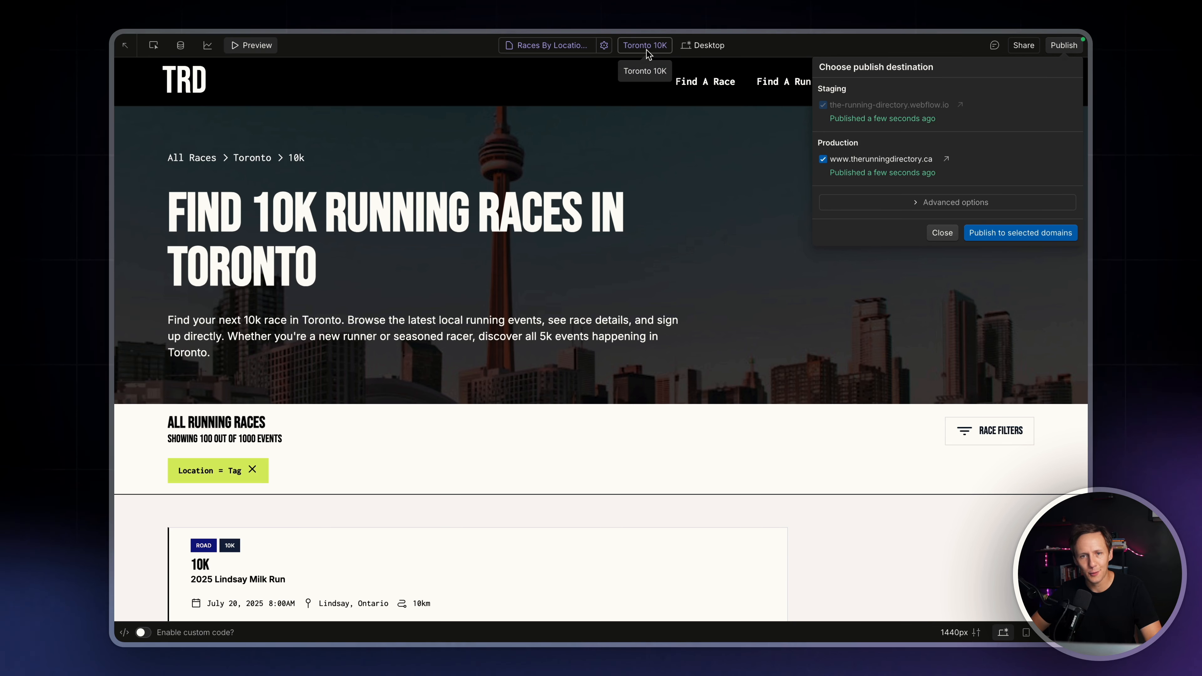
Switch back to Airtable and move the Webflow Status field directly after Name
{"action": "mouse_move", "coordinate": [113, 135]}
{"action": "left_click", "coordinate": [169, 485]}
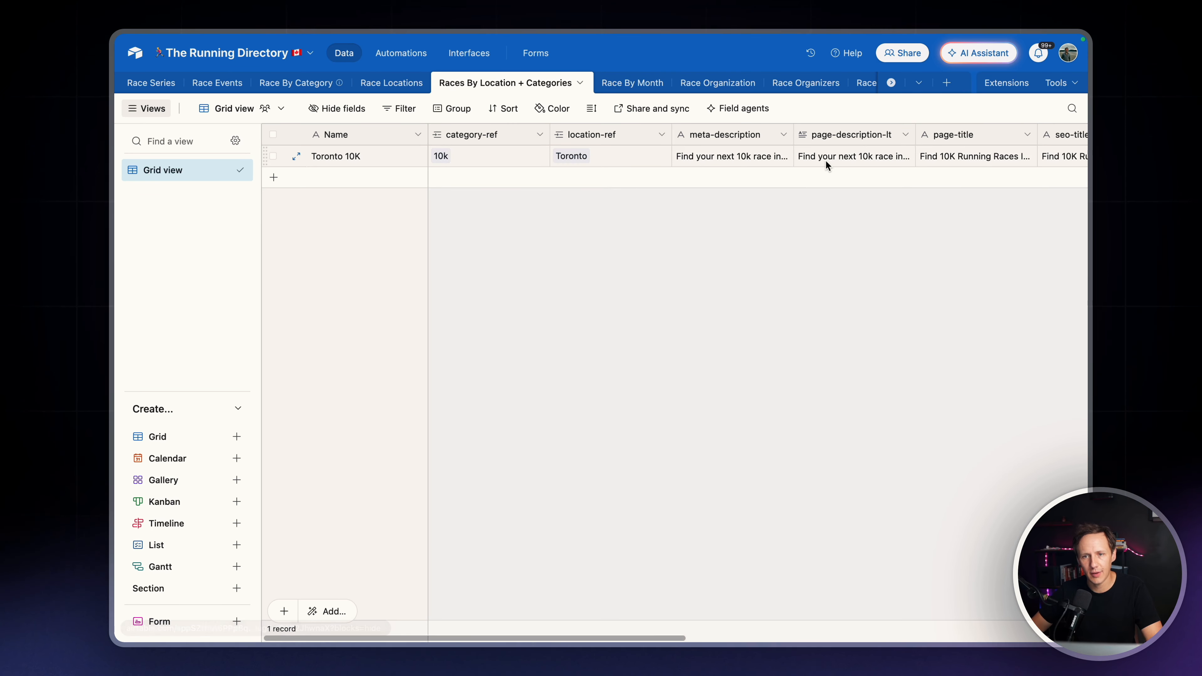
{"action": "scroll", "coordinate": [826, 160], "scroll_direction": "right", "scroll_amount": 10}
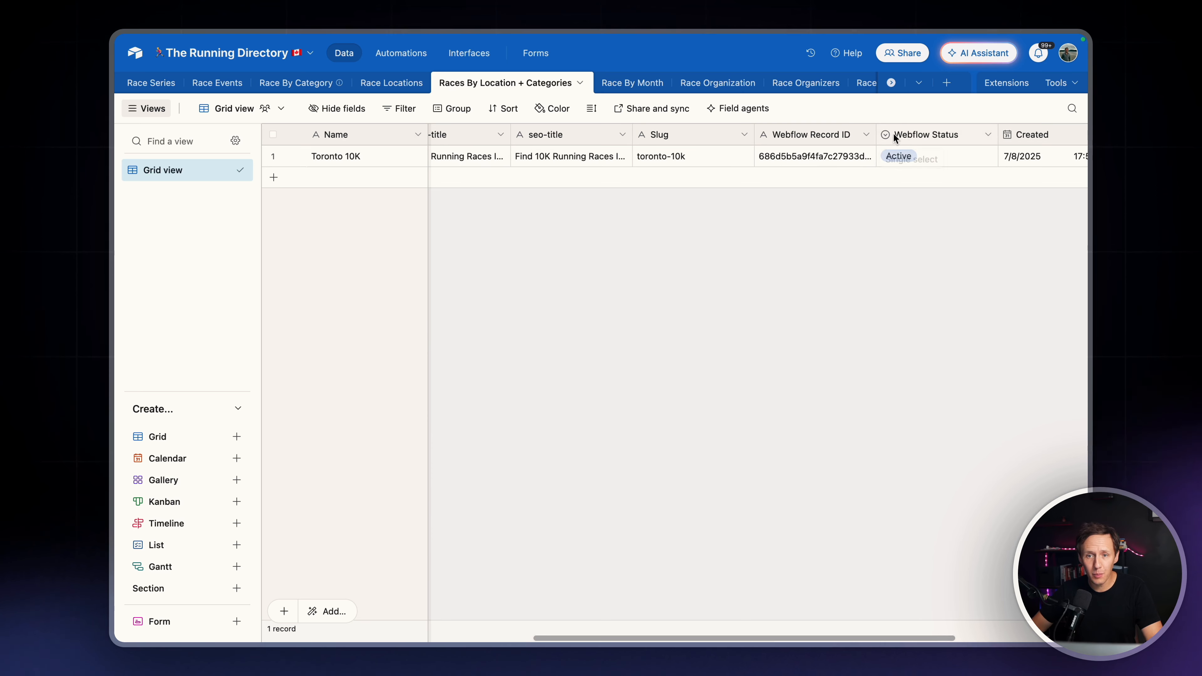
{"action": "left_click_drag", "start_coordinate": [895, 134], "coordinate": [428, 133]}
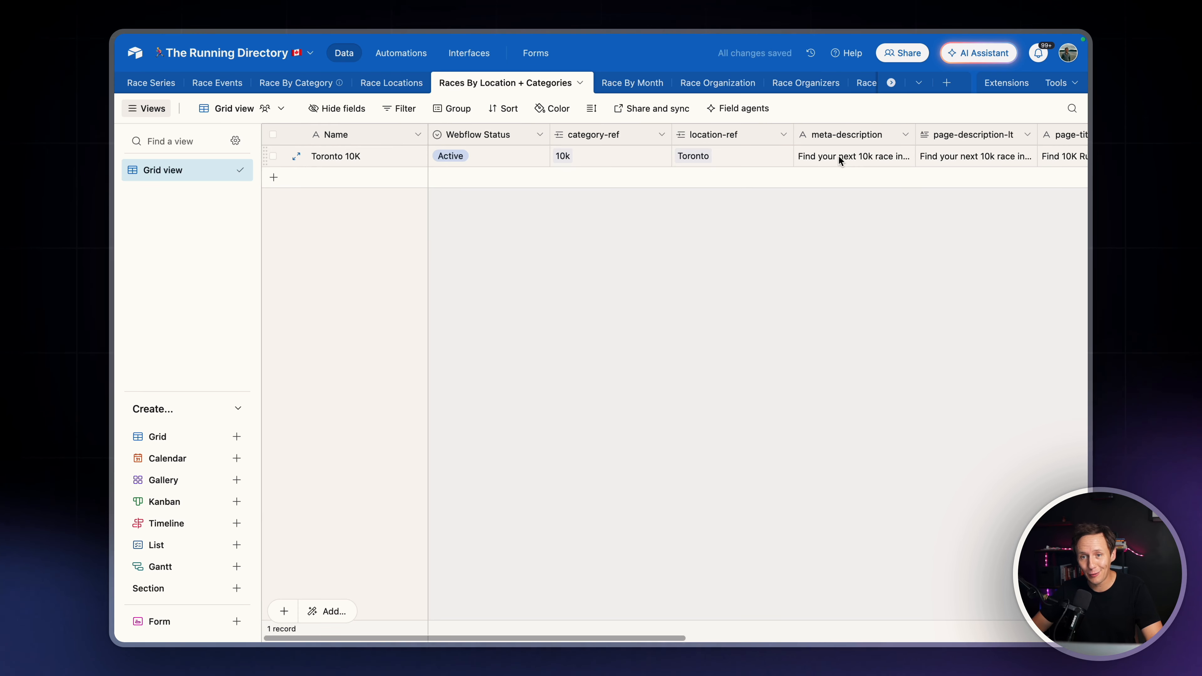
Set the Toronto 10K record's page-title to "Upcoming 10K Races In Toronto"
{"action": "scroll", "coordinate": [838, 156], "scroll_direction": "right", "scroll_amount": 5}
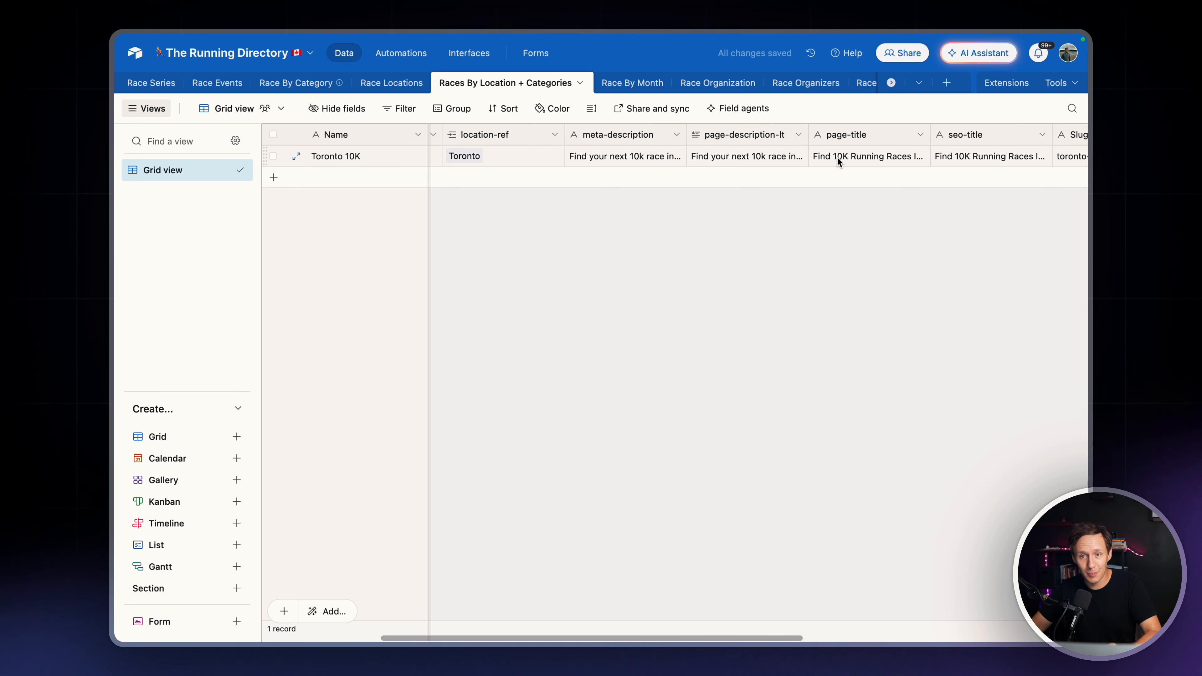
{"action": "left_click", "coordinate": [840, 157]}
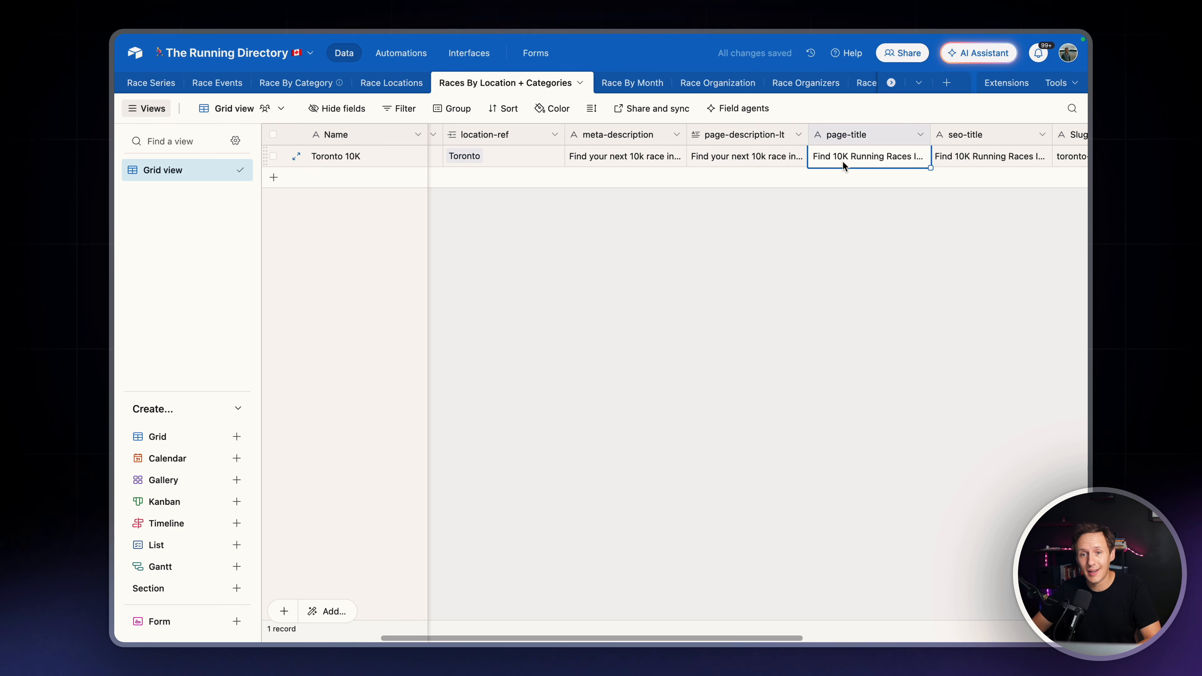
{"action": "left_click", "coordinate": [842, 161]}
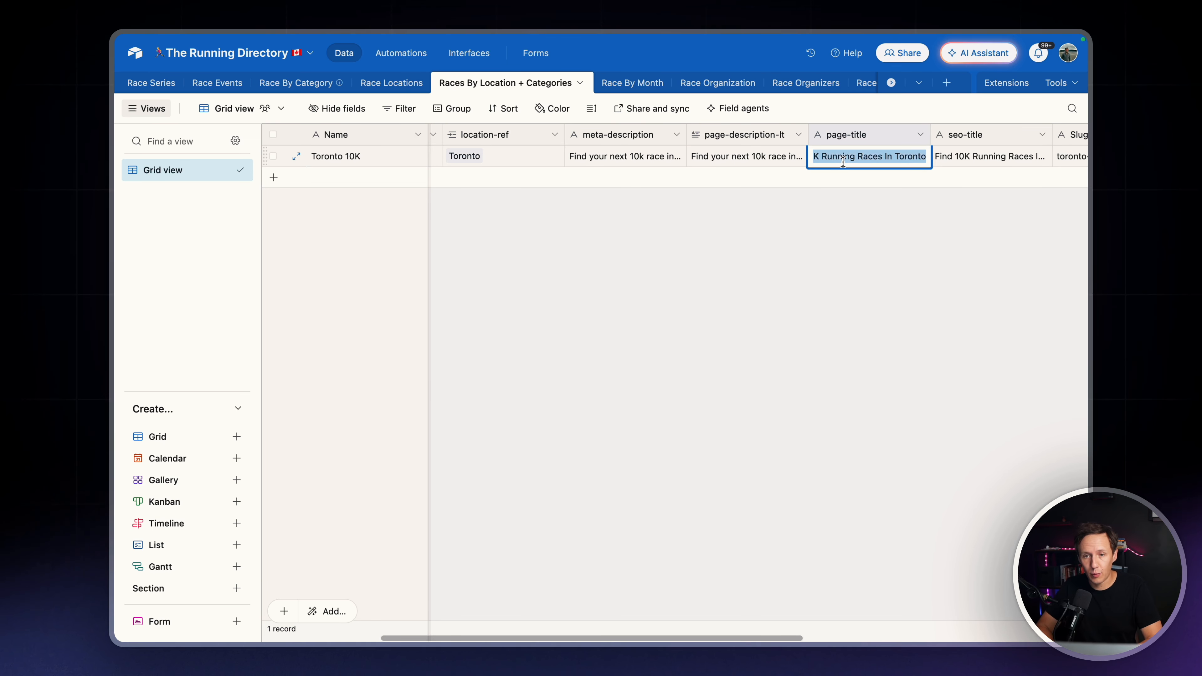
{"action": "type", "text": "U"}
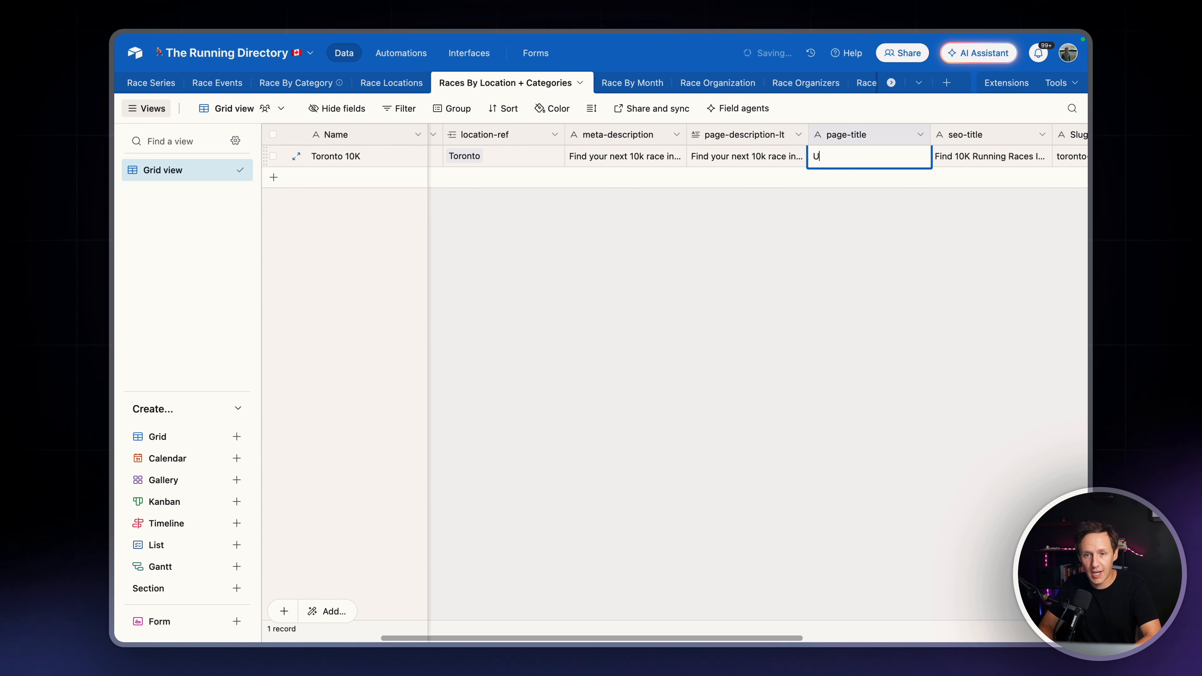
{"action": "type", "text": "pcoming 10K Races I"}
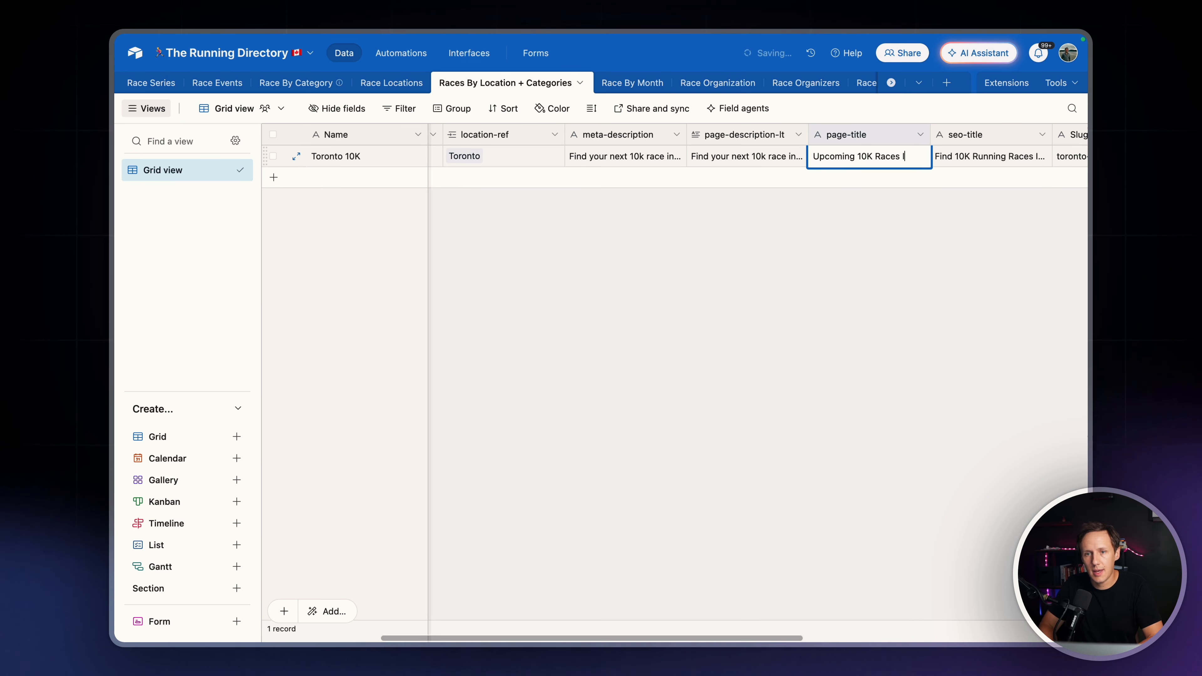
{"action": "type", "text": "n Toronto"}
{"action": "key", "text": "Return"}
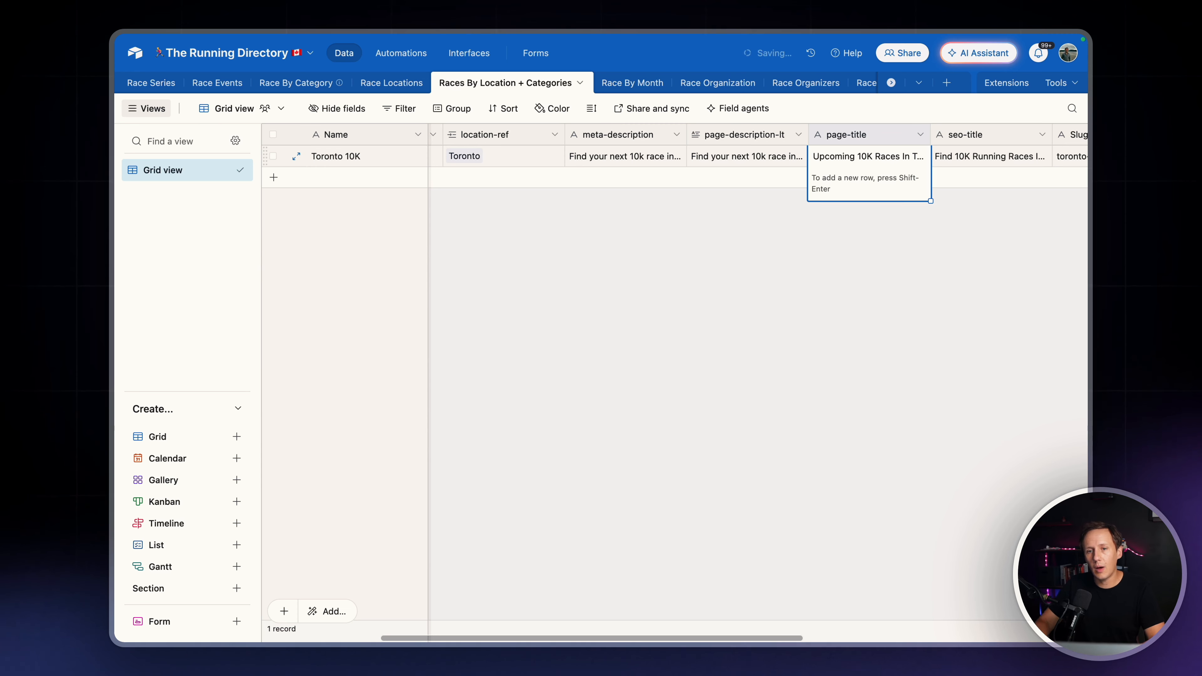
Switch to Whalesync and check the sync activity of The Running Directory CA
{"action": "mouse_move", "coordinate": [114, 261]}
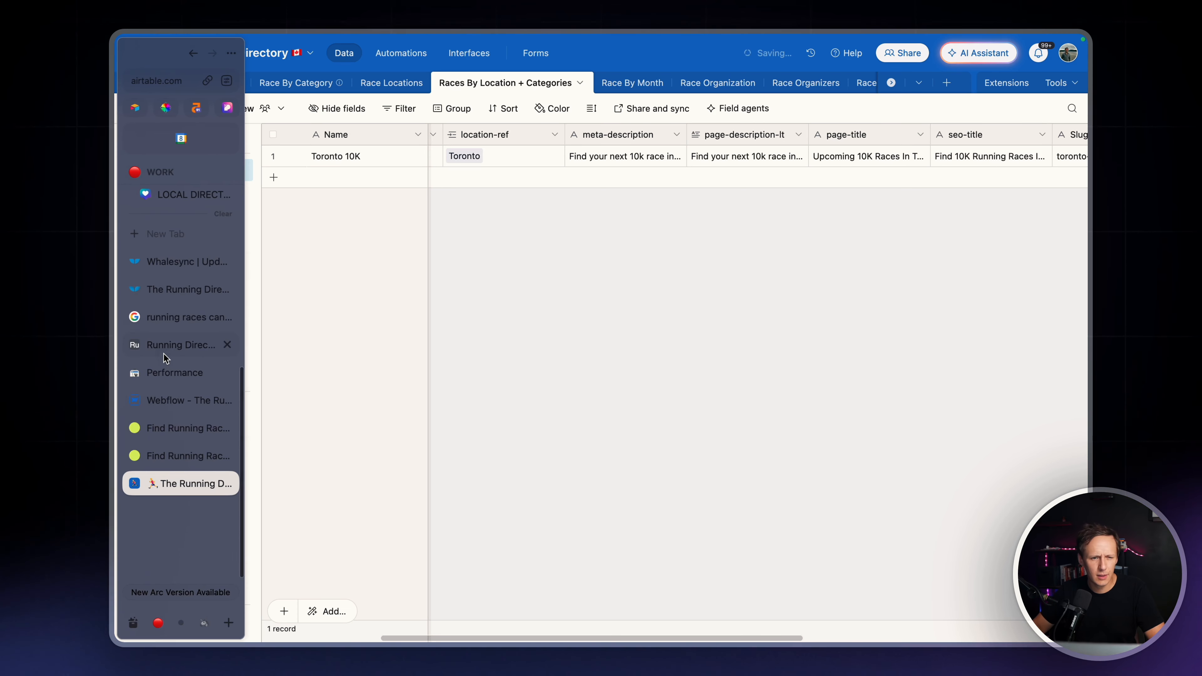
{"action": "left_click", "coordinate": [171, 263]}
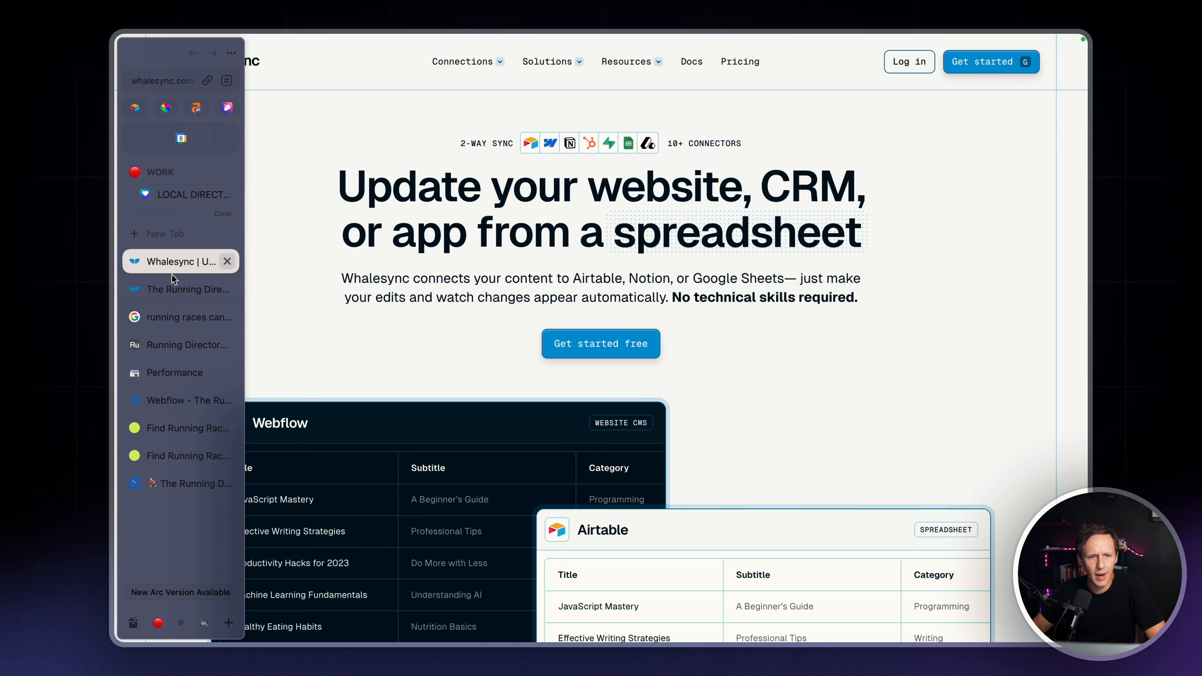
{"action": "left_click", "coordinate": [175, 289]}
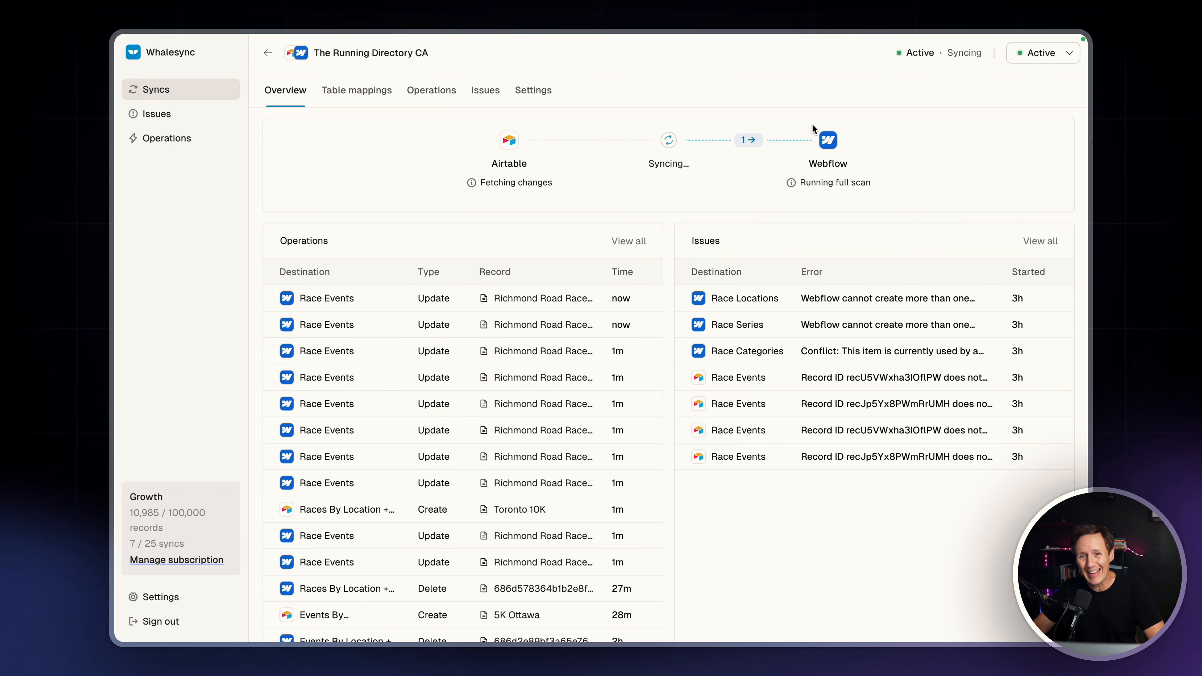
Switch to Webflow, refresh the CMS collections, and check the Toronto 10K item's page-title and its page preview
{"action": "mouse_move", "coordinate": [113, 210]}
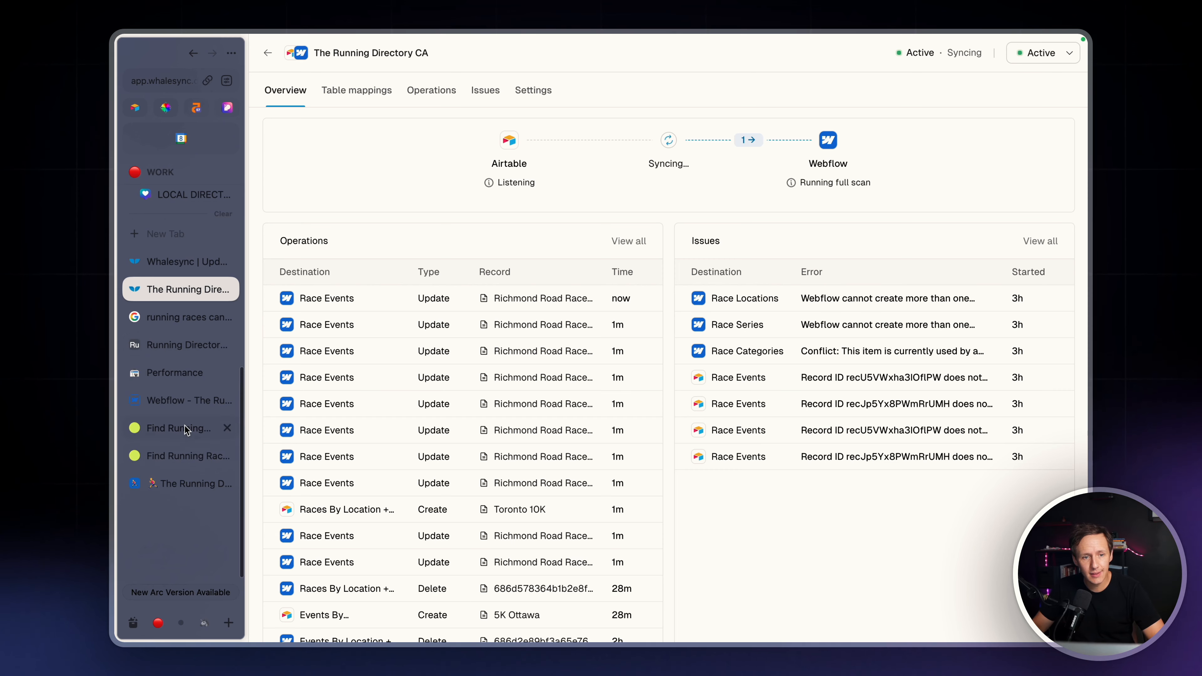
{"action": "left_click", "coordinate": [177, 402]}
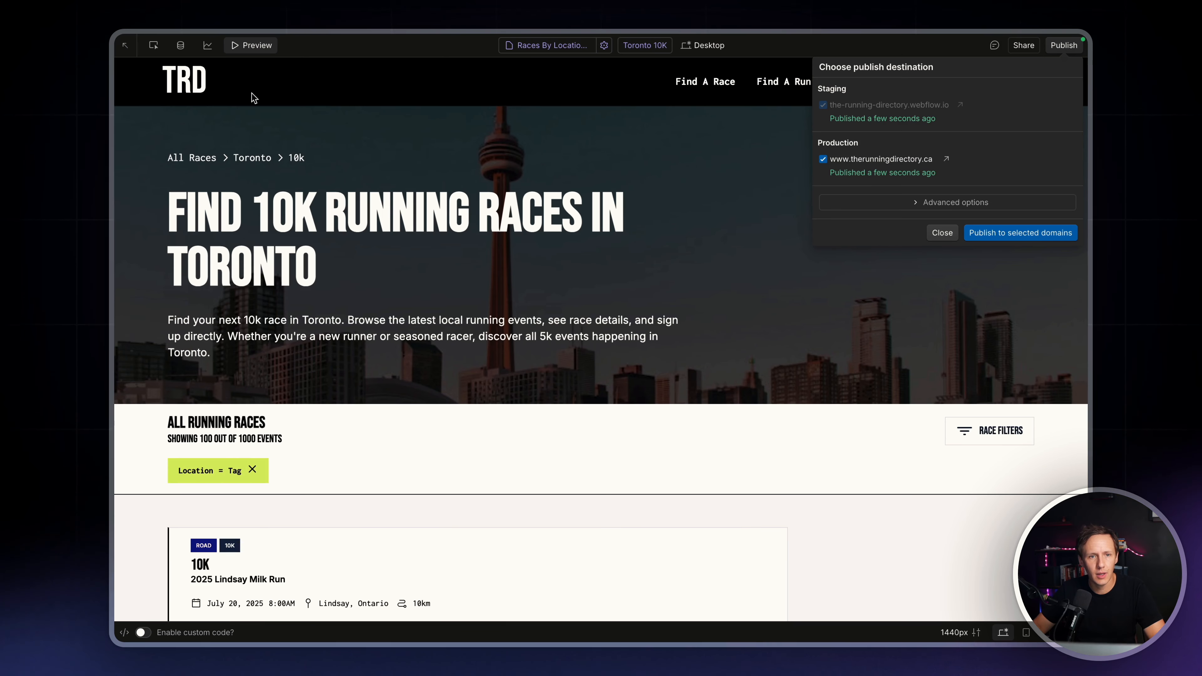
{"action": "left_click", "coordinate": [303, 229]}
{"action": "left_click", "coordinate": [255, 46]}
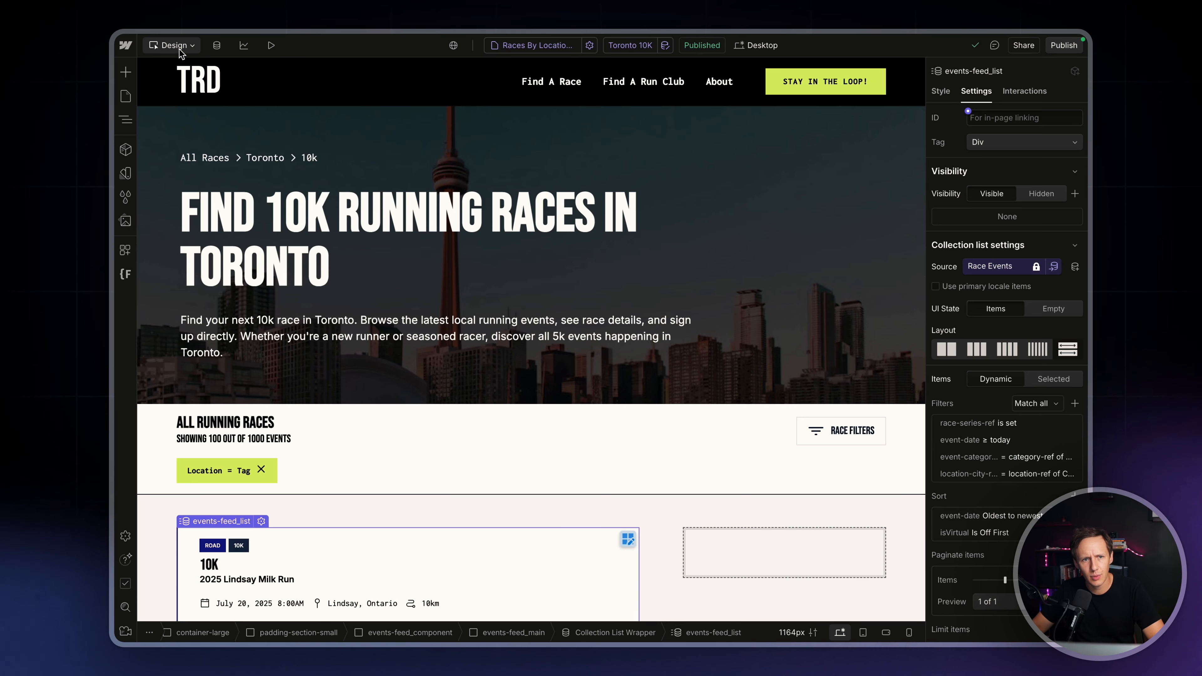
{"action": "left_click", "coordinate": [217, 46]}
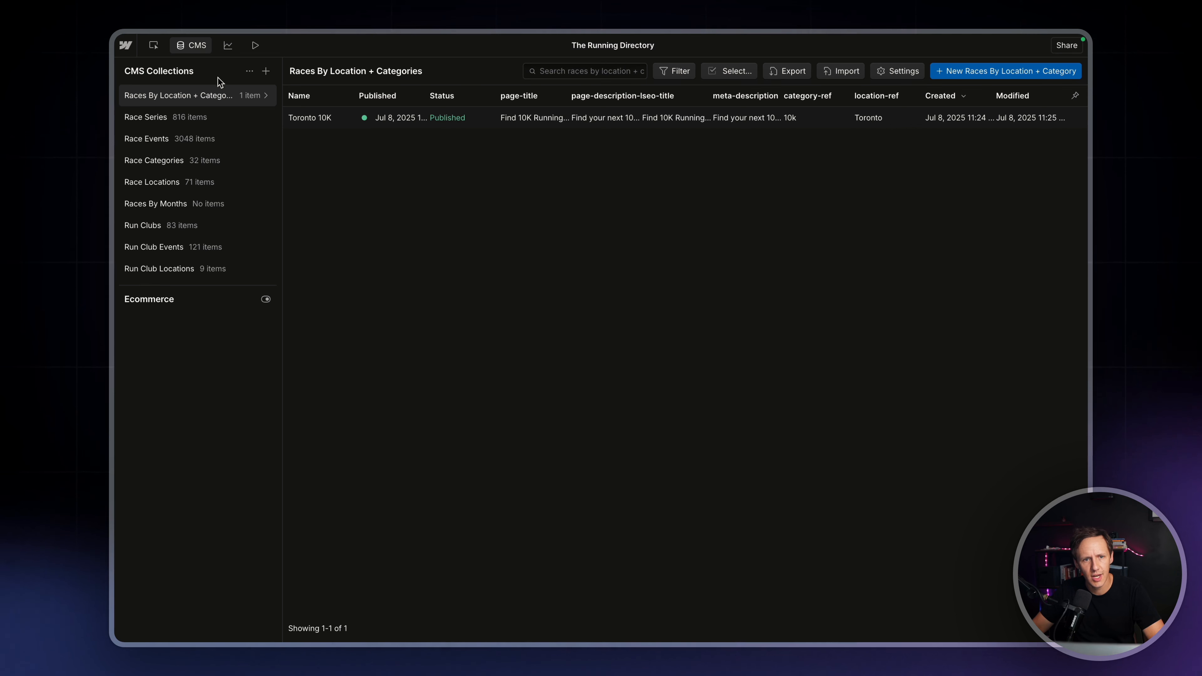
{"action": "left_click", "coordinate": [249, 71]}
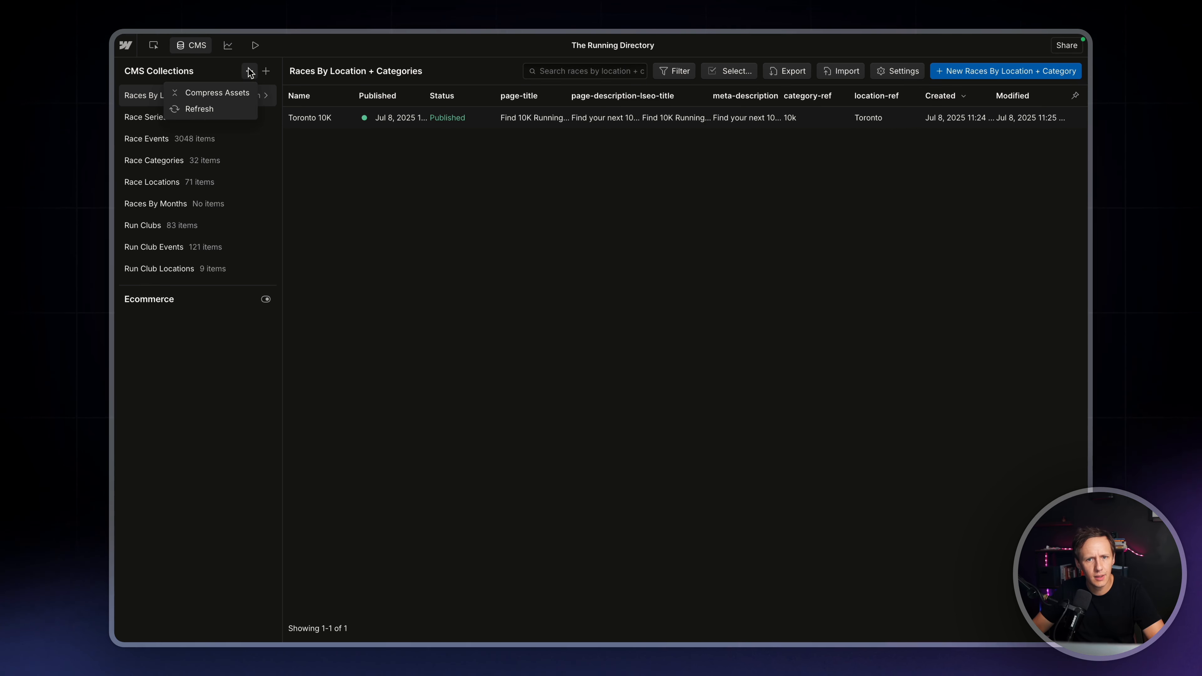
{"action": "left_click", "coordinate": [211, 111]}
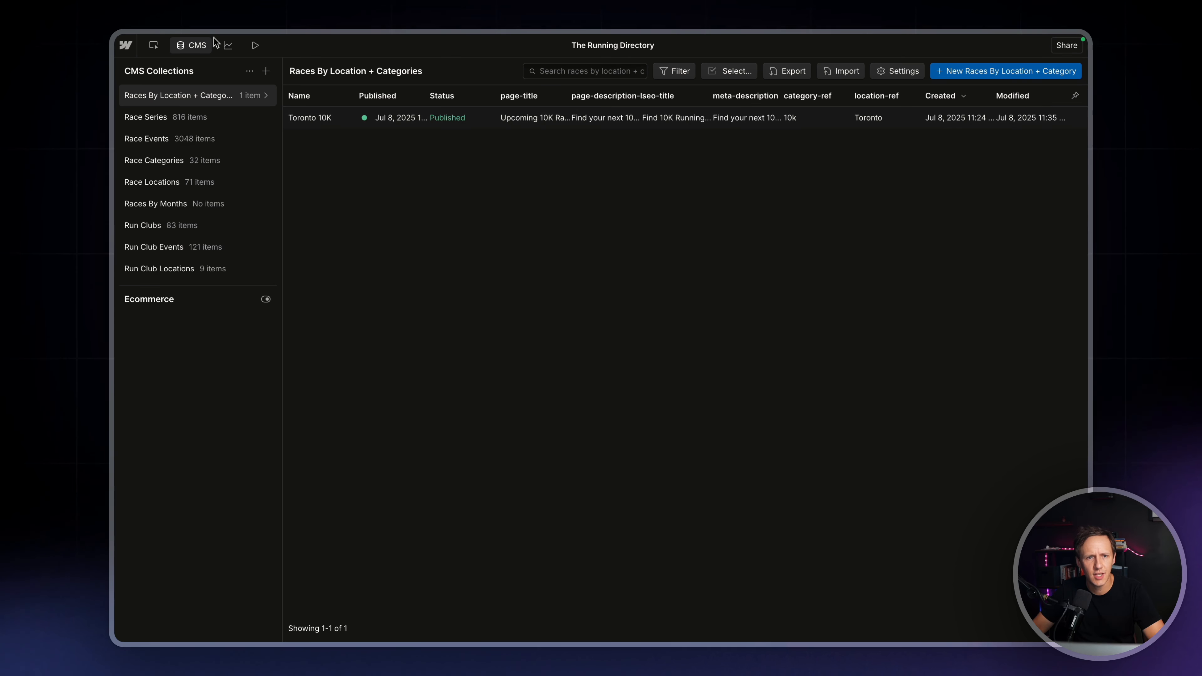
{"action": "left_click", "coordinate": [252, 48]}
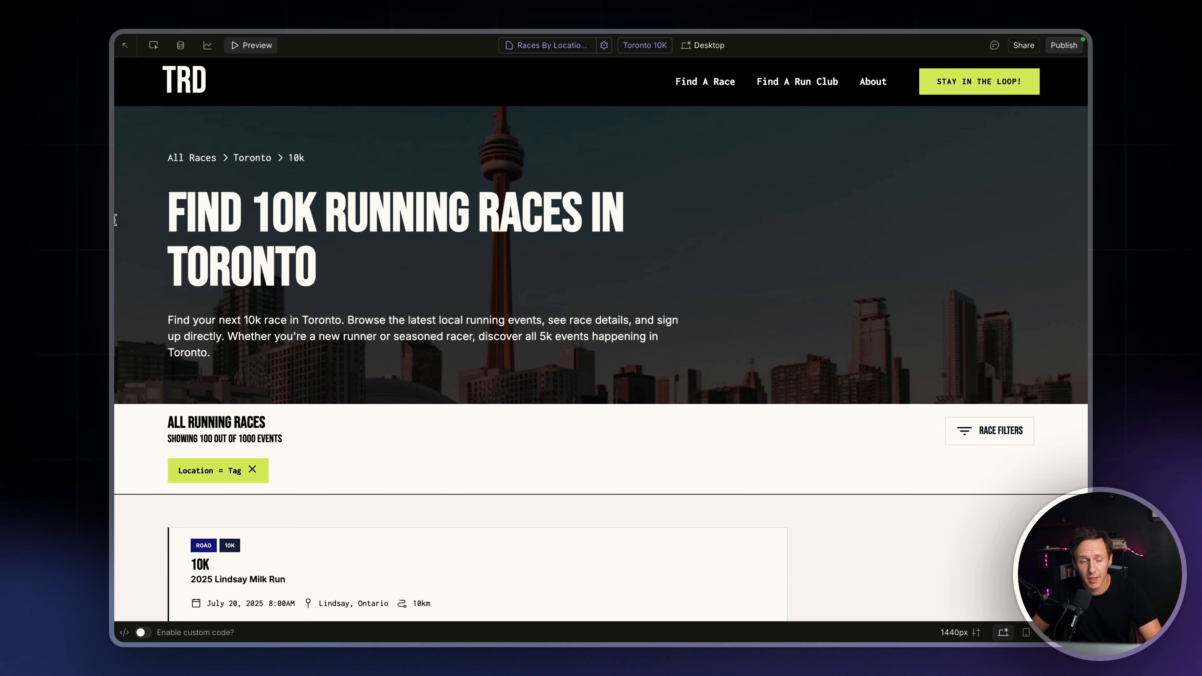
Switch back to Airtable and add a new record named "Toronto Marathon" to the Races By Location + Categories table
{"action": "mouse_move", "coordinate": [115, 219]}
{"action": "left_click", "coordinate": [184, 483]}
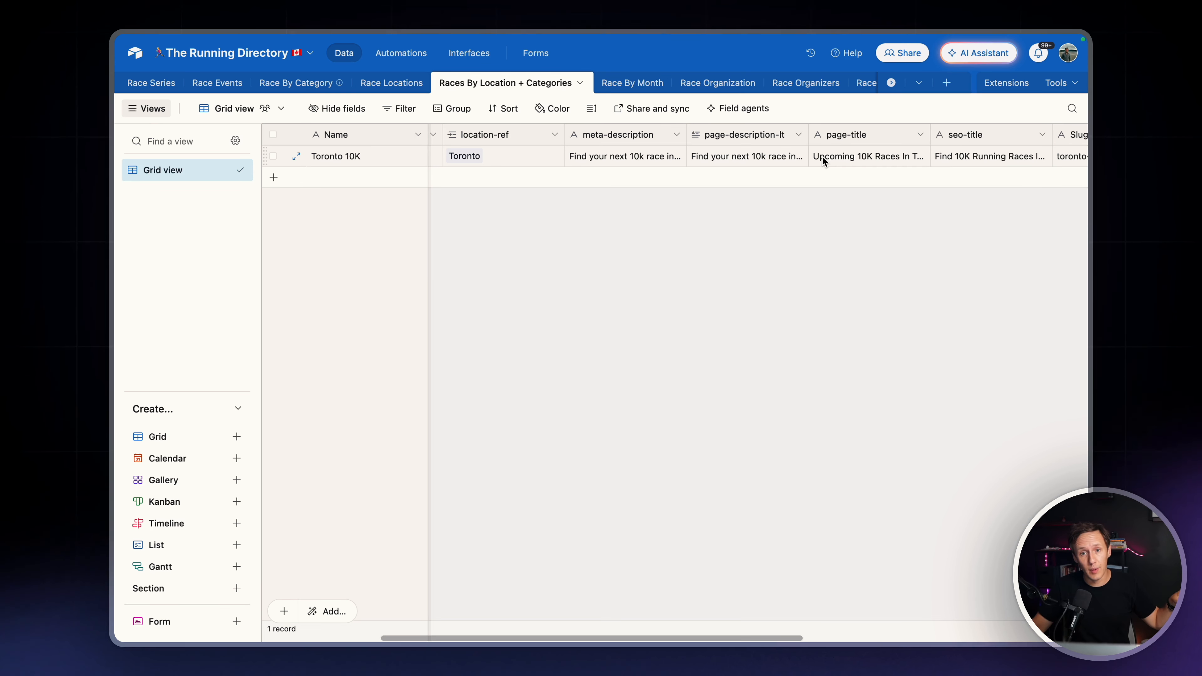
{"action": "scroll", "coordinate": [828, 158], "scroll_direction": "left", "scroll_amount": 5}
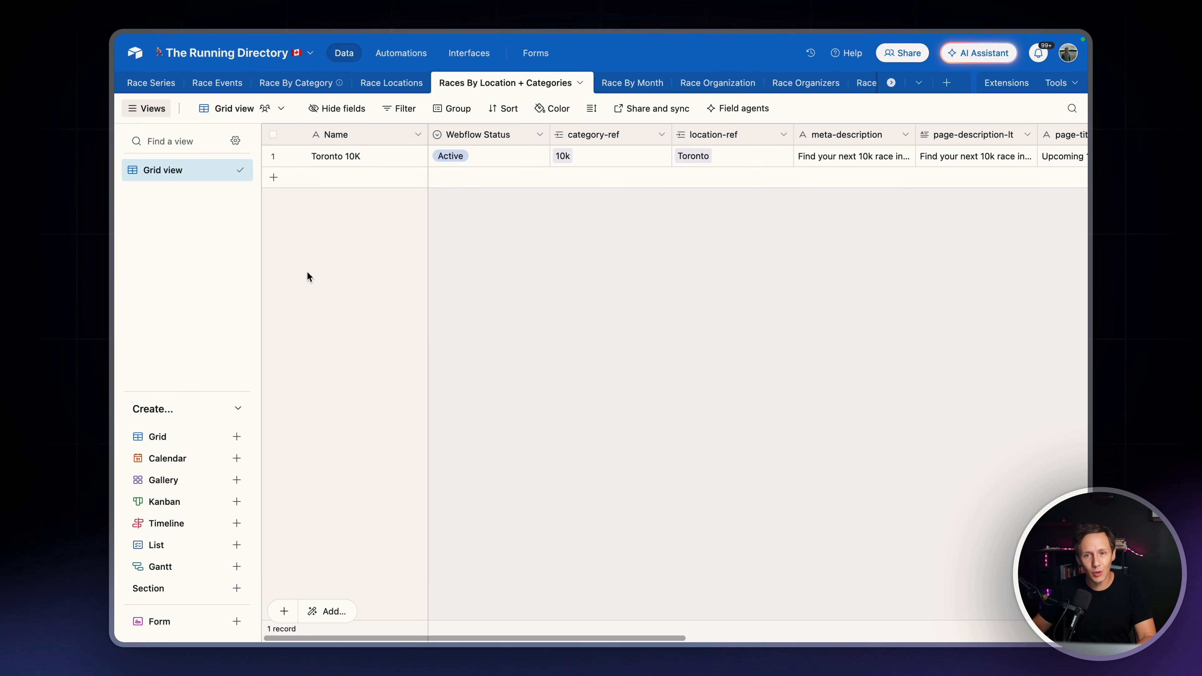
{"action": "left_click", "coordinate": [334, 178]}
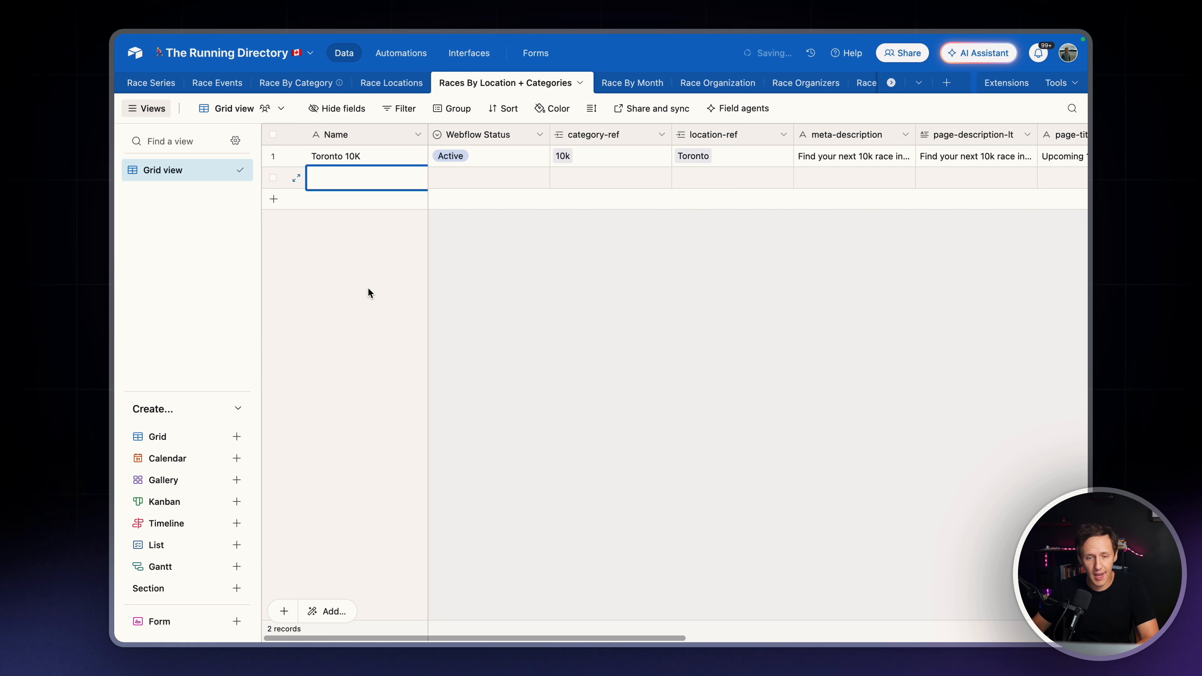
{"action": "type", "text": "Tormot"}
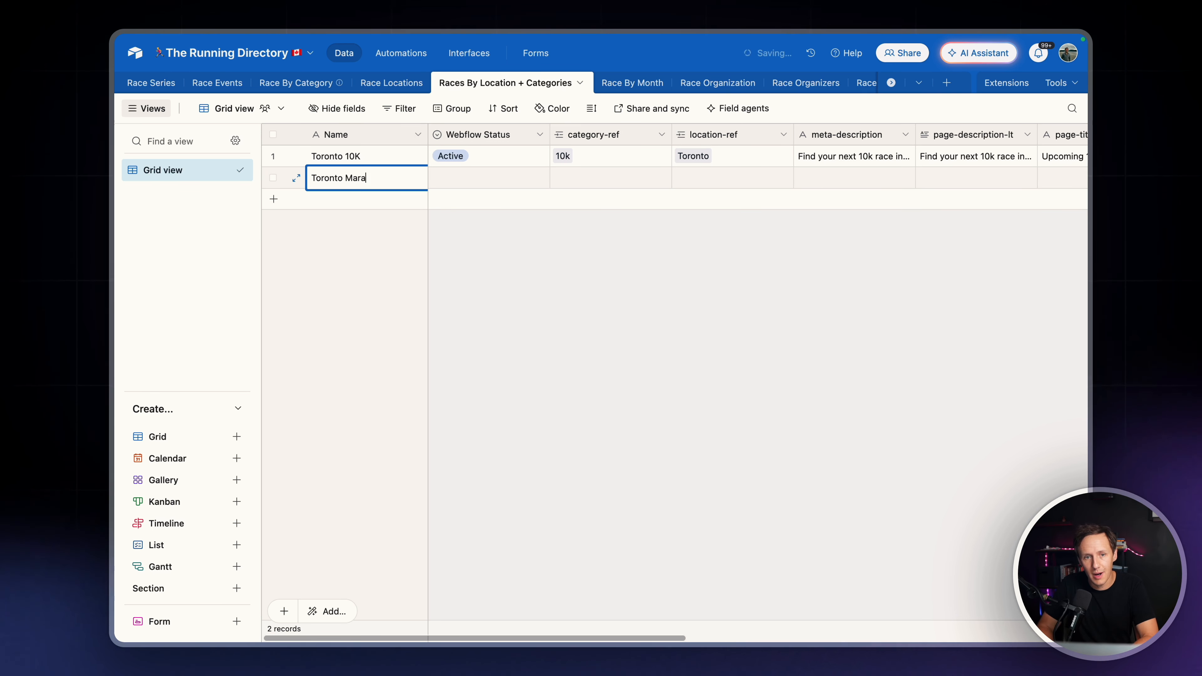
{"action": "key", "text": "Tab"}
{"action": "key", "text": "Tab"}
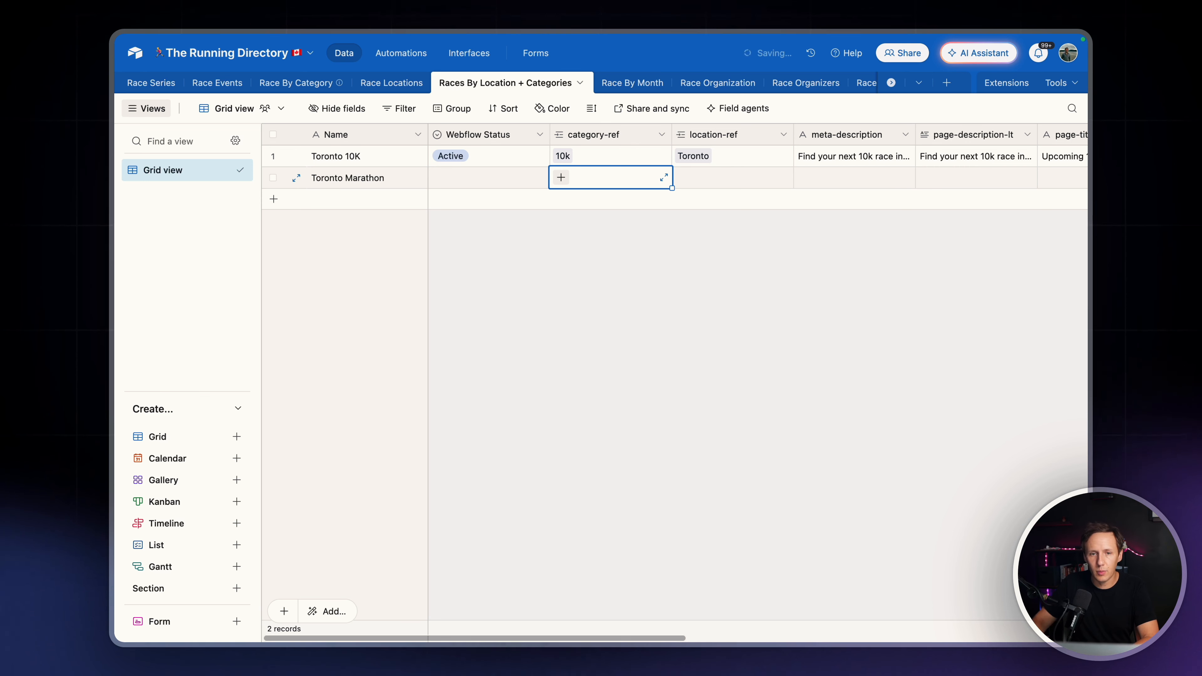
Link the Toronto Marathon record to the Marathon category in category-ref and to Toronto in location-ref
{"action": "left_click", "coordinate": [566, 179]}
{"action": "type", "text": "mara"}
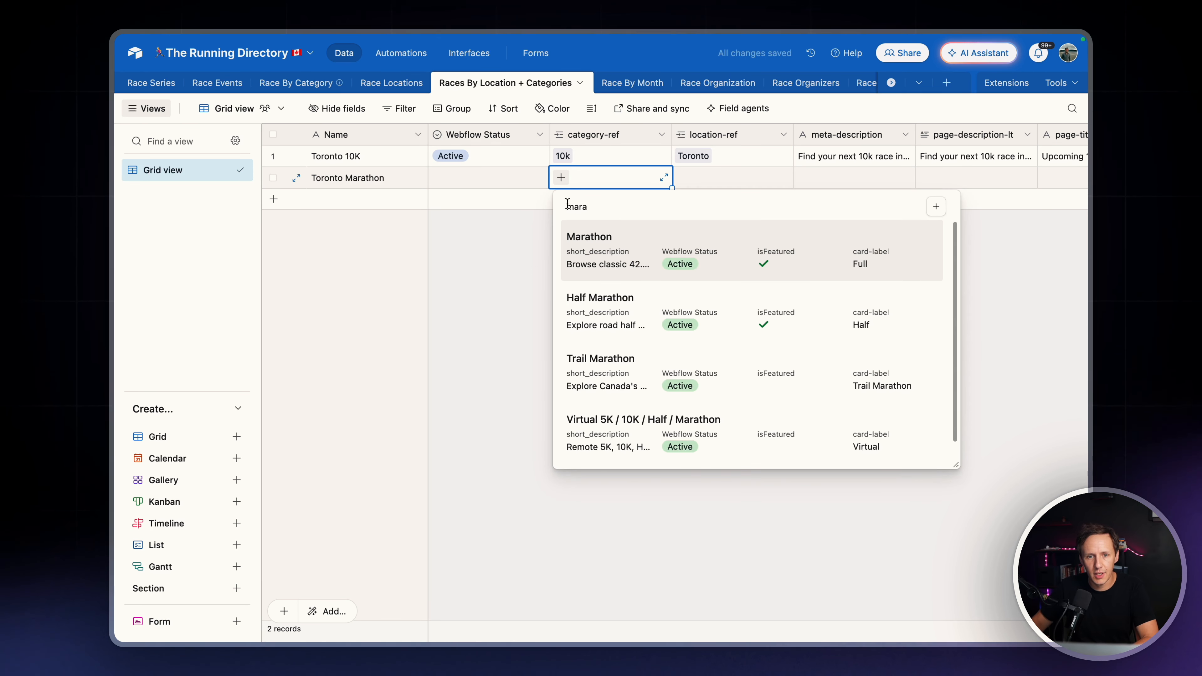
{"action": "left_click", "coordinate": [603, 241]}
{"action": "left_click", "coordinate": [695, 183]}
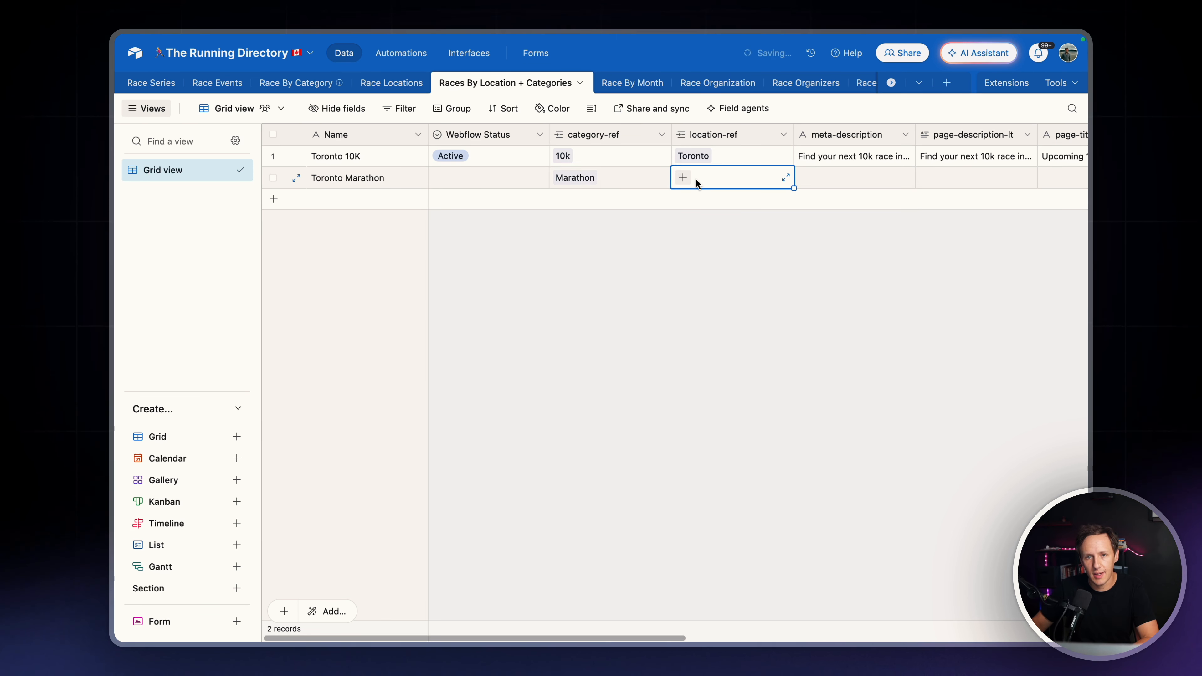
{"action": "type", "text": "Toromto"}
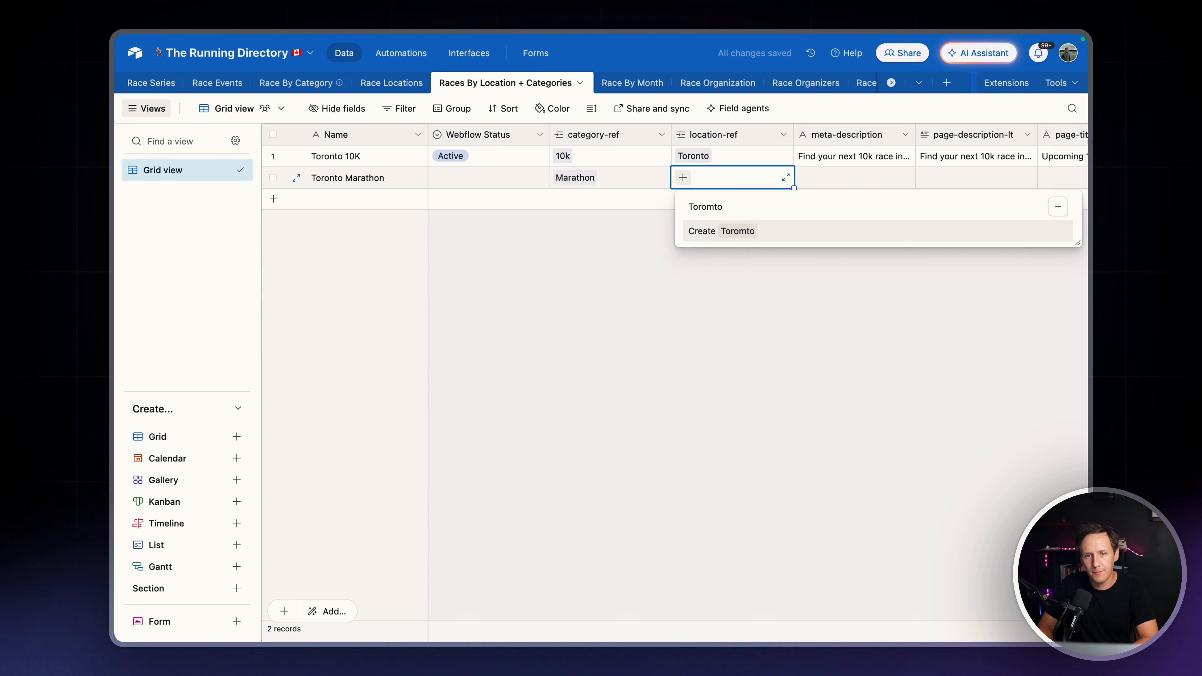
{"action": "key", "text": "BackSpace"}
{"action": "type", "text": "n"}
{"action": "key", "text": "Return"}
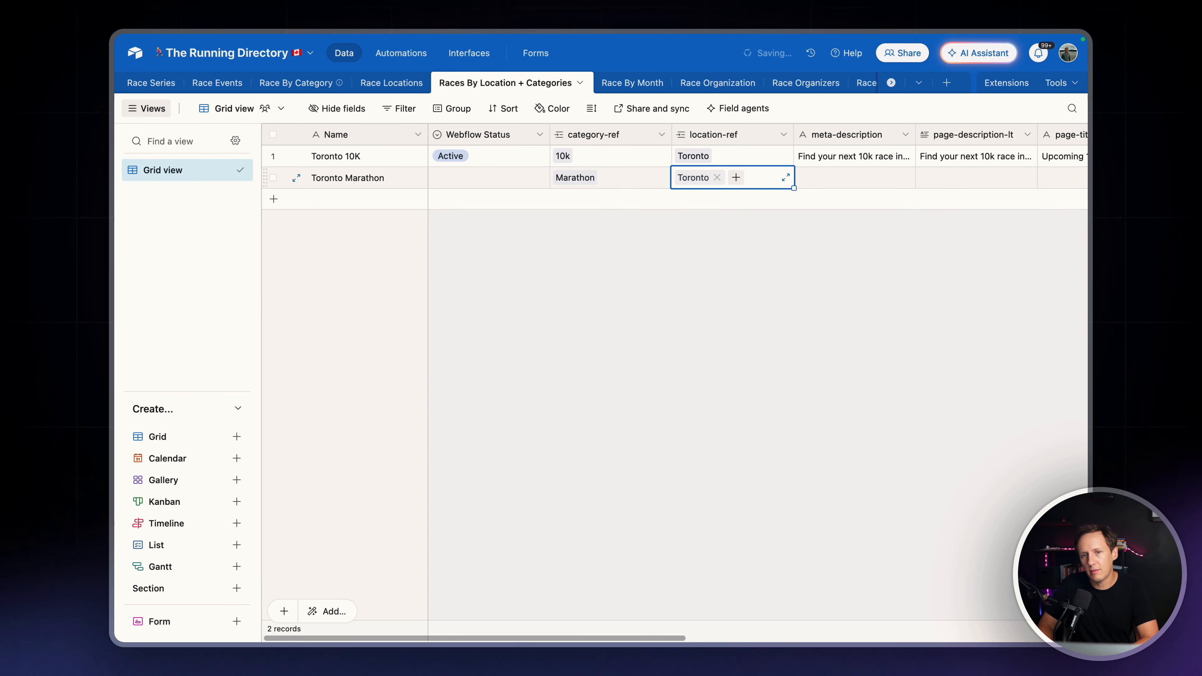
Set the Toronto Marathon record's page-title to "Upcoming Marathons in Toronto"
{"action": "key", "text": "Right"}
{"action": "key", "text": "Right"}
{"action": "key", "text": "Right"}
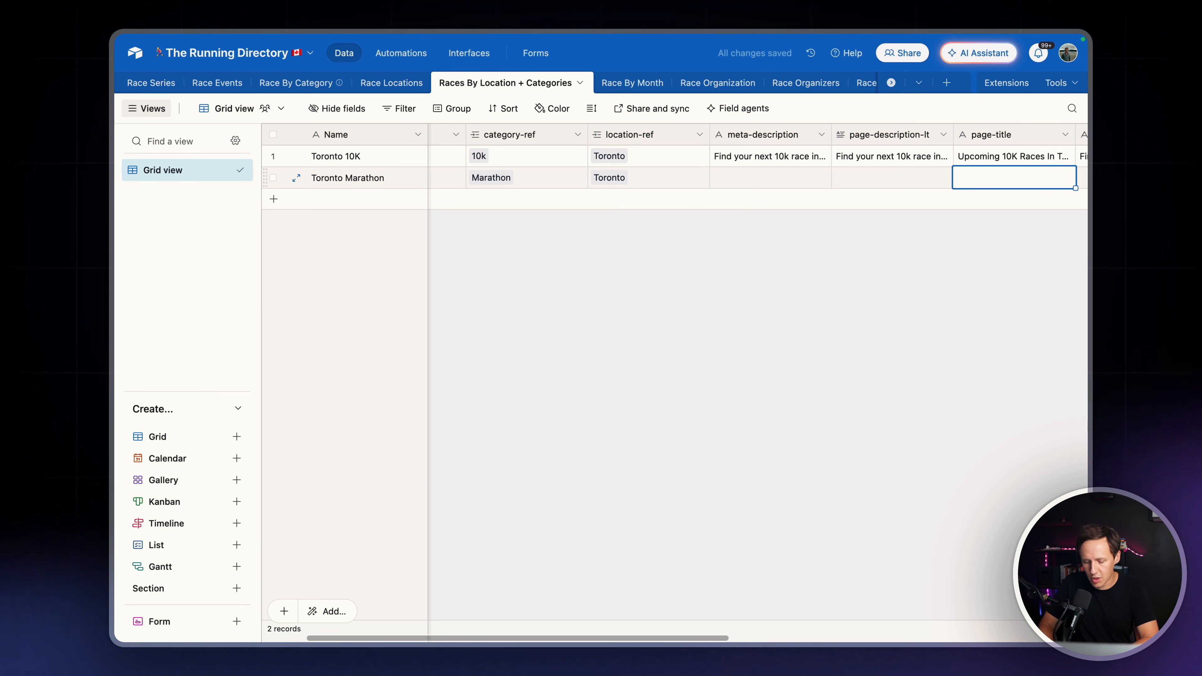
{"action": "type", "text": "Upcomin"}
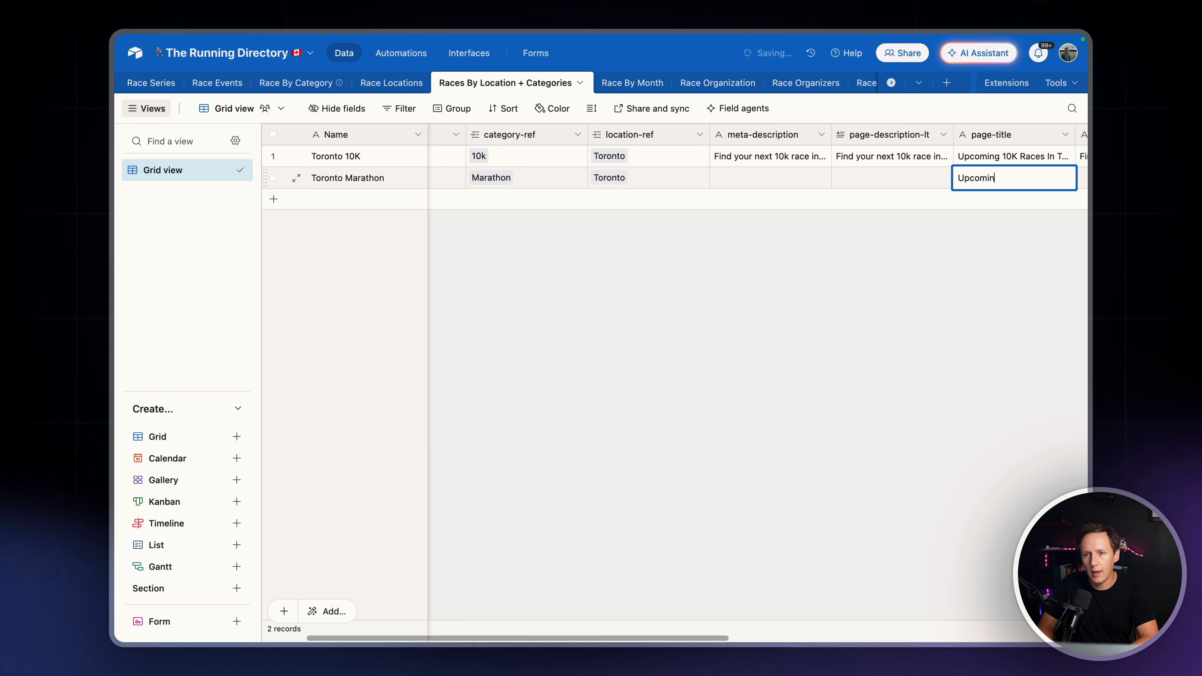
{"action": "type", "text": "g Marathons"}
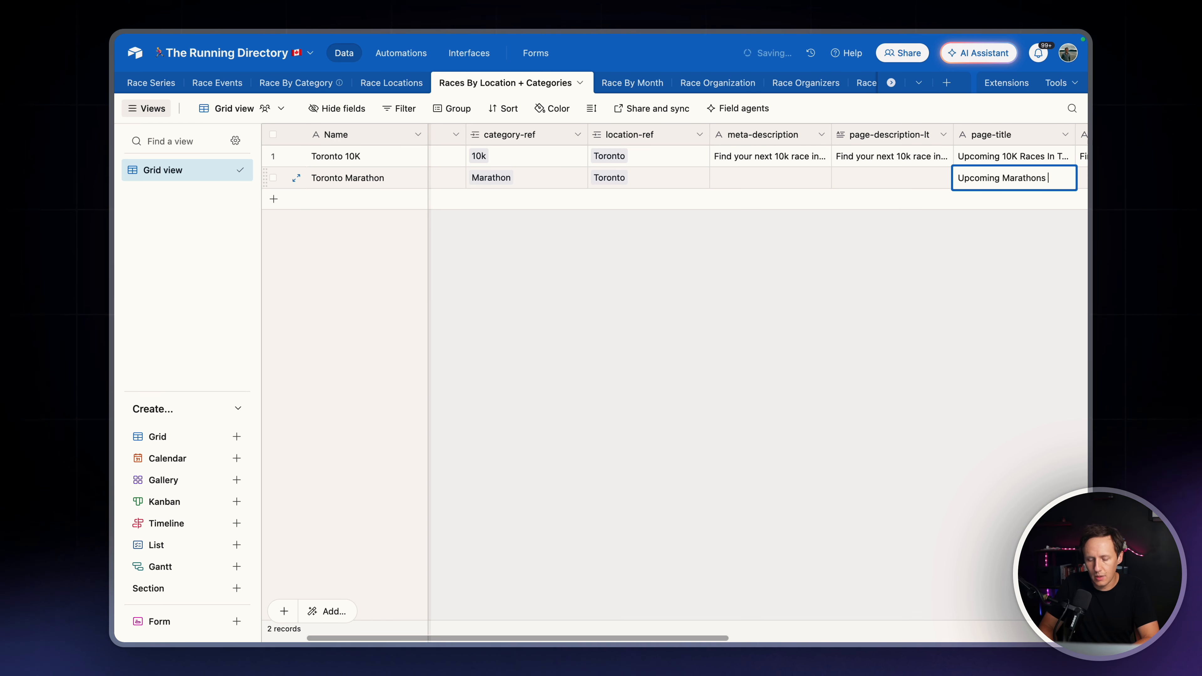
{"action": "type", "text": " in Toronto"}
{"action": "key", "text": "Tab"}
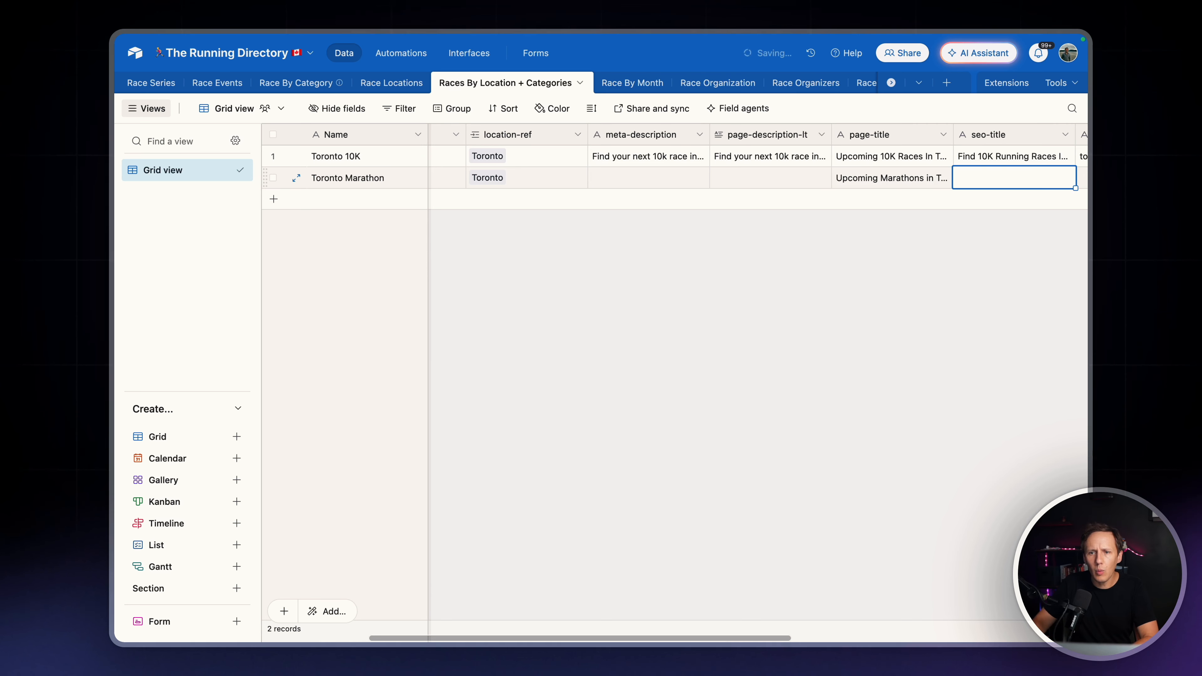
Copy the Toronto Marathon record's page-title into its seo-title field
{"action": "scroll", "coordinate": [723, 179], "scroll_direction": "right", "scroll_amount": 5}
{"action": "left_click", "coordinate": [687, 180]}
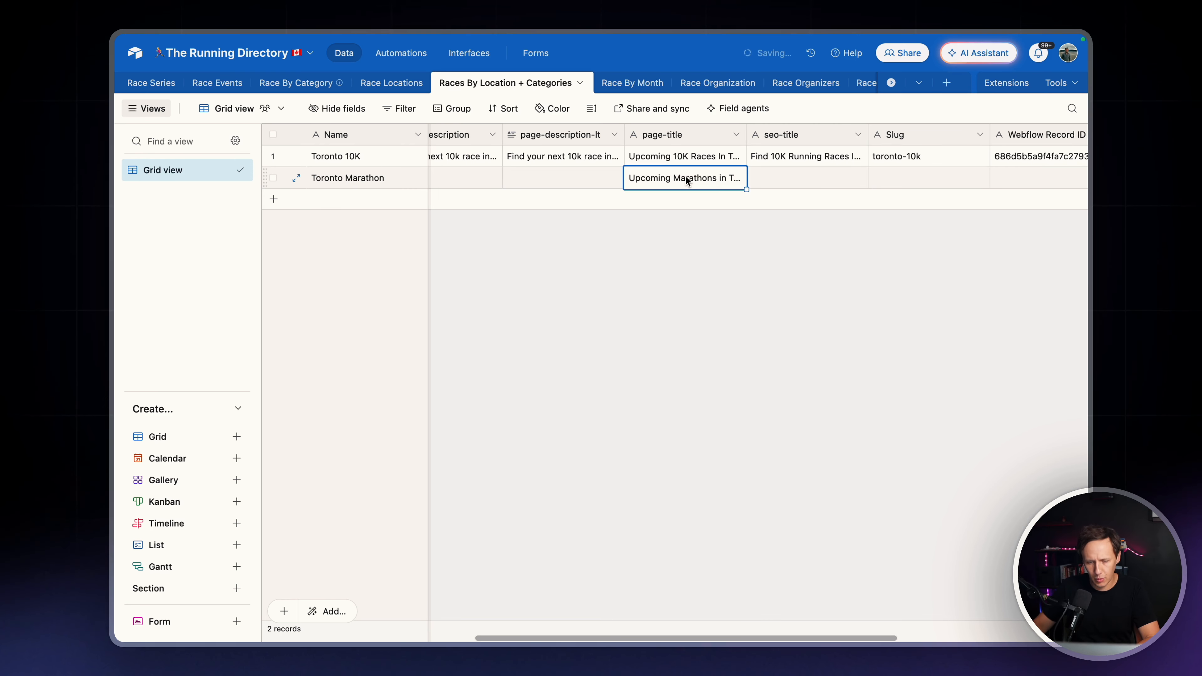
{"action": "key", "text": "ctrl+c"}
{"action": "left_click", "coordinate": [784, 181]}
{"action": "key", "text": "ctrl+v"}
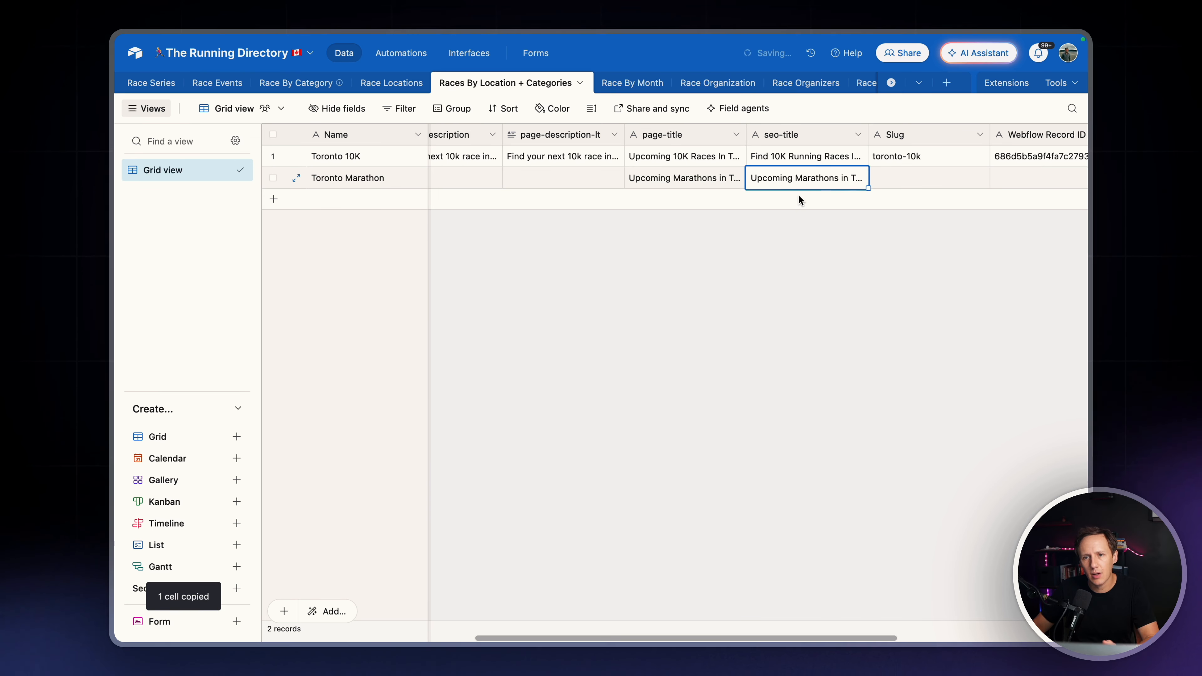
Check the synced Slug and Webflow Record ID of the Toronto Marathon record
{"action": "mouse_move", "coordinate": [114, 269]}
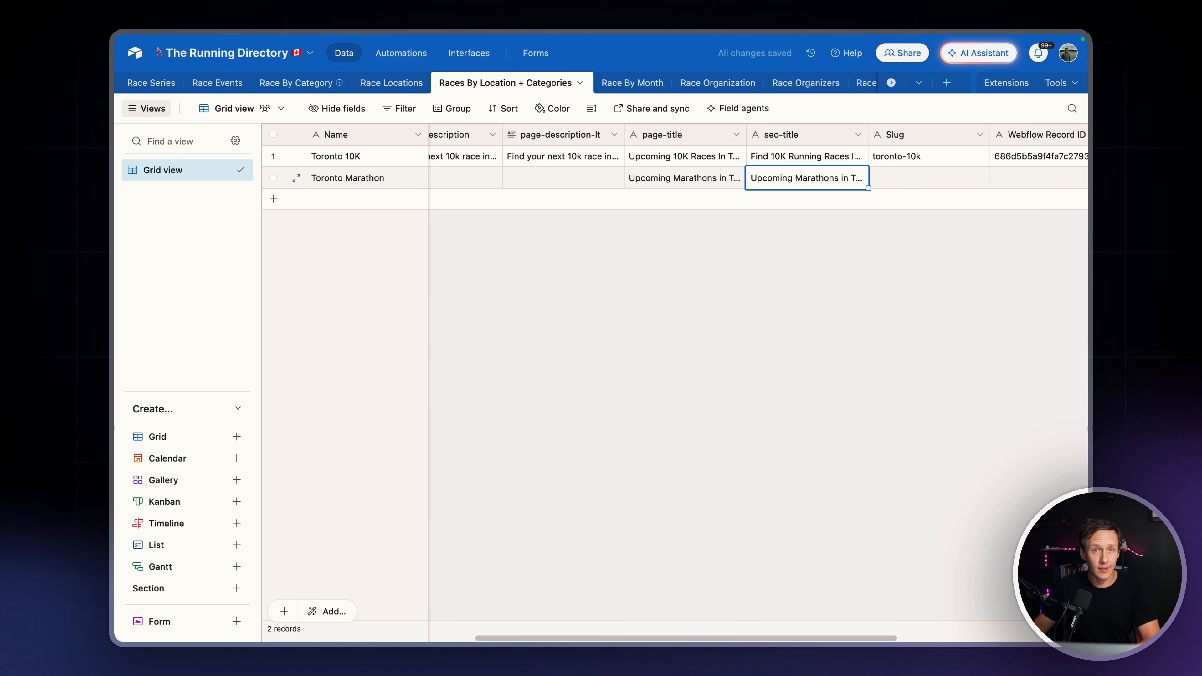
{"action": "left_click", "coordinate": [921, 182]}
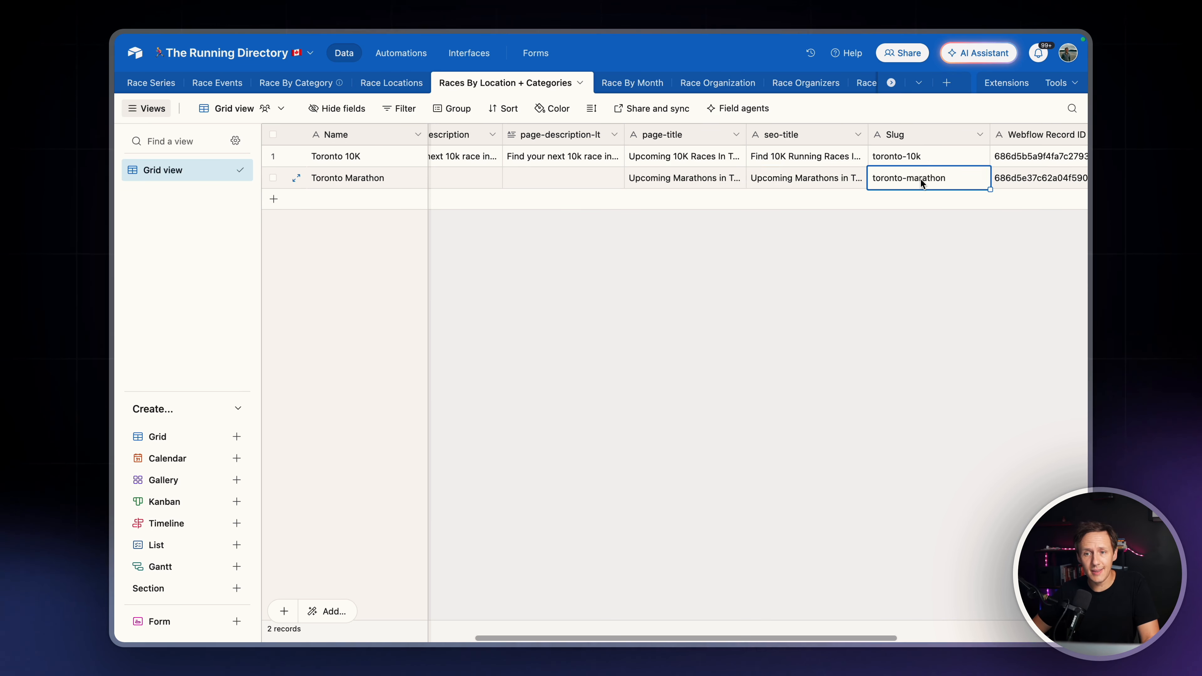
{"action": "scroll", "coordinate": [921, 182], "scroll_direction": "right", "scroll_amount": 5}
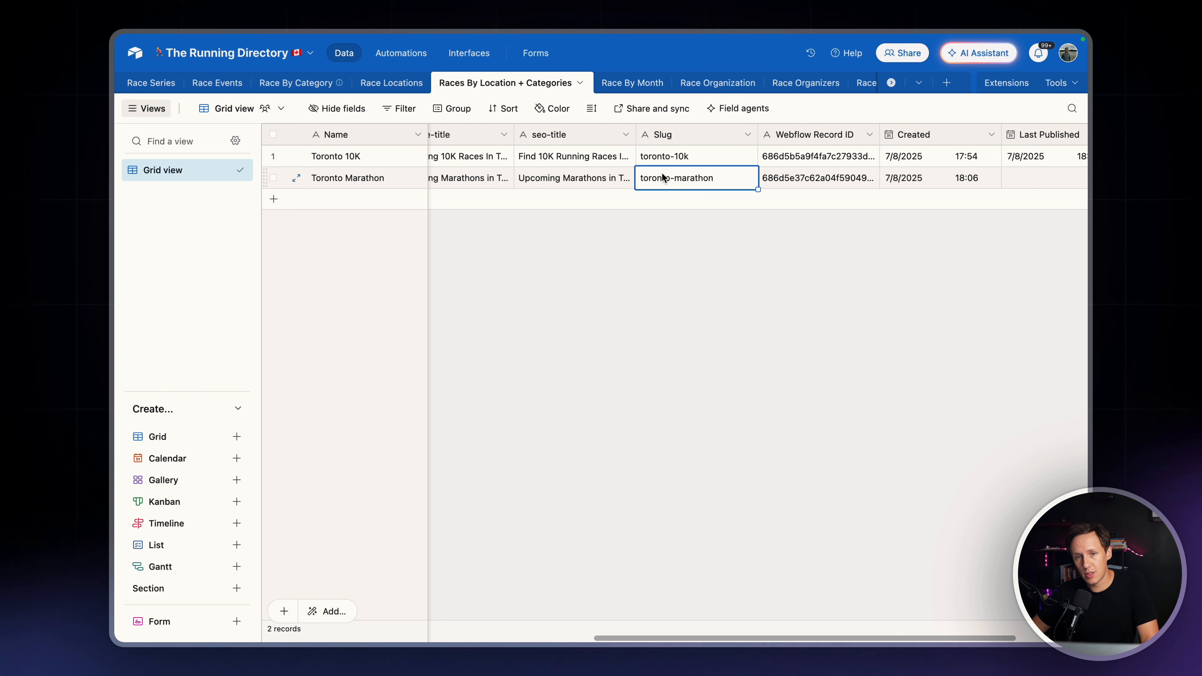
{"action": "left_click", "coordinate": [815, 177]}
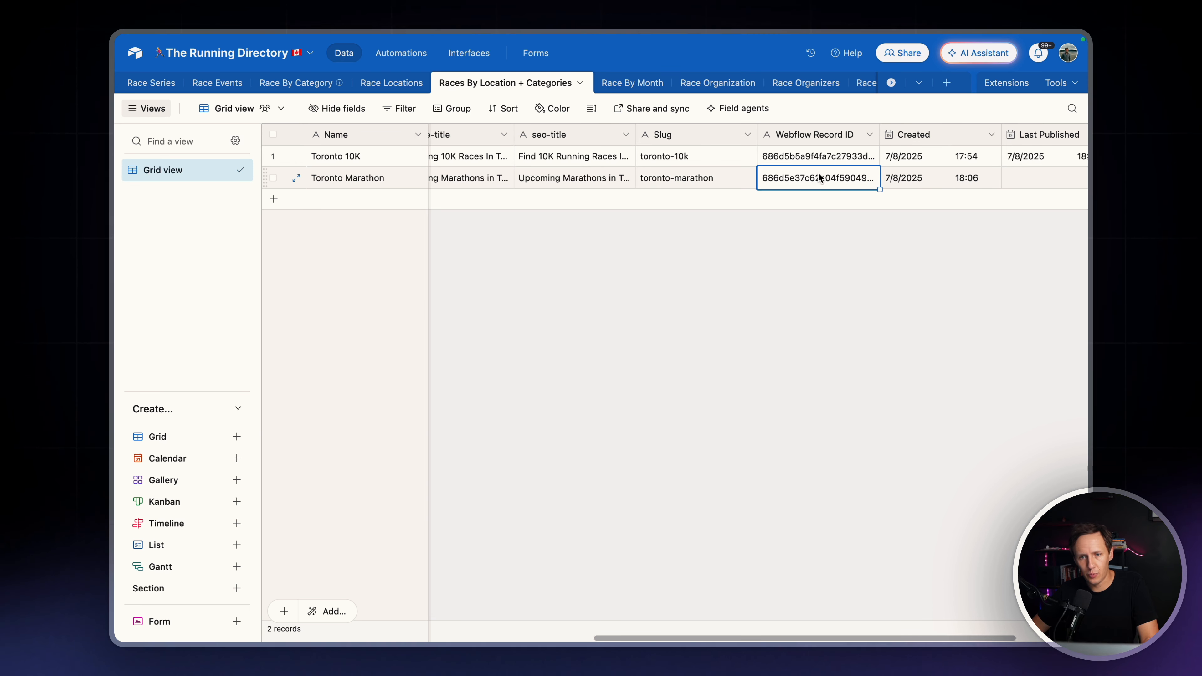
{"action": "left_click", "coordinate": [700, 182]}
Set the Toronto Marathon record's Webflow Status to Active
{"action": "scroll", "coordinate": [700, 182], "scroll_direction": "left", "scroll_amount": 10}
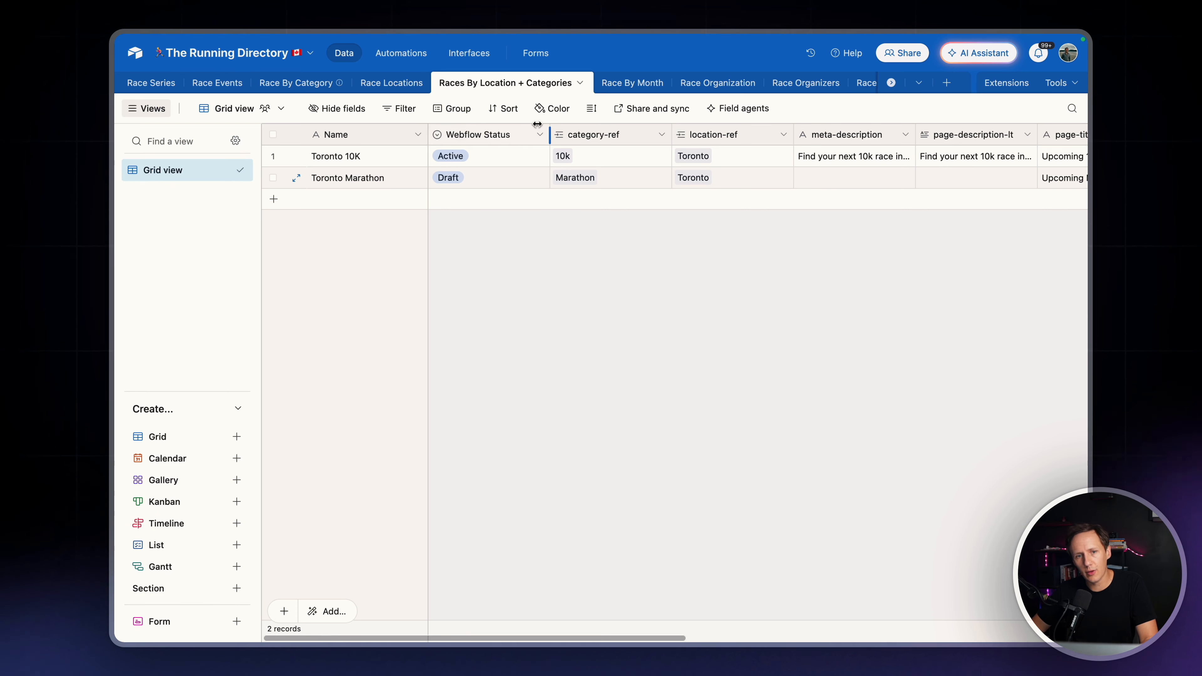
{"action": "left_click", "coordinate": [490, 181]}
{"action": "left_click", "coordinate": [490, 182]}
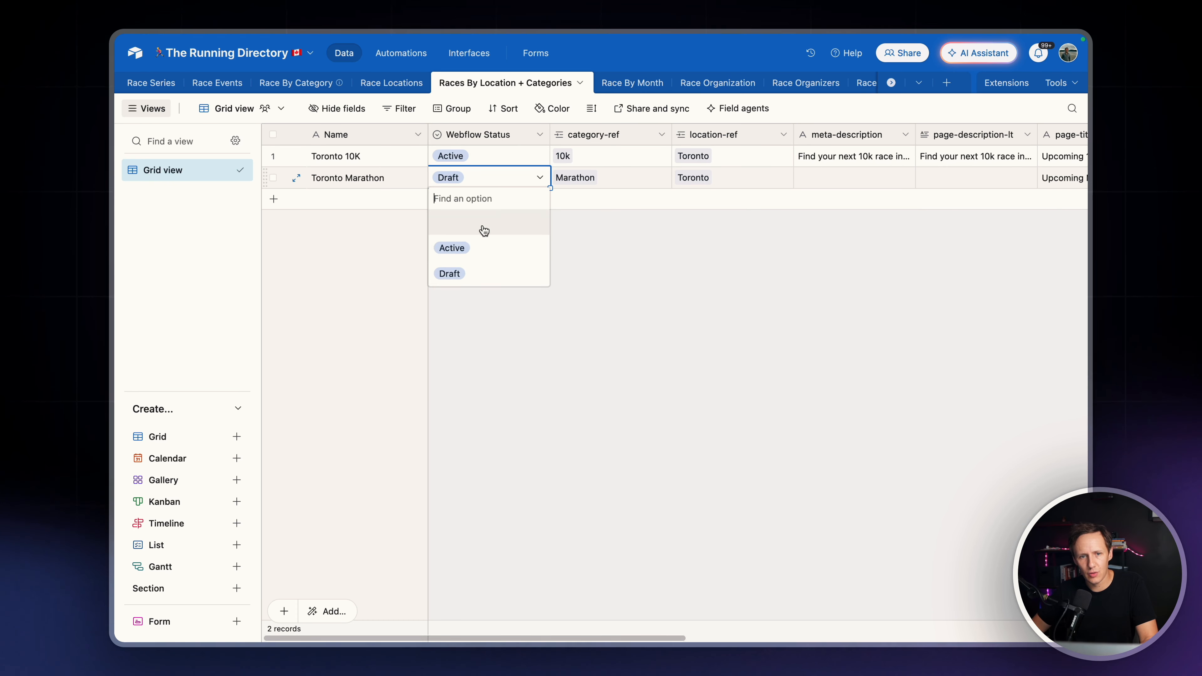
{"action": "left_click", "coordinate": [476, 247]}
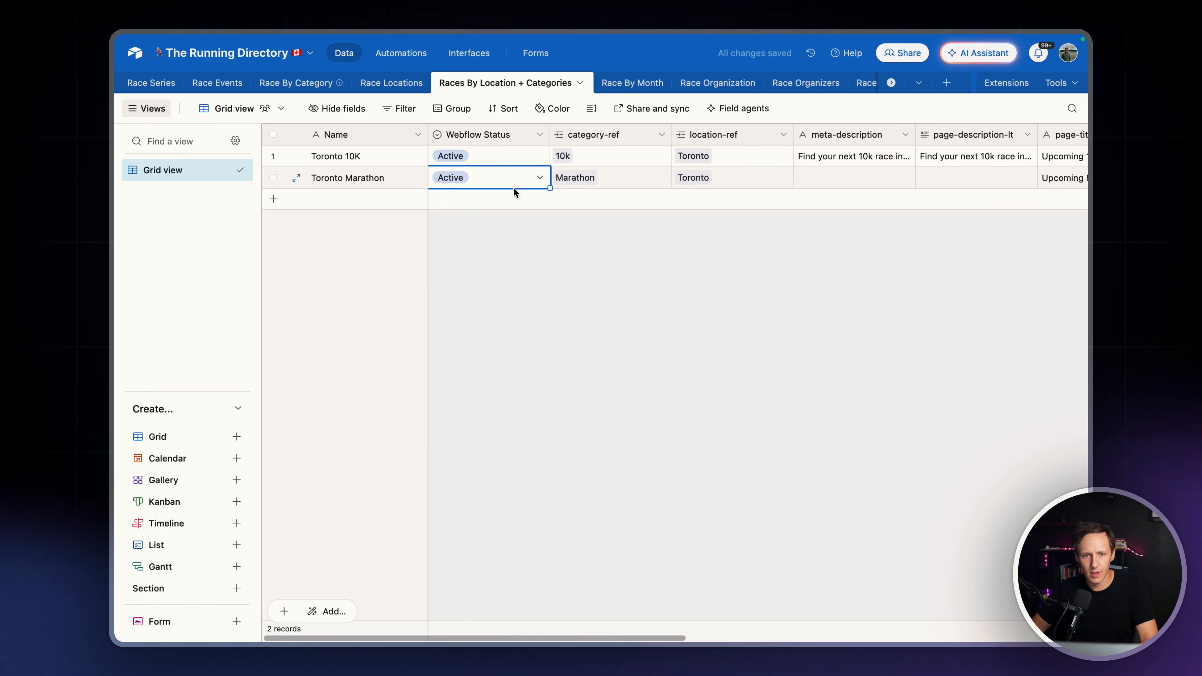
{"action": "left_click", "coordinate": [540, 134]}
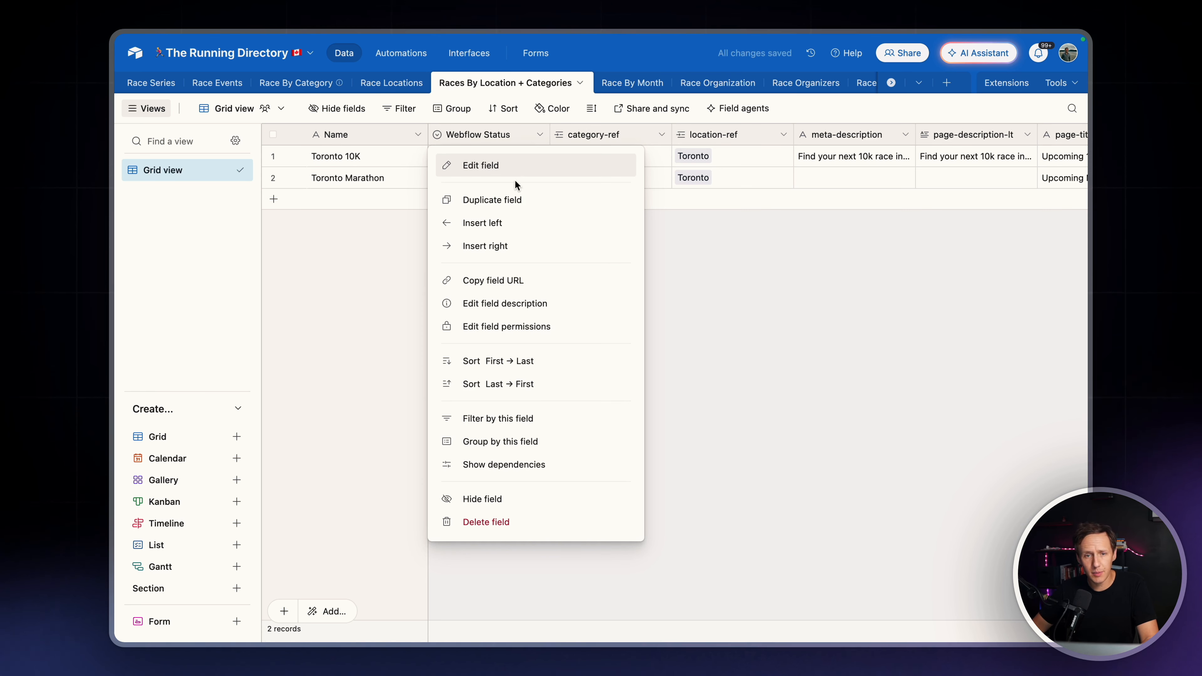
{"action": "left_click", "coordinate": [766, 263]}
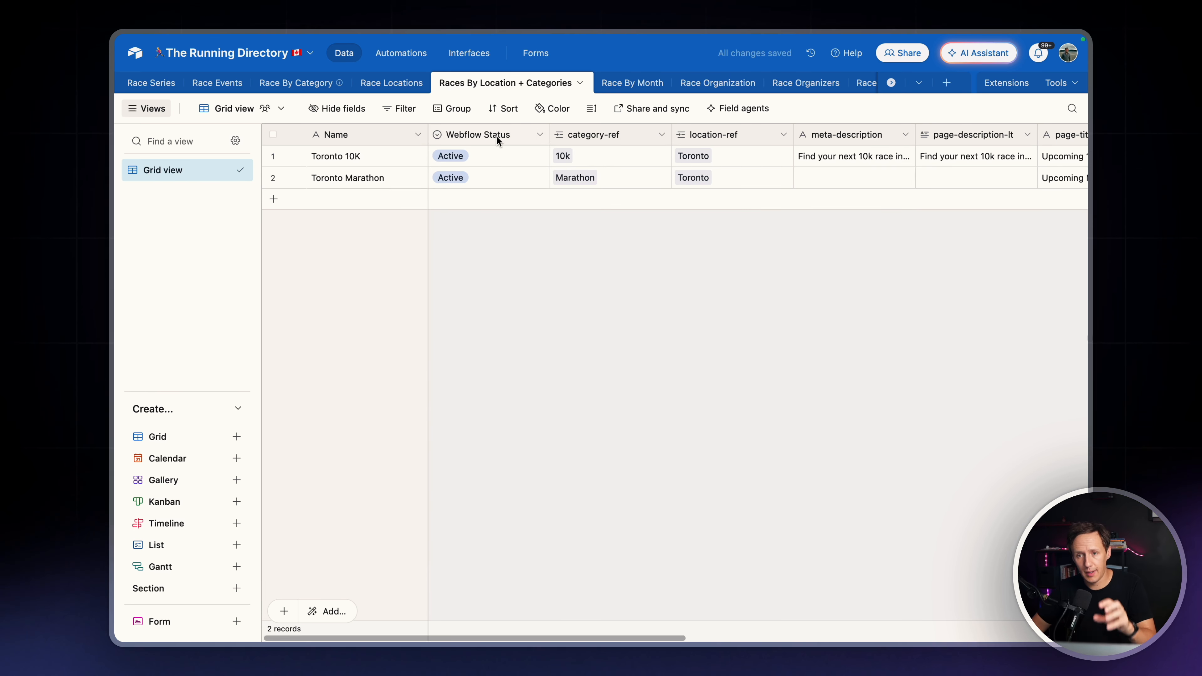
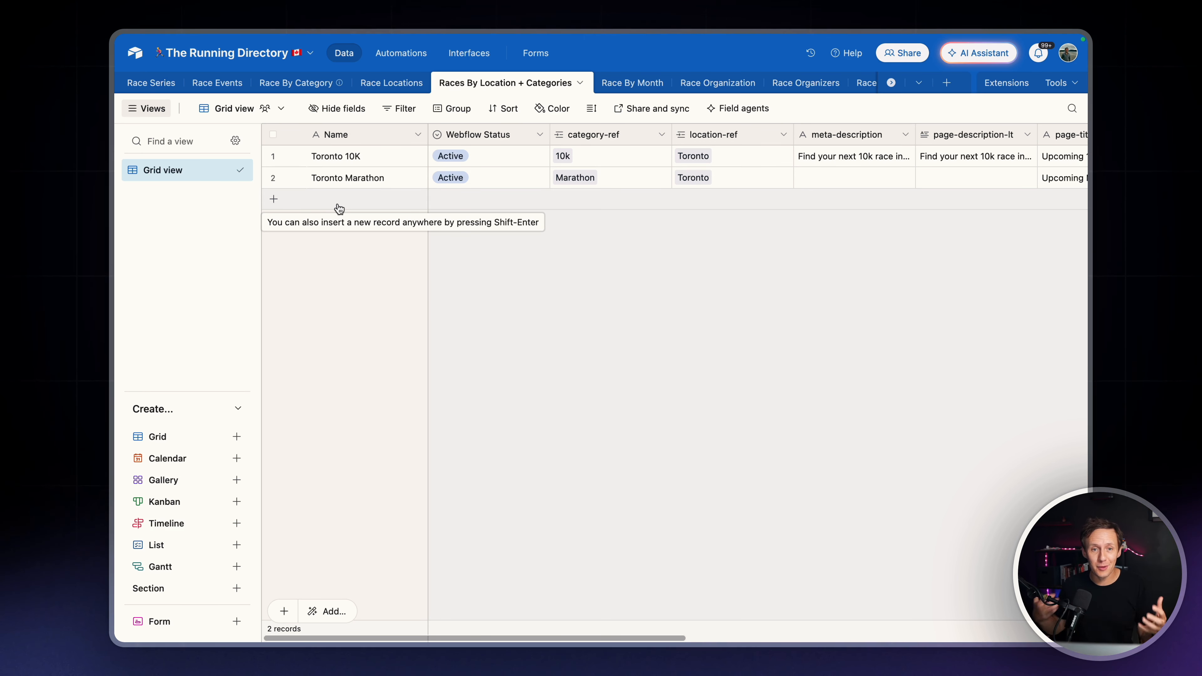
Add a "New" option at the top of the Webflow Status field's options and set it as the default
{"action": "left_click", "coordinate": [539, 135]}
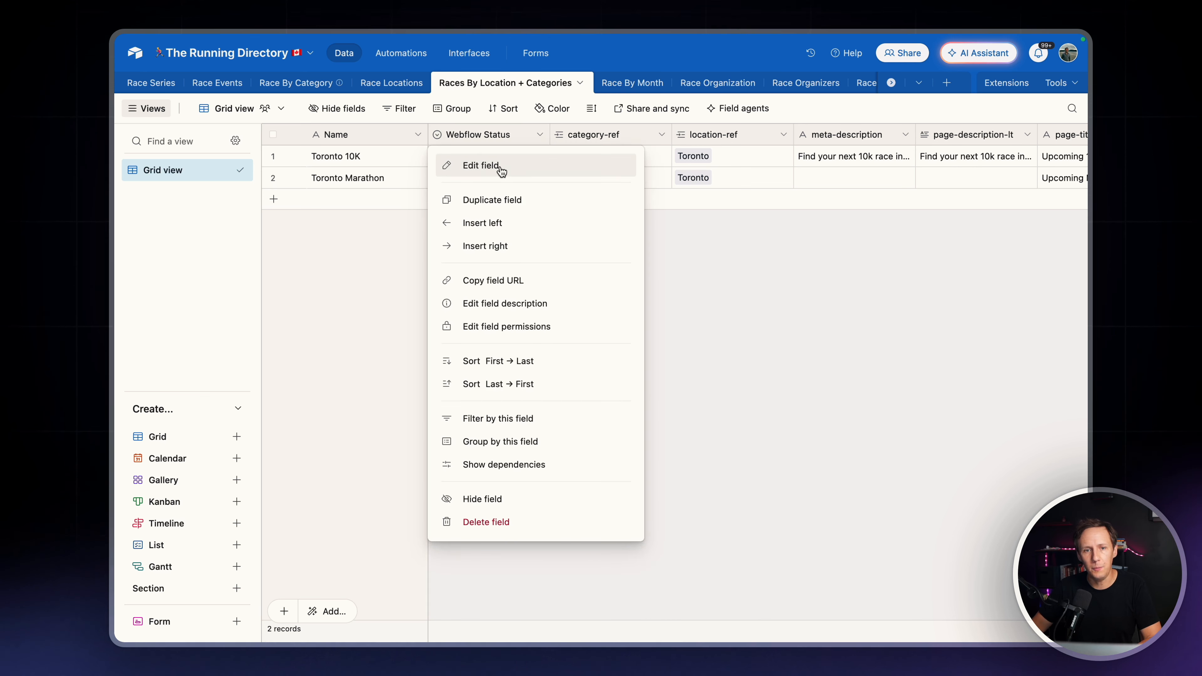
{"action": "left_click", "coordinate": [480, 166]}
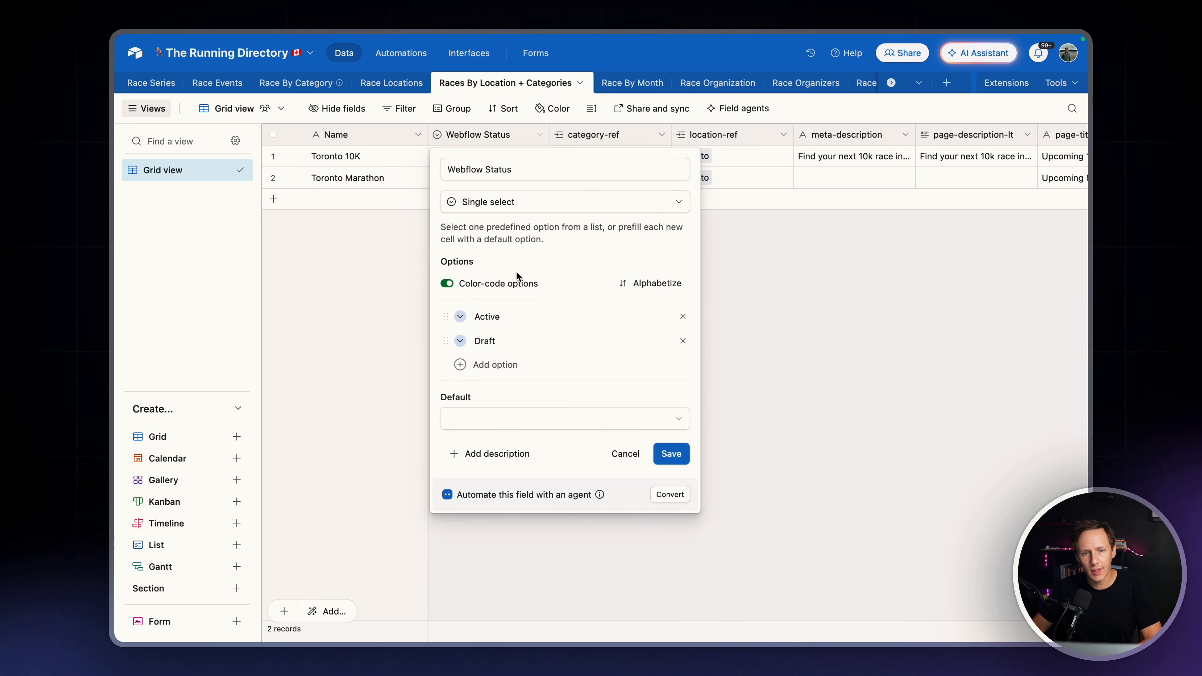
{"action": "left_click", "coordinate": [488, 372]}
{"action": "type", "text": "New"}
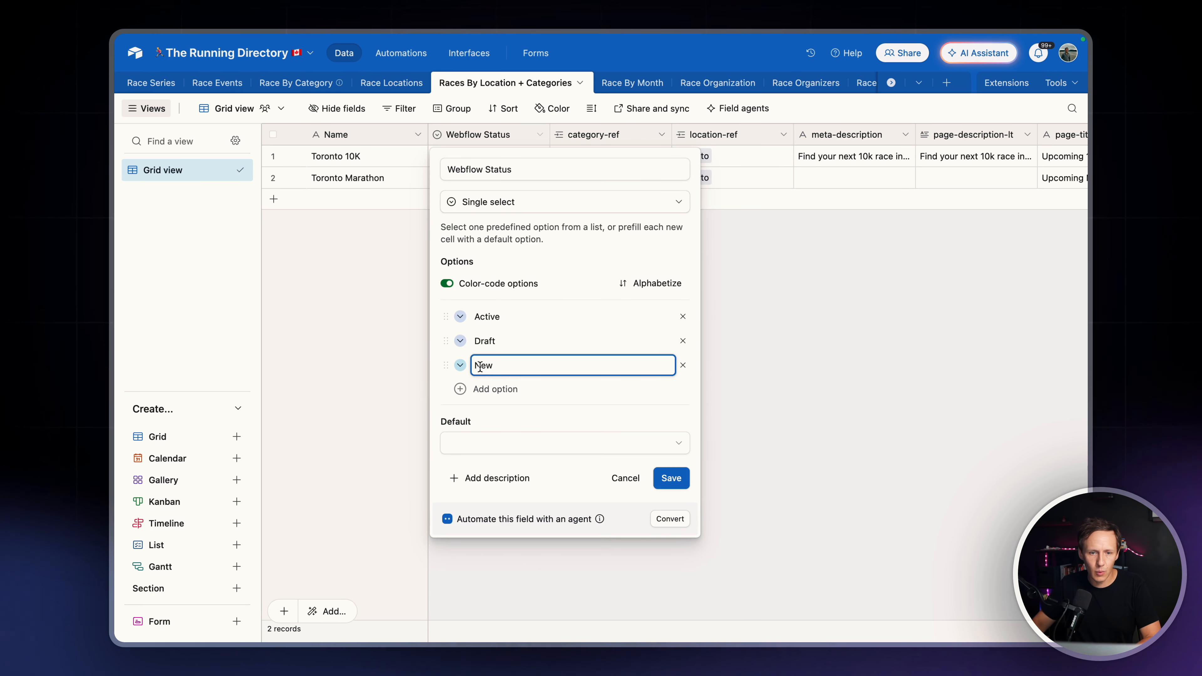
{"action": "left_click_drag", "start_coordinate": [446, 365], "coordinate": [451, 318]}
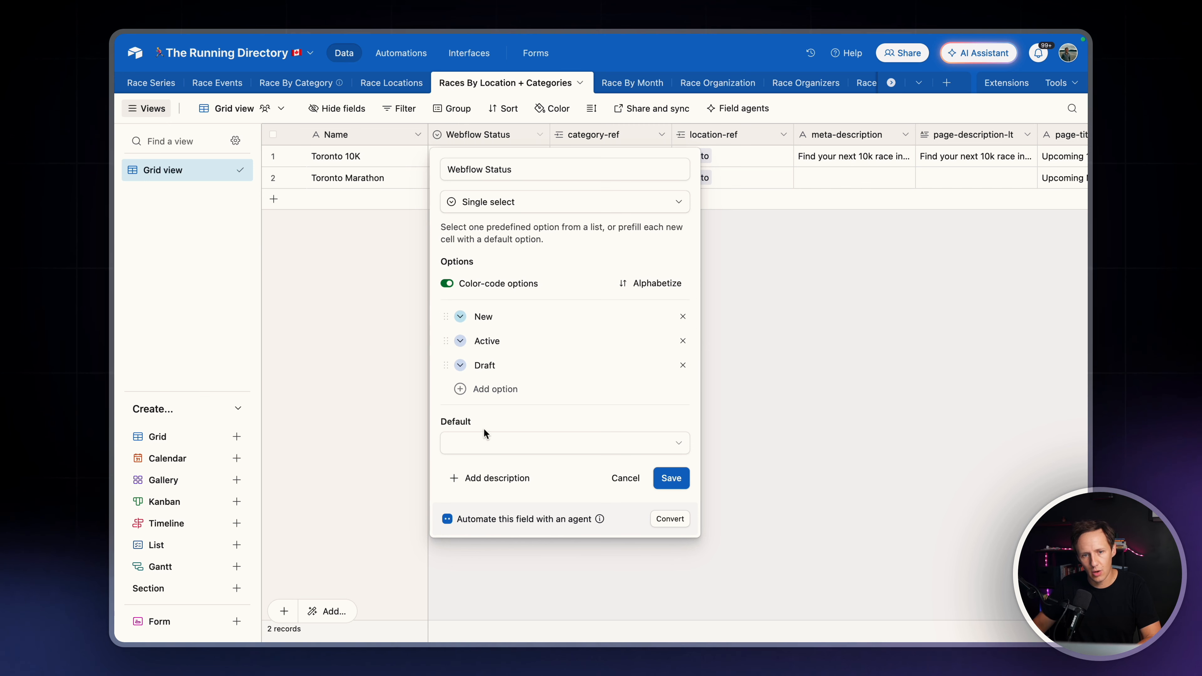
{"action": "left_click", "coordinate": [484, 438]}
{"action": "left_click", "coordinate": [502, 512]}
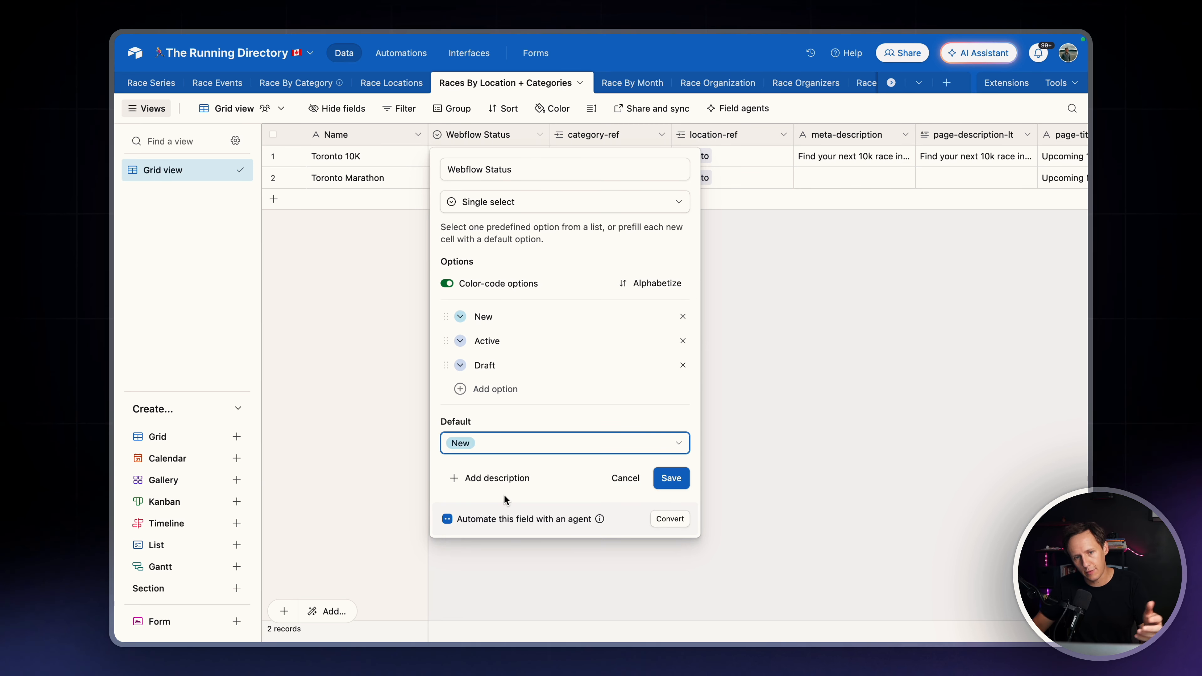
Move the Draft option above Active in the Webflow Status field and recolour it light orange
{"action": "left_click_drag", "start_coordinate": [445, 365], "coordinate": [463, 342]}
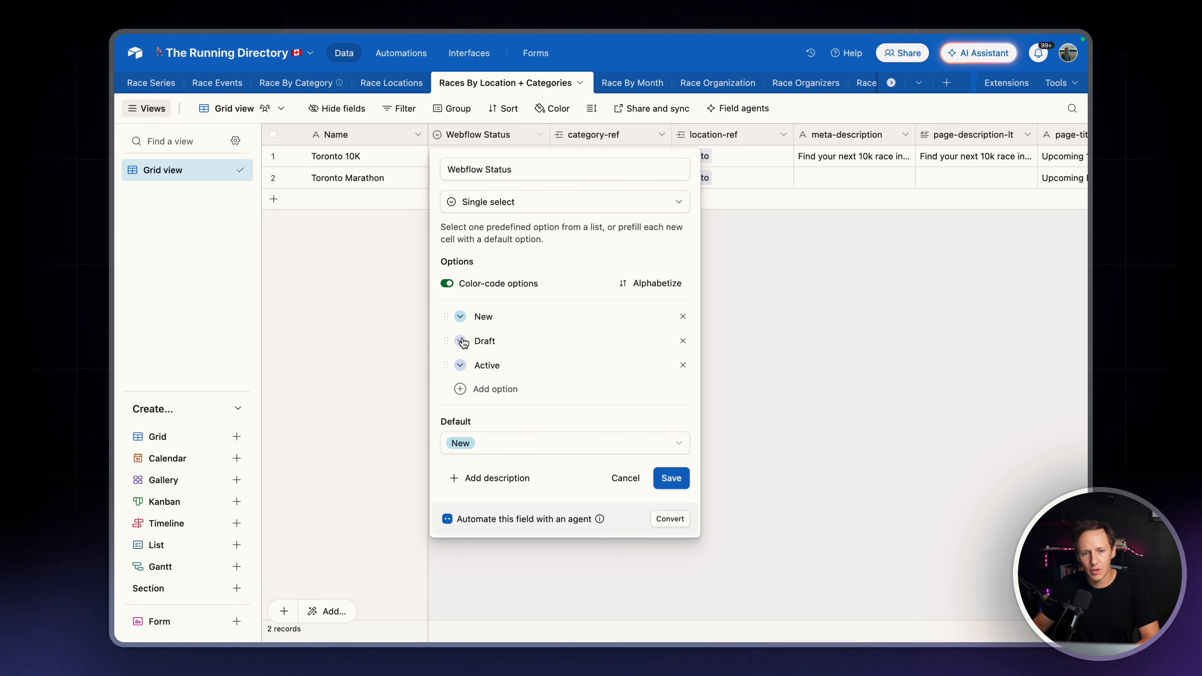
{"action": "left_click", "coordinate": [462, 341]}
{"action": "left_click", "coordinate": [628, 358]}
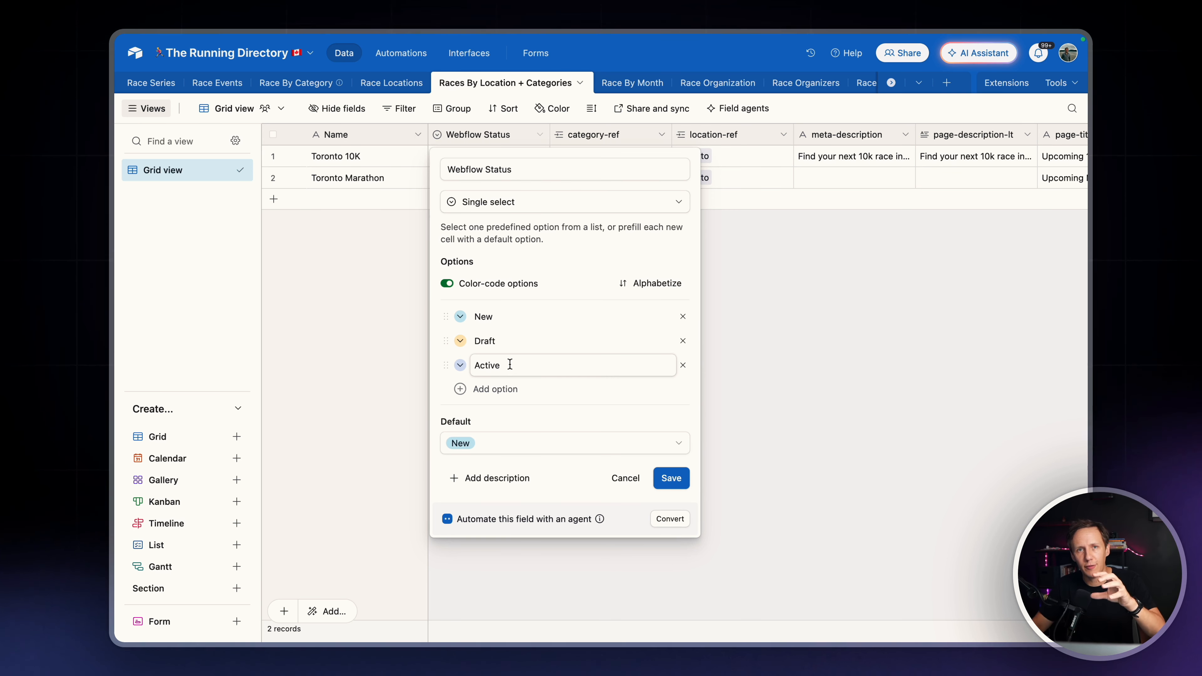
Add a grey "Archived" option below Active and save the Webflow Status field
{"action": "left_click", "coordinate": [523, 392]}
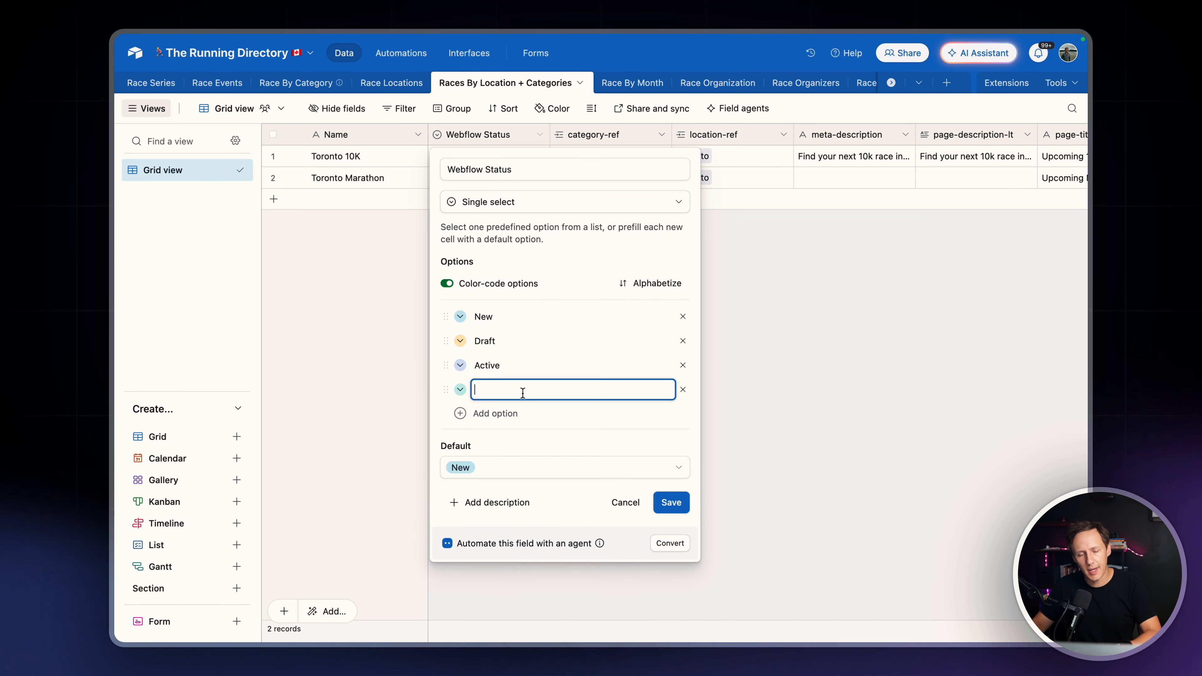
{"action": "type", "text": "Ar"}
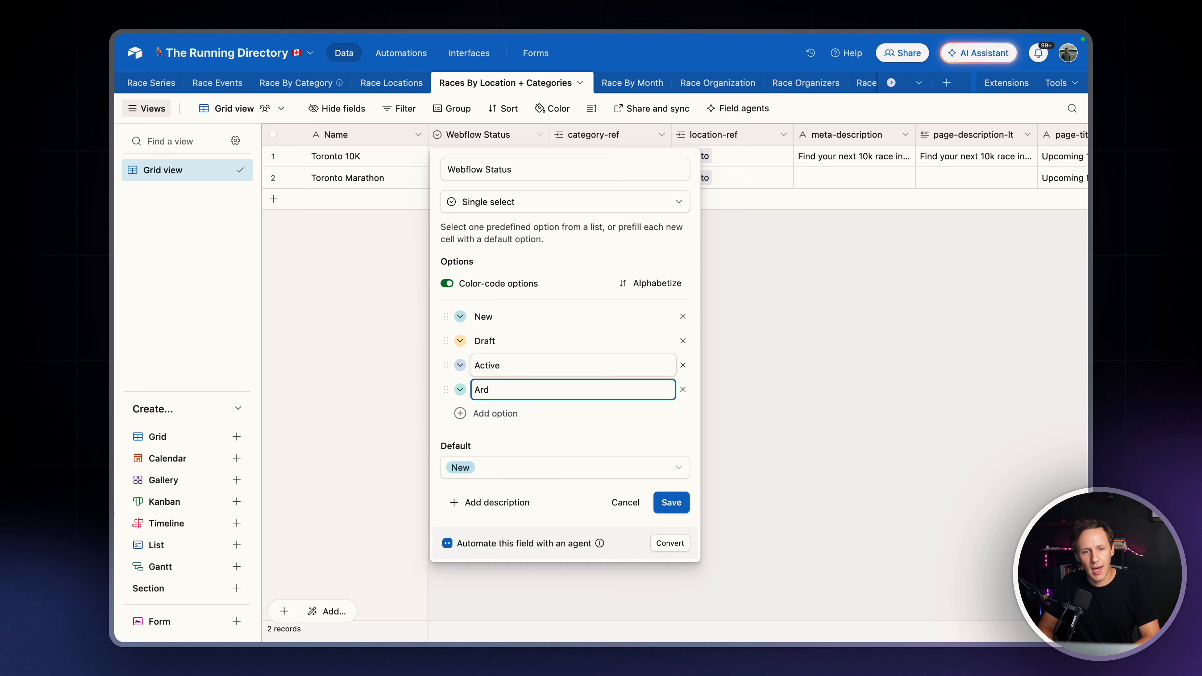
{"action": "type", "text": "chived"}
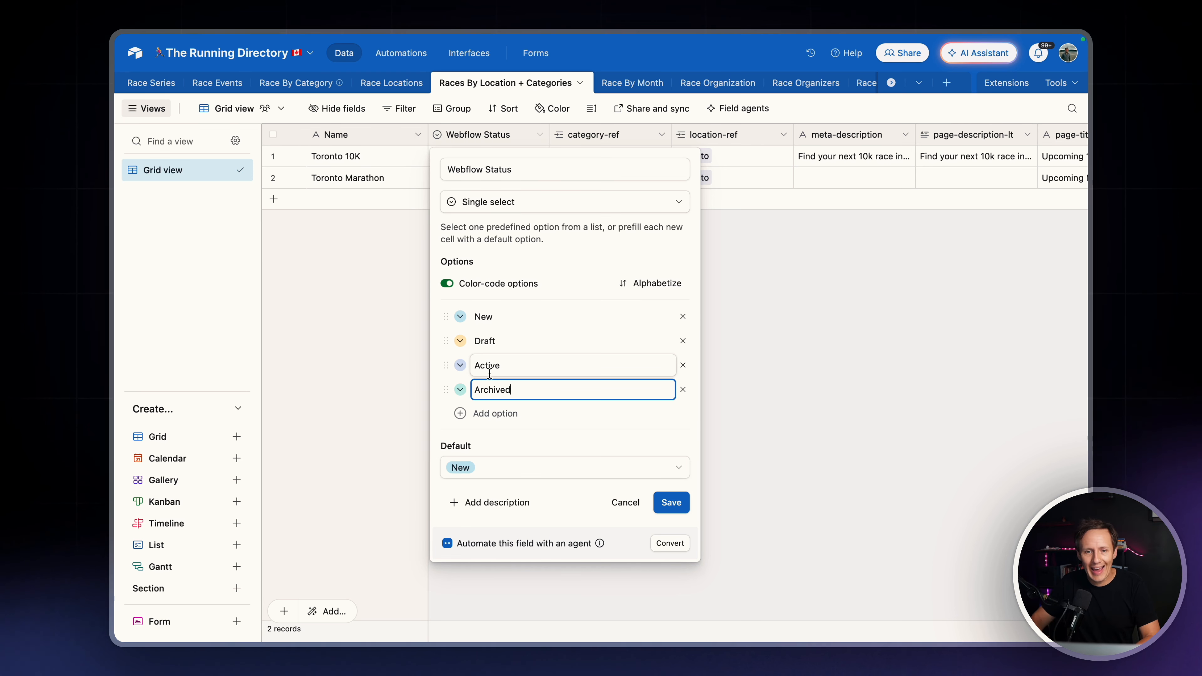
{"action": "left_click", "coordinate": [460, 390]}
{"action": "left_click", "coordinate": [606, 407]}
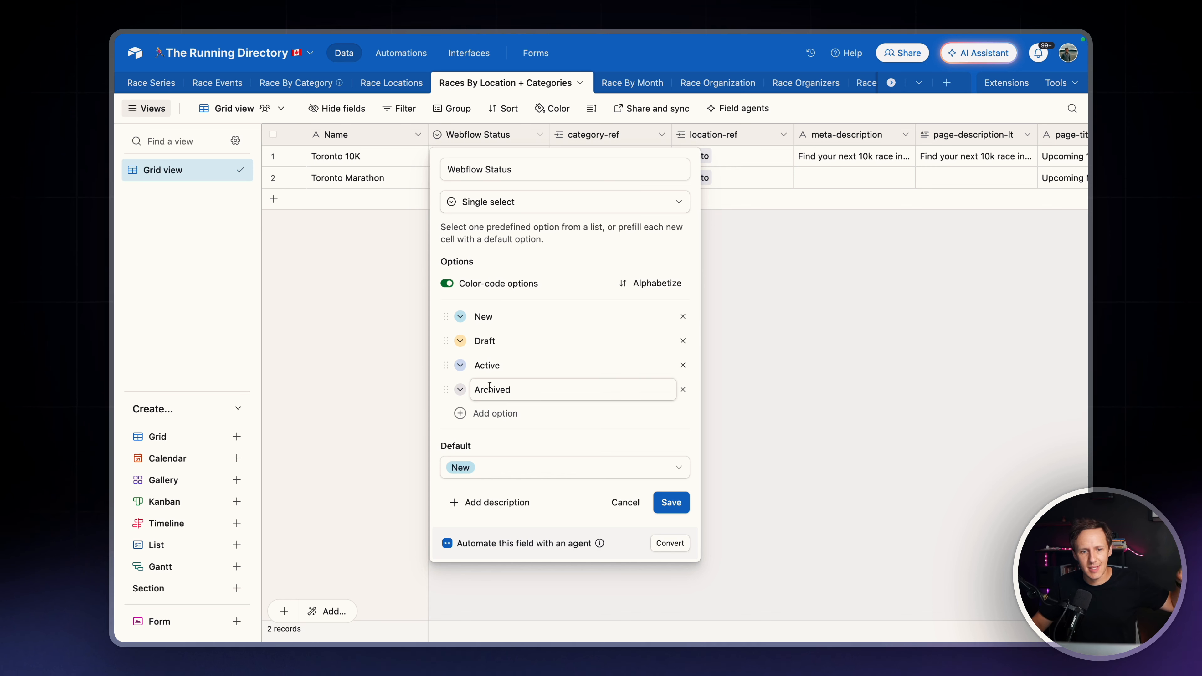
{"action": "left_click", "coordinate": [671, 503]}
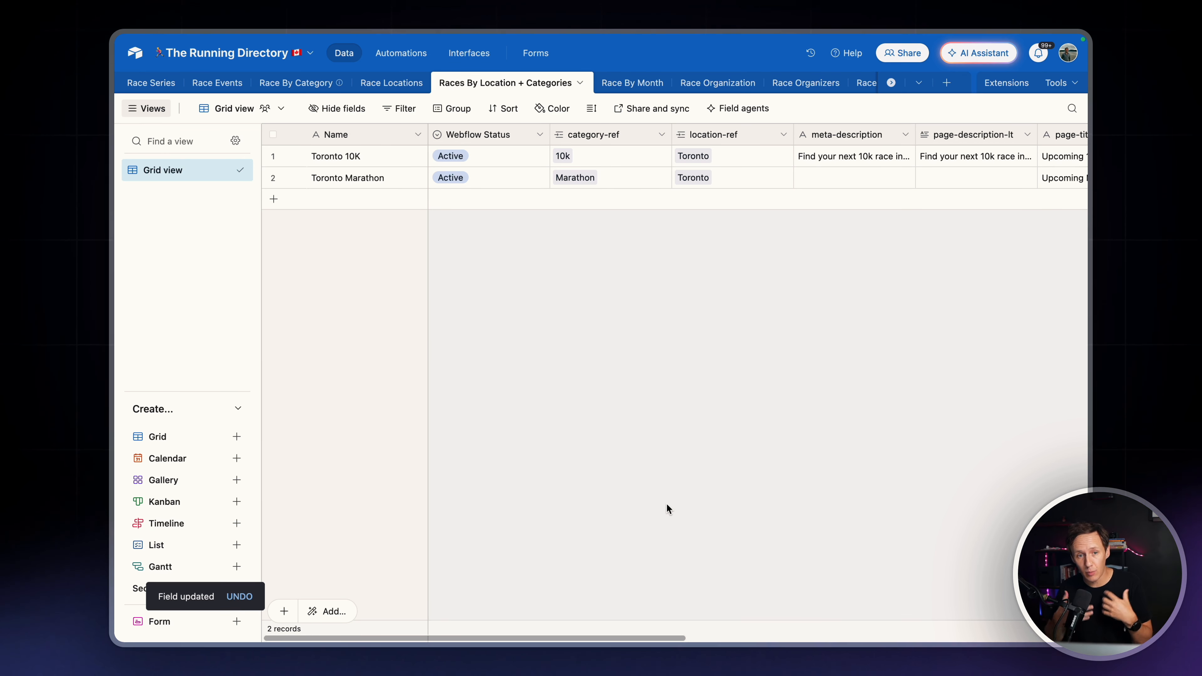
Create a collaborative grid view named "WHALESYNC VIEW" for the Races By Location + Categories table
{"action": "left_click", "coordinate": [194, 435]}
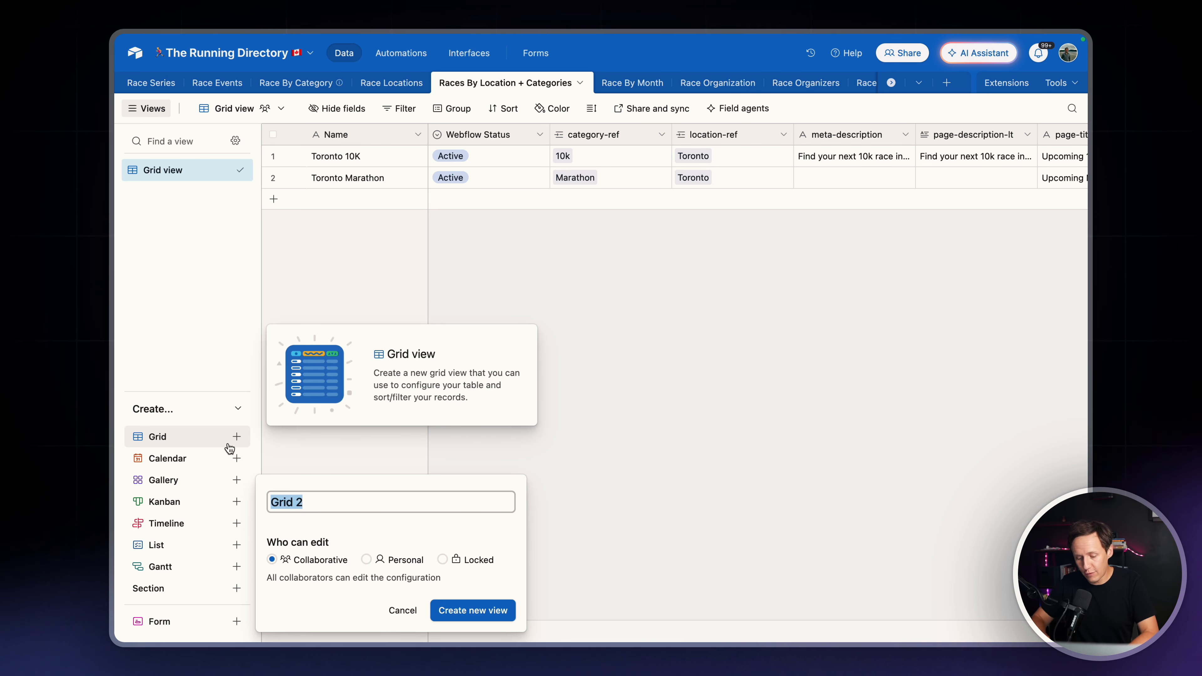
{"action": "type", "text": "WHALE"}
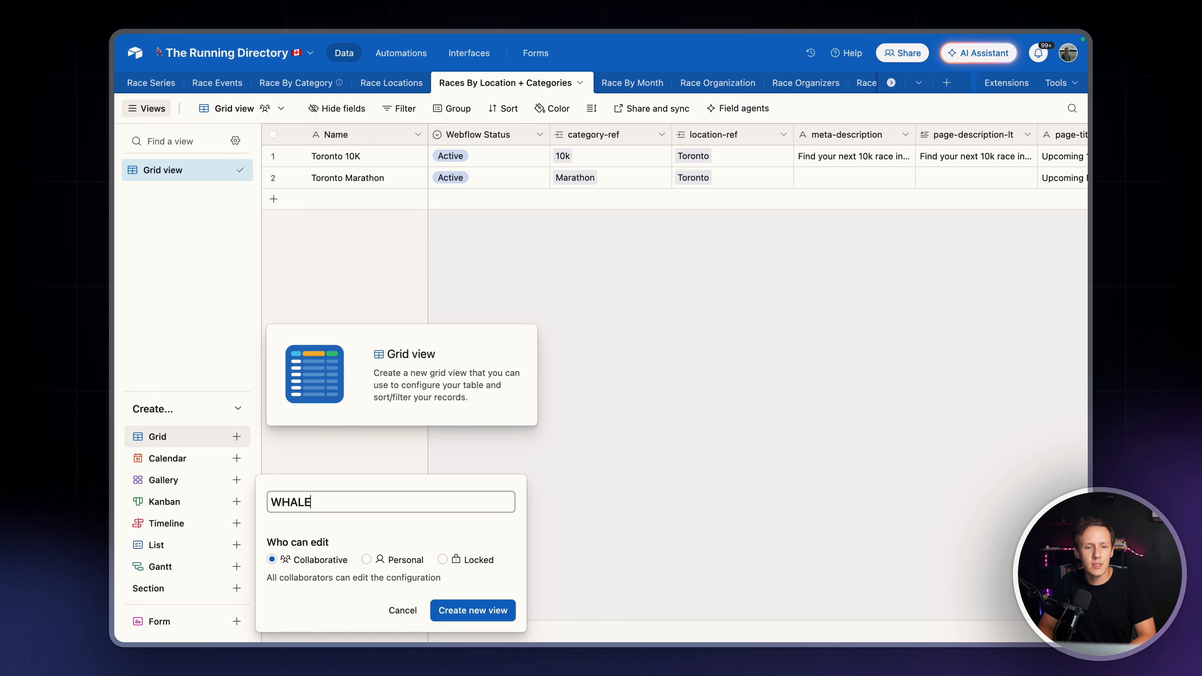
{"action": "type", "text": "SYNC VIEWS"}
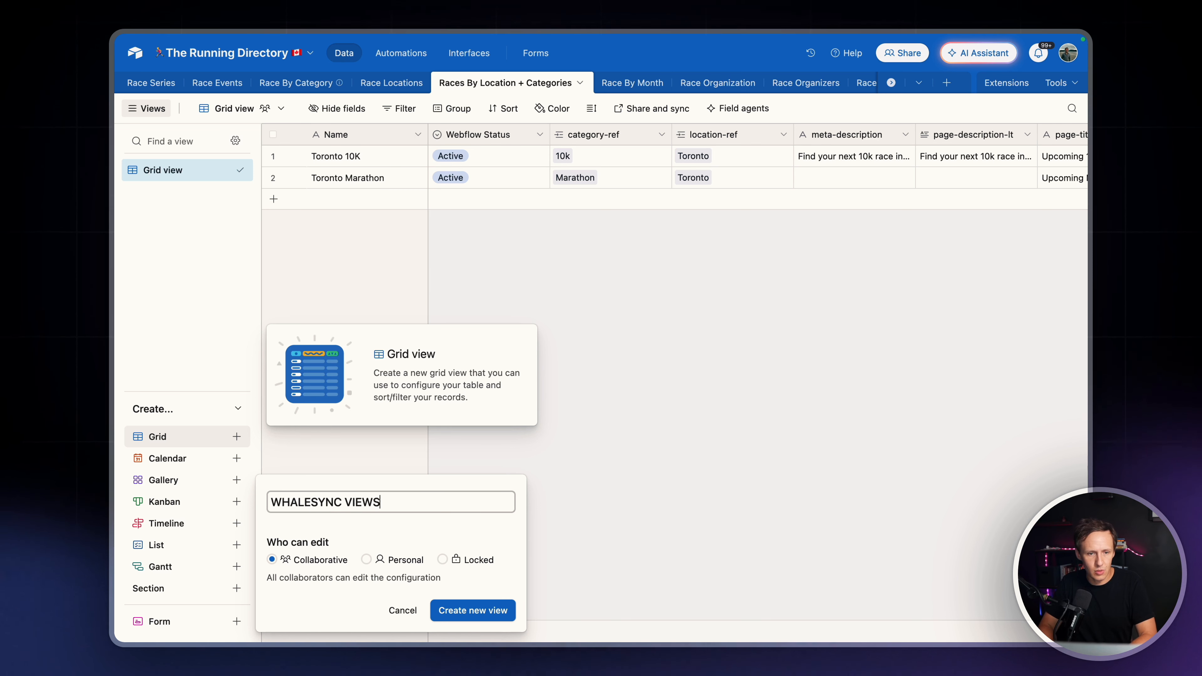
{"action": "key", "text": "Return"}
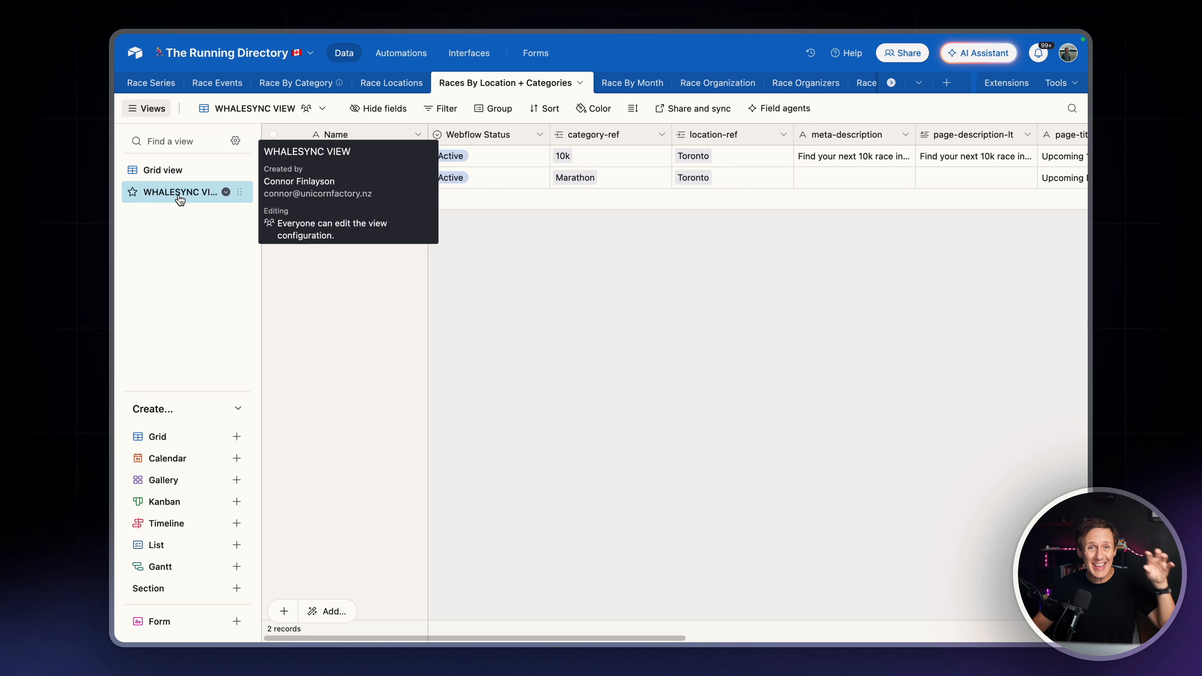
Filter WHALESYNC VIEW to records where Webflow Status is Active
{"action": "left_click", "coordinate": [450, 116]}
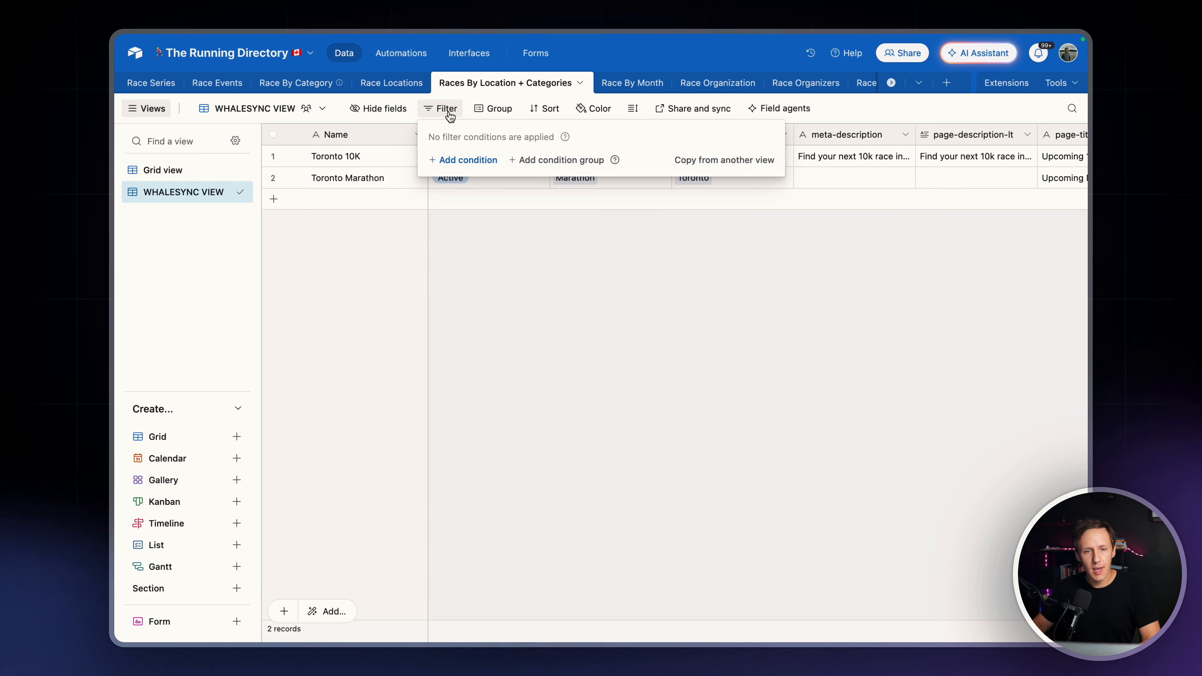
{"action": "left_click", "coordinate": [463, 160]}
{"action": "left_click", "coordinate": [514, 159]}
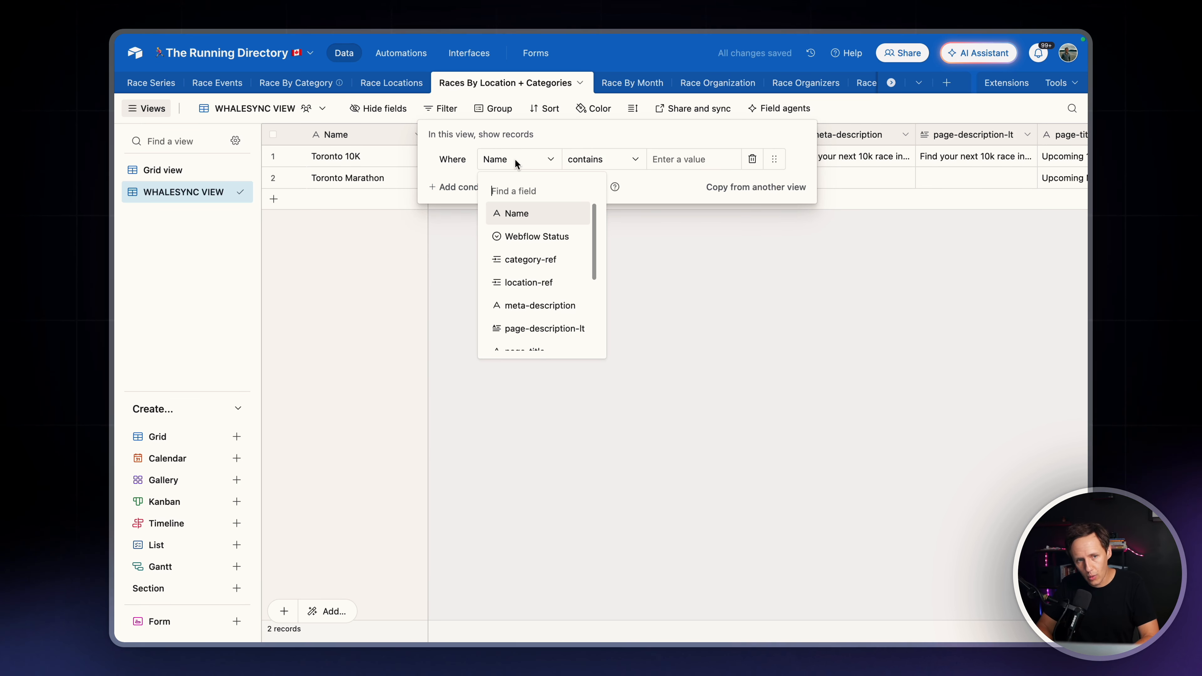
{"action": "left_click", "coordinate": [531, 236]}
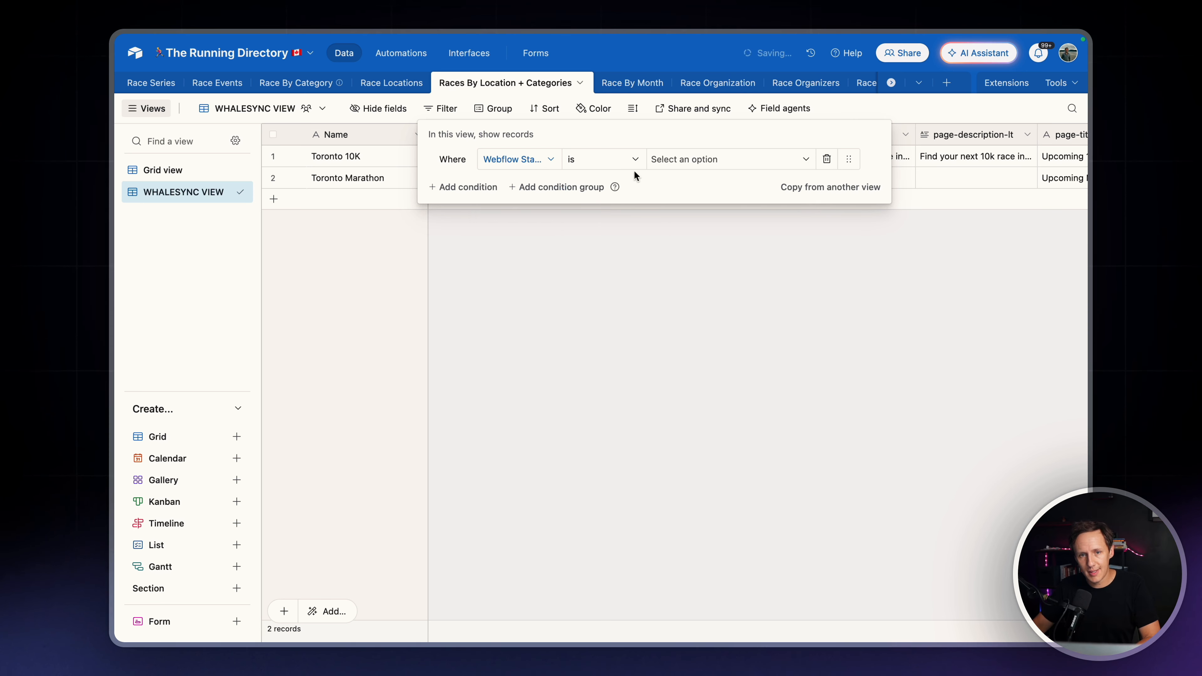
{"action": "left_click", "coordinate": [677, 161]}
{"action": "left_click", "coordinate": [679, 266]}
{"action": "left_click", "coordinate": [303, 215]}
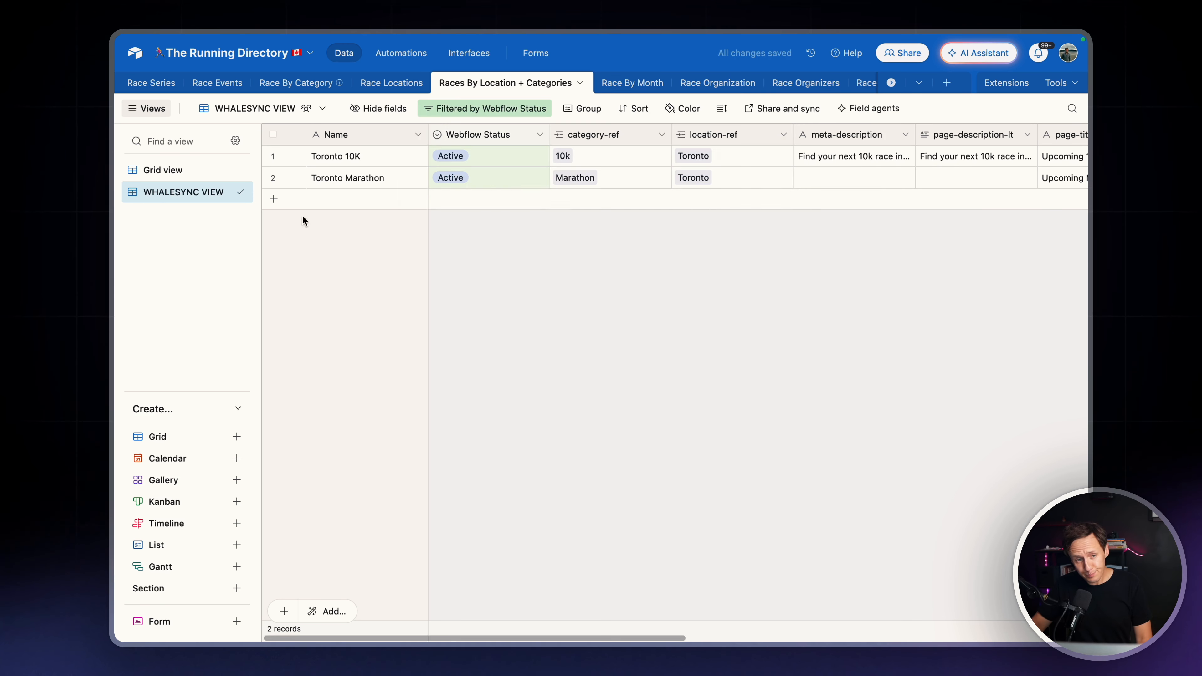
In Grid view, set the Toronto Marathon record's Webflow Status to New and check its Webflow Record ID
{"action": "left_click", "coordinate": [185, 176]}
{"action": "left_click", "coordinate": [502, 182]}
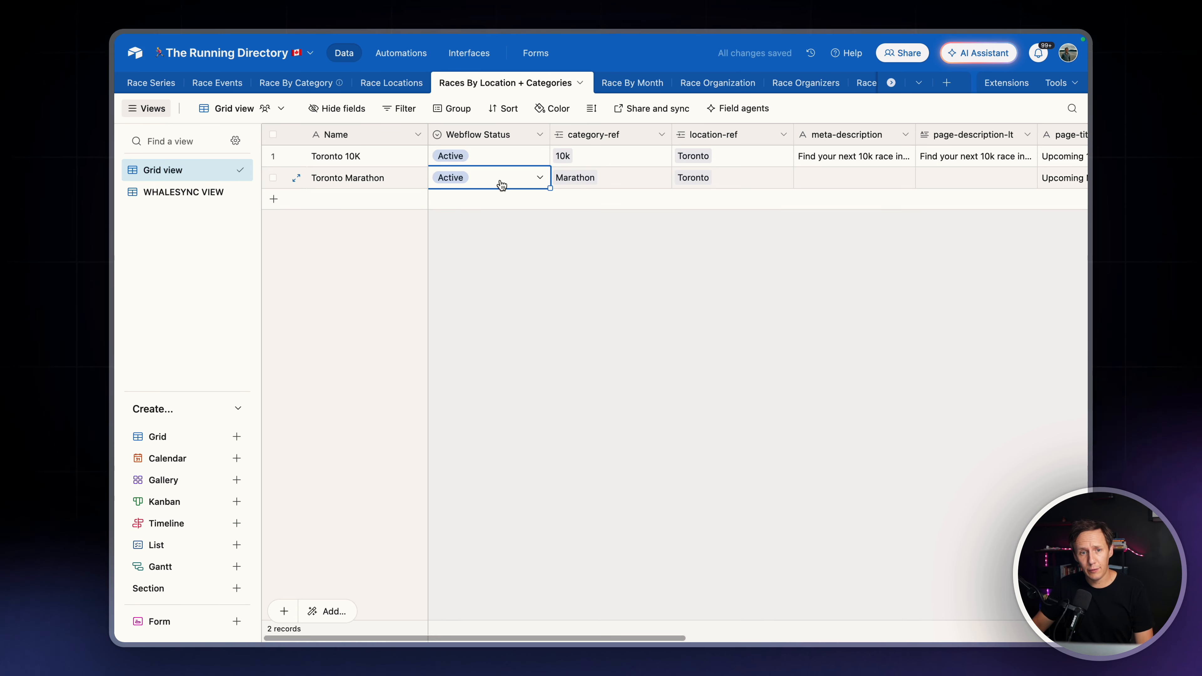
{"action": "left_click", "coordinate": [501, 182]}
{"action": "left_click", "coordinate": [476, 249]}
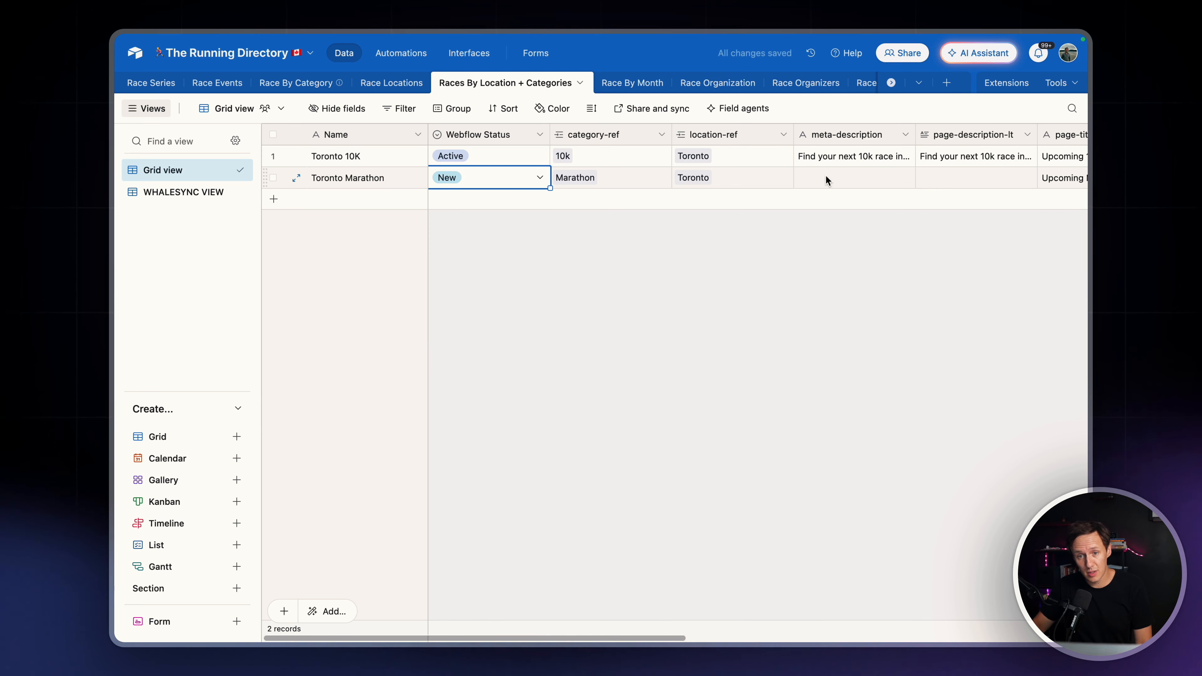
{"action": "scroll", "coordinate": [968, 180], "scroll_direction": "right", "scroll_amount": 10}
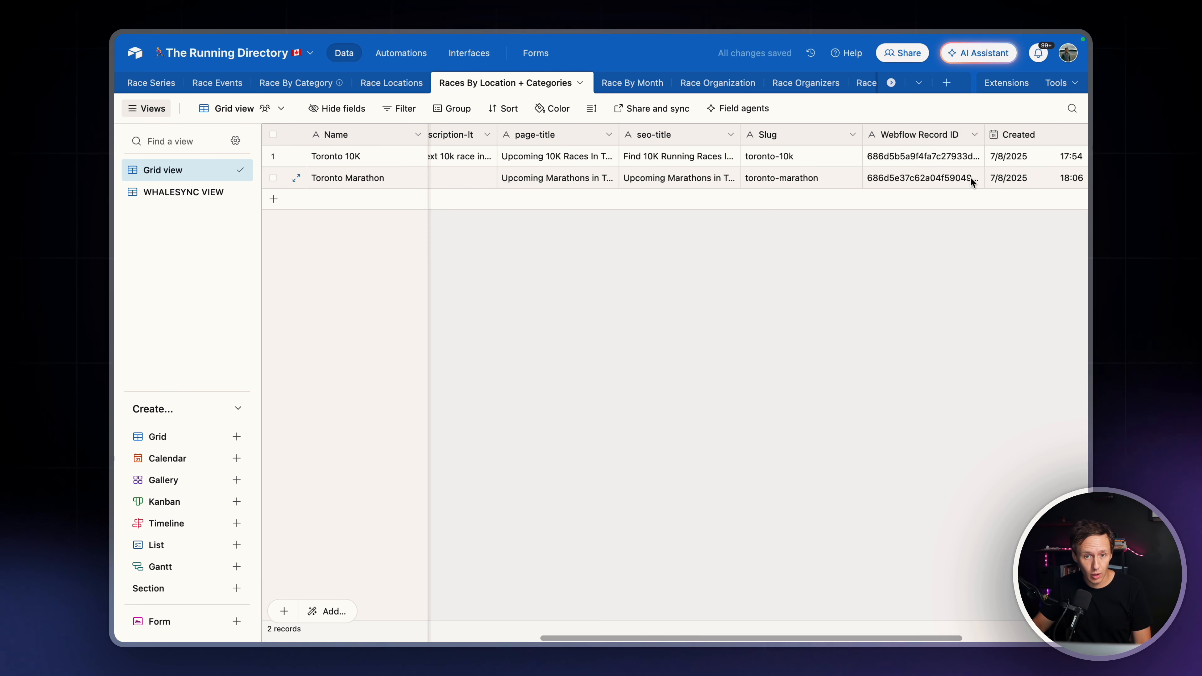
{"action": "scroll", "coordinate": [968, 181], "scroll_direction": "left", "scroll_amount": 10}
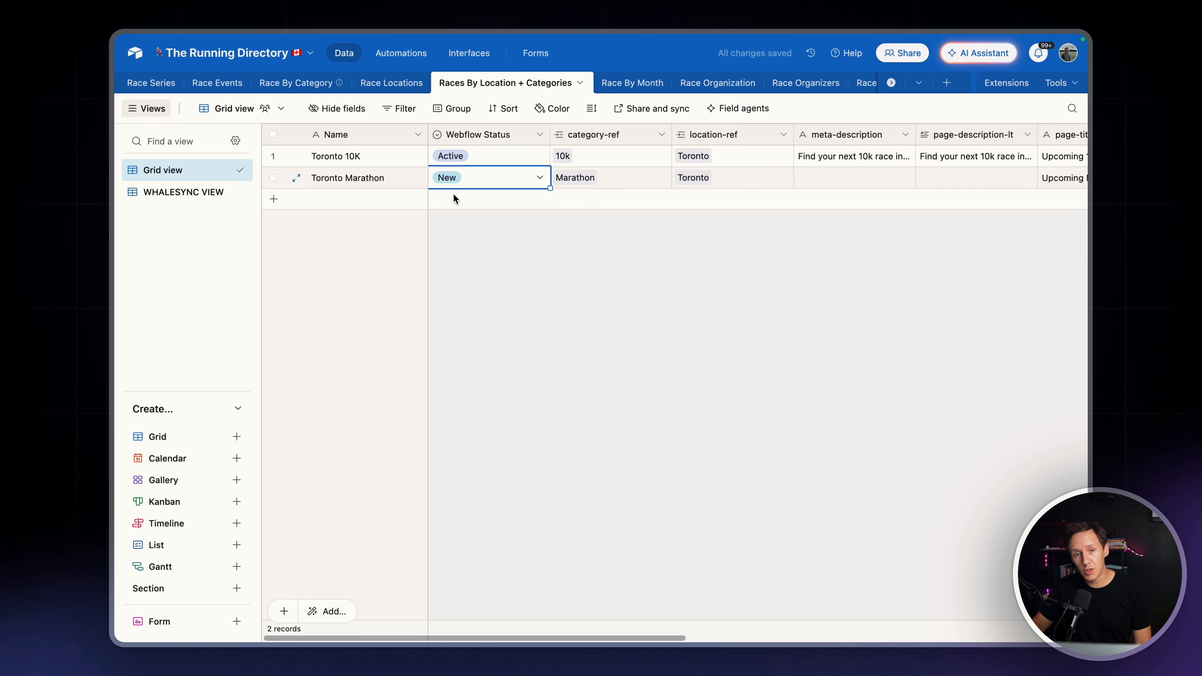
Add a blank record to check its default Webflow Status, and delete that record
{"action": "left_click", "coordinate": [362, 204]}
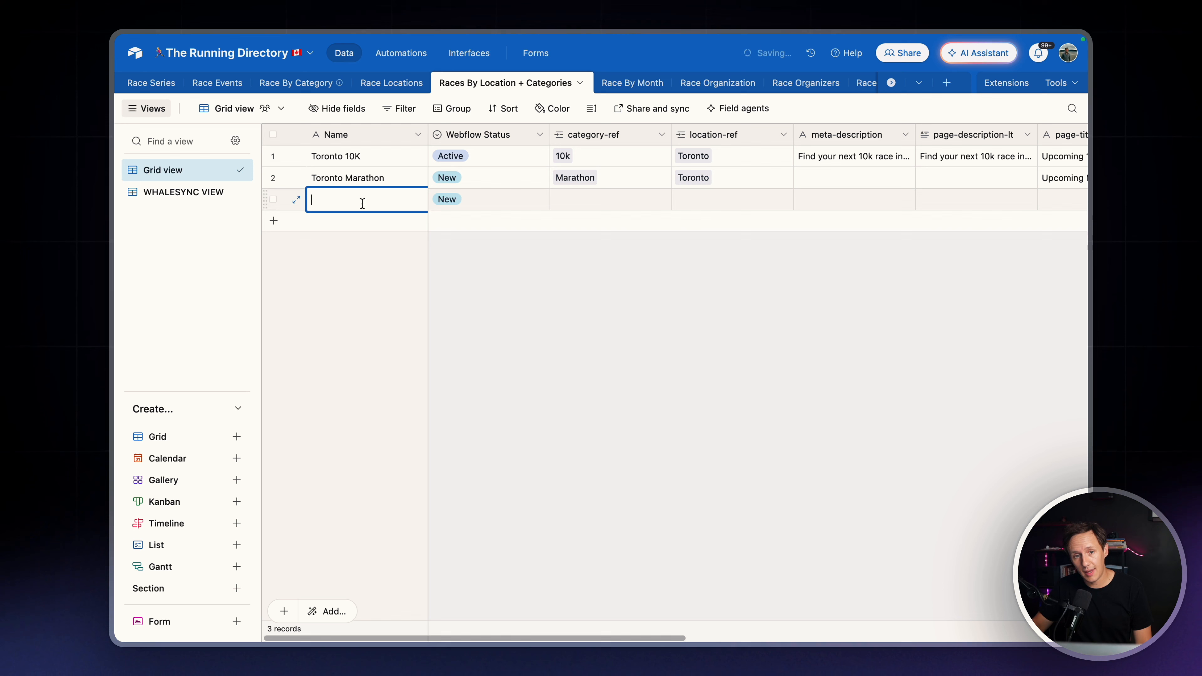
{"action": "left_click", "coordinate": [489, 200]}
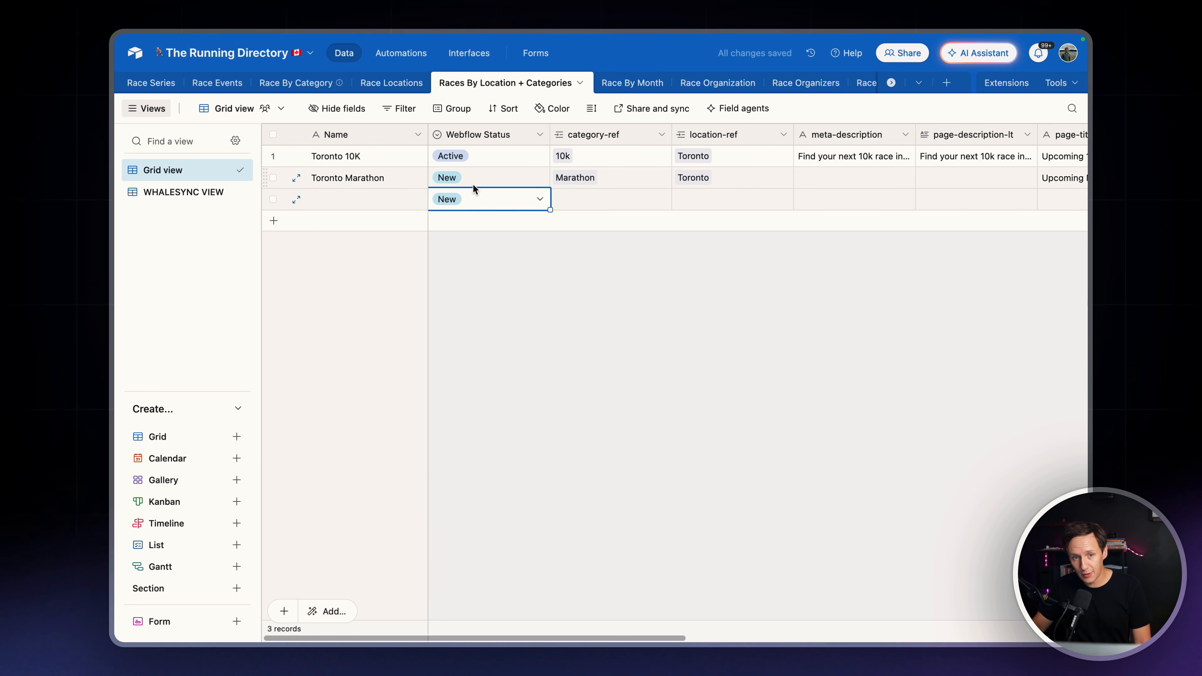
{"action": "right_click", "coordinate": [372, 205]}
{"action": "left_click", "coordinate": [464, 446]}
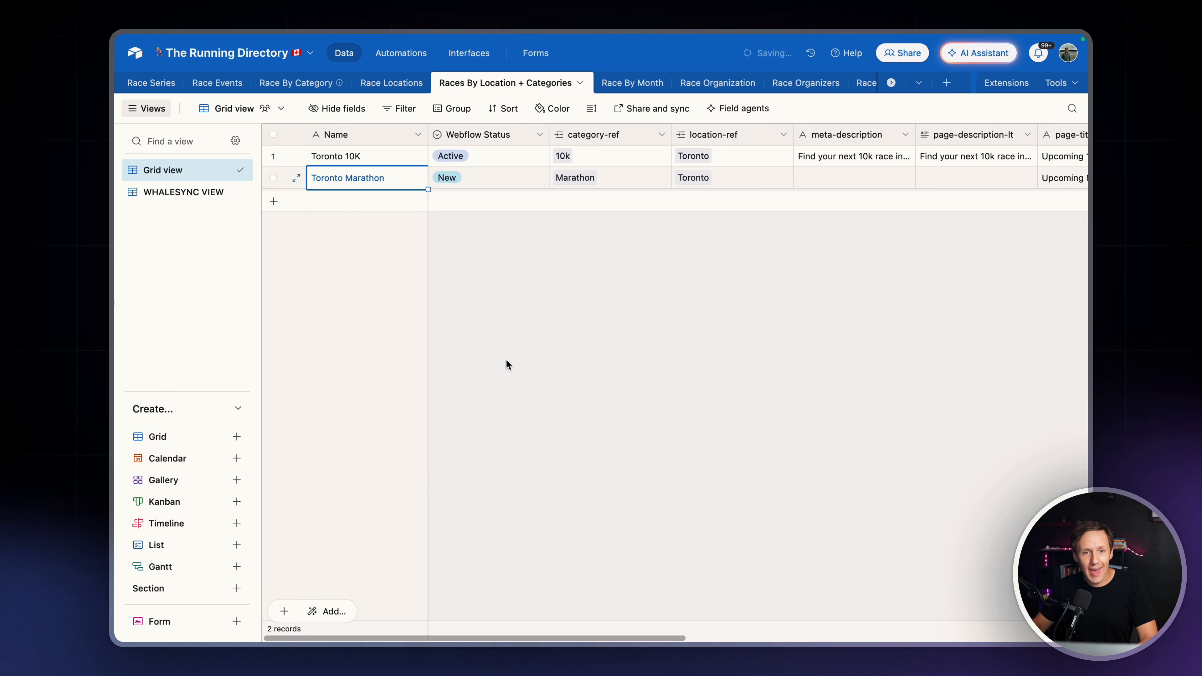
Check the filtered WHALESYNC VIEW, switch to Whalesync and pause the sync "The Running Directory CA"
{"action": "left_click", "coordinate": [181, 193]}
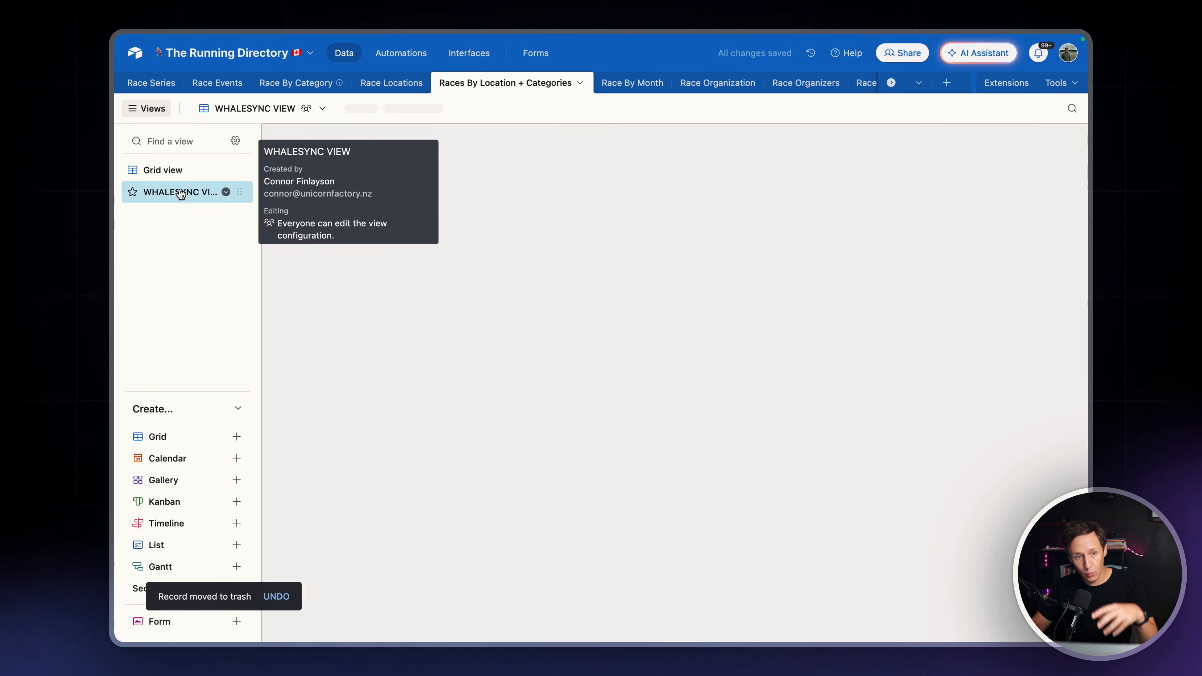
{"action": "mouse_move", "coordinate": [120, 361]}
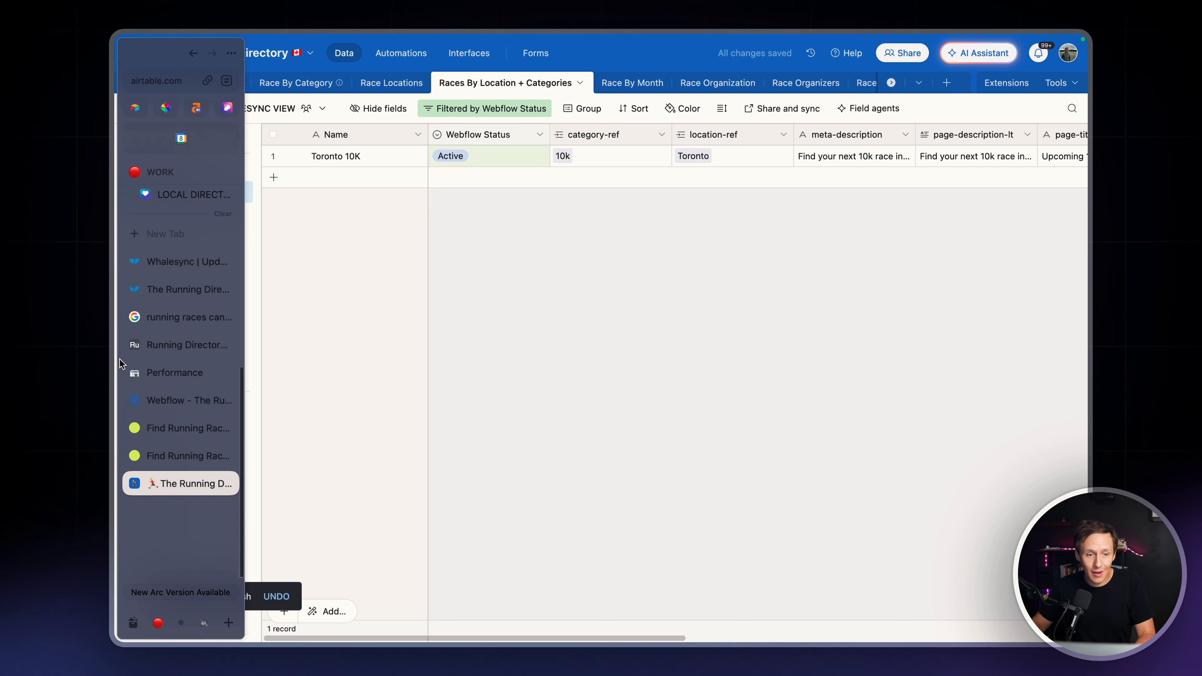
{"action": "left_click", "coordinate": [170, 292]}
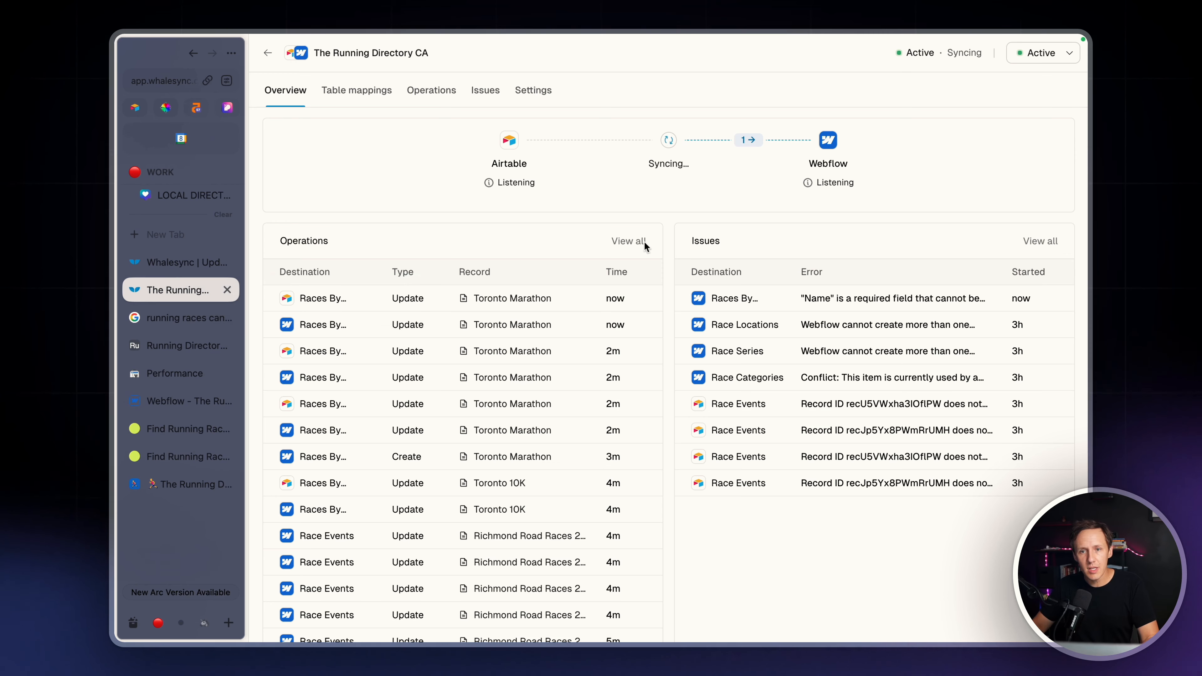
{"action": "scroll", "coordinate": [458, 110], "scroll_direction": "right", "scroll_amount": 3}
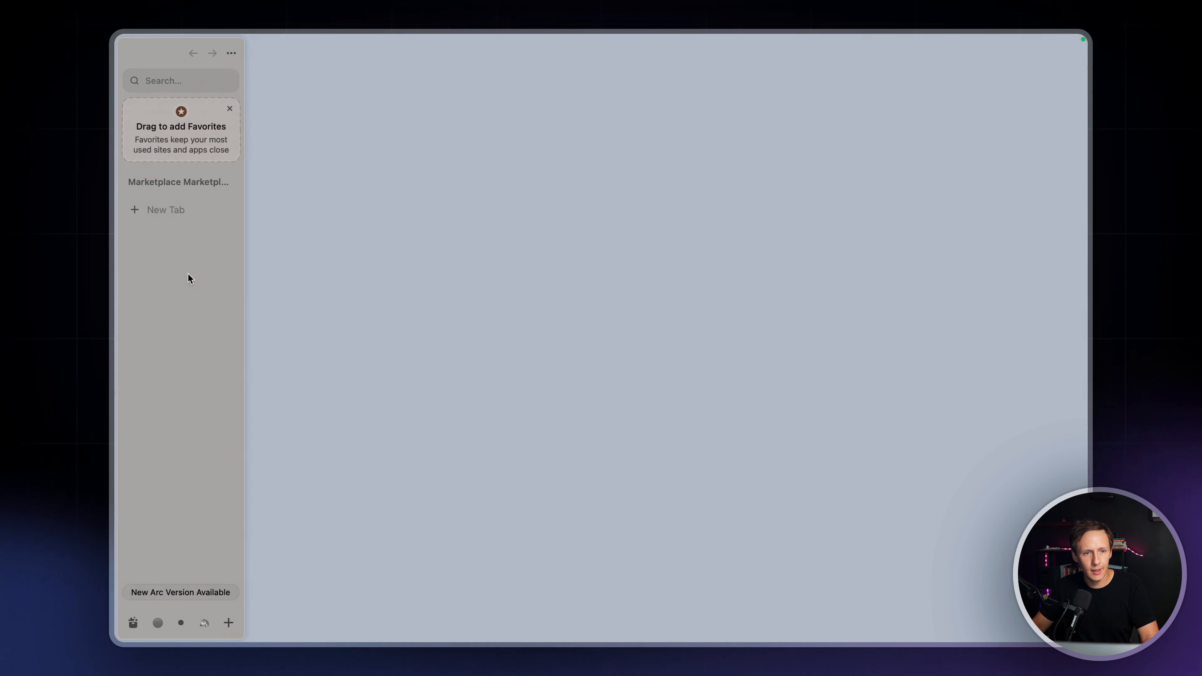
{"action": "scroll", "coordinate": [187, 273], "scroll_direction": "left", "scroll_amount": 3}
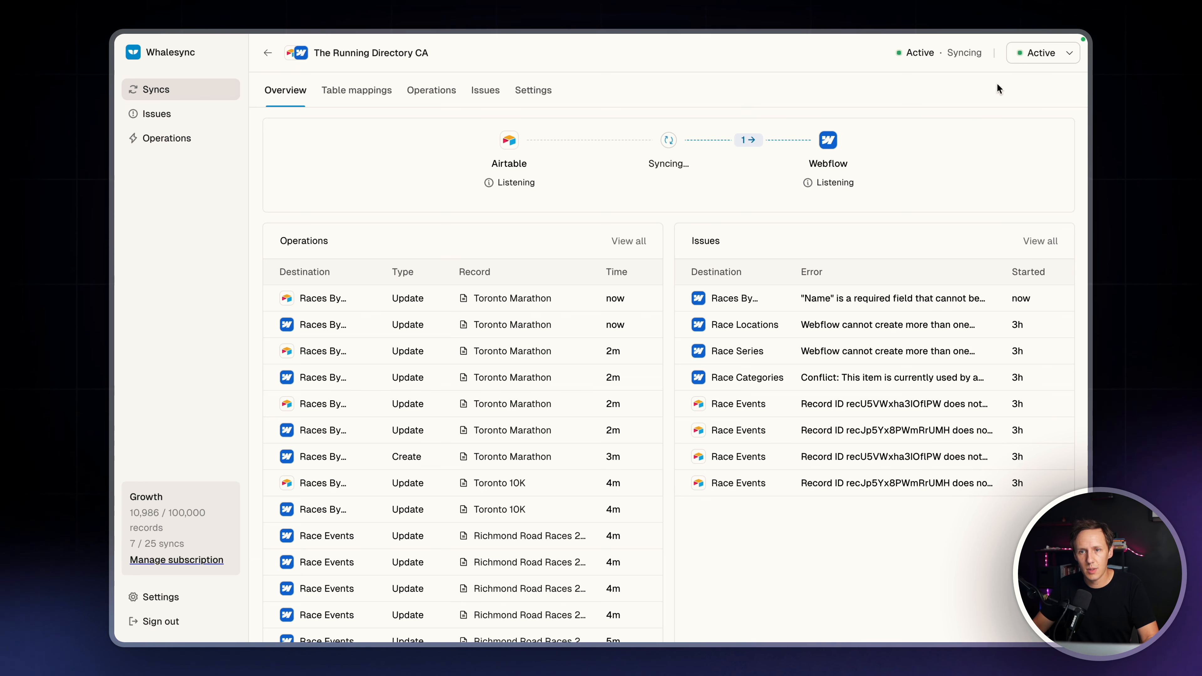
{"action": "left_click", "coordinate": [1038, 55]}
{"action": "left_click", "coordinate": [993, 82]}
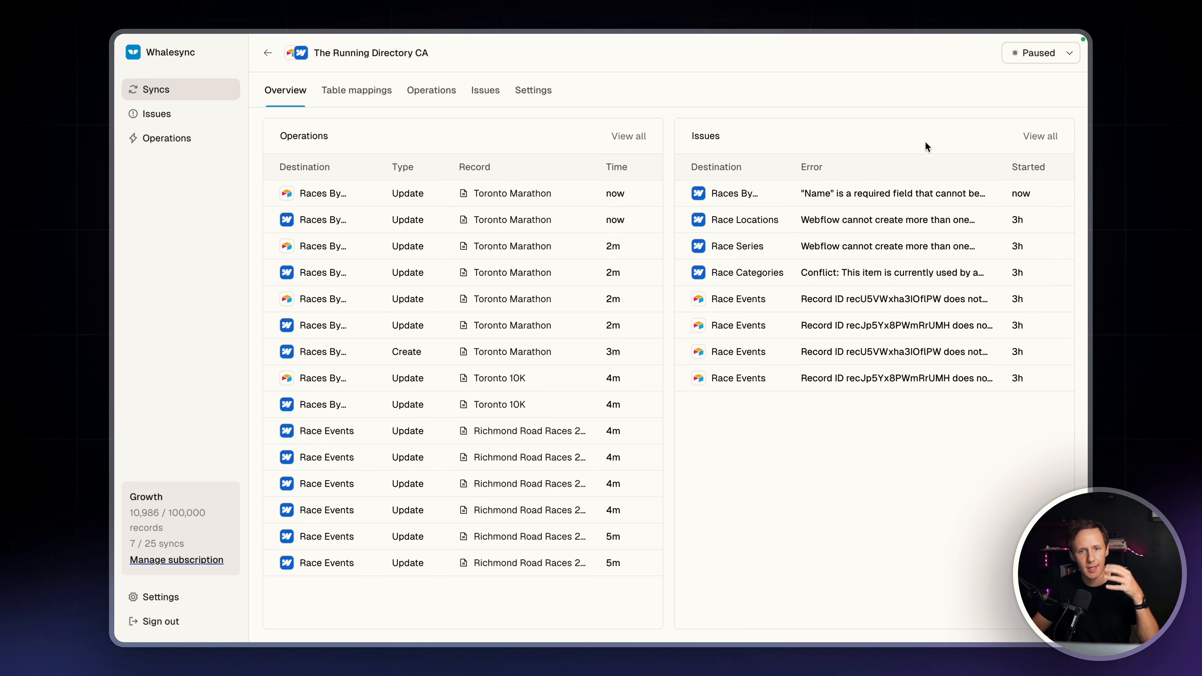
Delete the Races By Location + Categories table mapping from the sync and save the change
{"action": "left_click", "coordinate": [352, 90]}
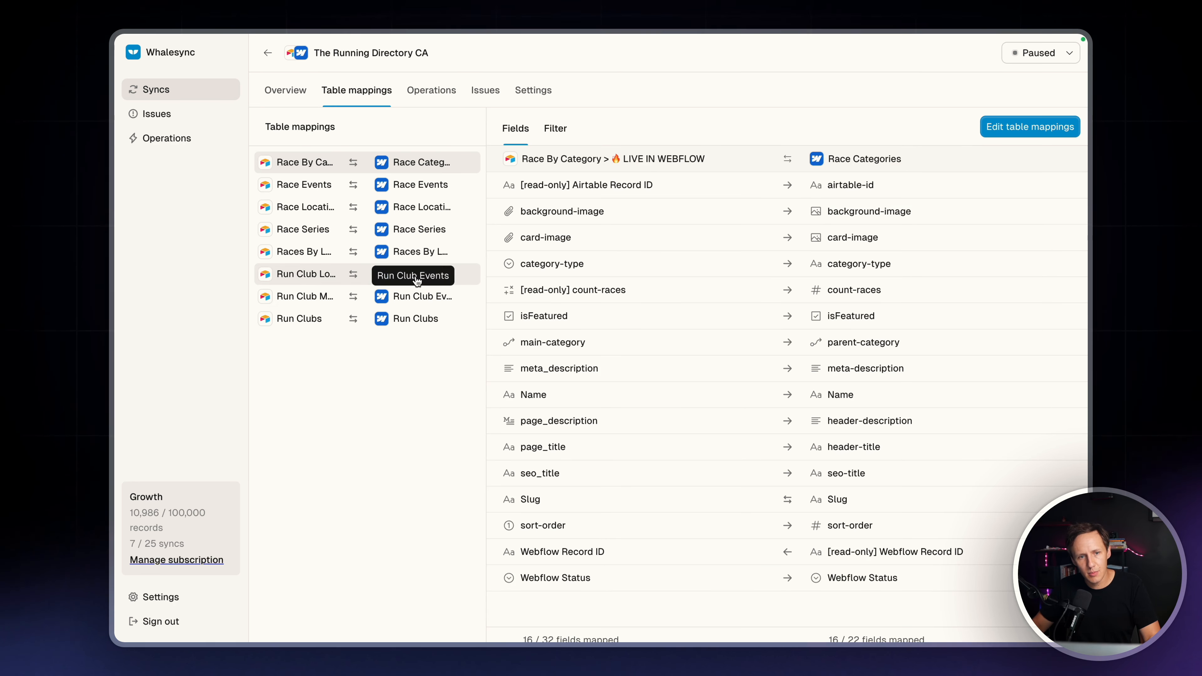
{"action": "left_click", "coordinate": [419, 258]}
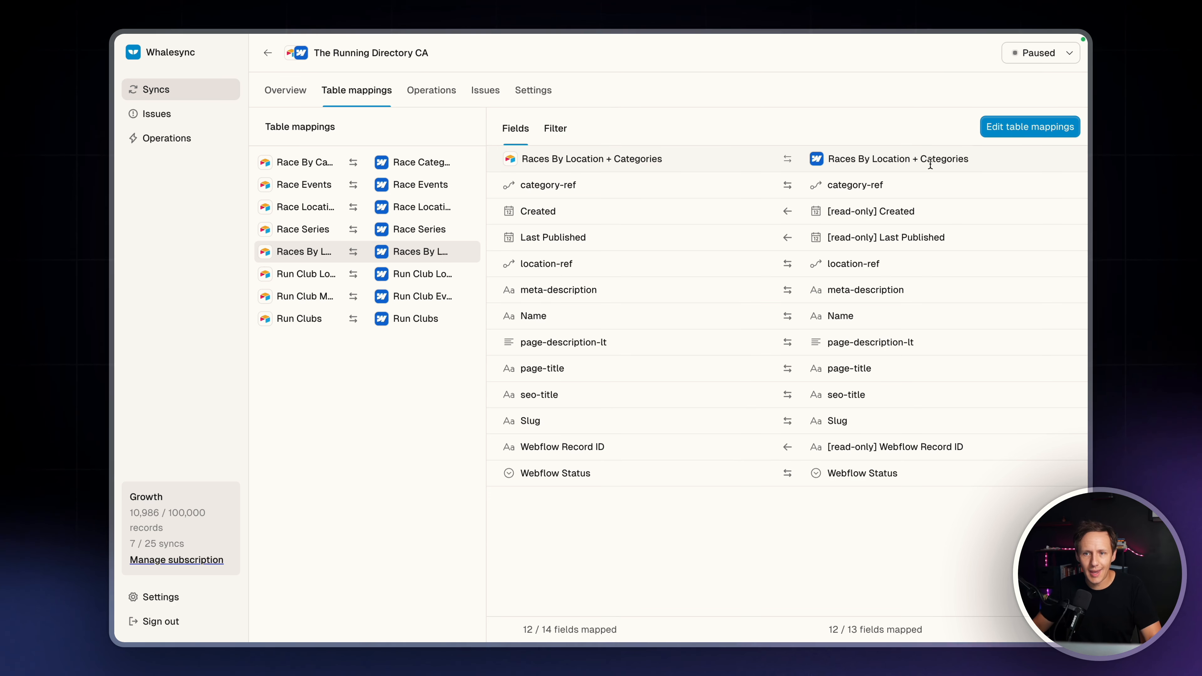
{"action": "left_click", "coordinate": [1044, 132]}
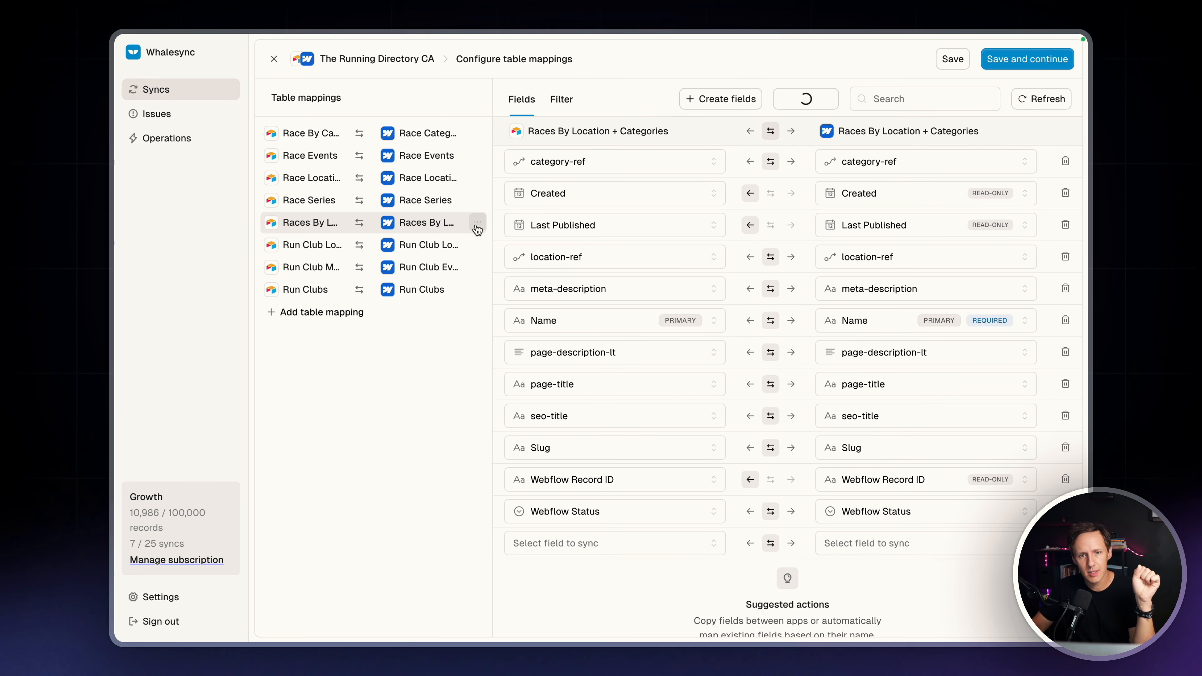
{"action": "left_click", "coordinate": [477, 227]}
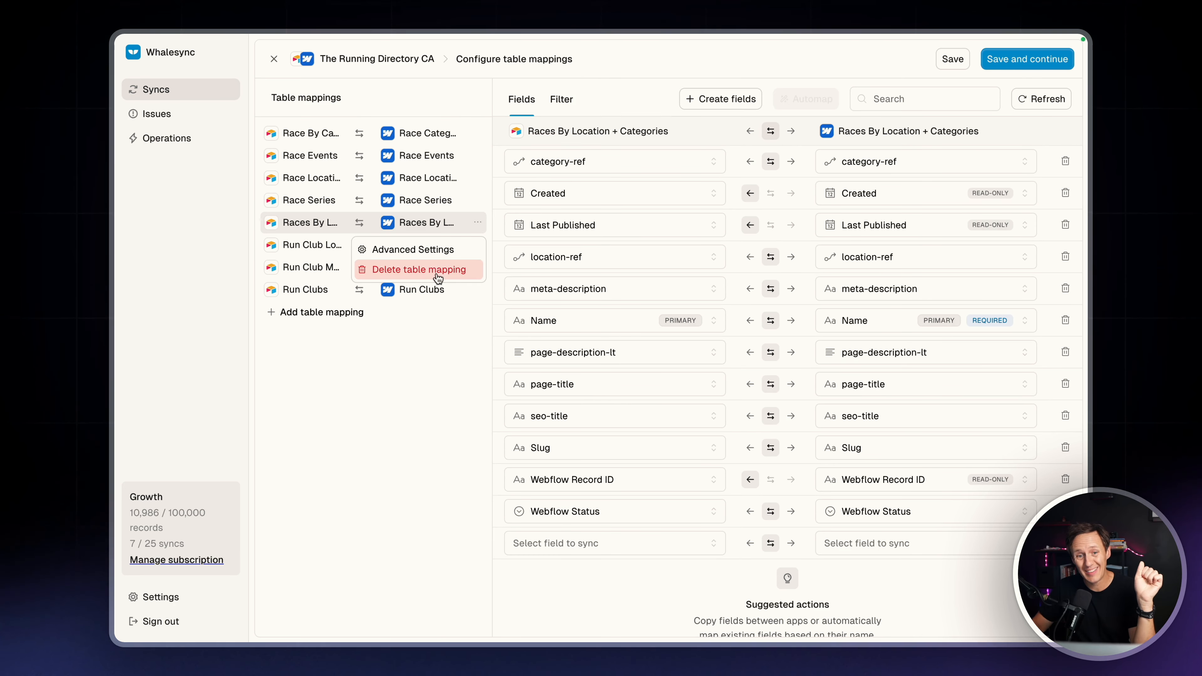
{"action": "left_click", "coordinate": [428, 271]}
{"action": "left_click", "coordinate": [714, 404]}
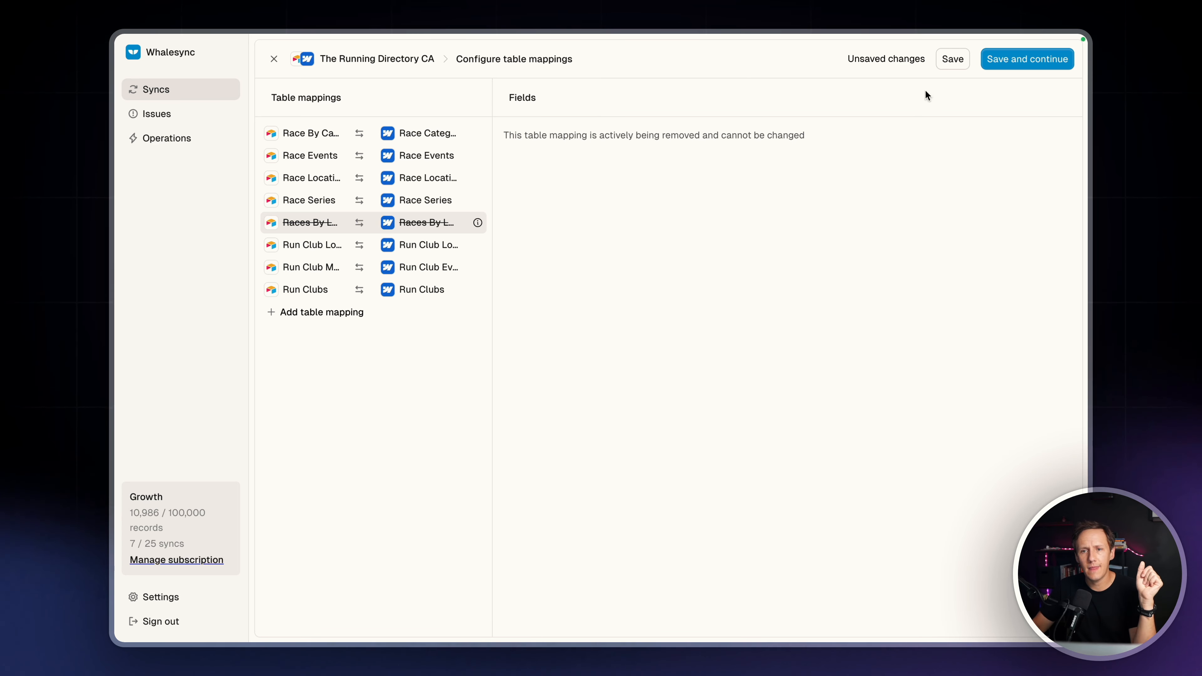
{"action": "left_click", "coordinate": [952, 59]}
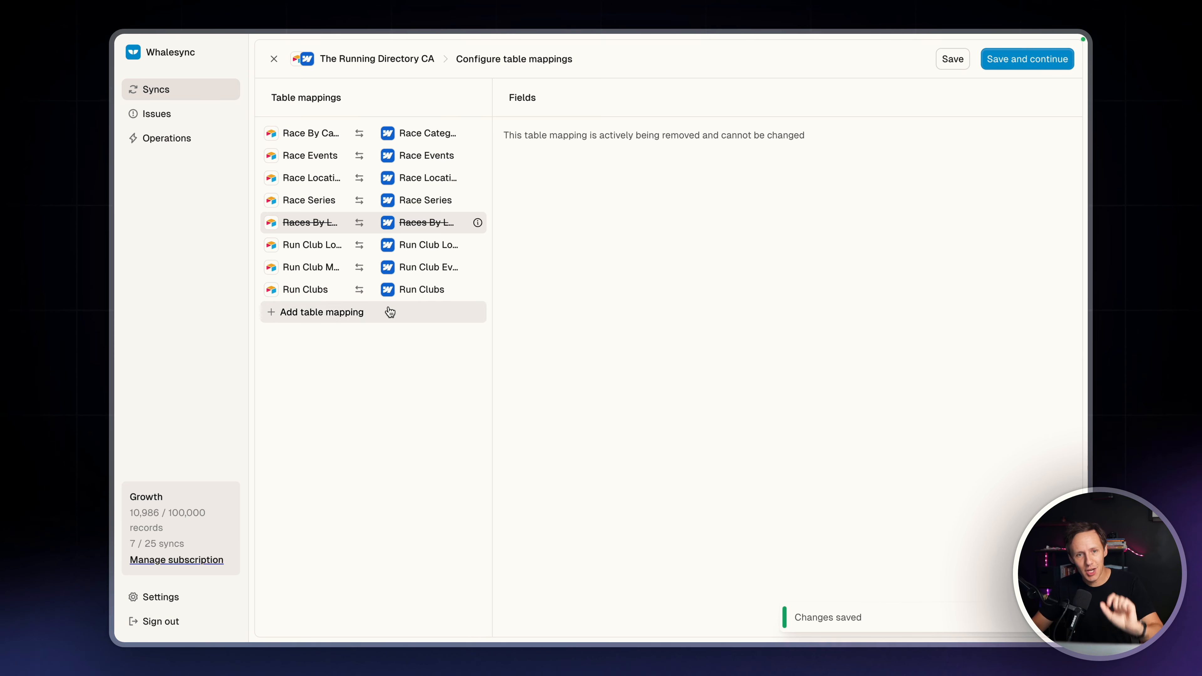
{"action": "left_click", "coordinate": [946, 66]}
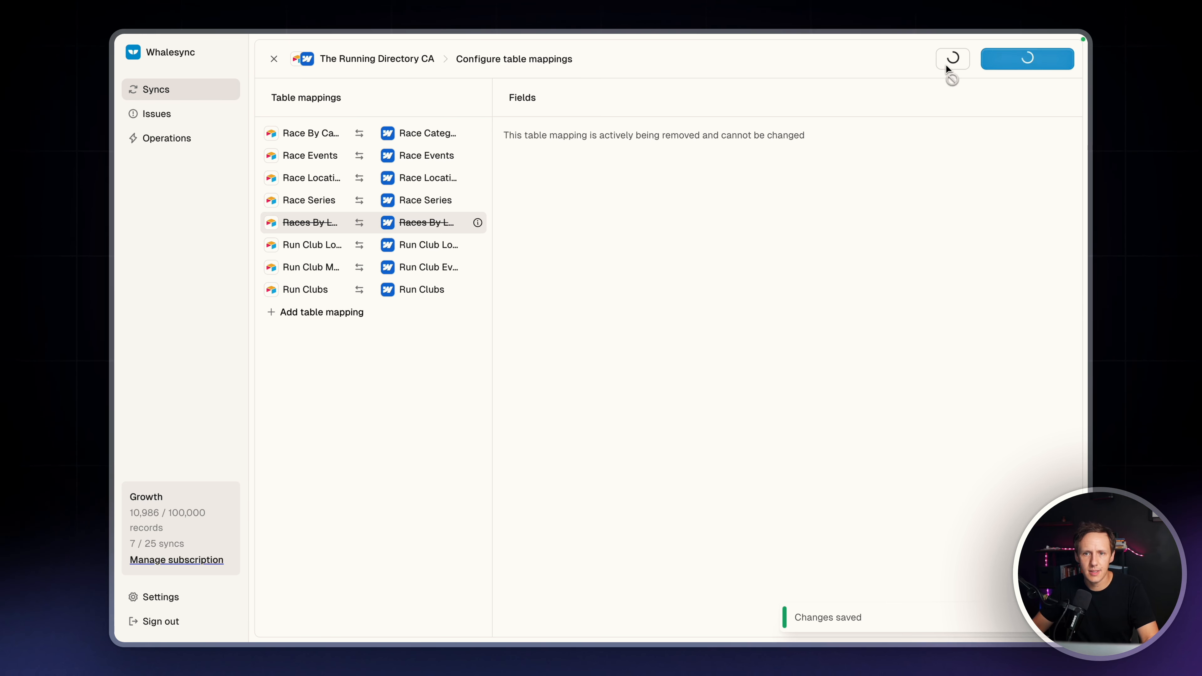
Start a new table mapping using the Webflow table Races By Location + Categories
{"action": "left_click", "coordinate": [342, 294]}
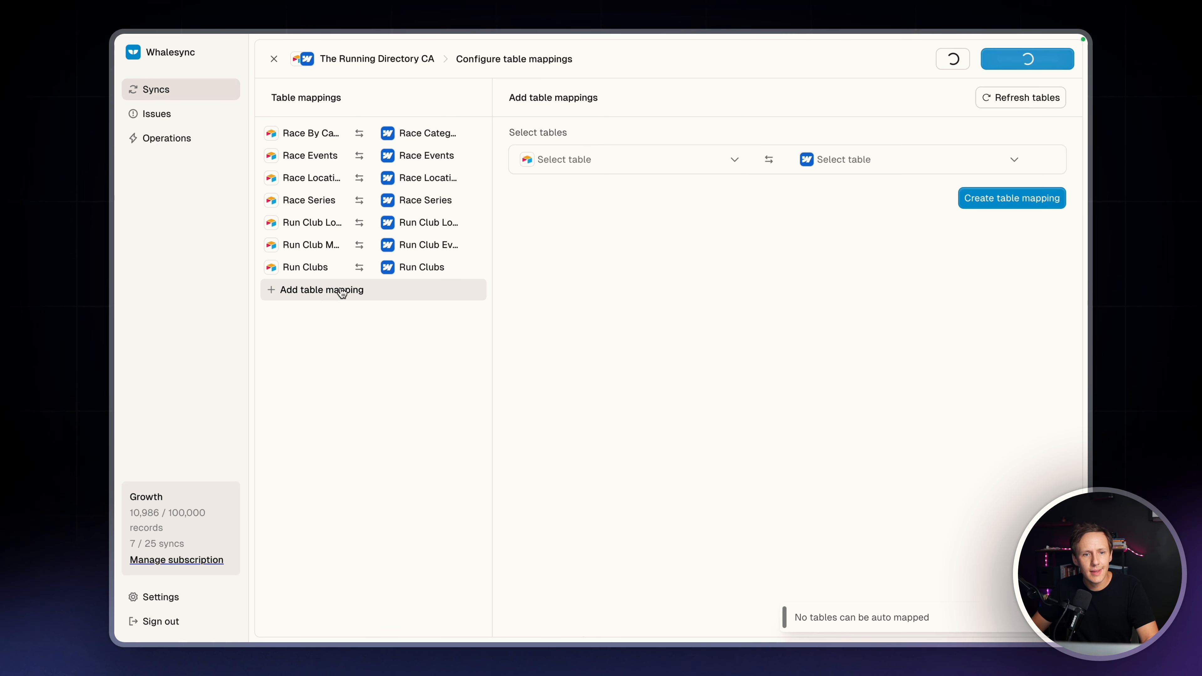
{"action": "left_click", "coordinate": [884, 163]}
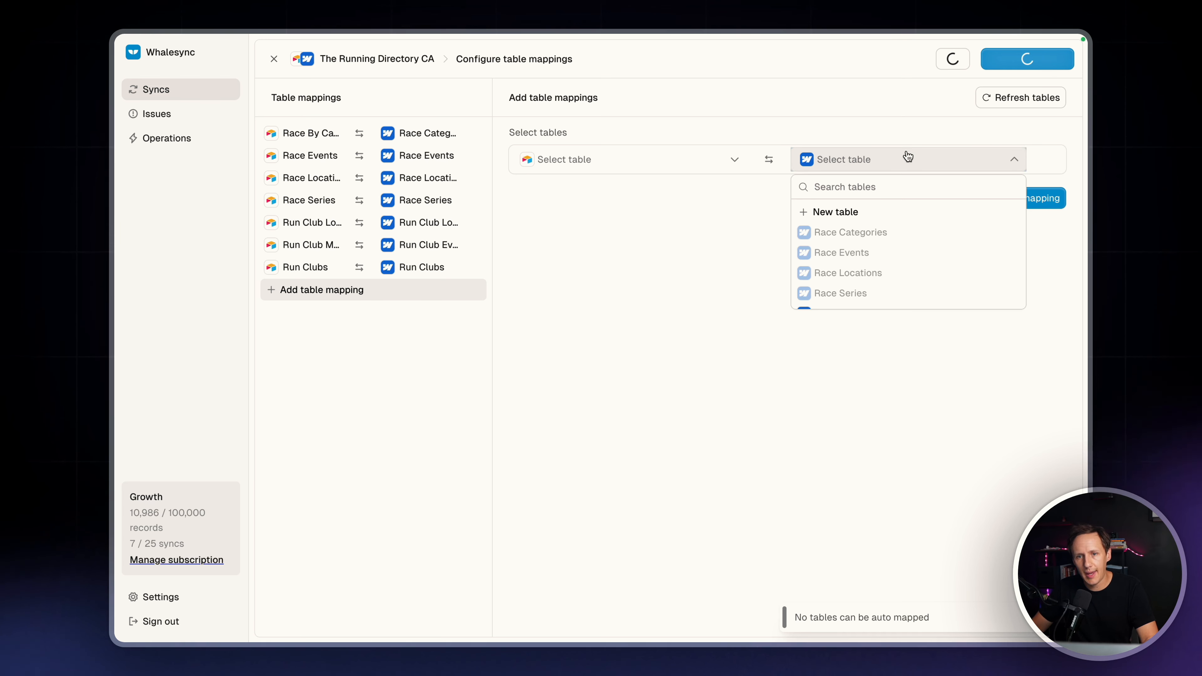
{"action": "scroll", "coordinate": [876, 265], "scroll_direction": "down", "scroll_amount": 2}
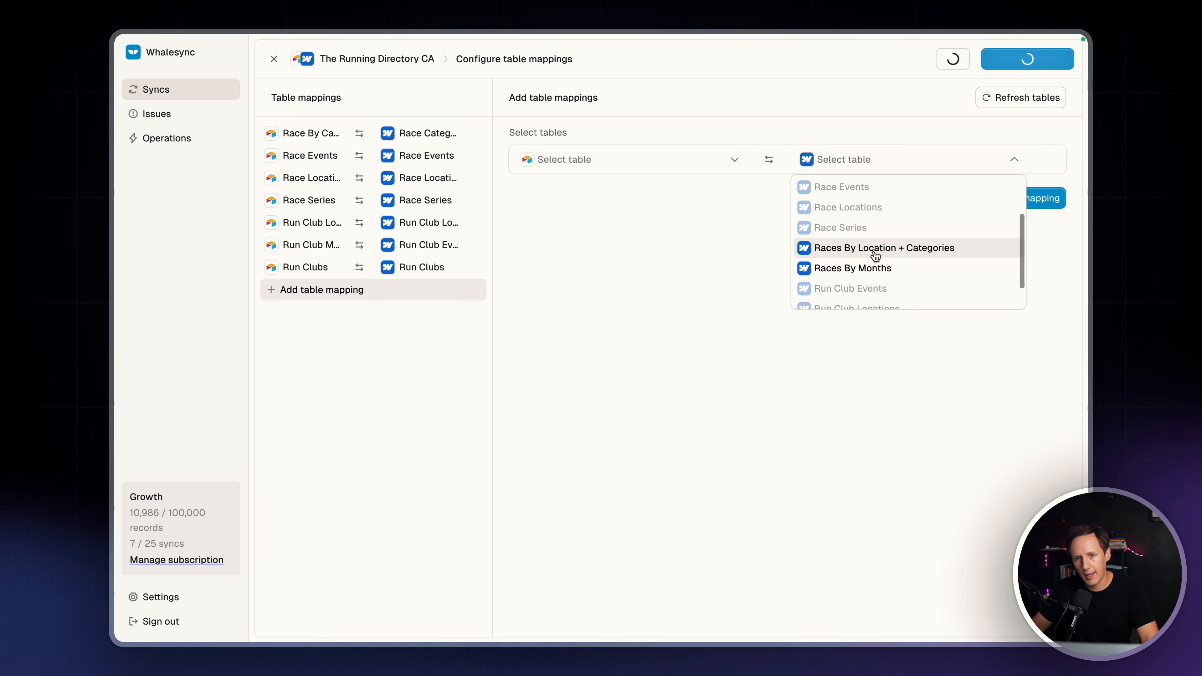
{"action": "left_click", "coordinate": [873, 250]}
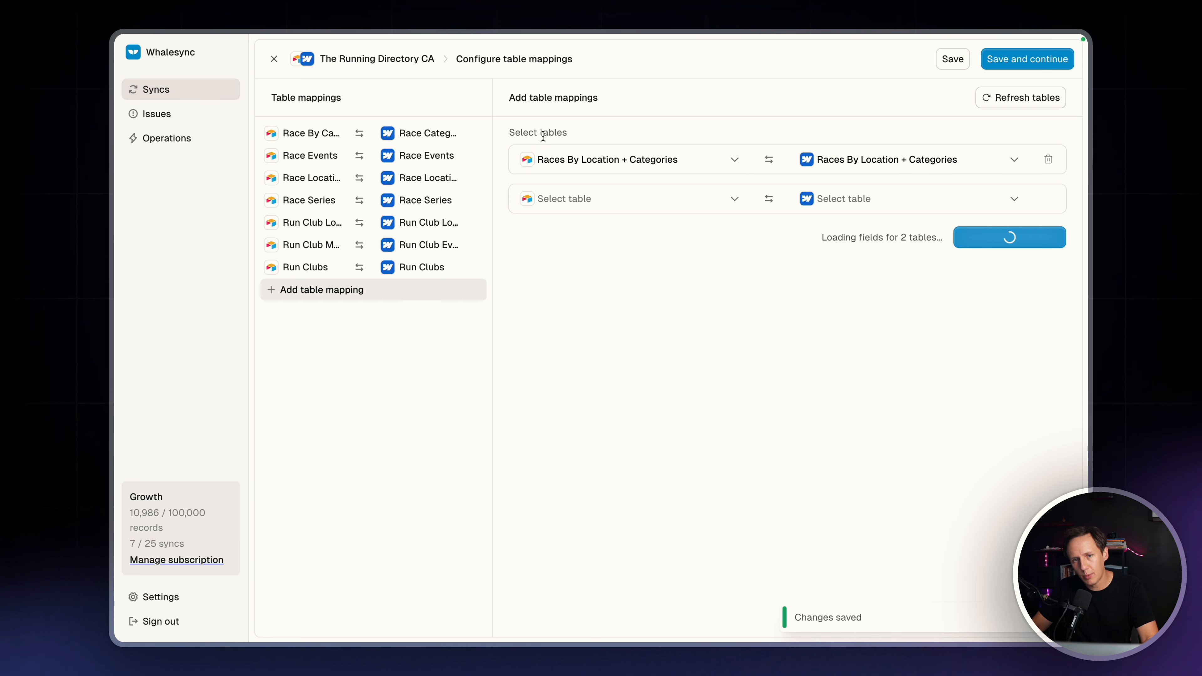
Set the Airtable side to WHALESYNC VIEW of Races By Location + Categories and create the table mapping
{"action": "left_click", "coordinate": [562, 169]}
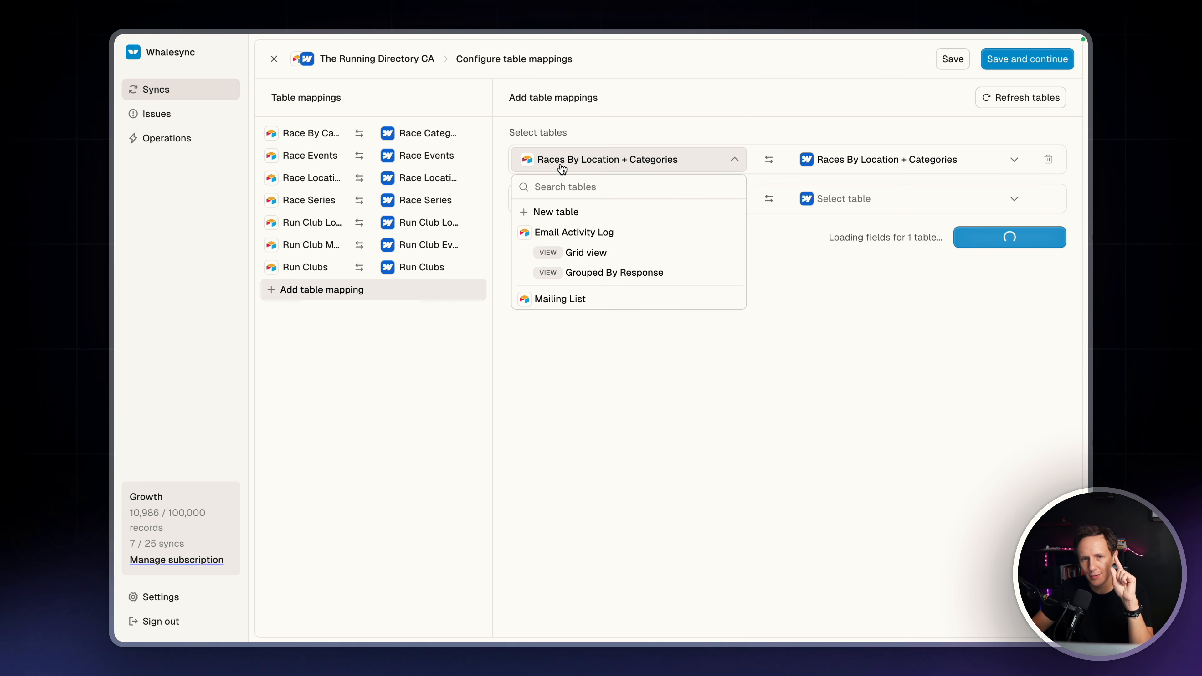
{"action": "scroll", "coordinate": [597, 265], "scroll_direction": "down", "scroll_amount": 10}
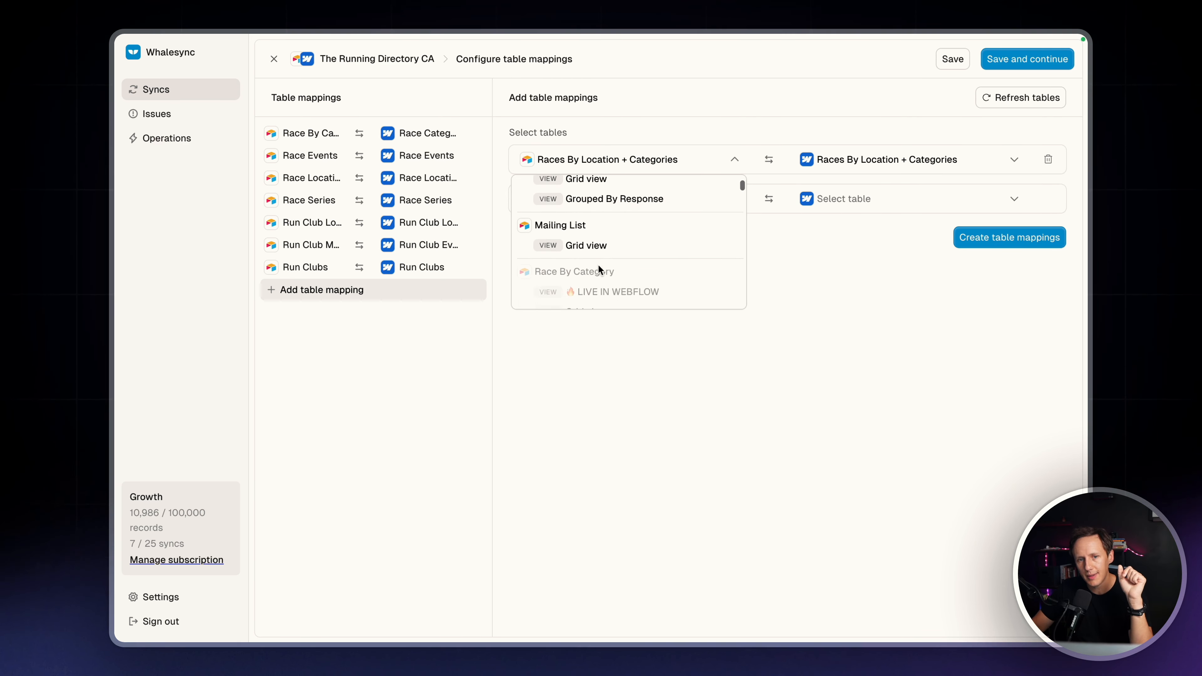
{"action": "scroll", "coordinate": [598, 266], "scroll_direction": "down", "scroll_amount": 15}
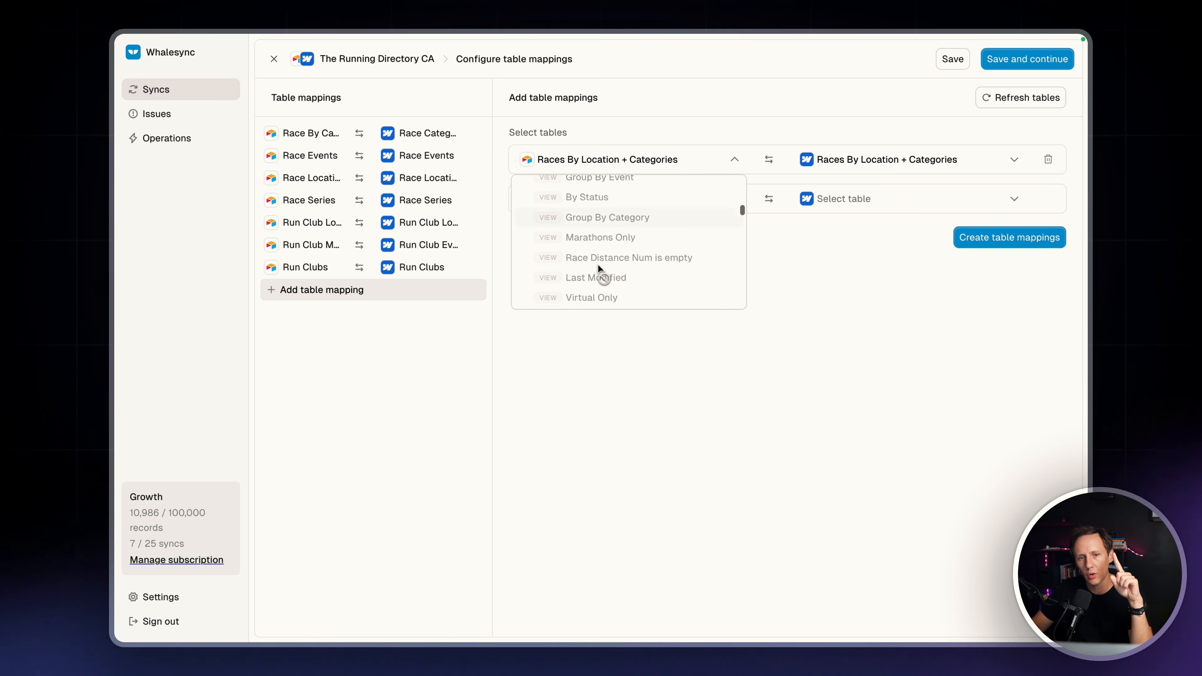
{"action": "scroll", "coordinate": [599, 271], "scroll_direction": "down", "scroll_amount": 15}
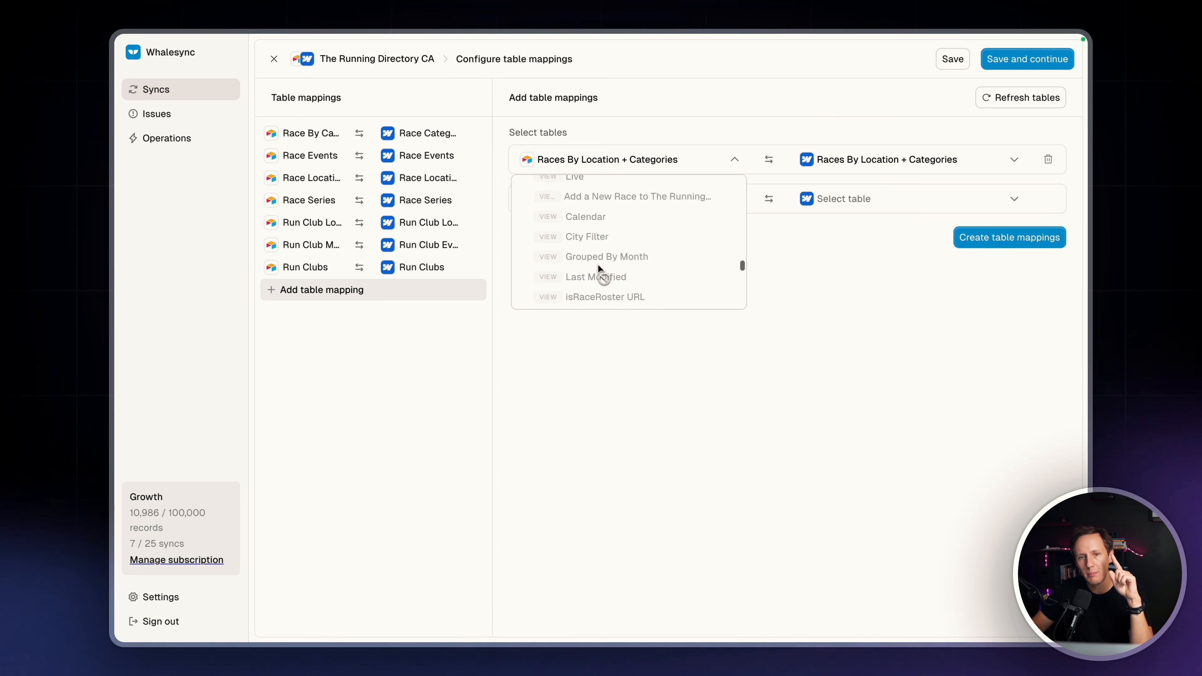
{"action": "scroll", "coordinate": [599, 270], "scroll_direction": "up", "scroll_amount": 10}
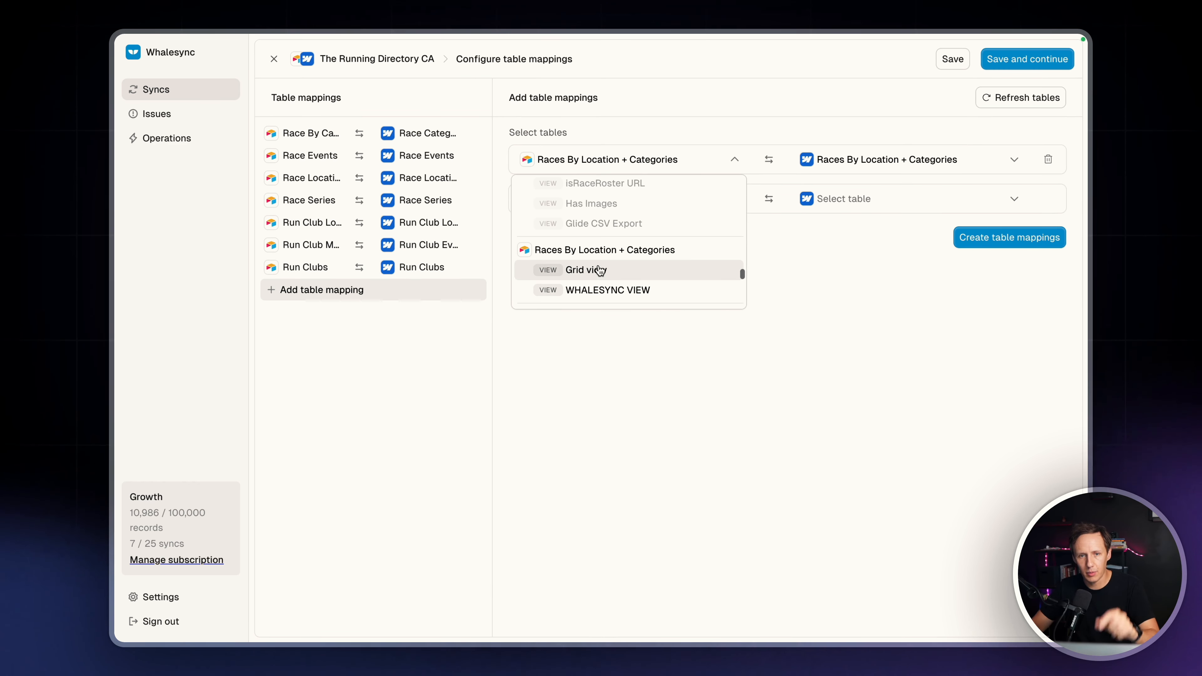
{"action": "scroll", "coordinate": [566, 249], "scroll_direction": "down", "scroll_amount": 2}
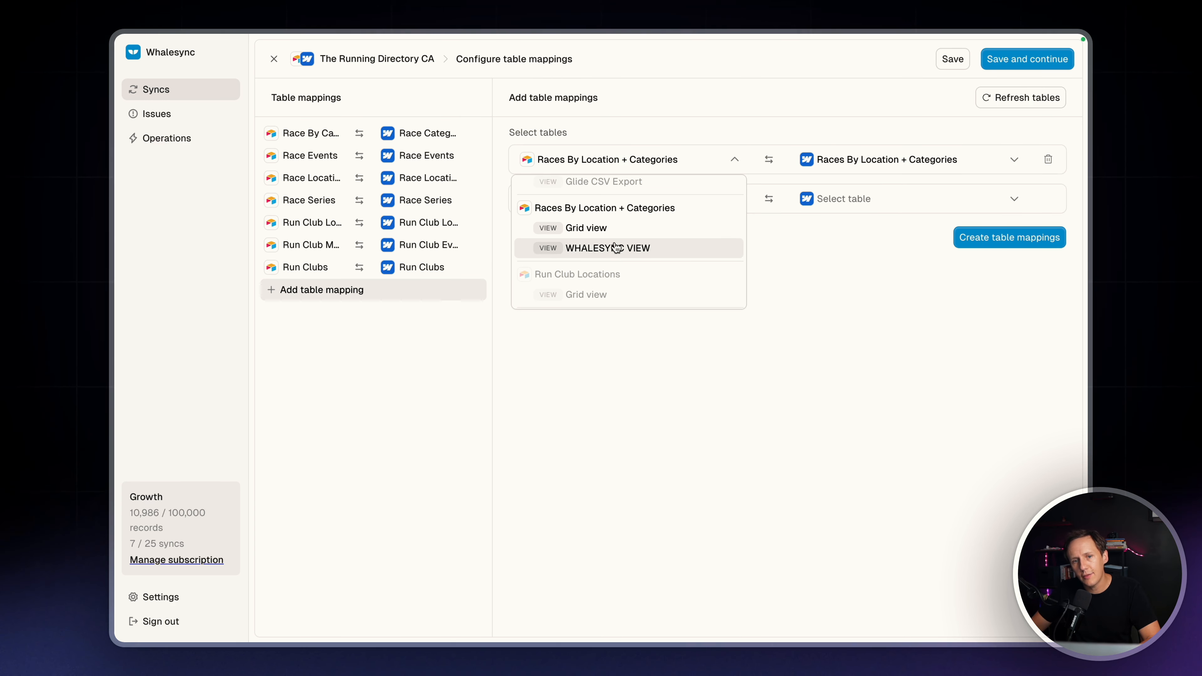
{"action": "left_click", "coordinate": [587, 251]}
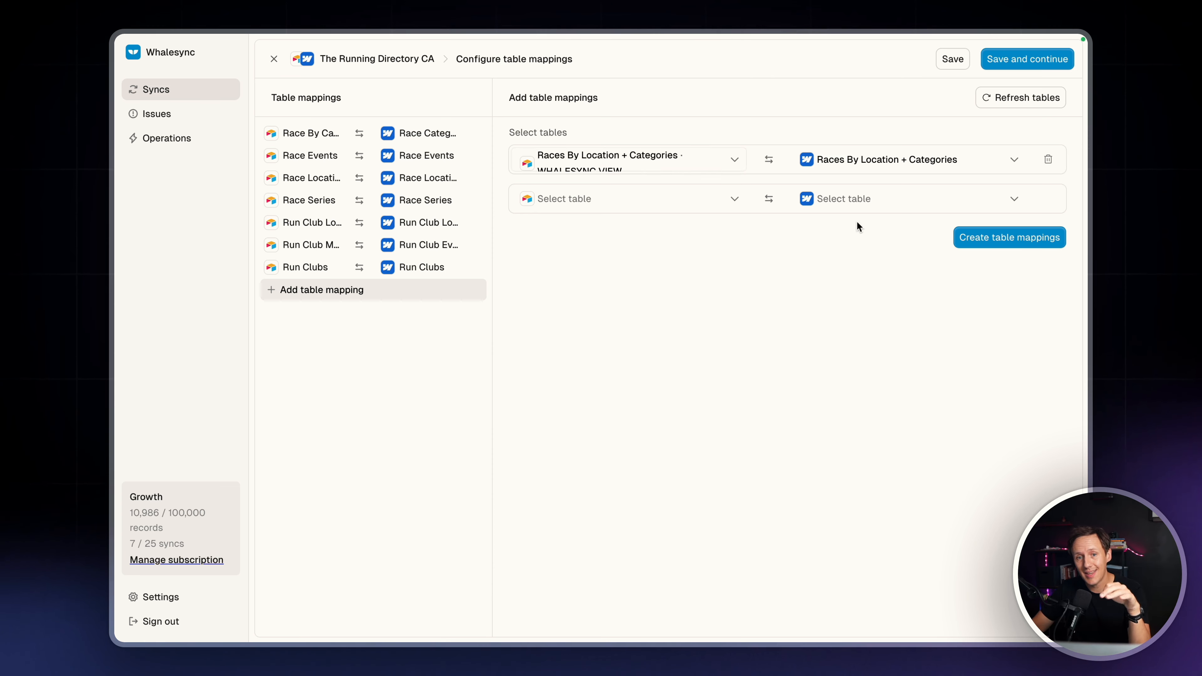
{"action": "left_click", "coordinate": [1001, 246]}
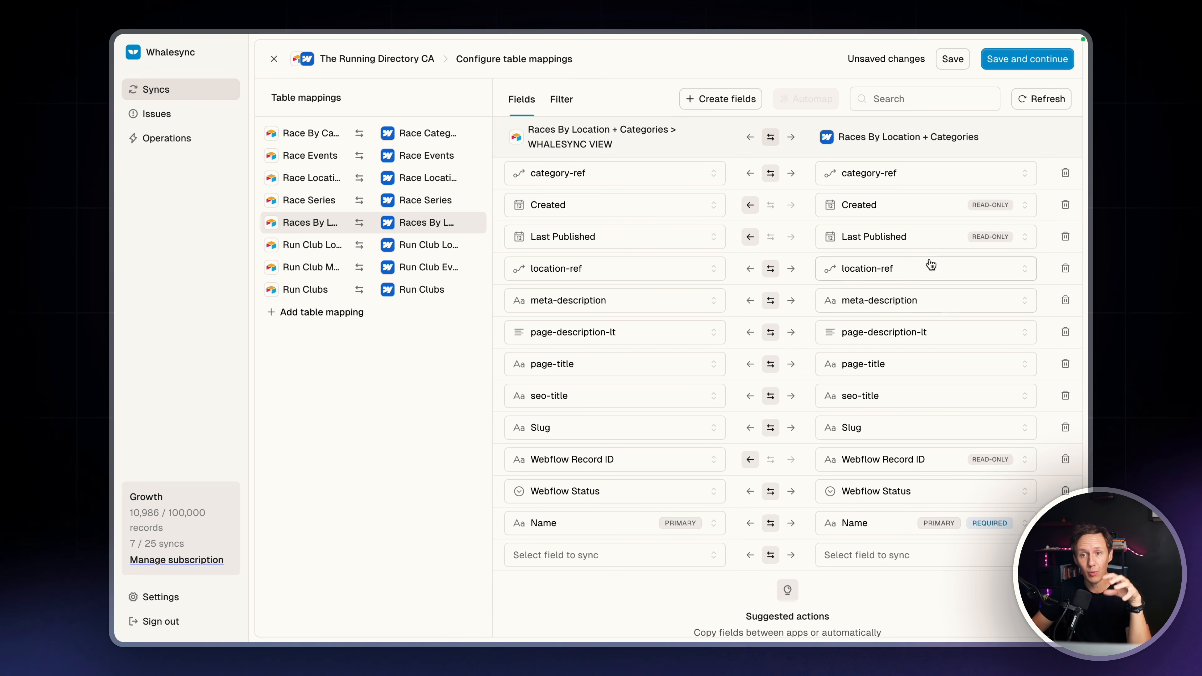
Save the new table mapping and scan the existing records for the initial sync
{"action": "left_click", "coordinate": [1035, 63]}
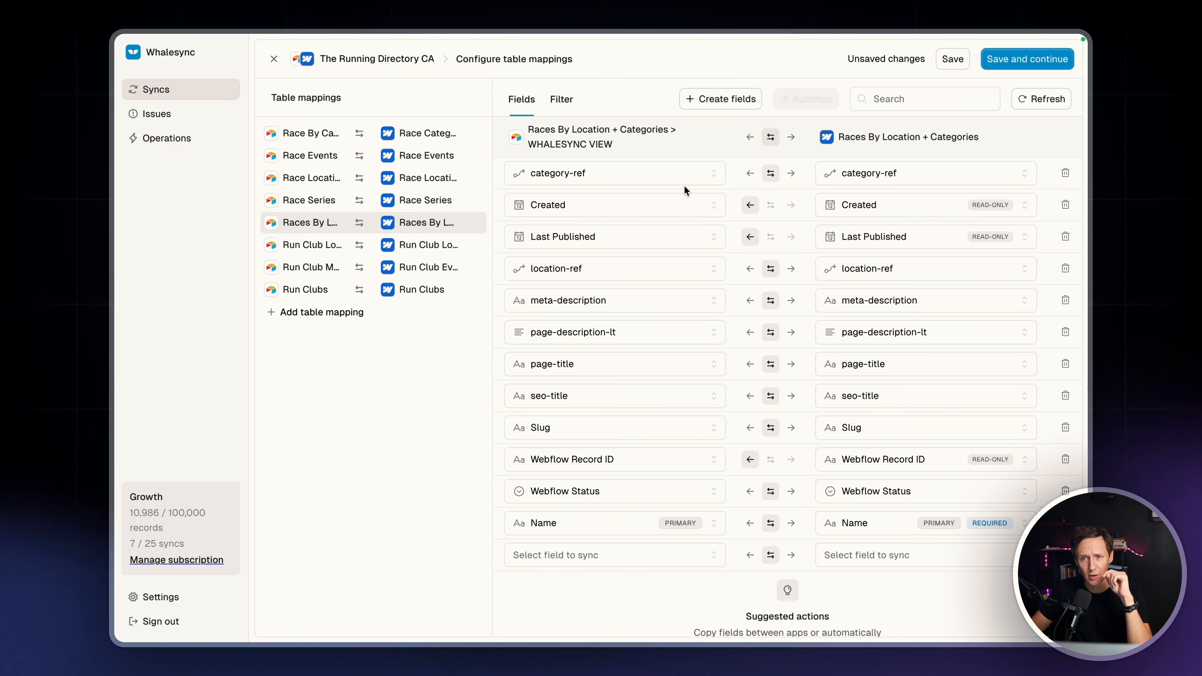
{"action": "left_click", "coordinate": [1004, 66]}
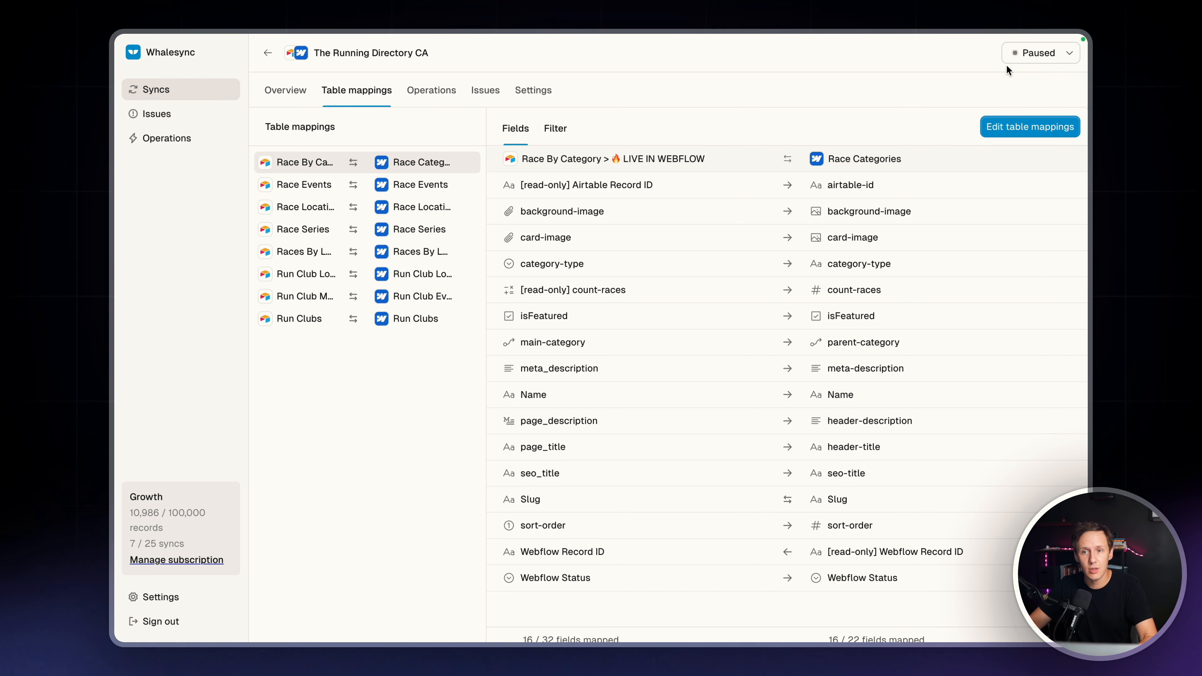
{"action": "left_click", "coordinate": [1038, 53]}
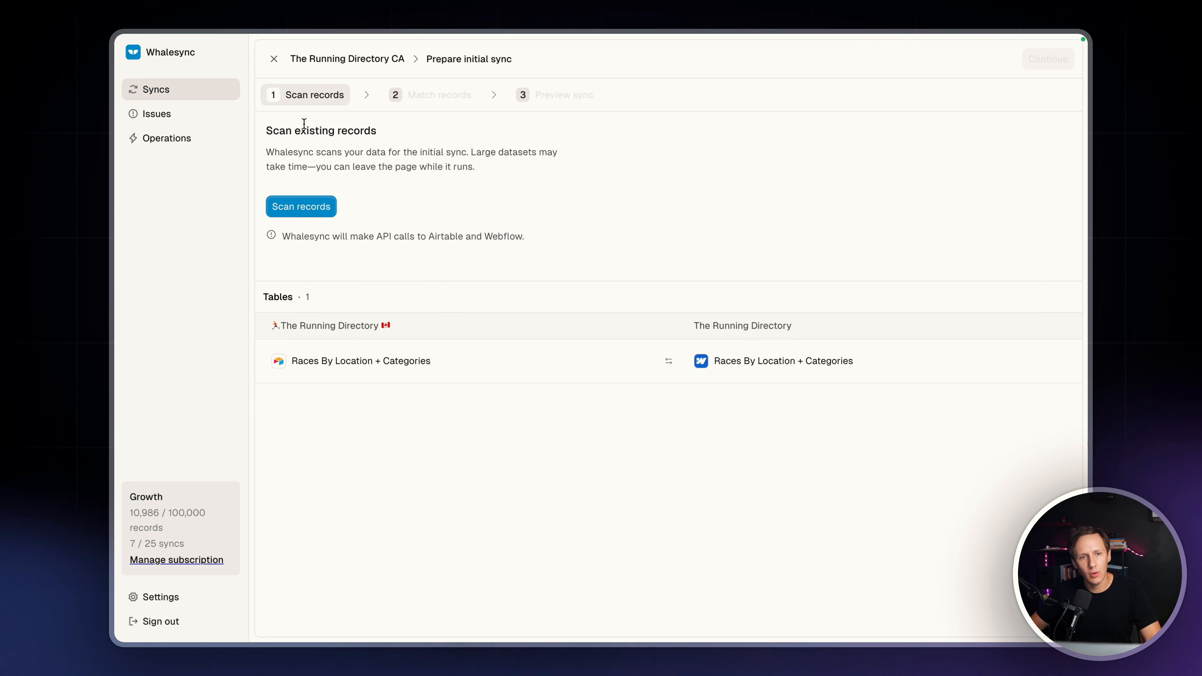
{"action": "left_click", "coordinate": [307, 212]}
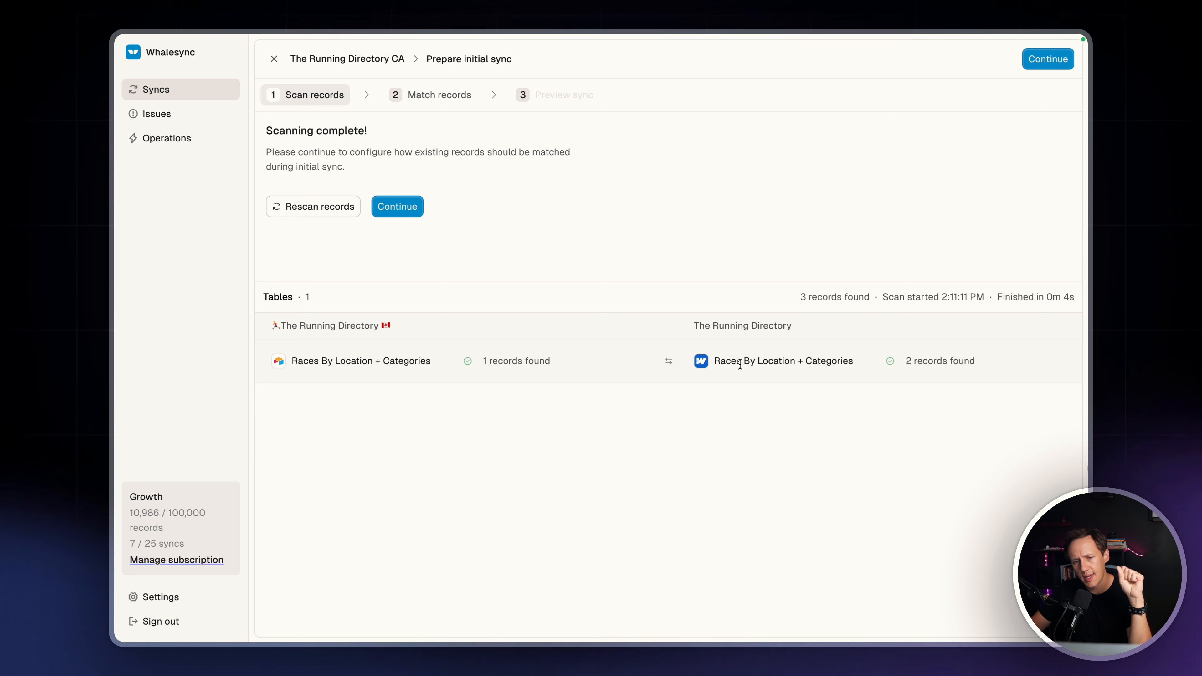
Switch to Webflow and check the items in the Races By Location + Categories CMS collection
{"action": "mouse_move", "coordinate": [115, 251]}
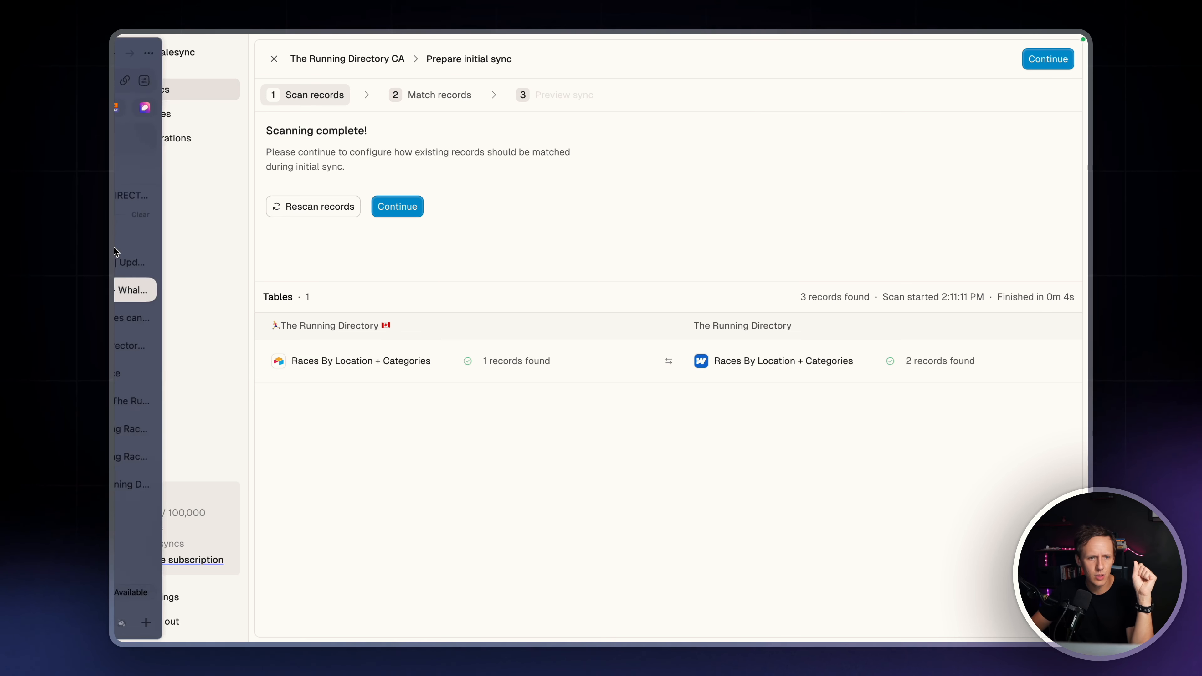
{"action": "left_click", "coordinate": [186, 391]}
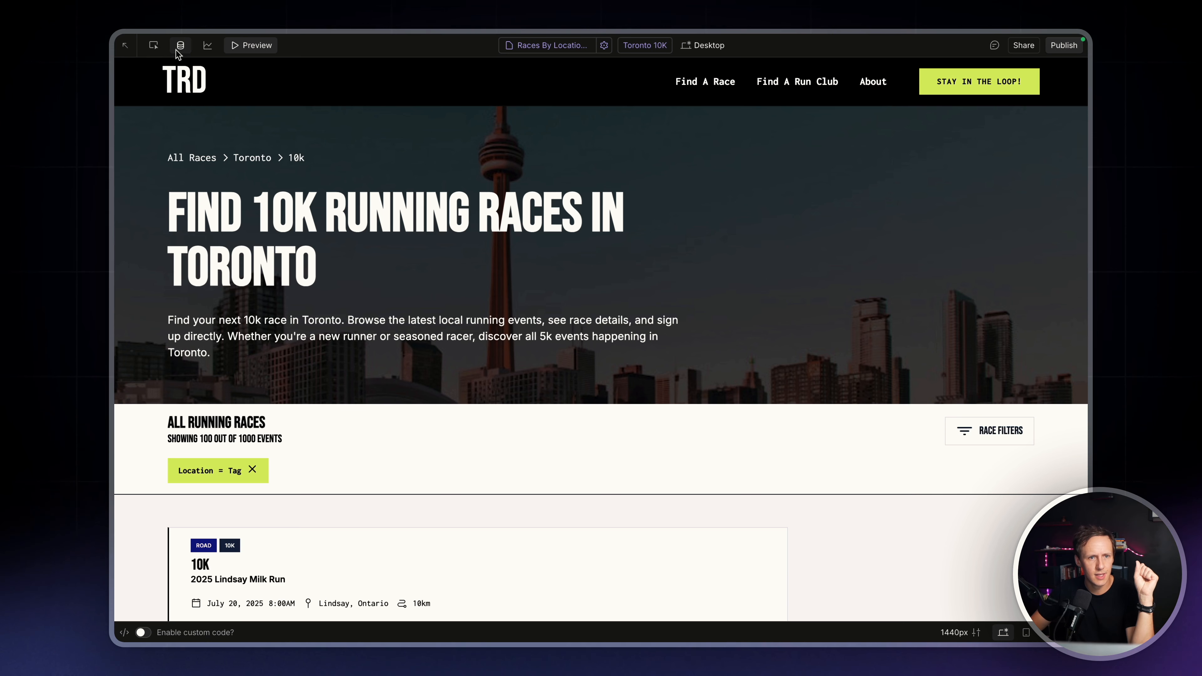
{"action": "left_click", "coordinate": [181, 46]}
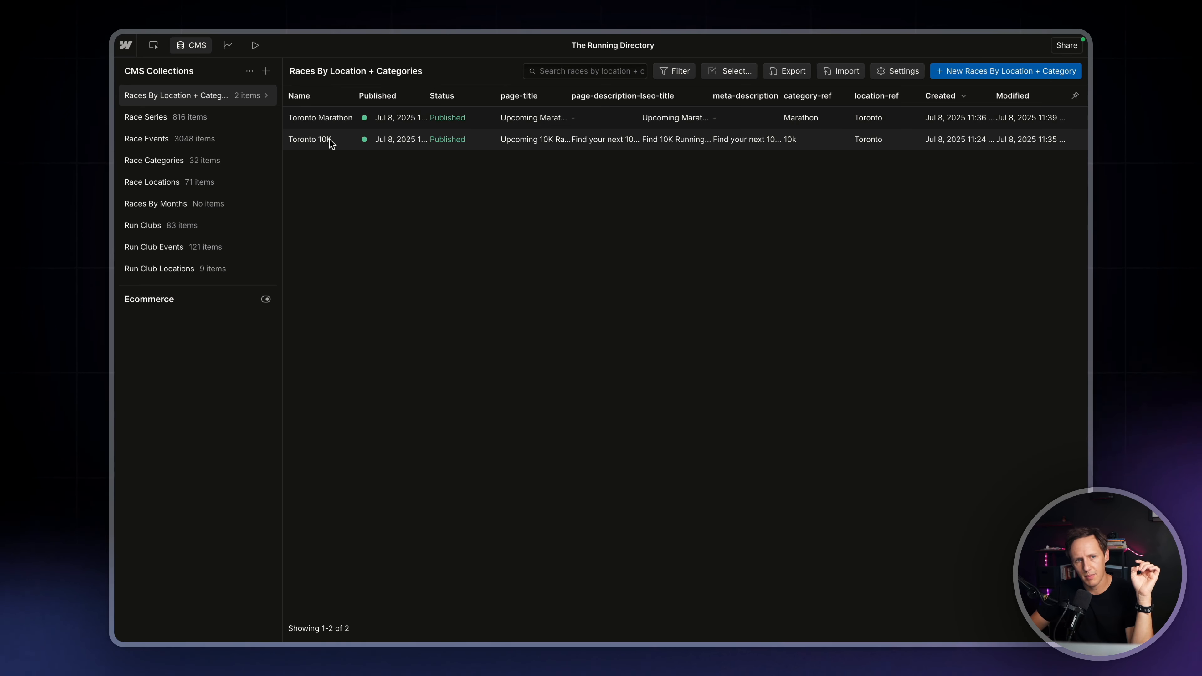
{"action": "left_click", "coordinate": [188, 48]}
Switch to Airtable and, in Grid view, set the Toronto Marathon record's Webflow Status to Active
{"action": "mouse_move", "coordinate": [116, 250]}
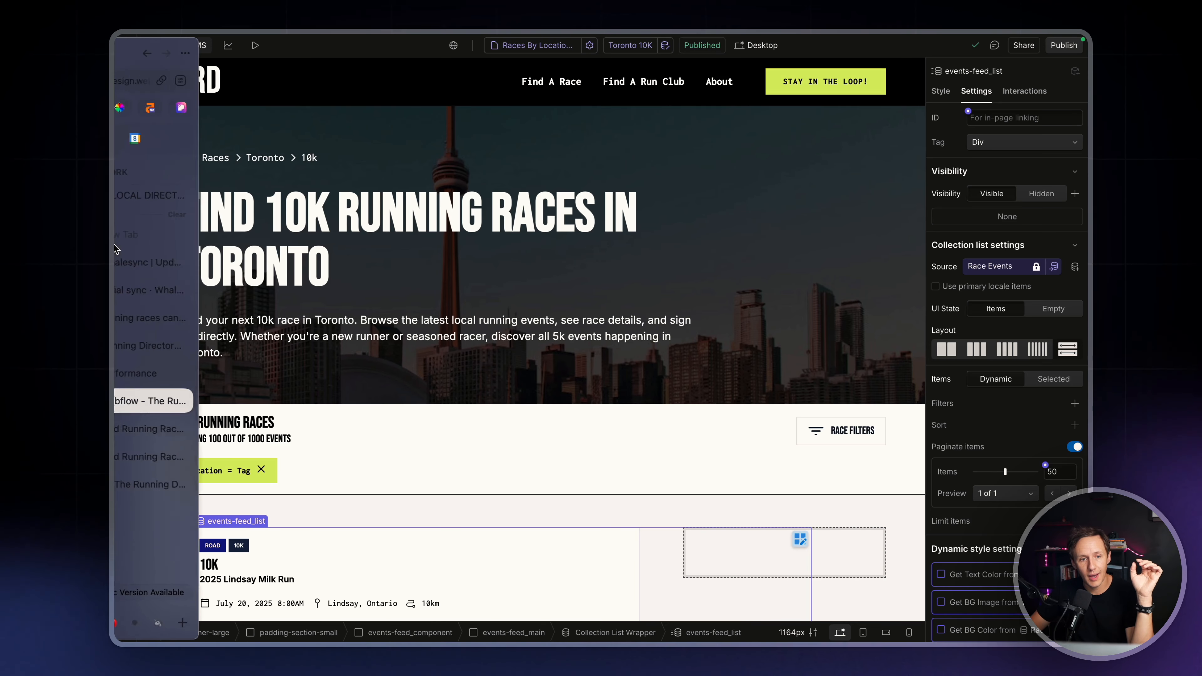
{"action": "left_click", "coordinate": [180, 485]}
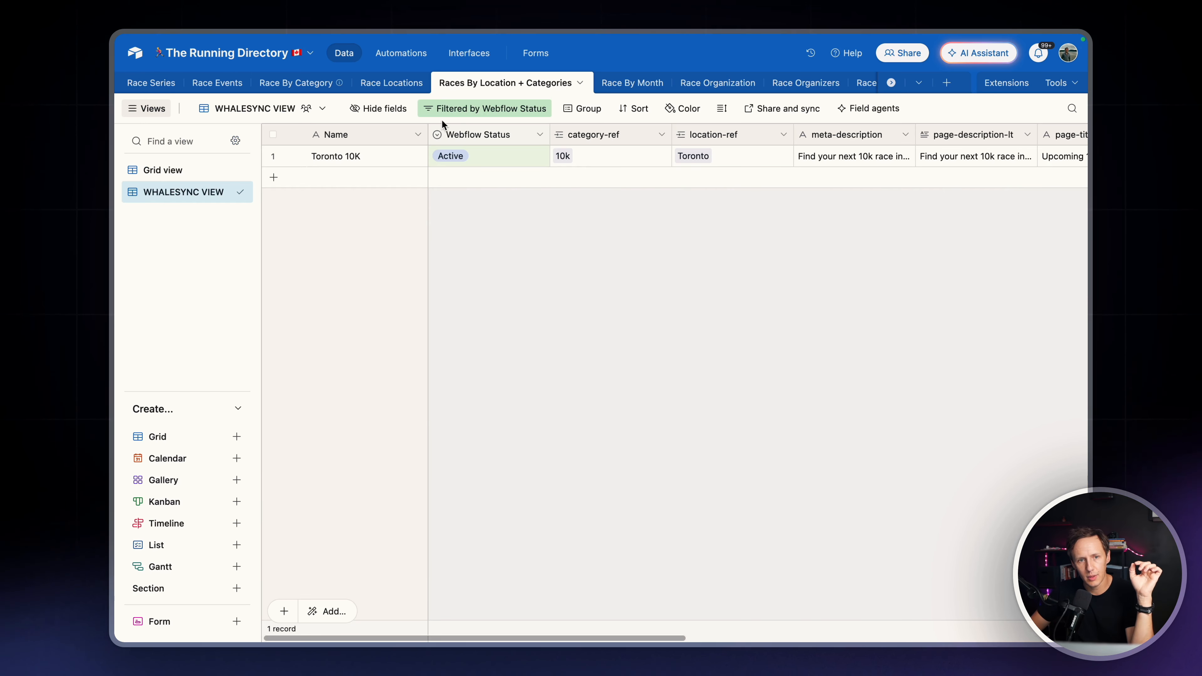
{"action": "left_click", "coordinate": [171, 171]}
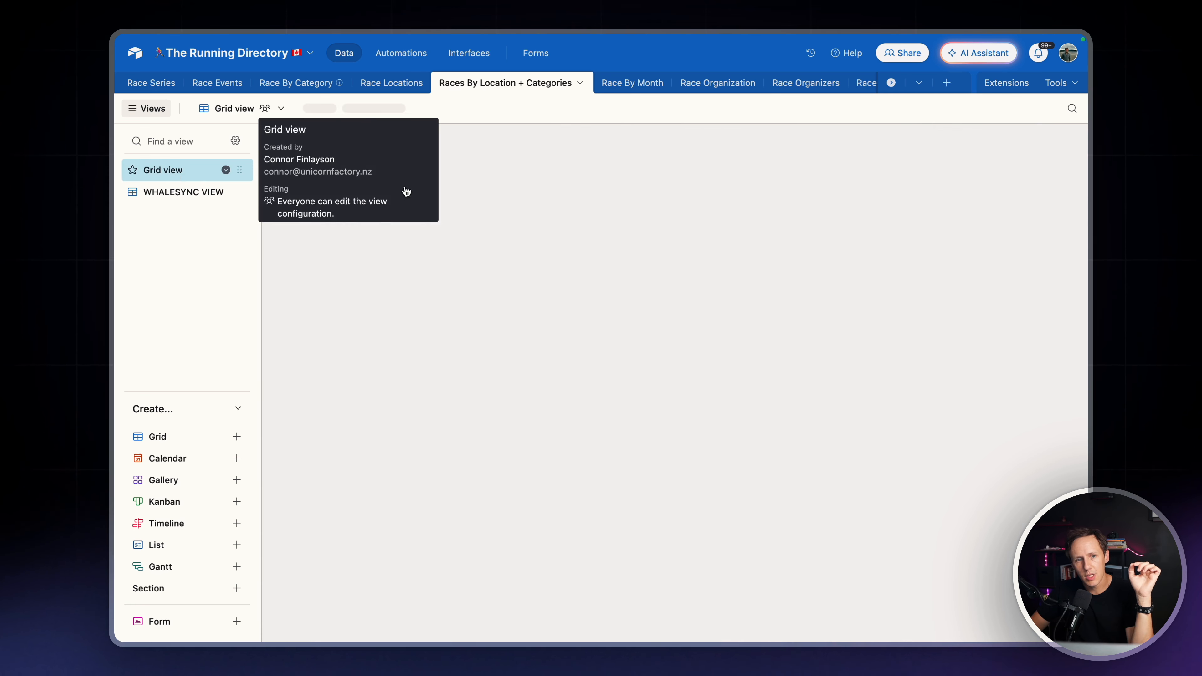
{"action": "left_click", "coordinate": [487, 180]}
{"action": "left_click", "coordinate": [488, 187]}
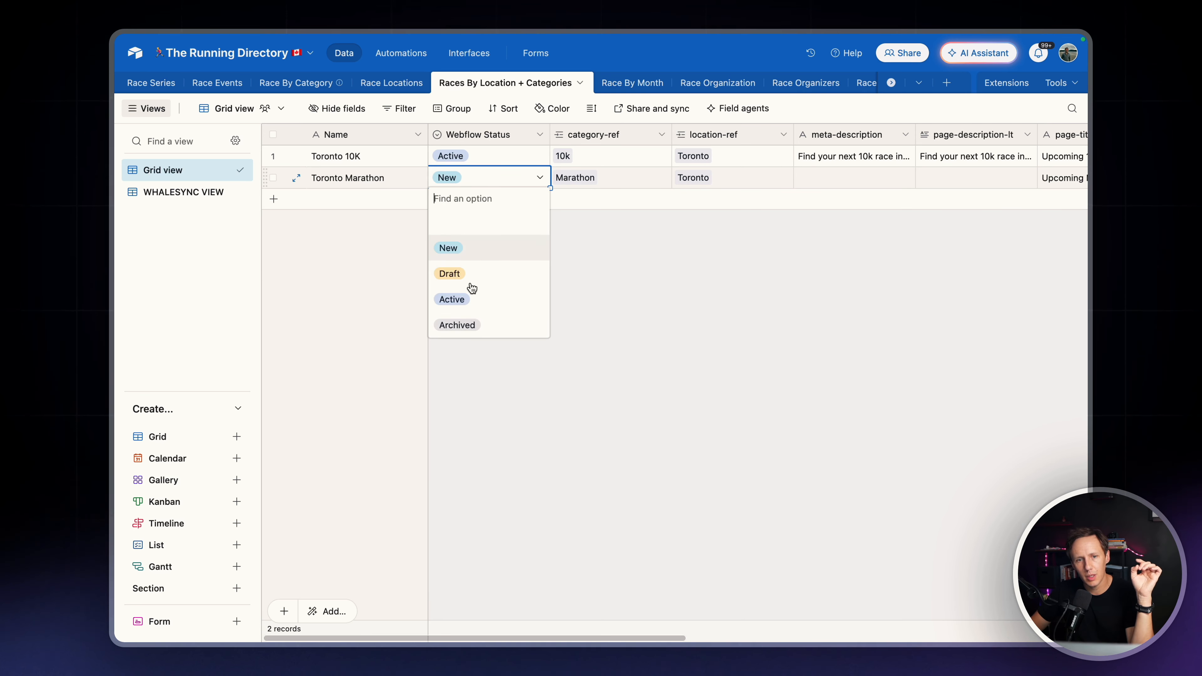
{"action": "left_click", "coordinate": [468, 307]}
Switch back to Whalesync, rescan the records and continue to the Match records stage
{"action": "mouse_move", "coordinate": [113, 226]}
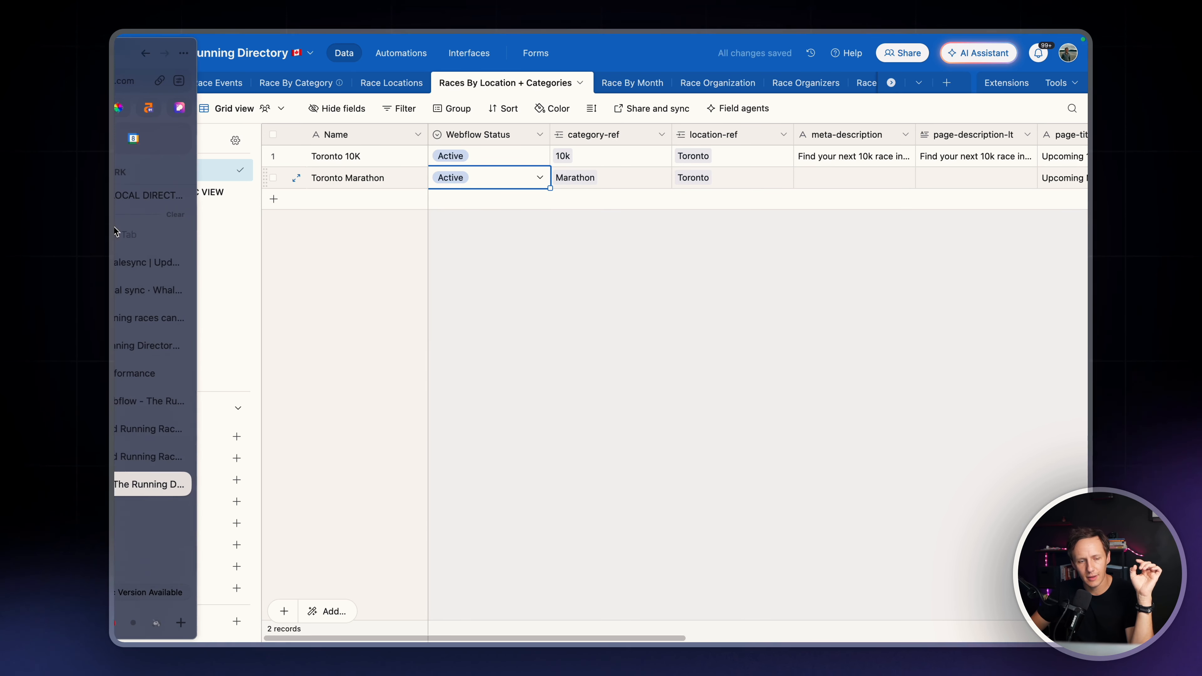
{"action": "left_click", "coordinate": [168, 290]}
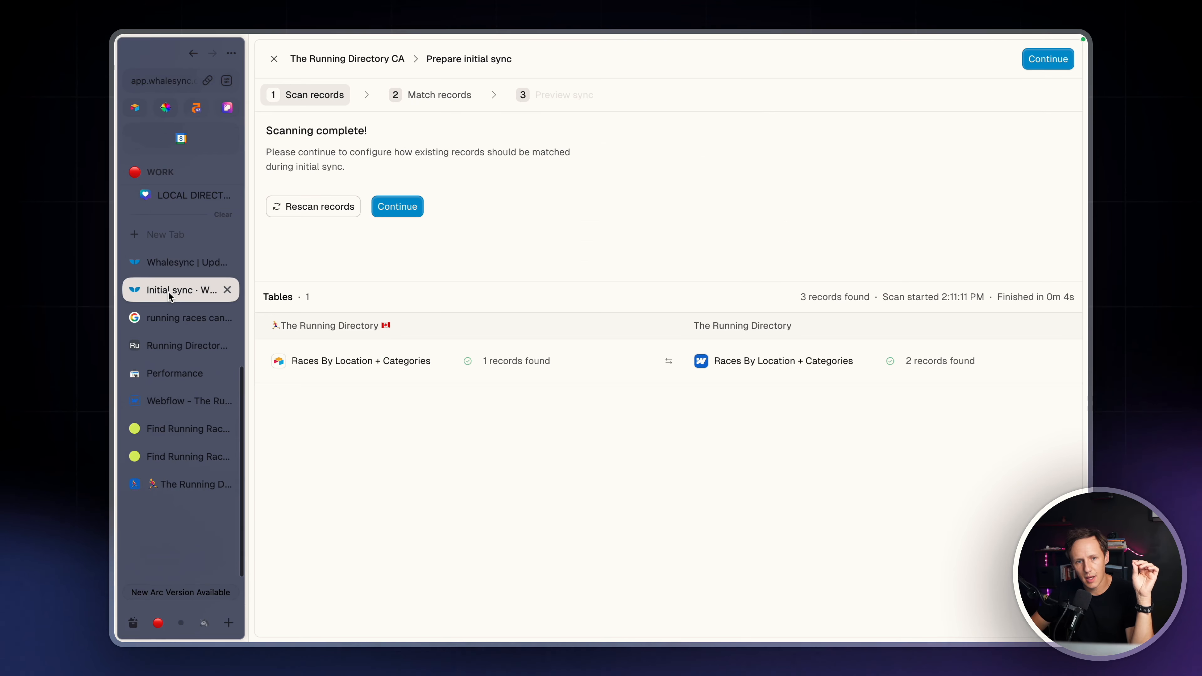
{"action": "left_click", "coordinate": [292, 203]}
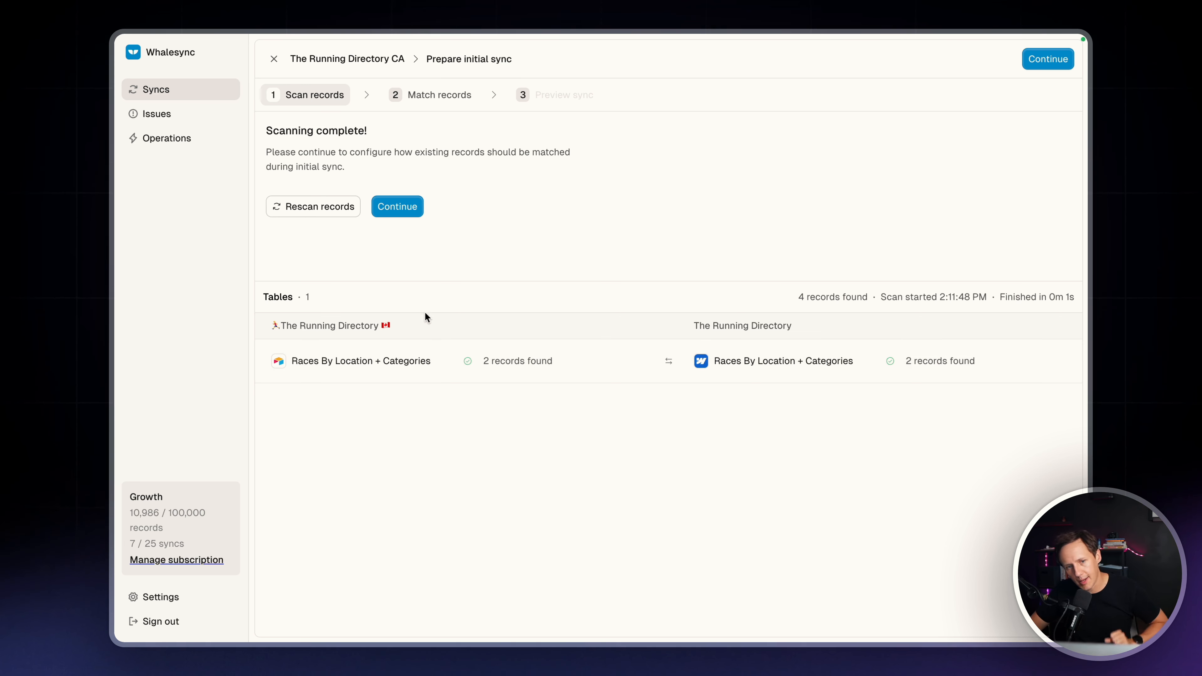
{"action": "left_click", "coordinate": [396, 208]}
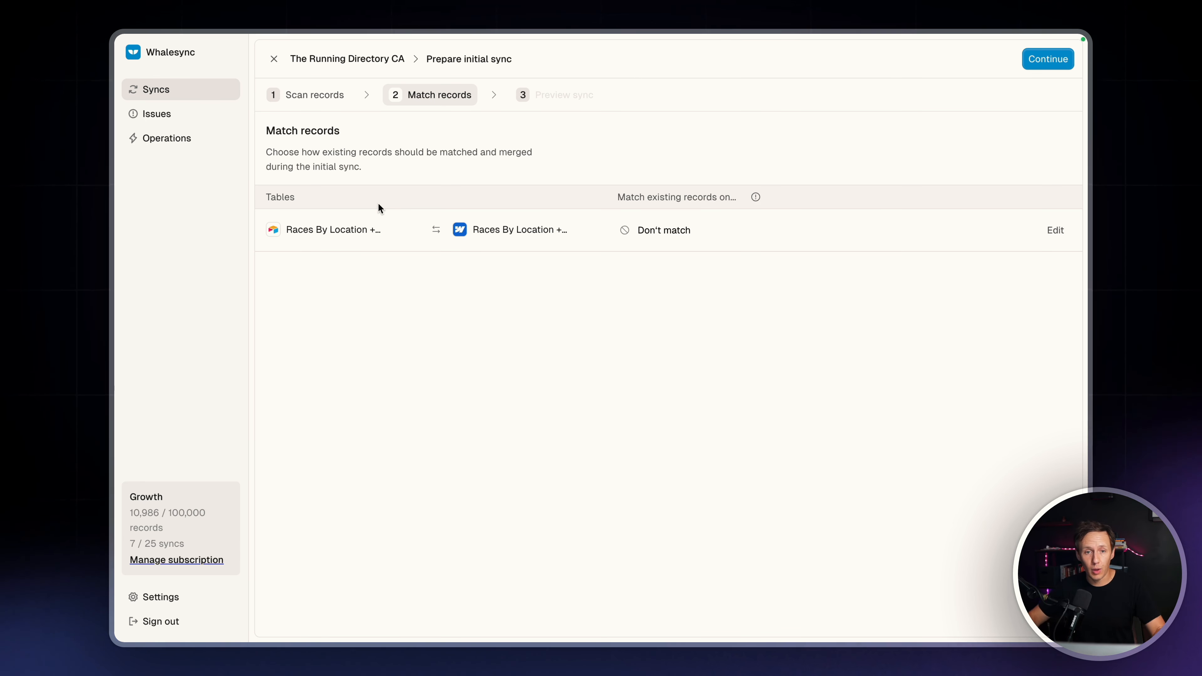
{"action": "mouse_move", "coordinate": [115, 306]}
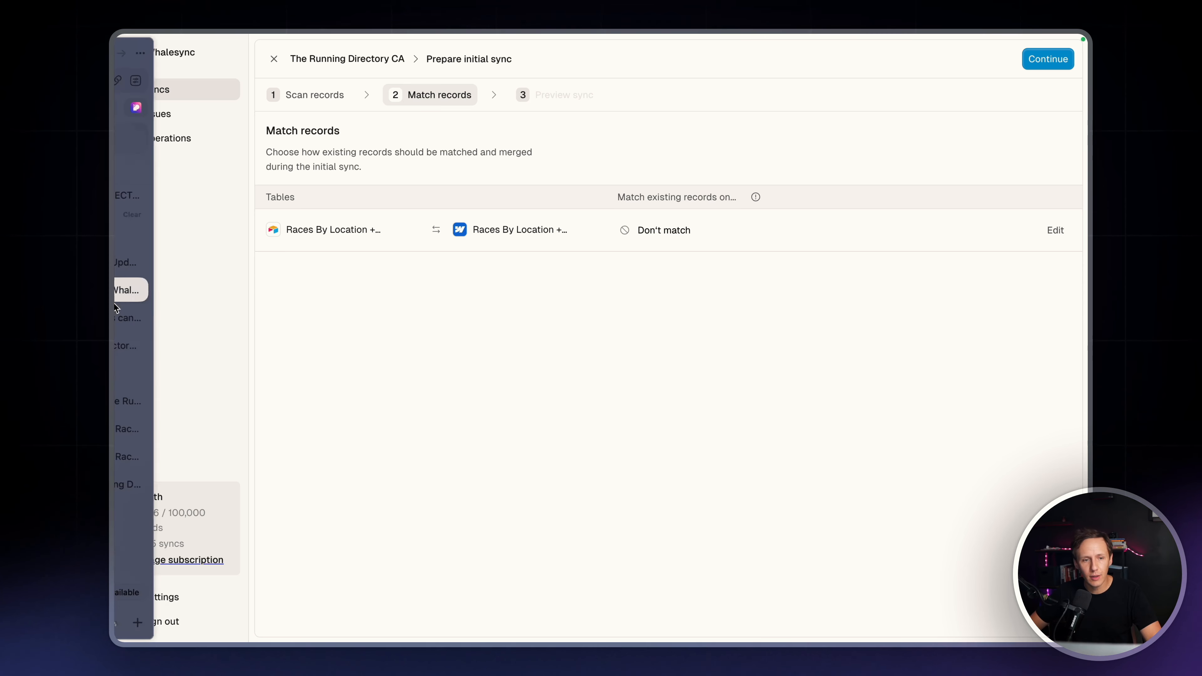
Switch to Airtable to check the Webflow Status of the Toronto 10K and Toronto Marathon records, and return to Whalesync
{"action": "left_click", "coordinate": [178, 488]}
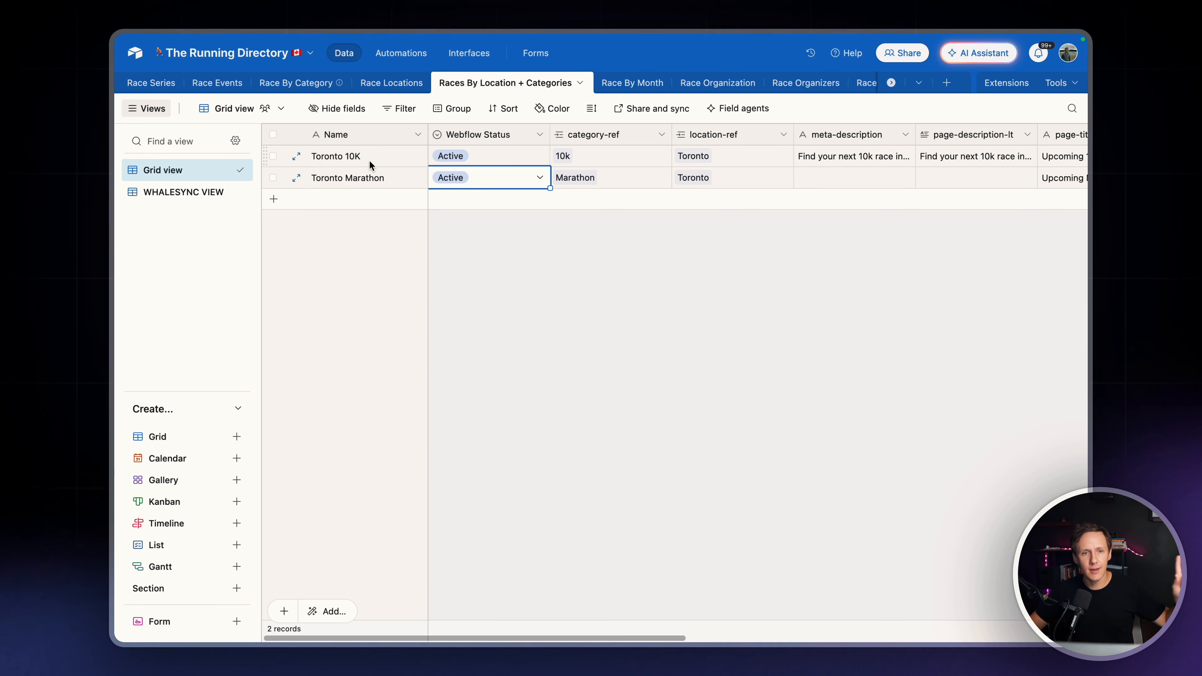
{"action": "mouse_move", "coordinate": [119, 167]}
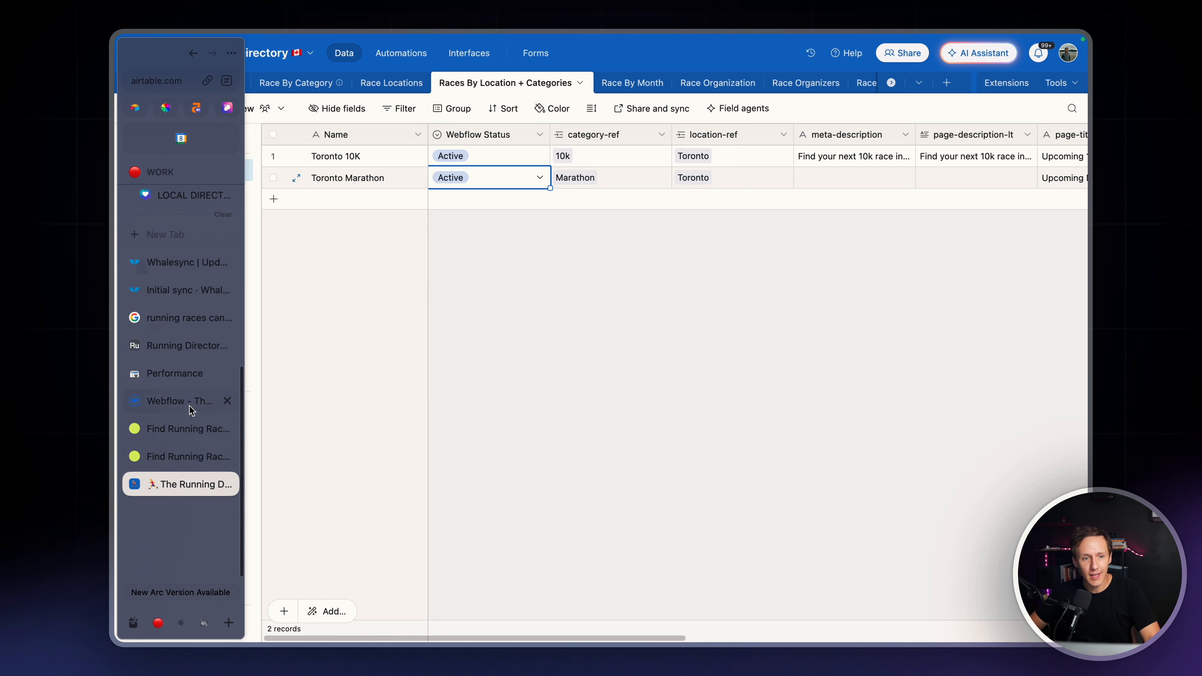
{"action": "left_click", "coordinate": [183, 290]}
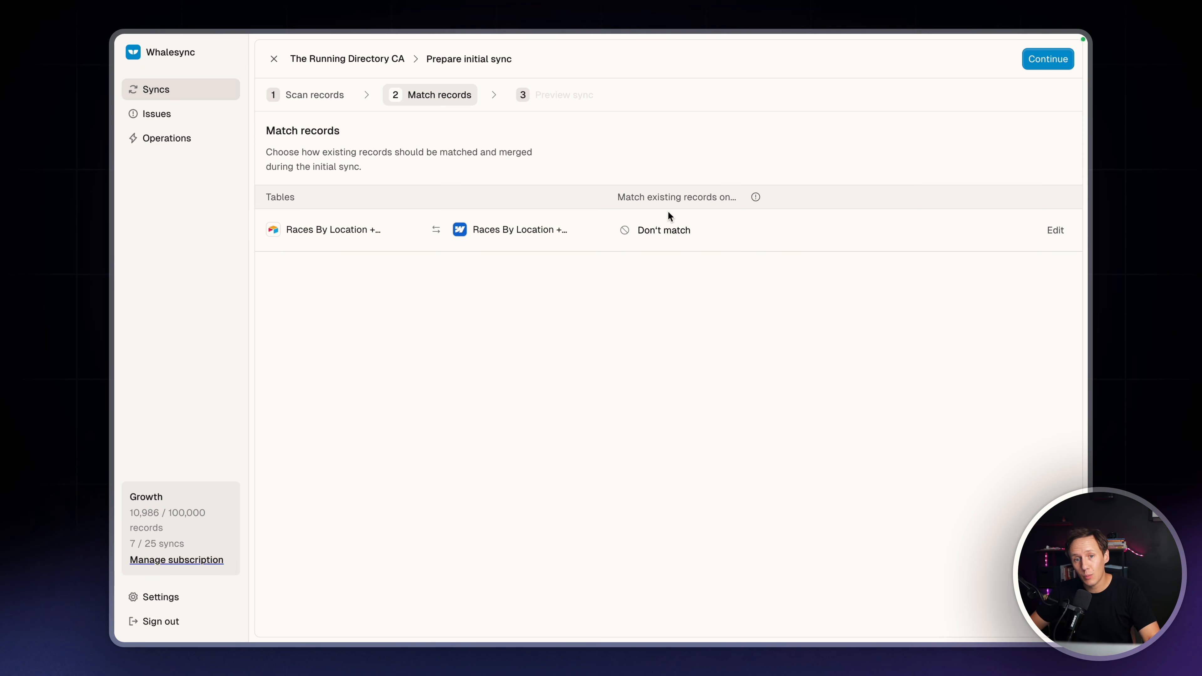
Set the existing Races By Location + Categories records to match on Webflow Record ID
{"action": "left_click", "coordinate": [1055, 229]}
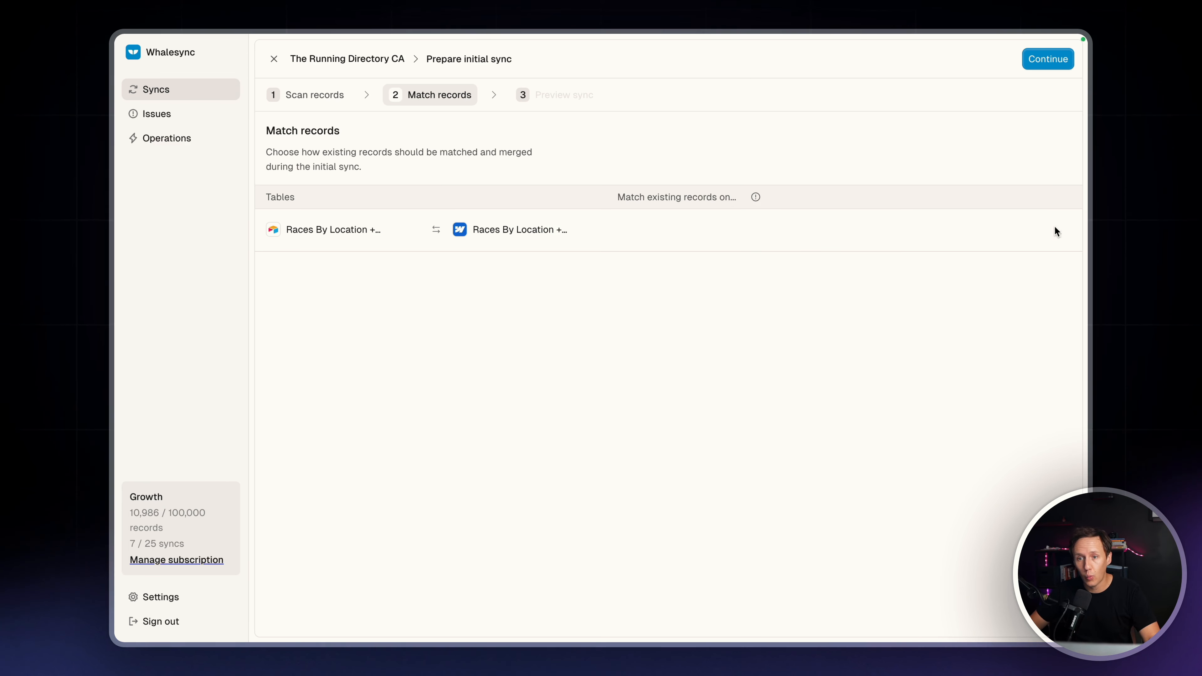
{"action": "left_click", "coordinate": [693, 241]}
{"action": "scroll", "coordinate": [743, 364], "scroll_direction": "down", "scroll_amount": 5}
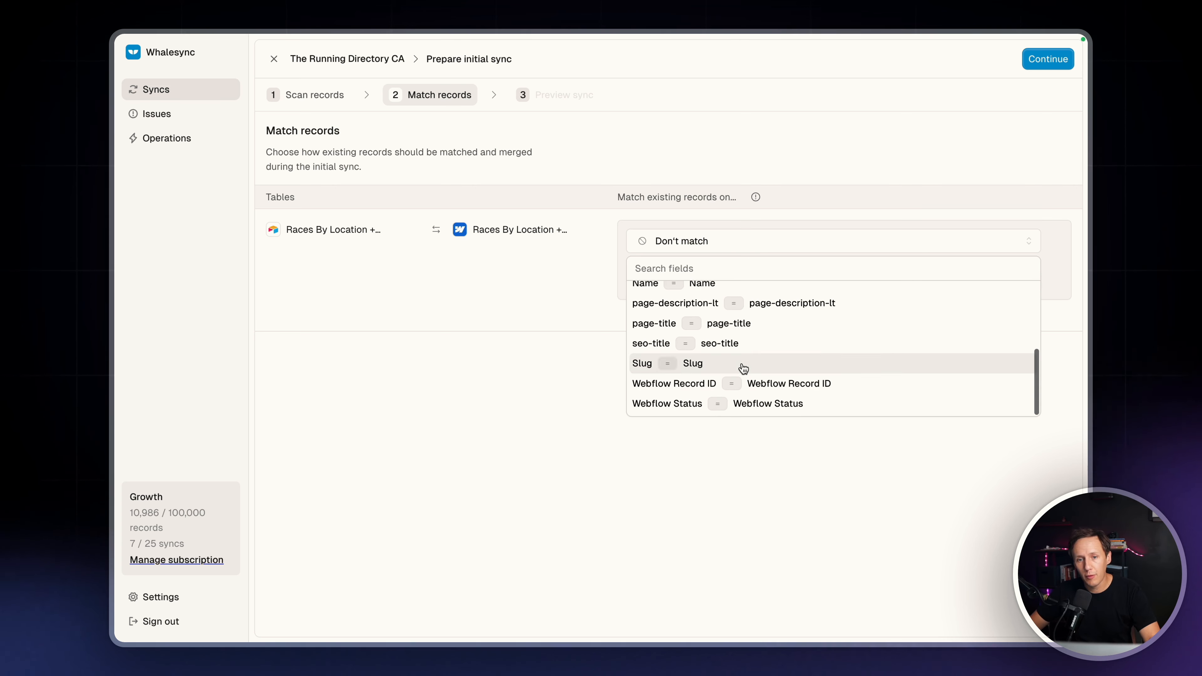
{"action": "left_click", "coordinate": [737, 382]}
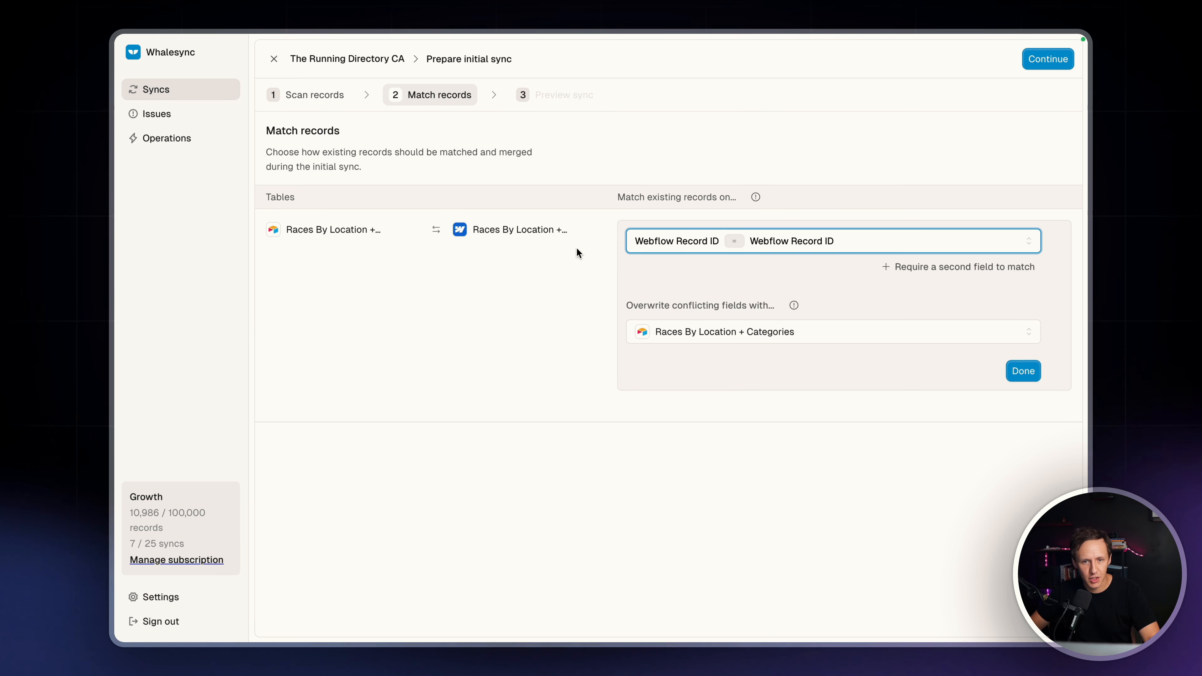
{"action": "left_click", "coordinate": [1023, 370]}
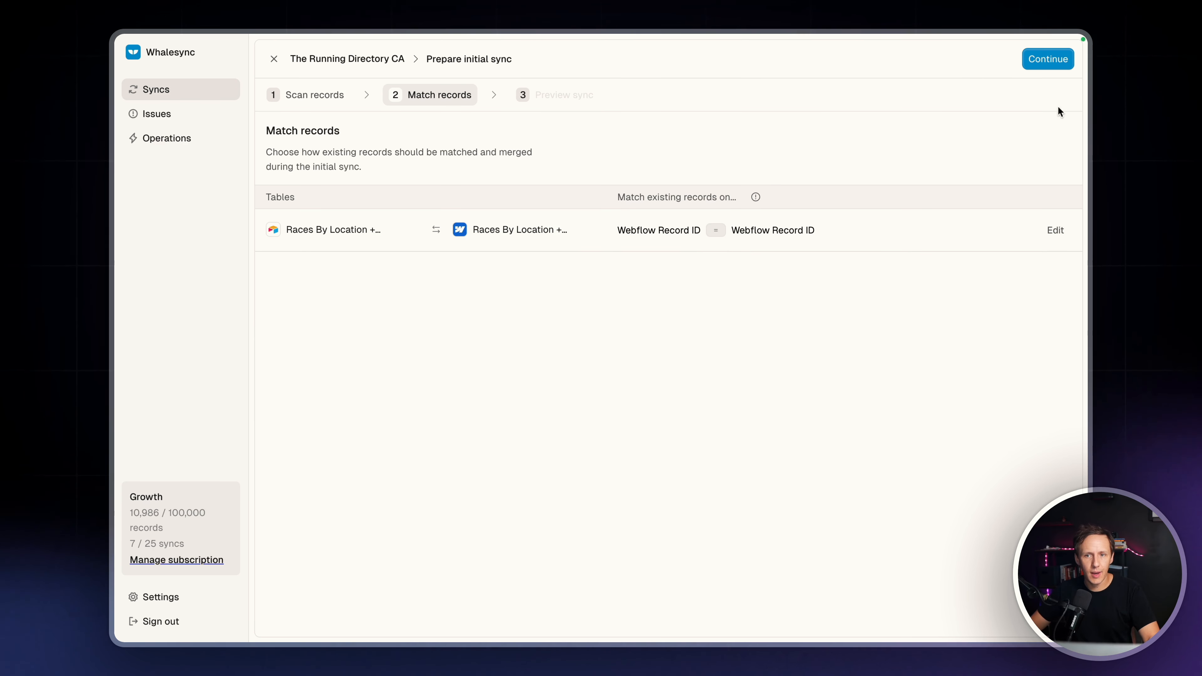
Continue to the initial sync preview and activate the sync
{"action": "left_click", "coordinate": [1046, 59]}
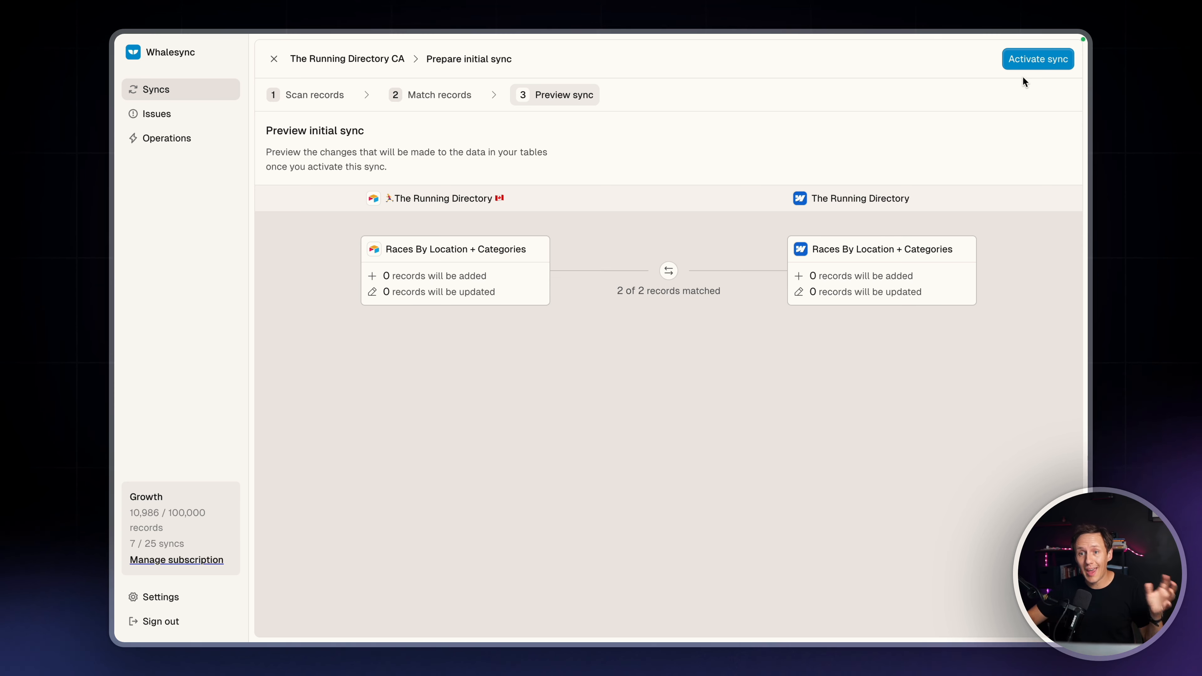
{"action": "left_click", "coordinate": [1035, 60]}
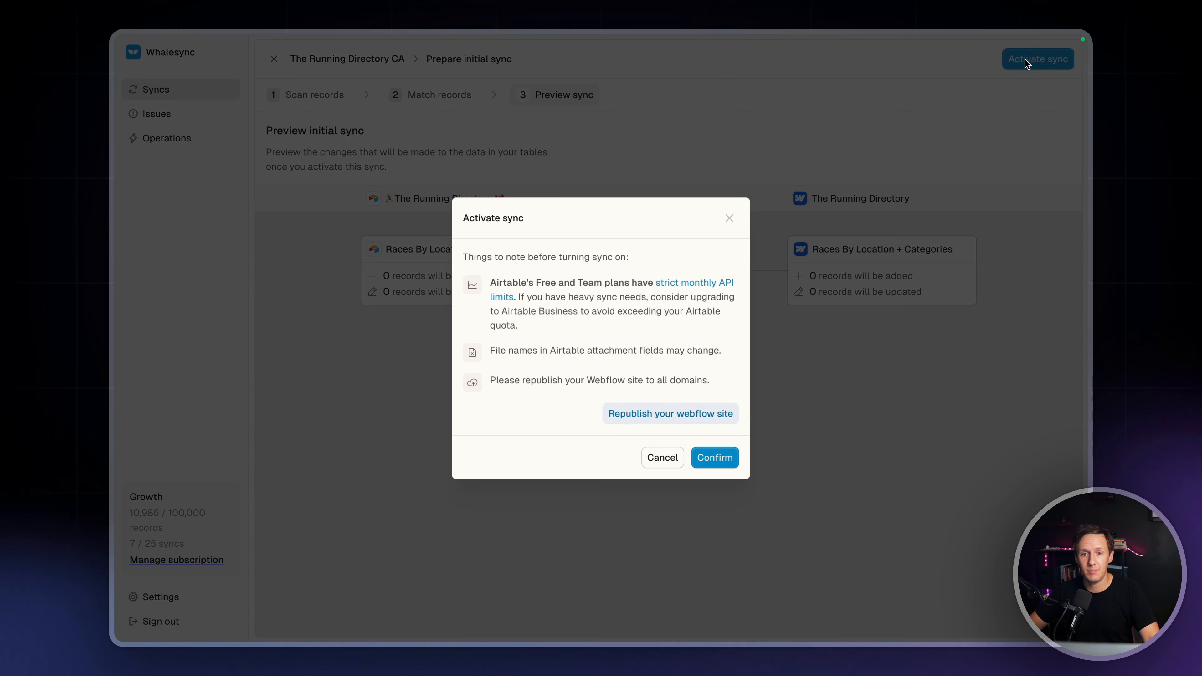
{"action": "left_click", "coordinate": [723, 459]}
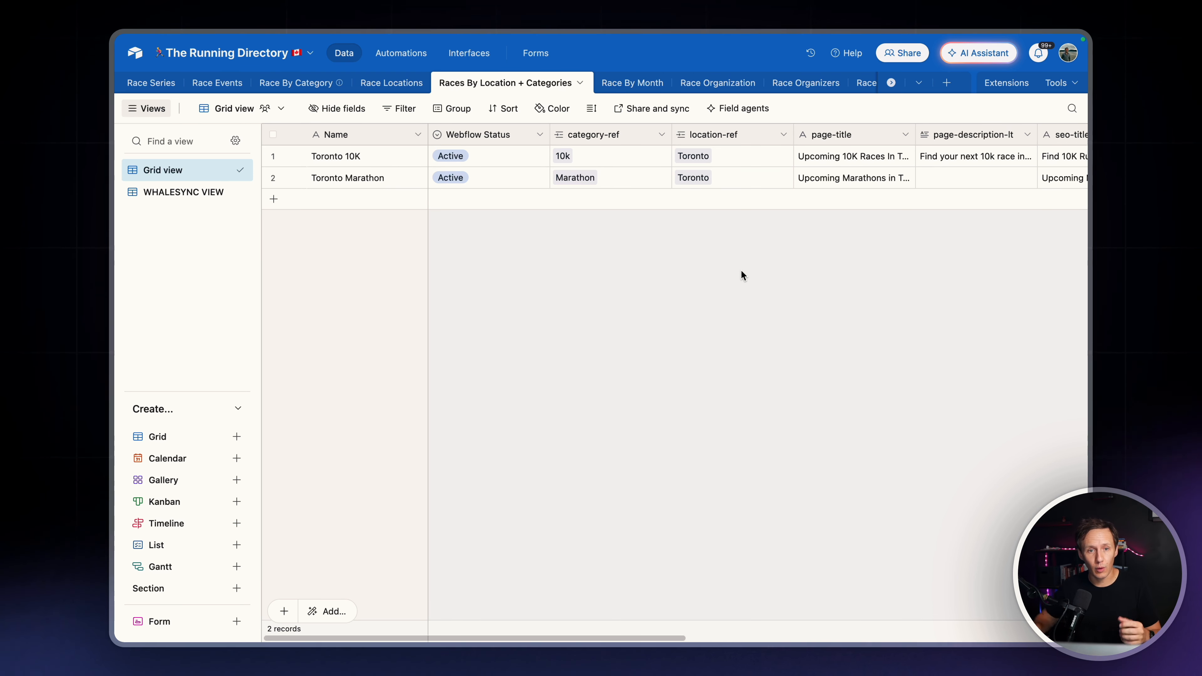
In Airtable, review the Race By Category and Race Locations tables against the Races By Location + Categories table
{"action": "left_click", "coordinate": [296, 87]}
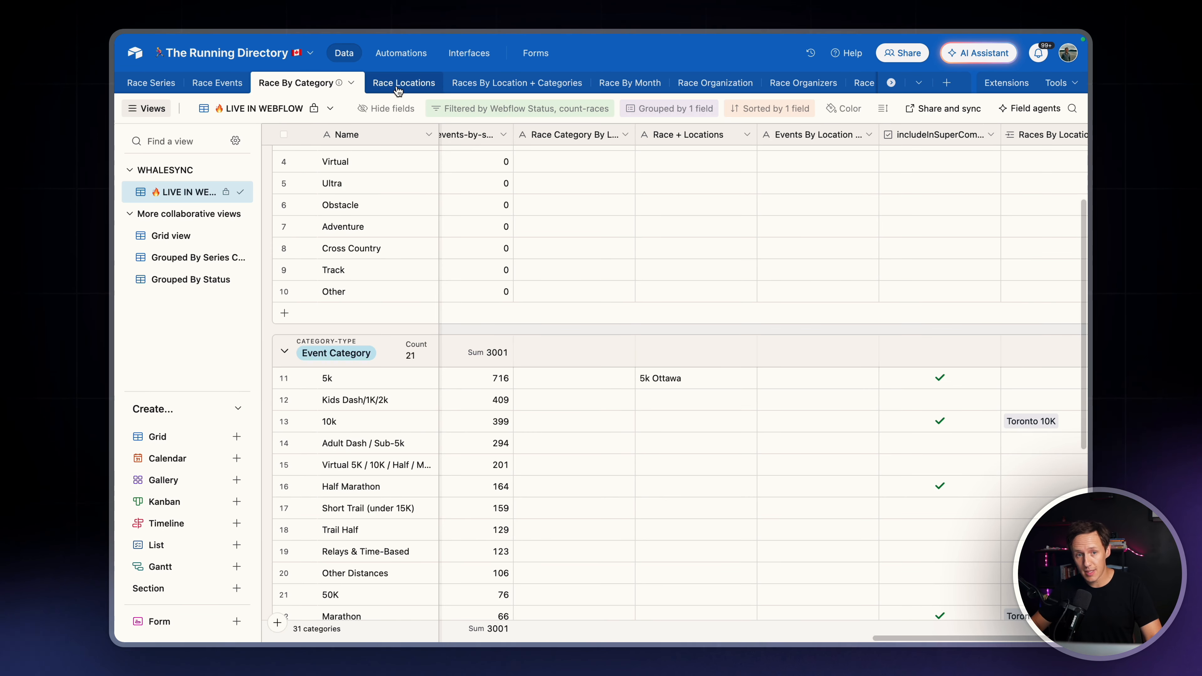
{"action": "left_click", "coordinate": [397, 89]}
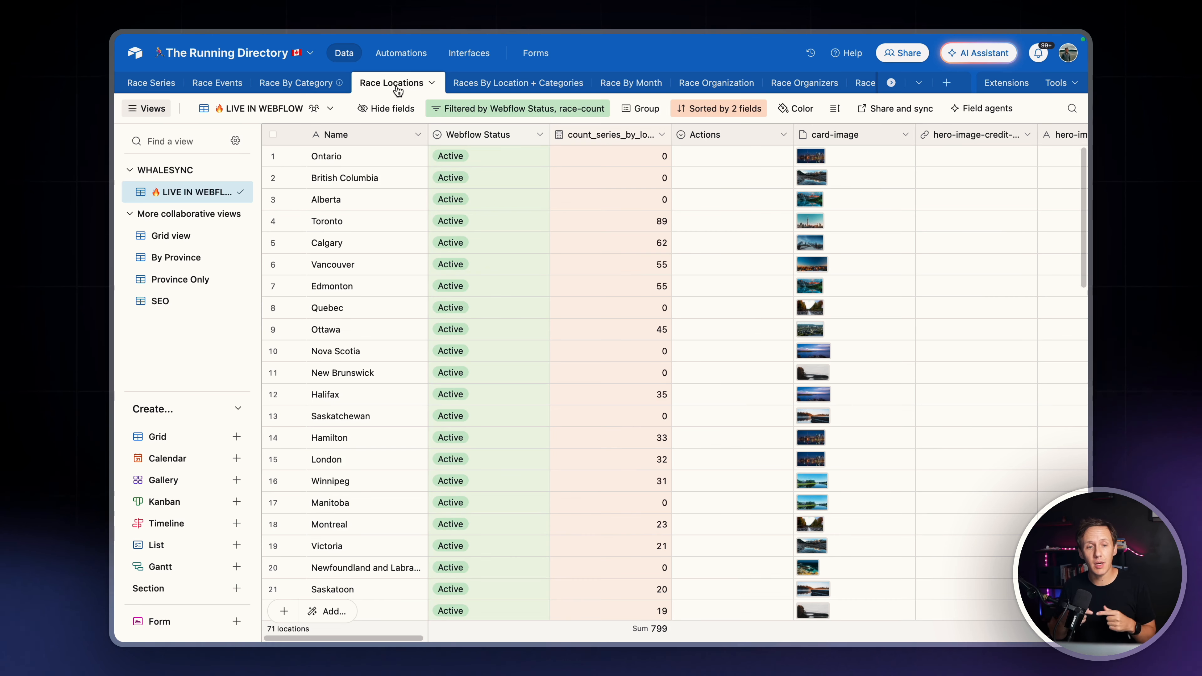
{"action": "left_click", "coordinate": [515, 87]}
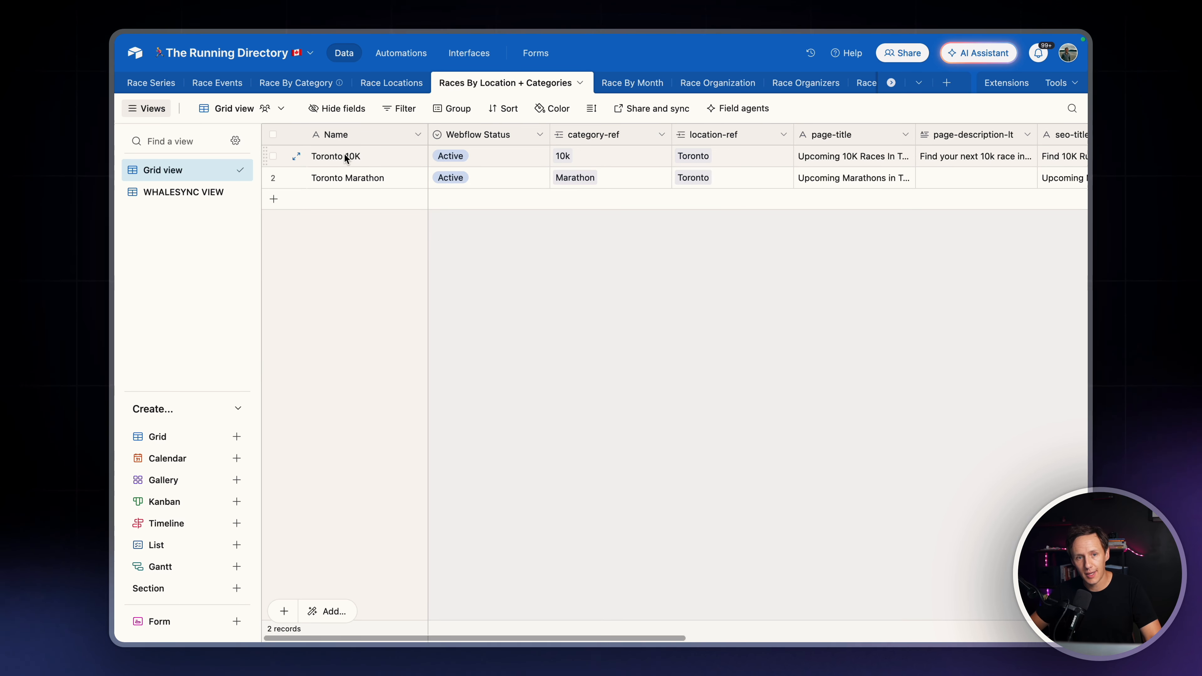
Compare the Ontario location with the 5k, Kids Dash/1K/2k and 10k event categories as possible page combinations
{"action": "left_click", "coordinate": [286, 87]}
{"action": "left_click", "coordinate": [404, 83]}
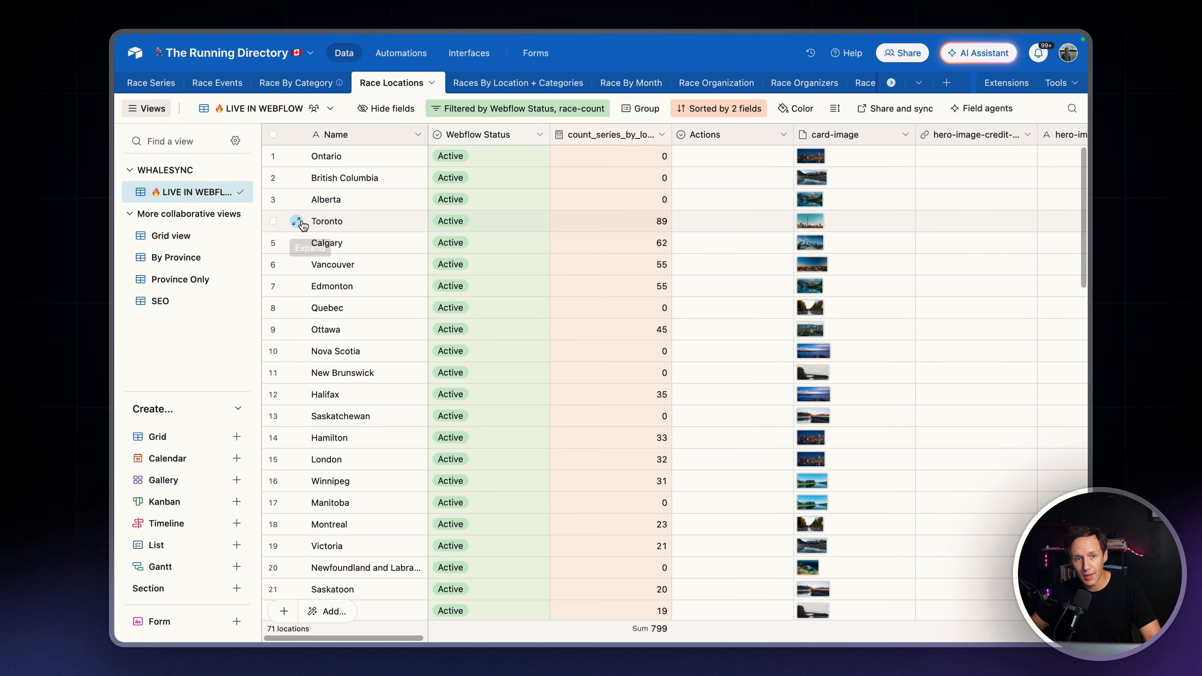
{"action": "left_click", "coordinate": [347, 154]}
{"action": "left_click", "coordinate": [282, 85]}
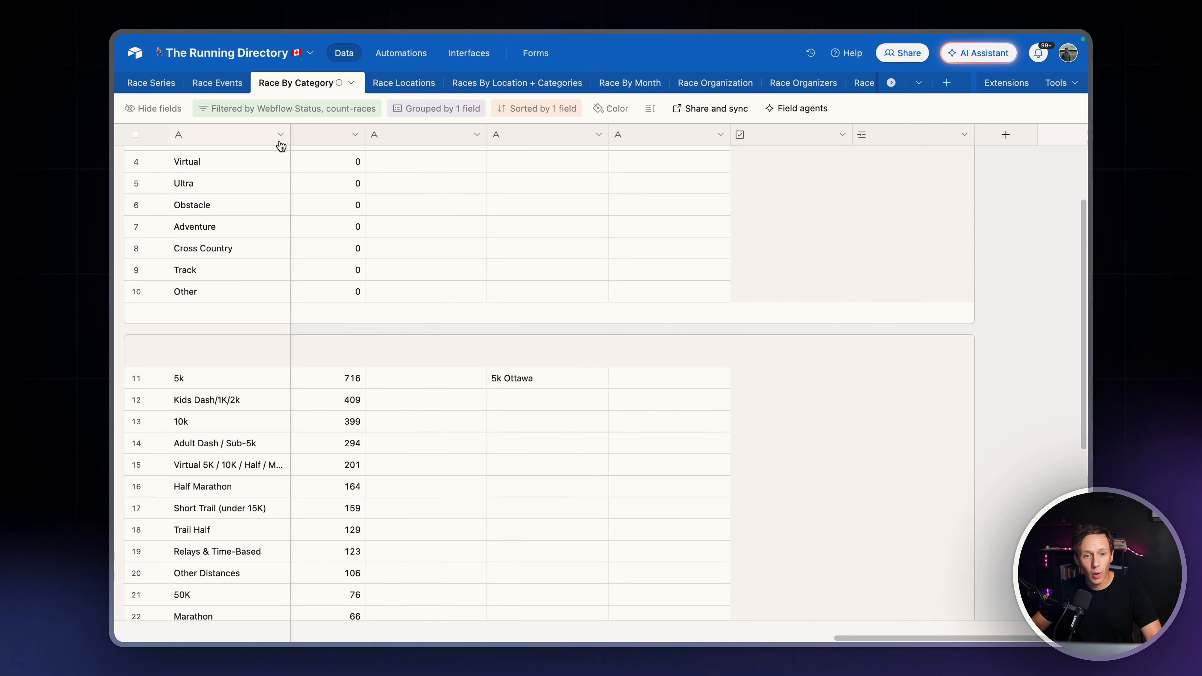
{"action": "left_click", "coordinate": [326, 382]}
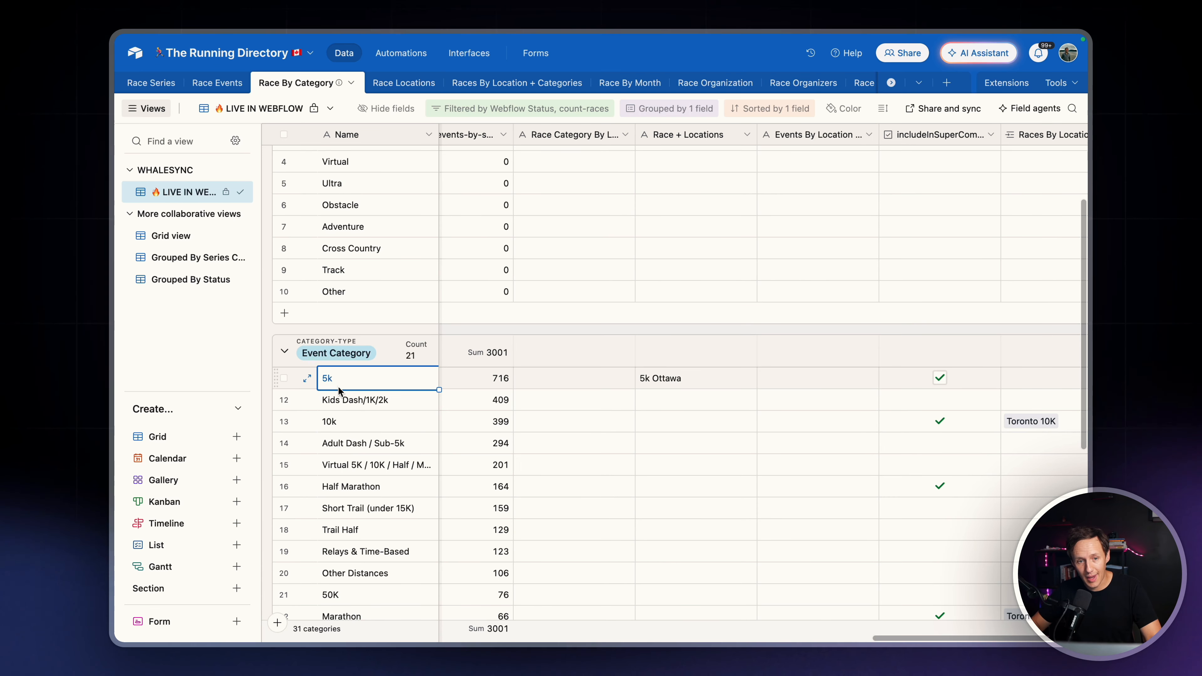
{"action": "left_click", "coordinate": [337, 400]}
{"action": "left_click", "coordinate": [348, 424]}
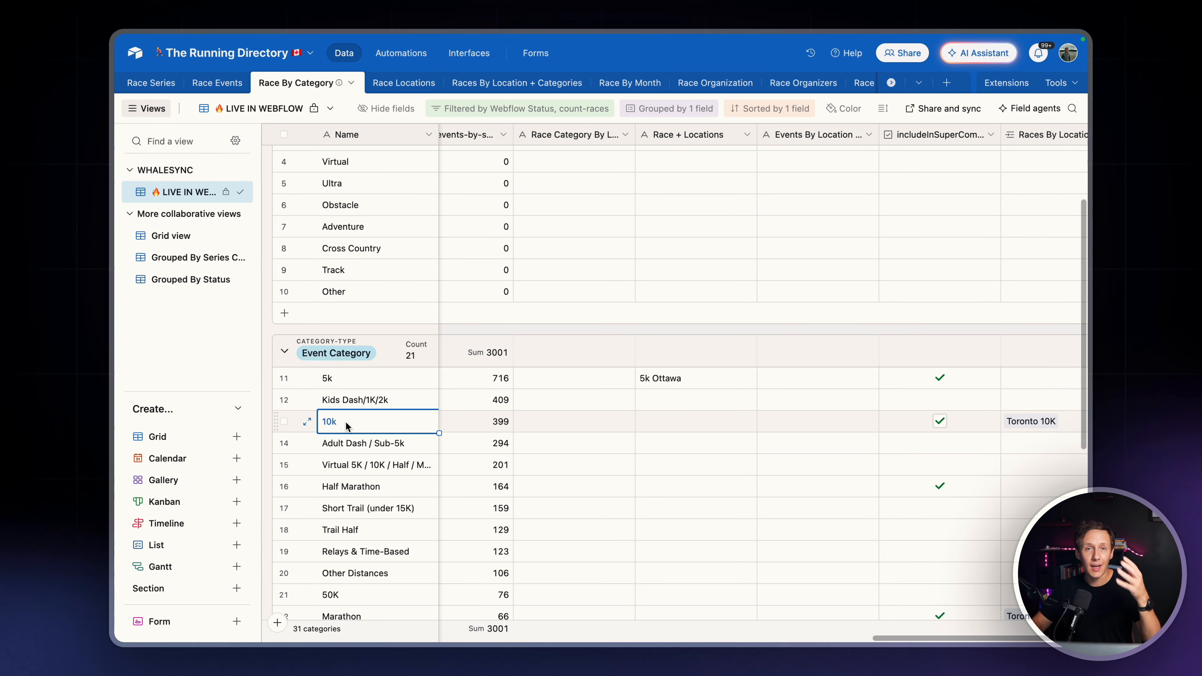
{"action": "left_click", "coordinate": [413, 84]}
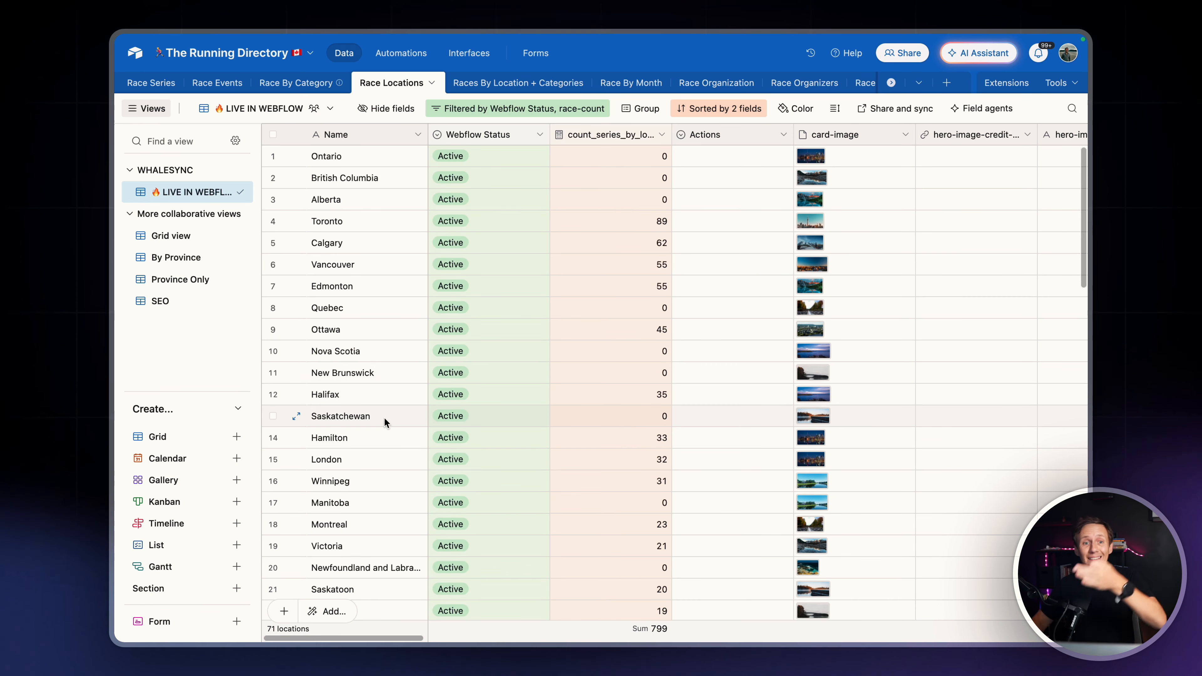
Examine the event categories in the Race By Category table and their race counts, down to Sand / Beach Runs
{"action": "left_click", "coordinate": [322, 89]}
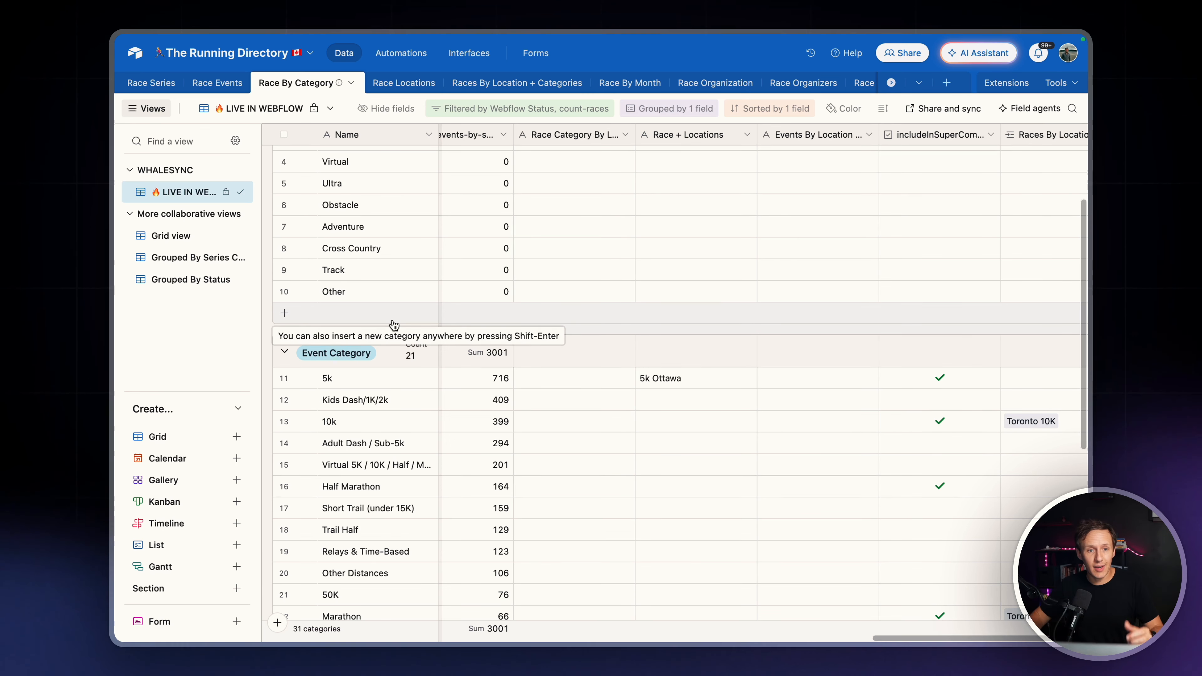
{"action": "scroll", "coordinate": [393, 325], "scroll_direction": "left", "scroll_amount": 10}
{"action": "scroll", "coordinate": [393, 325], "scroll_direction": "up", "scroll_amount": 3}
{"action": "scroll", "coordinate": [393, 325], "scroll_direction": "down", "scroll_amount": 6}
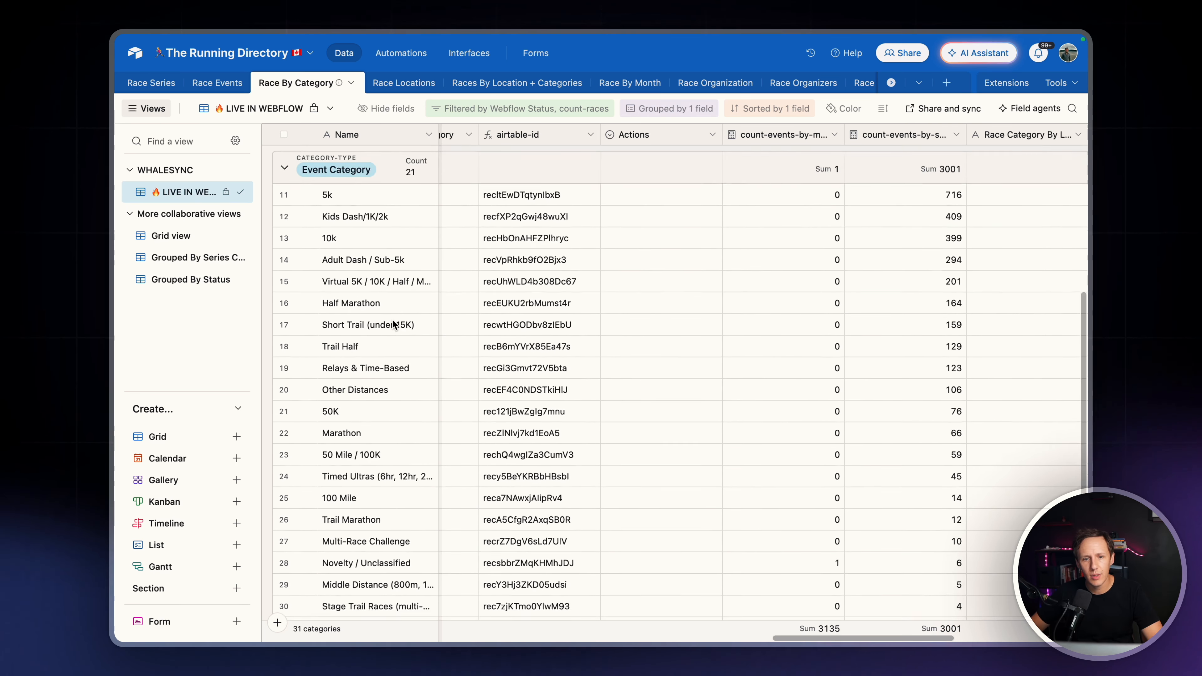
{"action": "scroll", "coordinate": [392, 325], "scroll_direction": "down", "scroll_amount": 3}
{"action": "scroll", "coordinate": [392, 325], "scroll_direction": "up", "scroll_amount": 5}
{"action": "scroll", "coordinate": [392, 324], "scroll_direction": "left", "scroll_amount": 10}
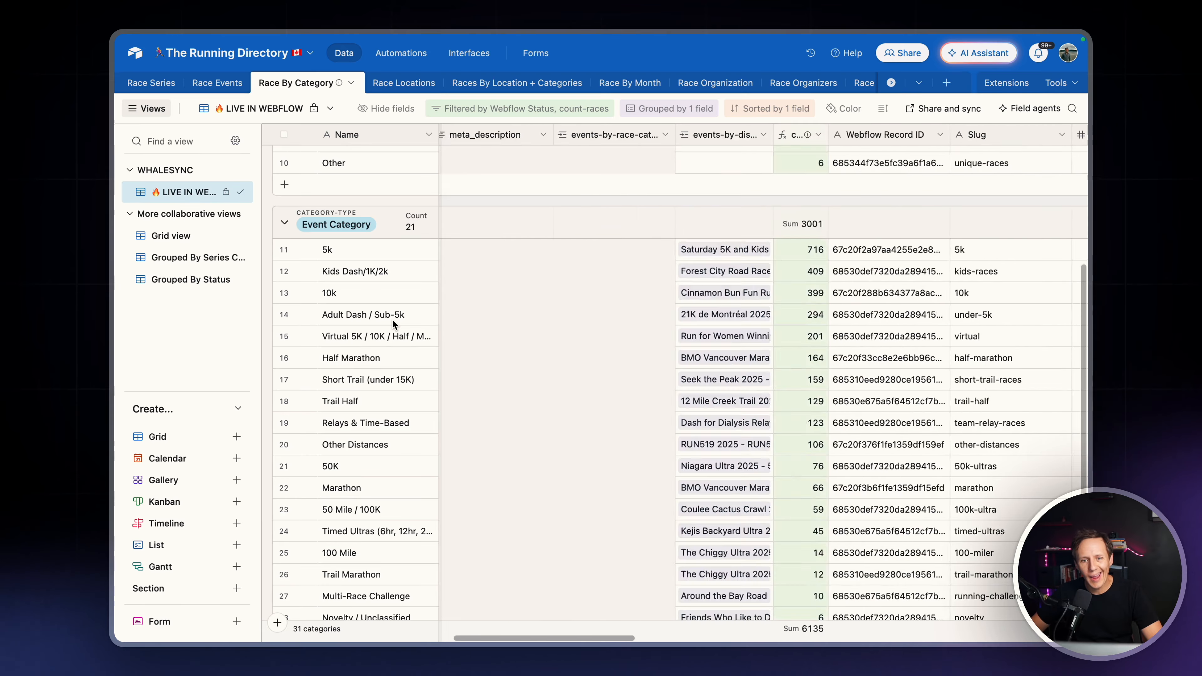
{"action": "scroll", "coordinate": [392, 320], "scroll_direction": "left", "scroll_amount": 8}
{"action": "scroll", "coordinate": [392, 320], "scroll_direction": "down", "scroll_amount": 5}
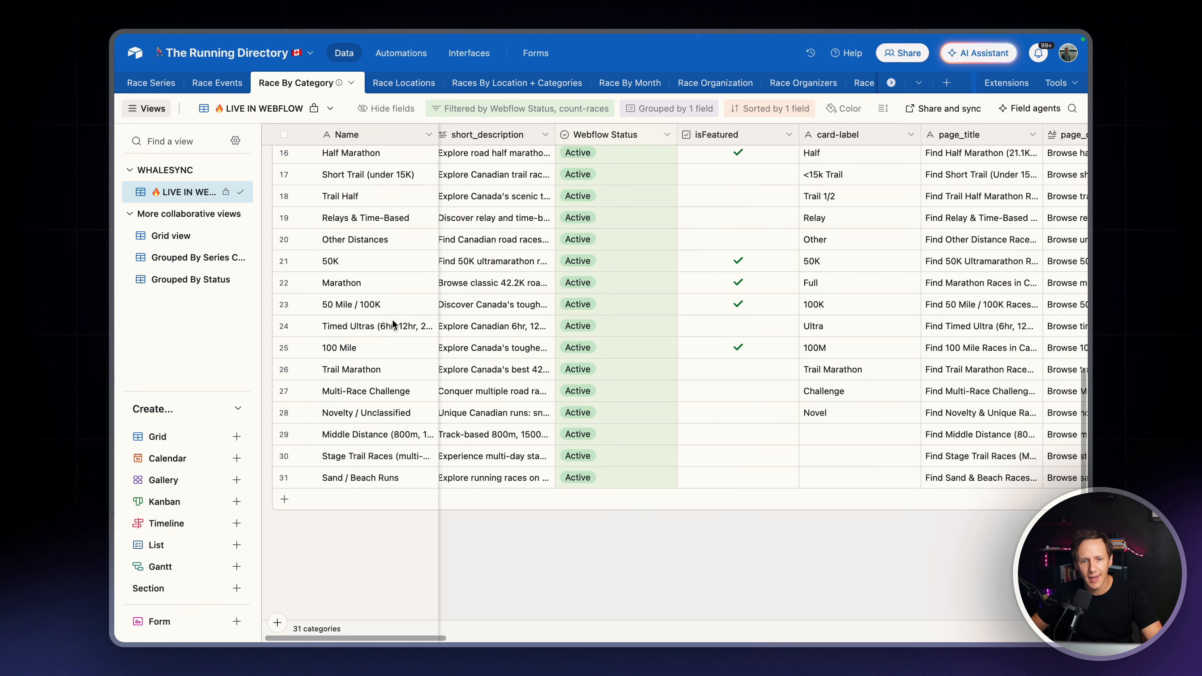
{"action": "scroll", "coordinate": [393, 325], "scroll_direction": "right", "scroll_amount": 15}
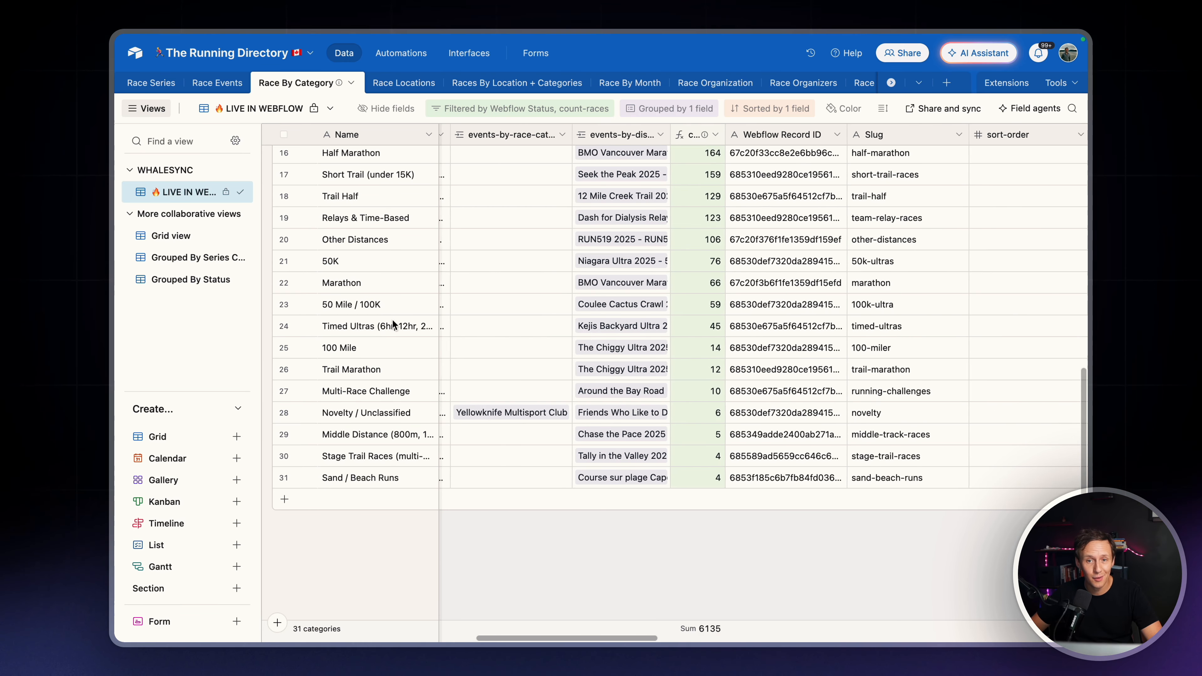
{"action": "left_click", "coordinate": [378, 477]}
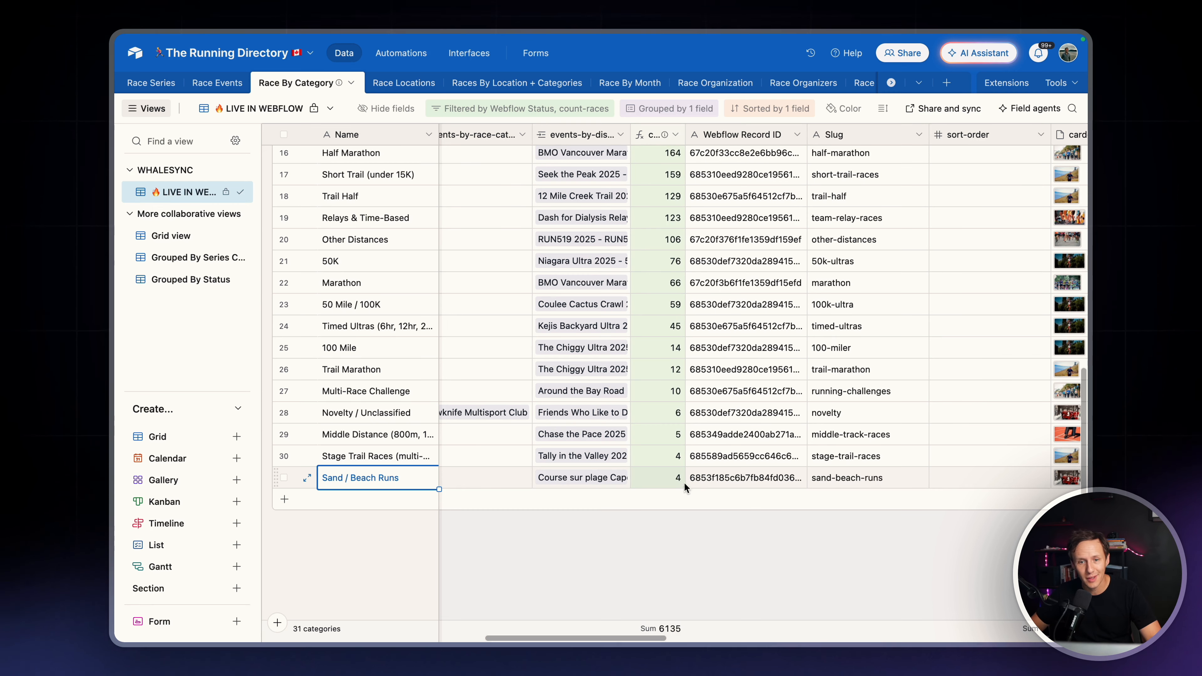
{"action": "left_click", "coordinate": [648, 482]}
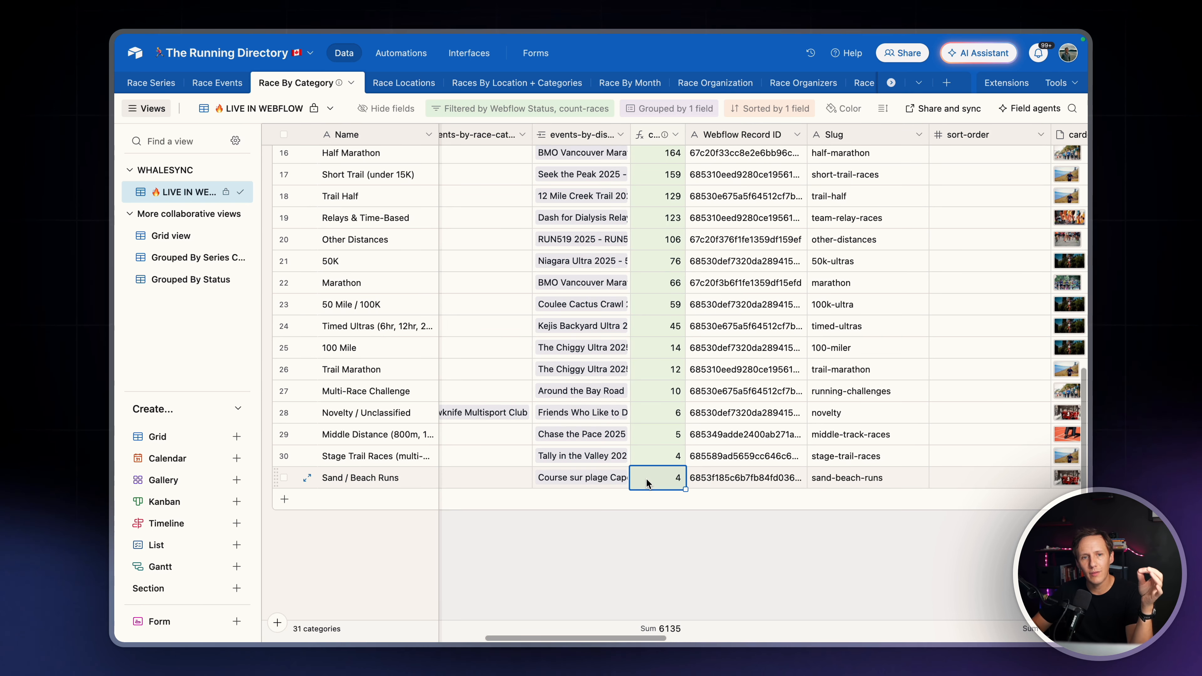
Compare Race Locations with Race By Category and inspect the categories' type, include checkbox and Races By Location fields
{"action": "left_click", "coordinate": [404, 83]}
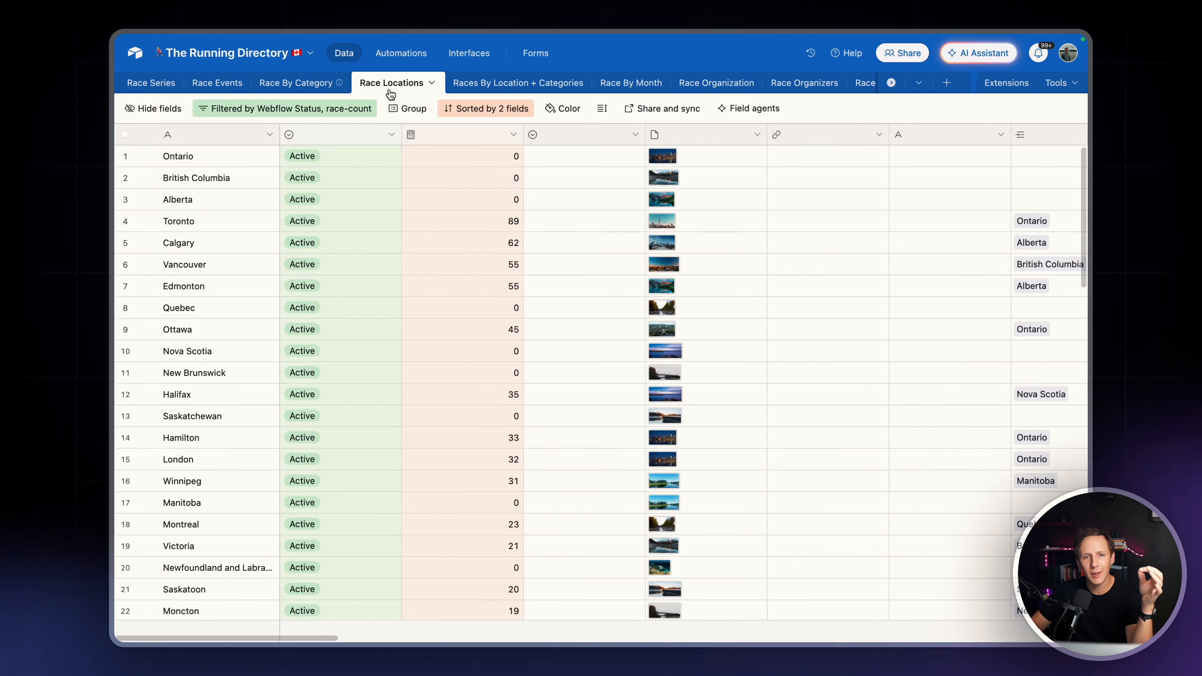
{"action": "left_click", "coordinate": [292, 83]}
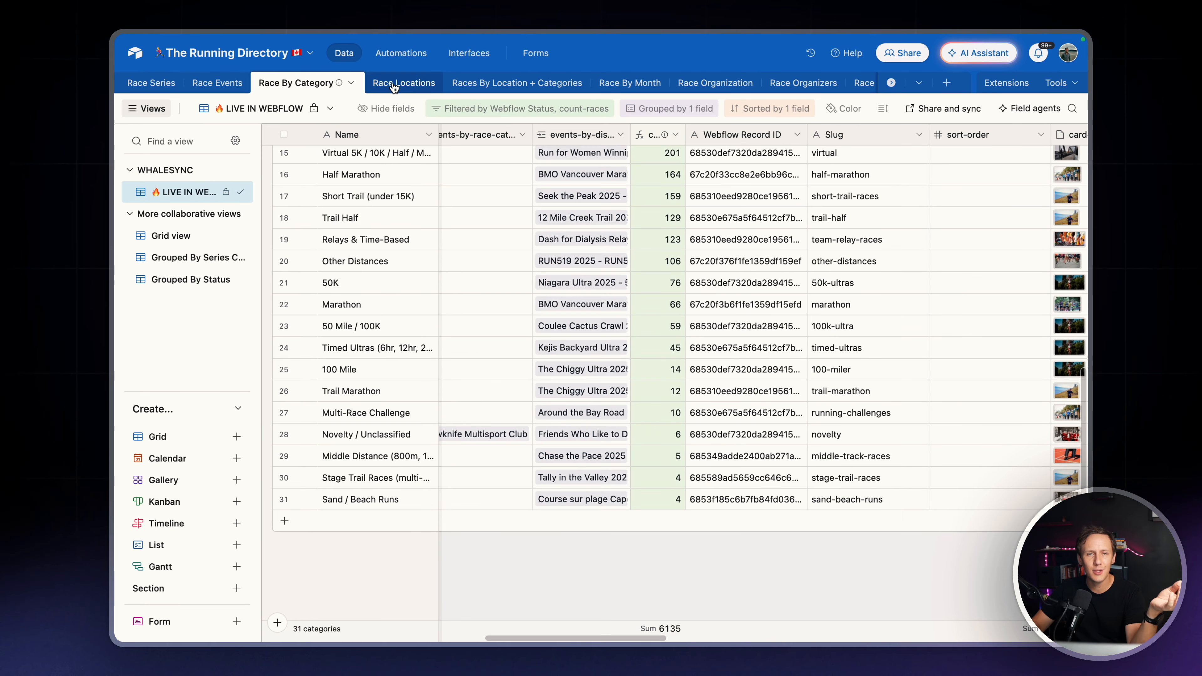
{"action": "left_click", "coordinate": [393, 84]}
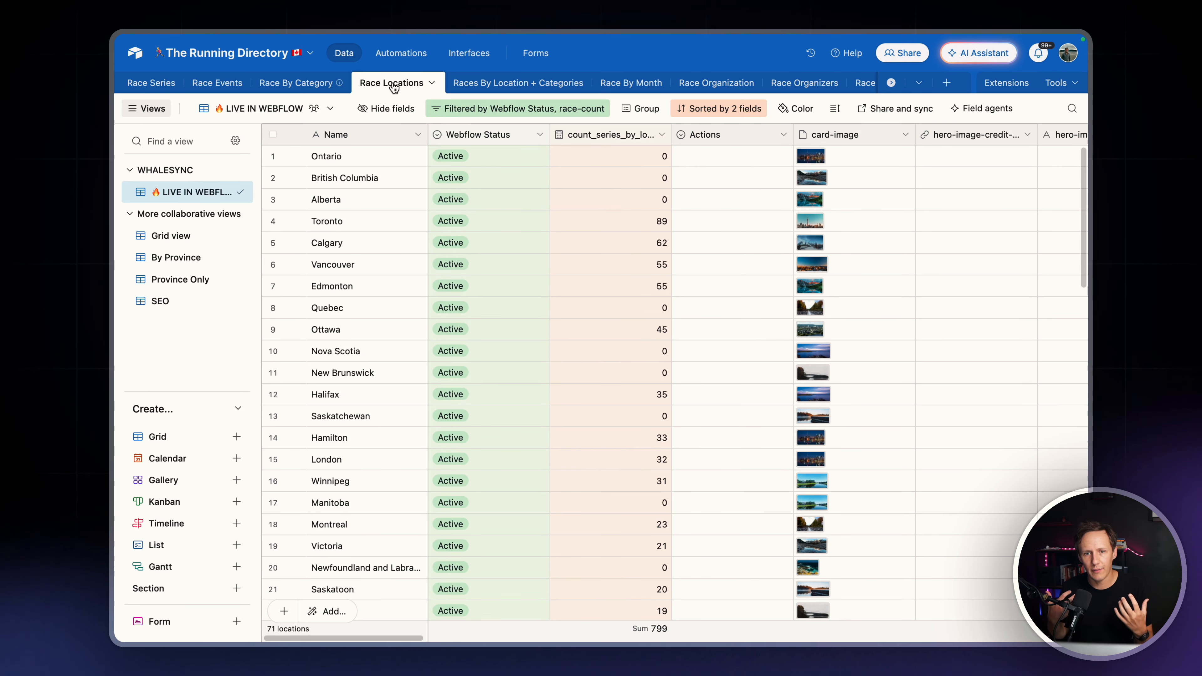
{"action": "left_click", "coordinate": [308, 87]}
{"action": "scroll", "coordinate": [611, 260], "scroll_direction": "up", "scroll_amount": 5}
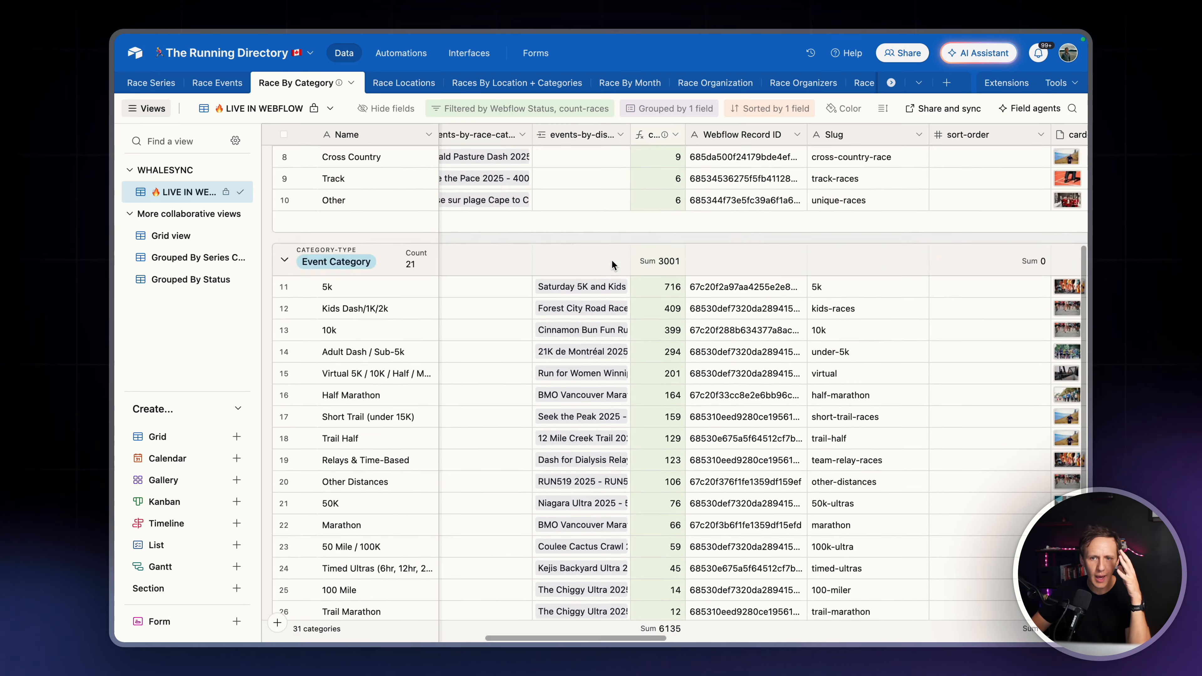
{"action": "scroll", "coordinate": [611, 260], "scroll_direction": "up", "scroll_amount": 5}
{"action": "scroll", "coordinate": [612, 260], "scroll_direction": "down", "scroll_amount": 6}
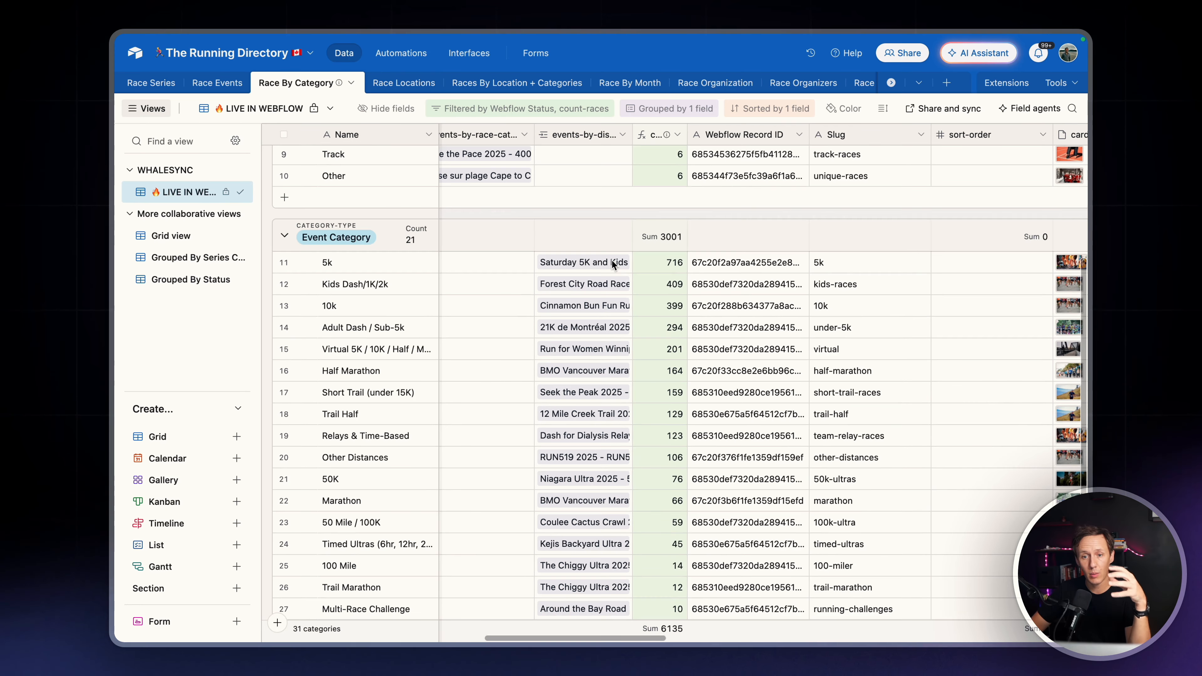
{"action": "scroll", "coordinate": [612, 262], "scroll_direction": "down", "scroll_amount": 1}
{"action": "scroll", "coordinate": [612, 261], "scroll_direction": "right", "scroll_amount": 10}
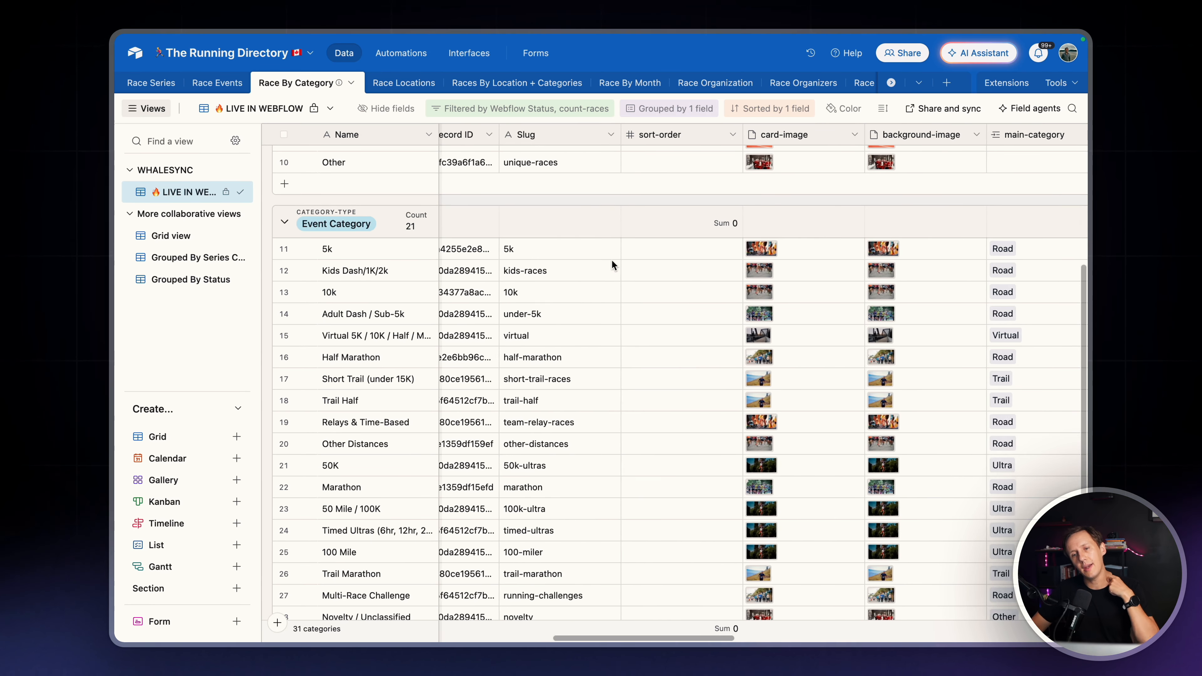
{"action": "scroll", "coordinate": [612, 260], "scroll_direction": "right", "scroll_amount": 12}
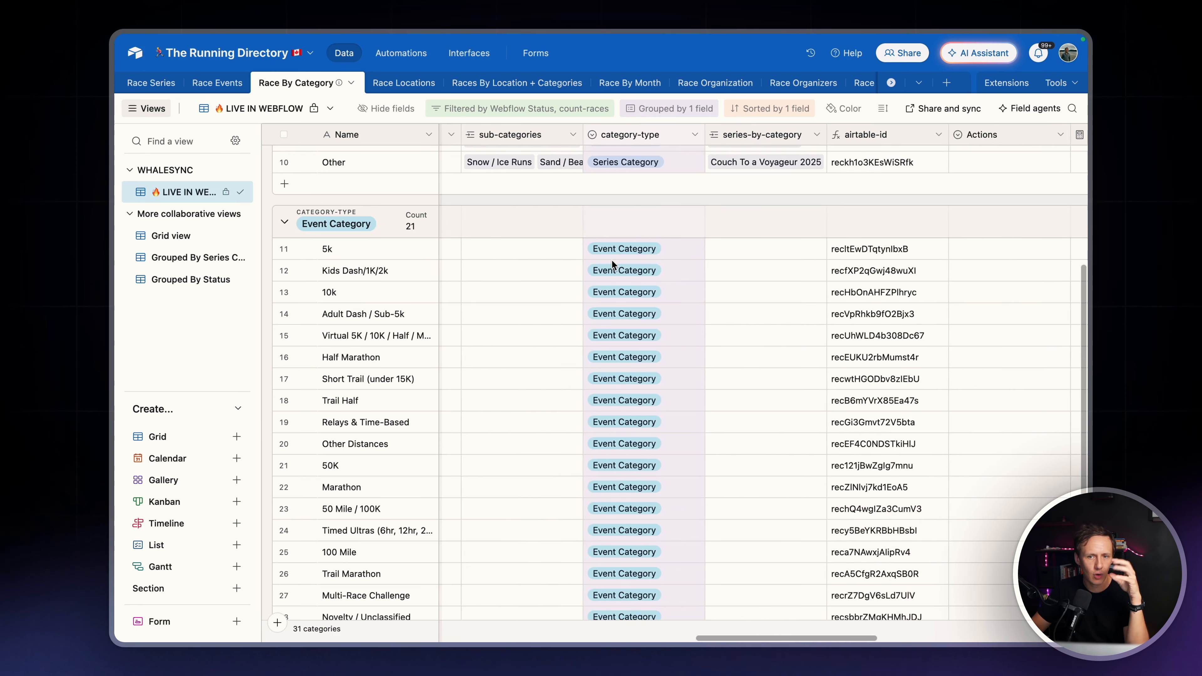
{"action": "scroll", "coordinate": [611, 259], "scroll_direction": "right", "scroll_amount": 12}
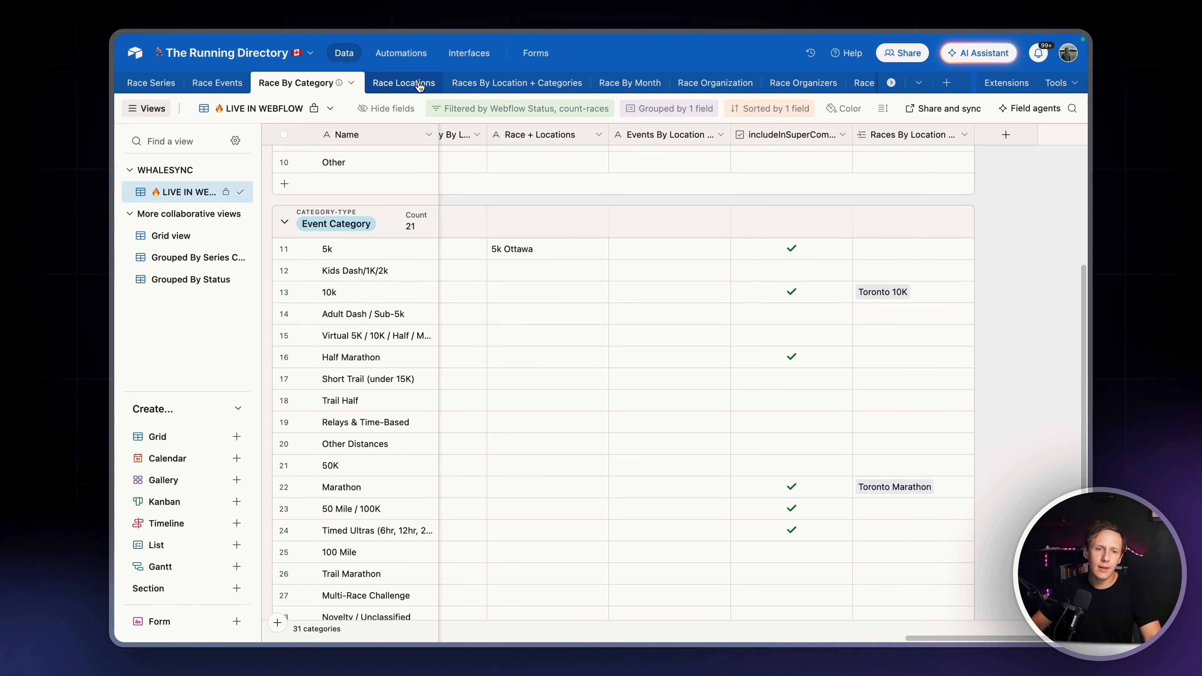
Examine the Race Locations table's full list of places and their series counts
{"action": "left_click", "coordinate": [403, 83]}
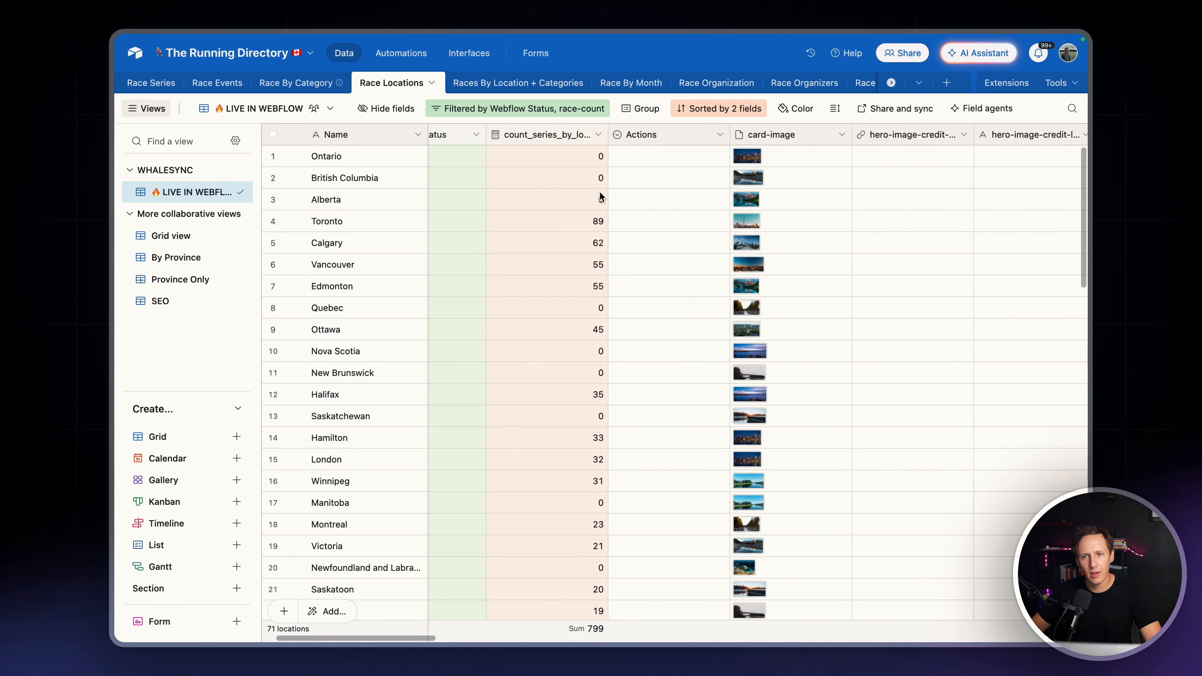
{"action": "scroll", "coordinate": [599, 191], "scroll_direction": "right", "scroll_amount": 5}
{"action": "scroll", "coordinate": [599, 192], "scroll_direction": "left", "scroll_amount": 5}
{"action": "scroll", "coordinate": [600, 197], "scroll_direction": "down", "scroll_amount": 3}
{"action": "scroll", "coordinate": [610, 235], "scroll_direction": "down", "scroll_amount": 15}
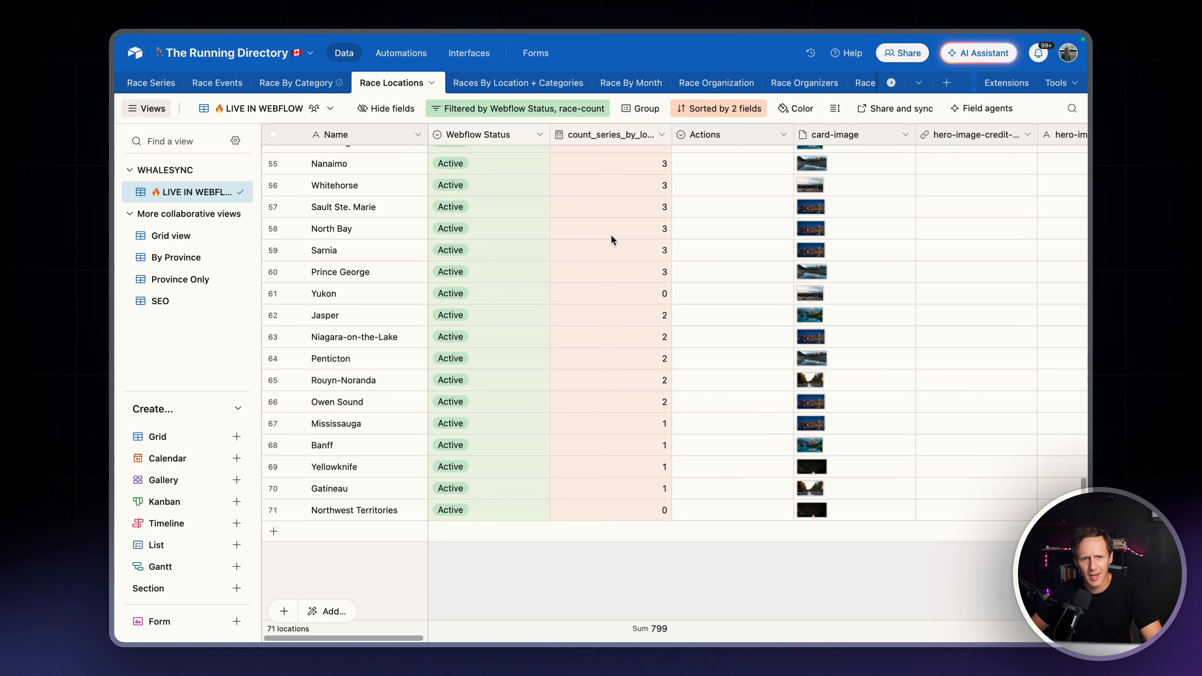
Examine the Race Locations fields from the series counts through to includeInSuperCombo and Races By Location
{"action": "left_click", "coordinate": [624, 497]}
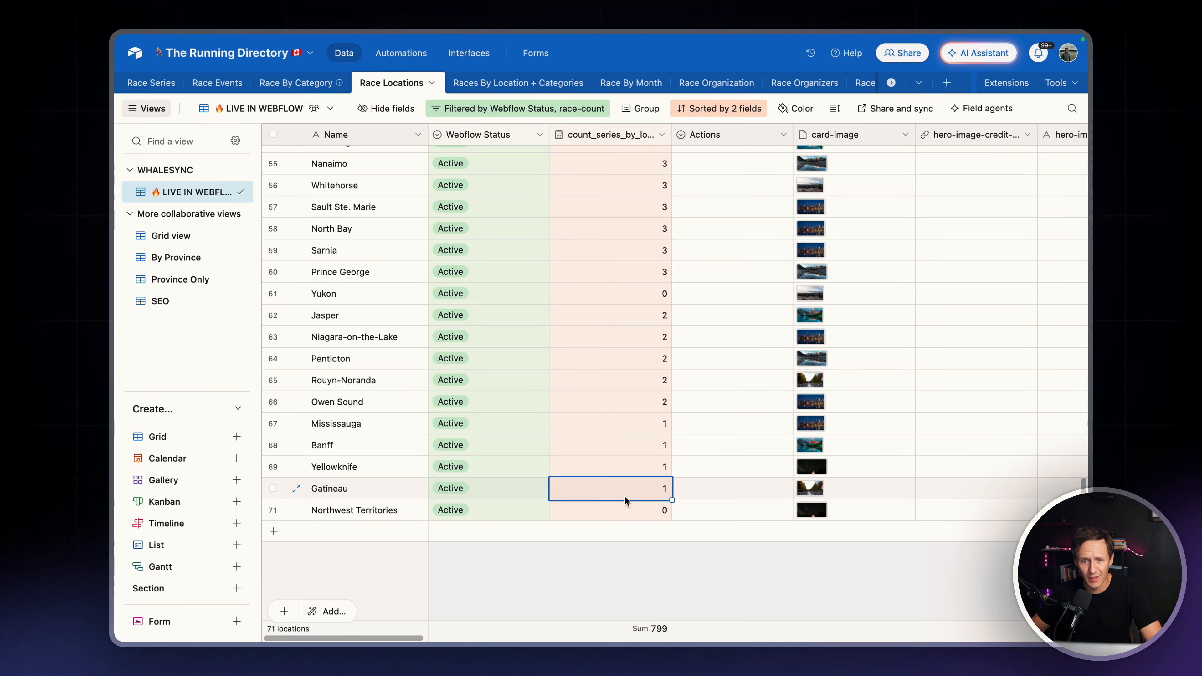
{"action": "scroll", "coordinate": [625, 500], "scroll_direction": "right", "scroll_amount": 2}
{"action": "scroll", "coordinate": [625, 500], "scroll_direction": "right", "scroll_amount": 1}
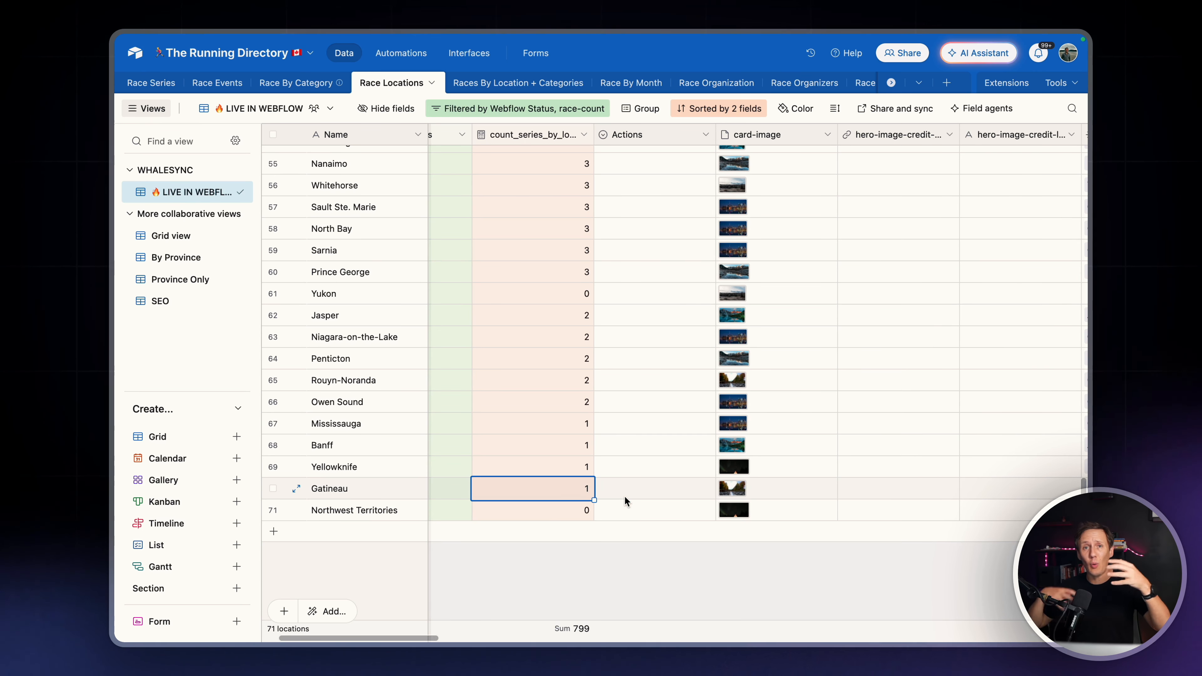
{"action": "scroll", "coordinate": [625, 496], "scroll_direction": "right", "scroll_amount": 10}
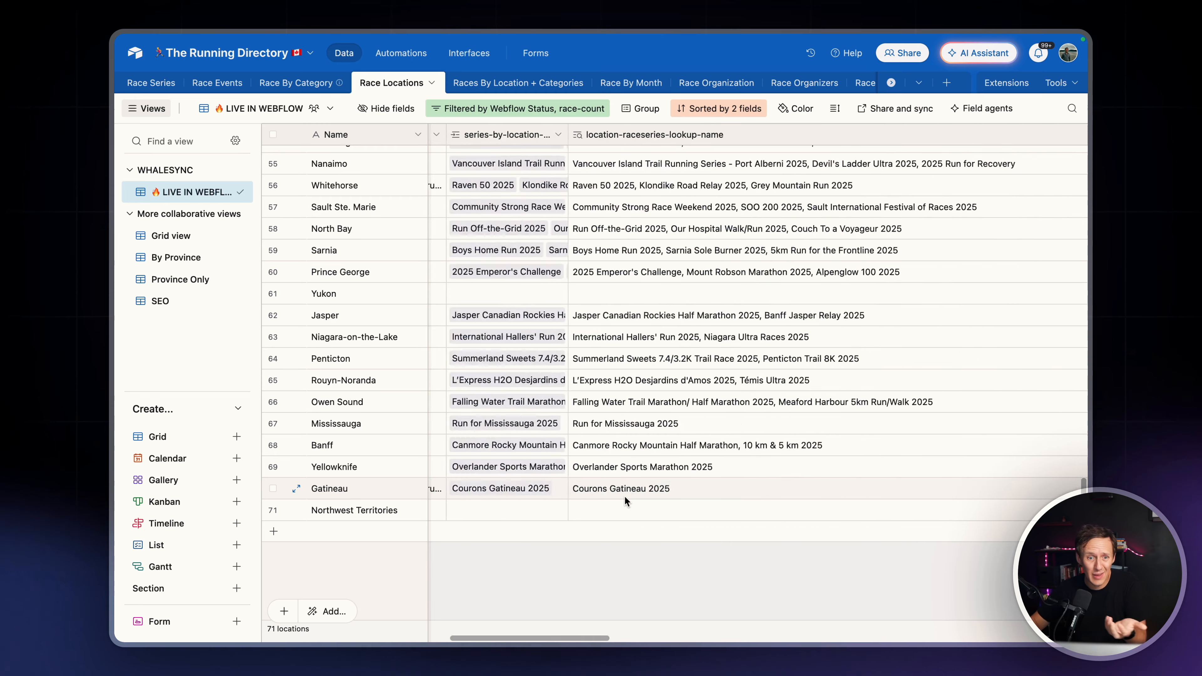
{"action": "scroll", "coordinate": [625, 497], "scroll_direction": "right", "scroll_amount": 15}
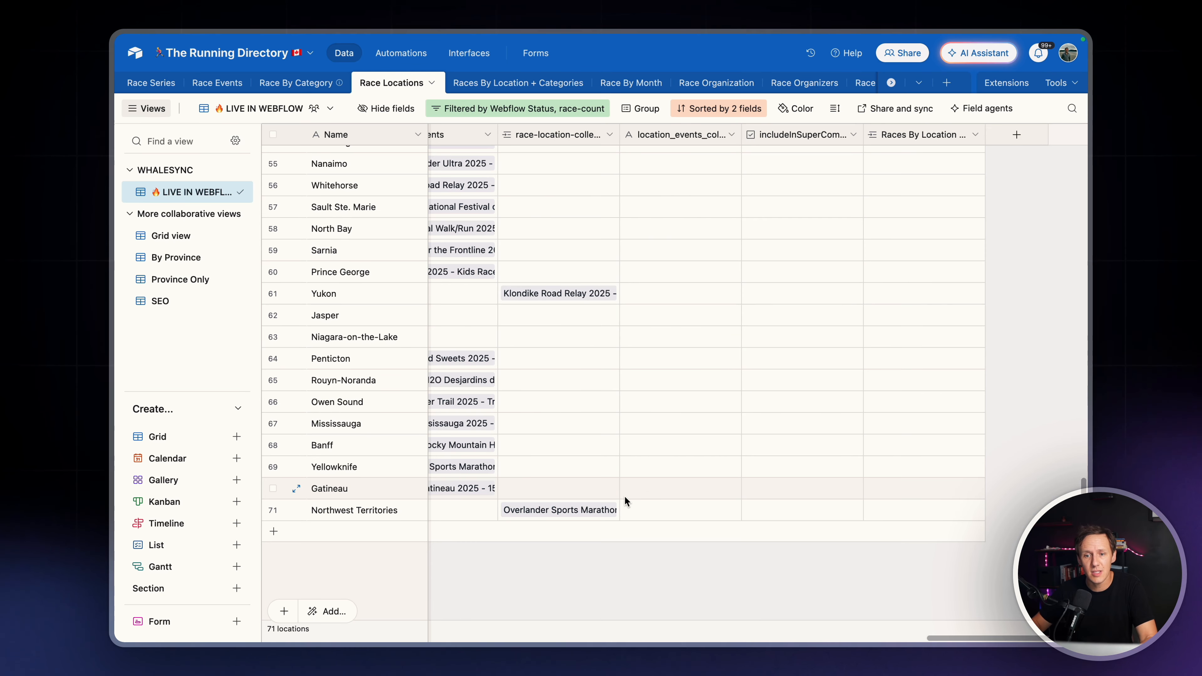
{"action": "scroll", "coordinate": [625, 498], "scroll_direction": "left", "scroll_amount": 10}
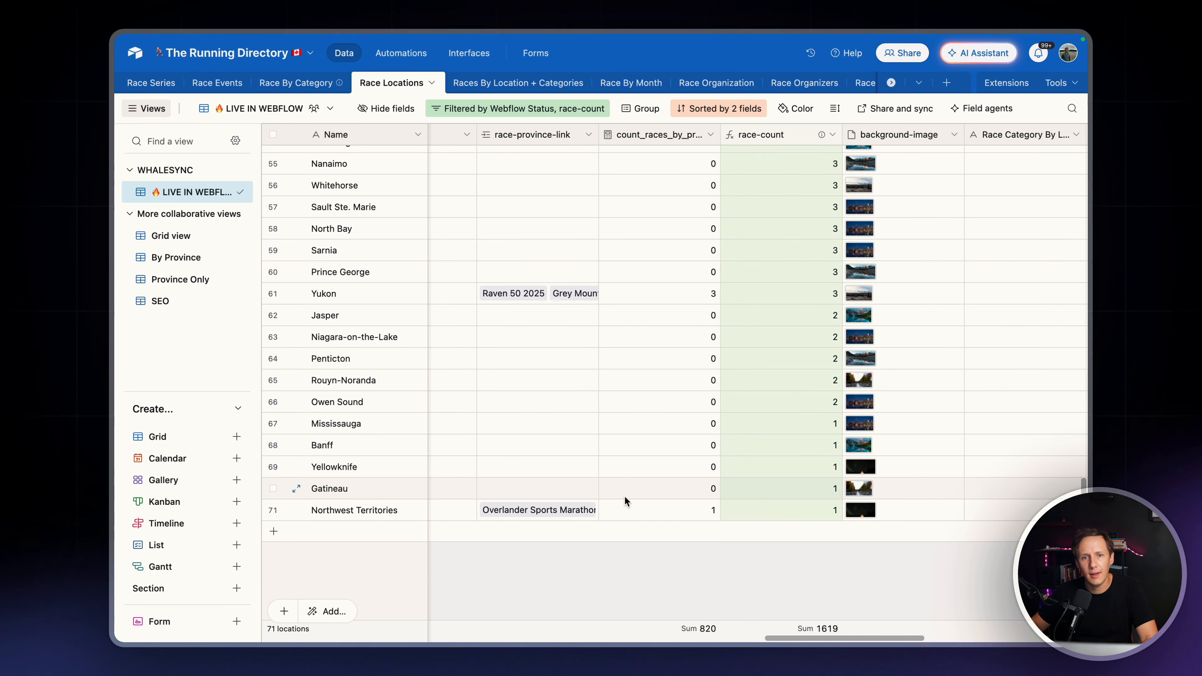
{"action": "scroll", "coordinate": [625, 496], "scroll_direction": "right", "scroll_amount": 10}
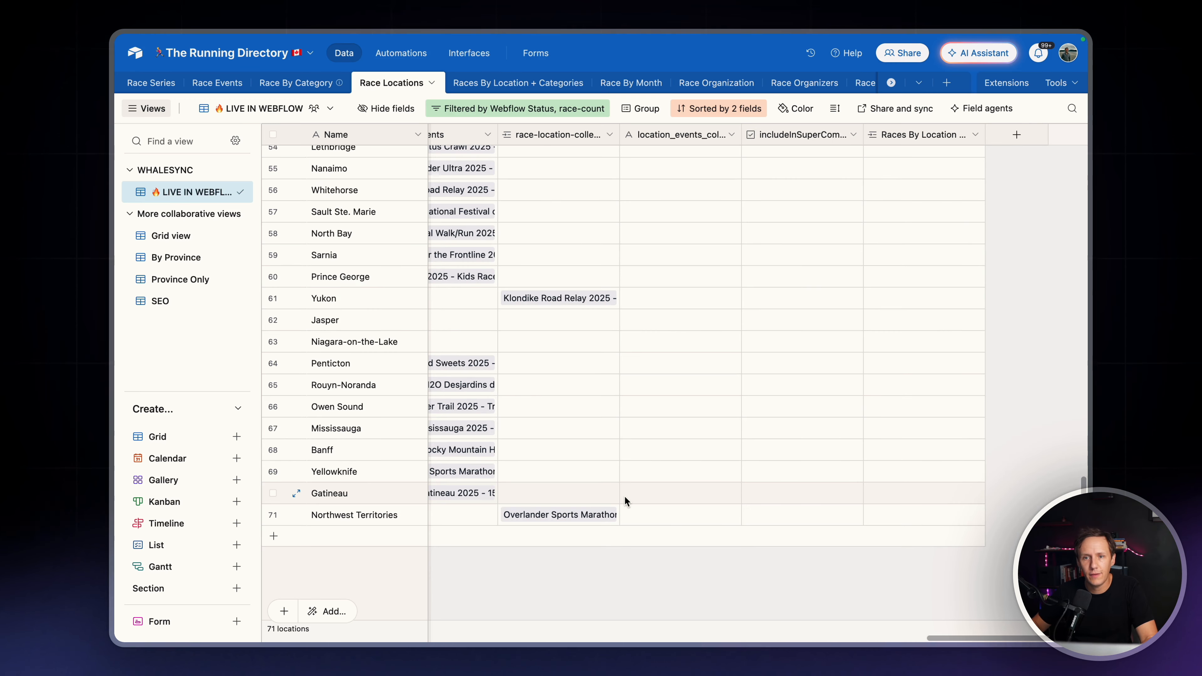
Widen the includeInSuperCombo field in Race Locations until its full name fits, and review which locations are marked
{"action": "scroll", "coordinate": [625, 496], "scroll_direction": "up", "scroll_amount": 8}
{"action": "scroll", "coordinate": [625, 497], "scroll_direction": "up", "scroll_amount": 10}
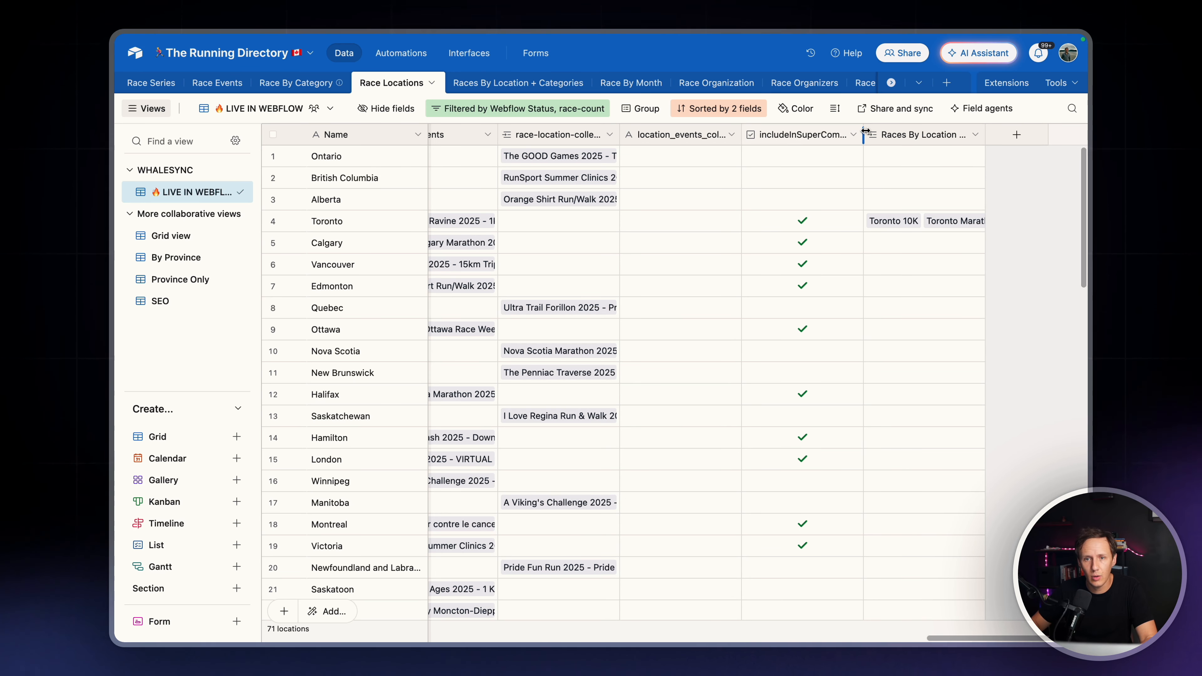
{"action": "left_click_drag", "start_coordinate": [864, 132], "coordinate": [923, 131]}
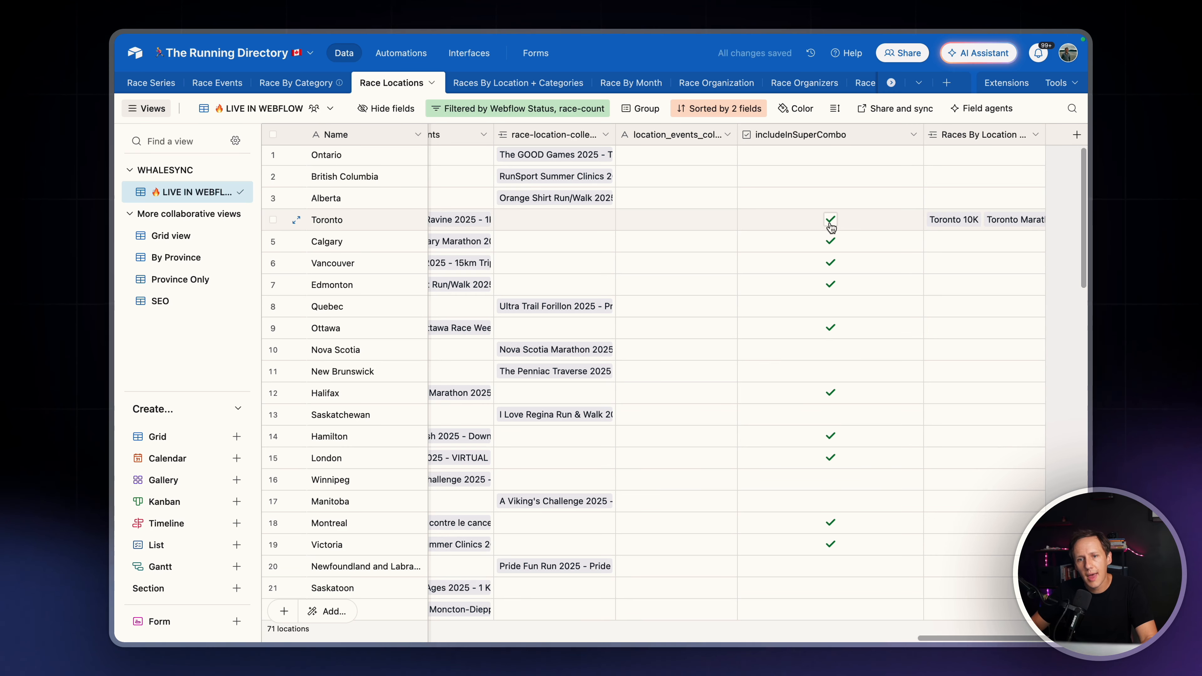
{"action": "scroll", "coordinate": [834, 225], "scroll_direction": "down", "scroll_amount": 1}
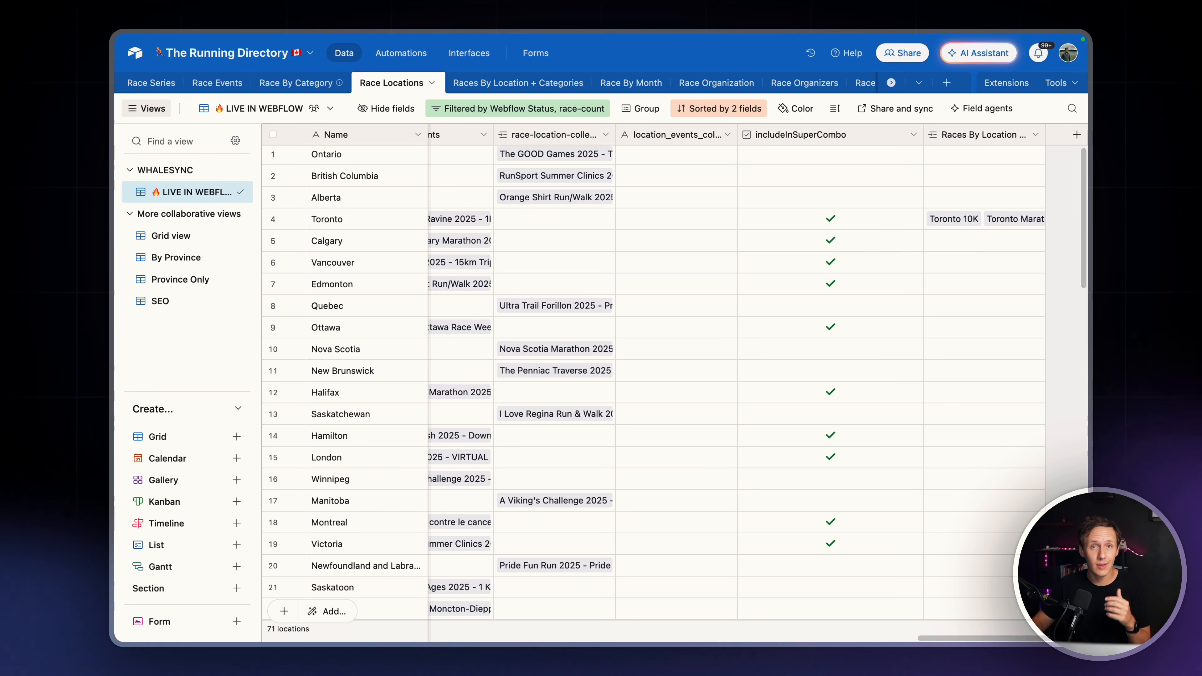
Examine the categories in Race By Category's Include in Super Collection view and their includeInSuperCombo checkboxes
{"action": "left_click", "coordinate": [297, 86]}
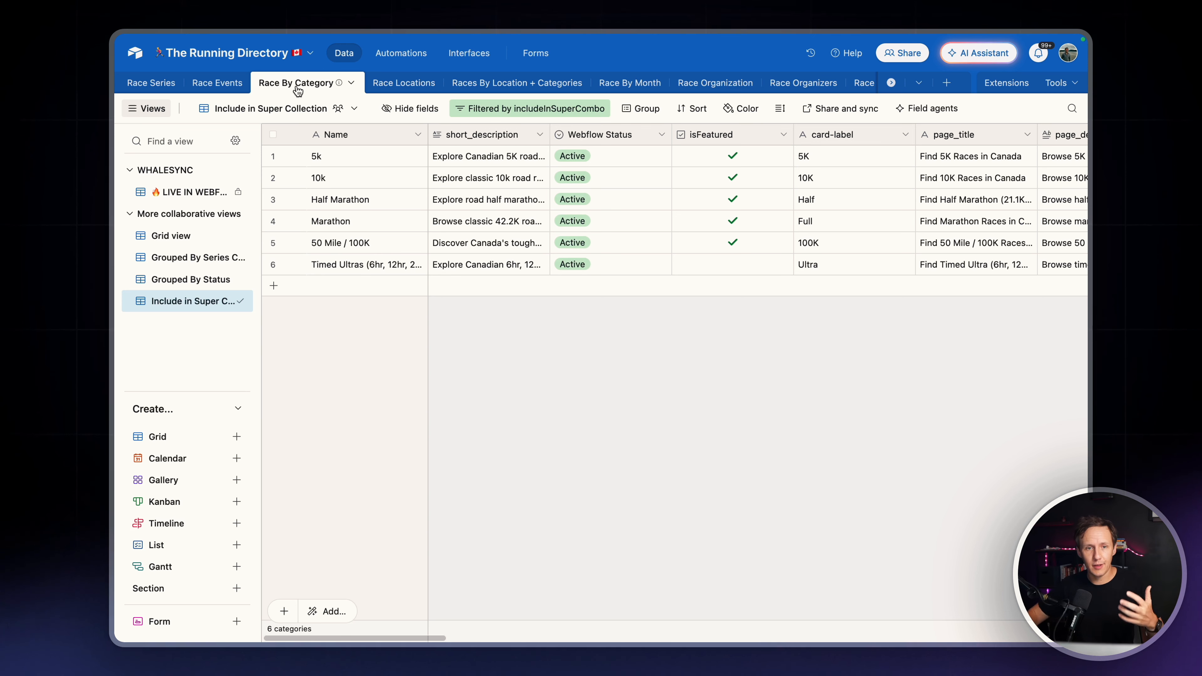
{"action": "left_click", "coordinate": [335, 175]}
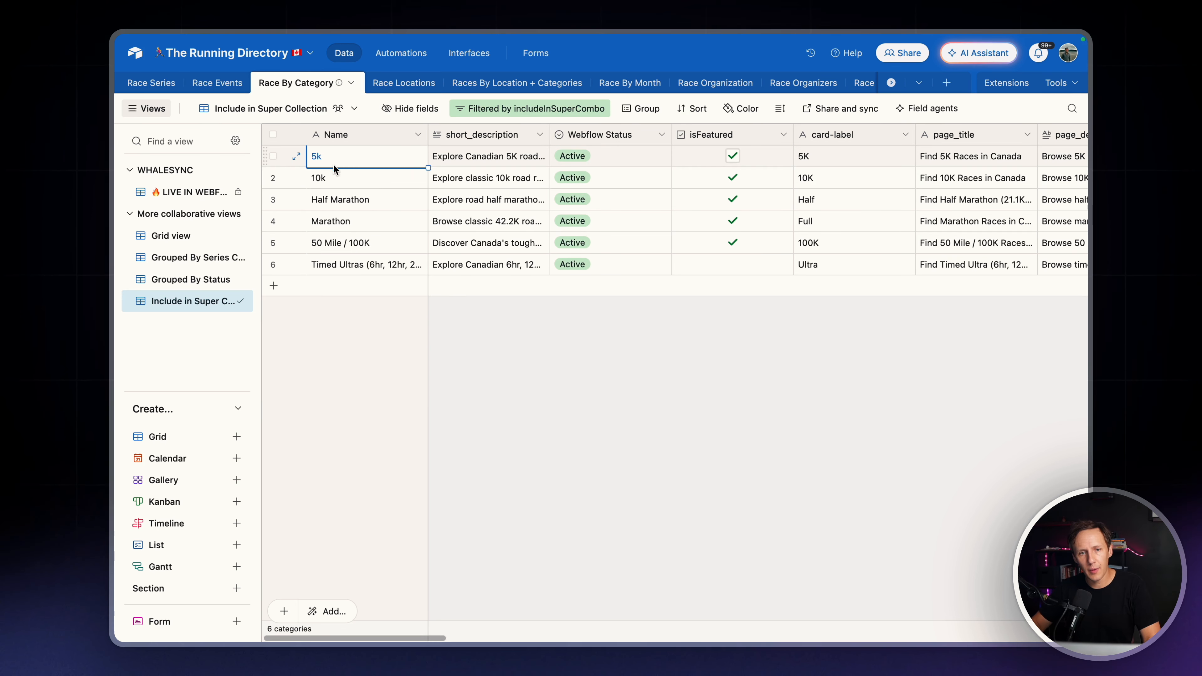
{"action": "left_click", "coordinate": [341, 192]}
{"action": "left_click", "coordinate": [346, 222]}
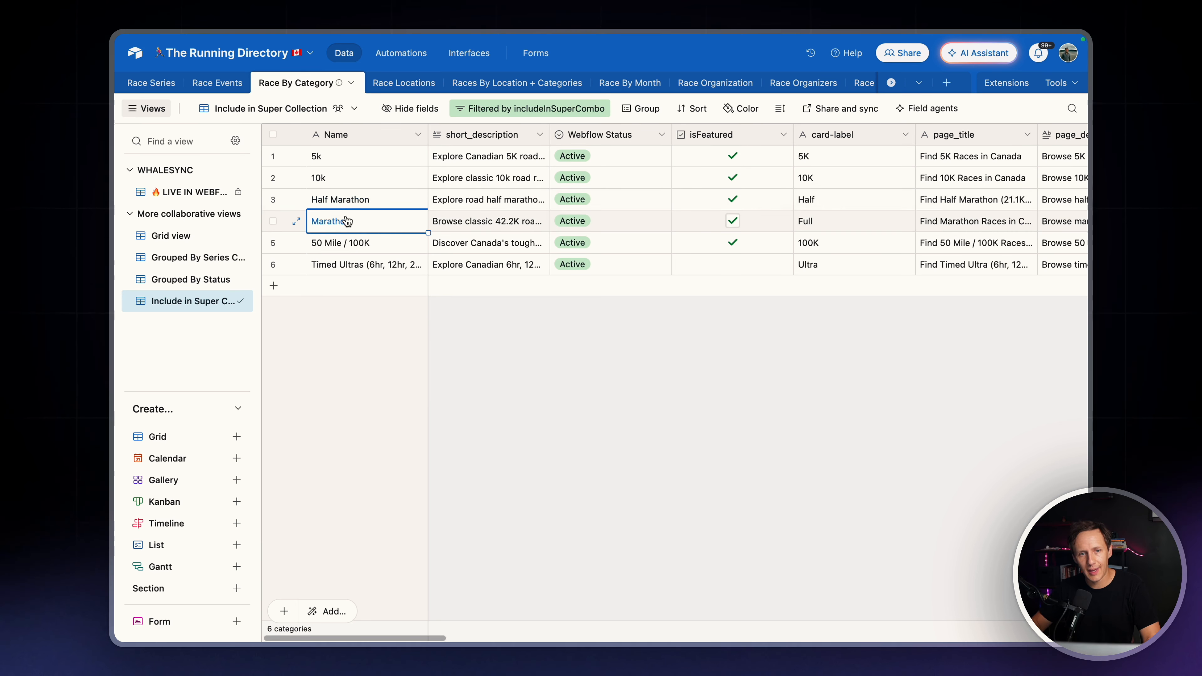
{"action": "left_click", "coordinate": [349, 241]}
{"action": "left_click", "coordinate": [354, 263]}
{"action": "scroll", "coordinate": [527, 237], "scroll_direction": "right", "scroll_amount": 15}
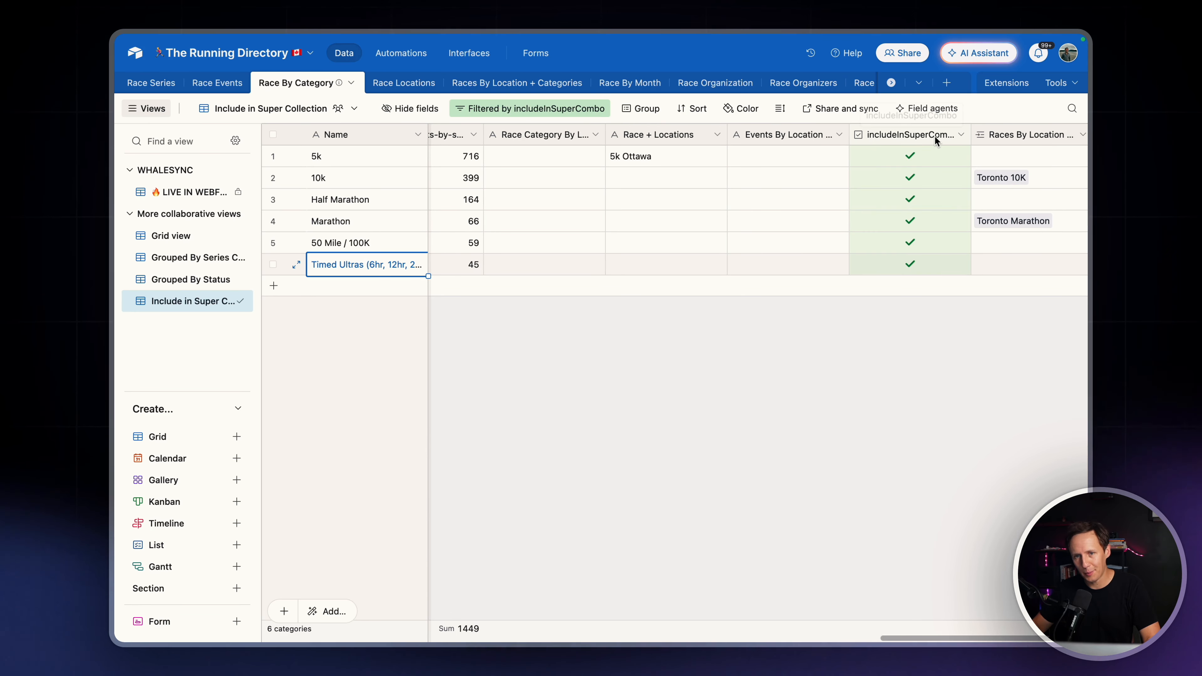
{"action": "scroll", "coordinate": [934, 135], "scroll_direction": "left", "scroll_amount": 10}
{"action": "scroll", "coordinate": [935, 135], "scroll_direction": "left", "scroll_amount": 8}
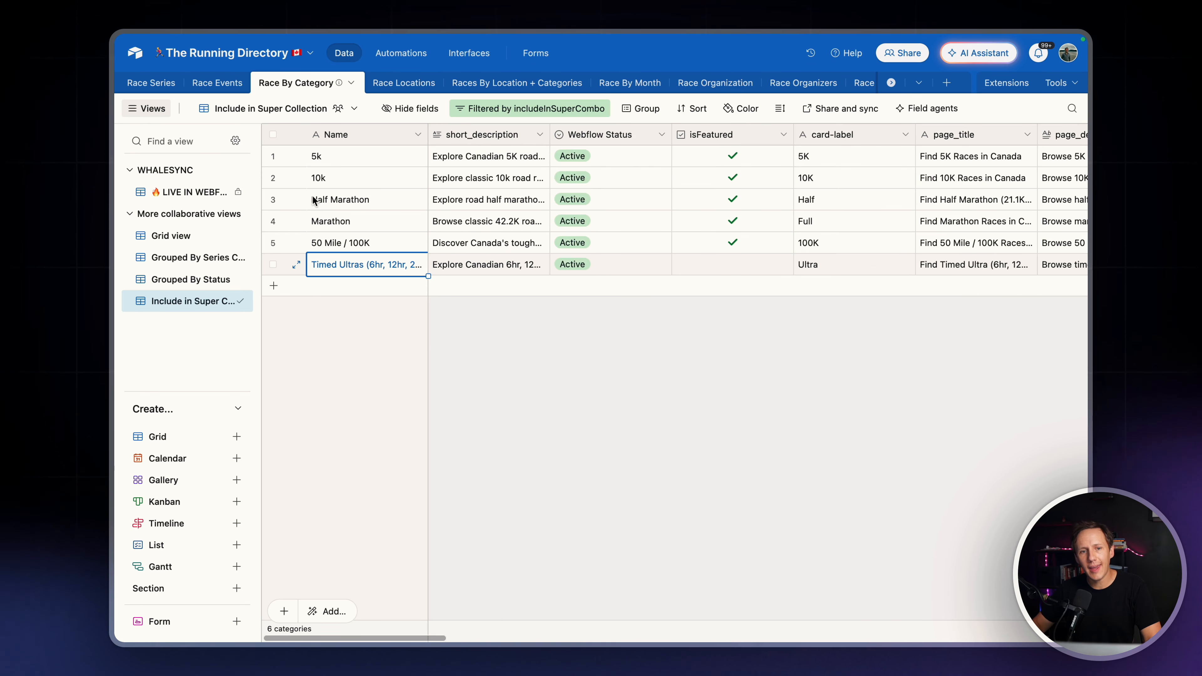
Go through the included race categories one by one, from 5k to Timed Ultras
{"action": "left_click", "coordinate": [346, 155]}
{"action": "left_click", "coordinate": [348, 179]}
{"action": "left_click", "coordinate": [350, 201]}
{"action": "left_click", "coordinate": [352, 222]}
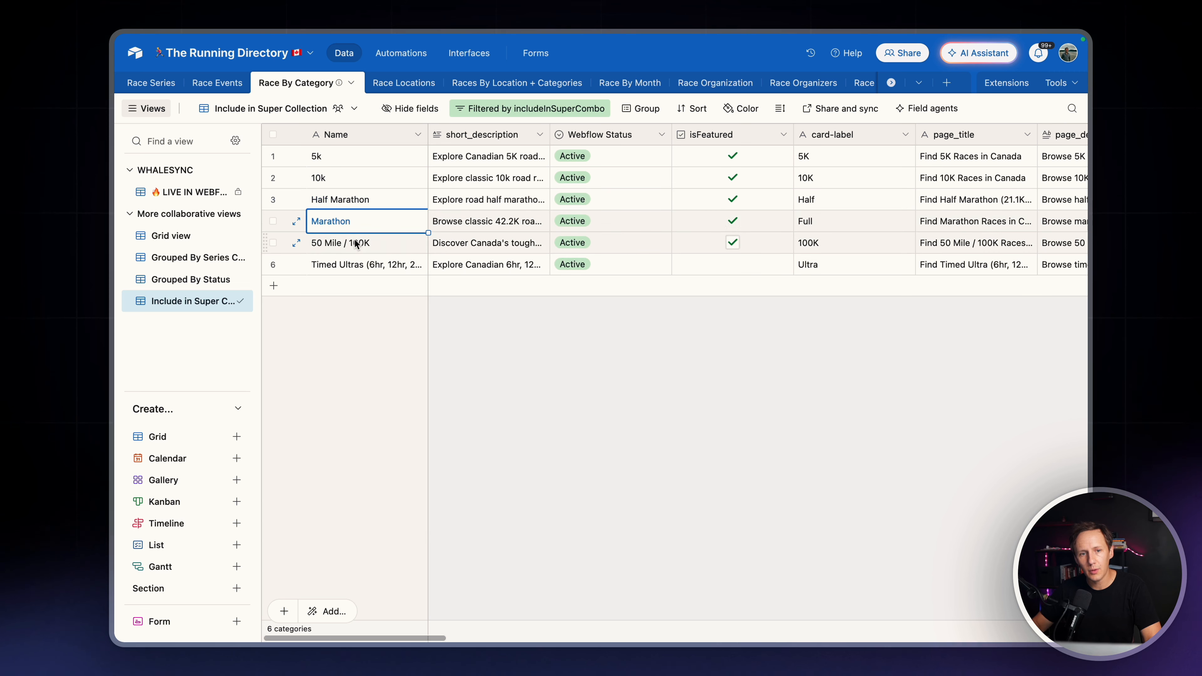
{"action": "left_click", "coordinate": [355, 243]}
{"action": "left_click", "coordinate": [357, 264]}
Examine the locations in Race Locations' Include in Super Collection view, with their series counts and includeInSuperCombo checkboxes
{"action": "left_click", "coordinate": [396, 87]}
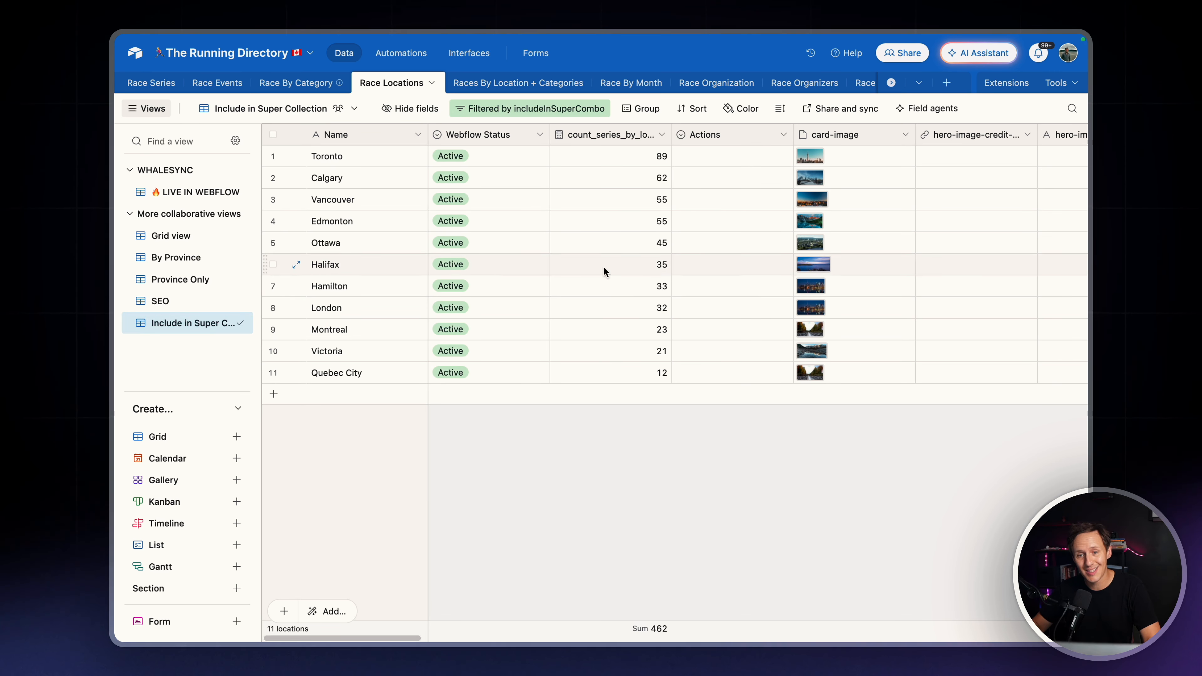
{"action": "scroll", "coordinate": [619, 236], "scroll_direction": "right", "scroll_amount": 10}
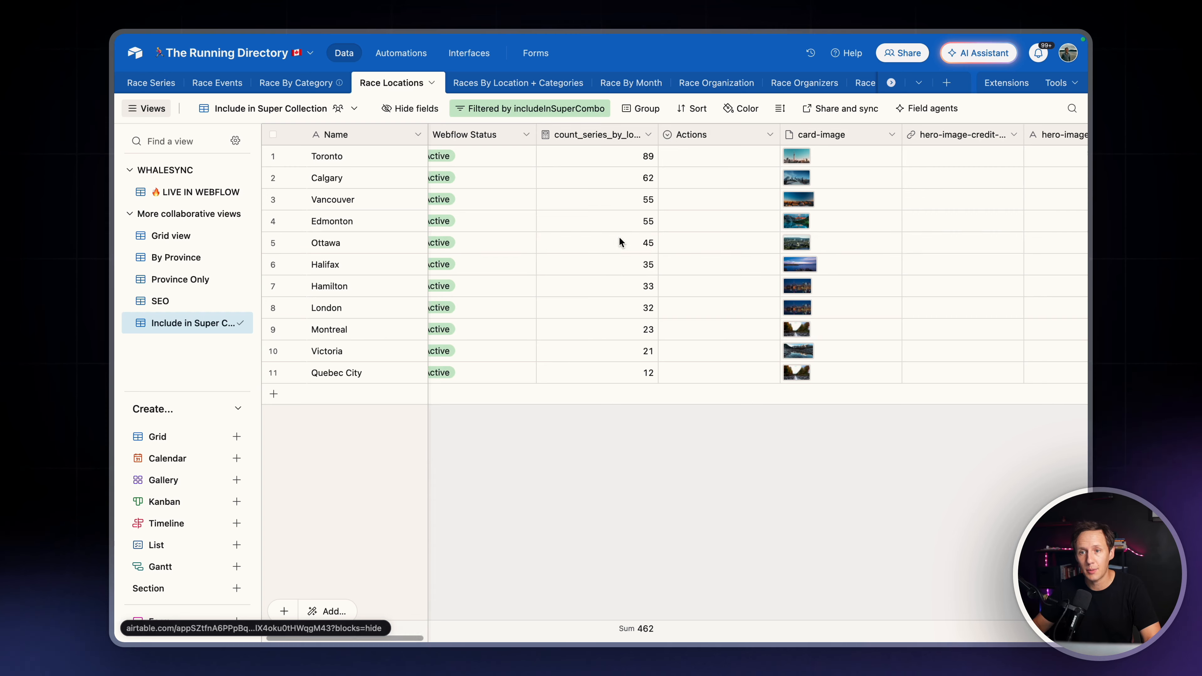
{"action": "scroll", "coordinate": [670, 220], "scroll_direction": "right", "scroll_amount": 15}
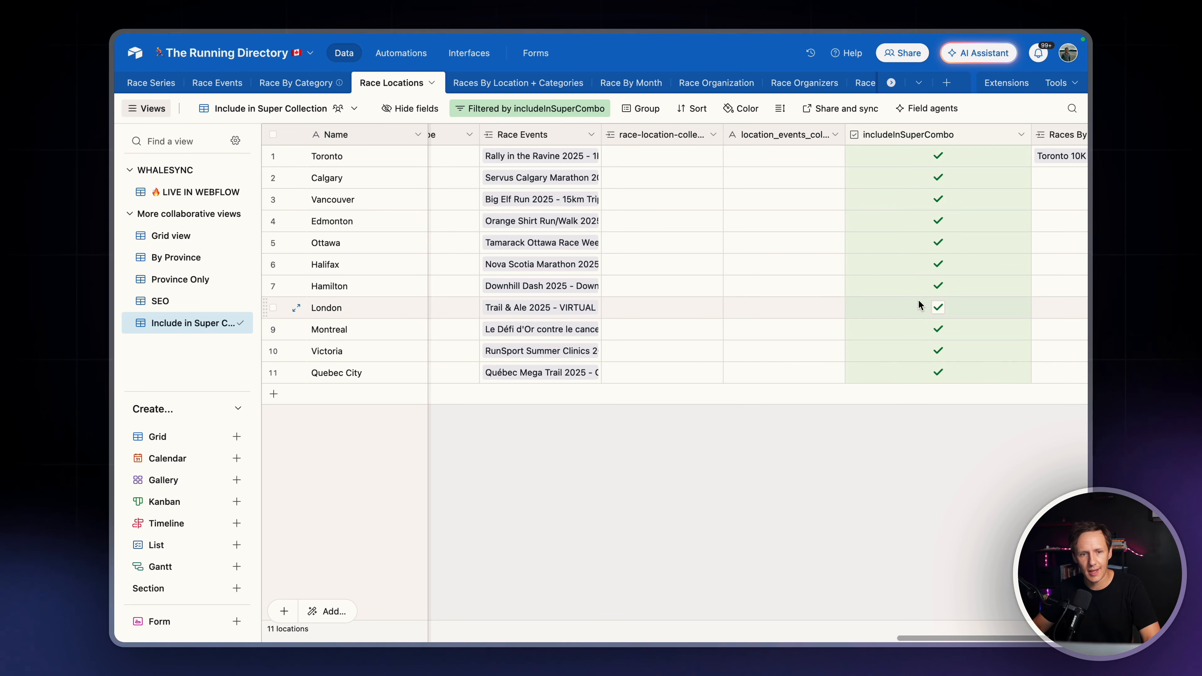
{"action": "scroll", "coordinate": [920, 303], "scroll_direction": "left", "scroll_amount": 15}
{"action": "scroll", "coordinate": [923, 306], "scroll_direction": "left", "scroll_amount": 10}
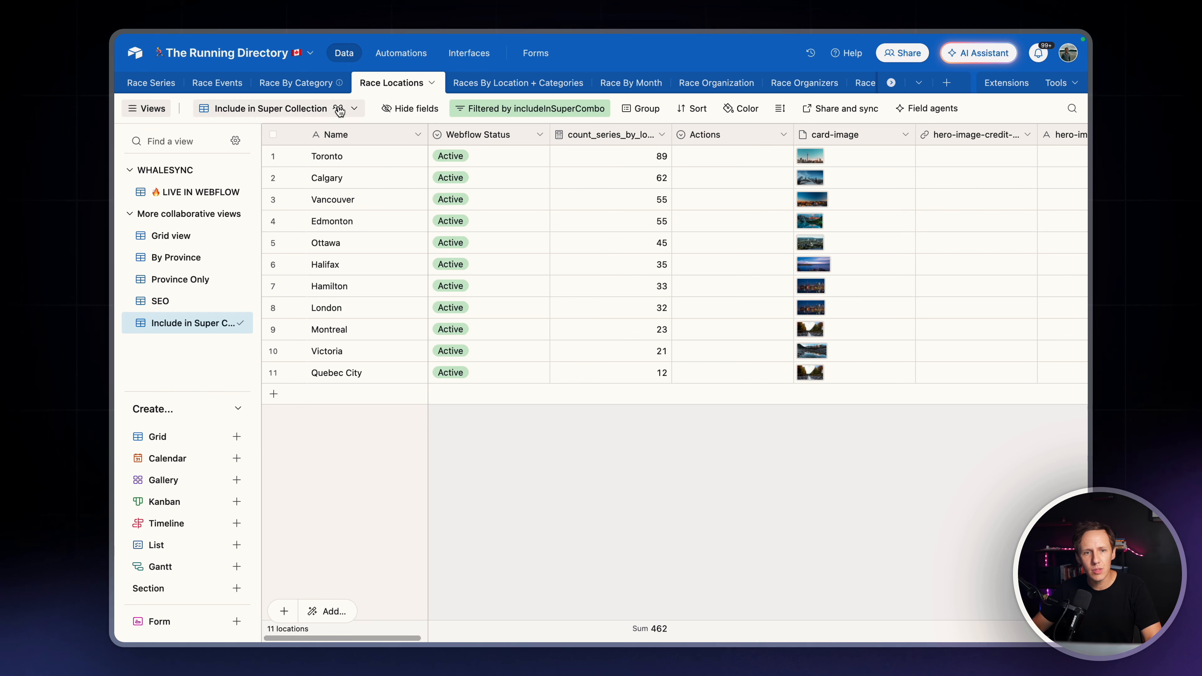
Compare the 5k category with the Toronto, Calgary, Vancouver and Edmonton locations as page combinations
{"action": "left_click", "coordinate": [308, 84]}
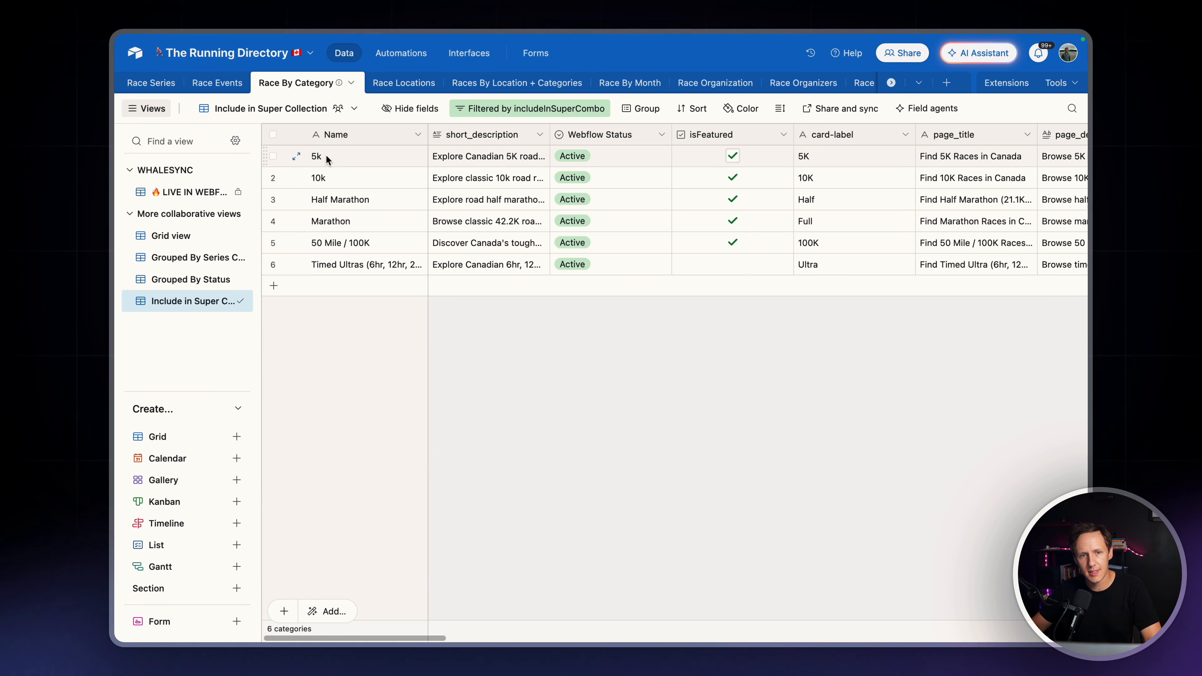
{"action": "left_click", "coordinate": [346, 160]}
{"action": "left_click", "coordinate": [379, 85]}
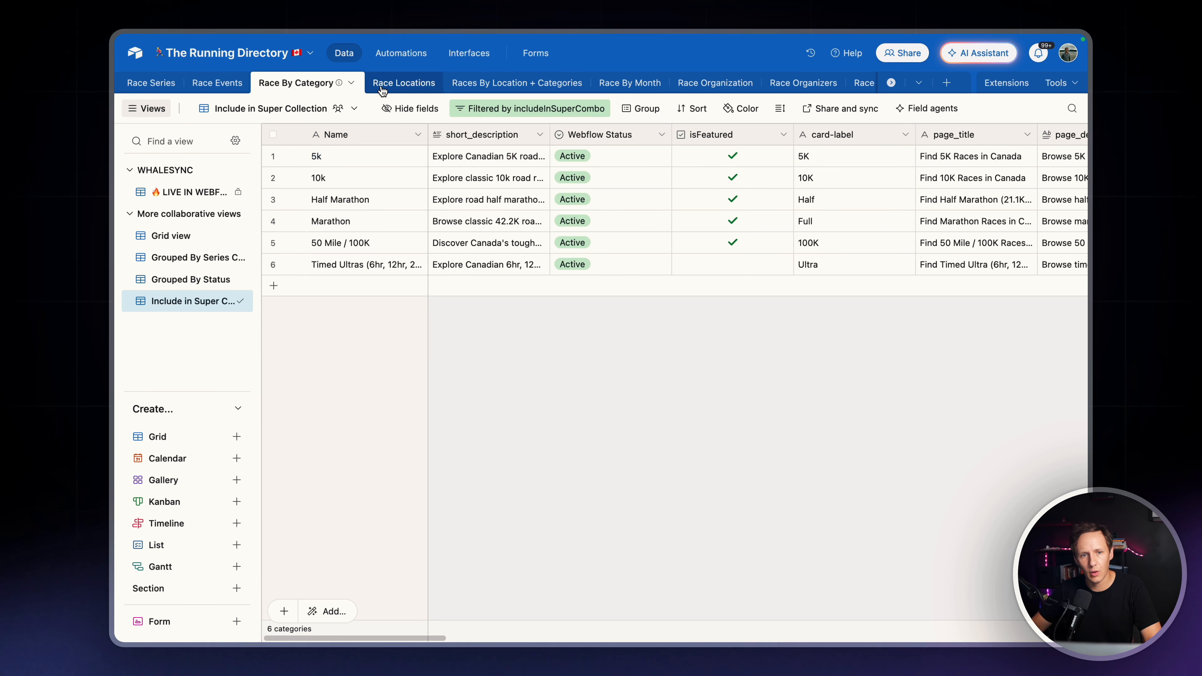
{"action": "left_click", "coordinate": [349, 158]}
{"action": "left_click", "coordinate": [338, 179]}
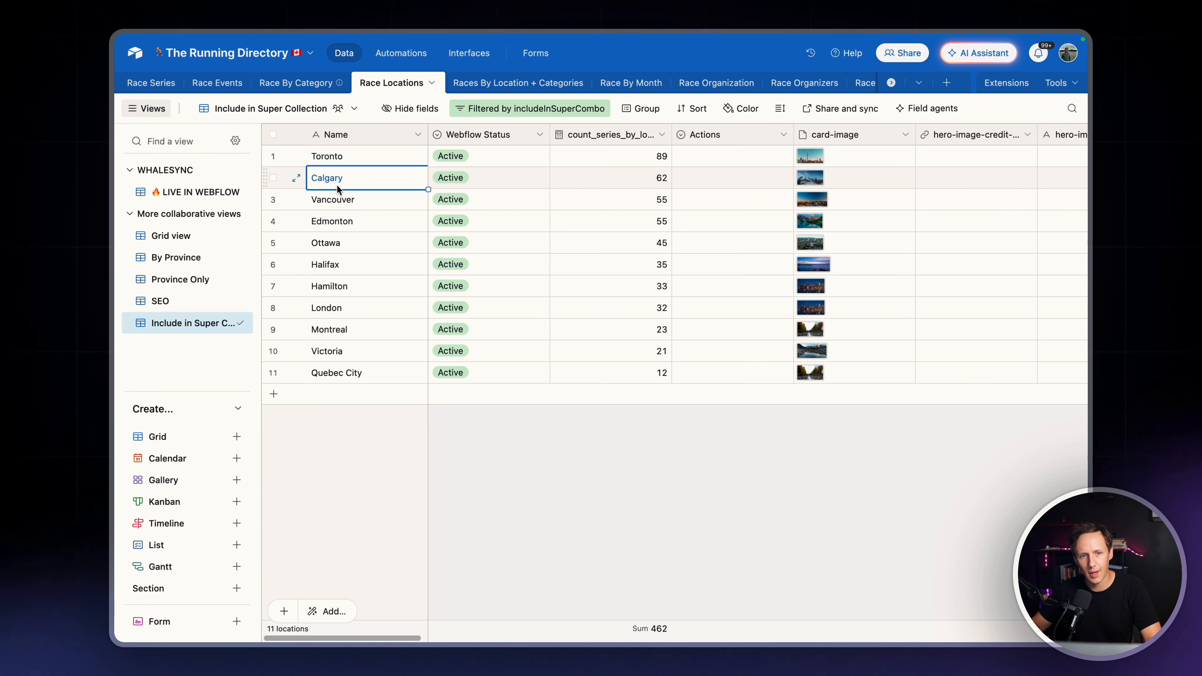
{"action": "left_click", "coordinate": [343, 203]}
{"action": "left_click", "coordinate": [345, 222]}
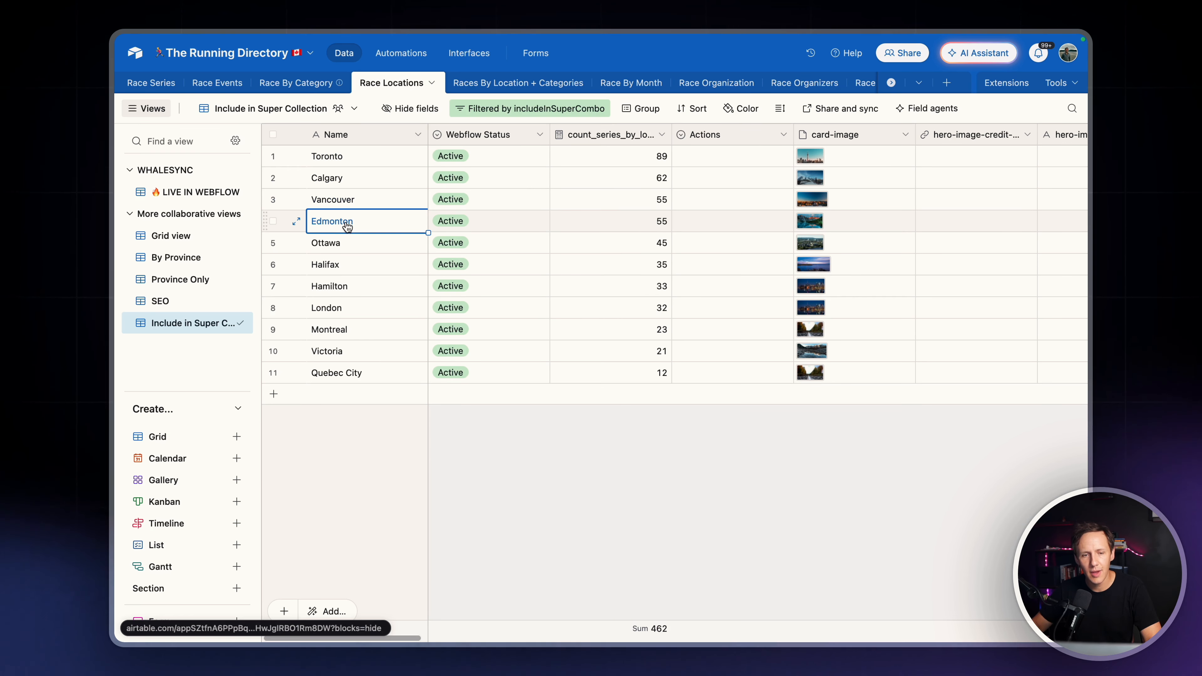
Examine the Toronto 10K and Toronto Marathon records in Races By Location + Categories, including their references, SEO fields and slugs
{"action": "left_click", "coordinate": [498, 83]}
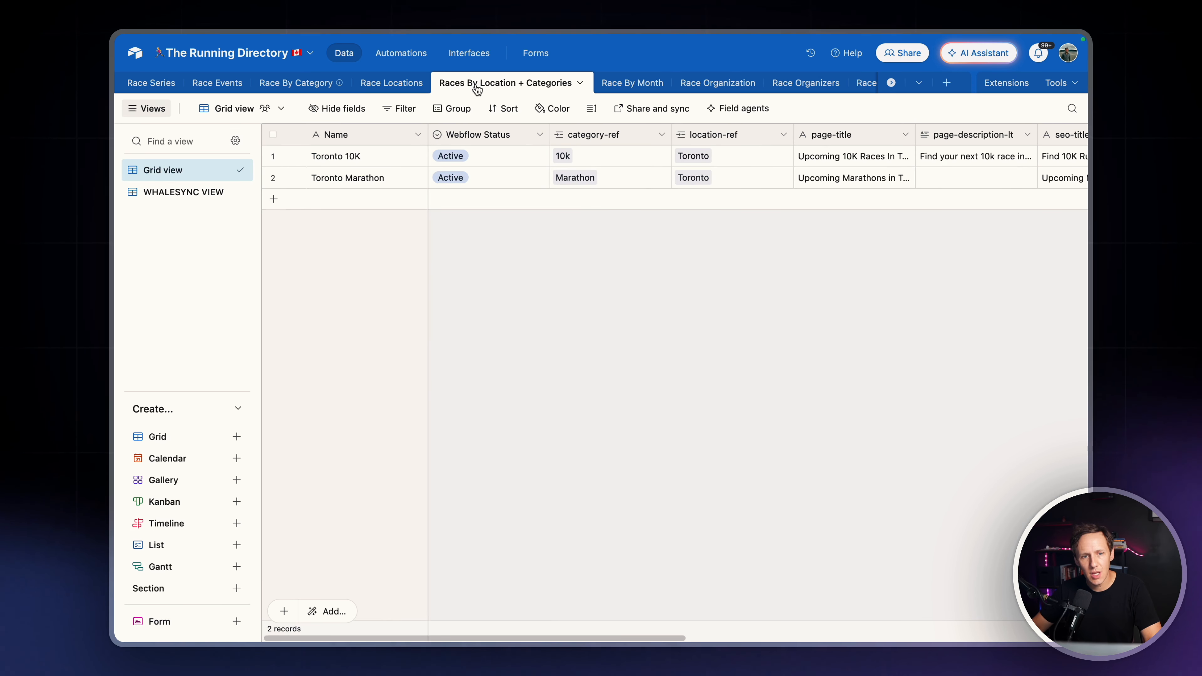
{"action": "left_click", "coordinate": [337, 158]}
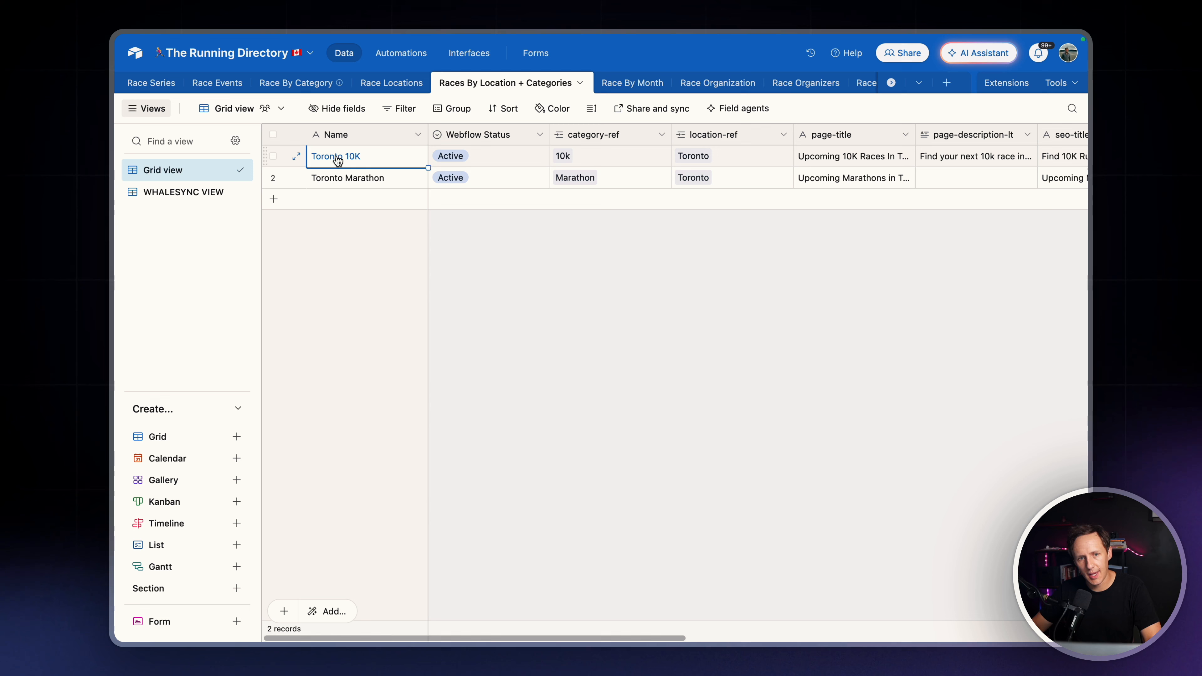
{"action": "left_click", "coordinate": [339, 178]}
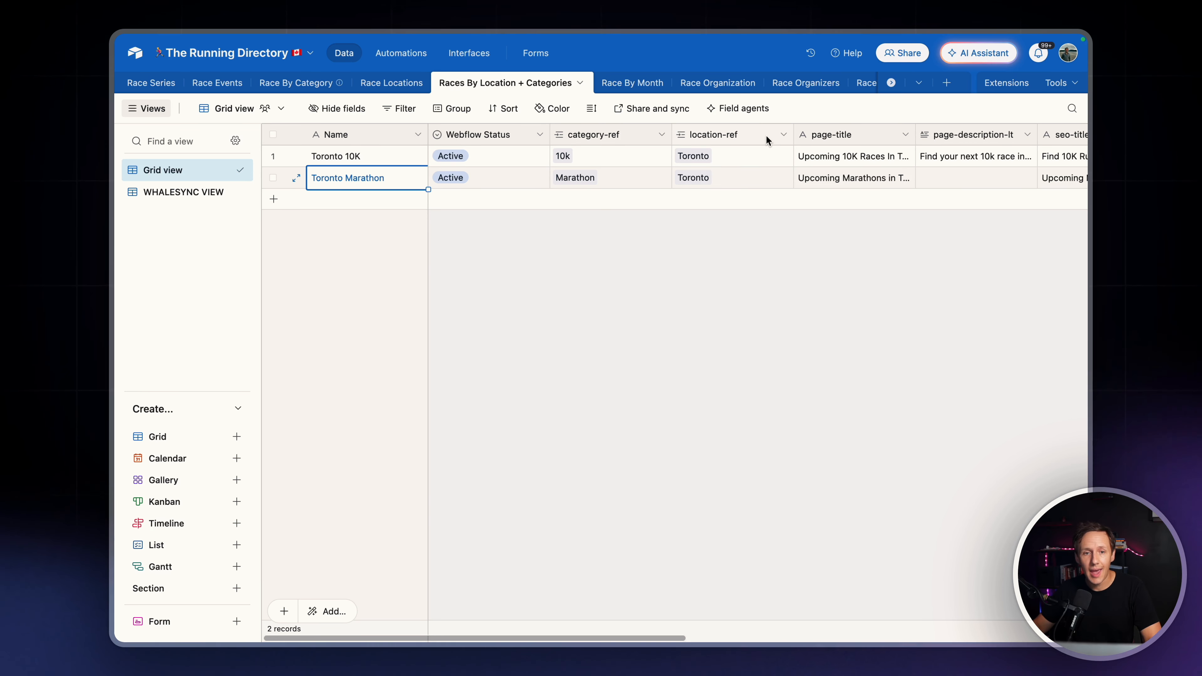
{"action": "scroll", "coordinate": [767, 136], "scroll_direction": "right", "scroll_amount": 5}
{"action": "scroll", "coordinate": [767, 135], "scroll_direction": "right", "scroll_amount": 4}
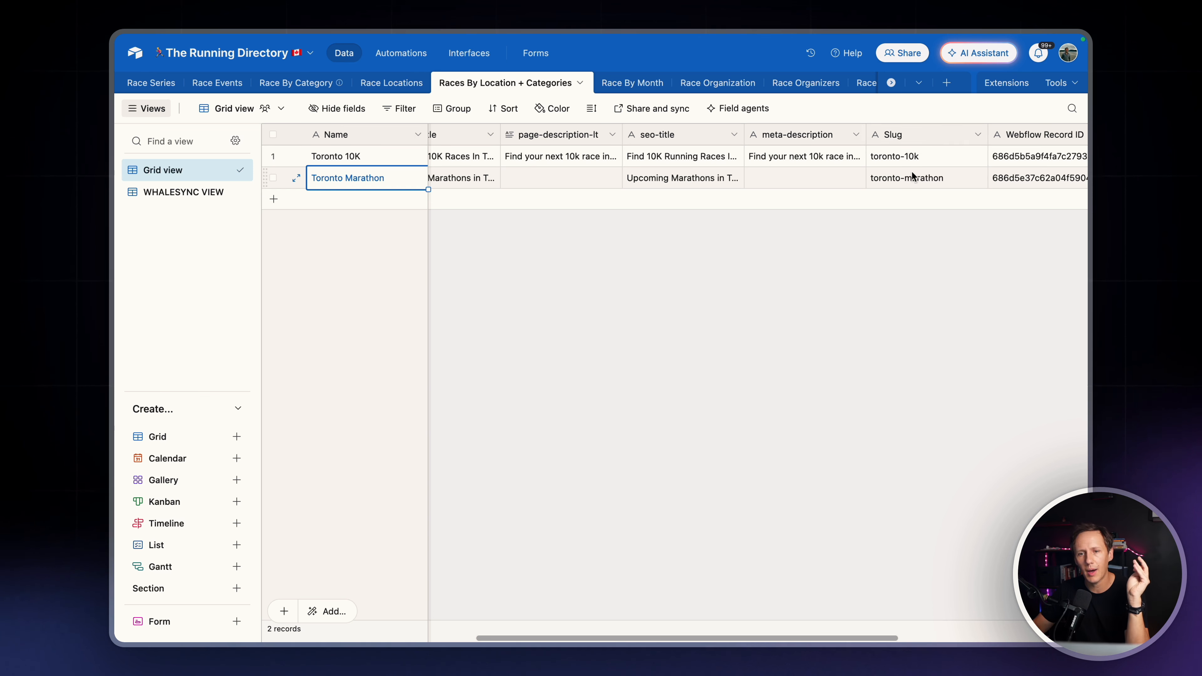
{"action": "scroll", "coordinate": [880, 162], "scroll_direction": "left", "scroll_amount": 8}
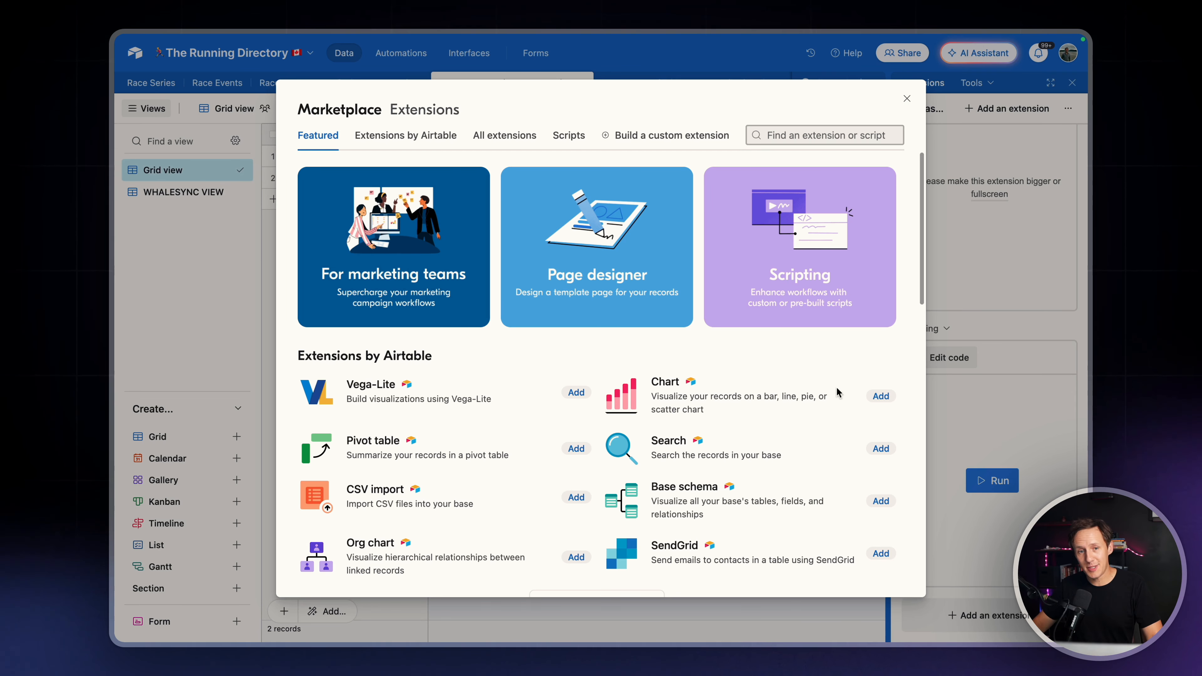
Add the Scripting extension to Dashboard 1 and dismiss its welcome examples
{"action": "left_click", "coordinate": [801, 278]}
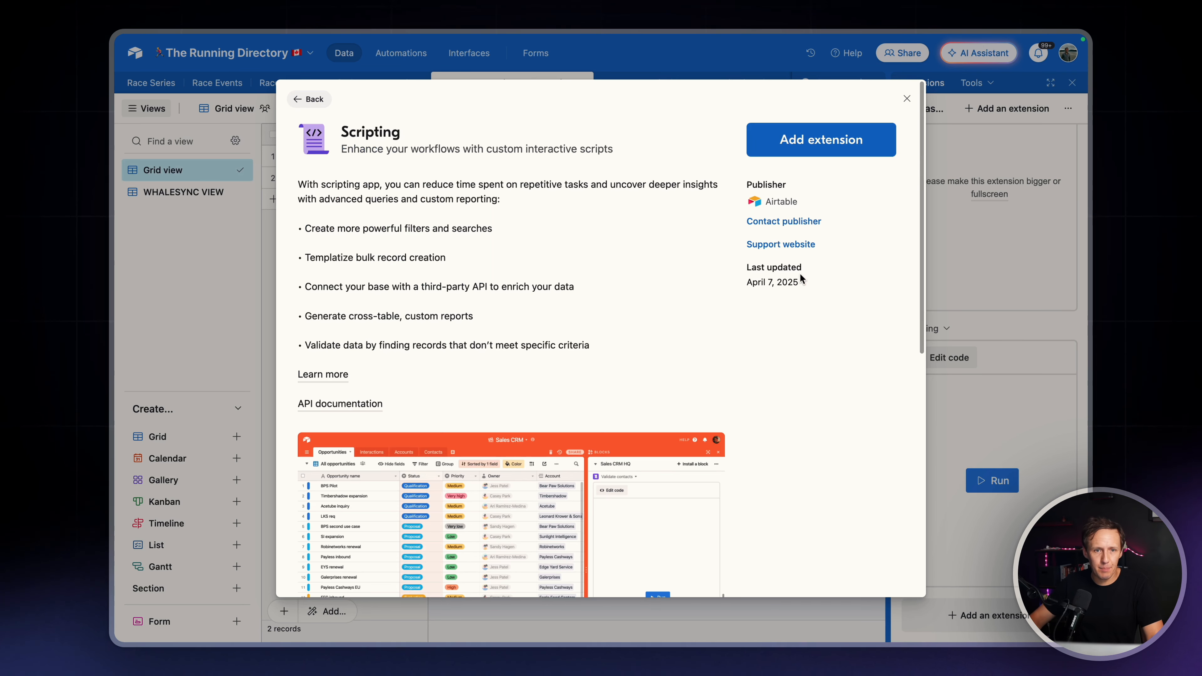
{"action": "left_click", "coordinate": [821, 139]}
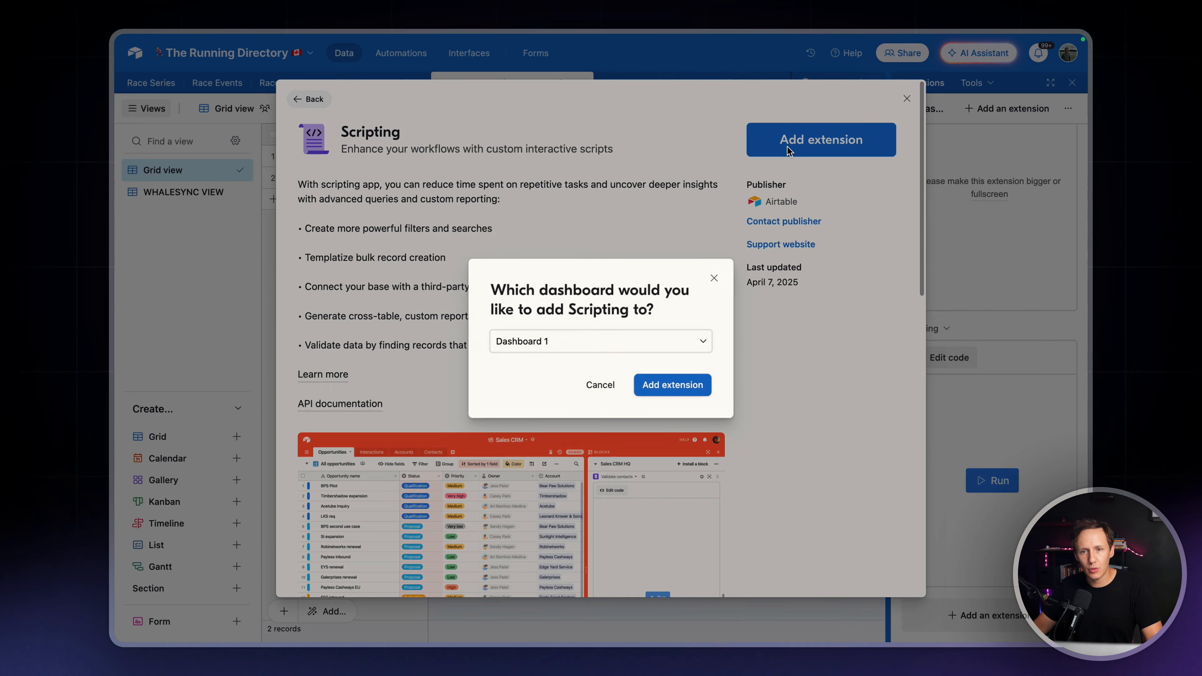
{"action": "left_click", "coordinate": [672, 383]}
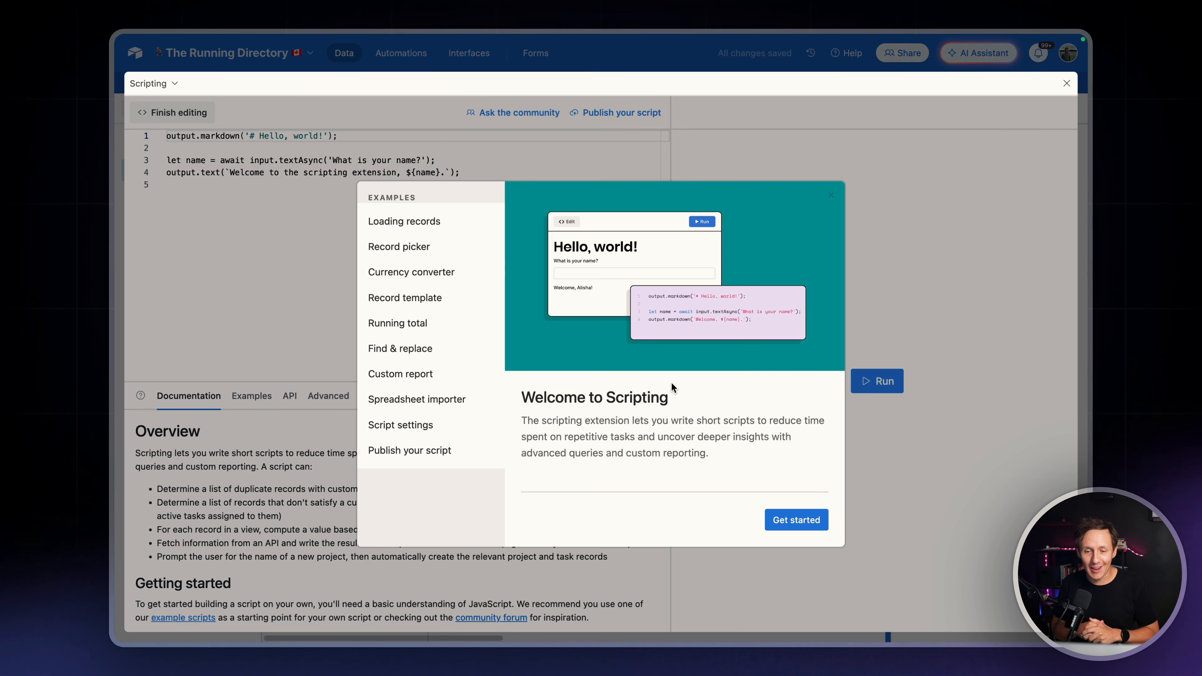
{"action": "left_click", "coordinate": [215, 202]}
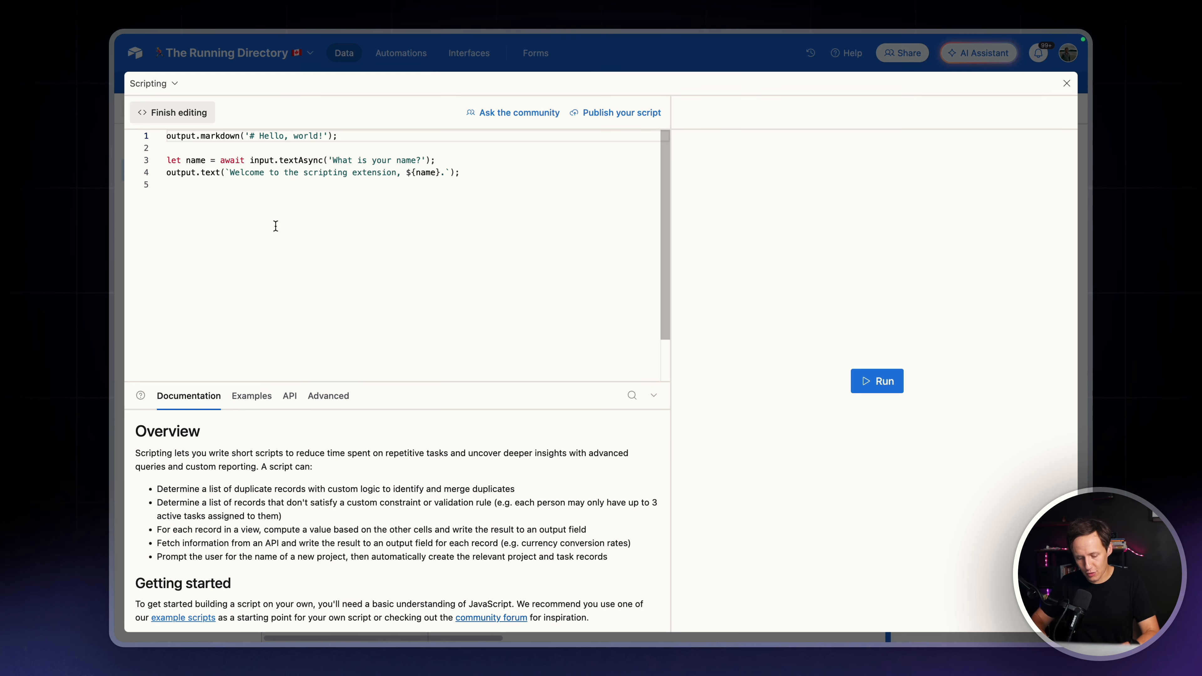
Clear the sample code from the script editor
{"action": "left_click", "coordinate": [275, 226]}
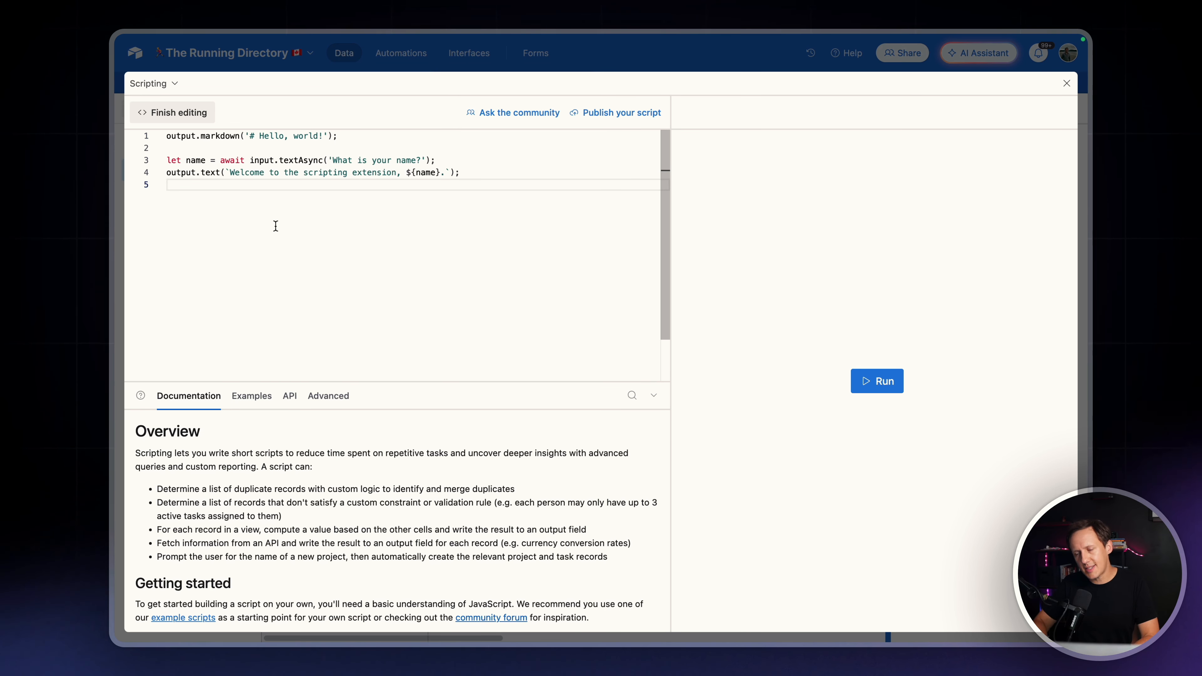
{"action": "key", "text": "super+a"}
{"action": "key", "text": "BackSpace"}
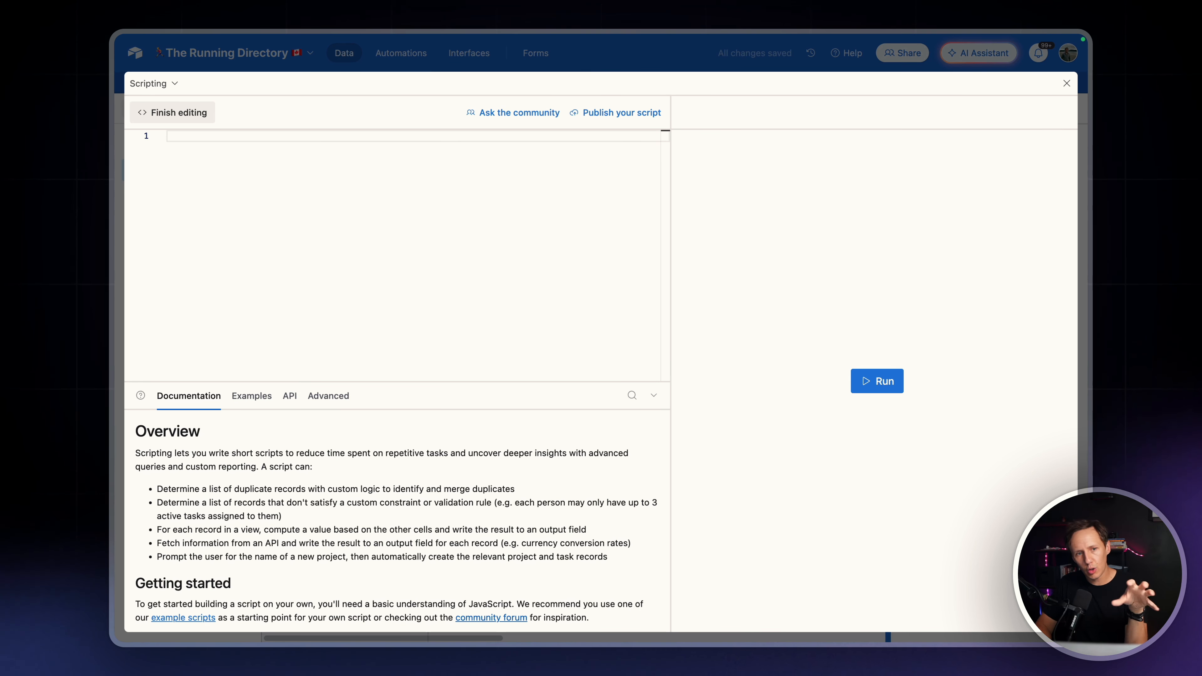
Write the script's first comment as //Loop through all records in our "Race By Category"
{"action": "type", "text": "//"}
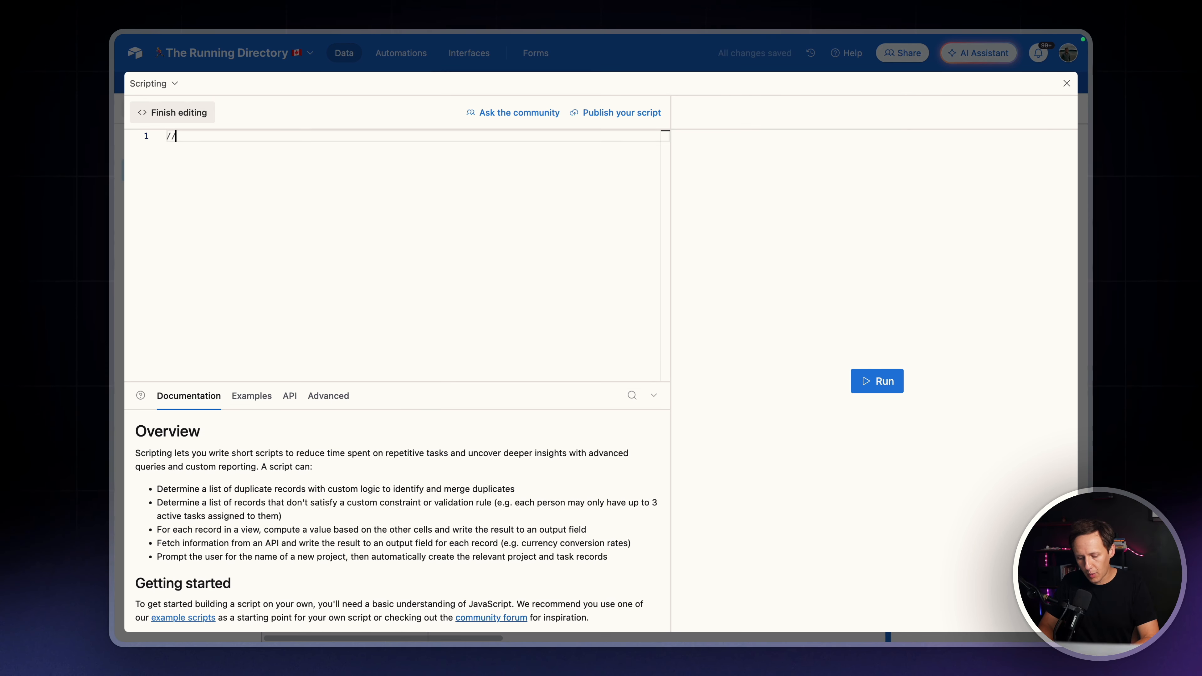
{"action": "type", "text": "Loop throg"}
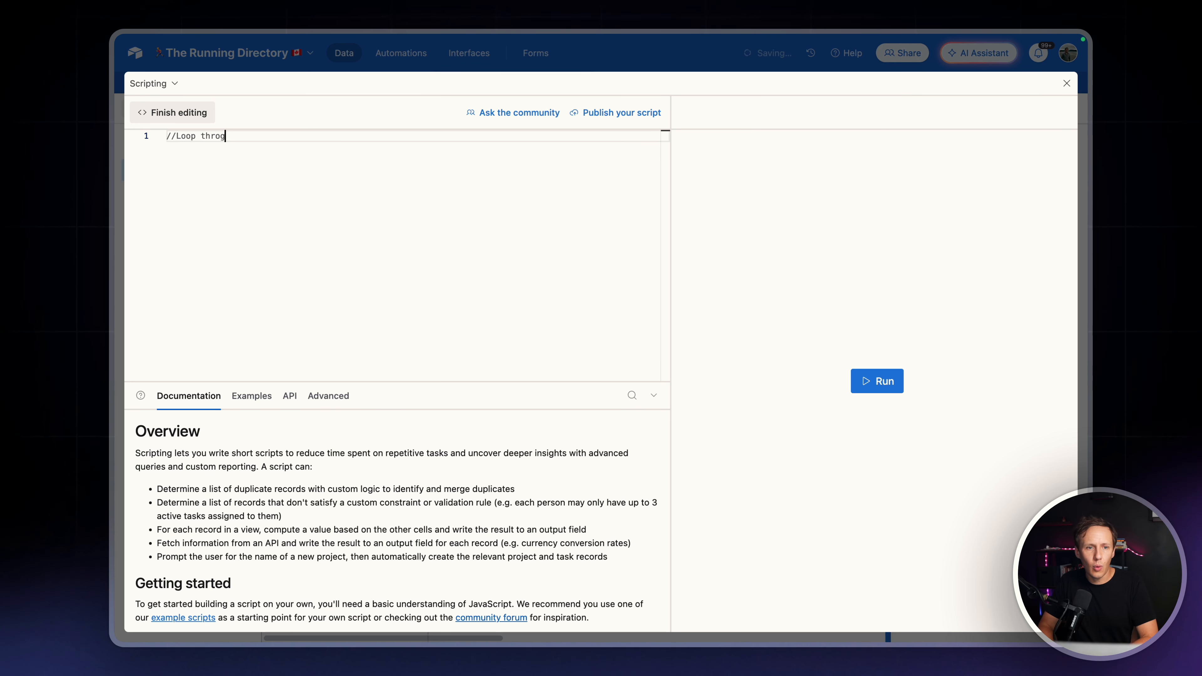
{"action": "key", "text": "BackSpace"}
{"action": "type", "text": "ugh all"}
{"action": "type", "text": "R"}
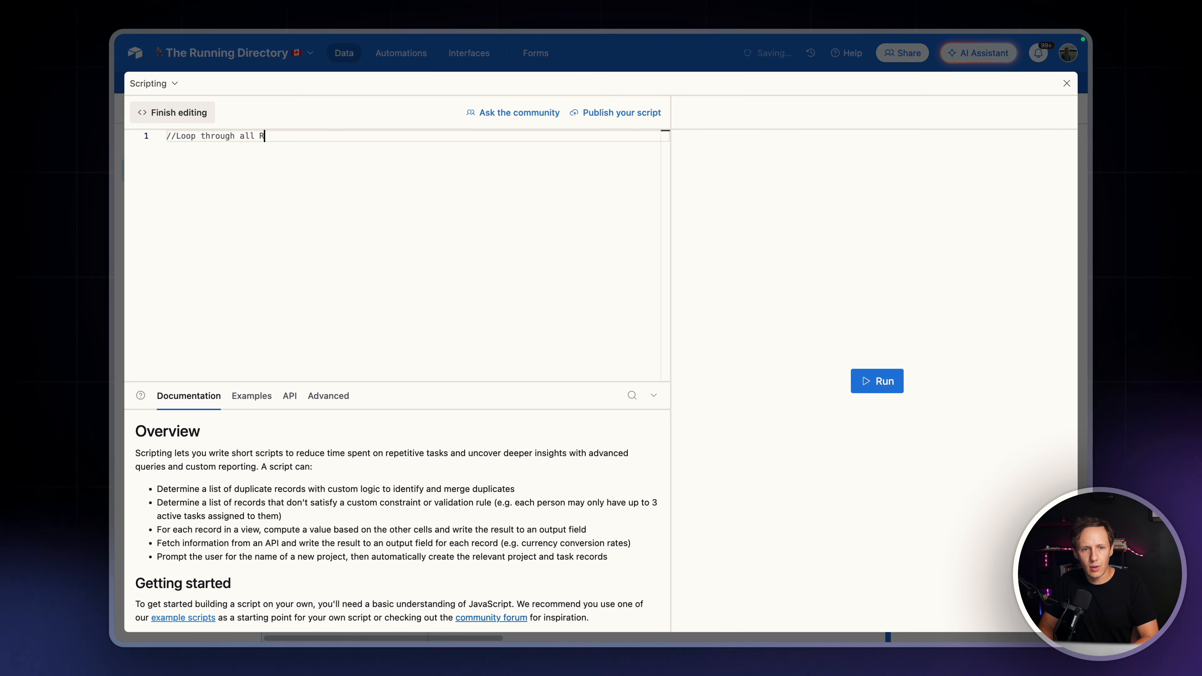
{"action": "type", "text": "records ins"}
{"action": "key", "text": "BackSpace"}
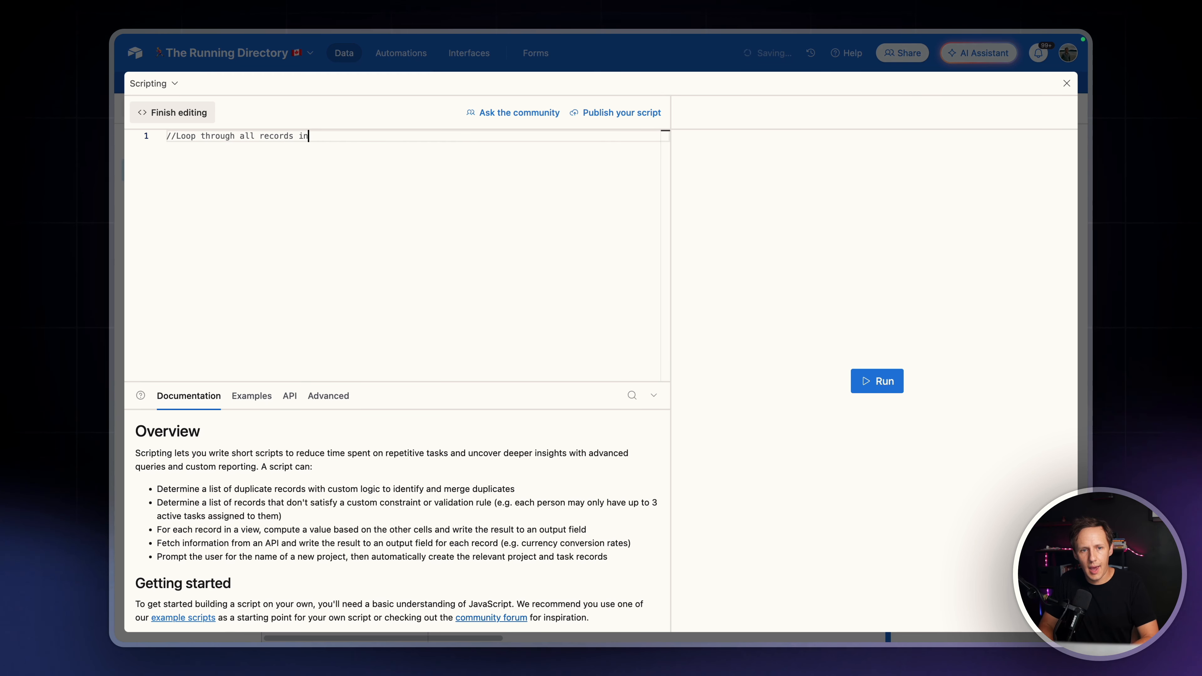
{"action": "type", "text": "our \""}
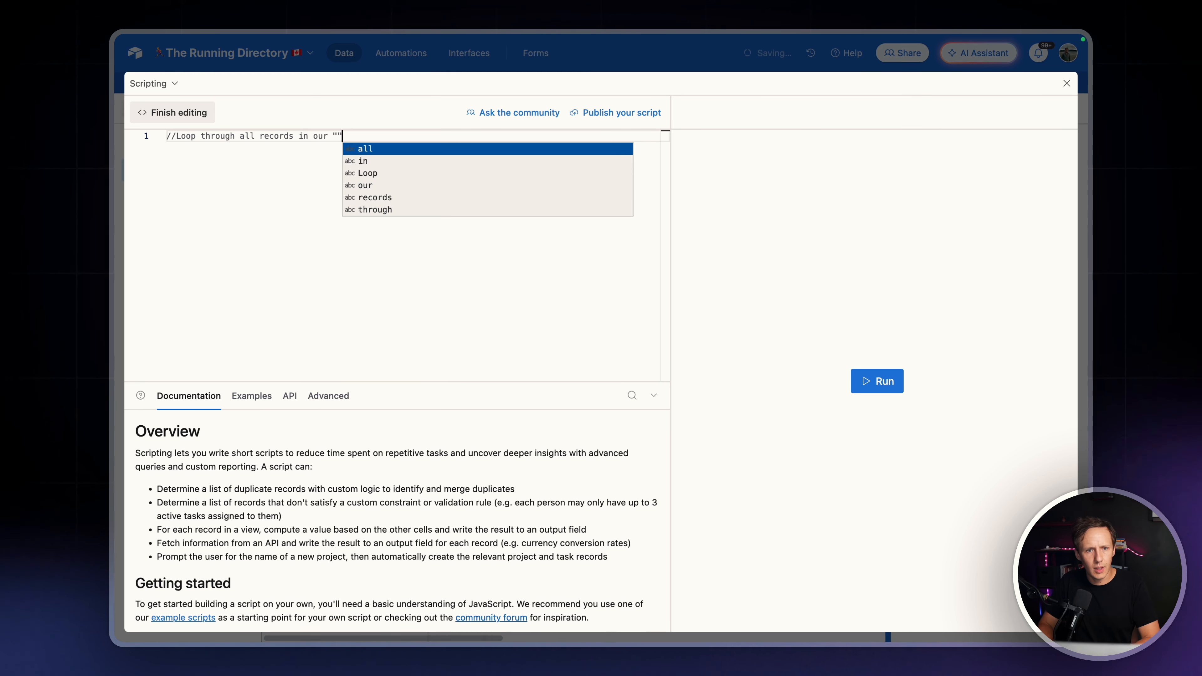
{"action": "key", "text": "Escape"}
{"action": "type", "text": "Race "}
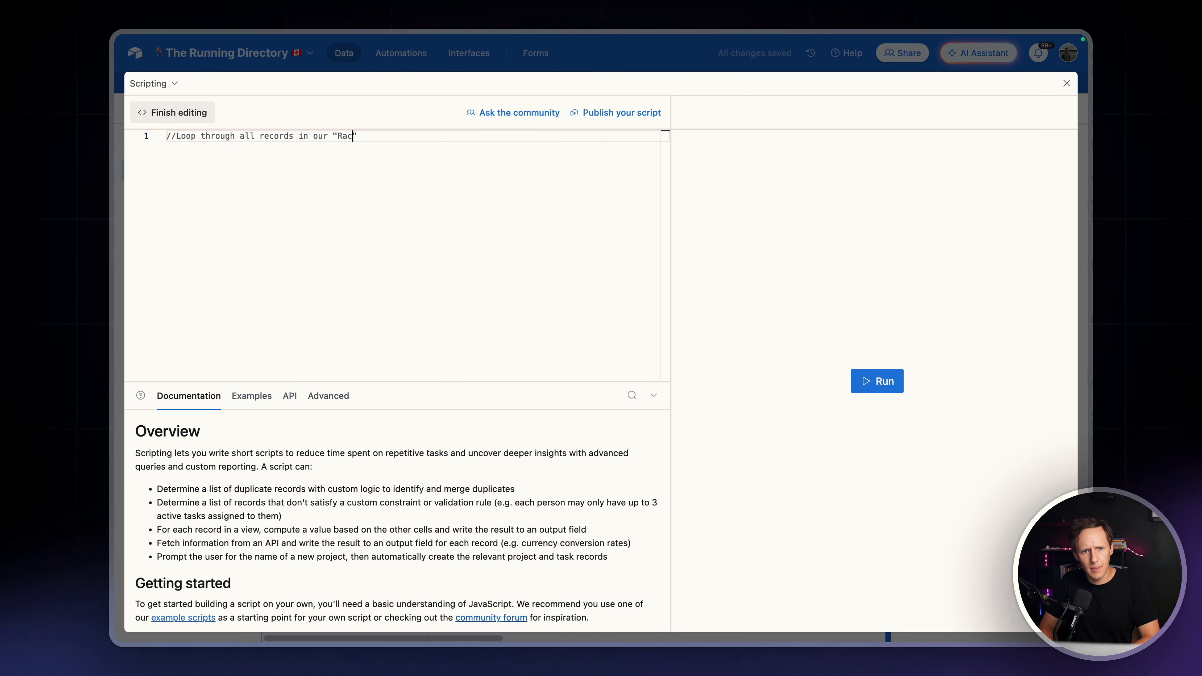
{"action": "type", "text": "By "}
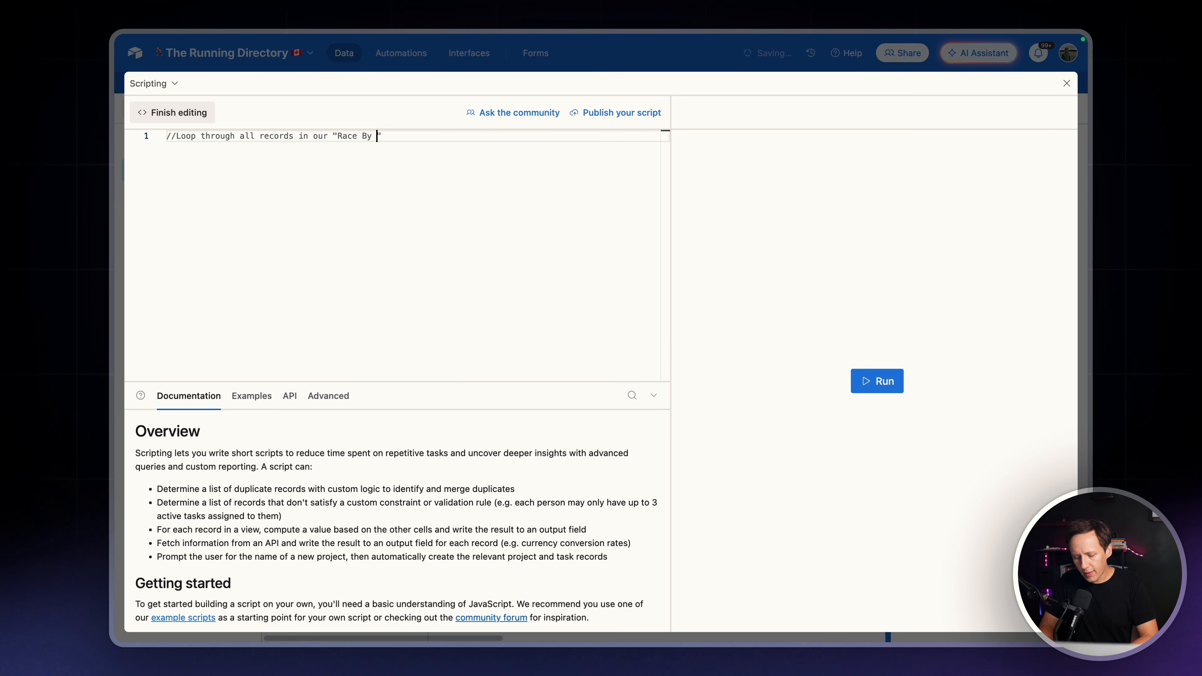
{"action": "type", "text": "Va"}
{"action": "key", "text": "BackSpace"}
{"action": "key", "text": "BackSpace"}
{"action": "type", "text": "Cate"}
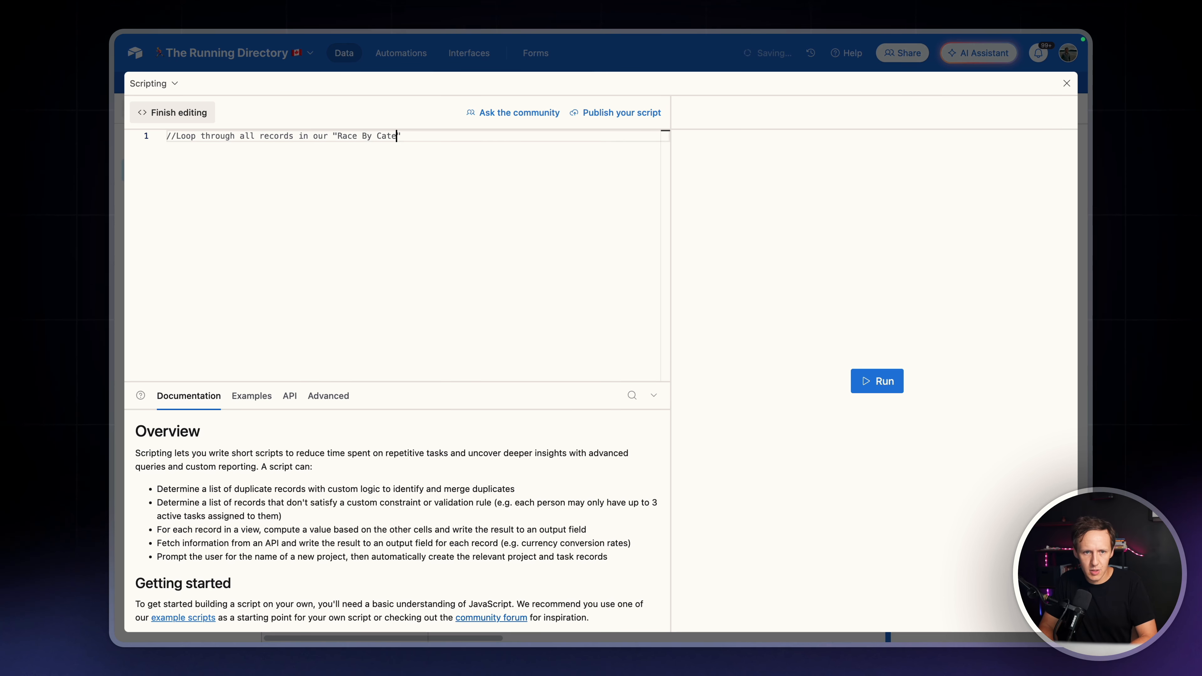
{"action": "type", "text": "gory"}
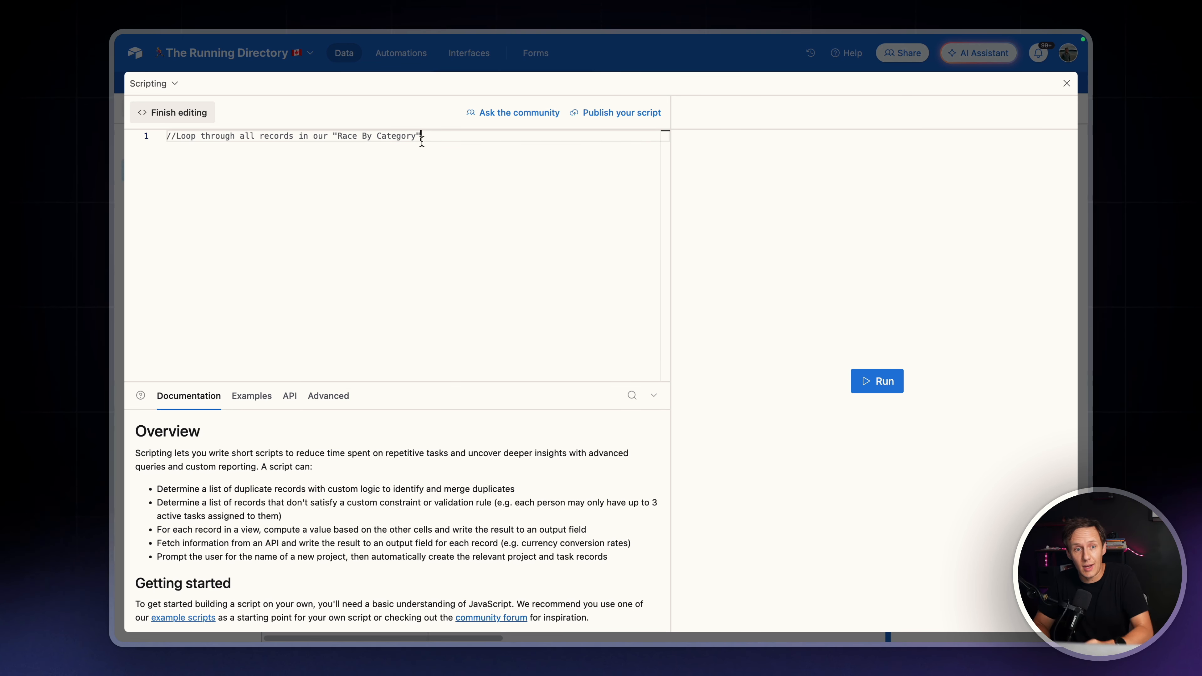
Start a second comment line reading //Only continue with records where
{"action": "key", "text": "Return"}
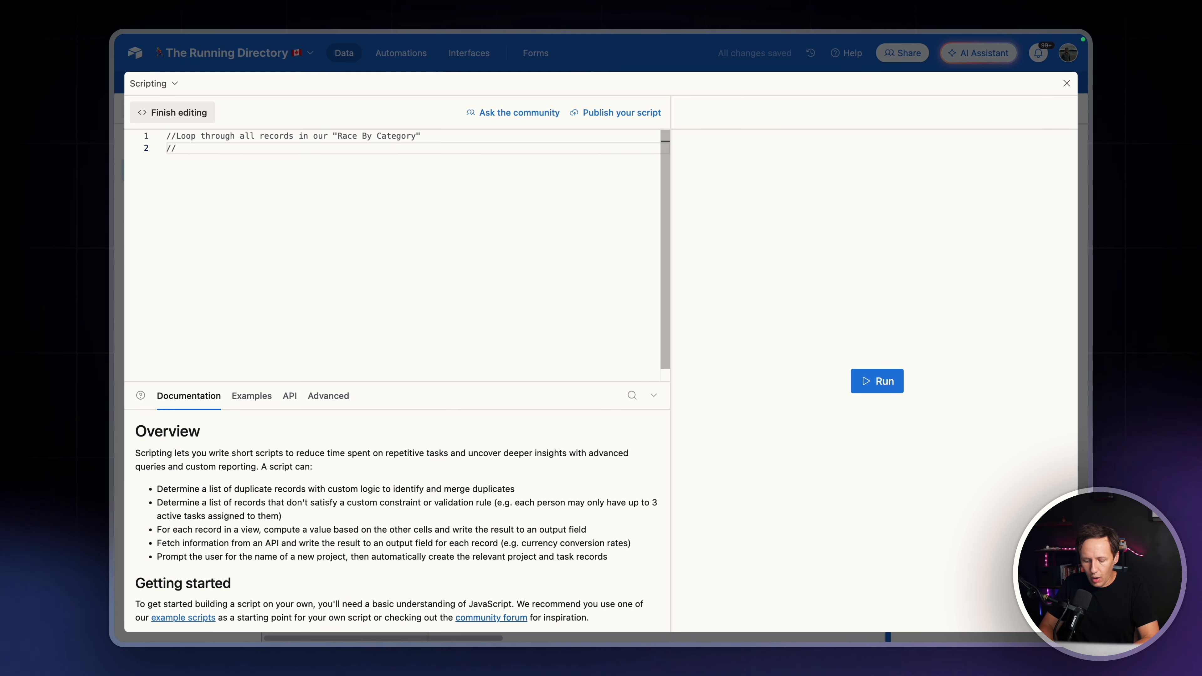
{"action": "type", "text": "//Only continue w"}
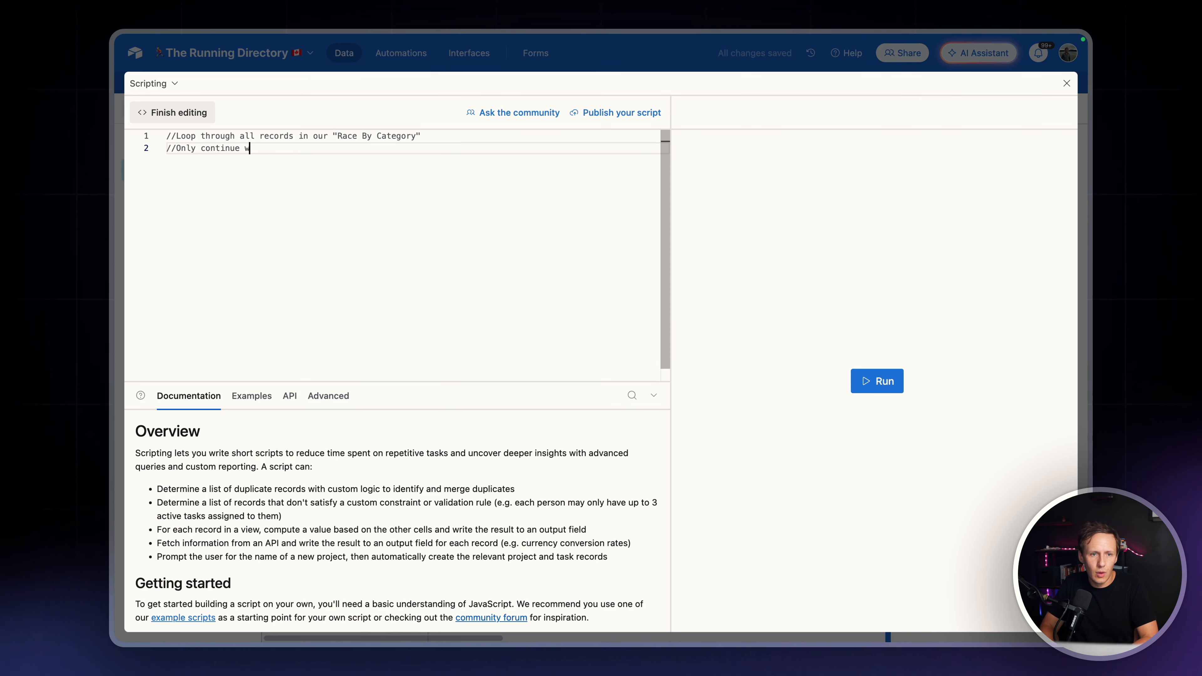
{"action": "type", "text": "ith records where"}
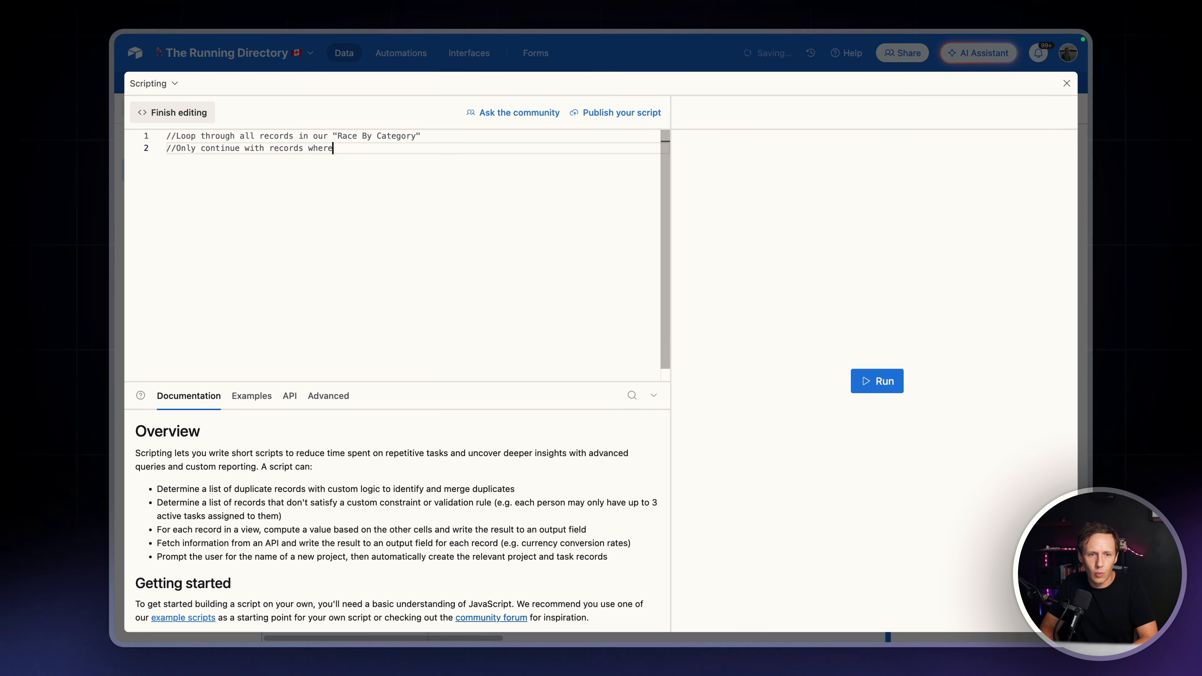
Leave the expanded script and copy the includeInSuperCombo field's name from the Race By Category table
{"action": "left_click", "coordinate": [597, 69]}
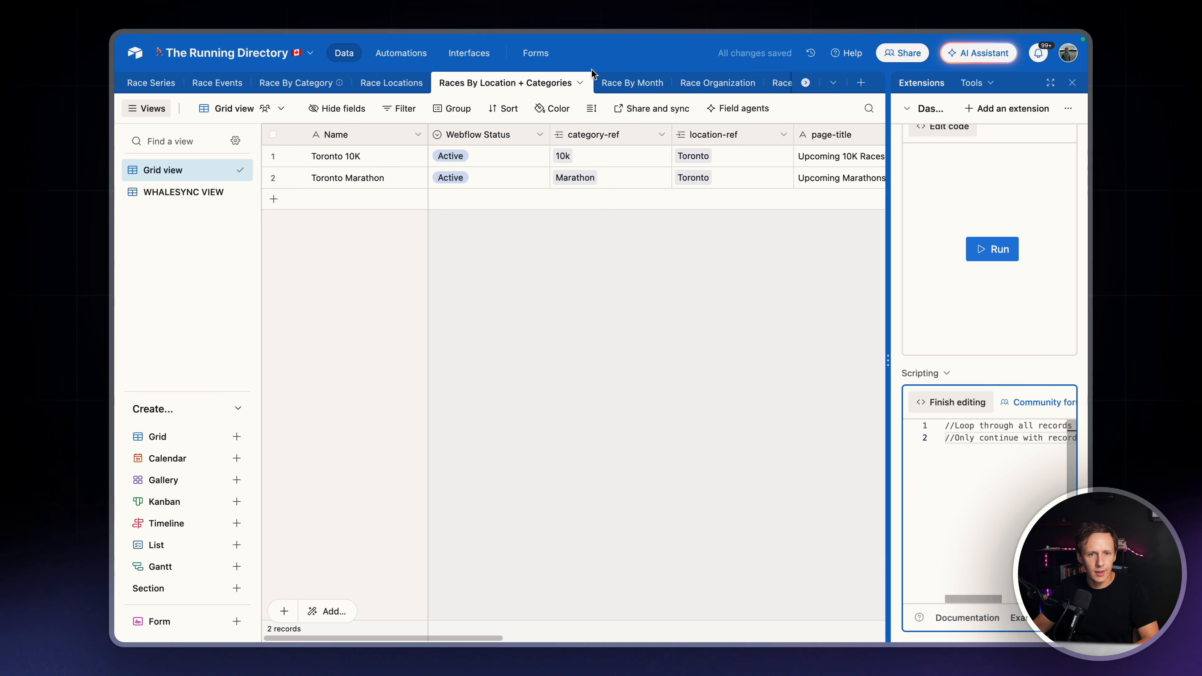
{"action": "left_click", "coordinate": [297, 83]}
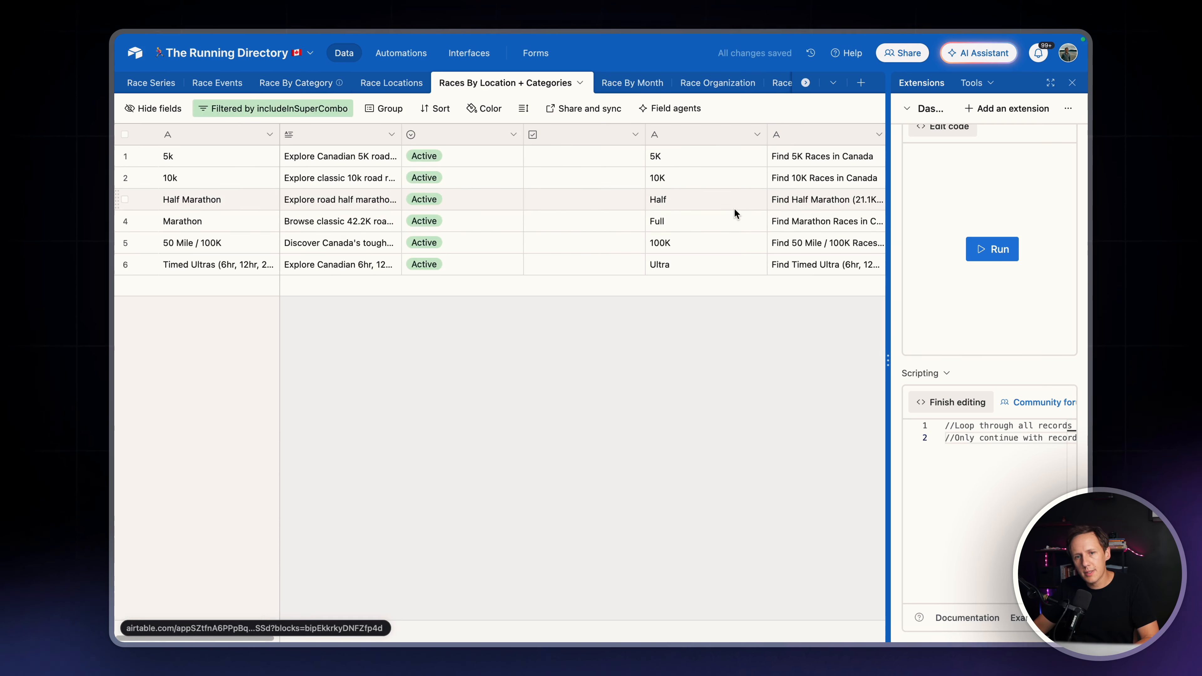
{"action": "scroll", "coordinate": [736, 205], "scroll_direction": "right", "scroll_amount": 15}
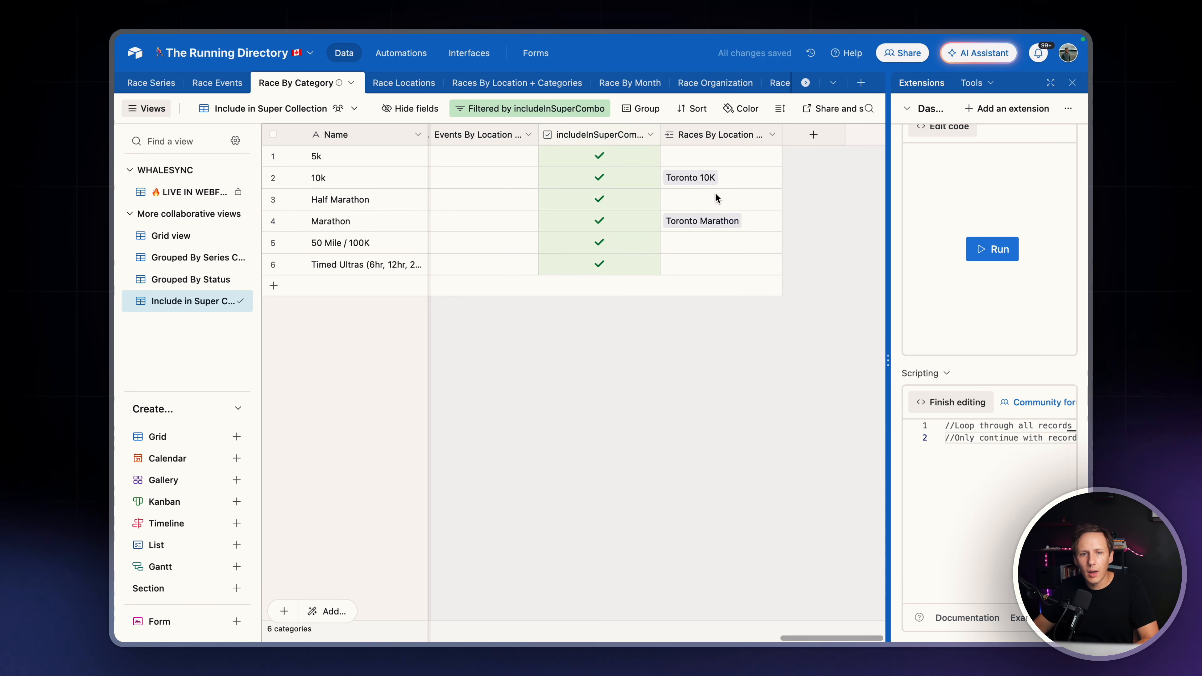
{"action": "left_click", "coordinate": [651, 137]}
{"action": "left_click", "coordinate": [583, 166]}
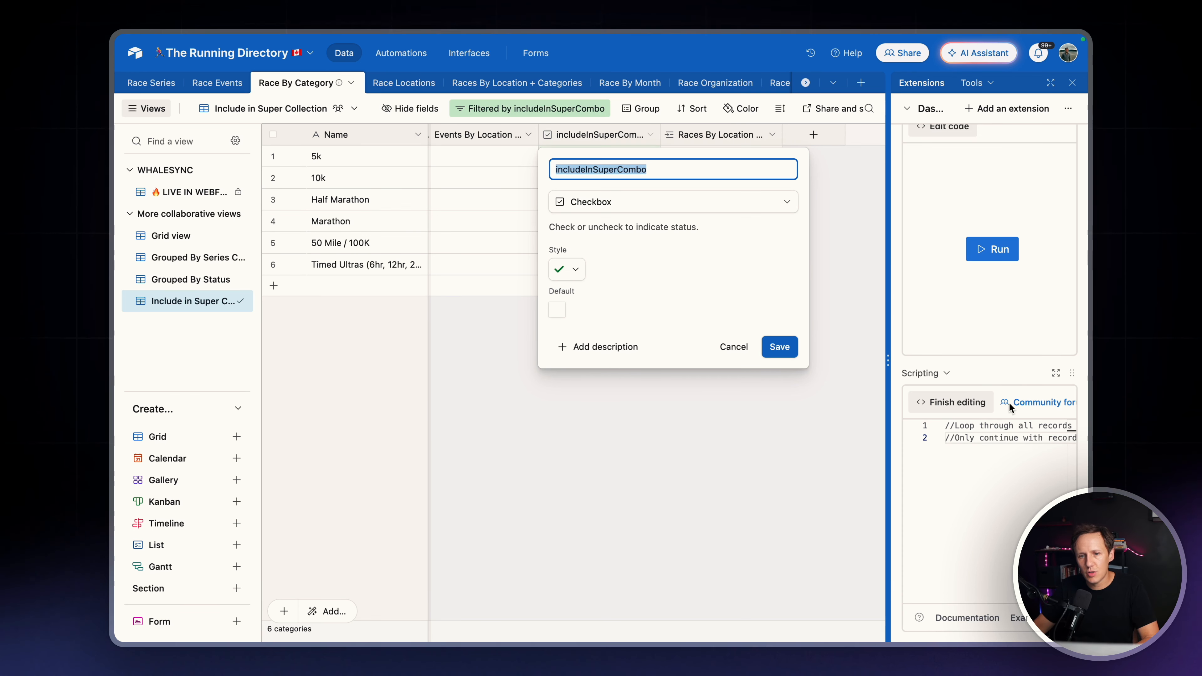
Return to the expanded script and complete the second comment with "includeInSuperCombo" is true
{"action": "left_click", "coordinate": [1053, 374]}
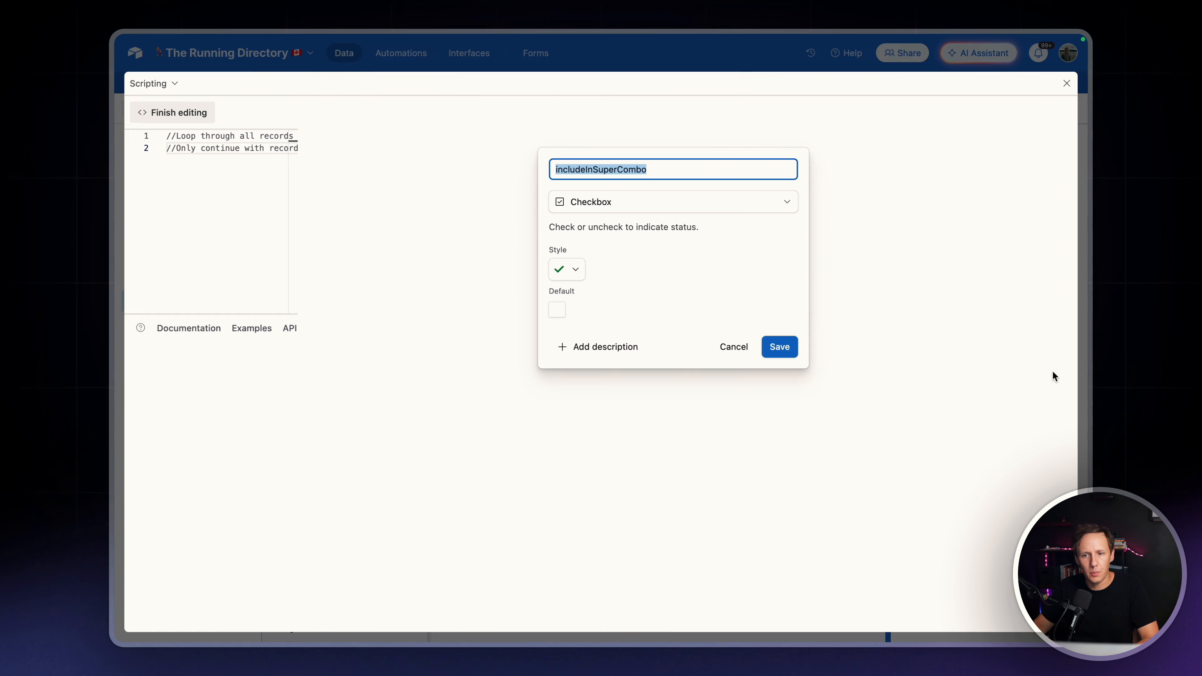
{"action": "left_click", "coordinate": [364, 147]}
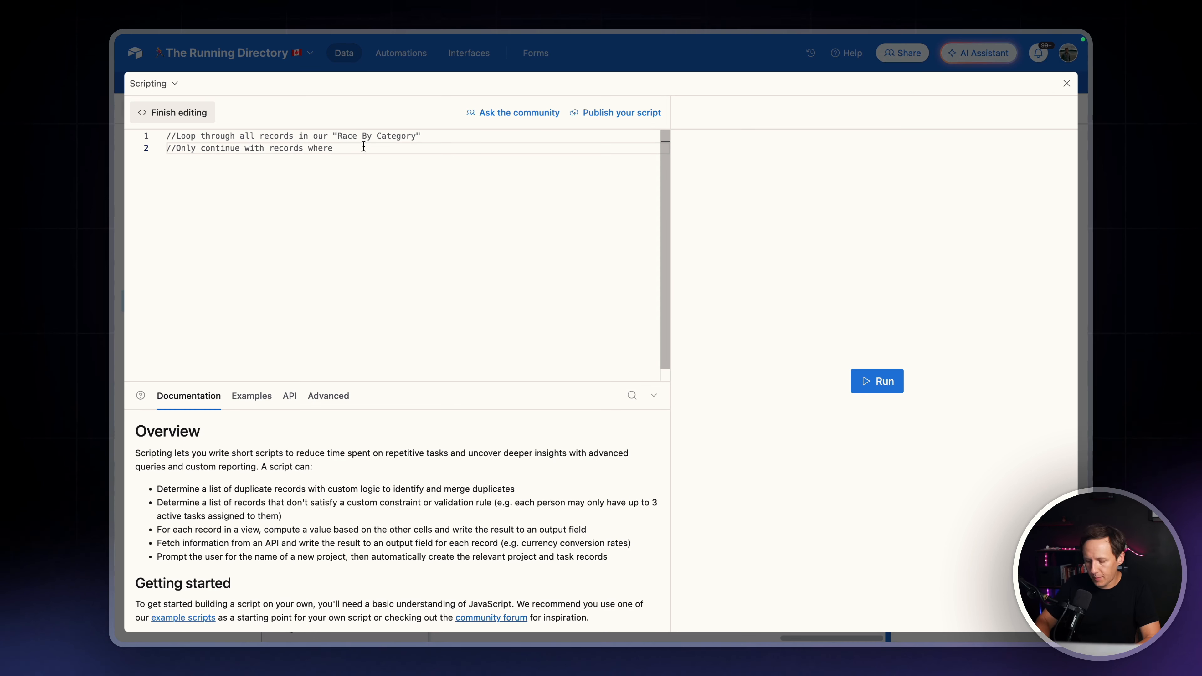
{"action": "type", "text": "\""}
{"action": "type", "text": "includeInSuperCombo"}
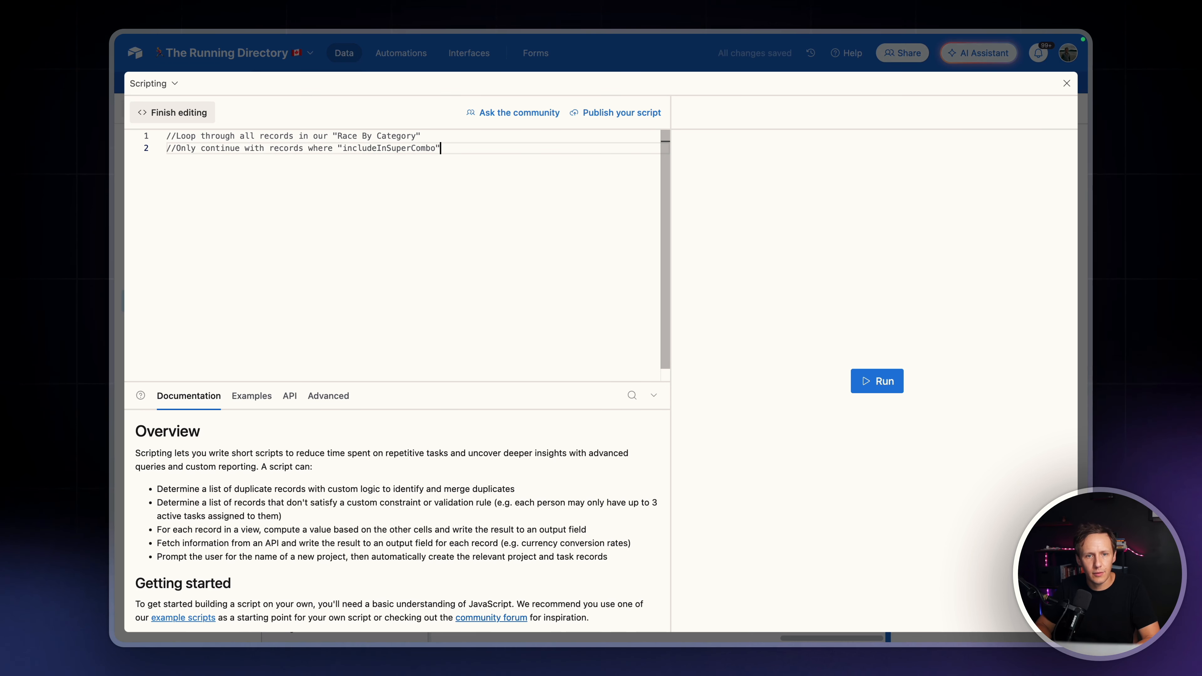
{"action": "type", "text": "is true"}
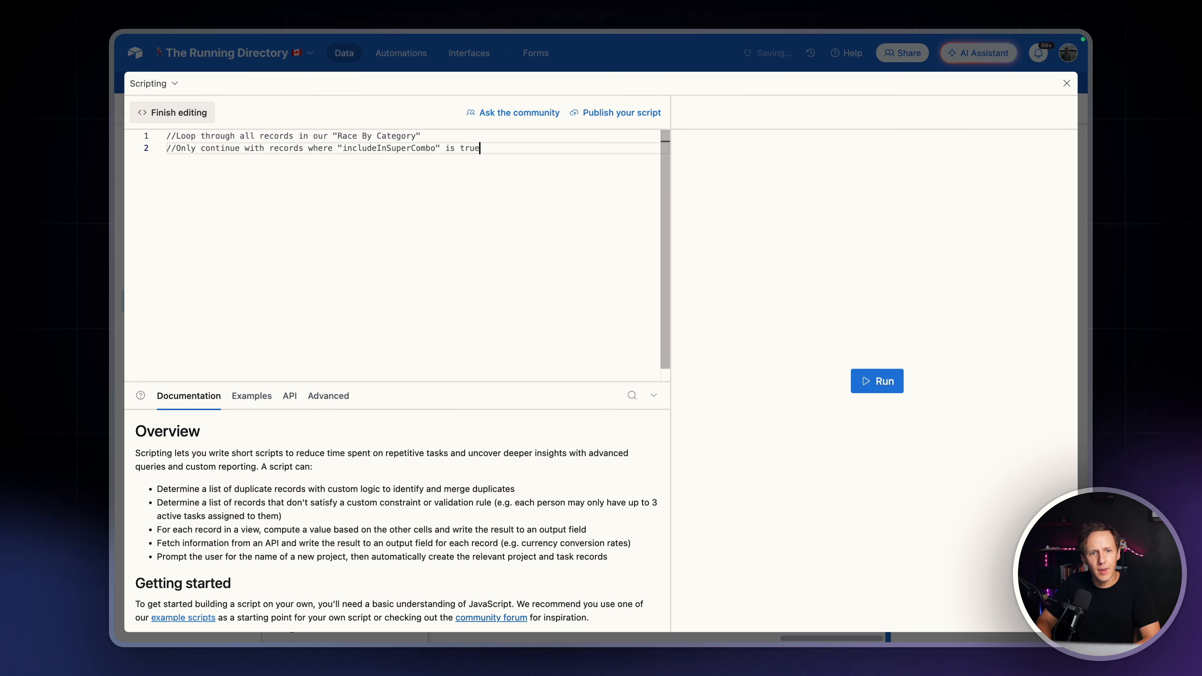
Add a third comment line reading //For each of these records, create a combo record with
{"action": "key", "text": "Return"}
{"action": "type", "text": "//Fo"}
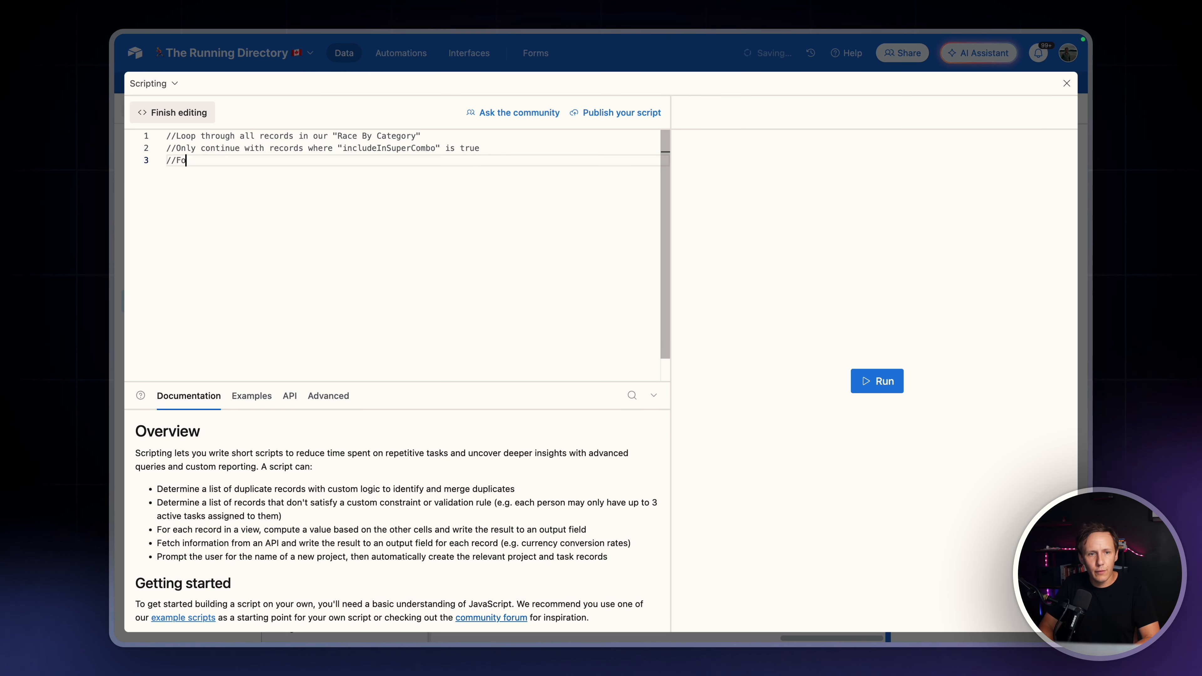
{"action": "type", "text": "r each of these re"}
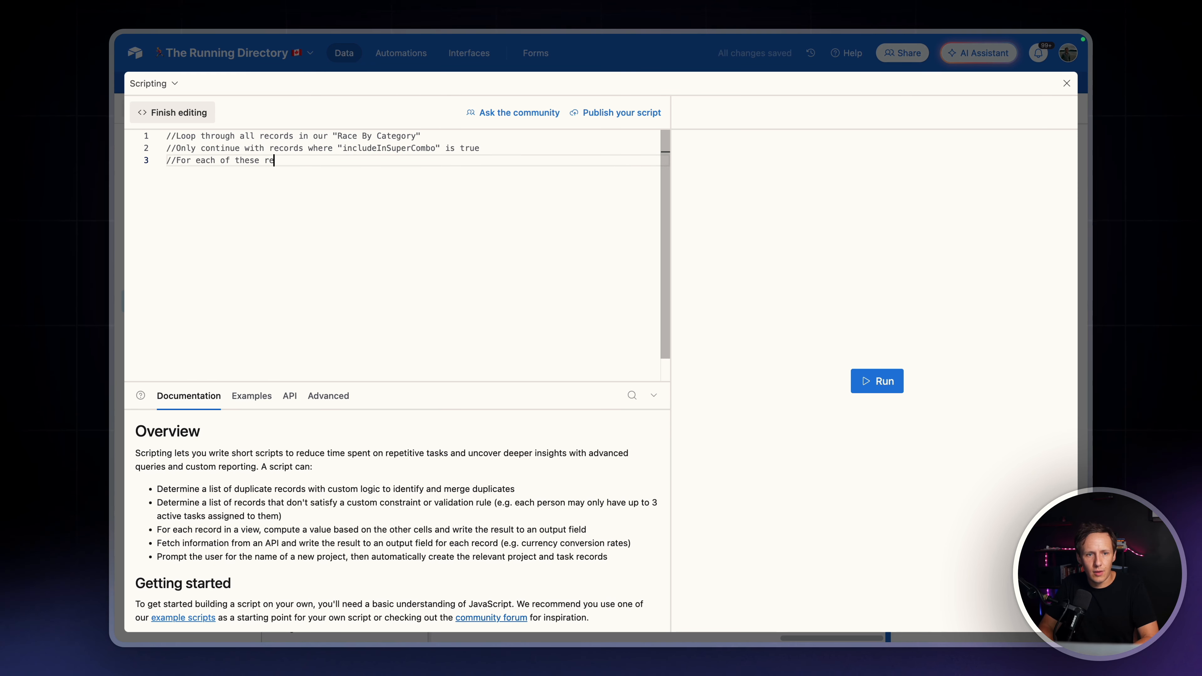
{"action": "type", "text": "cords, create "}
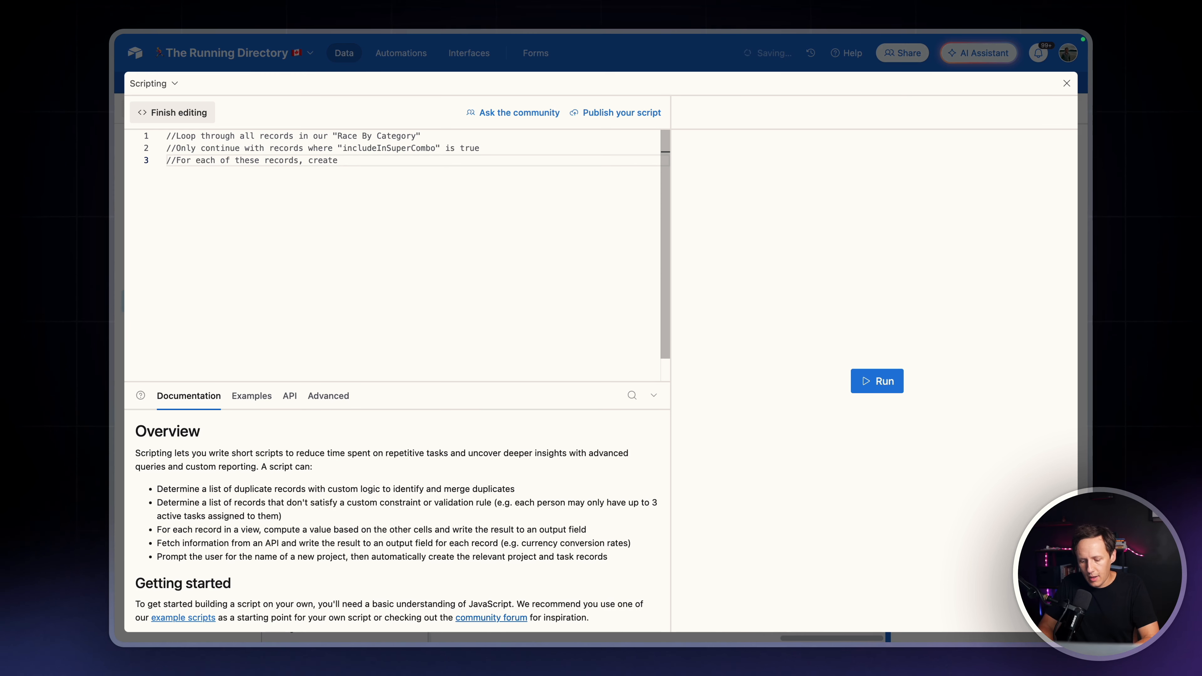
{"action": "type", "text": "a"}
{"action": "type", "text": "combo"}
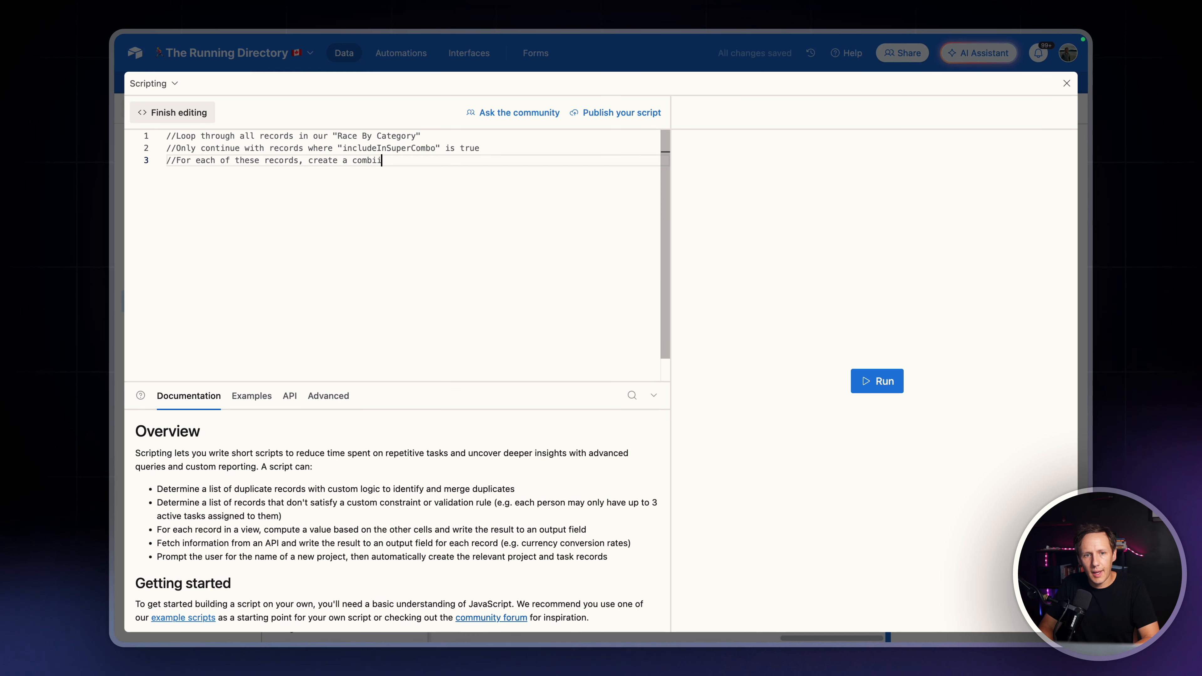
{"action": "key", "text": "BackSpace"}
{"action": "key", "text": "BackSpace"}
{"action": "key", "text": "BackSpace"}
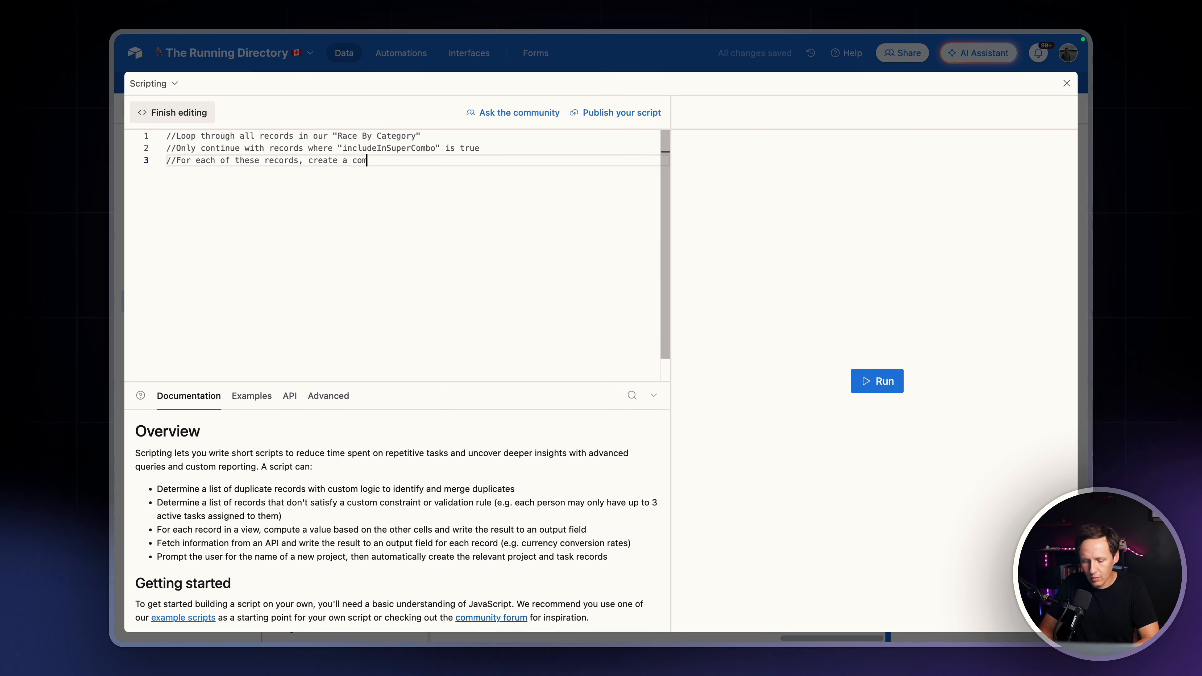
{"action": "type", "text": "ombo record with"}
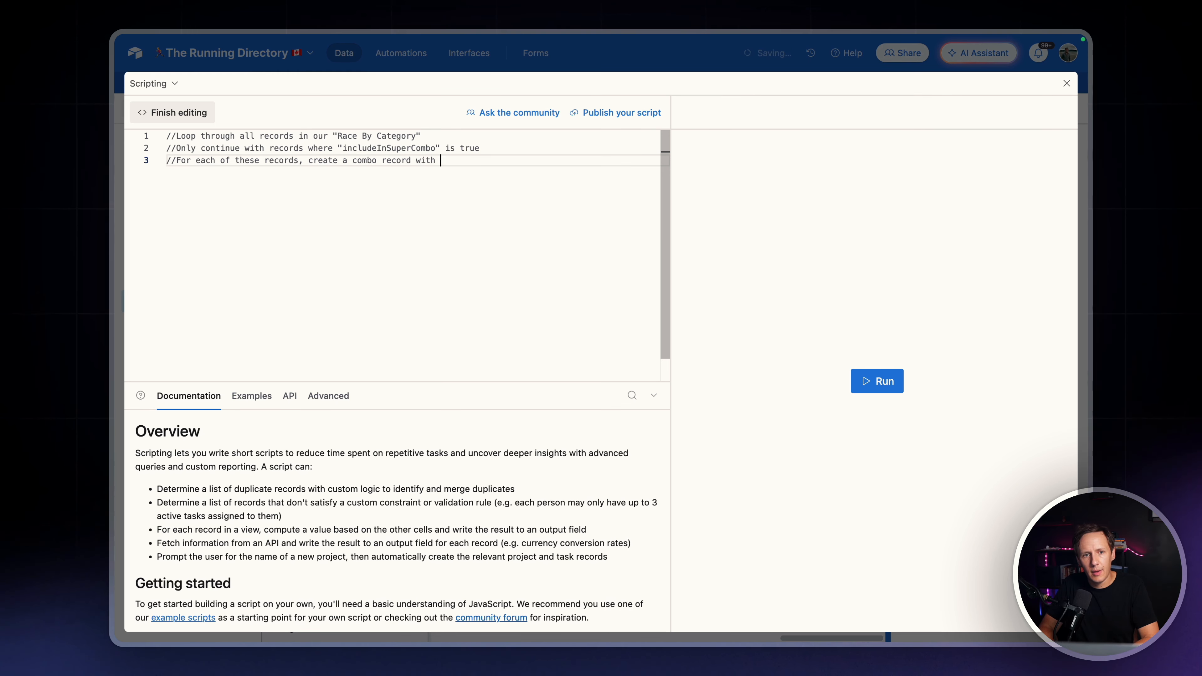
Start a fourth comment line reading //Each record in the
{"action": "key", "text": "Return"}
{"action": "type", "text": "//"}
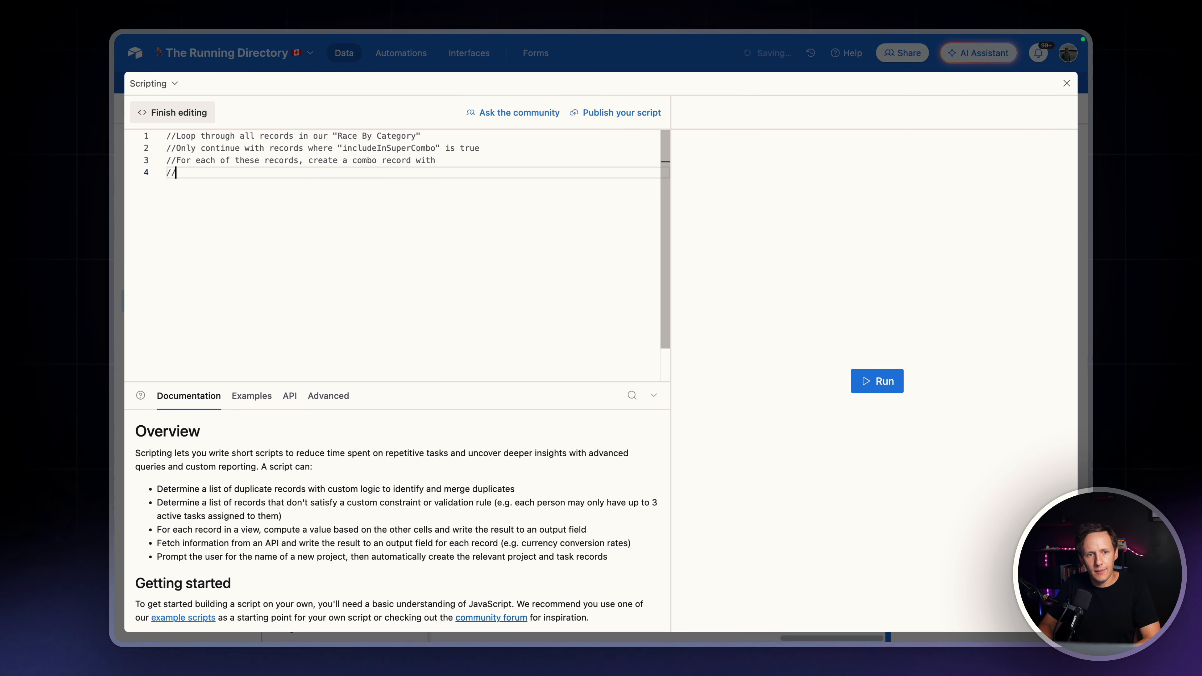
{"action": "type", "text": "Each record i"}
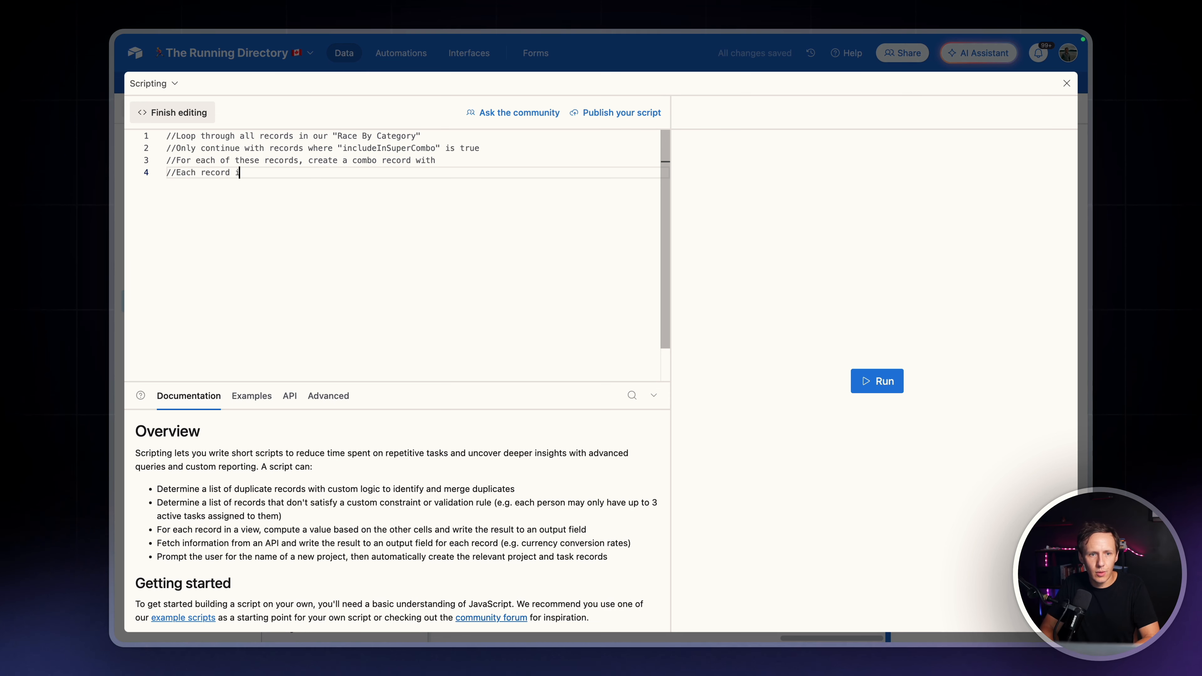
{"action": "type", "text": "n the"}
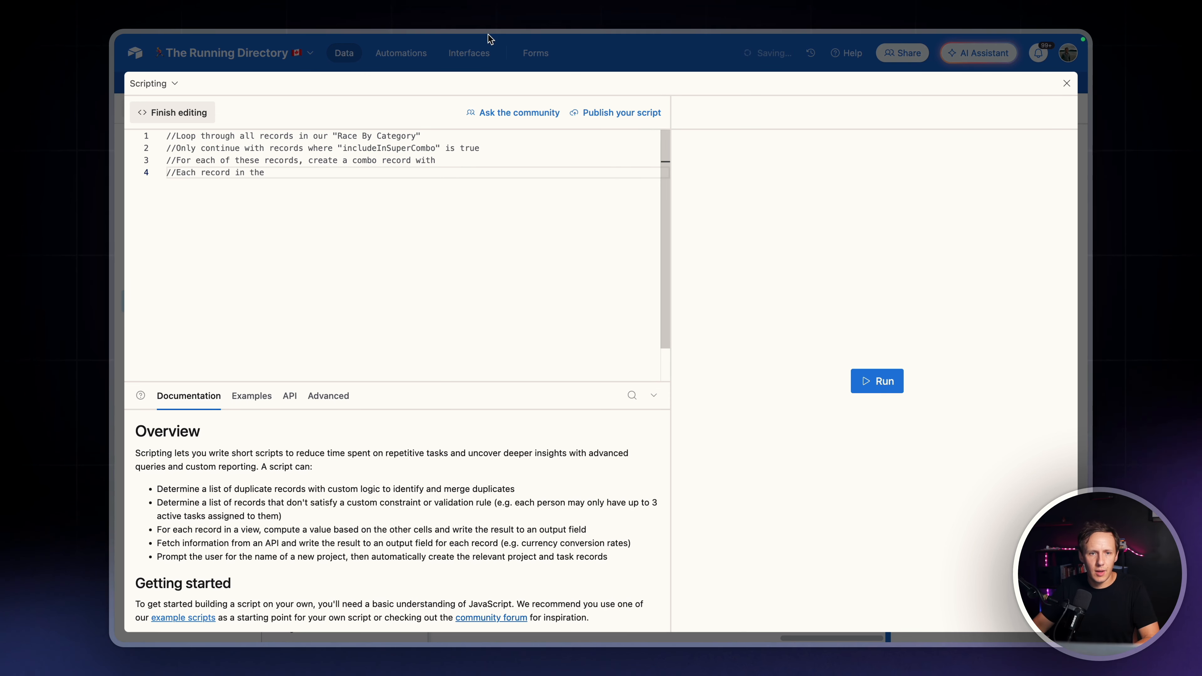
Check the Race Locations table for the comment's table name and reopen the script in the expanded editor
{"action": "left_click", "coordinate": [589, 65]}
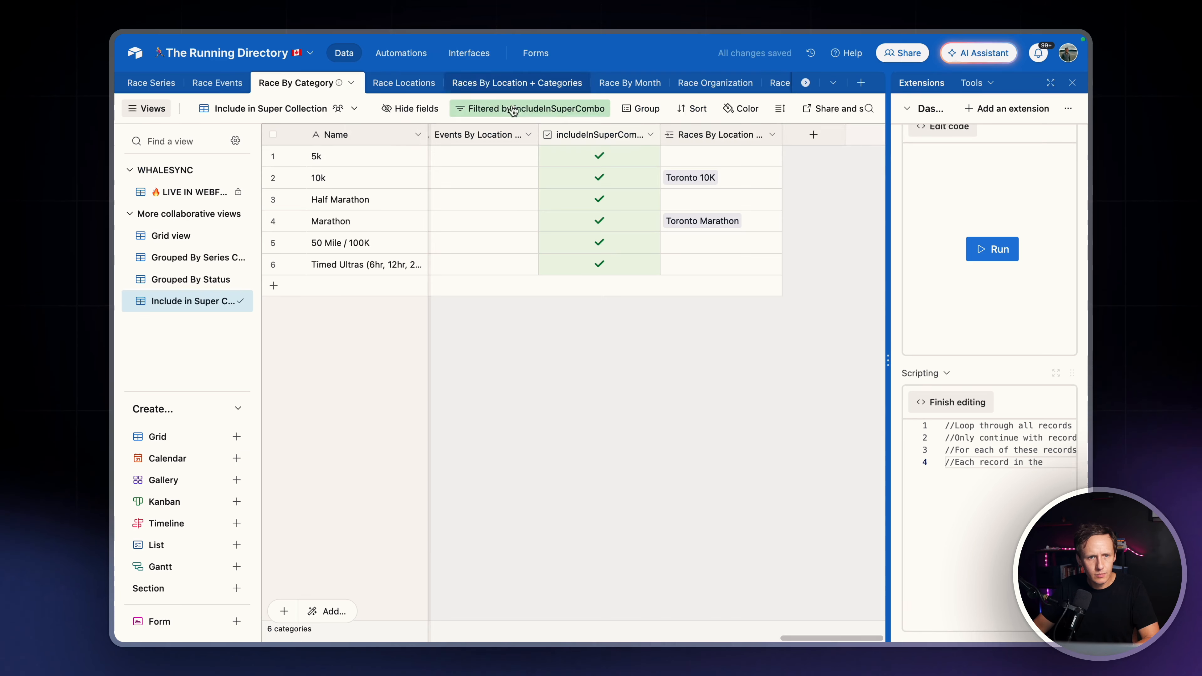
{"action": "left_click", "coordinate": [391, 85]}
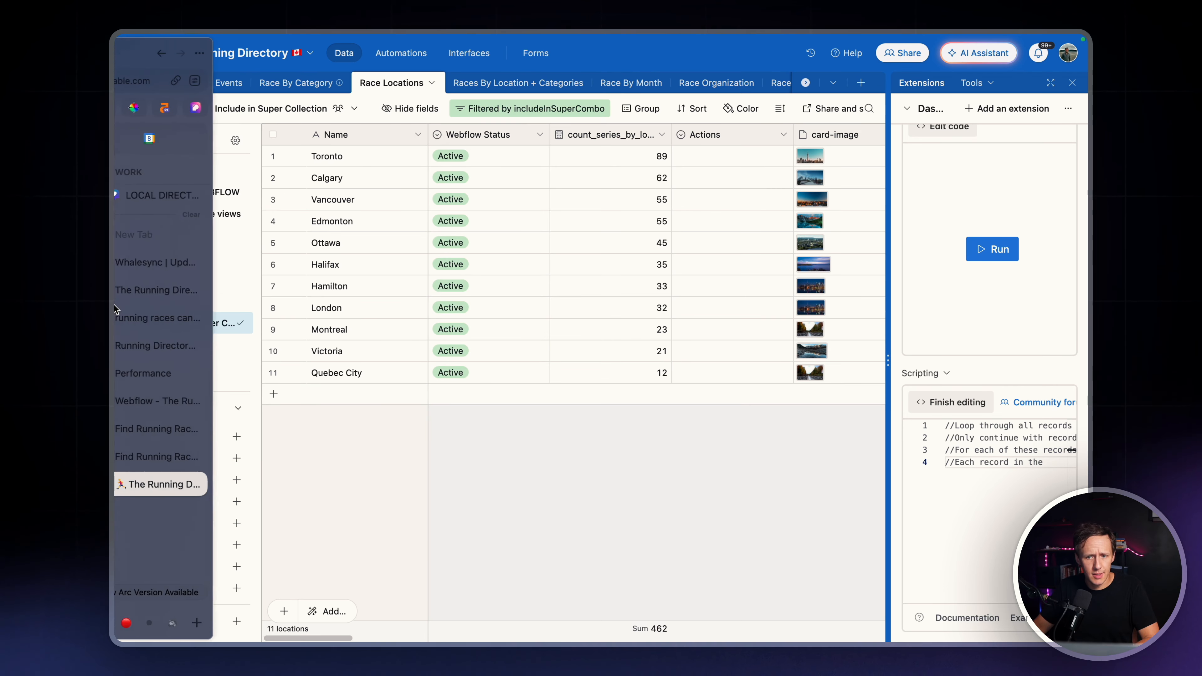
{"action": "left_click", "coordinate": [965, 403]}
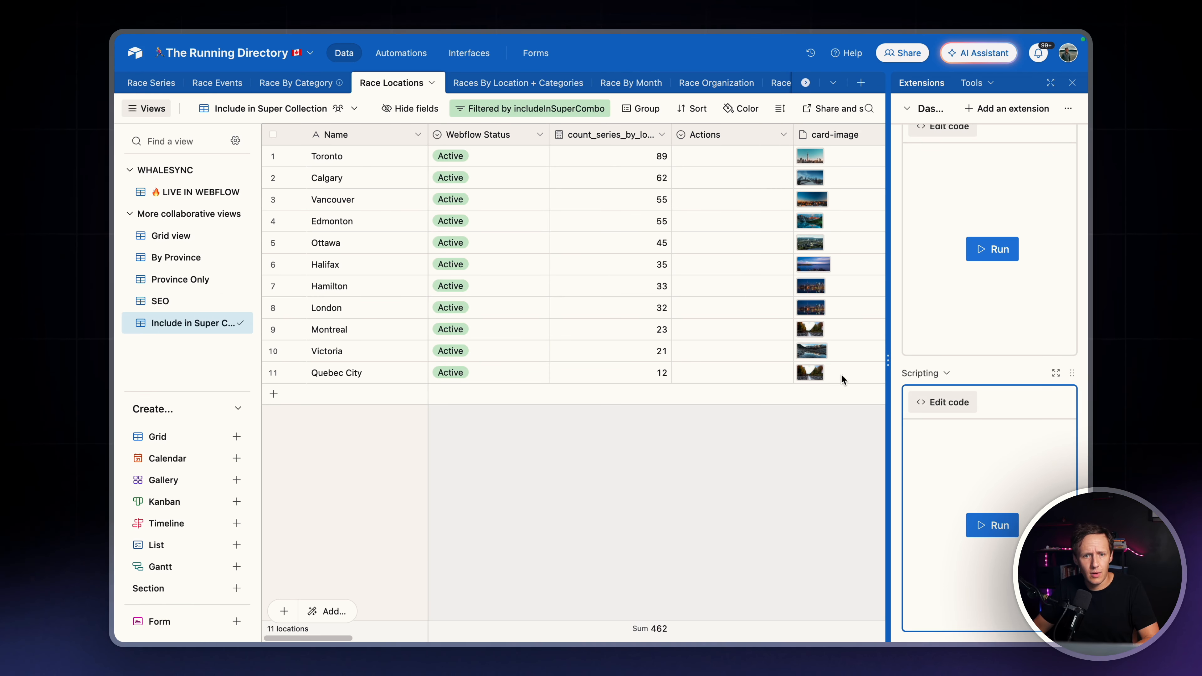
{"action": "left_click", "coordinate": [965, 405]}
{"action": "left_click", "coordinate": [1056, 372]}
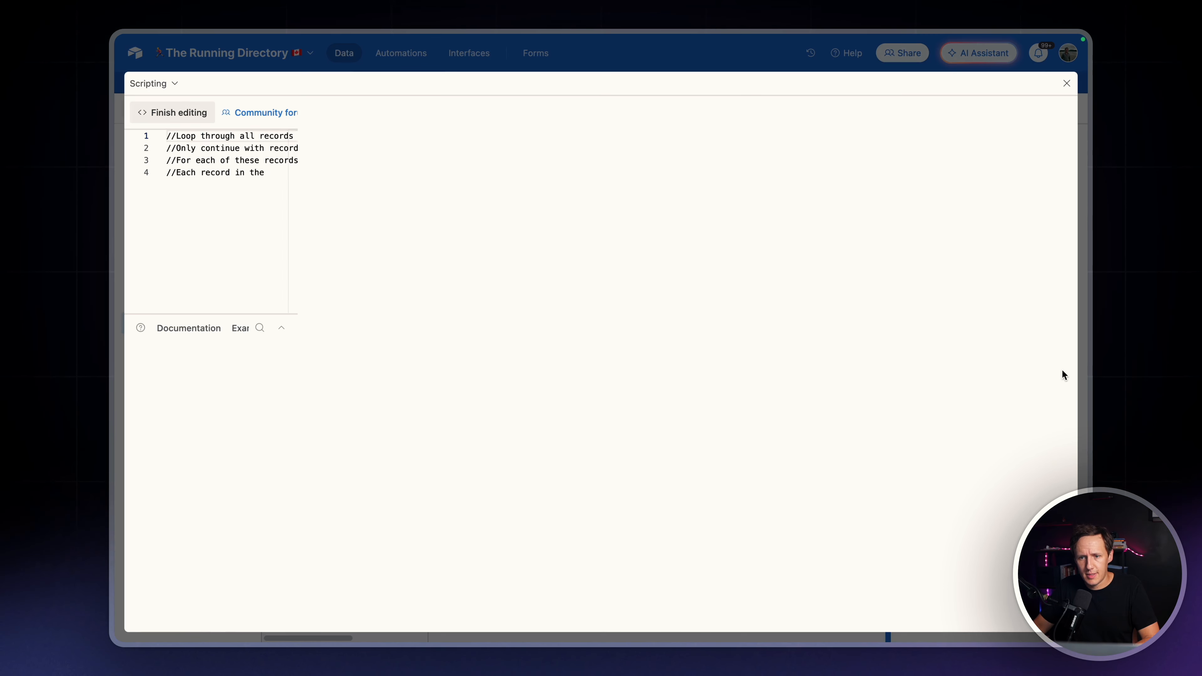
Complete the fourth comment line with "Race Locations" table where the "includeInSuperCombo" is true
{"action": "left_click", "coordinate": [375, 181]}
{"action": "type", "text": "\"Race "}
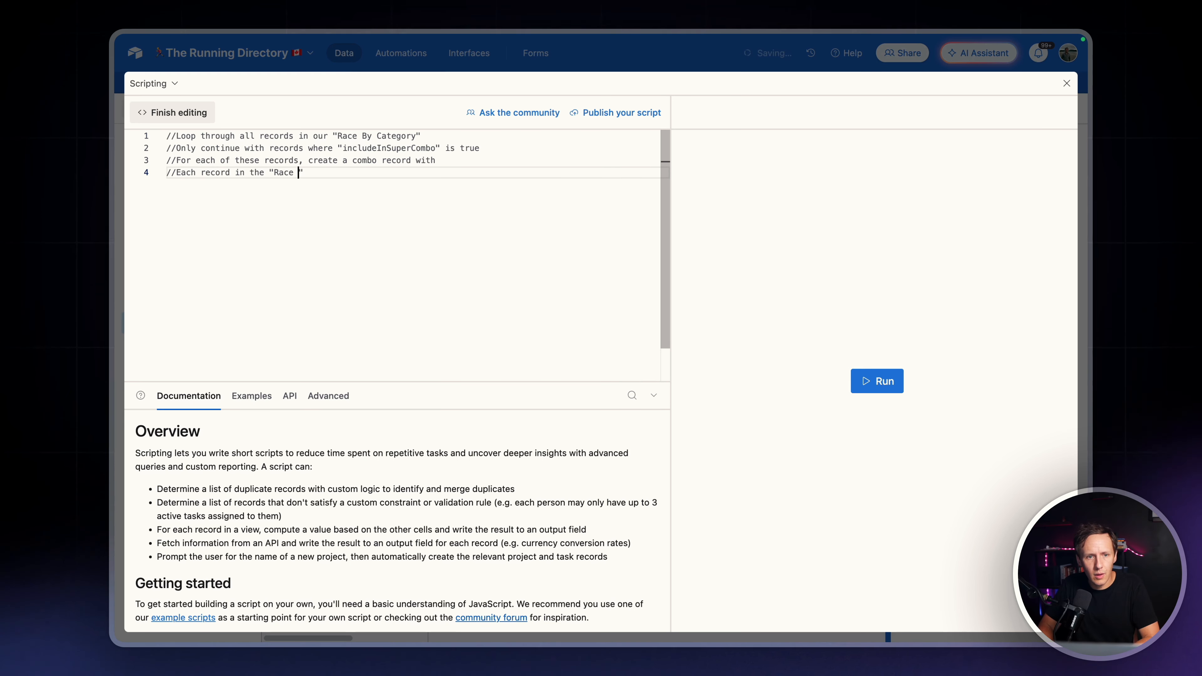
{"action": "type", "text": "Loica"}
{"action": "key", "text": "BackSpace"}
{"action": "type", "text": "catri"}
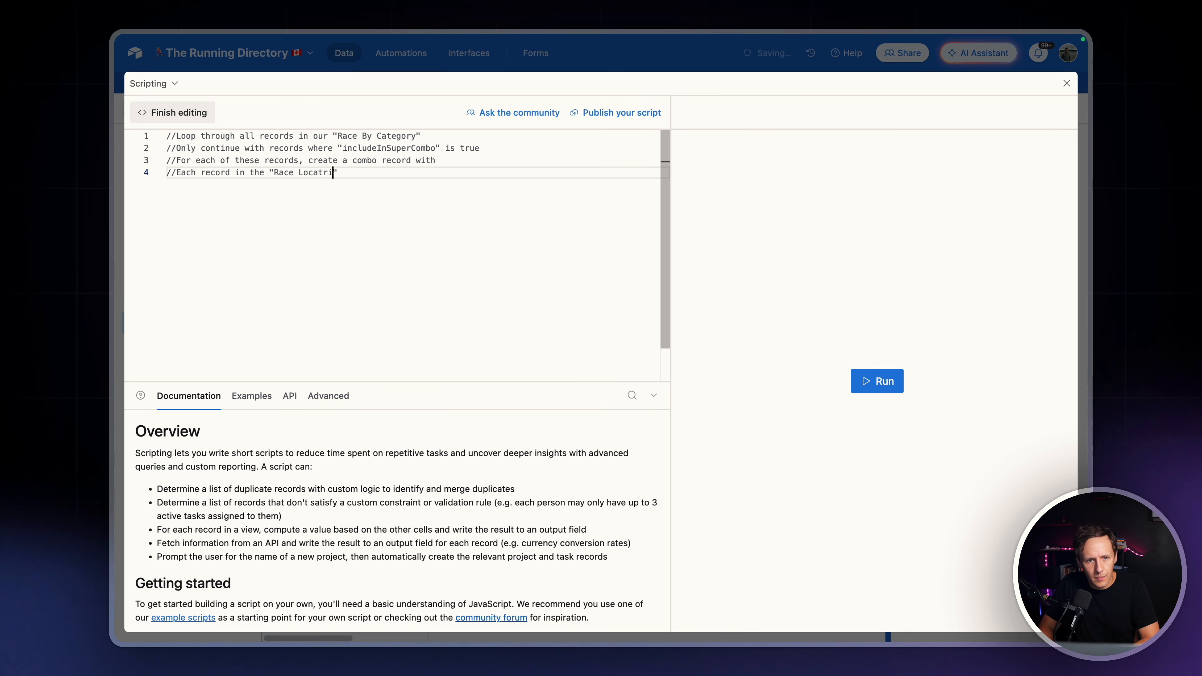
{"action": "type", "text": "ons\" ta"}
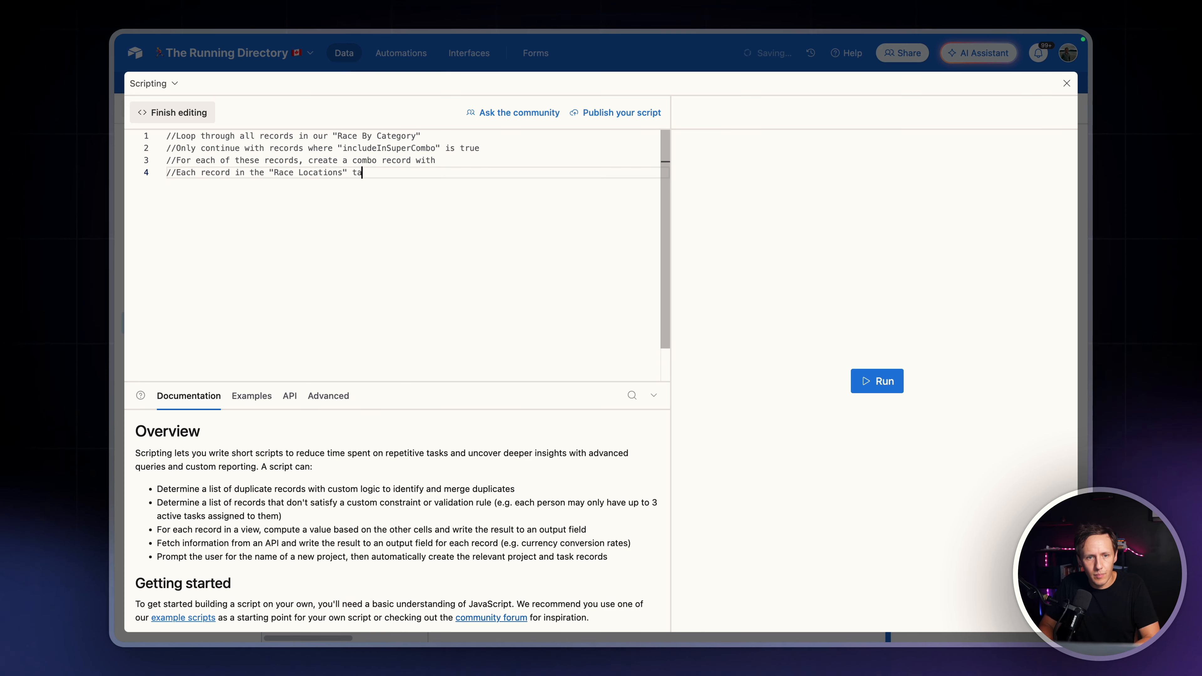
{"action": "type", "text": "ble where the"}
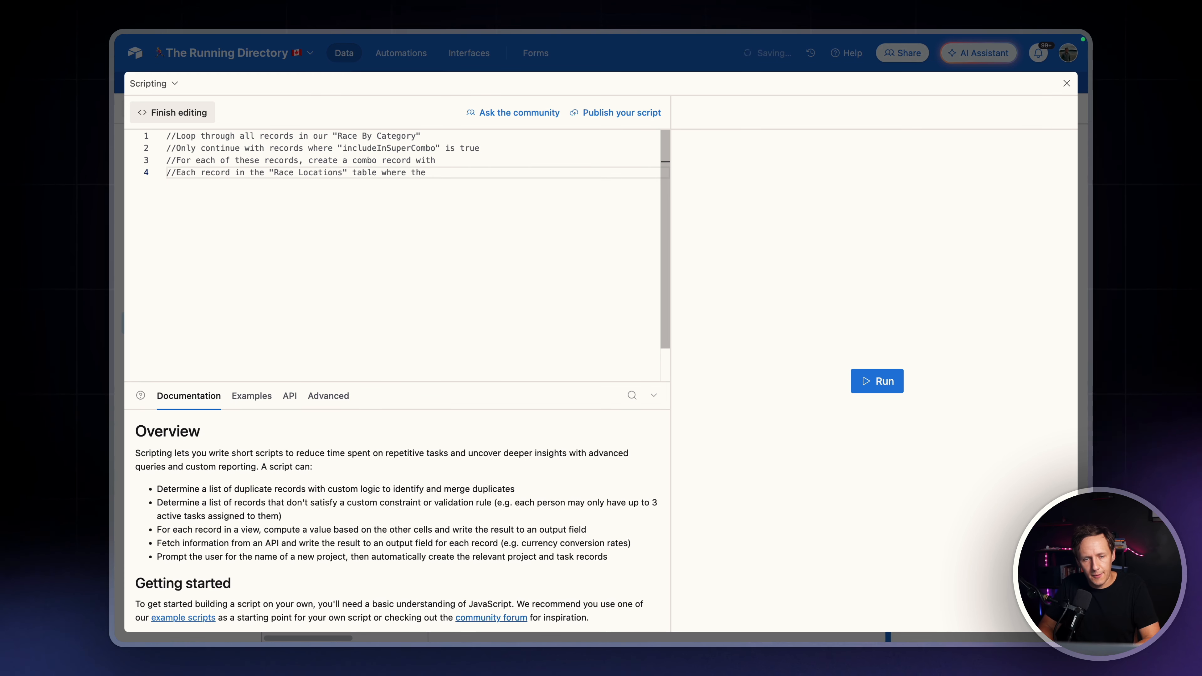
{"action": "type", "text": " \"includeInSuperCombo"}
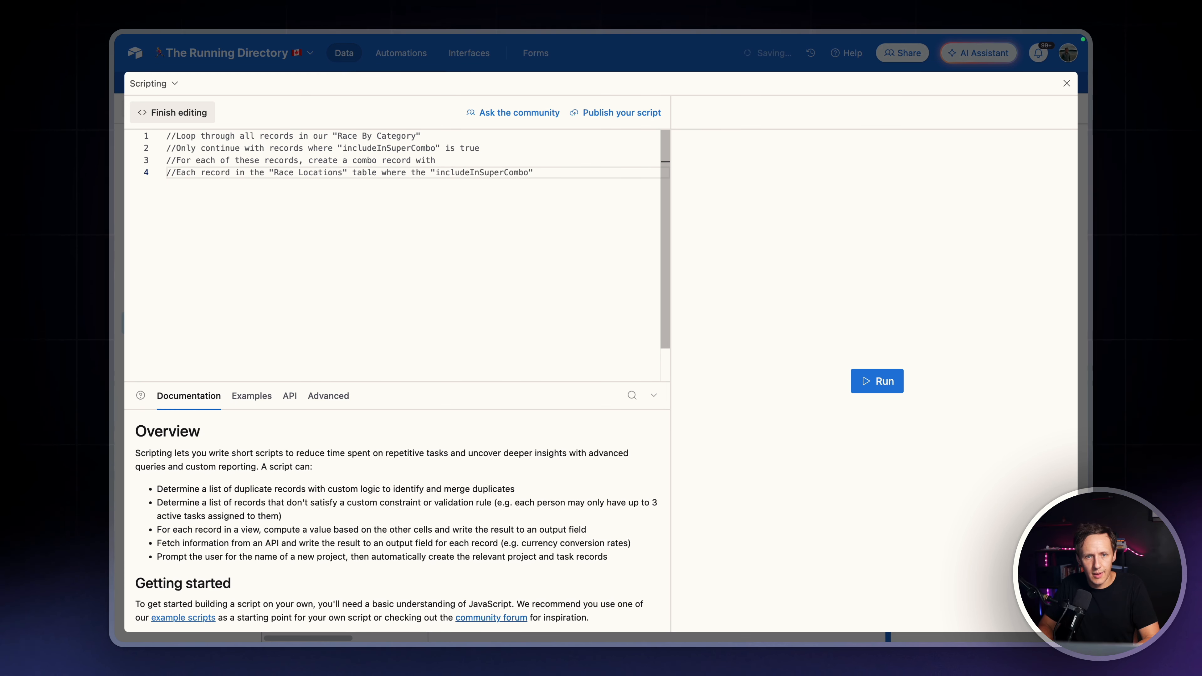
{"action": "type", "text": "\" is true"}
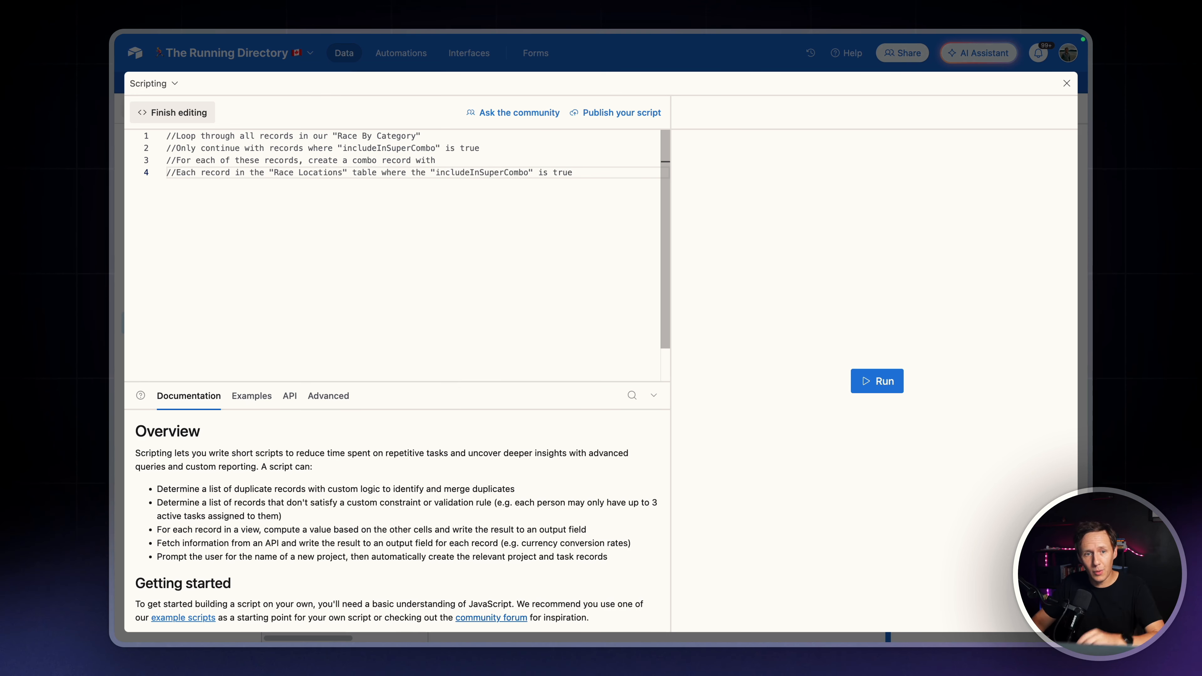
Reword the fourth comment so it begins with //records instead of //Each record and ends with is also true
{"action": "left_click_drag", "start_coordinate": [231, 172], "coordinate": [170, 173]}
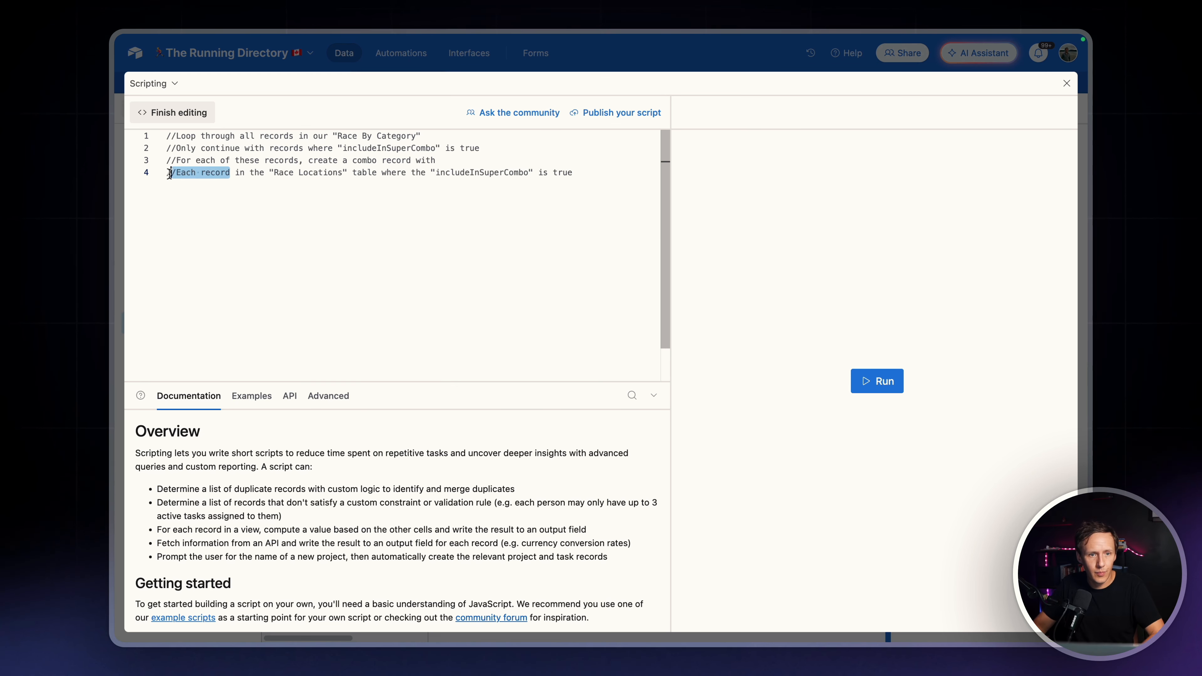
{"action": "type", "text": "records"}
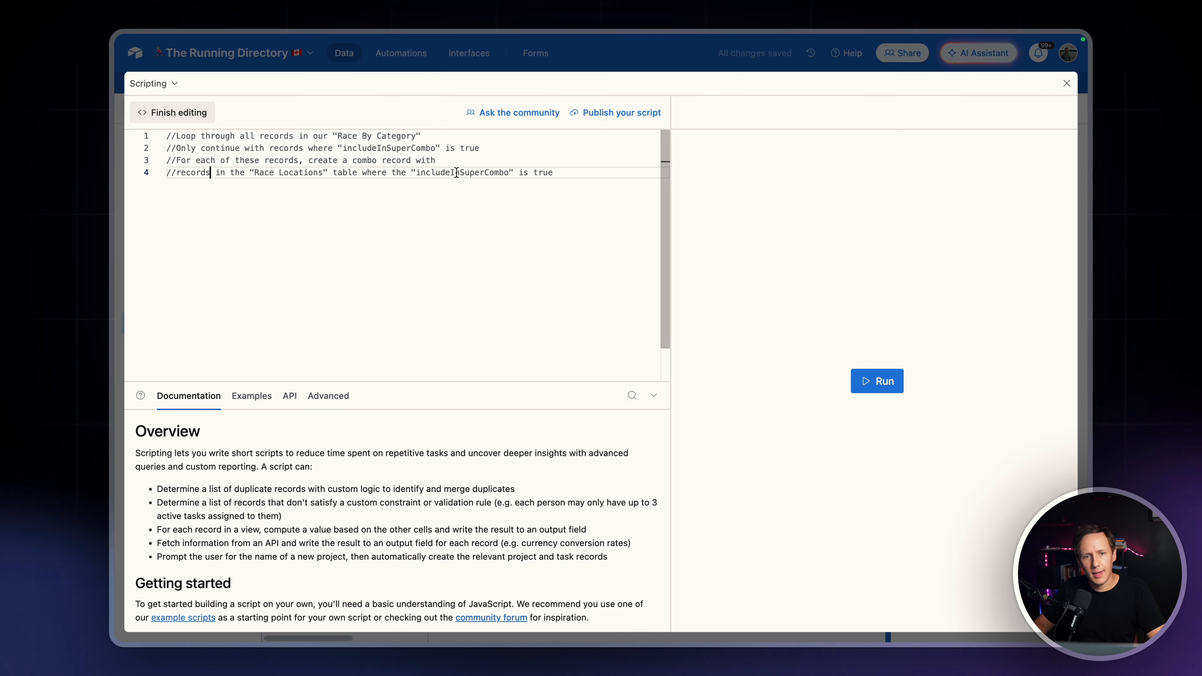
{"action": "left_click", "coordinate": [534, 173]}
{"action": "type", "text": "also"}
{"action": "key", "text": "End"}
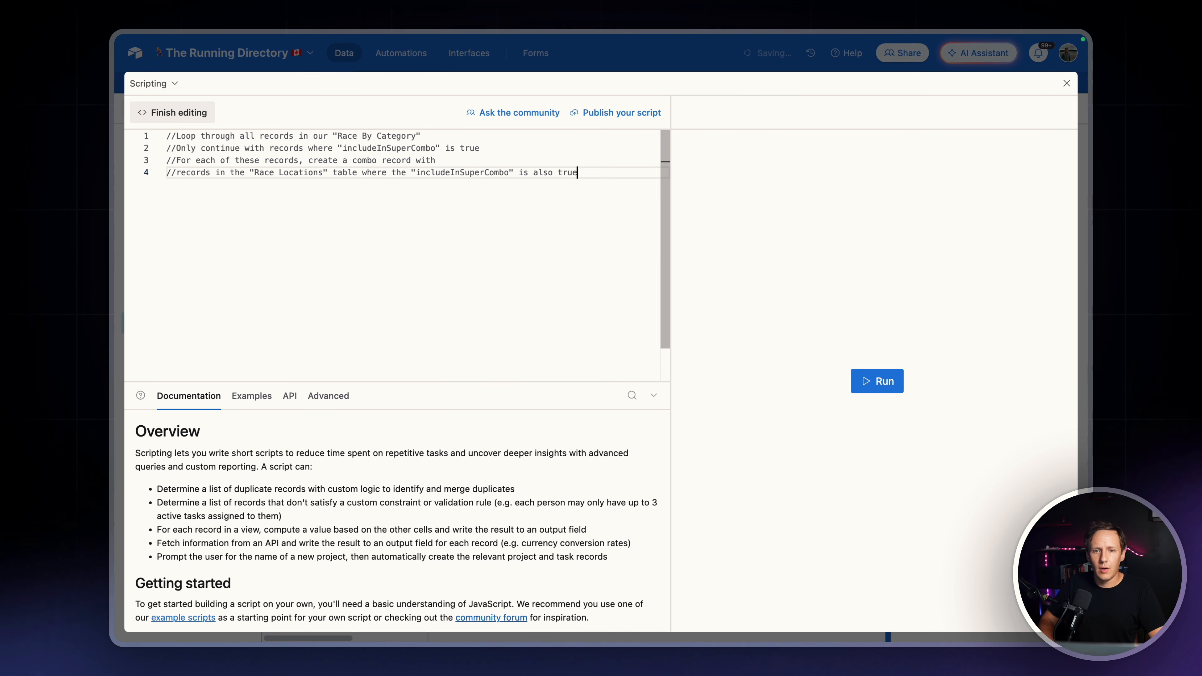
Add a fifth comment line reading //For each combination, create a new record in, followed by an empty pair of quotation marks
{"action": "key", "text": "Return"}
{"action": "type", "text": "//"}
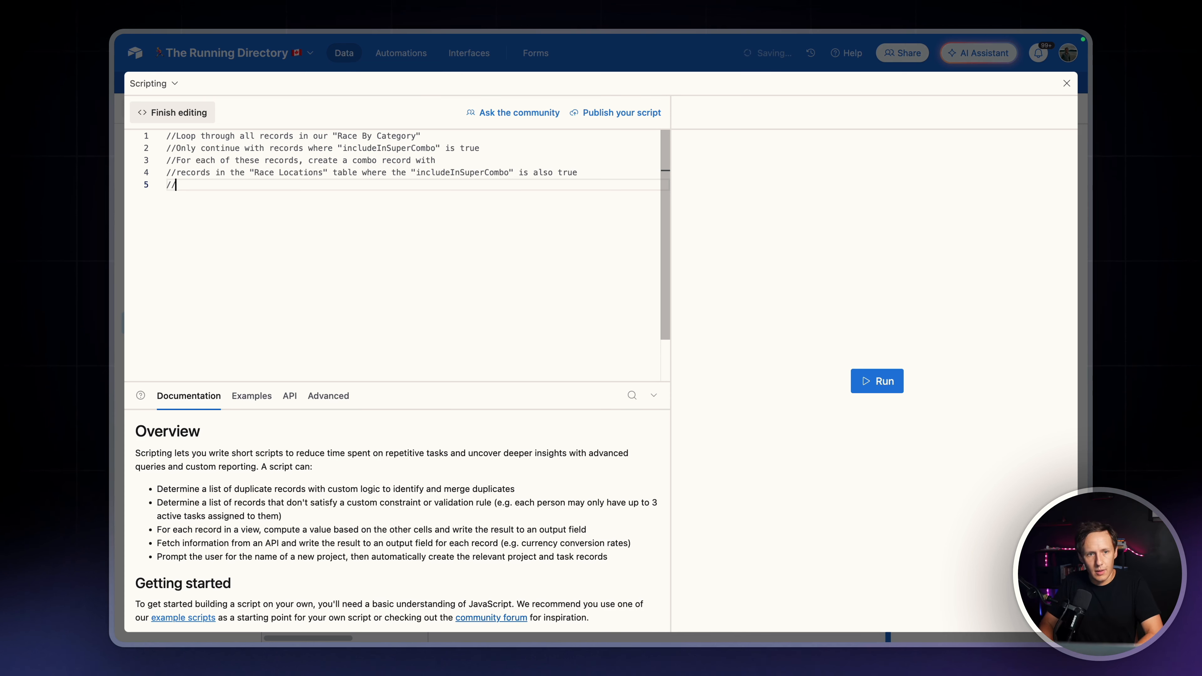
{"action": "type", "text": "For each com"}
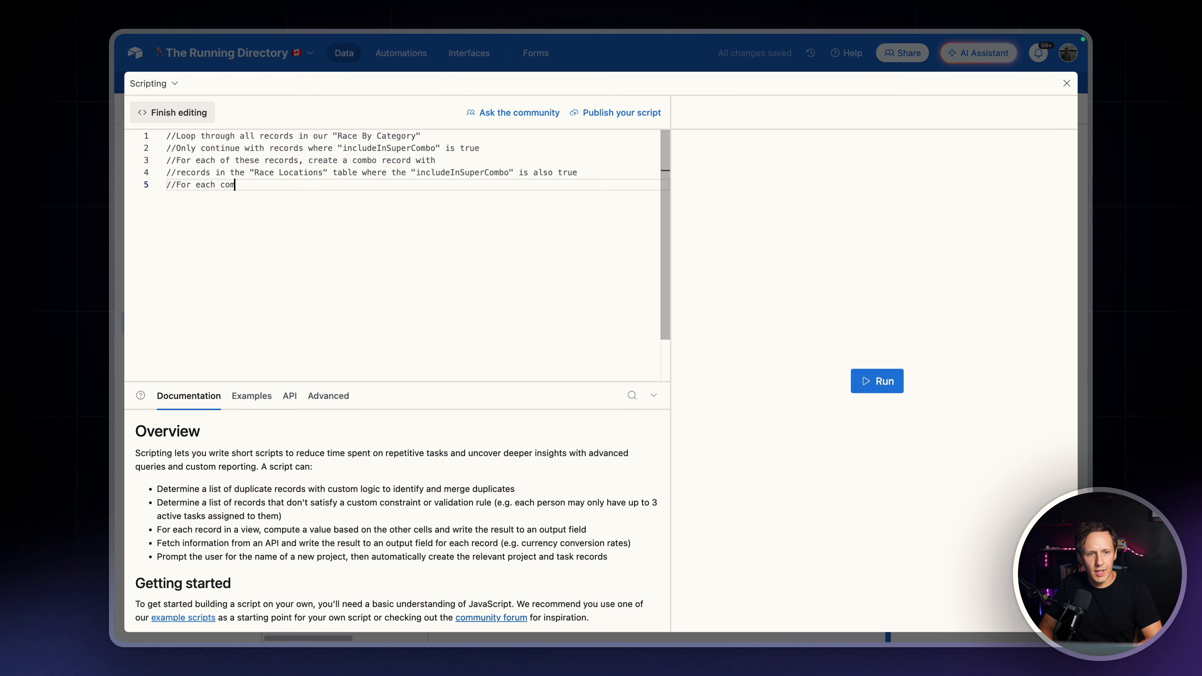
{"action": "type", "text": "bination, create "}
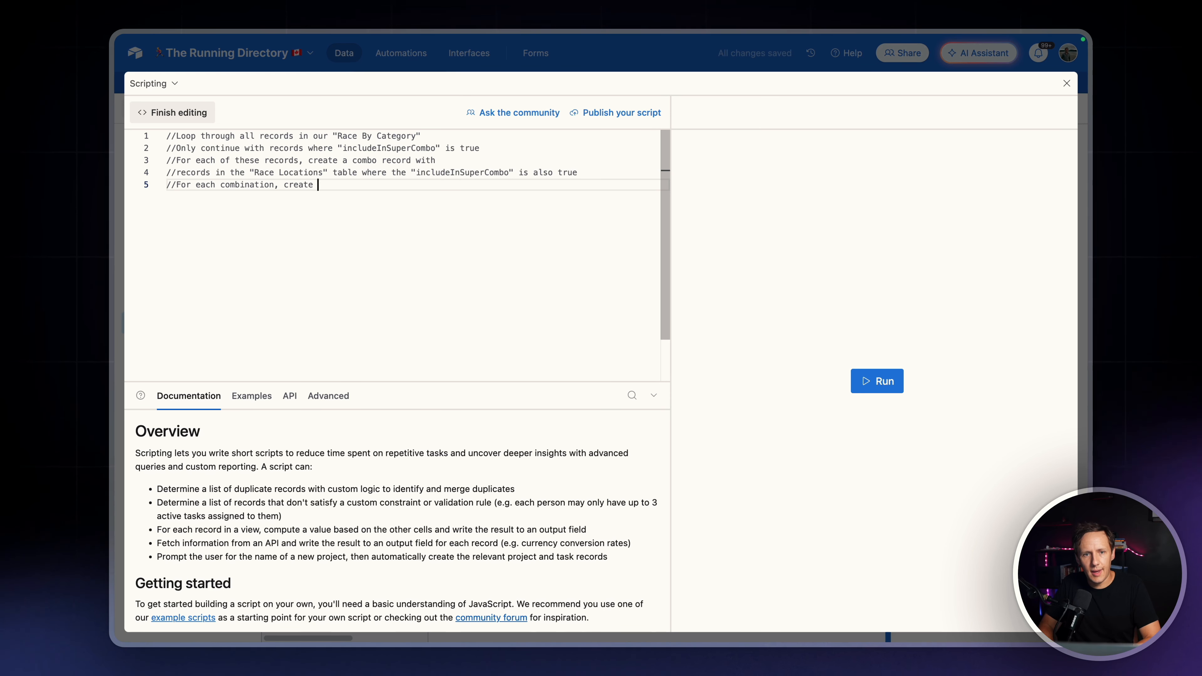
{"action": "type", "text": "a new record in"}
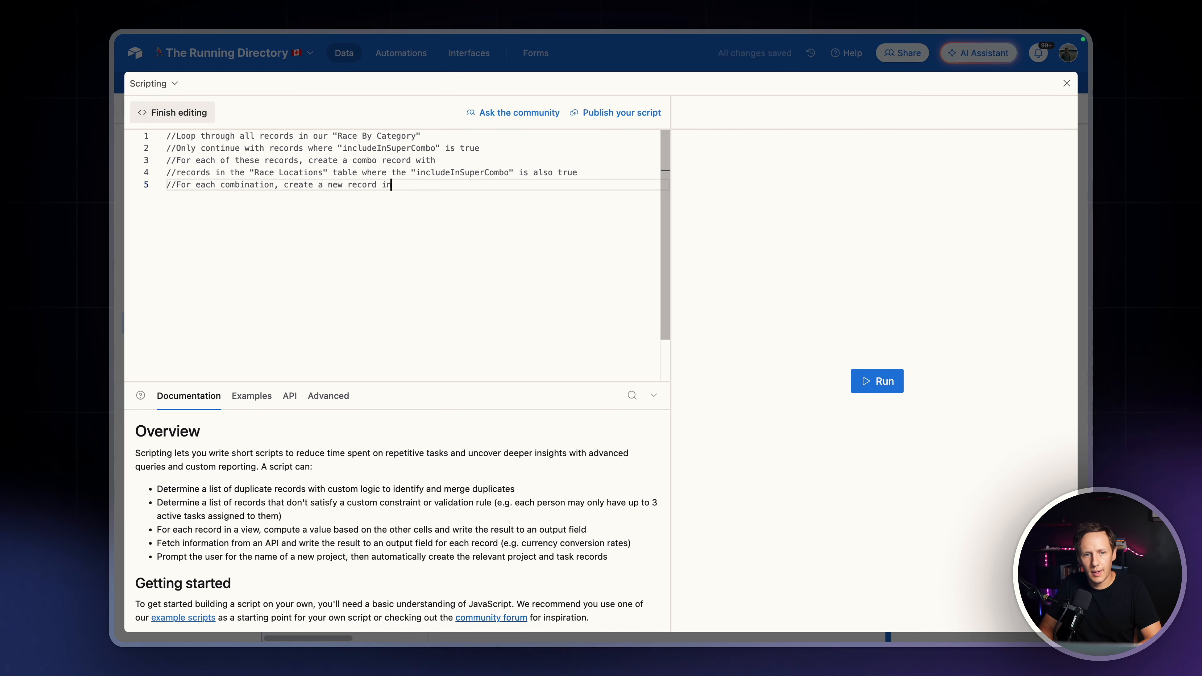
{"action": "type", "text": " \"\""}
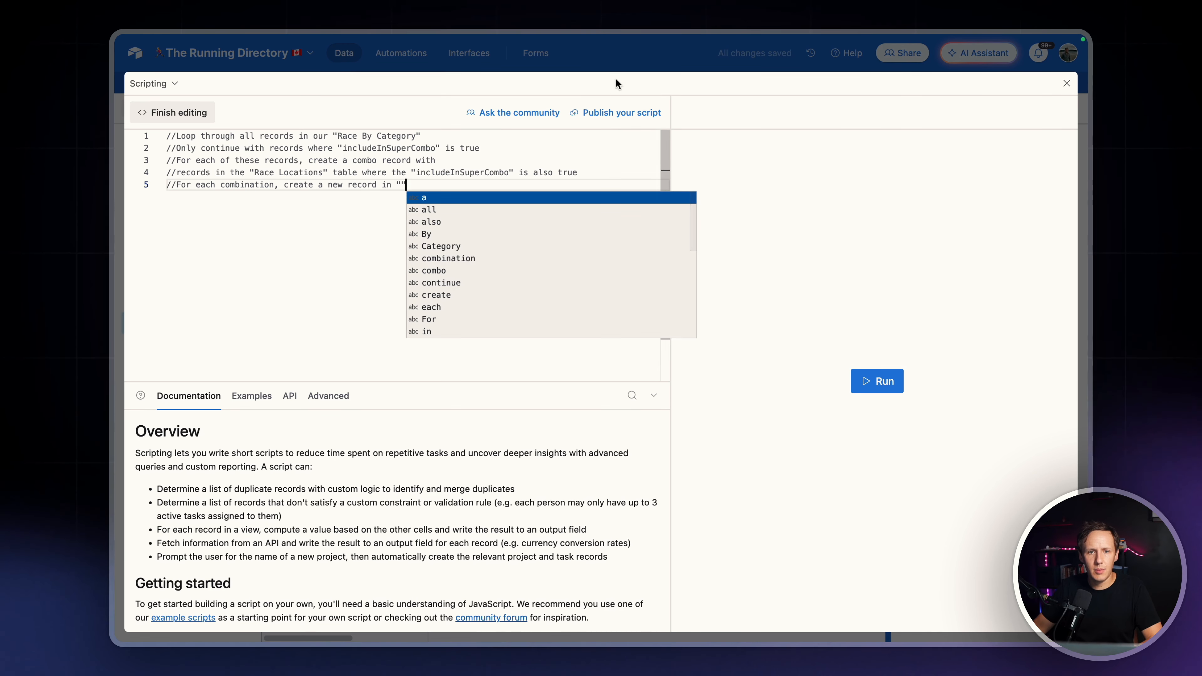
Copy the table name Races By Location + Categories from its table and paste it between the quotation marks in the fifth comment
{"action": "key", "text": "Escape"}
{"action": "left_click", "coordinate": [616, 52]}
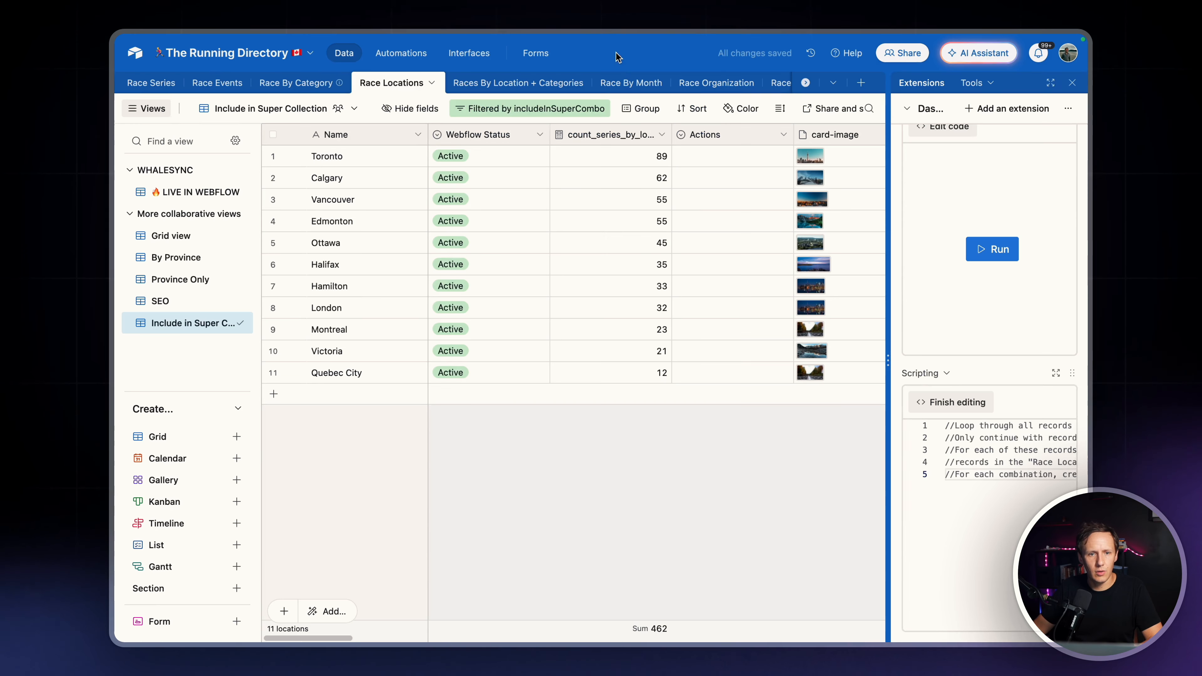
{"action": "left_click", "coordinate": [513, 85]}
{"action": "double_click", "coordinate": [491, 89]}
{"action": "key", "text": "super+c"}
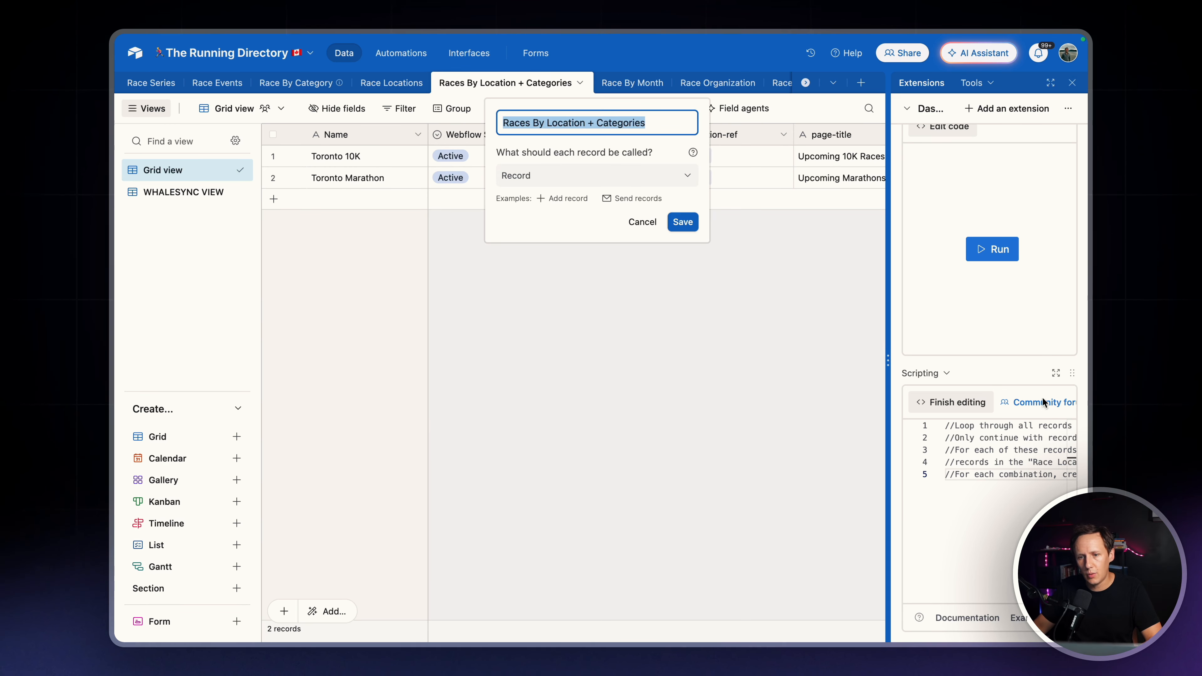
{"action": "left_click", "coordinate": [1056, 374]}
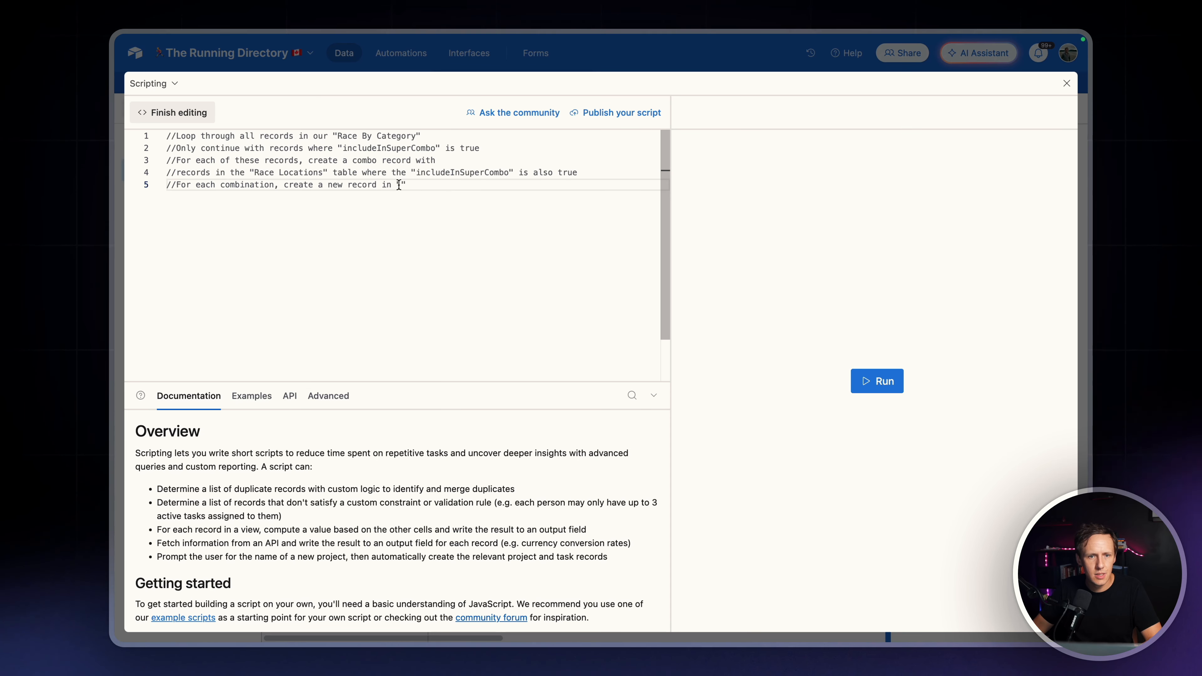
{"action": "key", "text": "super+v"}
{"action": "key", "text": "Right"}
Start a sixth comment line reading // and create the "Name" which is a combination
{"action": "key", "text": "Return"}
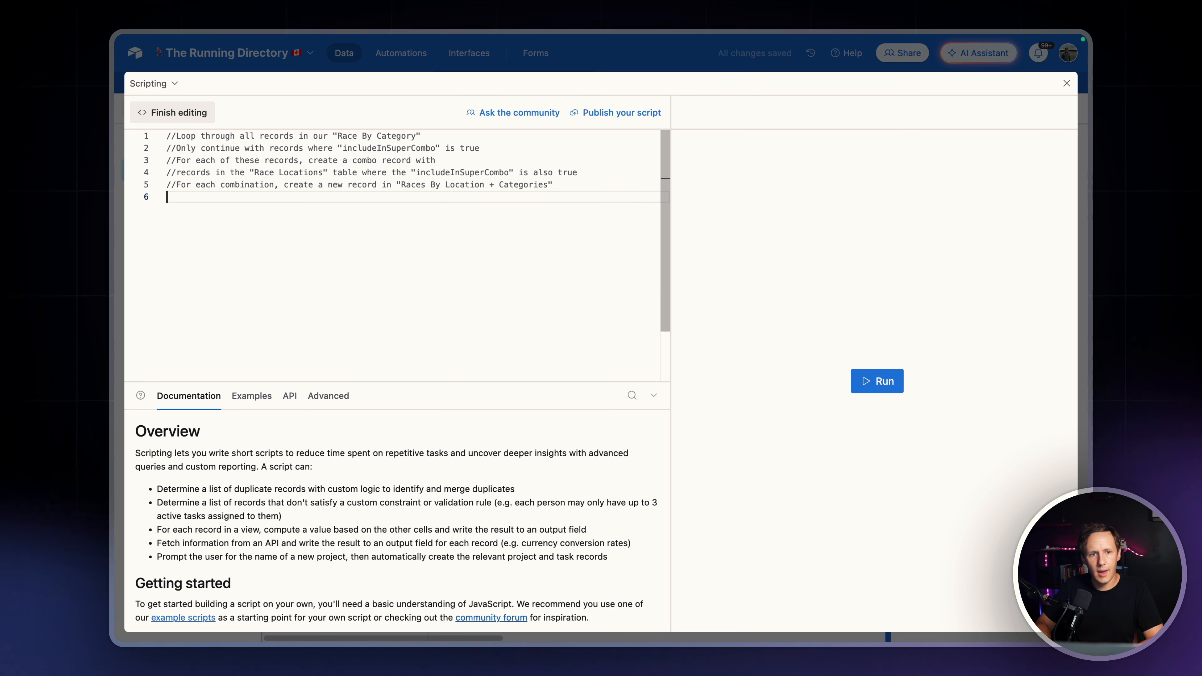
{"action": "type", "text": "// and "}
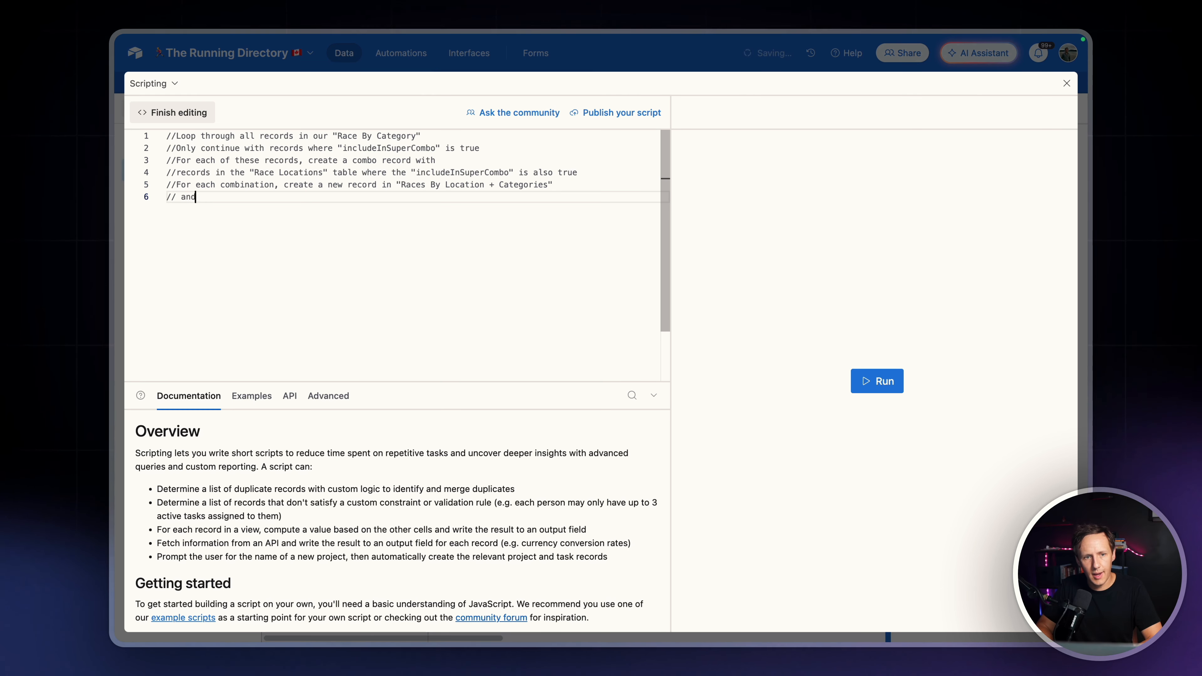
{"action": "type", "text": "create "}
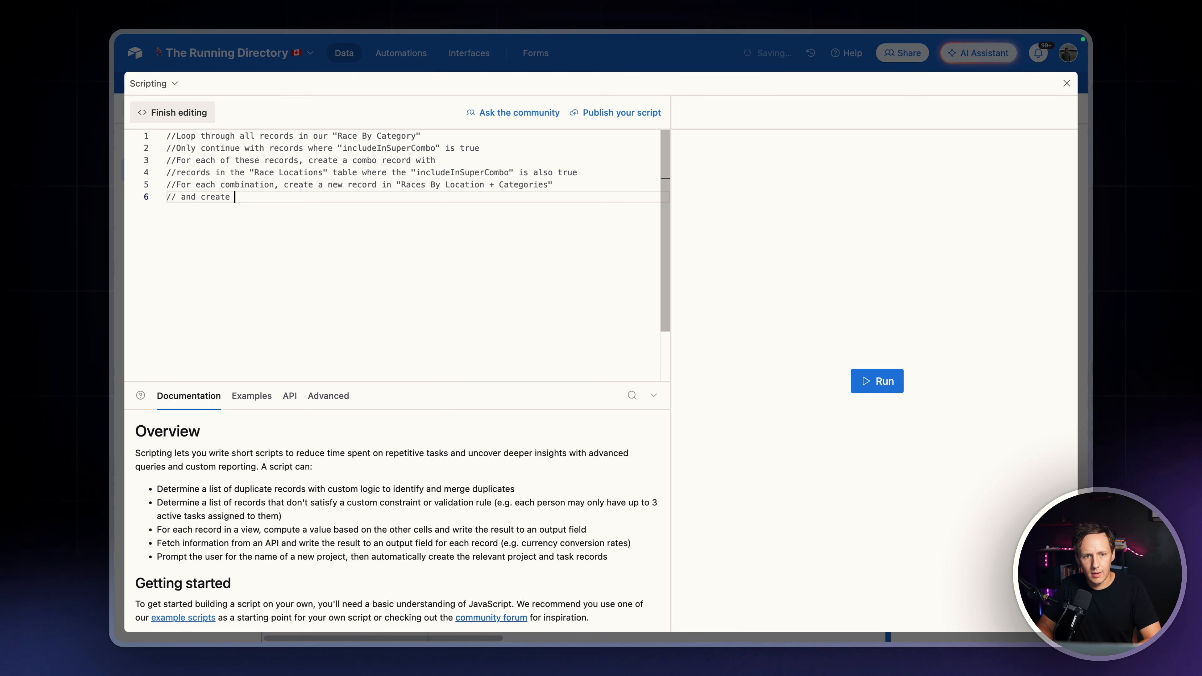
{"action": "type", "text": "the \"Name\""}
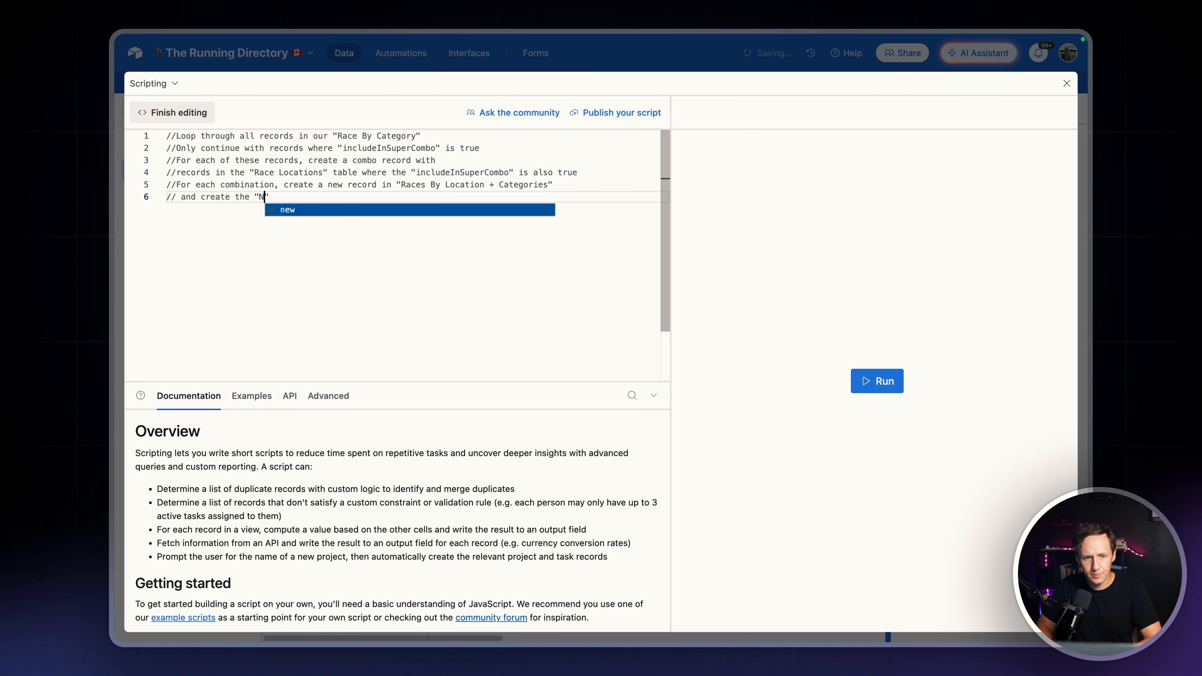
{"action": "type", "text": " which "}
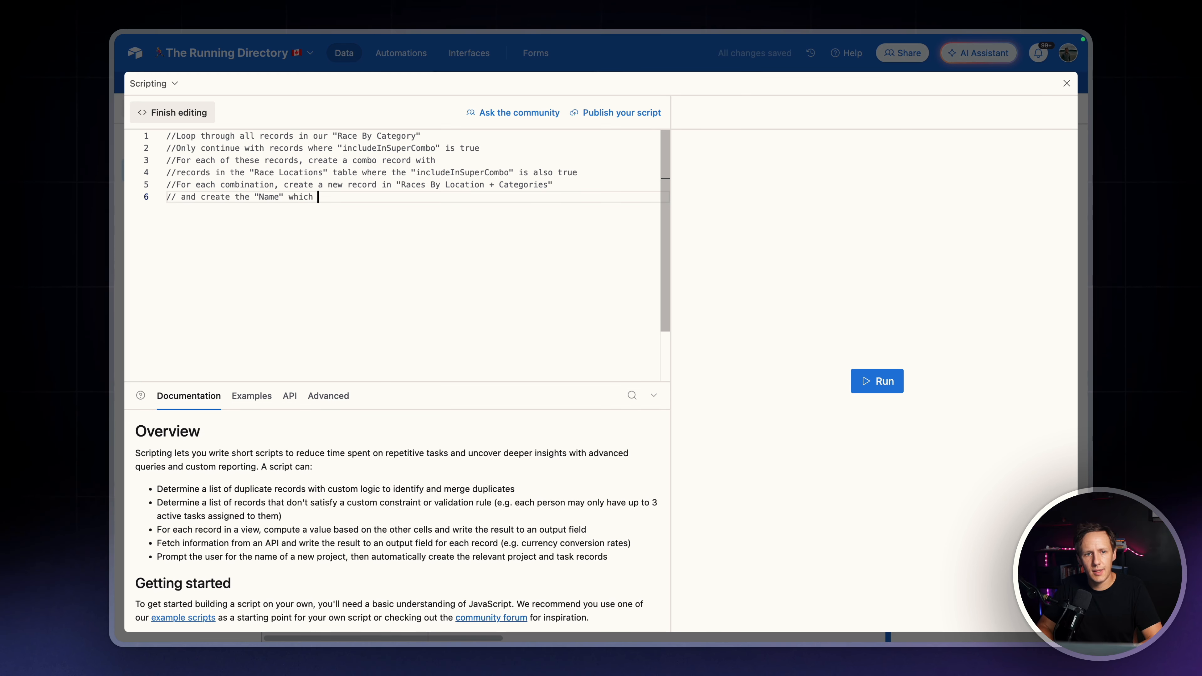
{"action": "type", "text": "is a combination "}
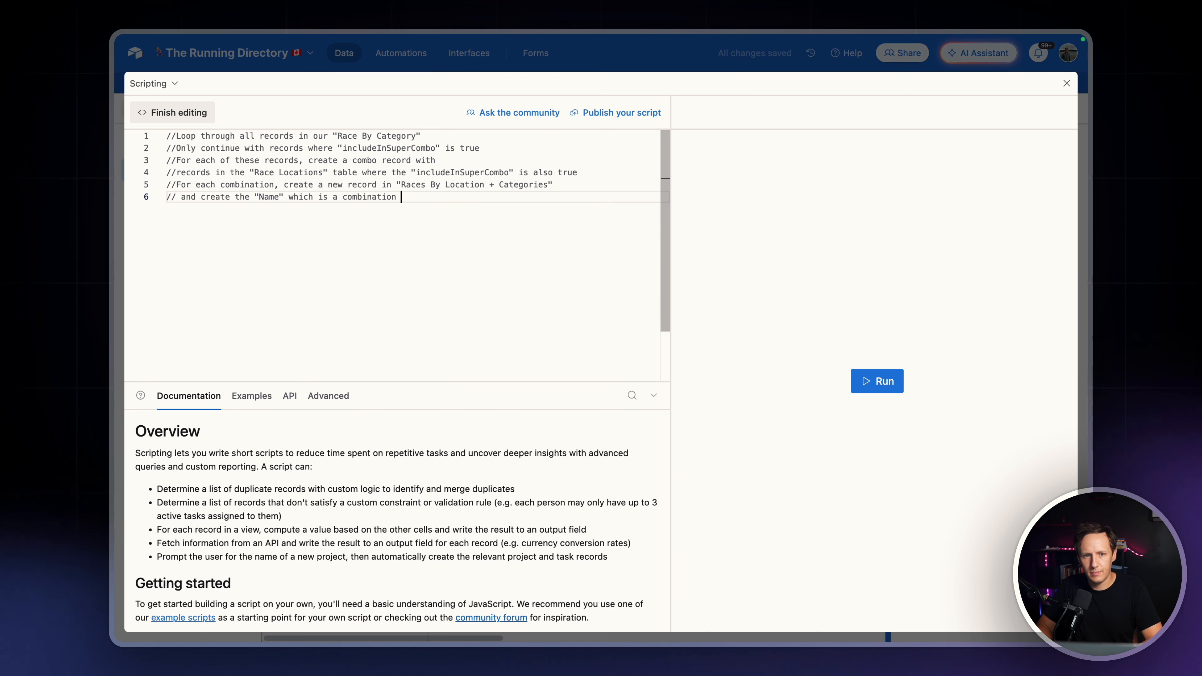
{"action": "type", "text": "\"NBam"}
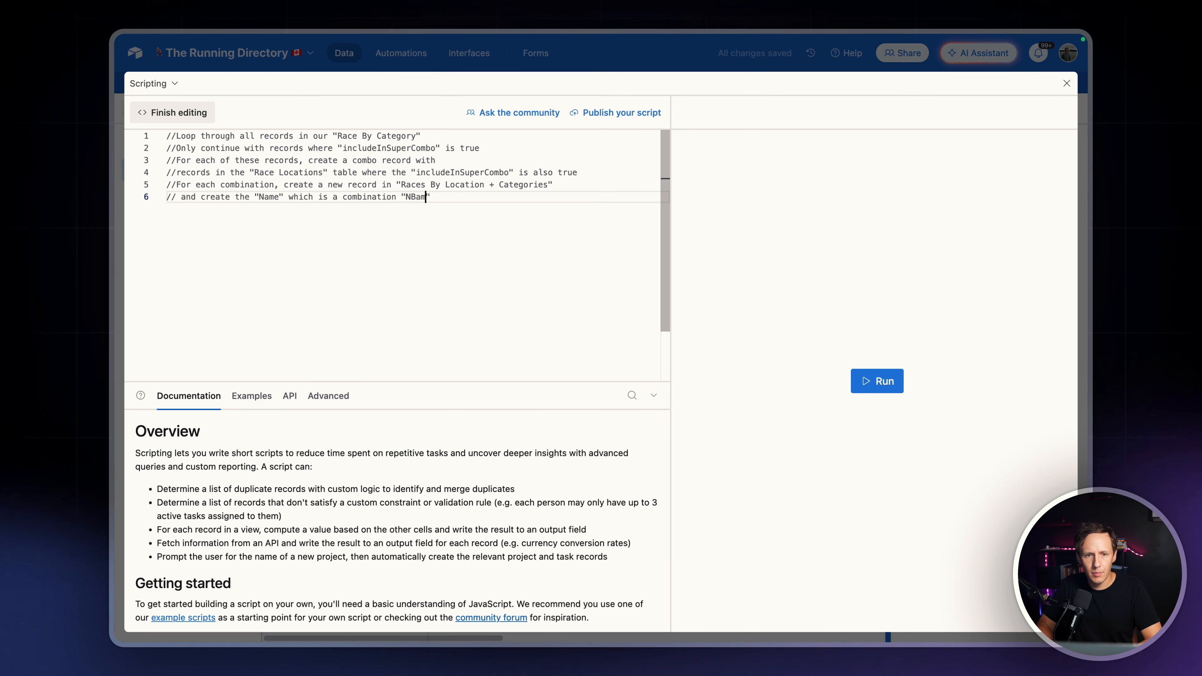
Continue the sixth comment with "Name" in "Race By Category" table and
{"action": "key", "text": "BackSpace"}
{"action": "key", "text": "BackSpace"}
{"action": "key", "text": "BackSpace"}
{"action": "type", "text": "ame\" i"}
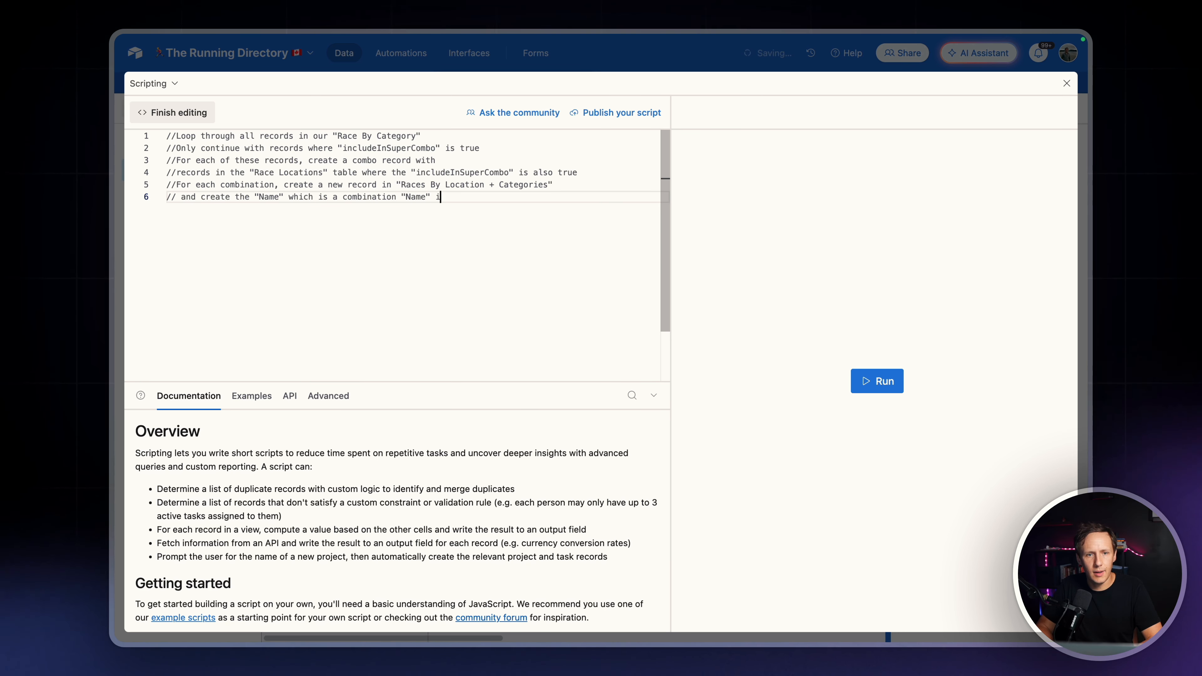
{"action": "type", "text": "n \"Race "}
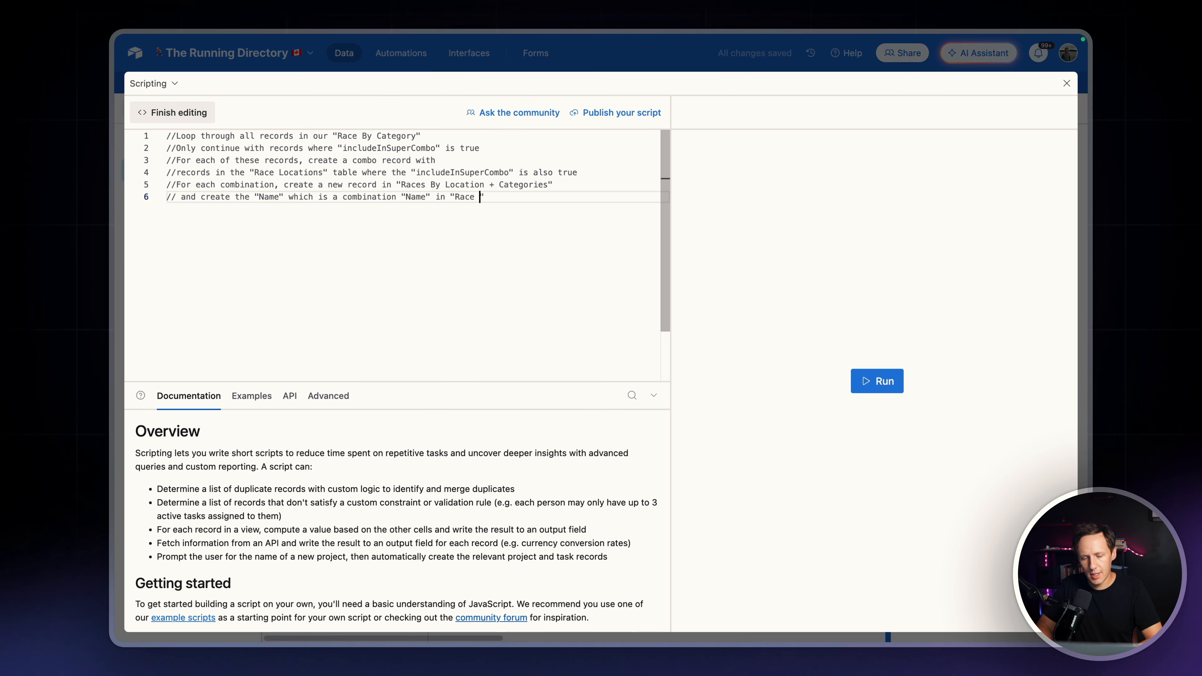
{"action": "type", "text": "By Category\" "}
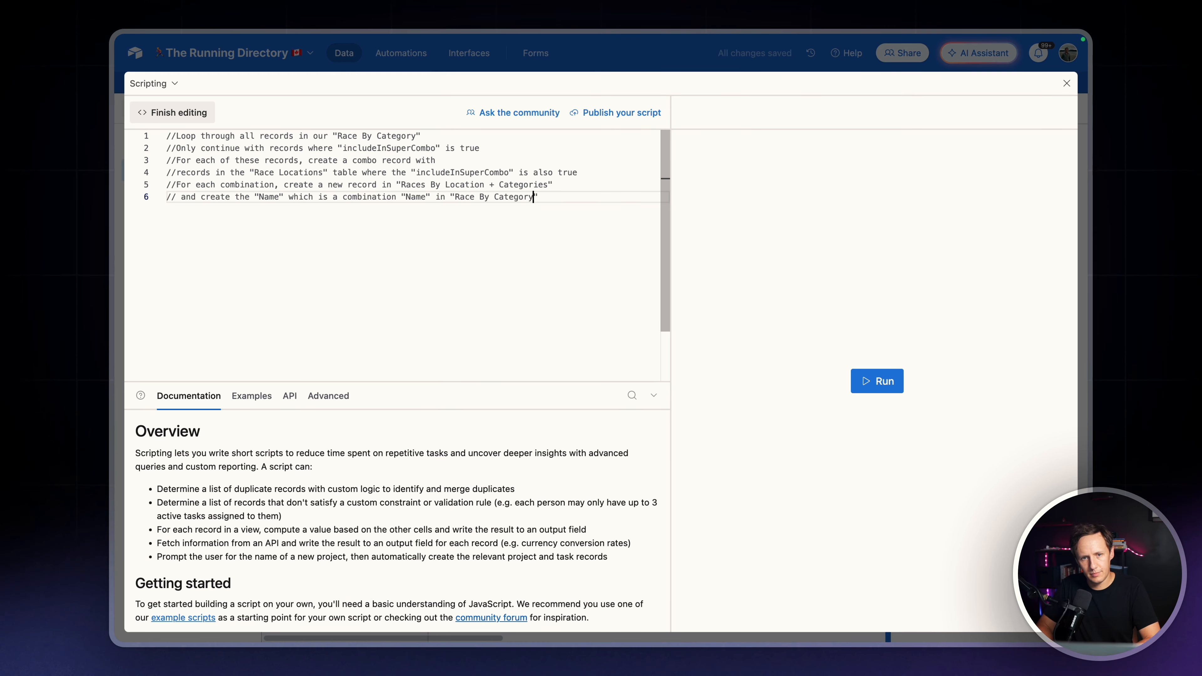
{"action": "type", "text": "table and"}
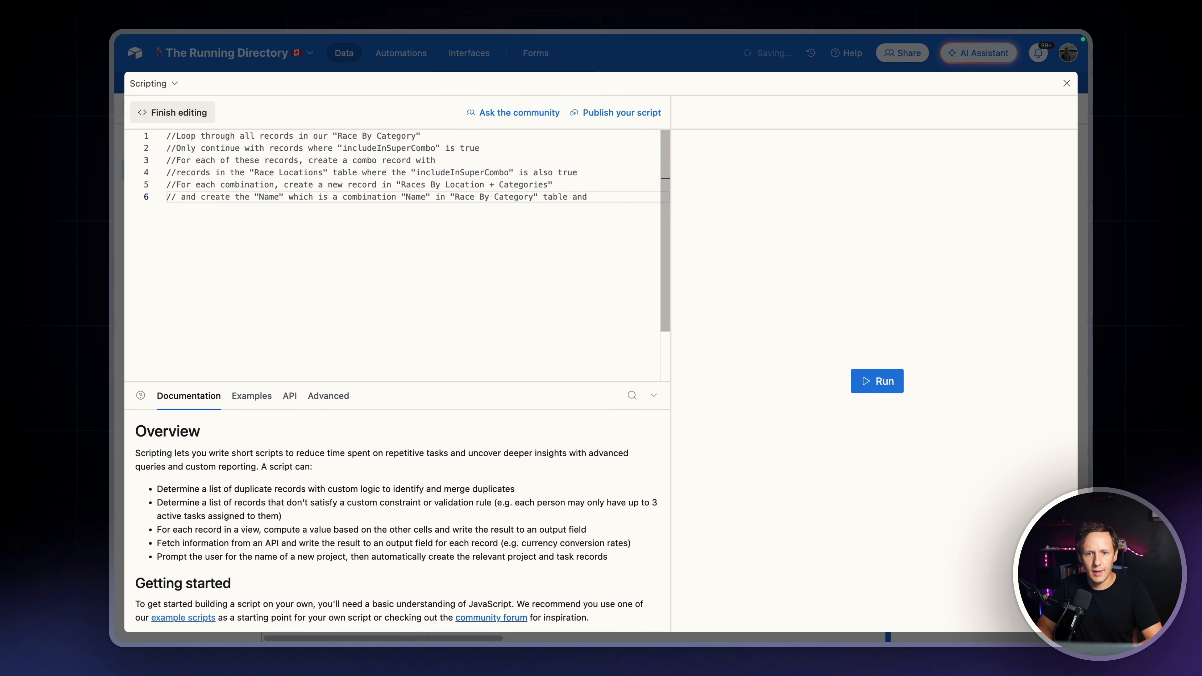
{"action": "type", "text": " \"Name "}
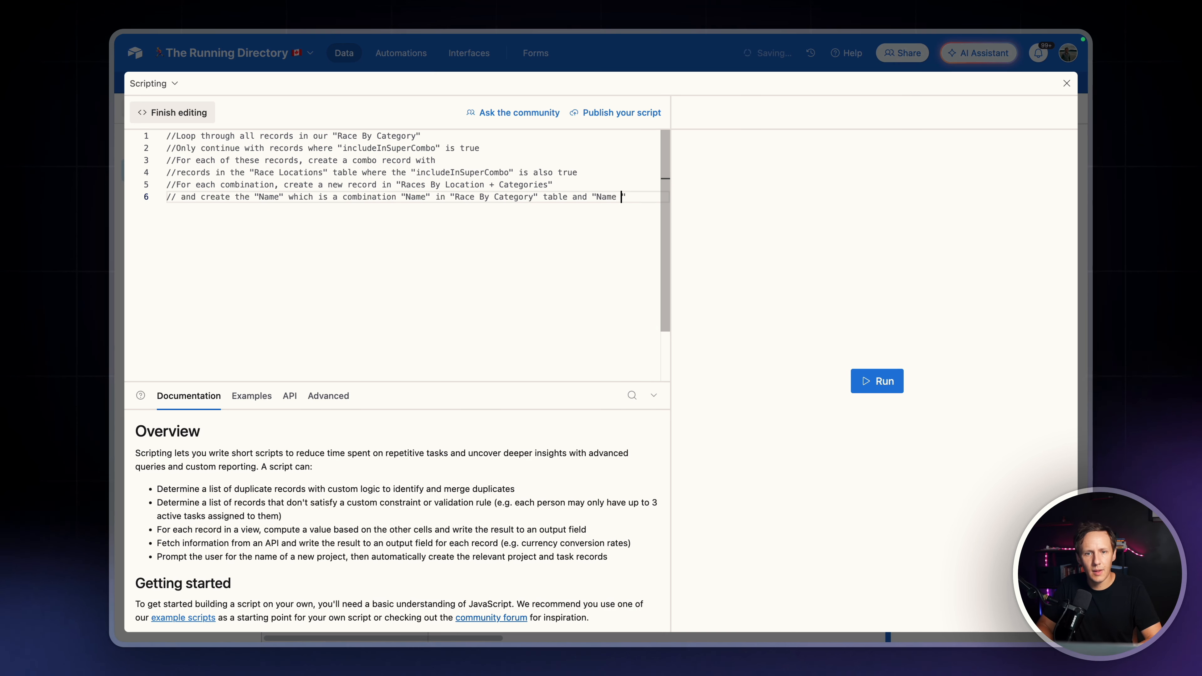
{"action": "type", "text": "\" in t"}
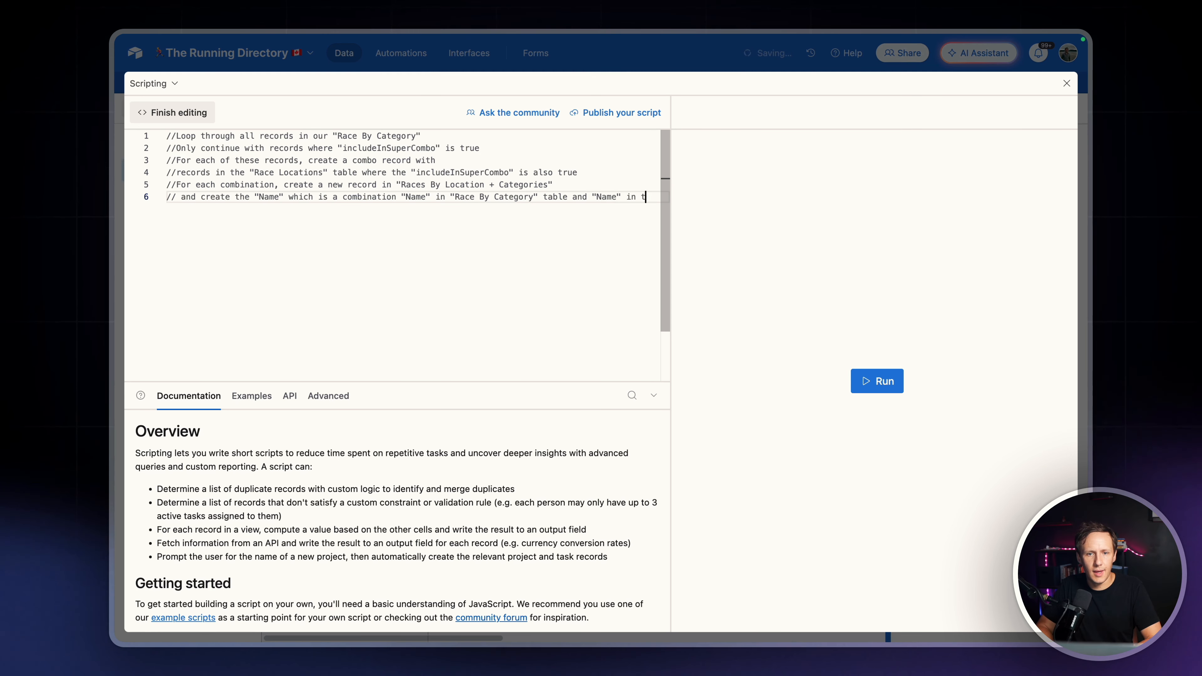
{"action": "type", "text": "he \"Race Lo"}
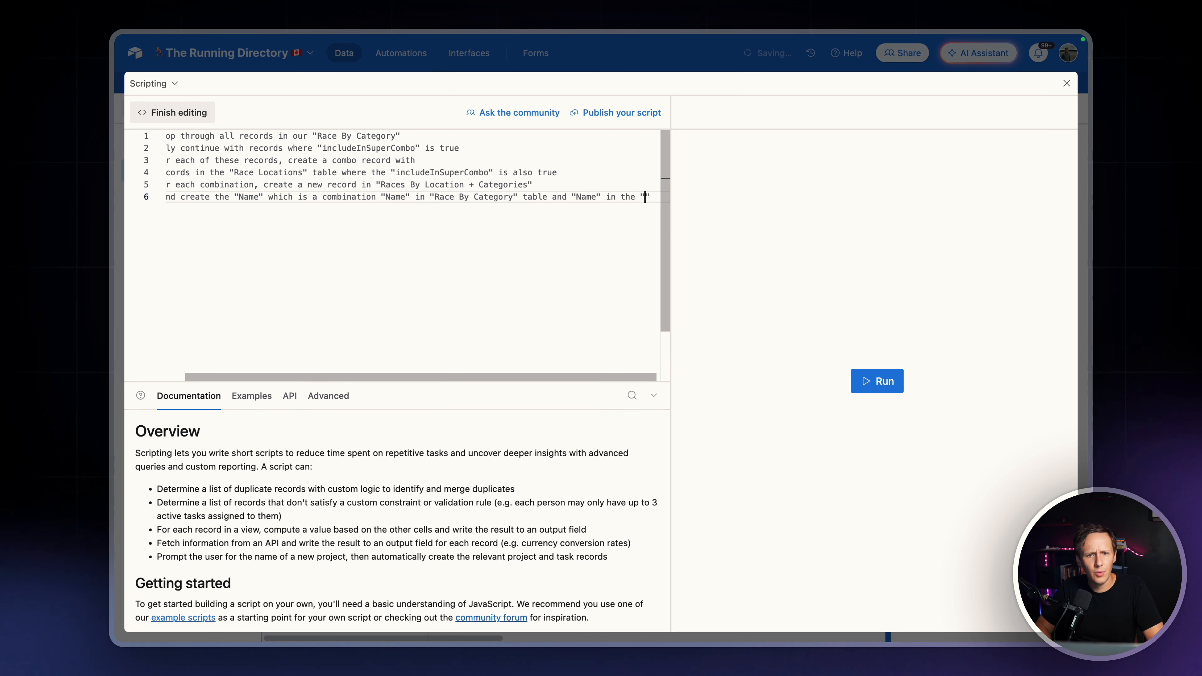
{"action": "type", "text": "cat"}
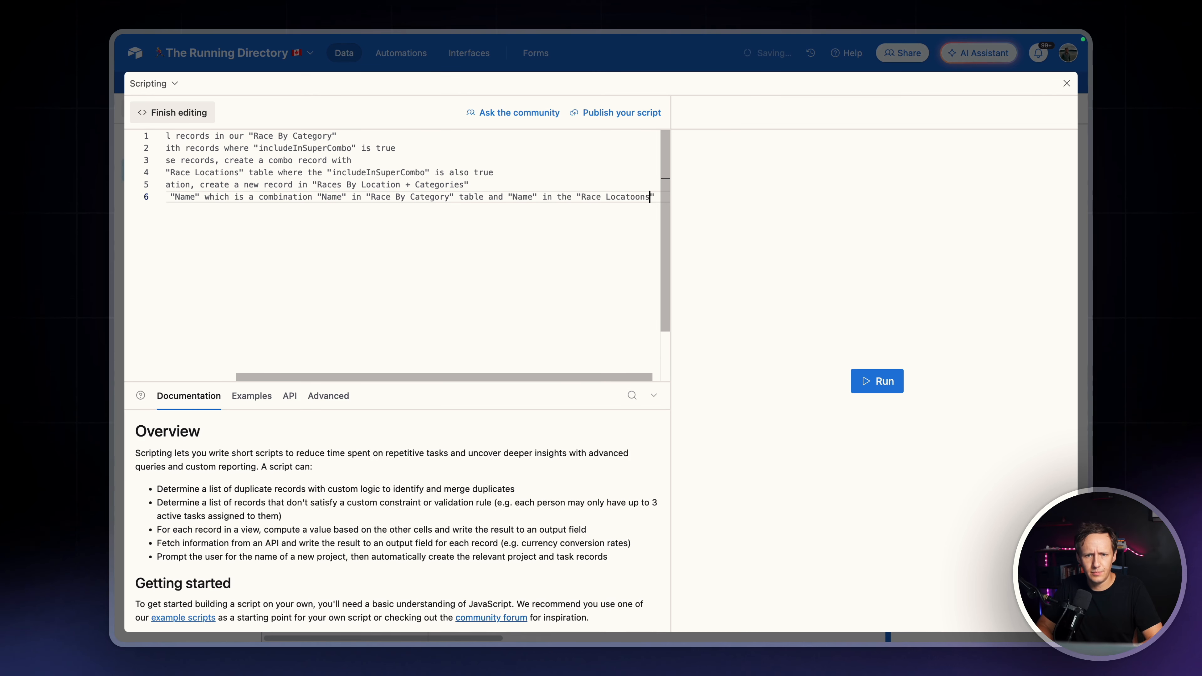
{"action": "type", "text": "ions\" table"}
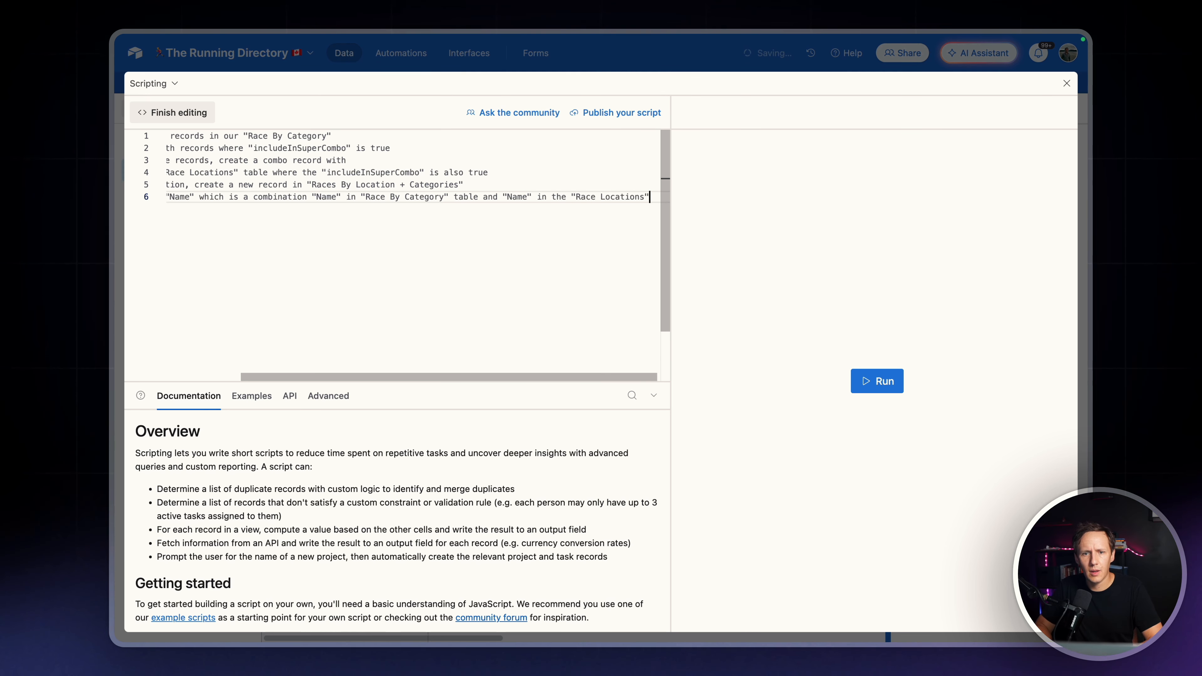
Start a seventh comment line reading // store the Record ID
{"action": "key", "text": "Return"}
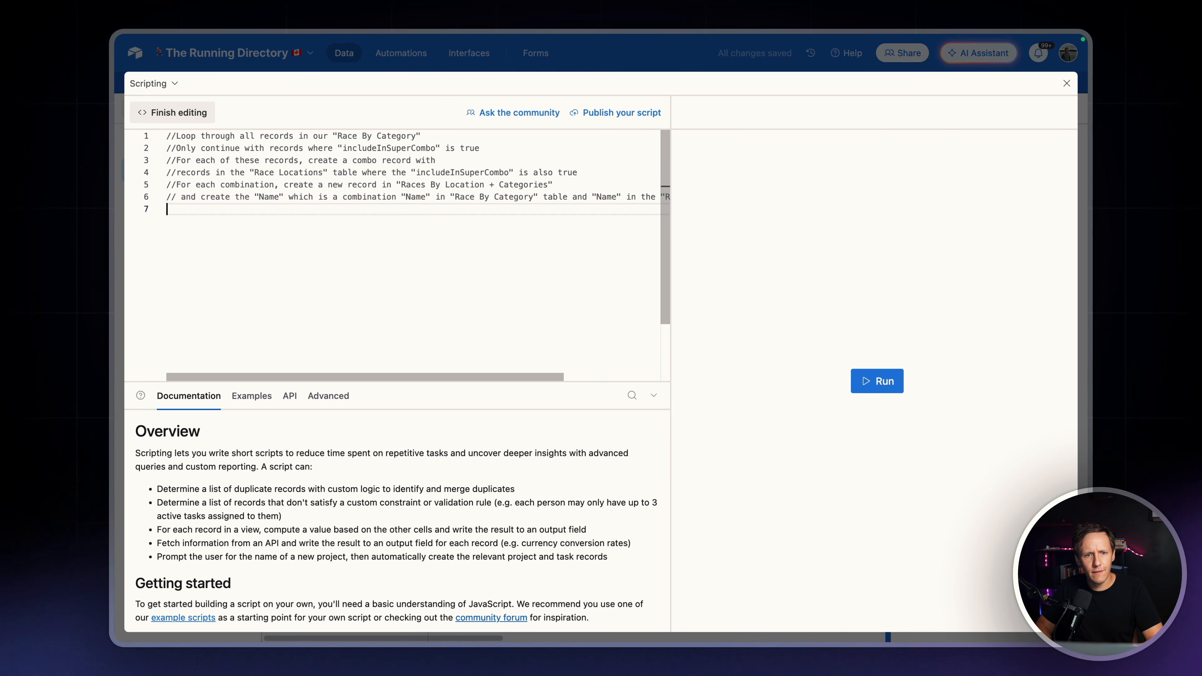
{"action": "type", "text": "// store "}
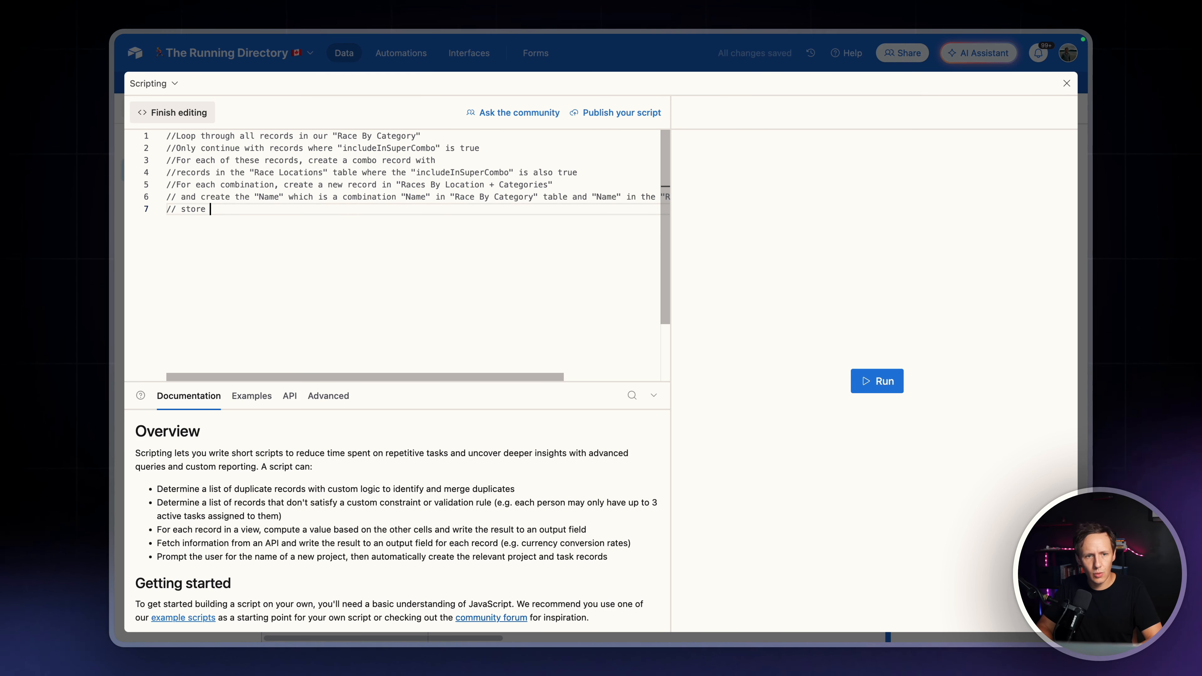
{"action": "type", "text": "the \""}
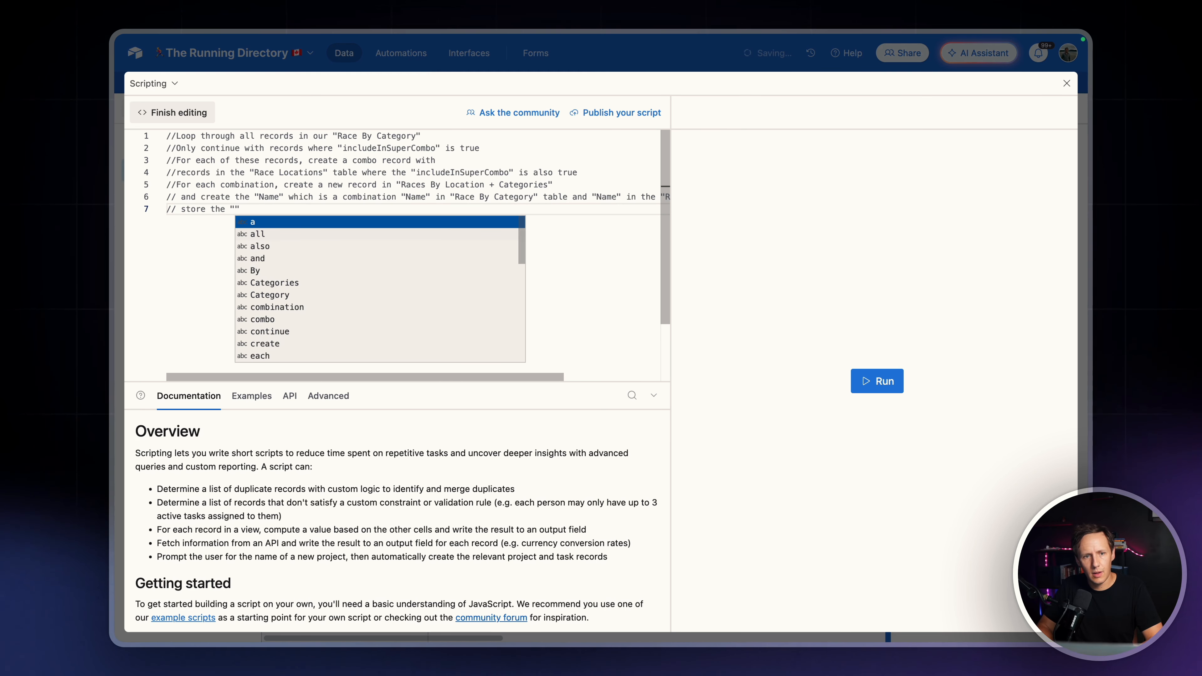
{"action": "type", "text": "re"}
{"action": "type", "text": "cord"}
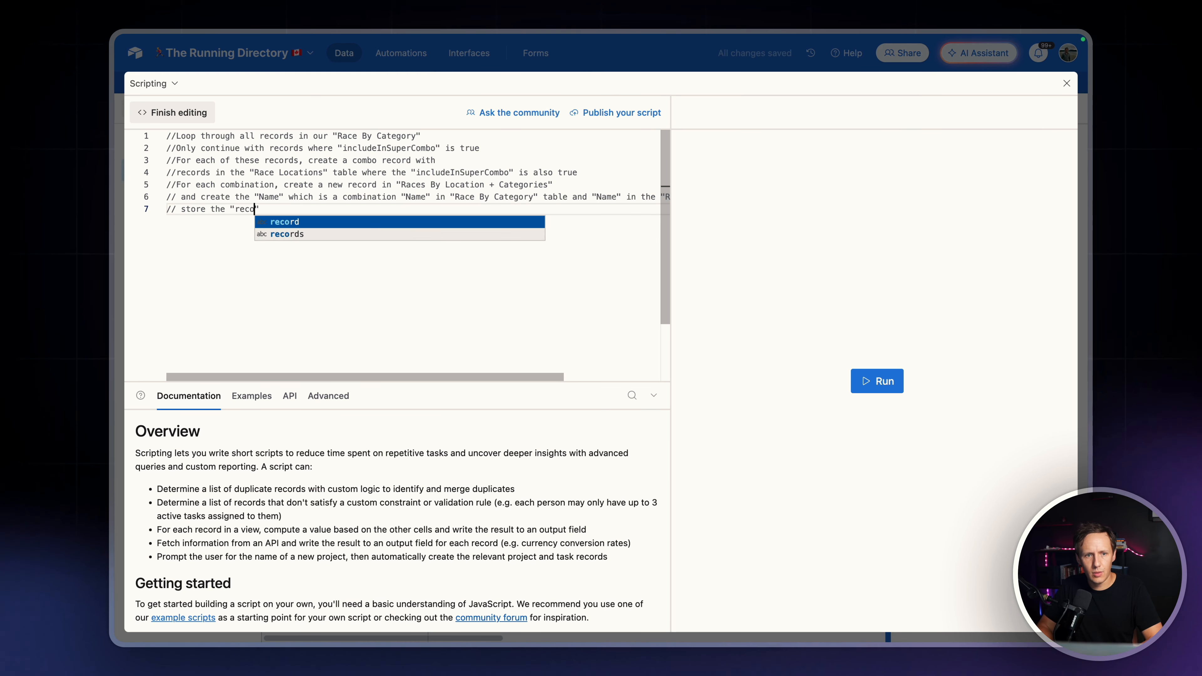
{"action": "key", "text": "BackSpace"}
{"action": "key", "text": "BackSpace"}
{"action": "key", "text": "BackSpace"}
{"action": "key", "text": "BackSpace"}
{"action": "key", "text": "BackSpace"}
{"action": "key", "text": "BackSpace"}
{"action": "key", "text": "BackSpace"}
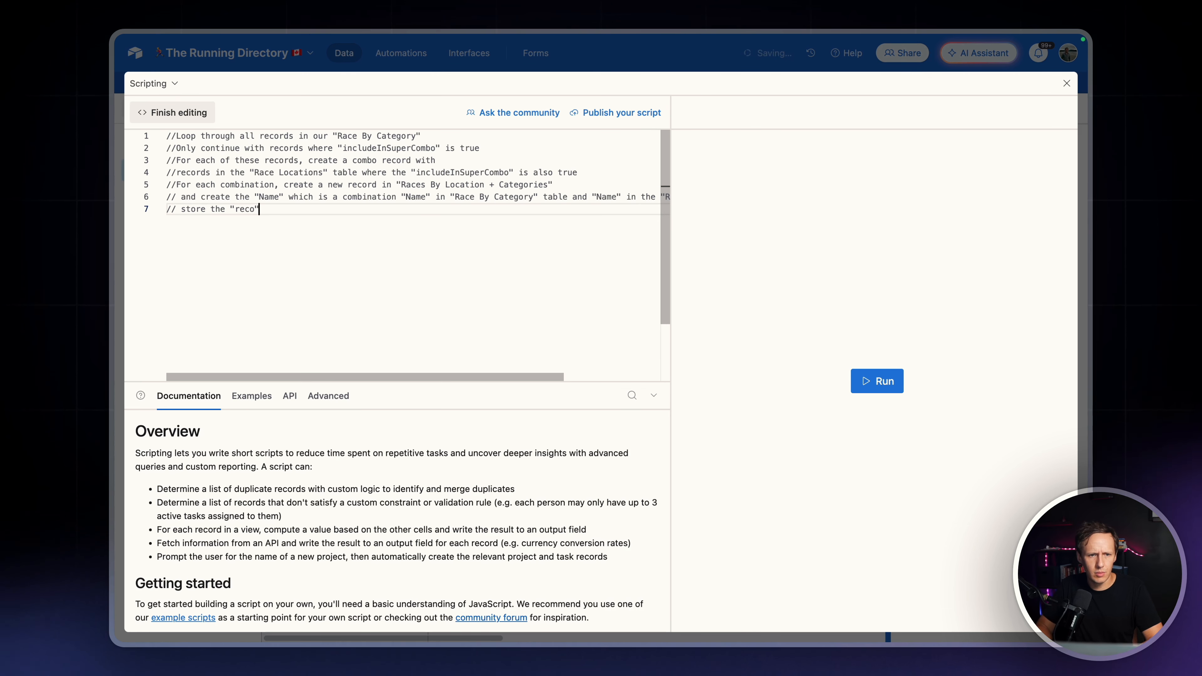
{"action": "type", "text": "Record "}
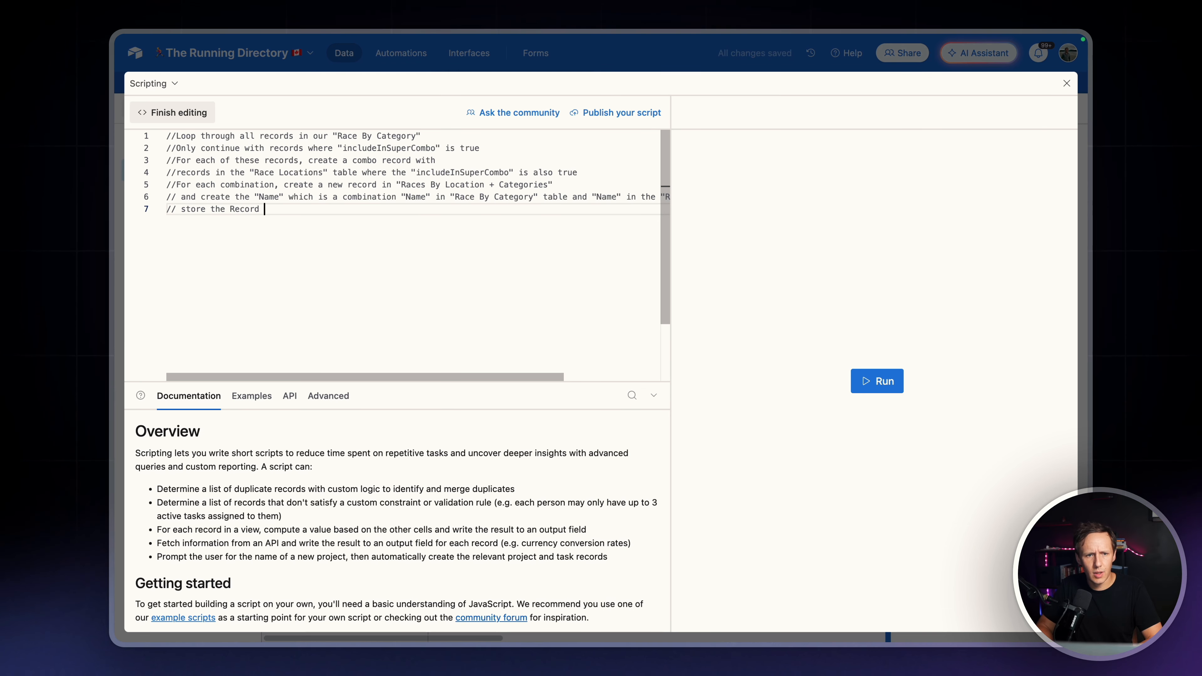
{"action": "type", "text": "ID for the "}
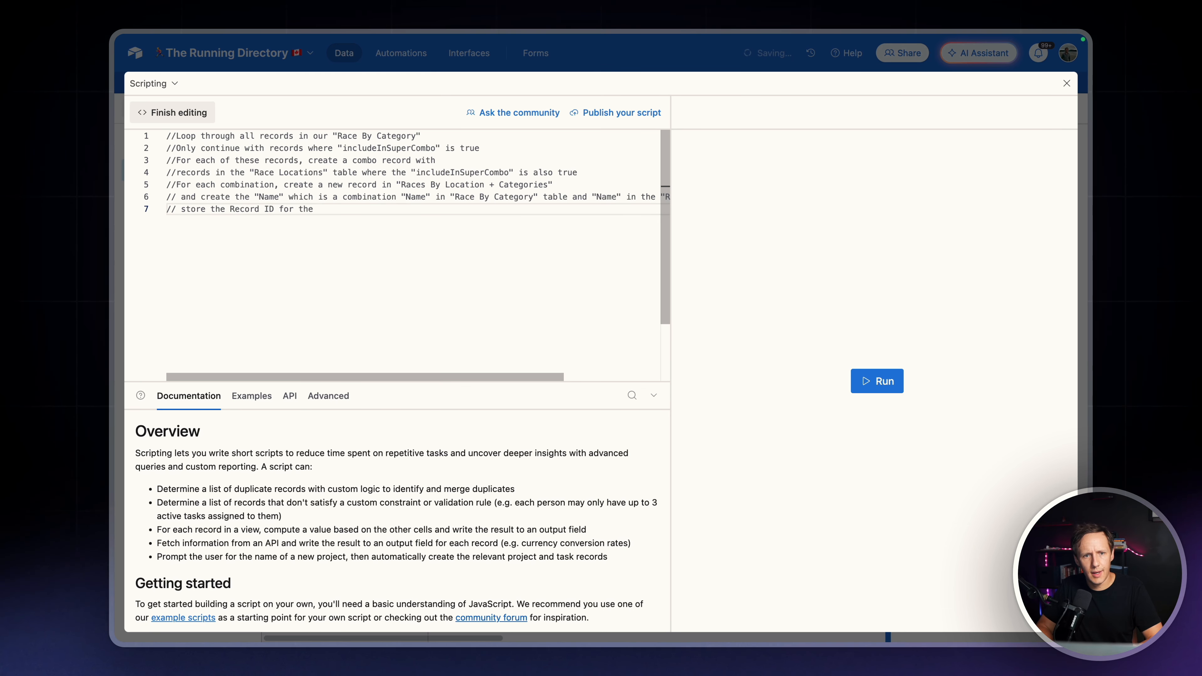
{"action": "type", "text": "reco"}
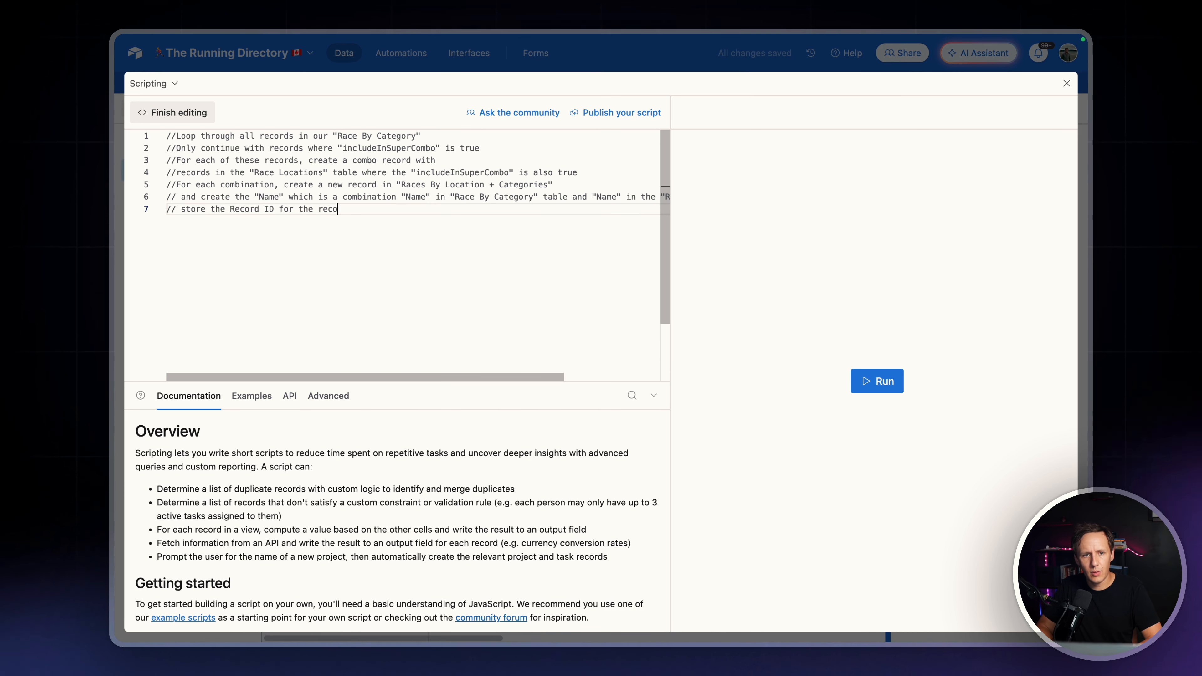
{"action": "type", "text": "rd in Race By Categ"}
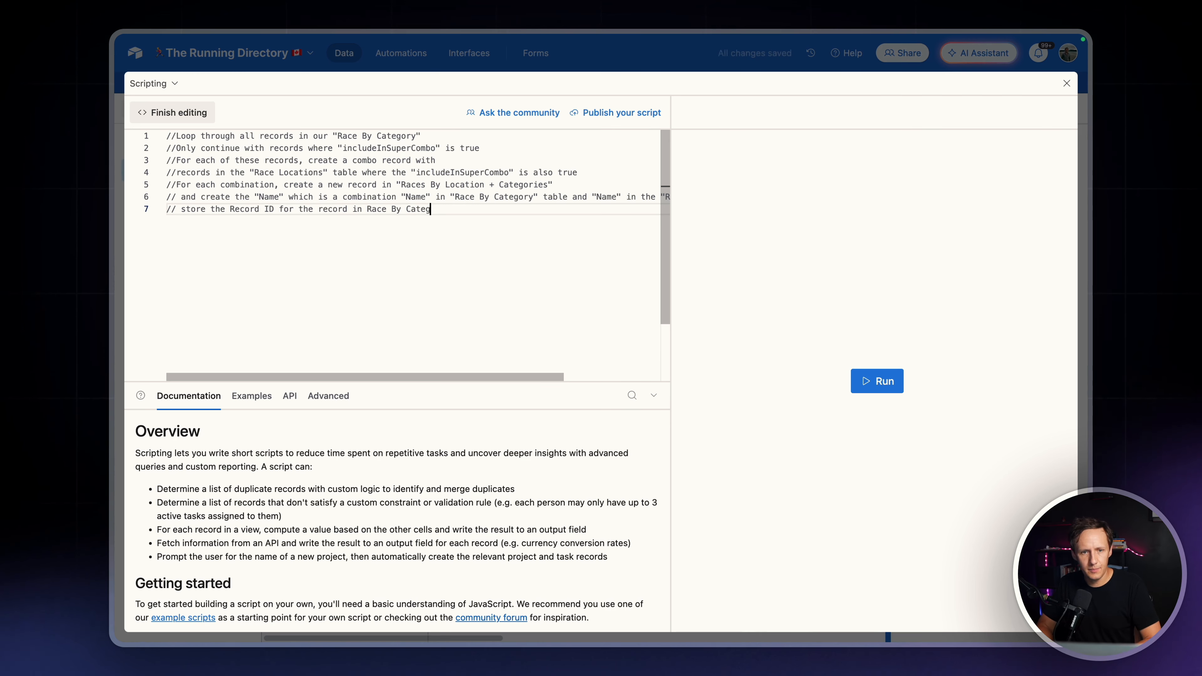
Continue the seventh comment with for the record in Race By Category in
{"action": "type", "text": "in"}
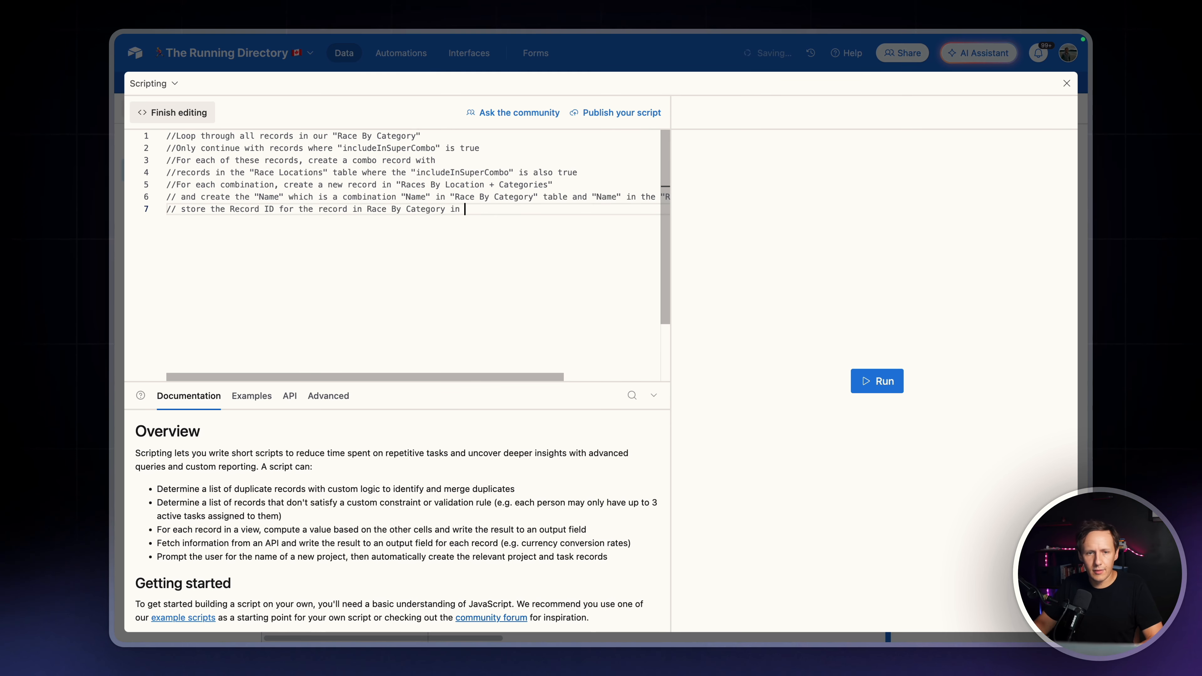
Check the category reference field's name in the Races By Location + Categories table and add "category-ref" to the seventh comment
{"action": "left_click", "coordinate": [603, 69]}
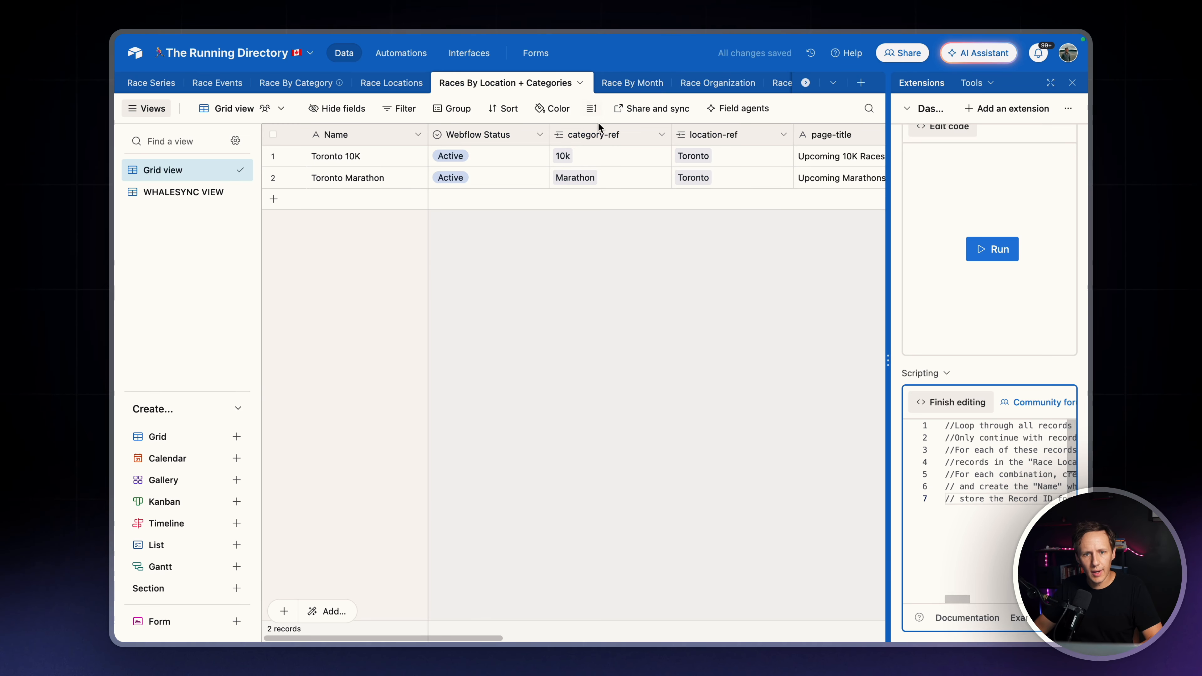
{"action": "double_click", "coordinate": [602, 135]}
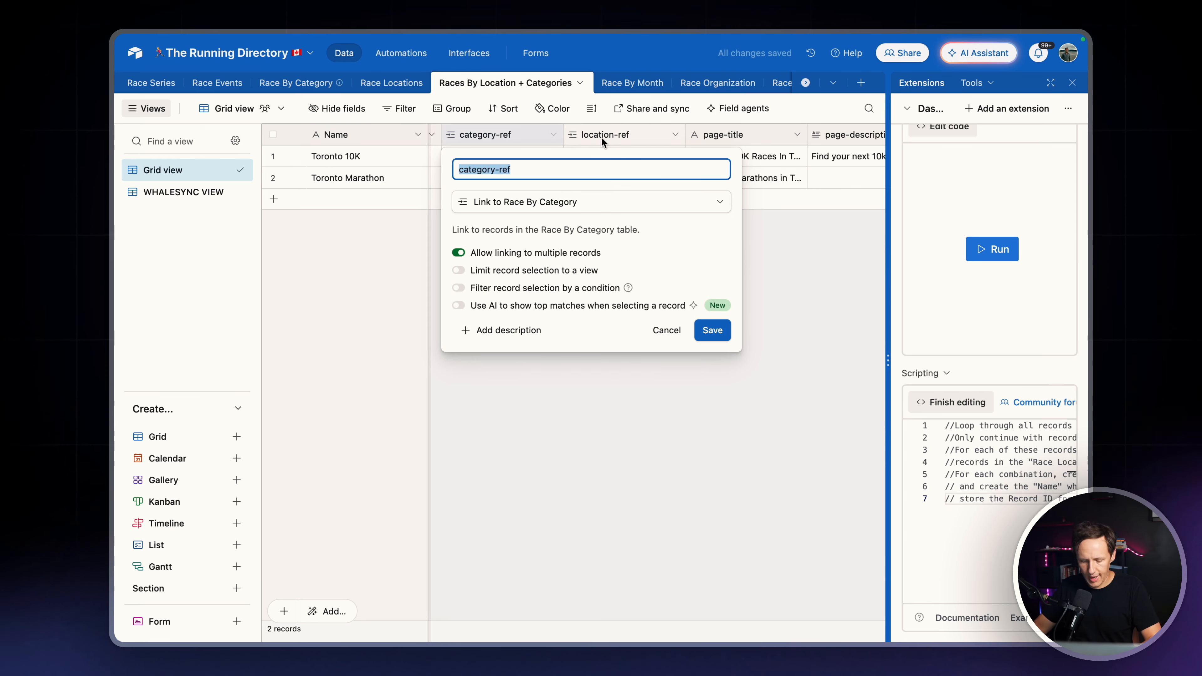
{"action": "left_click", "coordinate": [962, 404]}
{"action": "left_click", "coordinate": [962, 404]}
{"action": "left_click", "coordinate": [1056, 372]}
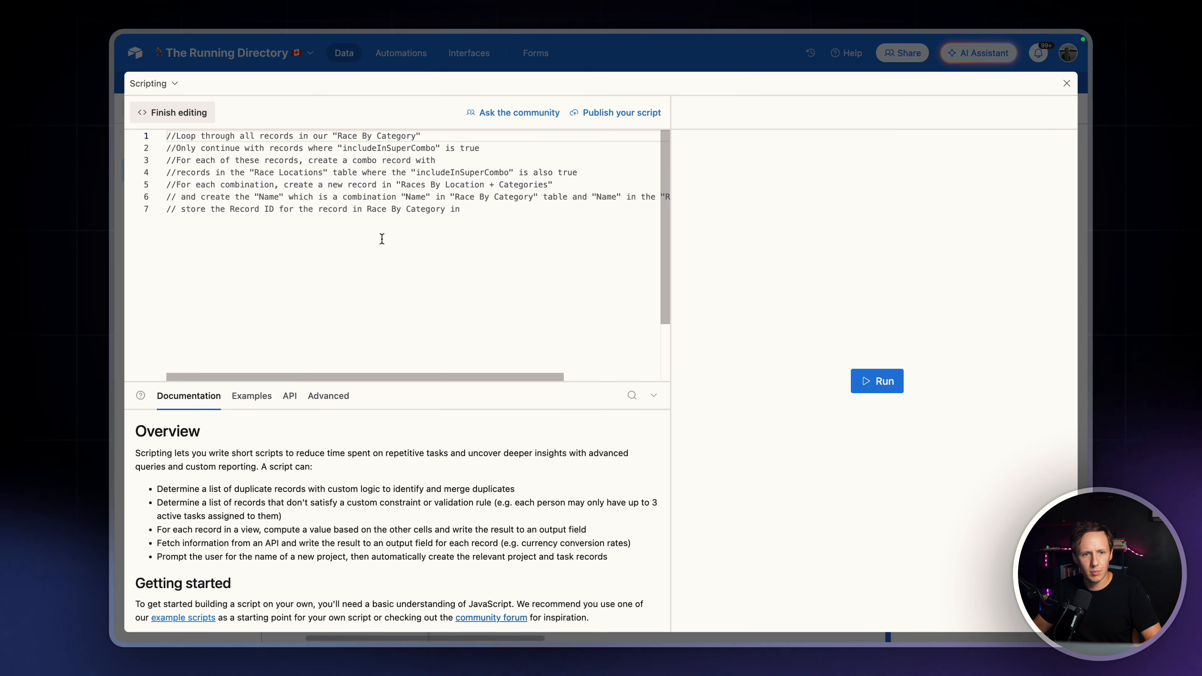
{"action": "left_click", "coordinate": [446, 217]}
{"action": "type", "text": "\"category-ref"}
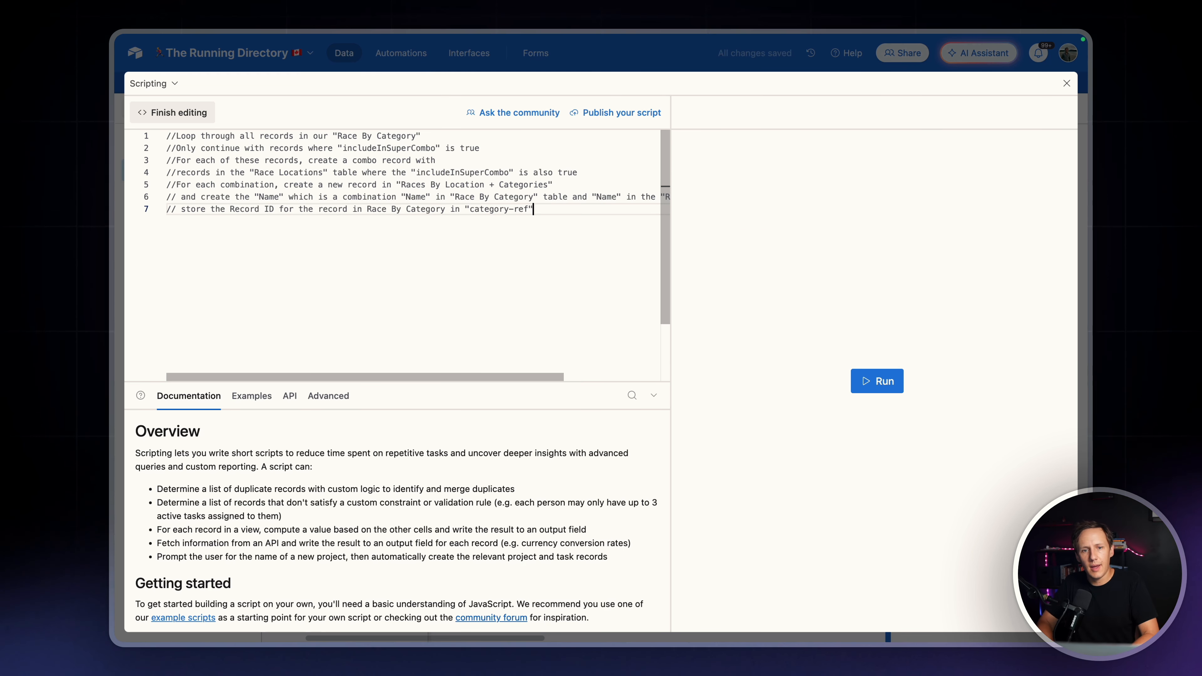
{"action": "type", "text": " and "}
{"action": "type", "text": "\"R"}
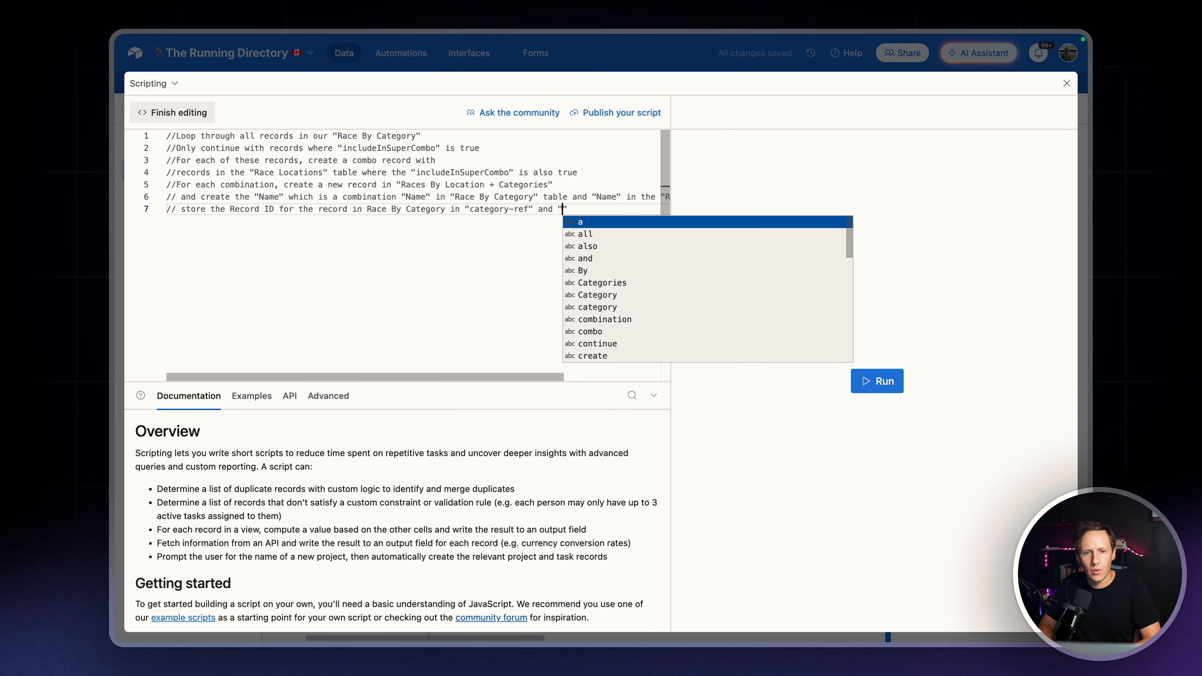
Extend the seventh comment with and the record id for the
{"action": "key", "text": "BackSpace"}
{"action": "key", "text": "BackSpace"}
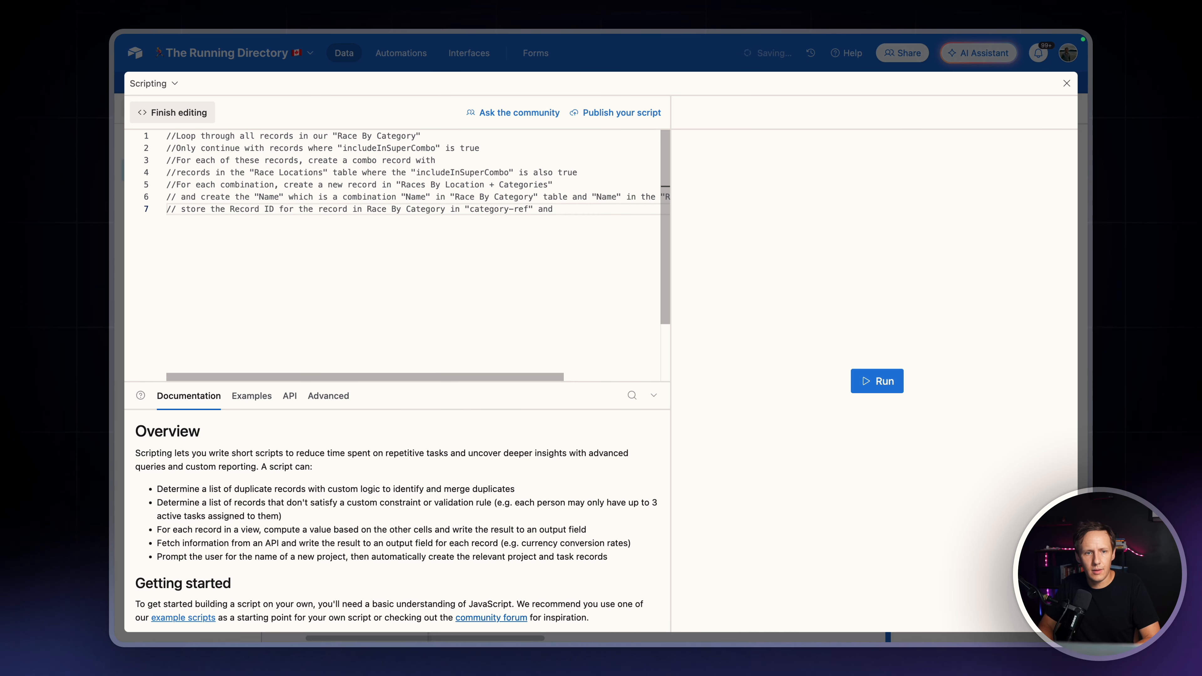
{"action": "type", "text": "tje"}
{"action": "key", "text": "BackSpace"}
{"action": "key", "text": "BackSpace"}
{"action": "type", "text": "he record id"}
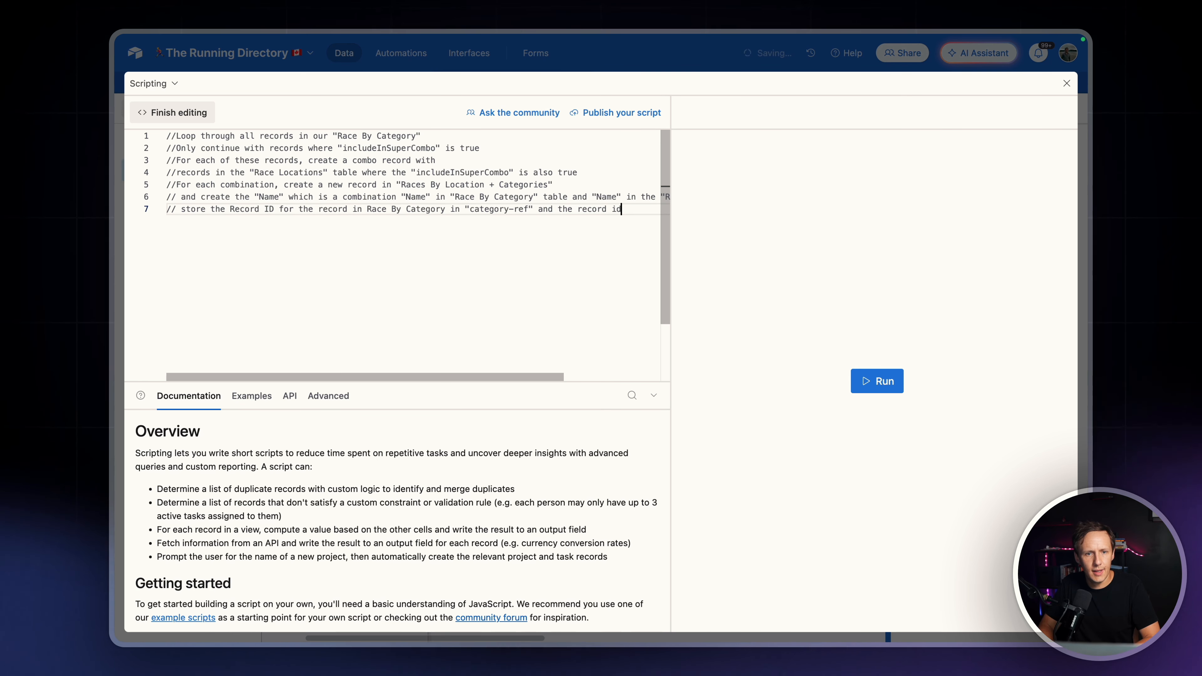
{"action": "type", "text": " for the "}
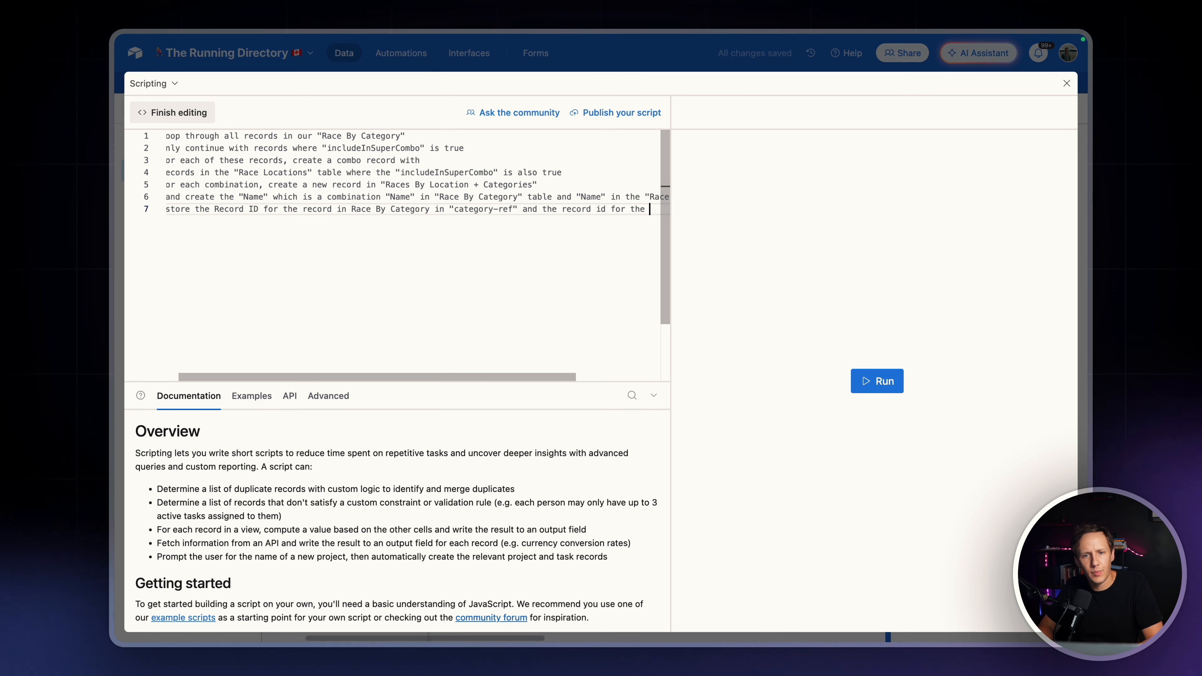
{"action": "type", "text": "\""}
Finish the seventh comment with Race Location in "location-ref"
{"action": "key", "text": "BackSpace"}
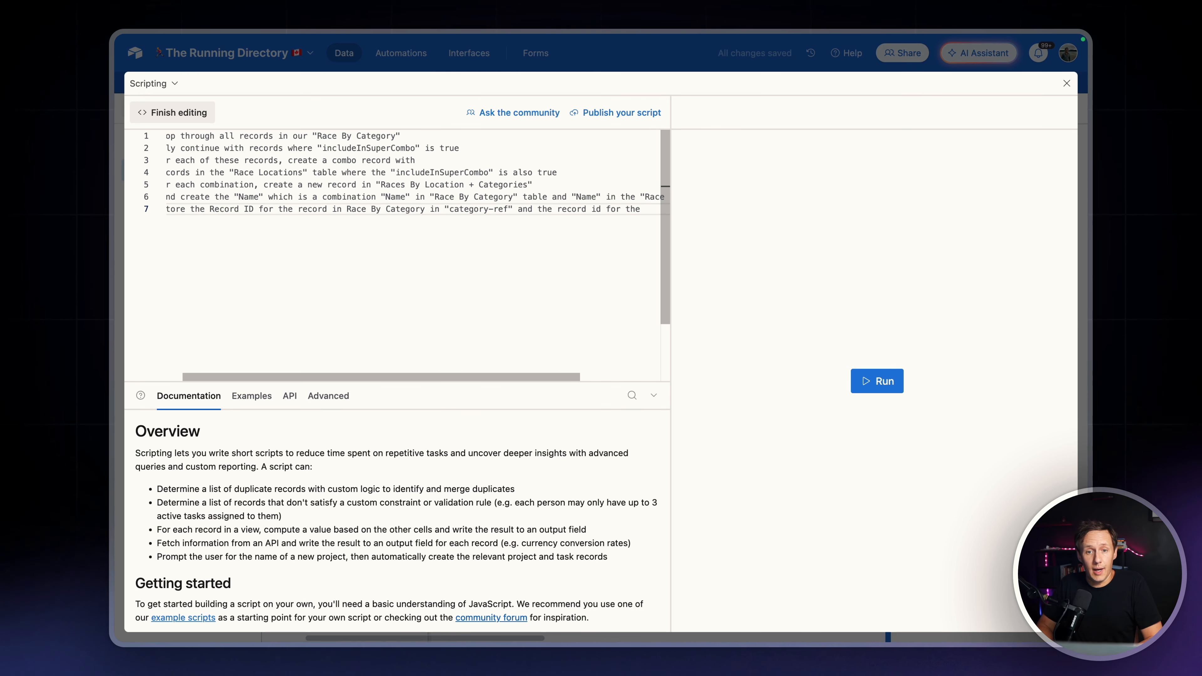
{"action": "type", "text": "Race Locati"}
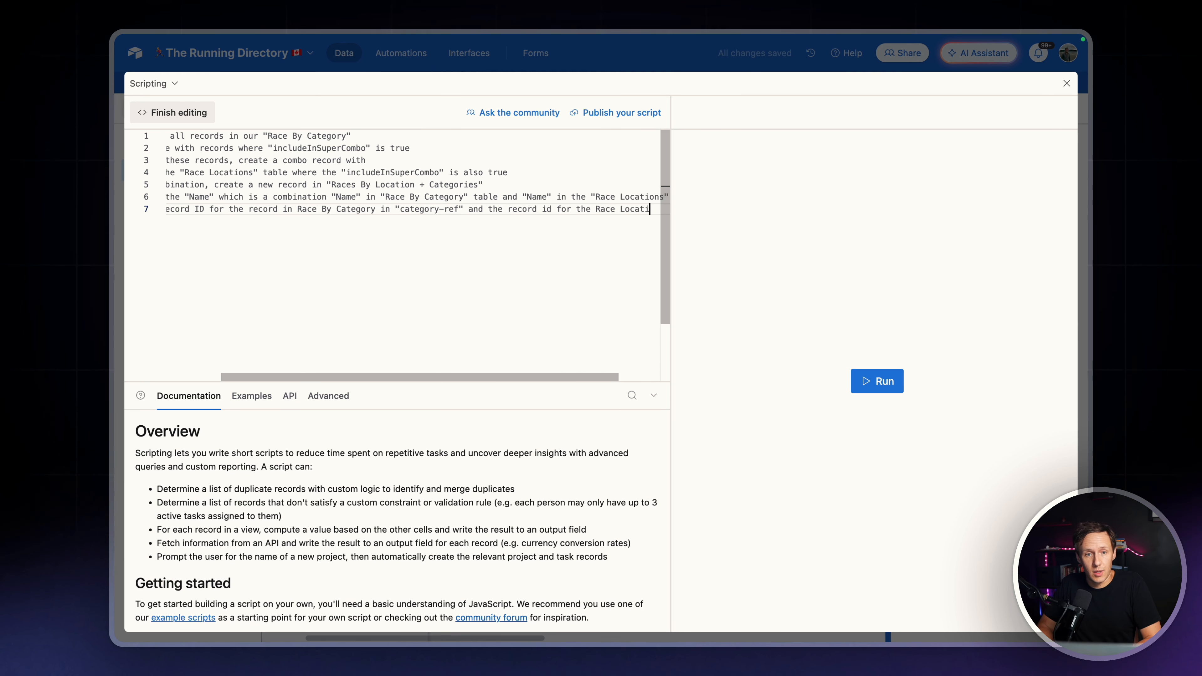
{"action": "type", "text": "on in "}
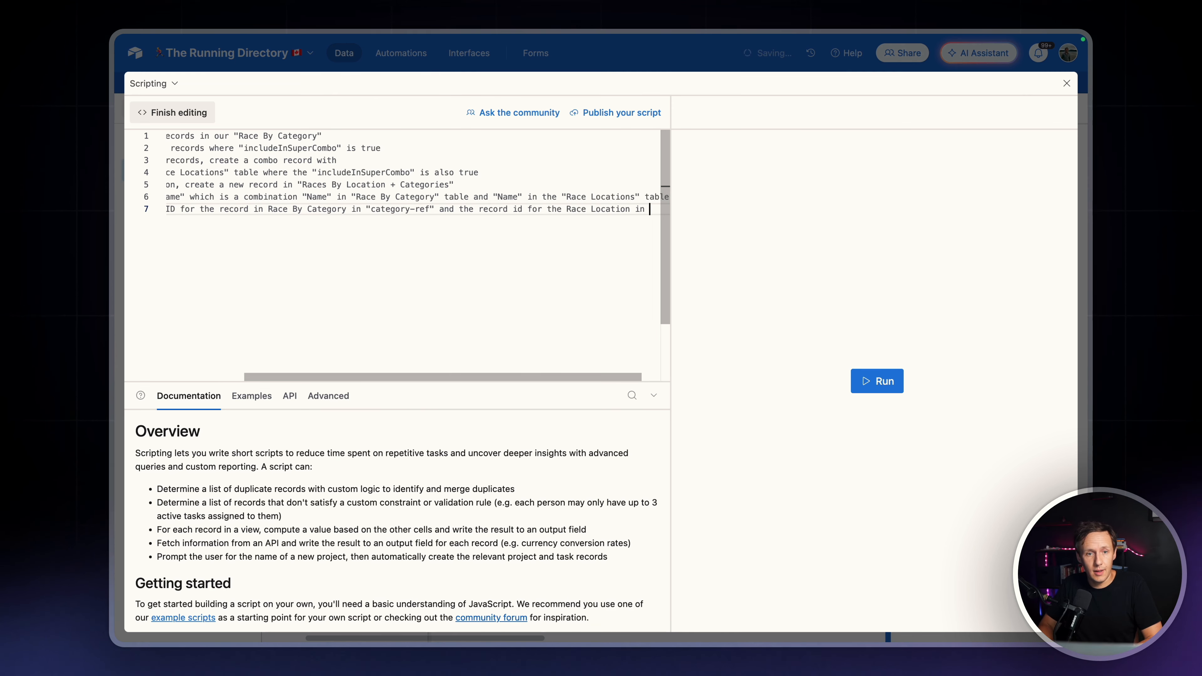
{"action": "type", "text": "\"locat"}
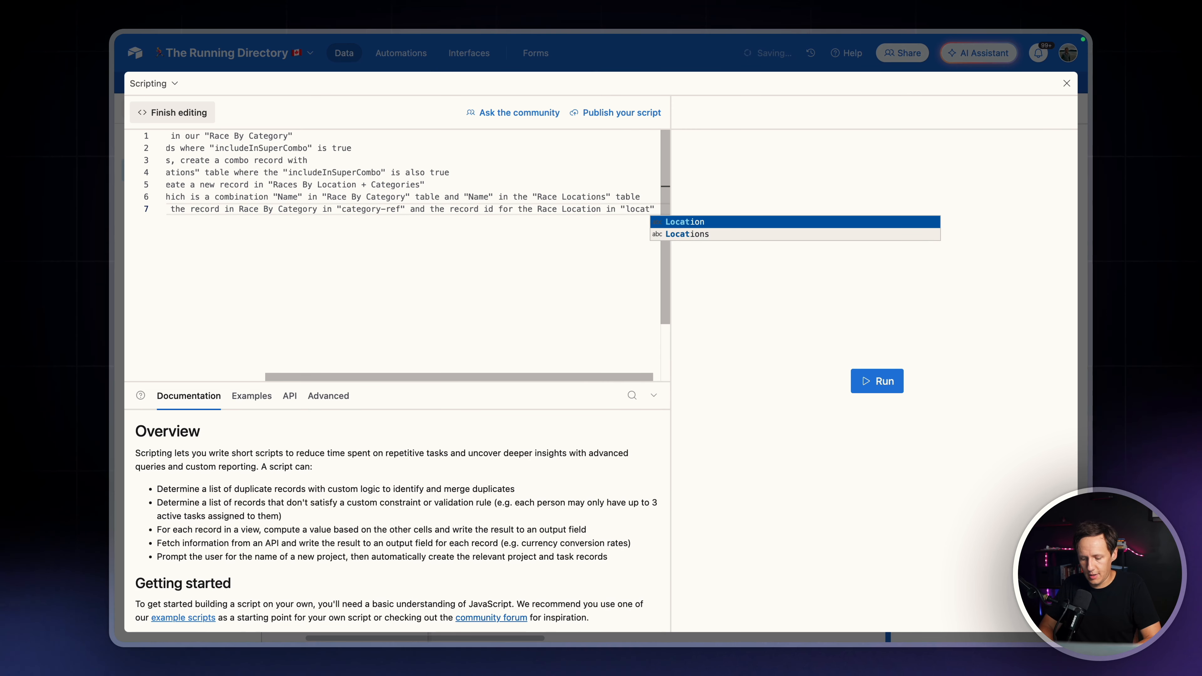
{"action": "type", "text": "ion-ref"}
Copy all seven comment lines from the script and submit them as a prompt in a new ChatGPT chat
{"action": "scroll", "coordinate": [362, 205], "scroll_direction": "left", "scroll_amount": 4}
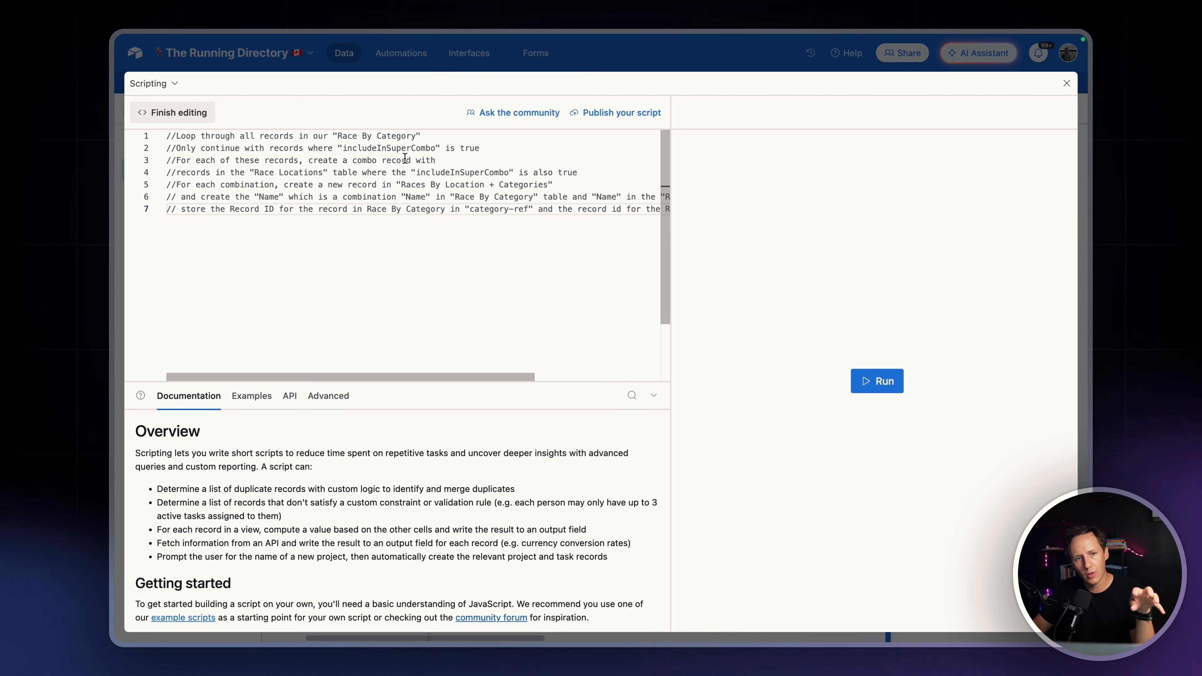
{"action": "left_click", "coordinate": [370, 174]}
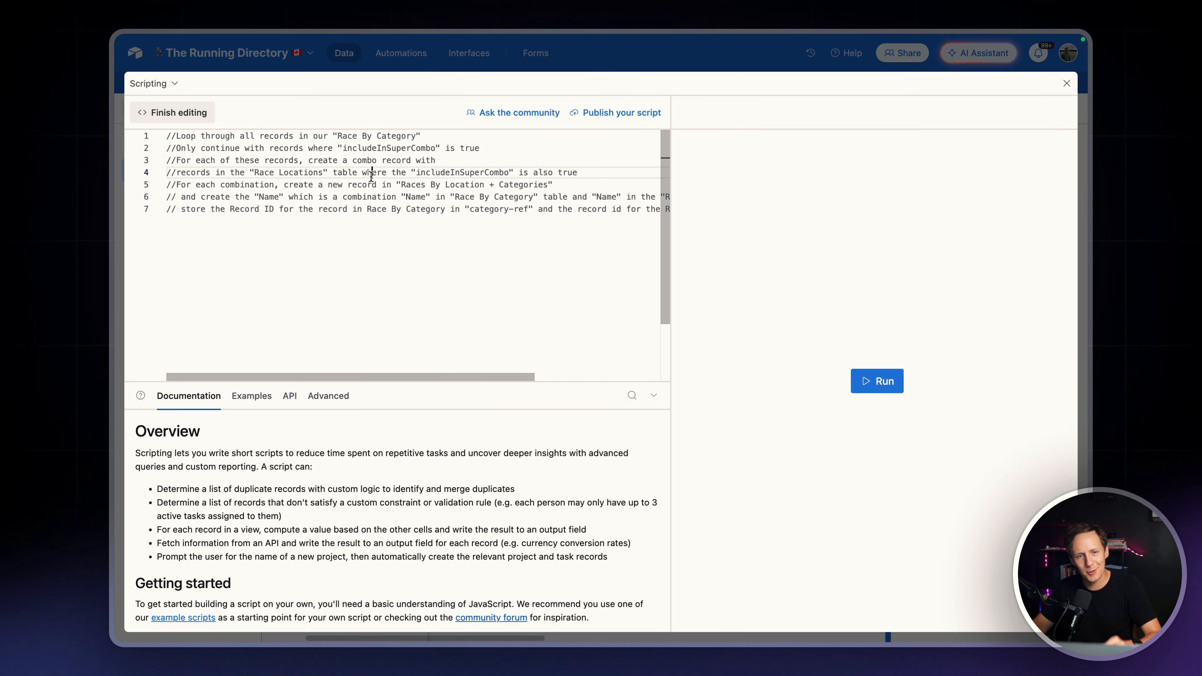
{"action": "key", "text": "super+a"}
{"action": "key", "text": "super+c"}
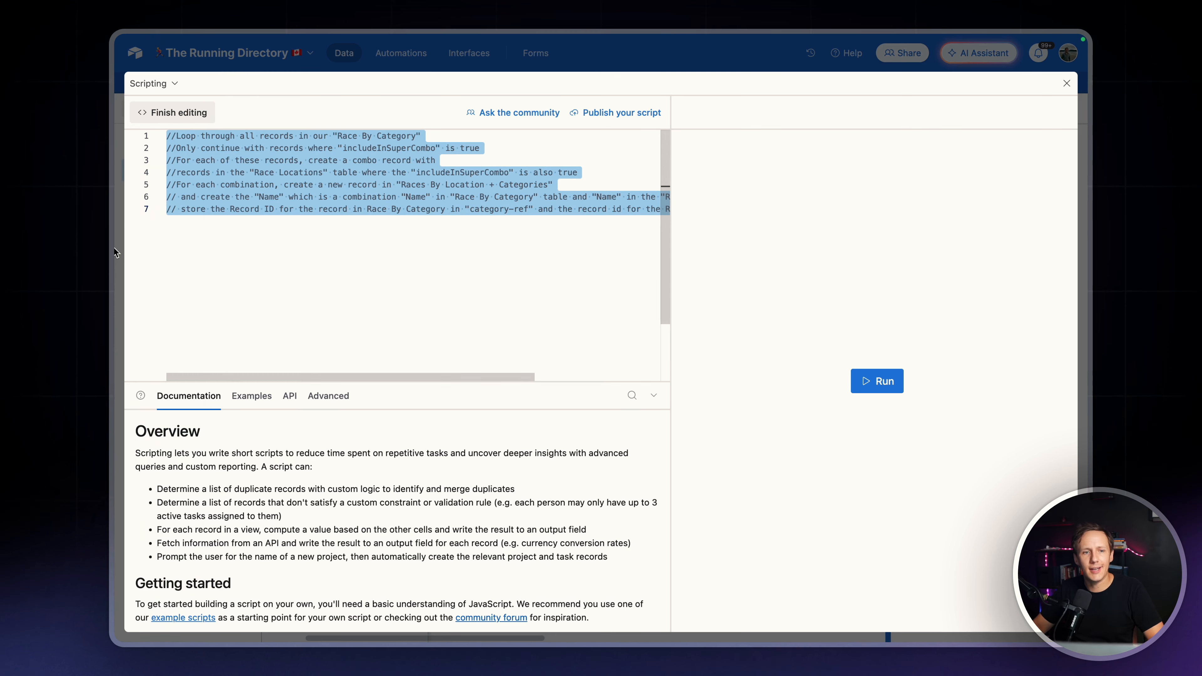
{"action": "mouse_move", "coordinate": [113, 246]}
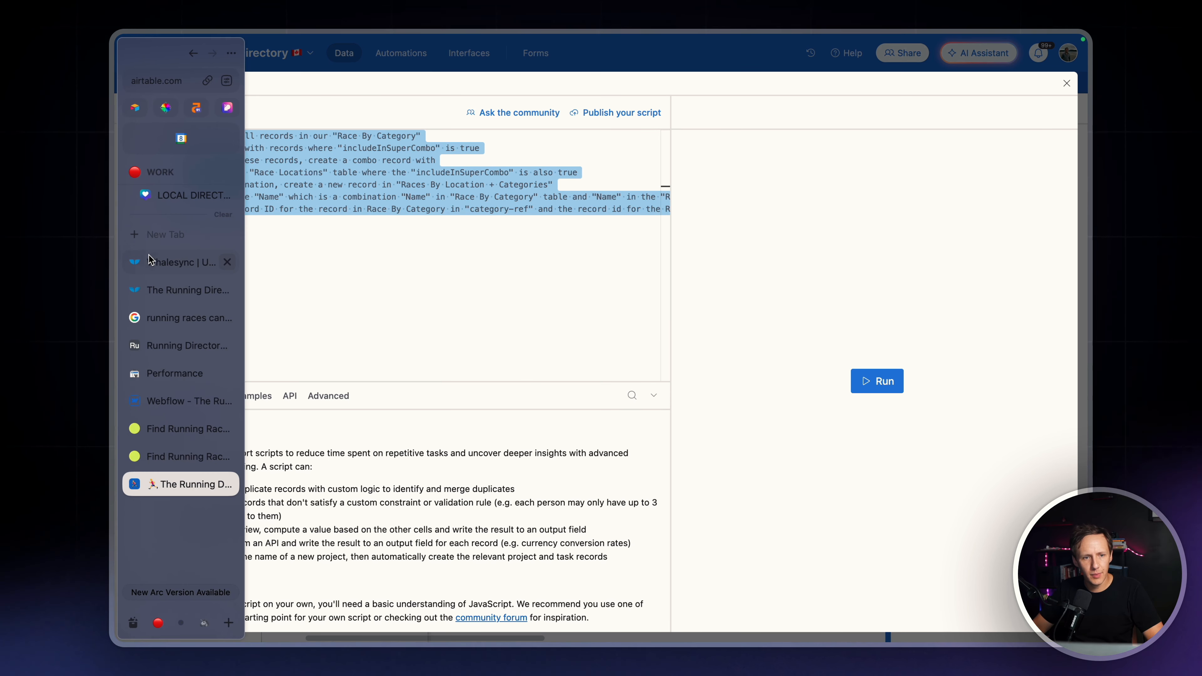
{"action": "scroll", "coordinate": [163, 247], "scroll_direction": "up", "scroll_amount": 1}
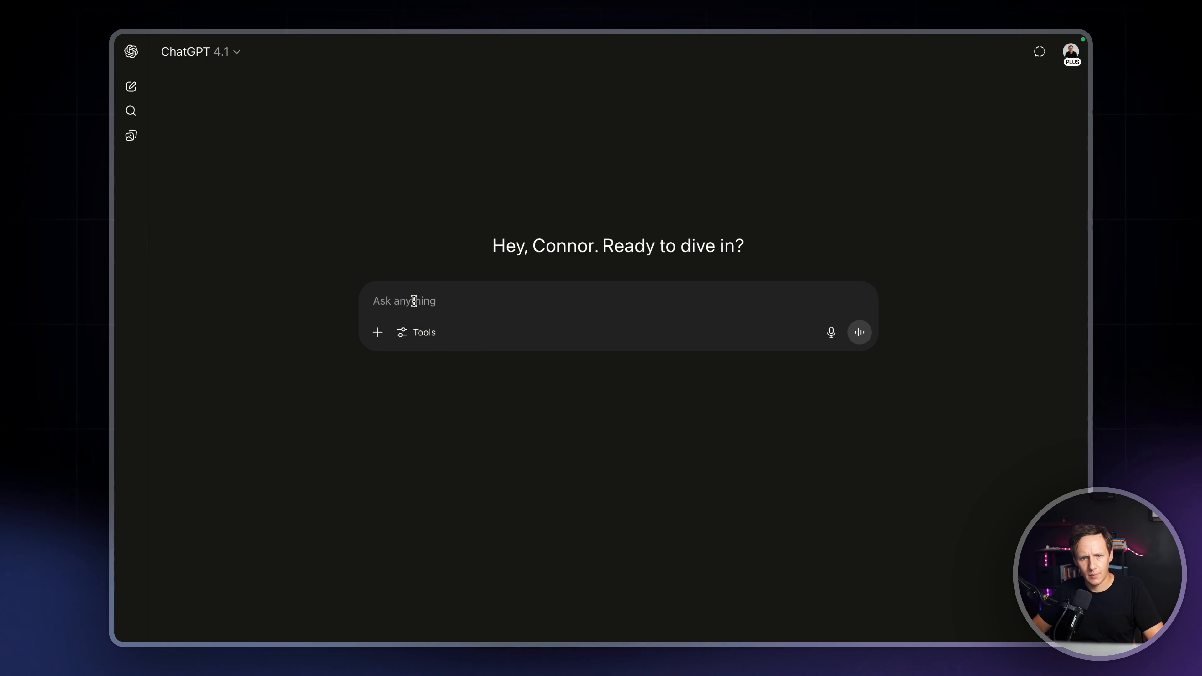
{"action": "key", "text": "super+v"}
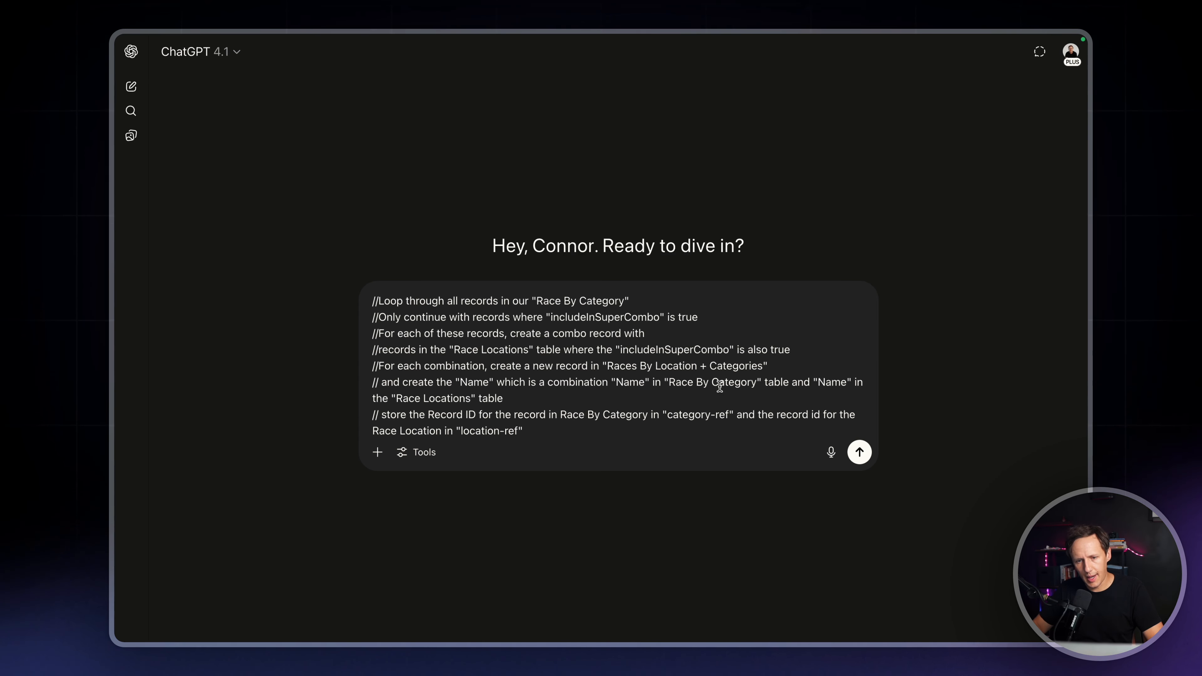
{"action": "left_click", "coordinate": [860, 453]}
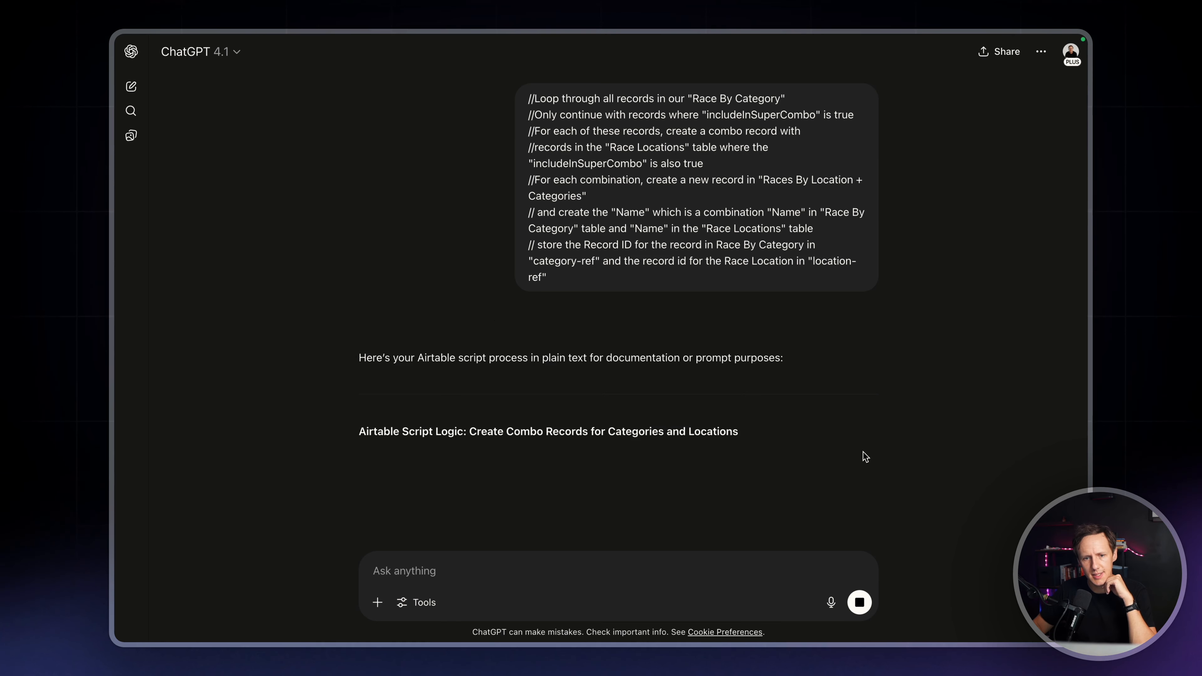
Ask ChatGPT in the same chat to "write the airtable script"
{"action": "scroll", "coordinate": [684, 357], "scroll_direction": "down", "scroll_amount": 2}
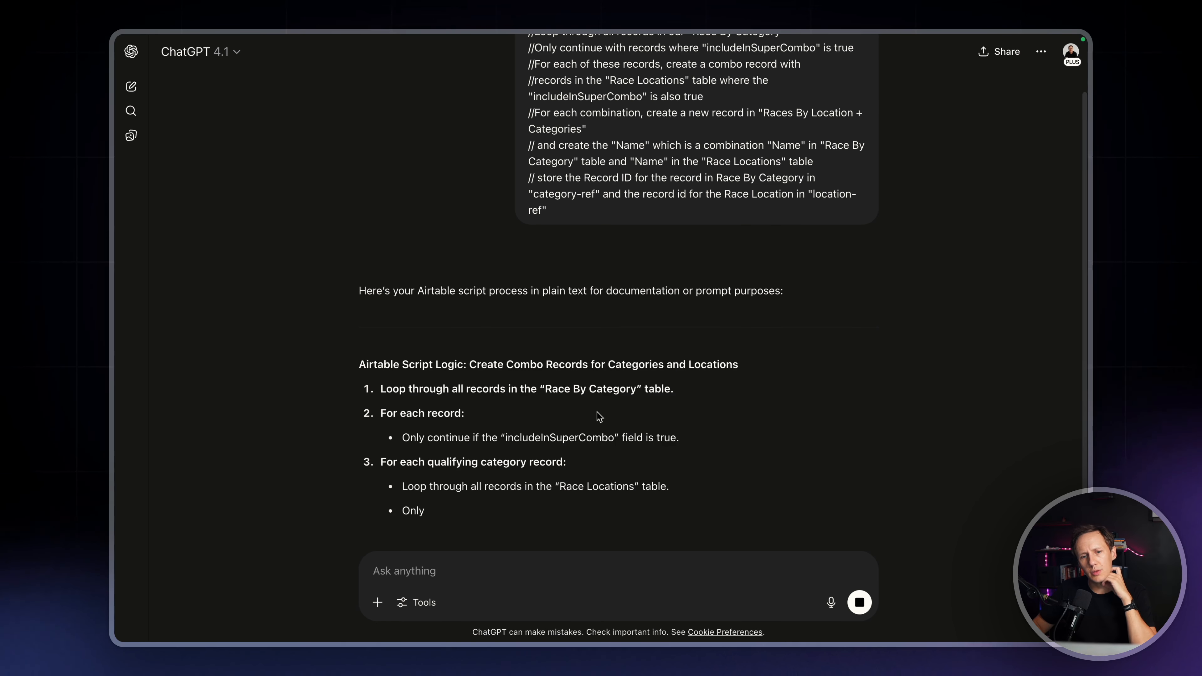
{"action": "scroll", "coordinate": [670, 393], "scroll_direction": "down", "scroll_amount": 1}
{"action": "scroll", "coordinate": [671, 393], "scroll_direction": "down", "scroll_amount": 1}
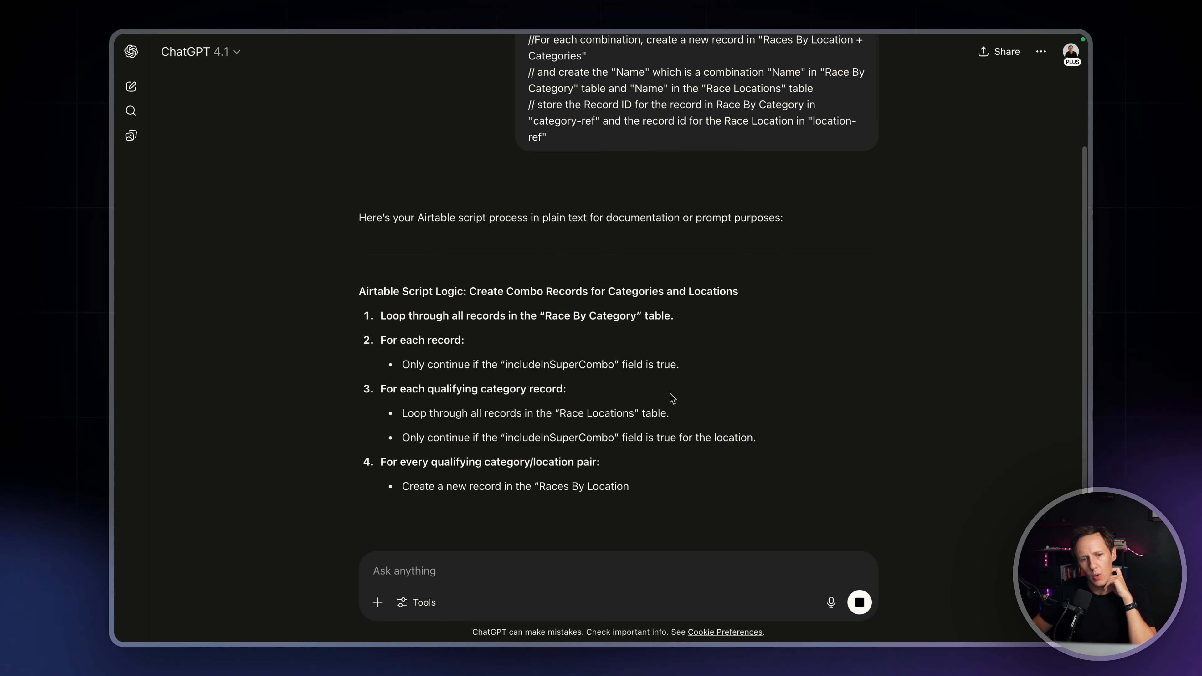
{"action": "scroll", "coordinate": [586, 381], "scroll_direction": "down", "scroll_amount": 2}
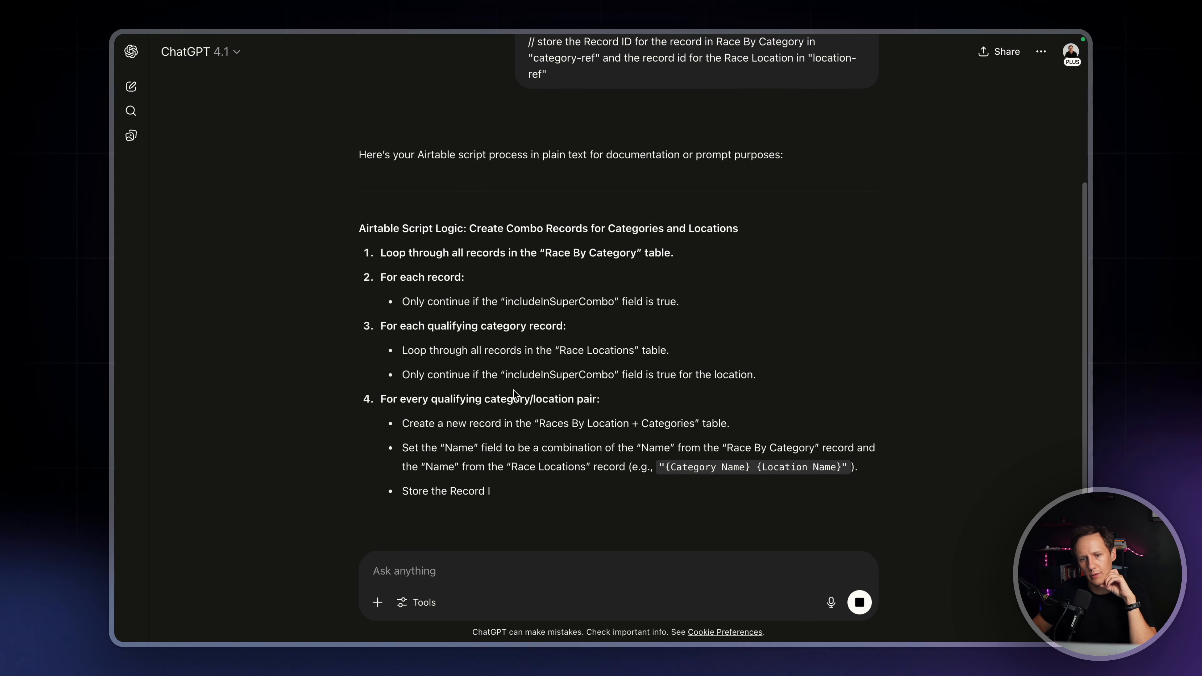
{"action": "scroll", "coordinate": [513, 390], "scroll_direction": "down", "scroll_amount": 5}
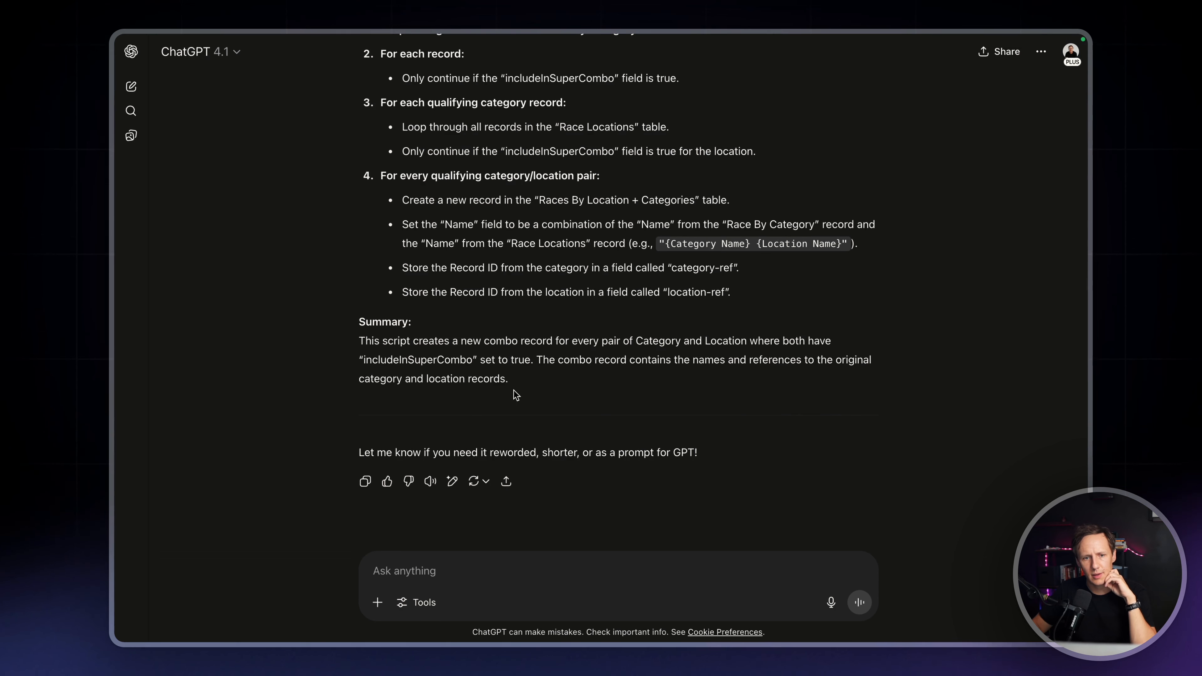
{"action": "type", "text": "write the airtable"}
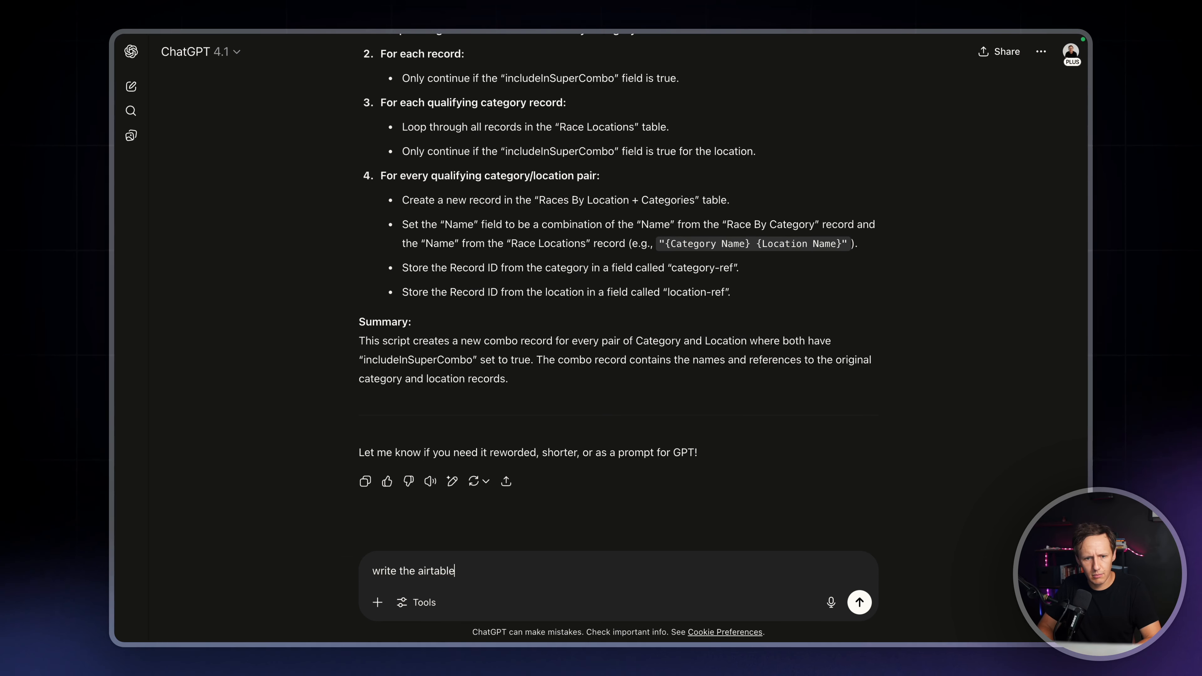
{"action": "key", "text": "BackSpace"}
{"action": "key", "text": "BackSpace"}
{"action": "type", "text": "airt"}
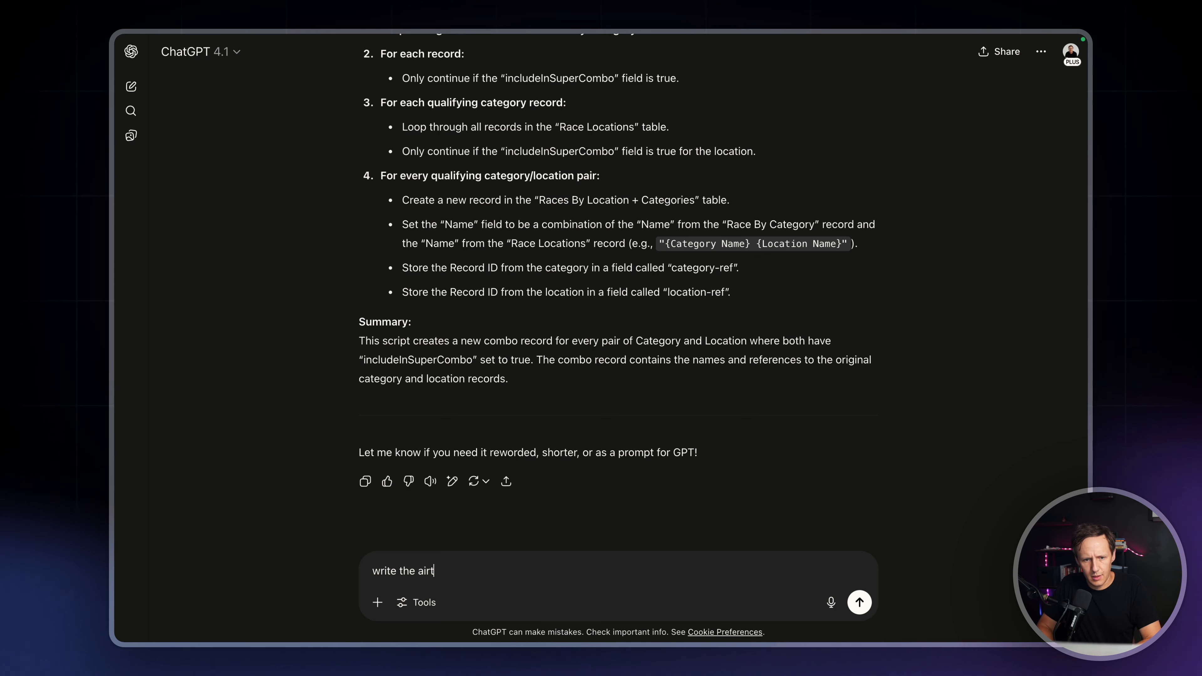
{"action": "type", "text": "able script"}
{"action": "key", "text": "Return"}
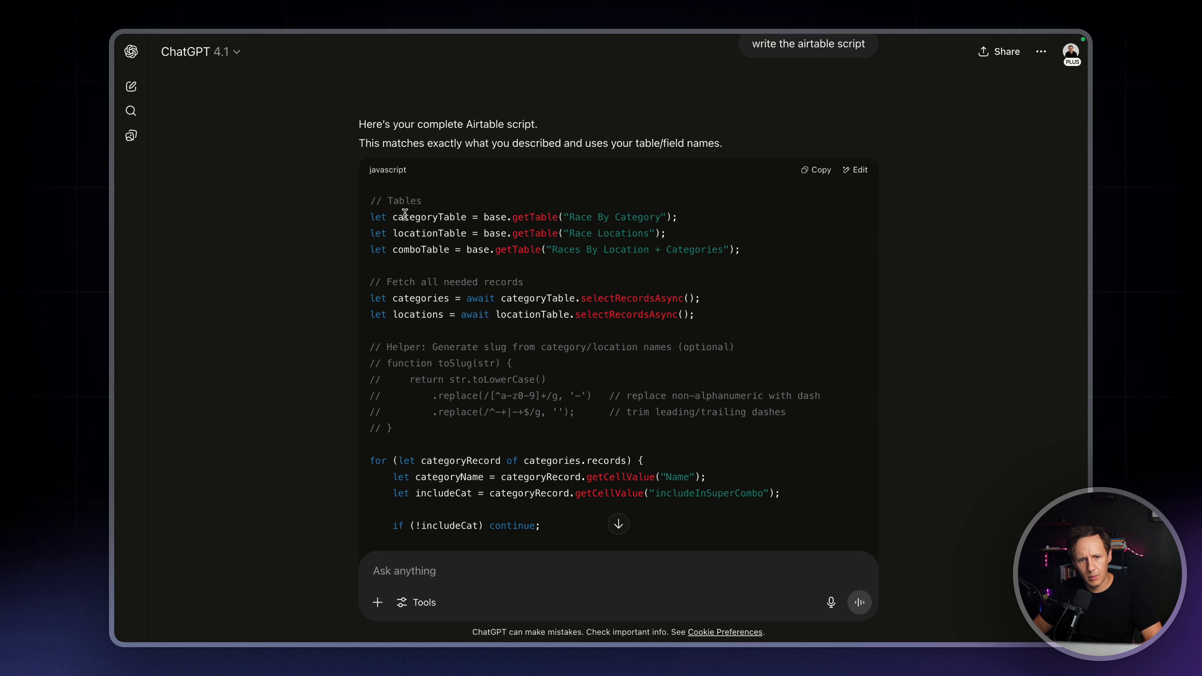
Copy the generated JavaScript and switch to The Running Directory base in Airtable to replace all the comments in the Scripting extension with it
{"action": "scroll", "coordinate": [405, 214], "scroll_direction": "down", "scroll_amount": 5}
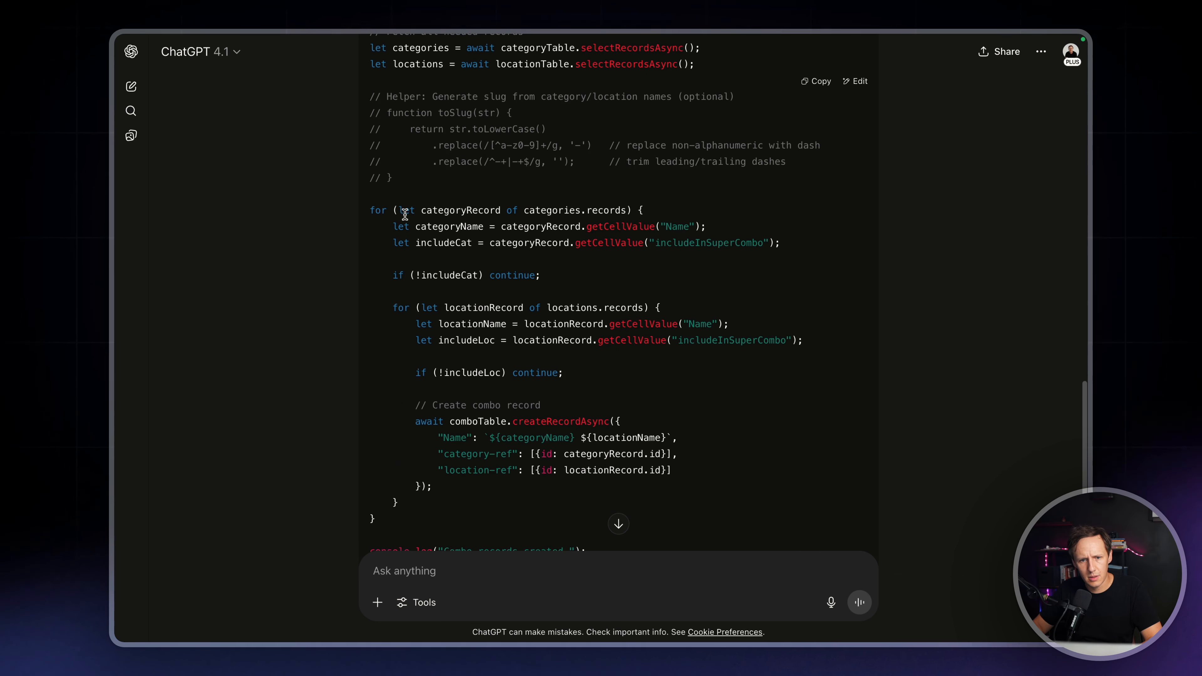
{"action": "scroll", "coordinate": [405, 214], "scroll_direction": "down", "scroll_amount": 3}
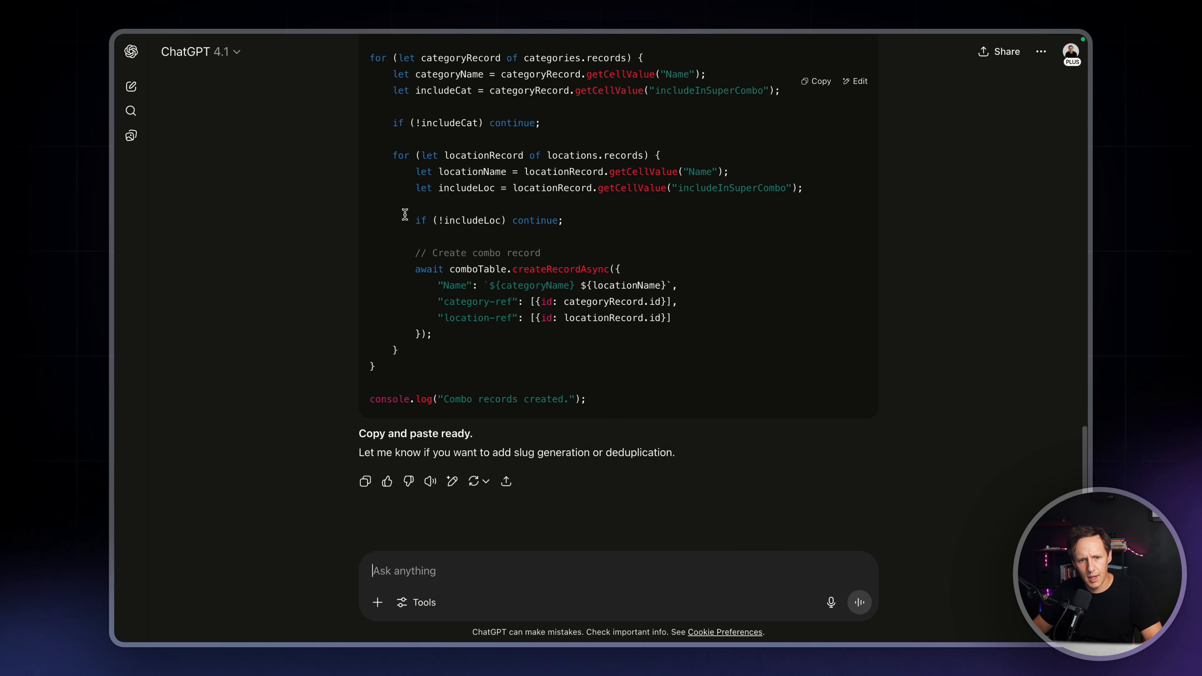
{"action": "left_click", "coordinate": [822, 83]}
{"action": "mouse_move", "coordinate": [122, 284]}
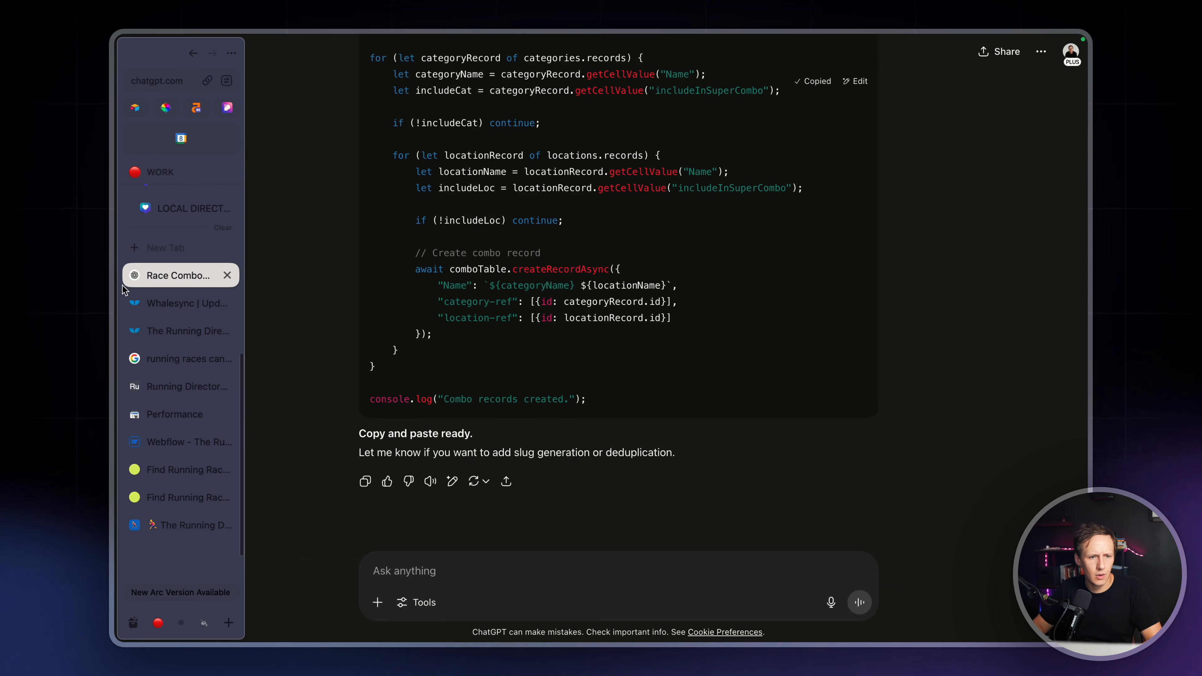
{"action": "left_click", "coordinate": [161, 390]}
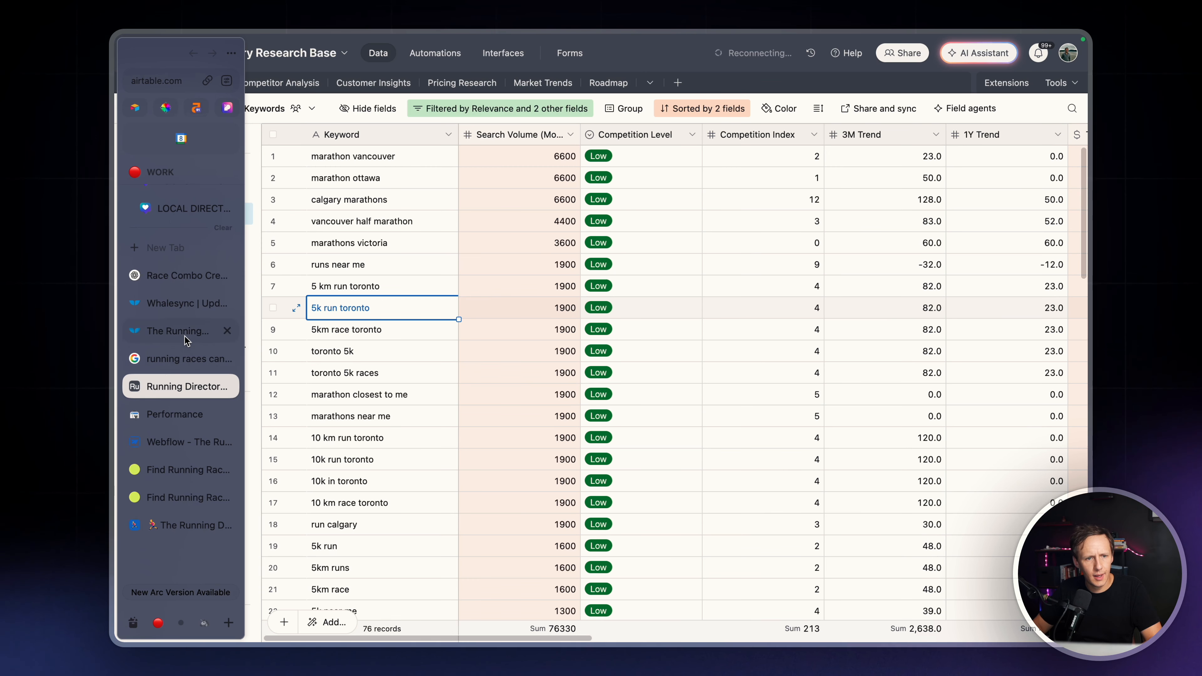
{"action": "left_click", "coordinate": [183, 279]}
{"action": "left_click", "coordinate": [178, 525]}
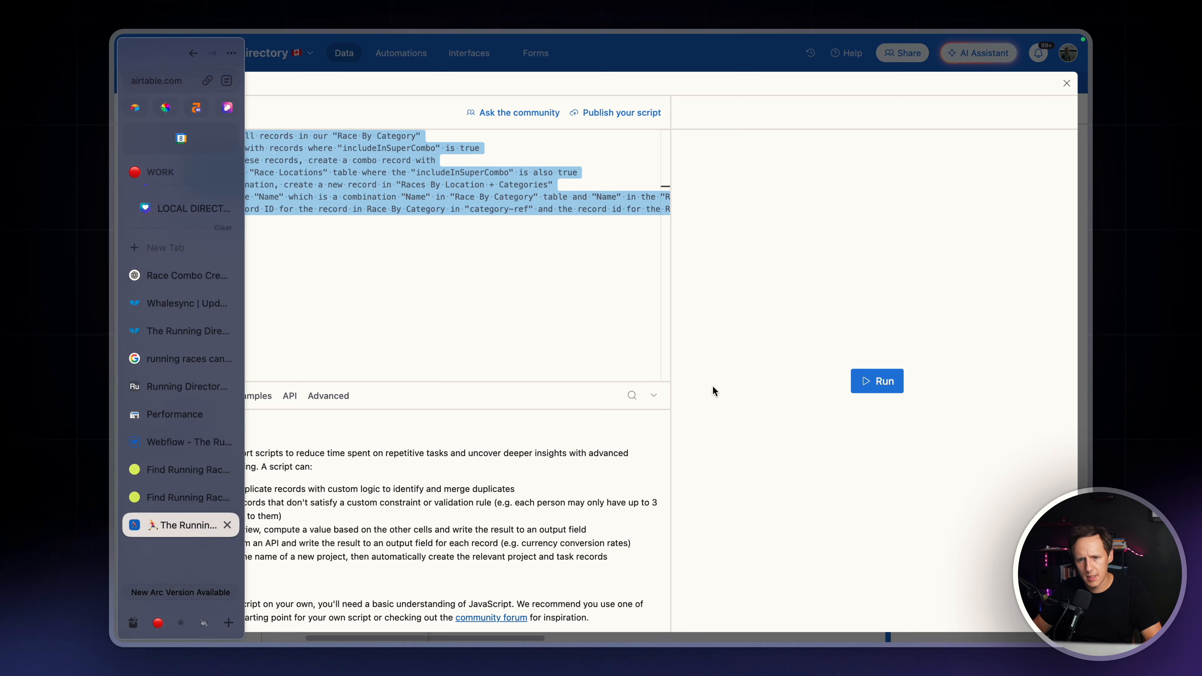
{"action": "left_click", "coordinate": [321, 175]}
{"action": "key", "text": "ctrl+a"}
{"action": "key", "text": "ctrl+v"}
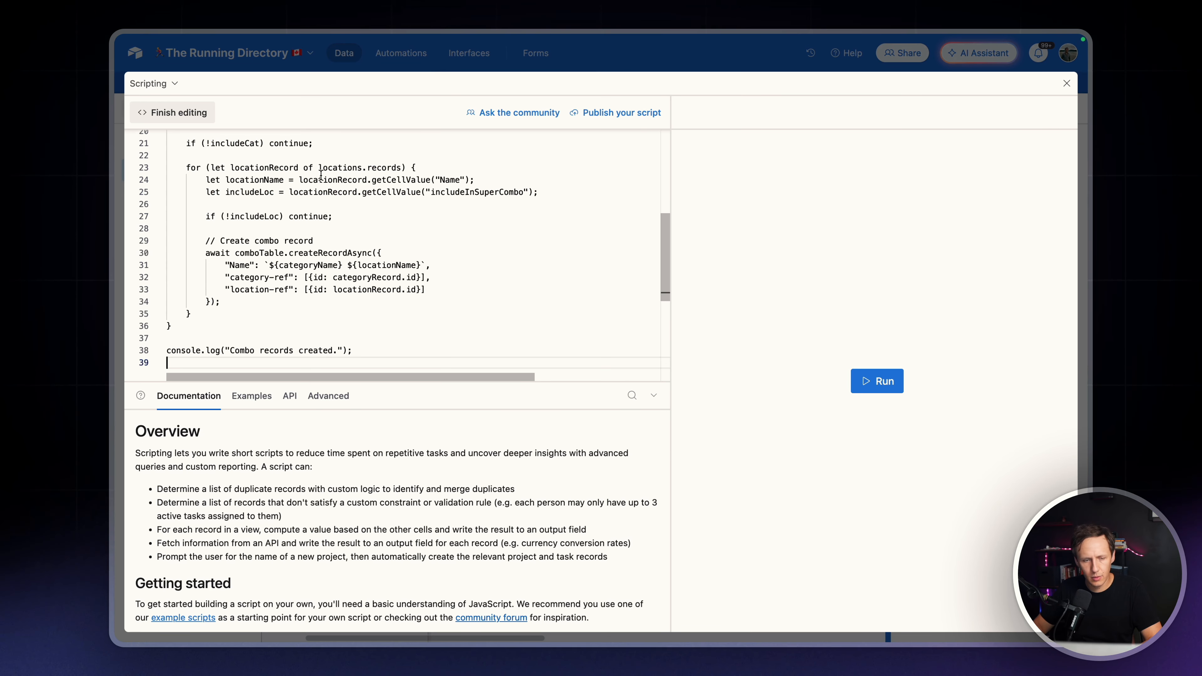
{"action": "scroll", "coordinate": [321, 218], "scroll_direction": "up", "scroll_amount": 10}
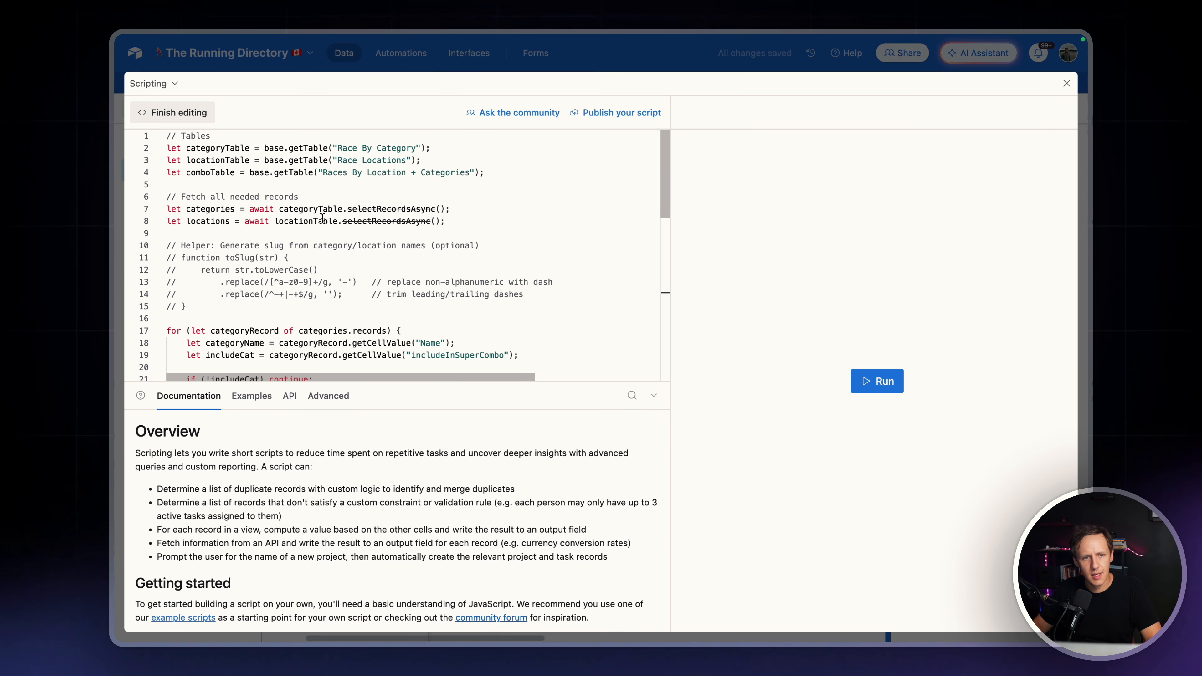
Exit the full-size script editor, widen the extensions area beside the Races By Location + Categories grid, and run the script
{"action": "left_click", "coordinate": [1067, 83]}
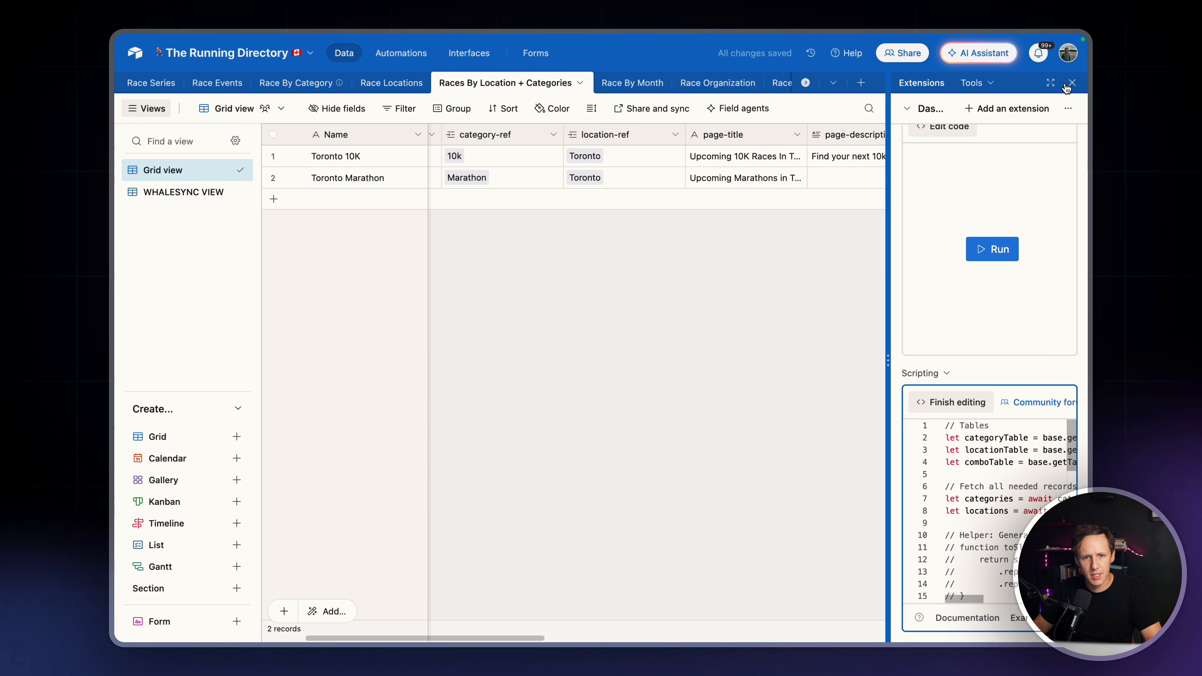
{"action": "scroll", "coordinate": [953, 469], "scroll_direction": "down", "scroll_amount": 5}
{"action": "scroll", "coordinate": [954, 469], "scroll_direction": "up", "scroll_amount": 5}
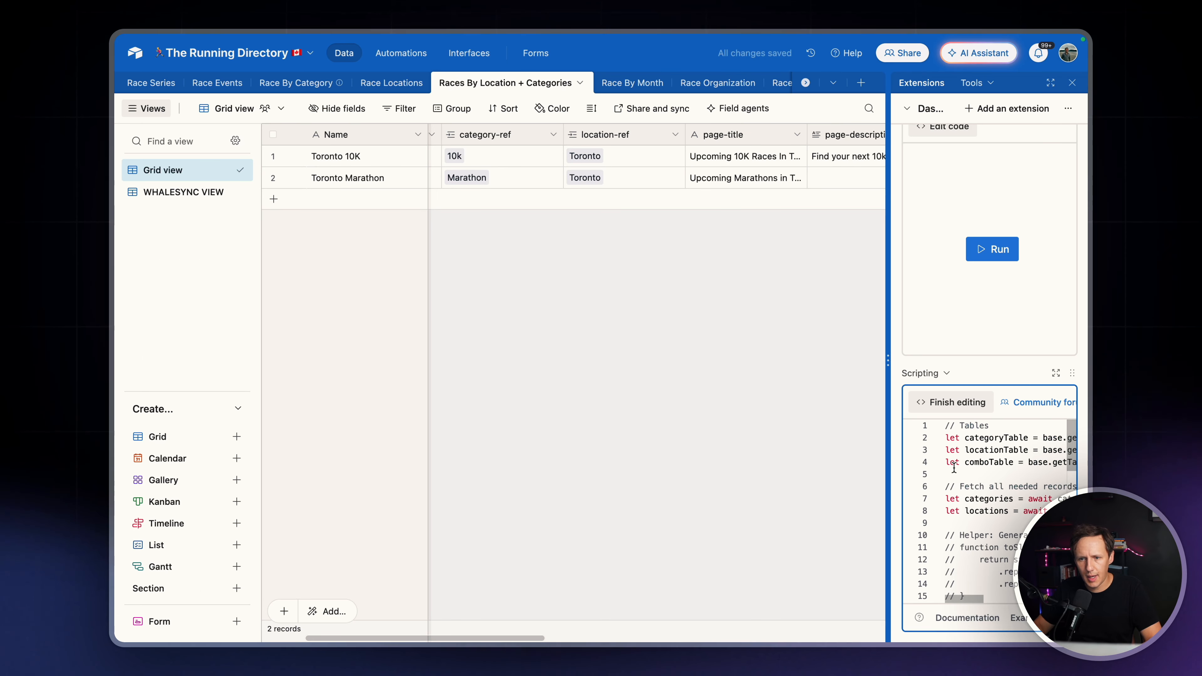
{"action": "scroll", "coordinate": [954, 467], "scroll_direction": "down", "scroll_amount": 3}
{"action": "scroll", "coordinate": [999, 394], "scroll_direction": "right", "scroll_amount": 2}
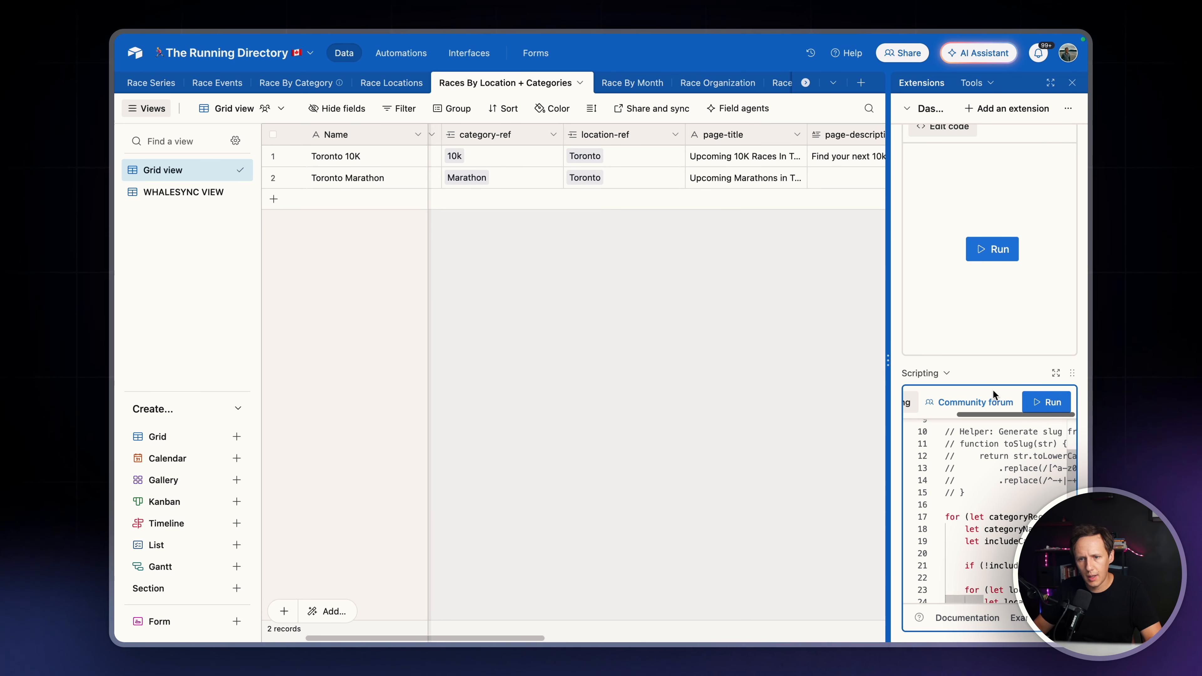
{"action": "left_click_drag", "start_coordinate": [886, 359], "coordinate": [733, 348]}
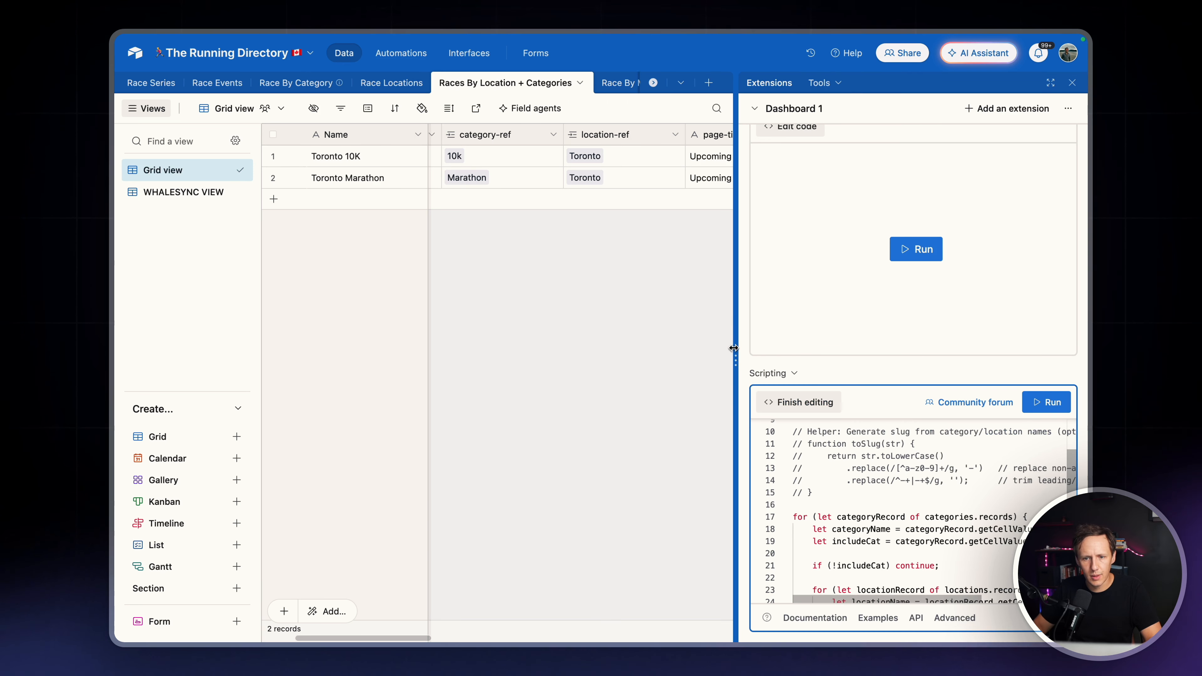
{"action": "left_click", "coordinate": [1047, 404]}
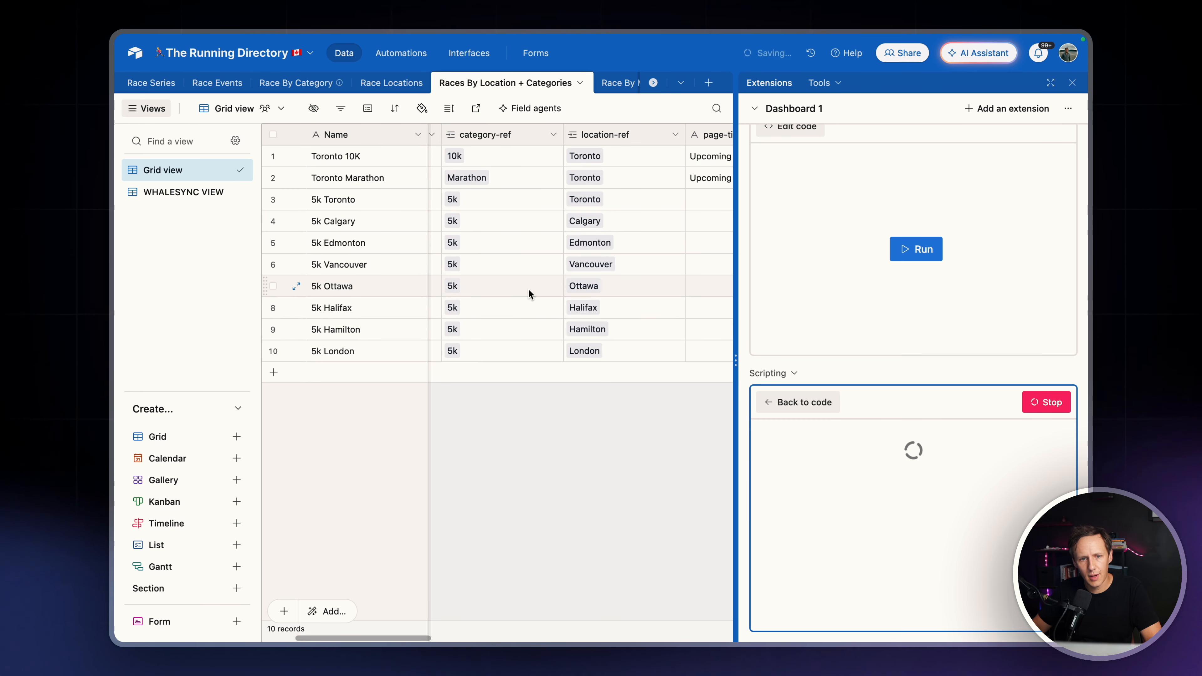
Examine the generated combination records in Races By Location + Categories, including their names, Webflow Status, category-ref and location-ref values
{"action": "scroll", "coordinate": [529, 290], "scroll_direction": "right", "scroll_amount": 5}
{"action": "scroll", "coordinate": [530, 293], "scroll_direction": "right", "scroll_amount": 3}
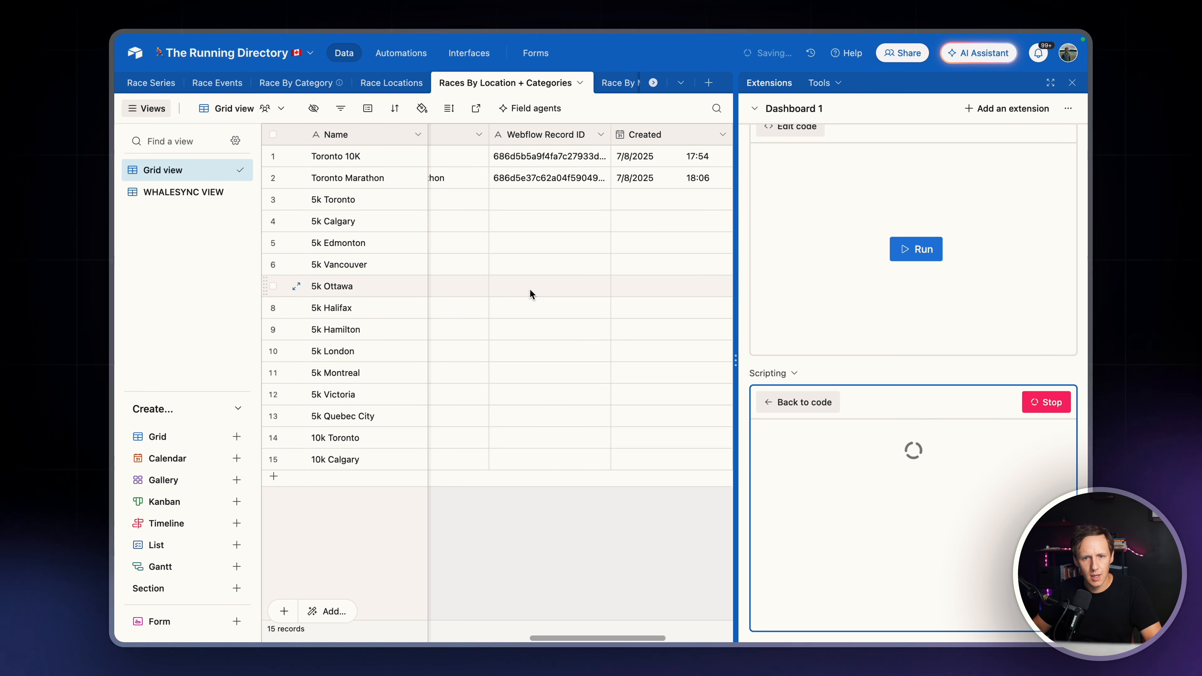
{"action": "scroll", "coordinate": [530, 294], "scroll_direction": "left", "scroll_amount": 10}
{"action": "scroll", "coordinate": [530, 294], "scroll_direction": "left", "scroll_amount": 2}
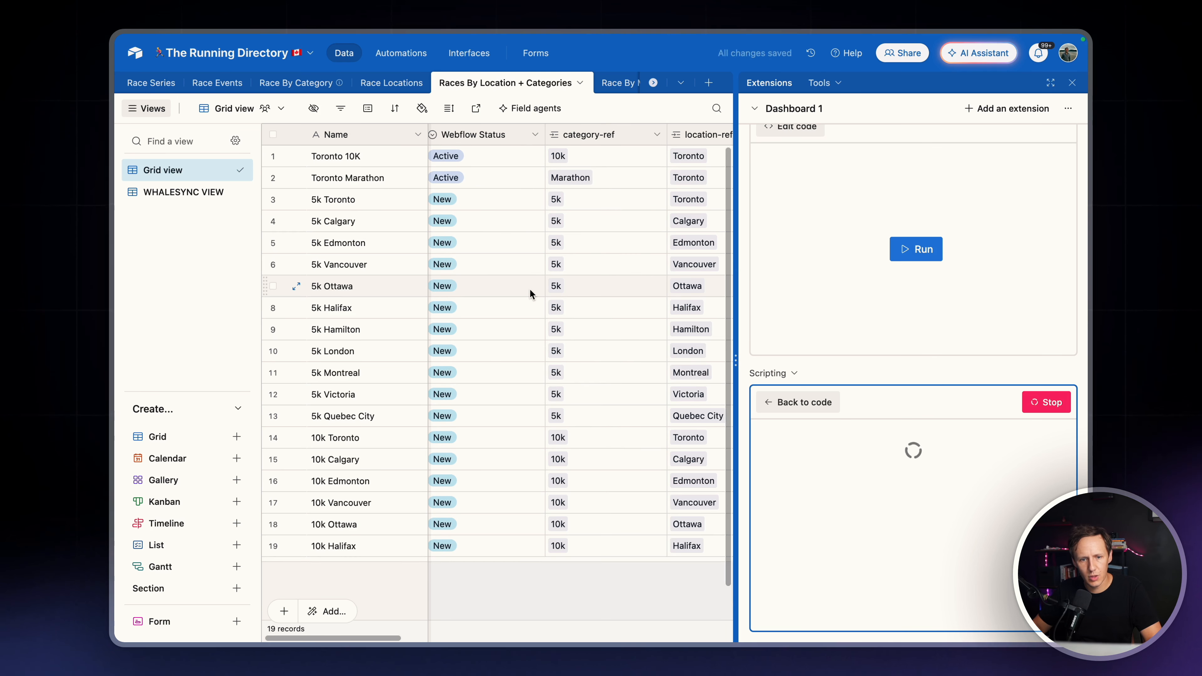
{"action": "scroll", "coordinate": [527, 252], "scroll_direction": "down", "scroll_amount": 3}
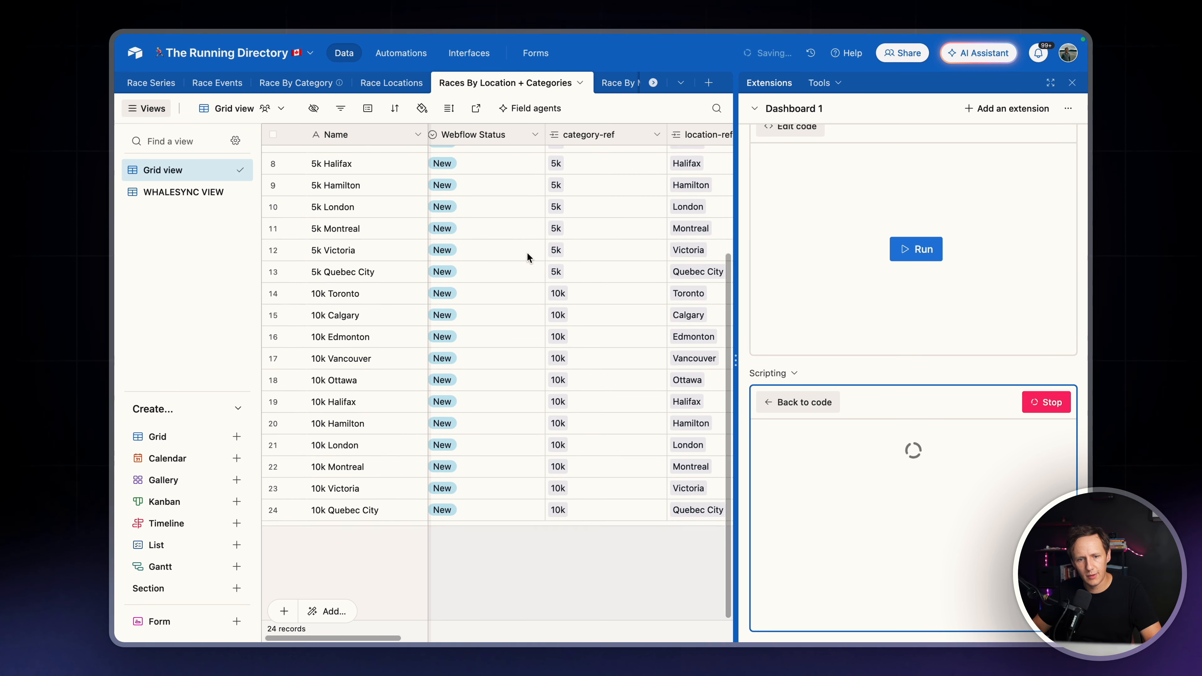
{"action": "scroll", "coordinate": [526, 252], "scroll_direction": "down", "scroll_amount": 3}
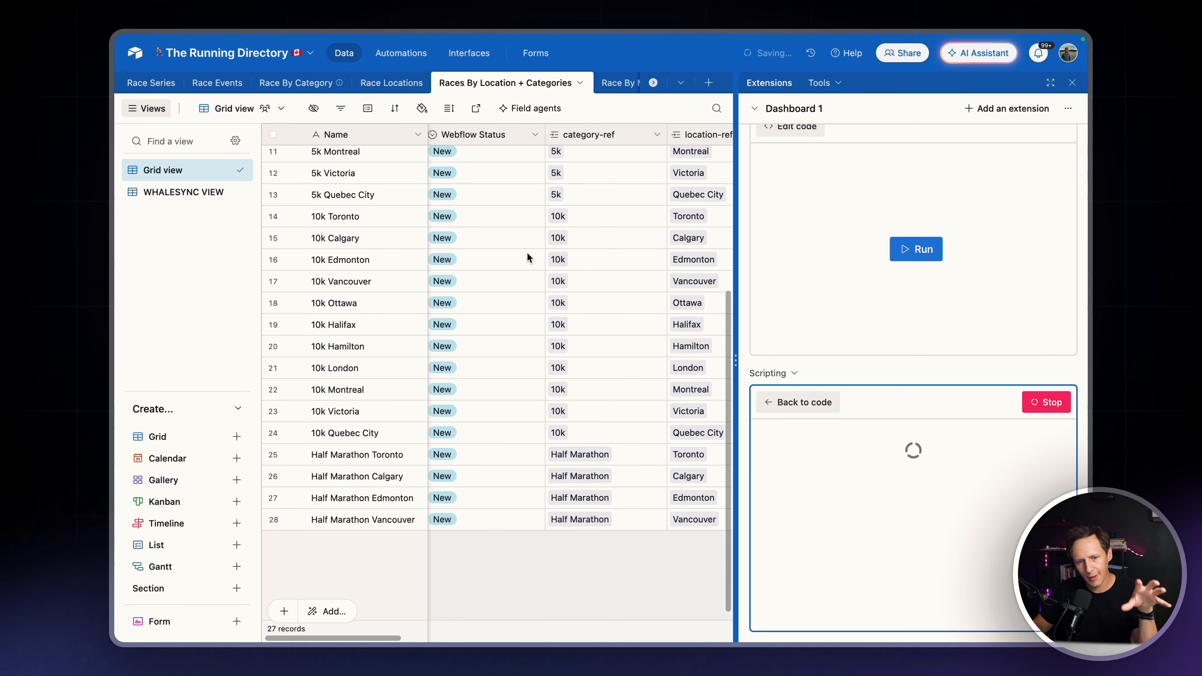
{"action": "scroll", "coordinate": [527, 252], "scroll_direction": "down", "scroll_amount": 3}
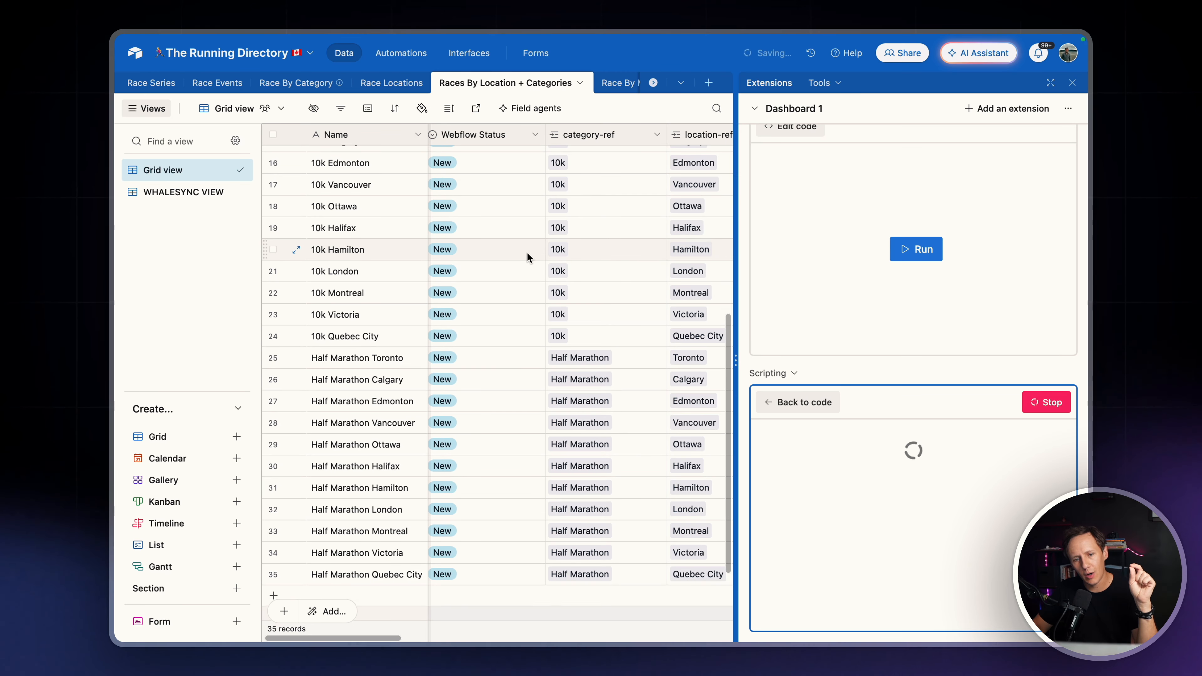
{"action": "scroll", "coordinate": [529, 246], "scroll_direction": "up", "scroll_amount": 8}
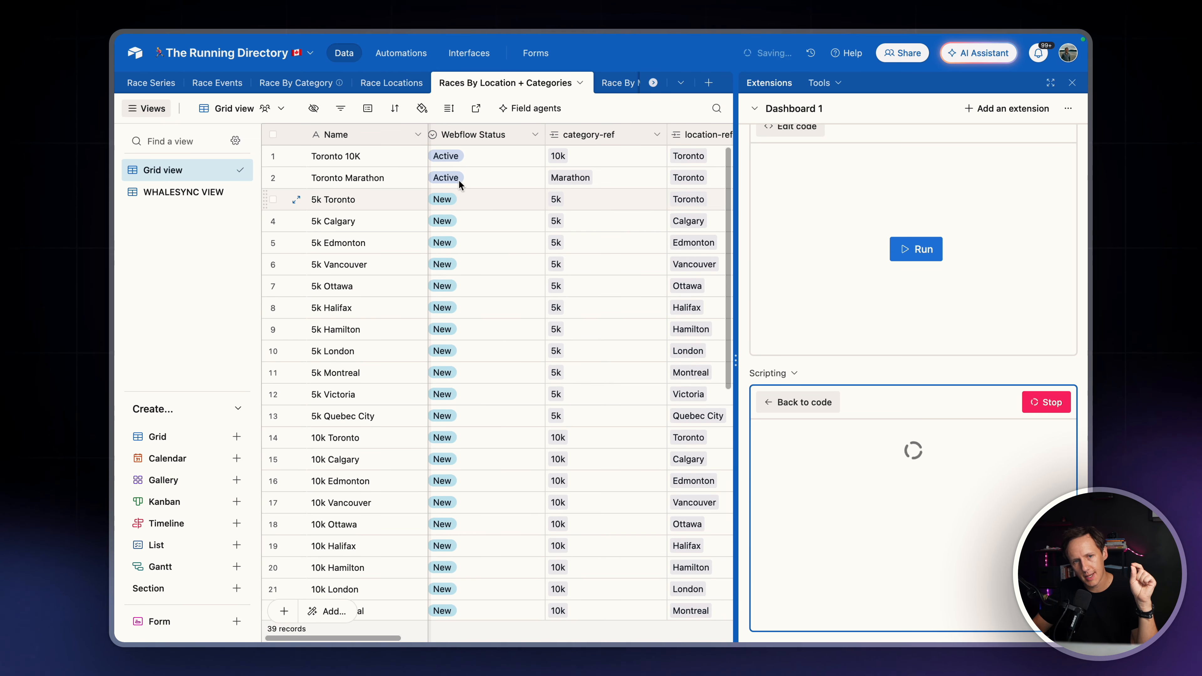
{"action": "scroll", "coordinate": [485, 336], "scroll_direction": "down", "scroll_amount": 10}
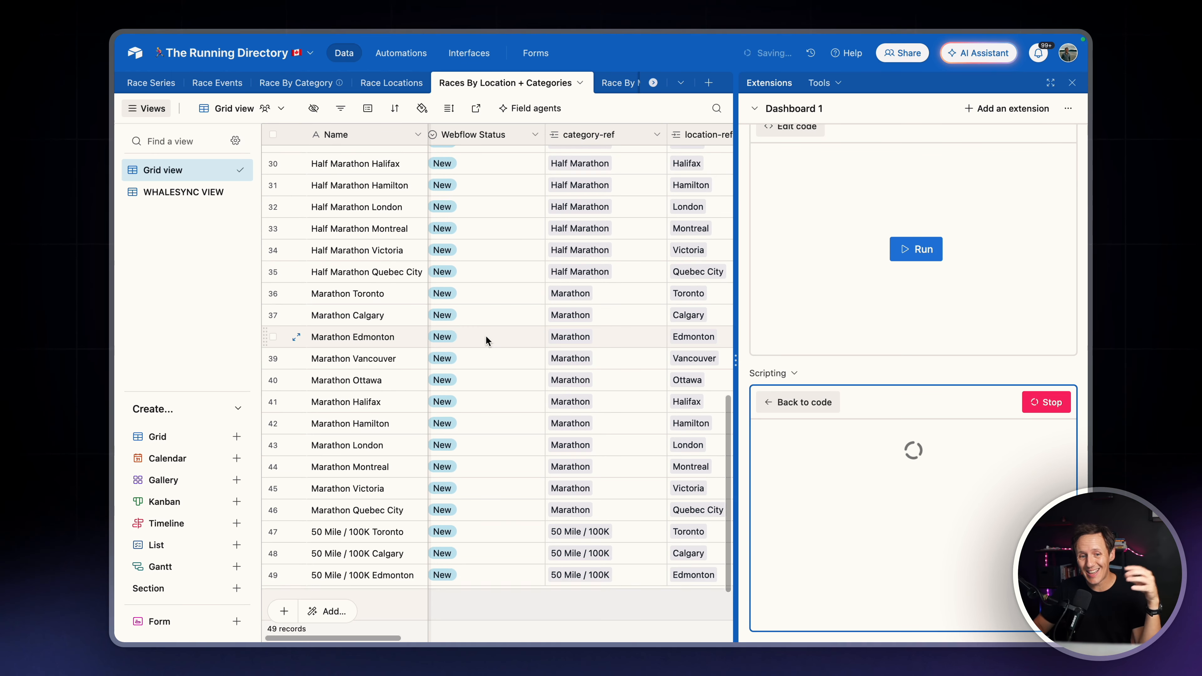
{"action": "scroll", "coordinate": [486, 335], "scroll_direction": "down", "scroll_amount": 4}
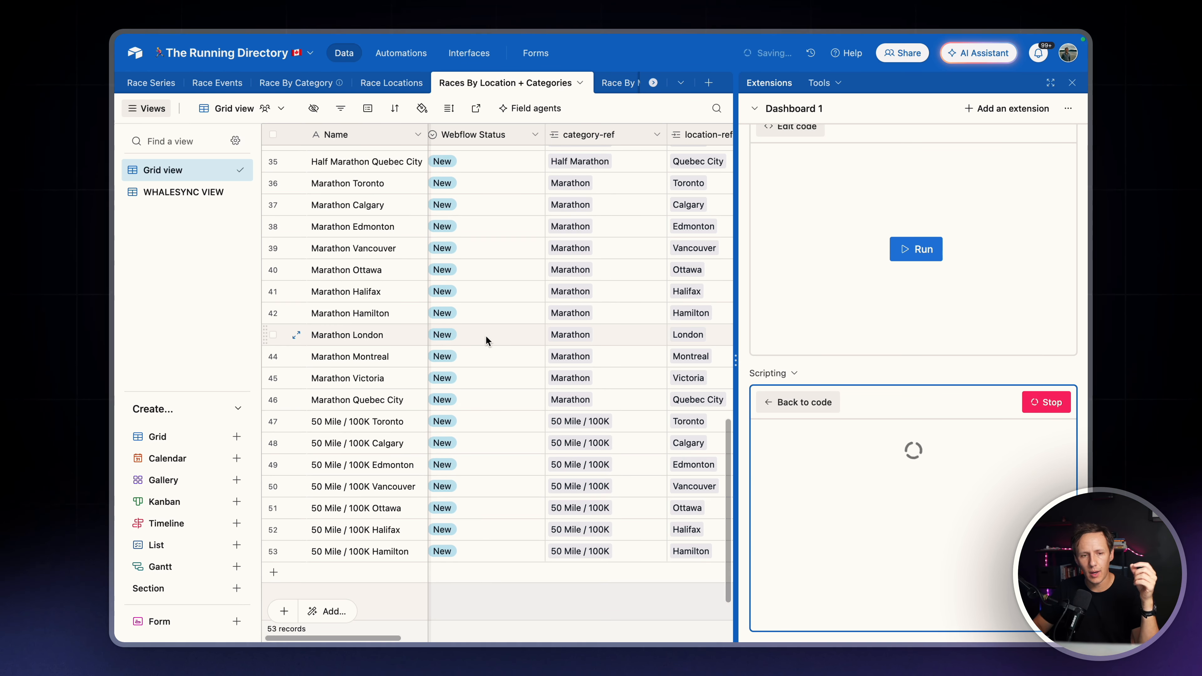
{"action": "scroll", "coordinate": [486, 336], "scroll_direction": "down", "scroll_amount": 3}
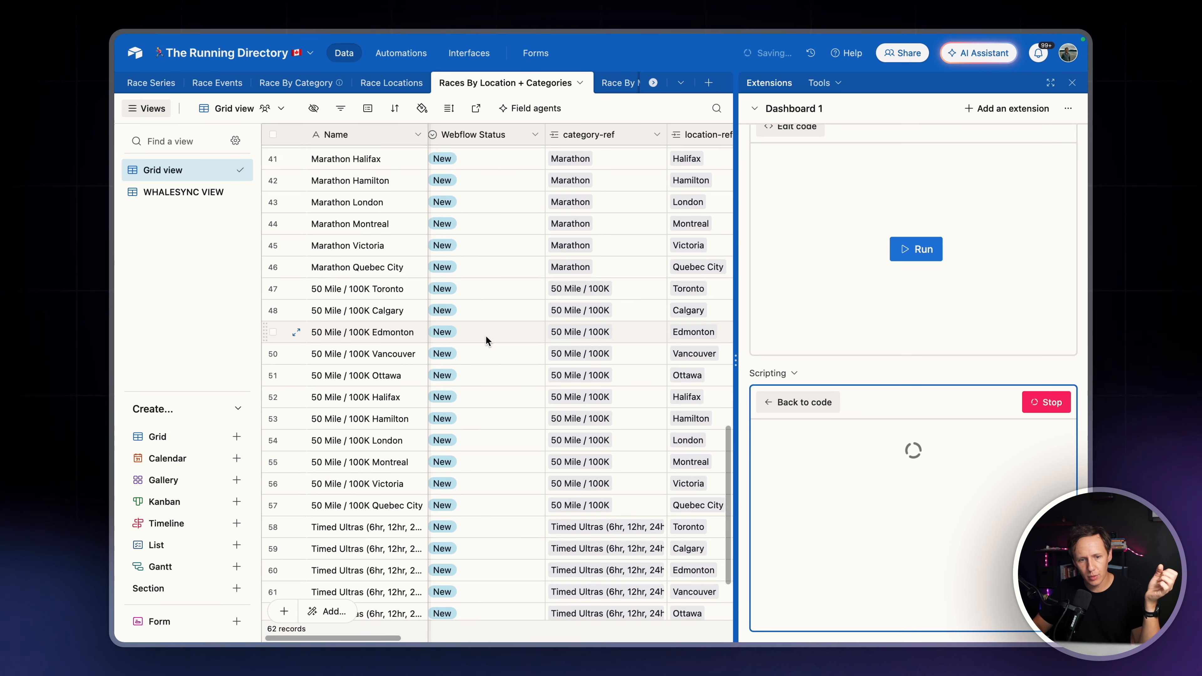
{"action": "scroll", "coordinate": [486, 335], "scroll_direction": "down", "scroll_amount": 3}
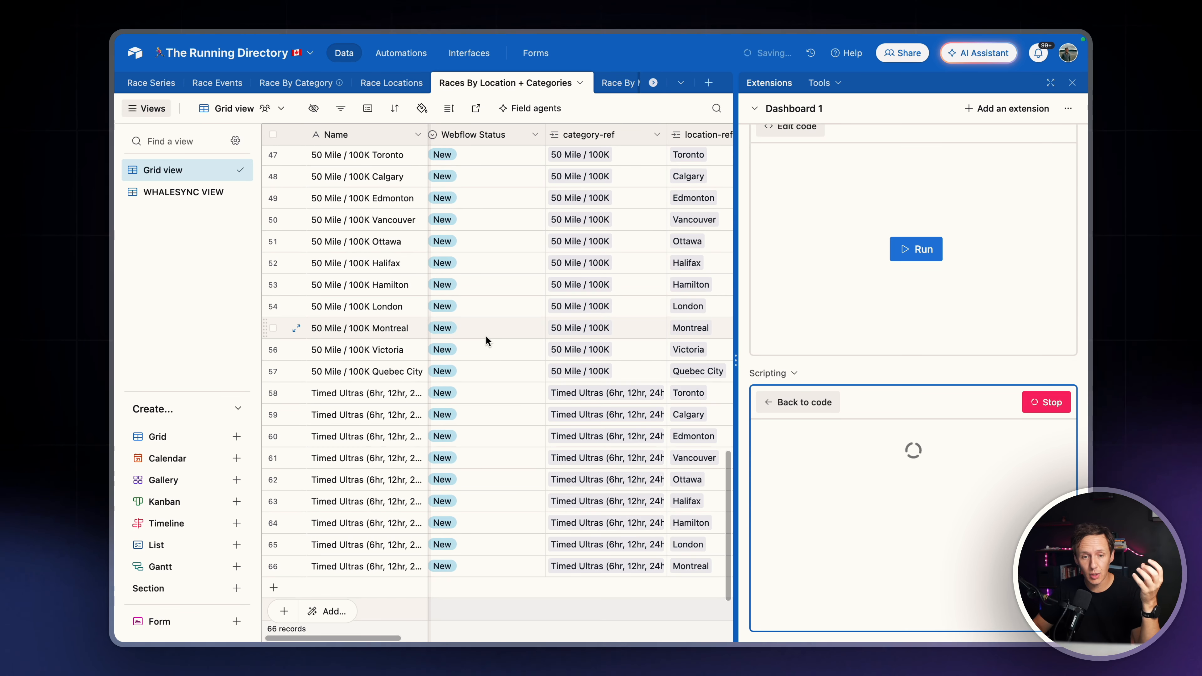
{"action": "scroll", "coordinate": [485, 335], "scroll_direction": "right", "scroll_amount": 5}
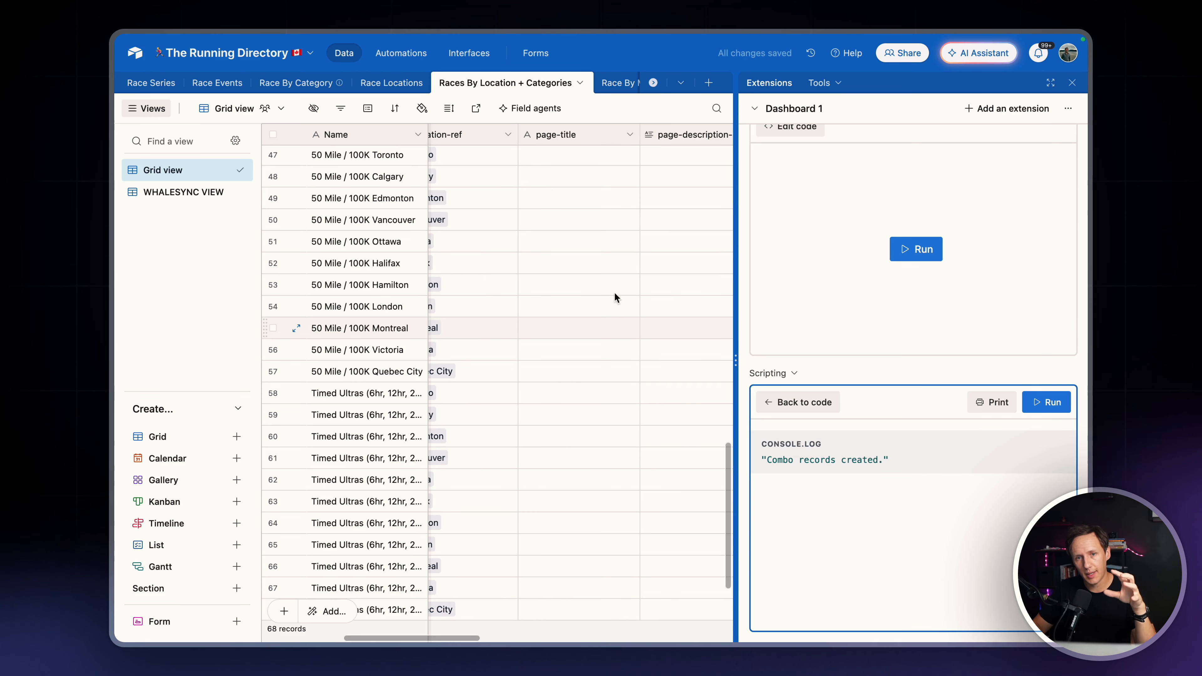
{"action": "scroll", "coordinate": [678, 266], "scroll_direction": "up", "scroll_amount": 3}
{"action": "scroll", "coordinate": [677, 266], "scroll_direction": "right", "scroll_amount": 3}
{"action": "scroll", "coordinate": [677, 267], "scroll_direction": "left", "scroll_amount": 10}
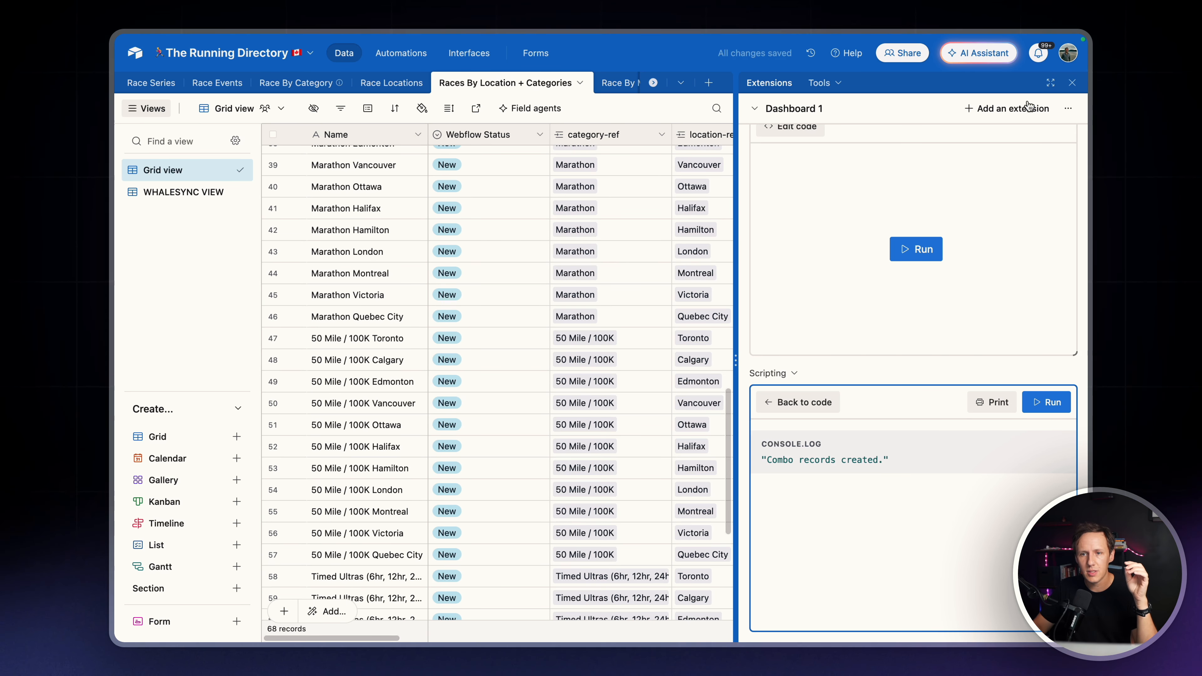
Close the extensions area and check the new records' page-title, page-description-lt, seo-title, meta-description and Slug fields
{"action": "left_click", "coordinate": [1072, 85]}
{"action": "scroll", "coordinate": [833, 266], "scroll_direction": "right", "scroll_amount": 5}
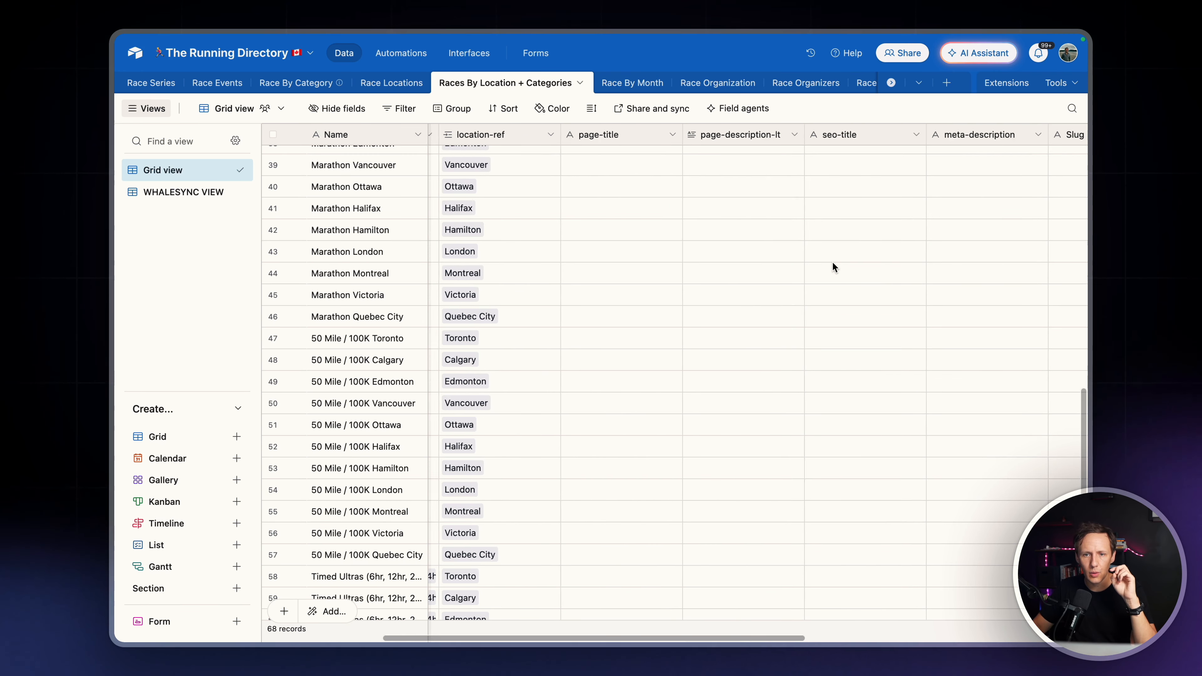
{"action": "scroll", "coordinate": [833, 264], "scroll_direction": "left", "scroll_amount": 5}
{"action": "scroll", "coordinate": [832, 264], "scroll_direction": "up", "scroll_amount": 15}
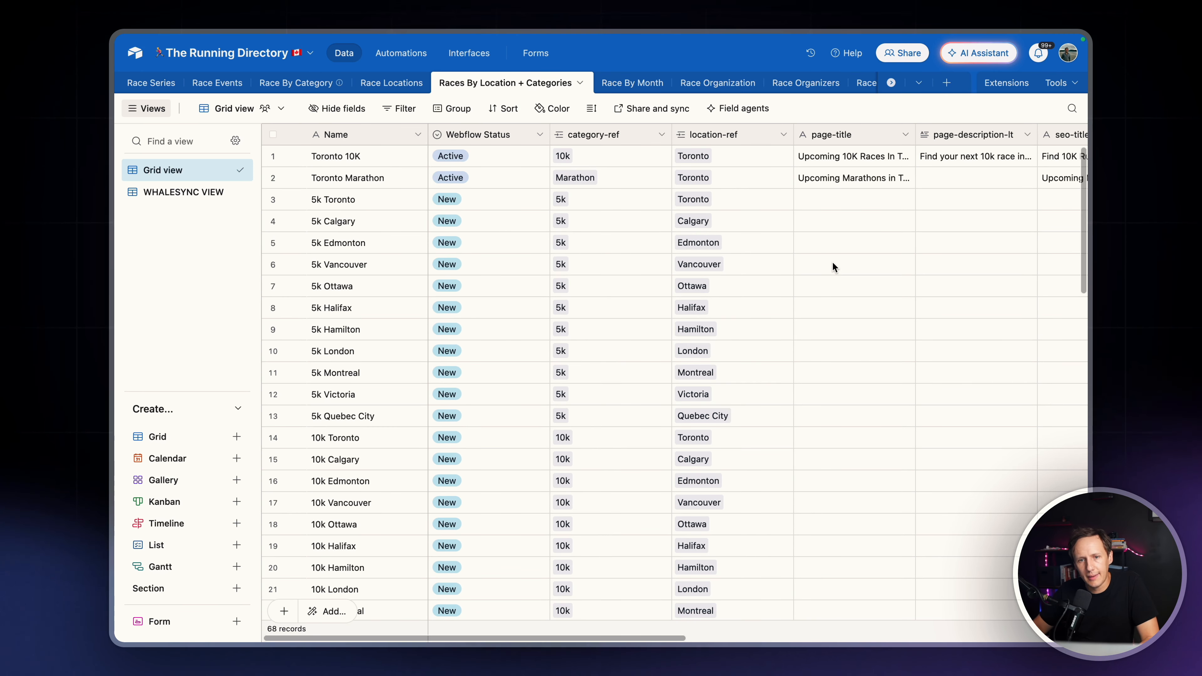
{"action": "scroll", "coordinate": [832, 264], "scroll_direction": "right", "scroll_amount": 5}
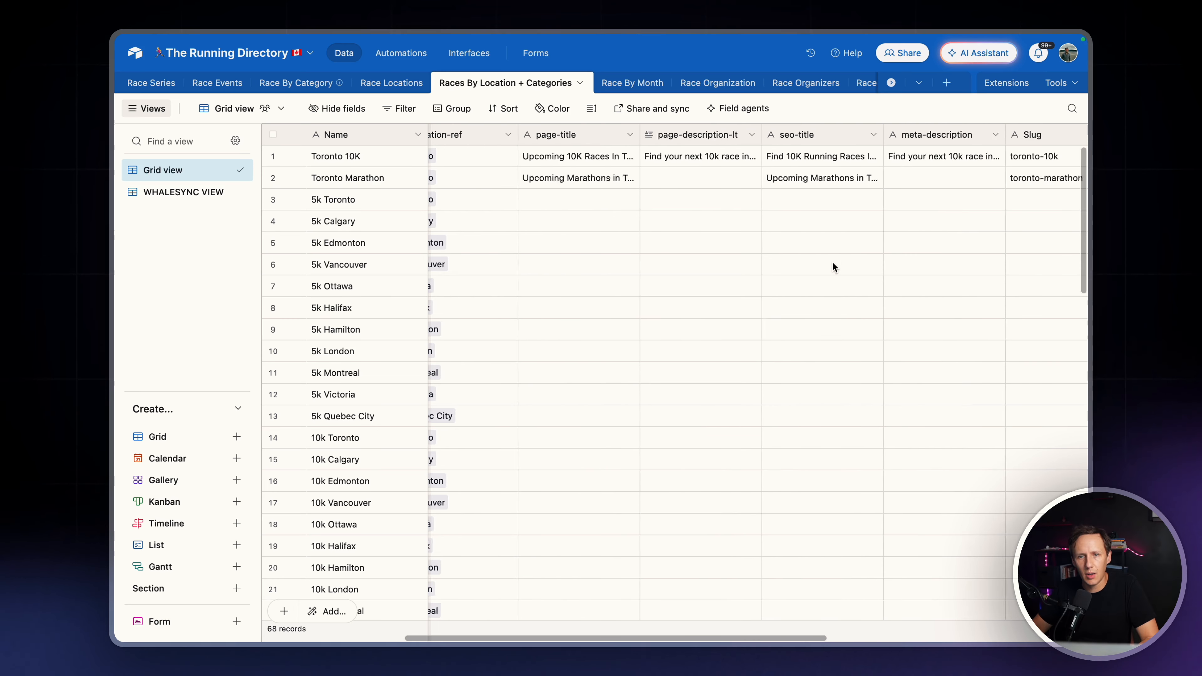
{"action": "scroll", "coordinate": [833, 263], "scroll_direction": "right", "scroll_amount": 3}
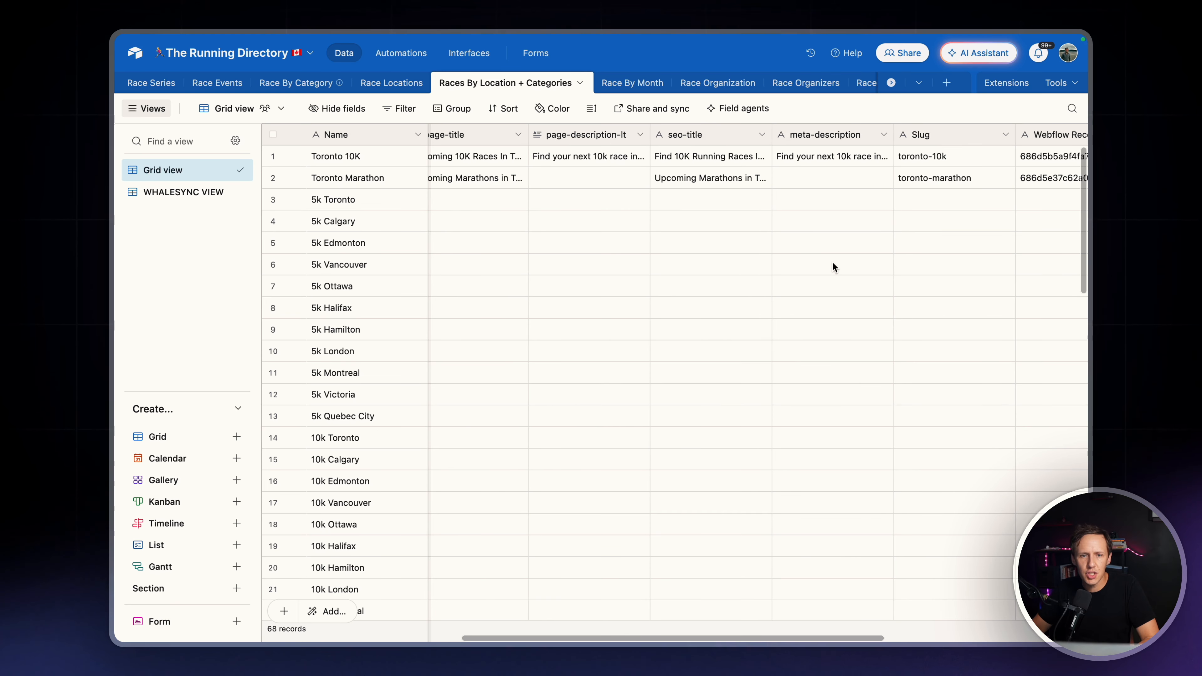
{"action": "scroll", "coordinate": [834, 267], "scroll_direction": "right", "scroll_amount": 3}
{"action": "right_click", "coordinate": [671, 135]}
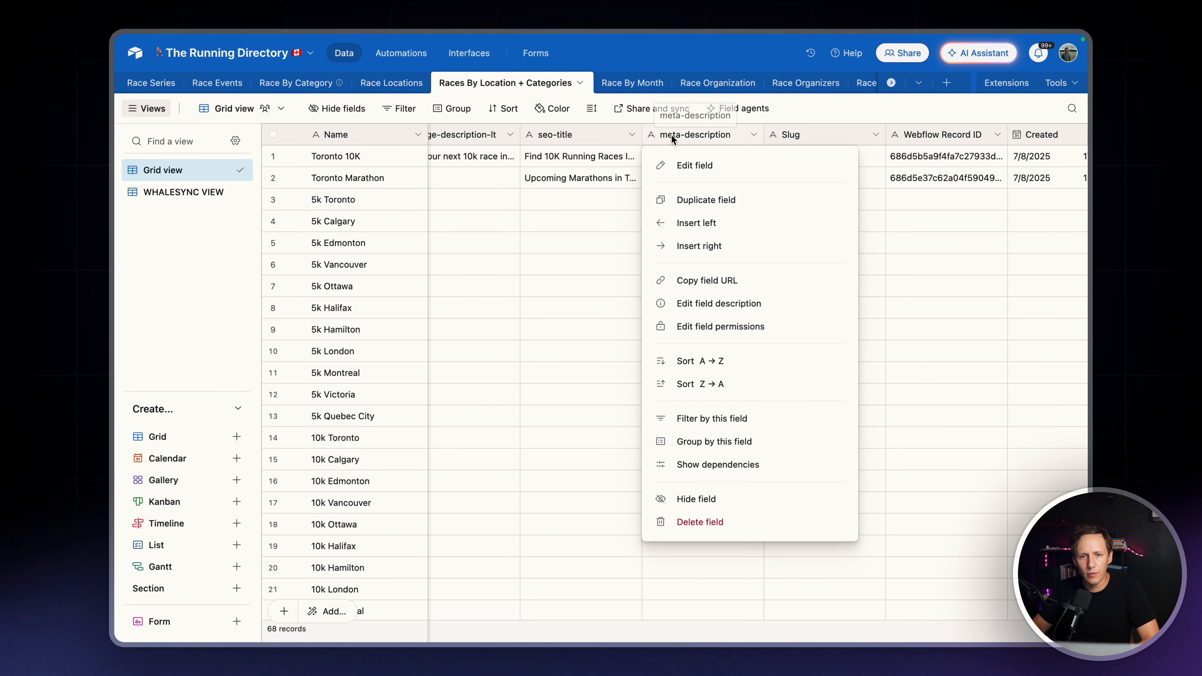
{"action": "key", "text": "Escape"}
Insert a field directly after location-ref that links to Race Events records, name it events-mref, and skip adding lookup fields
{"action": "scroll", "coordinate": [505, 251], "scroll_direction": "left", "scroll_amount": 10}
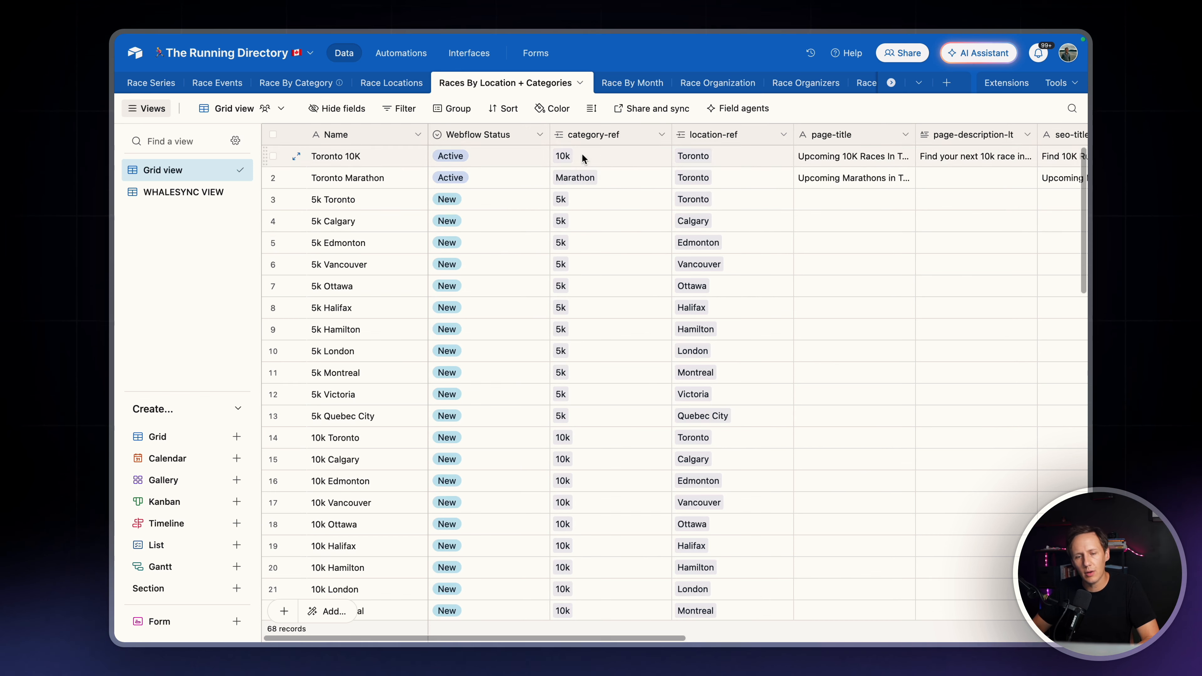
{"action": "right_click", "coordinate": [745, 134]}
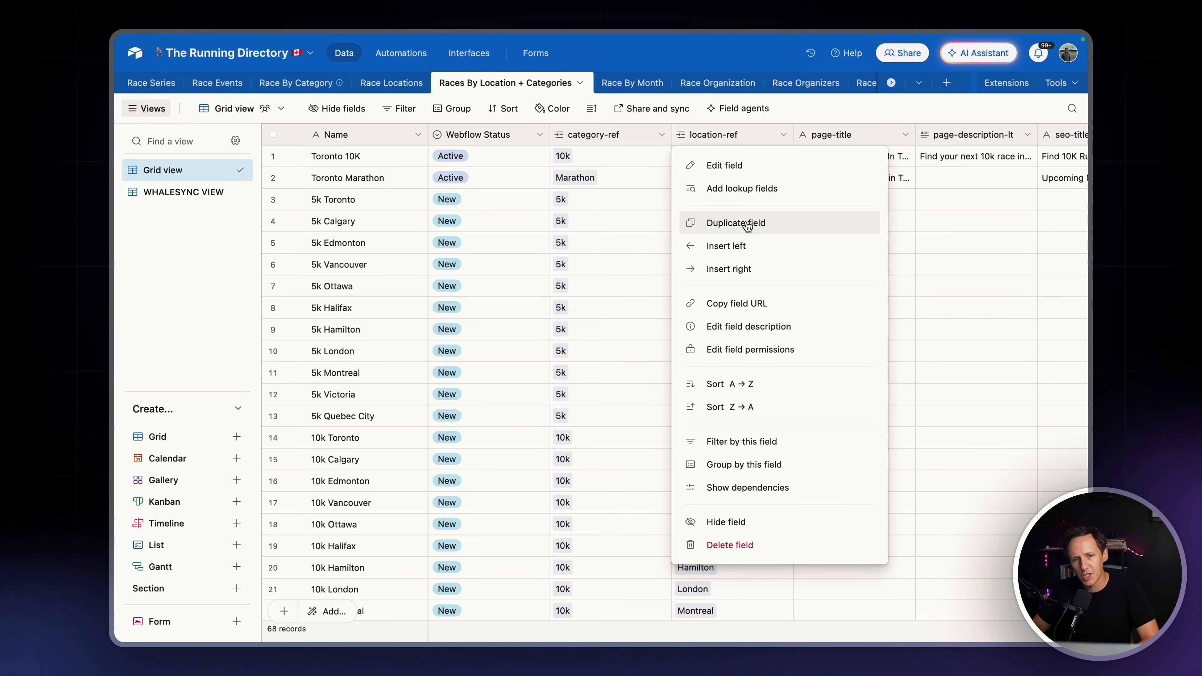
{"action": "left_click", "coordinate": [744, 269]}
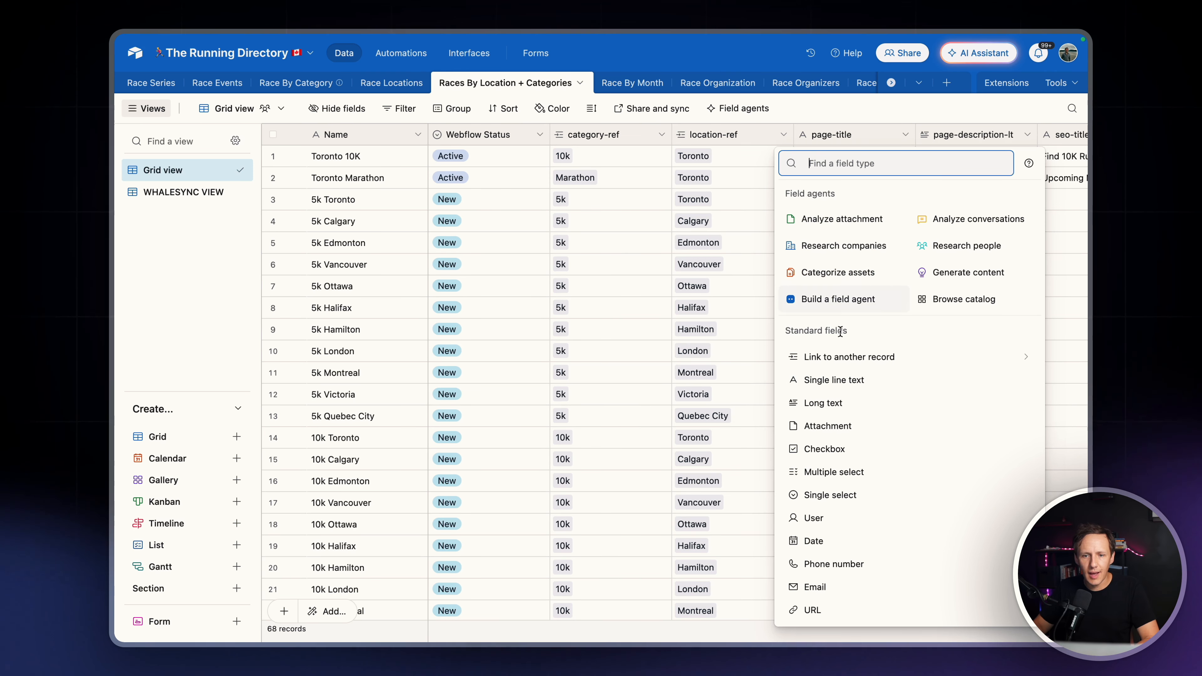
{"action": "left_click", "coordinate": [851, 360]}
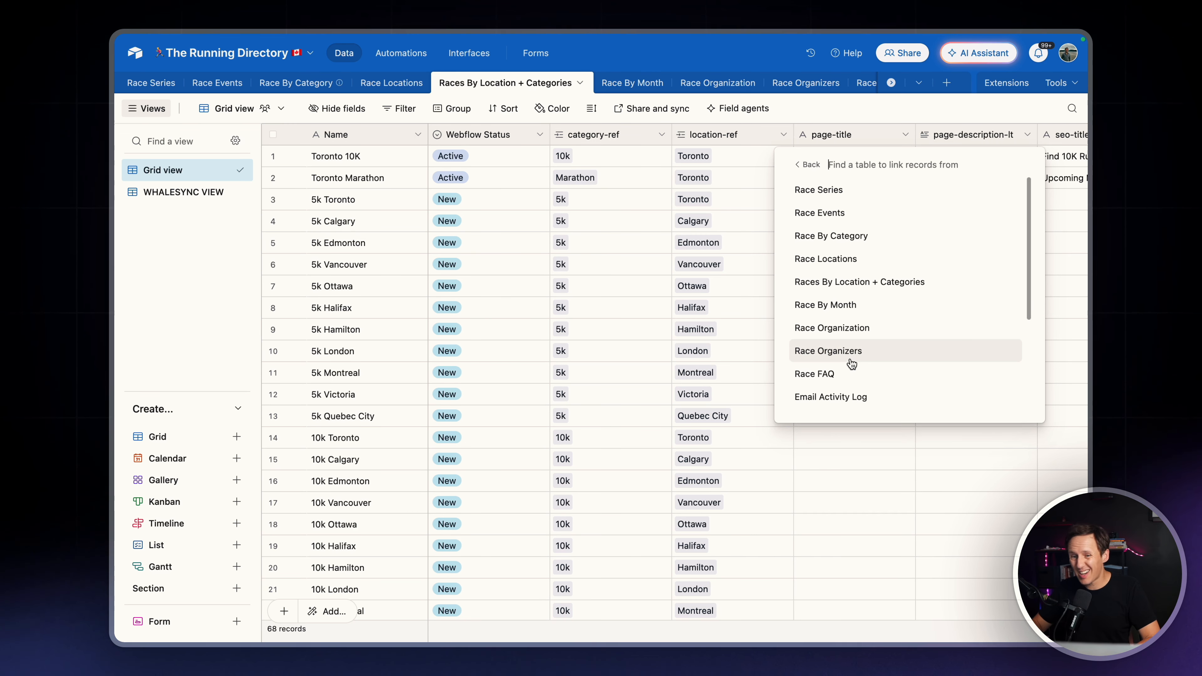
{"action": "left_click", "coordinate": [868, 225]}
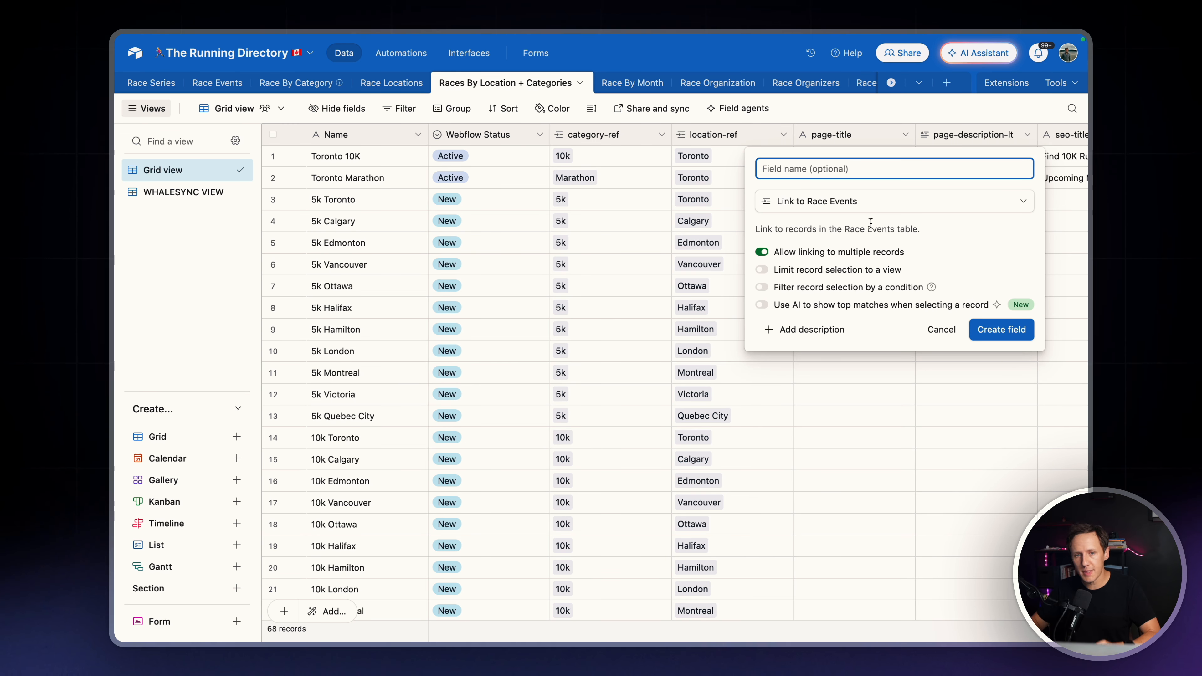
{"action": "type", "text": "evn"}
{"action": "type", "text": "nt"}
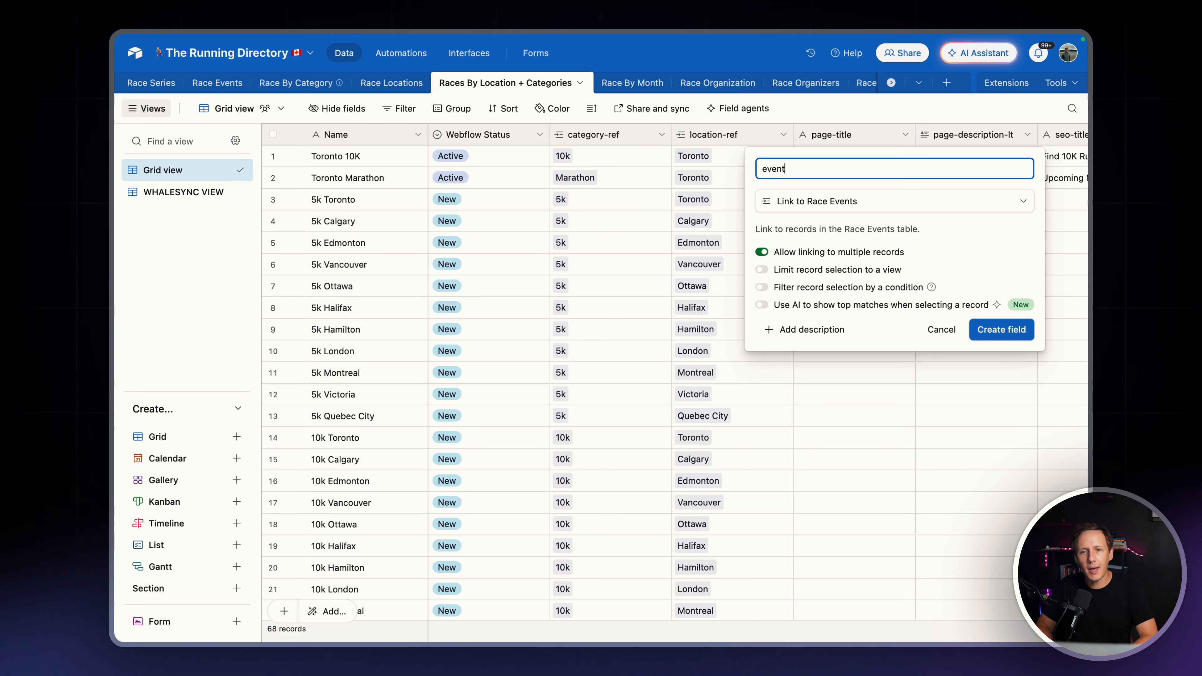
{"action": "type", "text": "s-mref"}
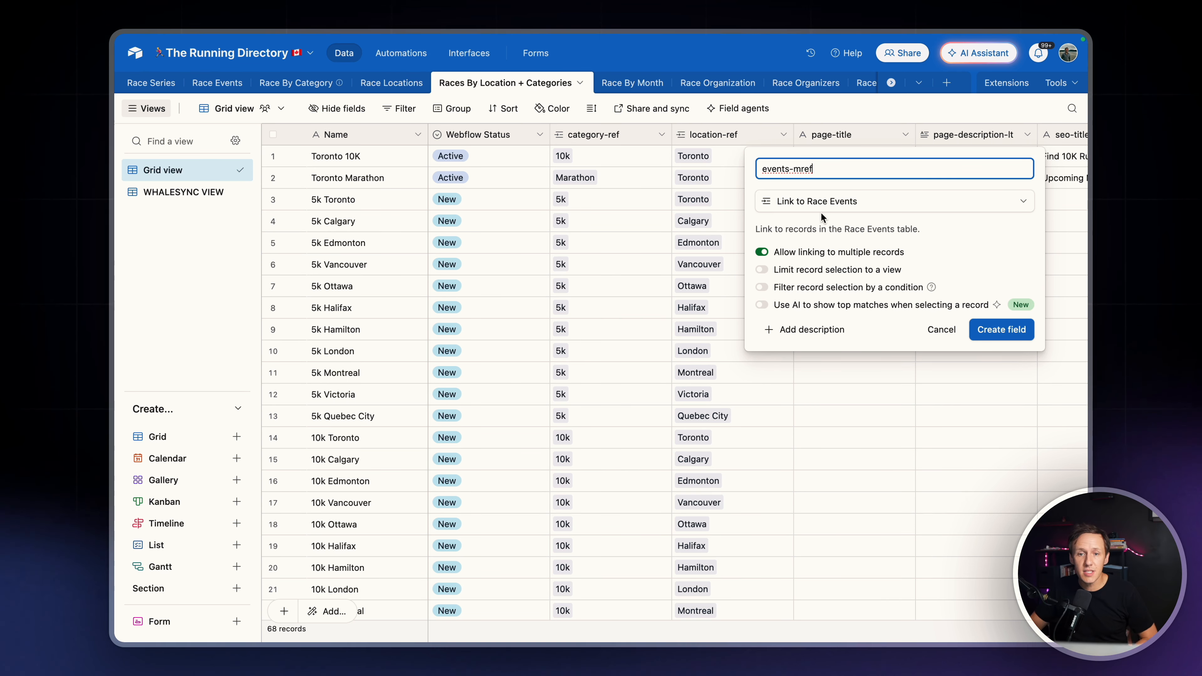
{"action": "left_click", "coordinate": [1002, 329]}
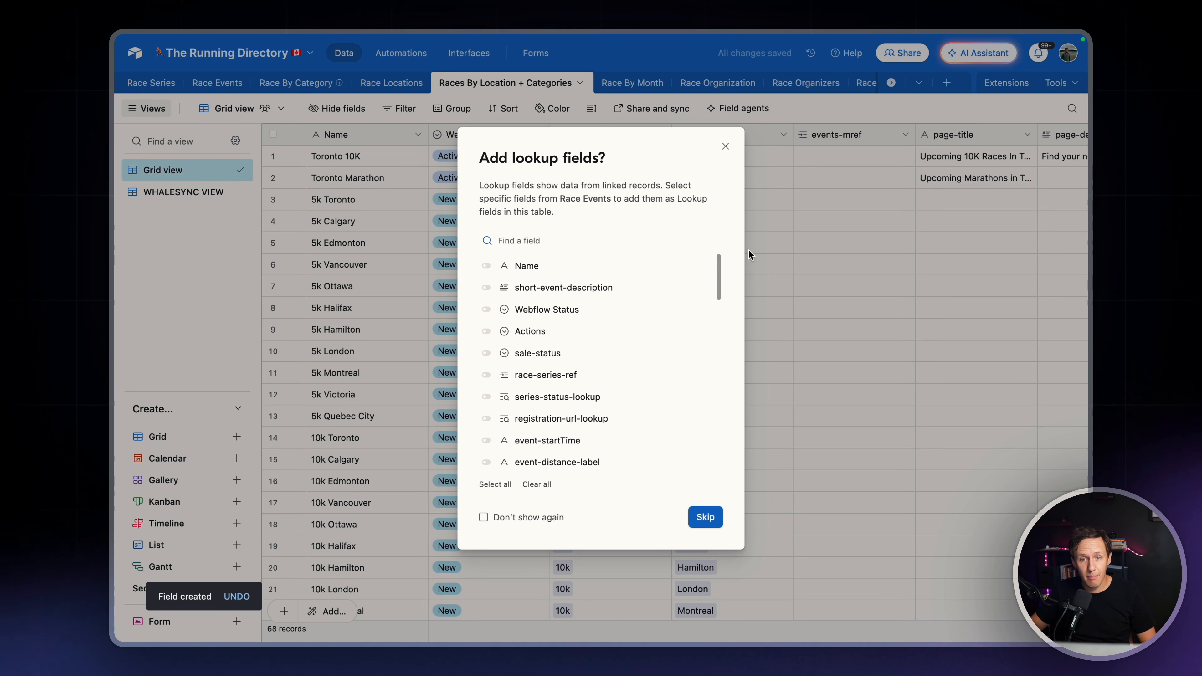
{"action": "left_click", "coordinate": [704, 518]}
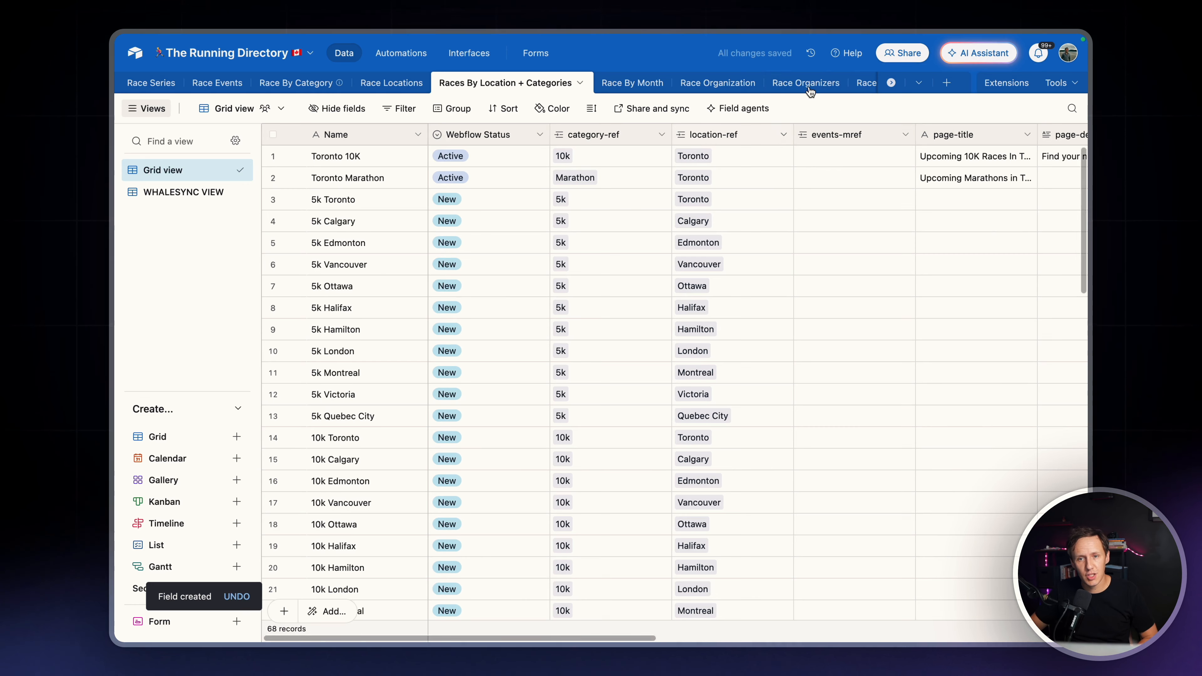
{"action": "left_click", "coordinate": [834, 156]}
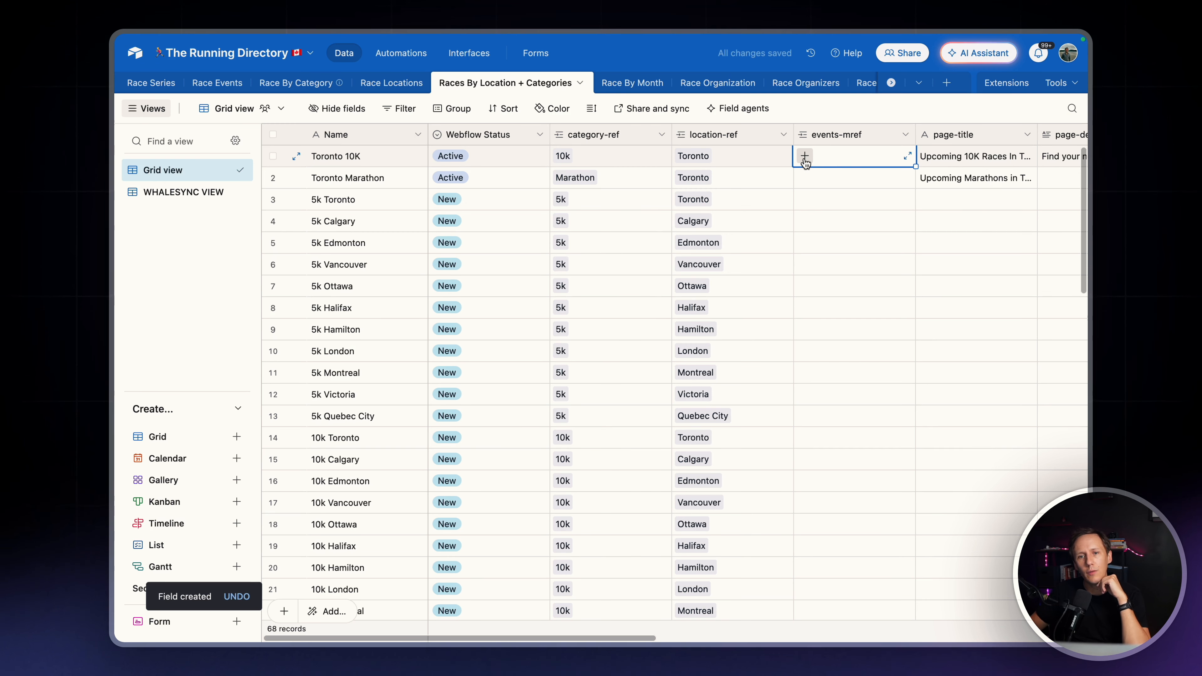
{"action": "left_click", "coordinate": [805, 157]}
{"action": "key", "text": "Escape"}
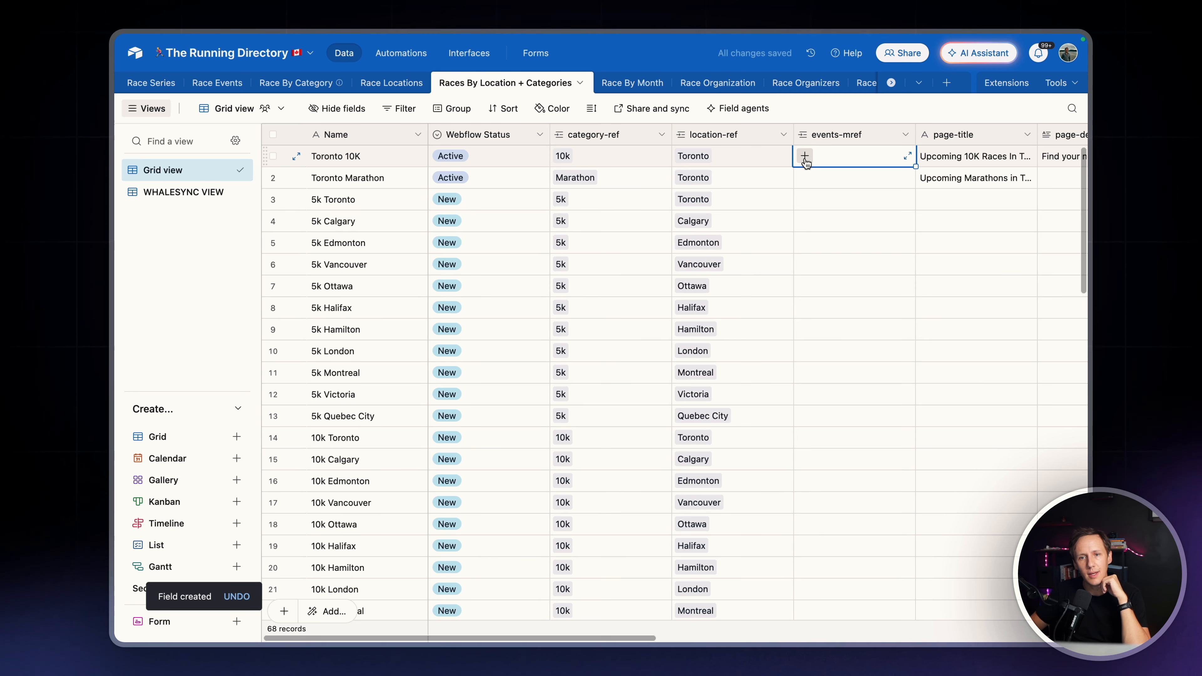
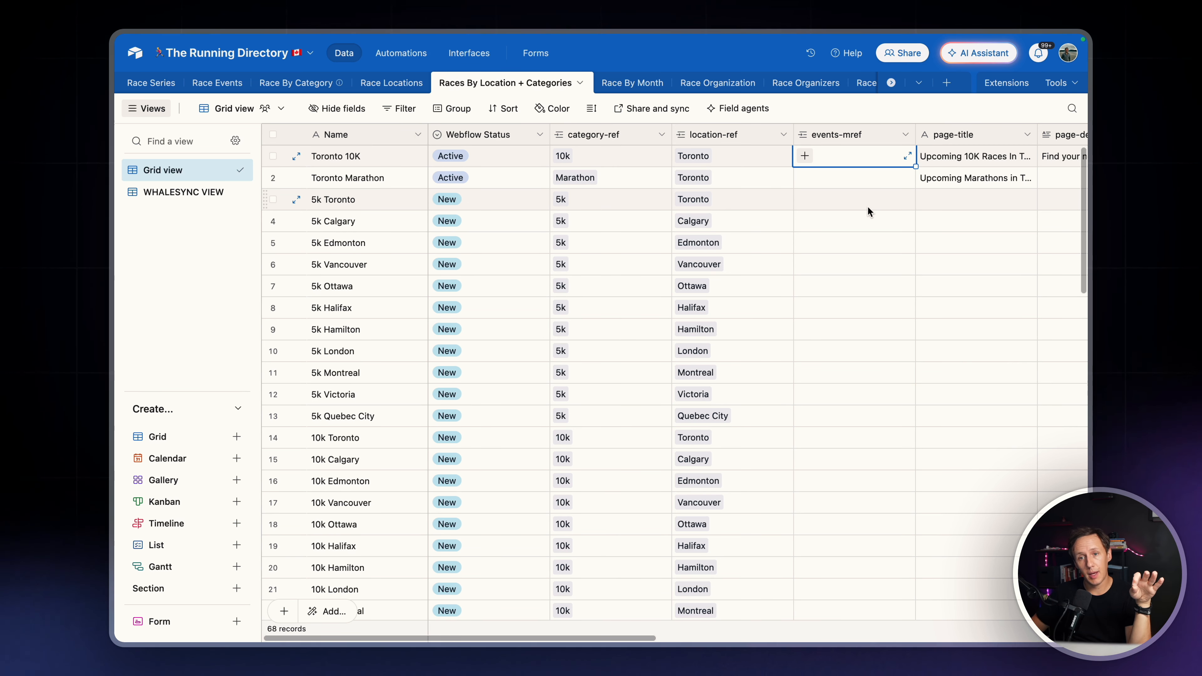
Reopen the extensions area beside the grid and switch to the Race Combo chat that holds the script
{"action": "left_click", "coordinate": [1007, 82]}
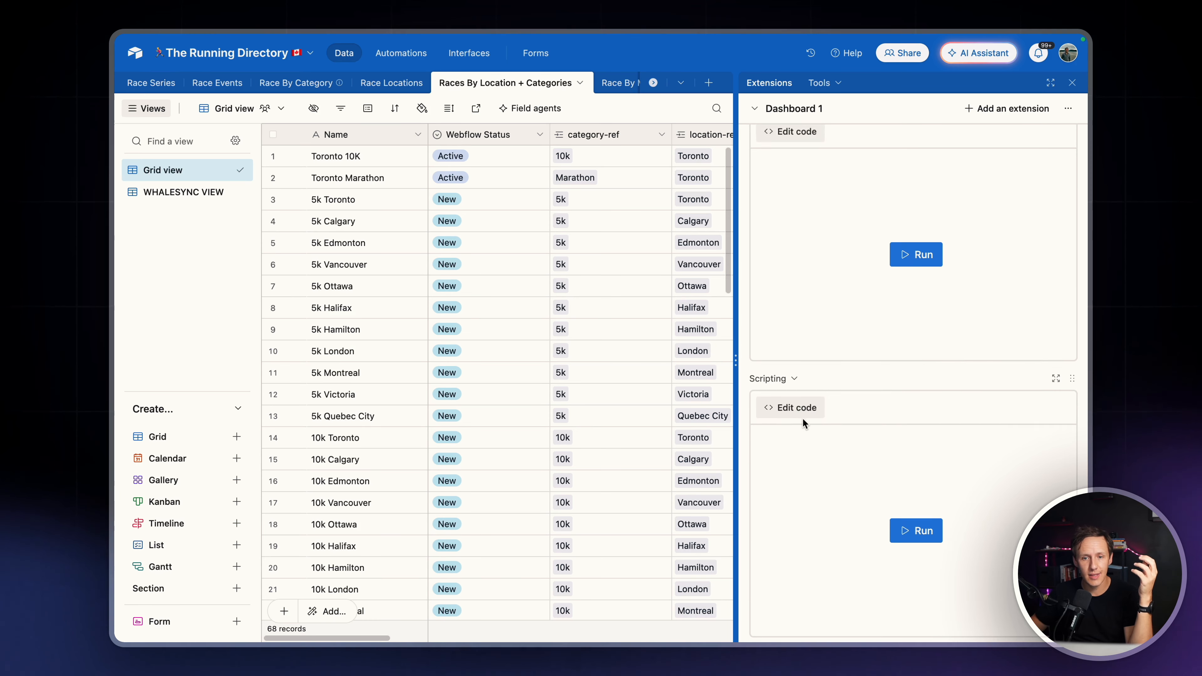
{"action": "left_click", "coordinate": [343, 438]}
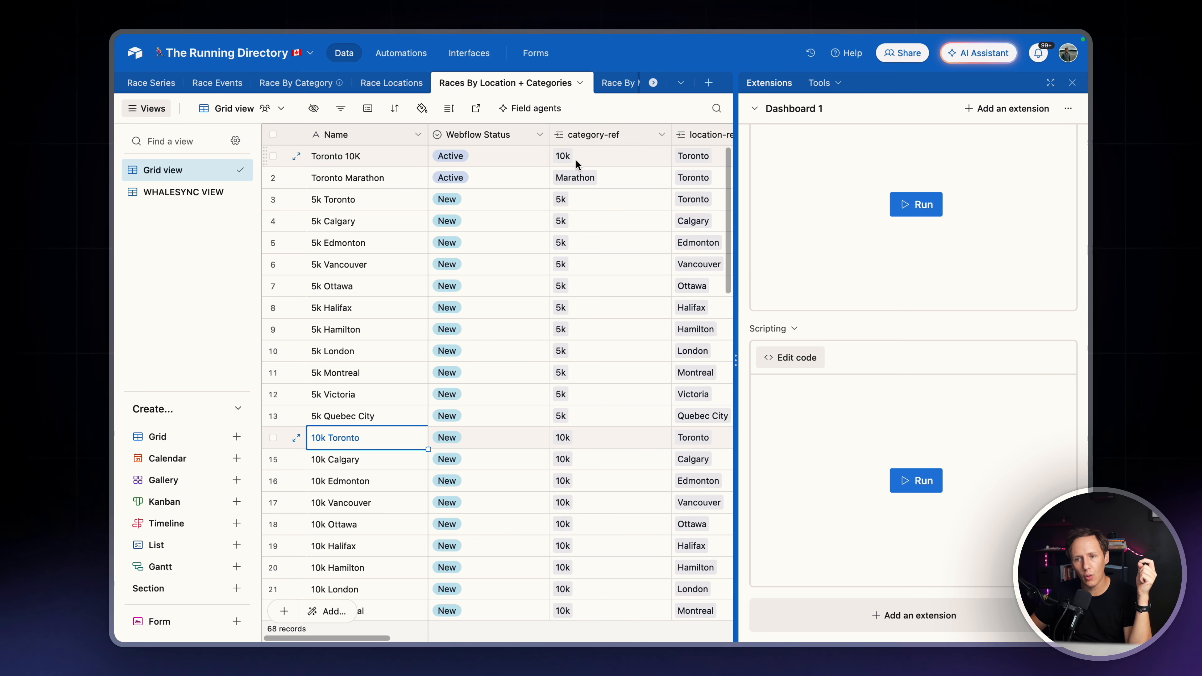
{"action": "mouse_move", "coordinate": [116, 360]}
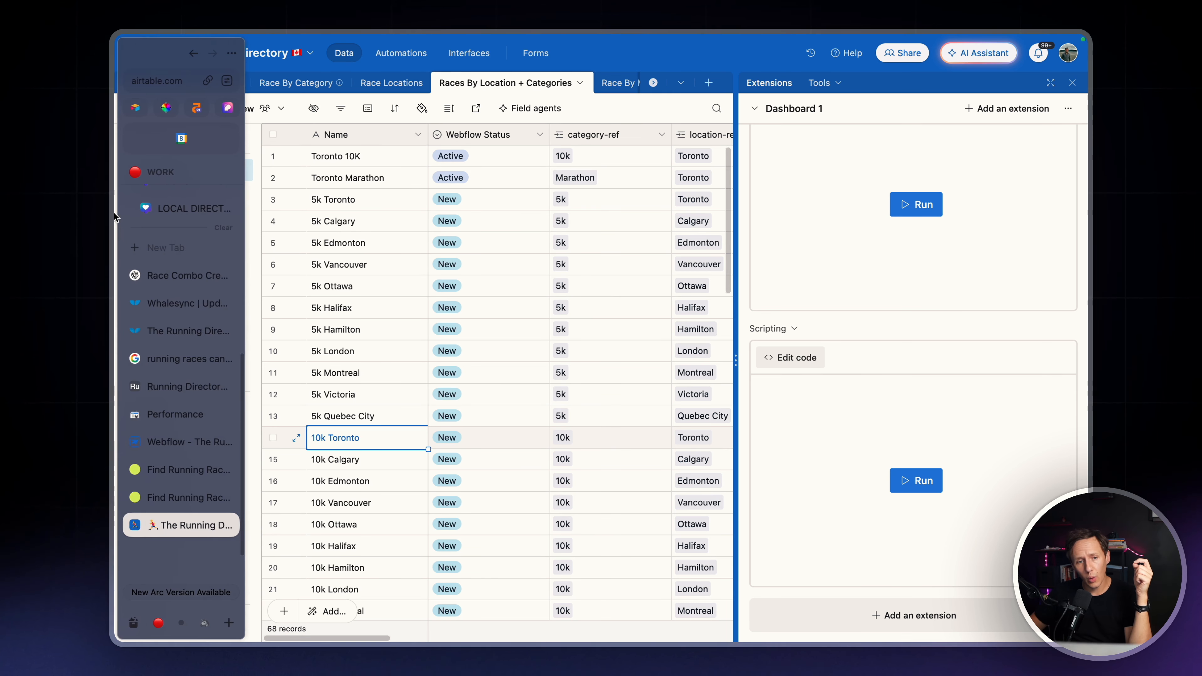
{"action": "left_click", "coordinate": [179, 278]}
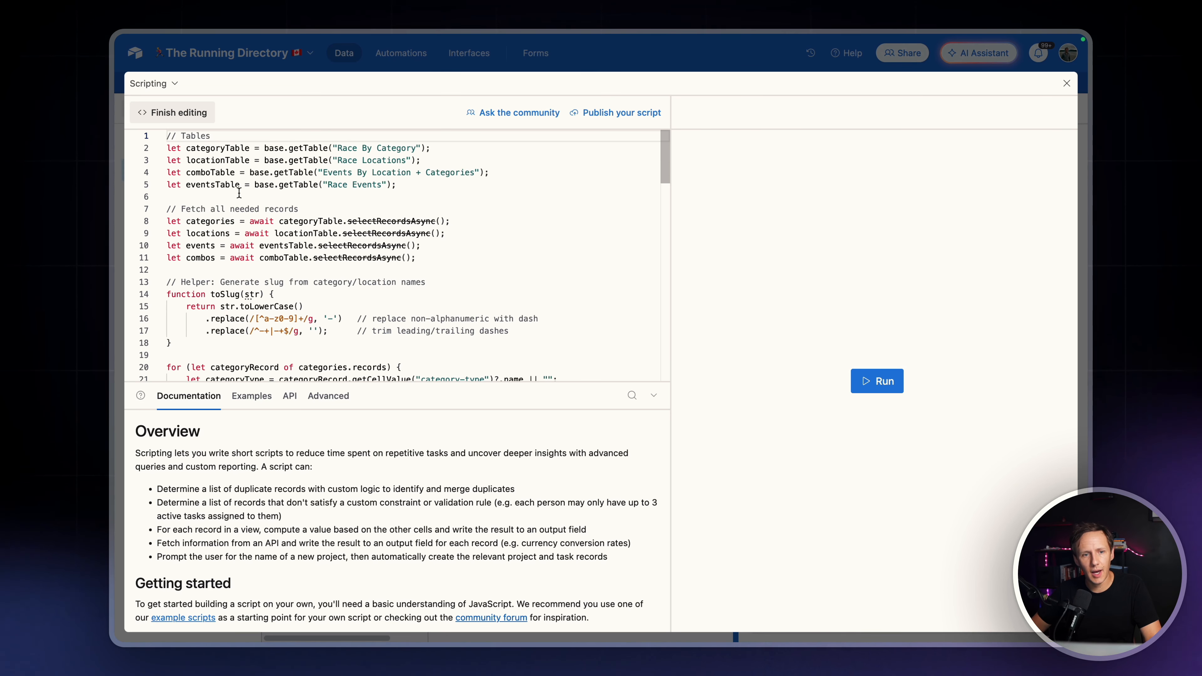
Review the full script, including its table names, matching-event filter and create-or-update logic, and exit the full-size editor
{"action": "scroll", "coordinate": [233, 167], "scroll_direction": "down", "scroll_amount": 3}
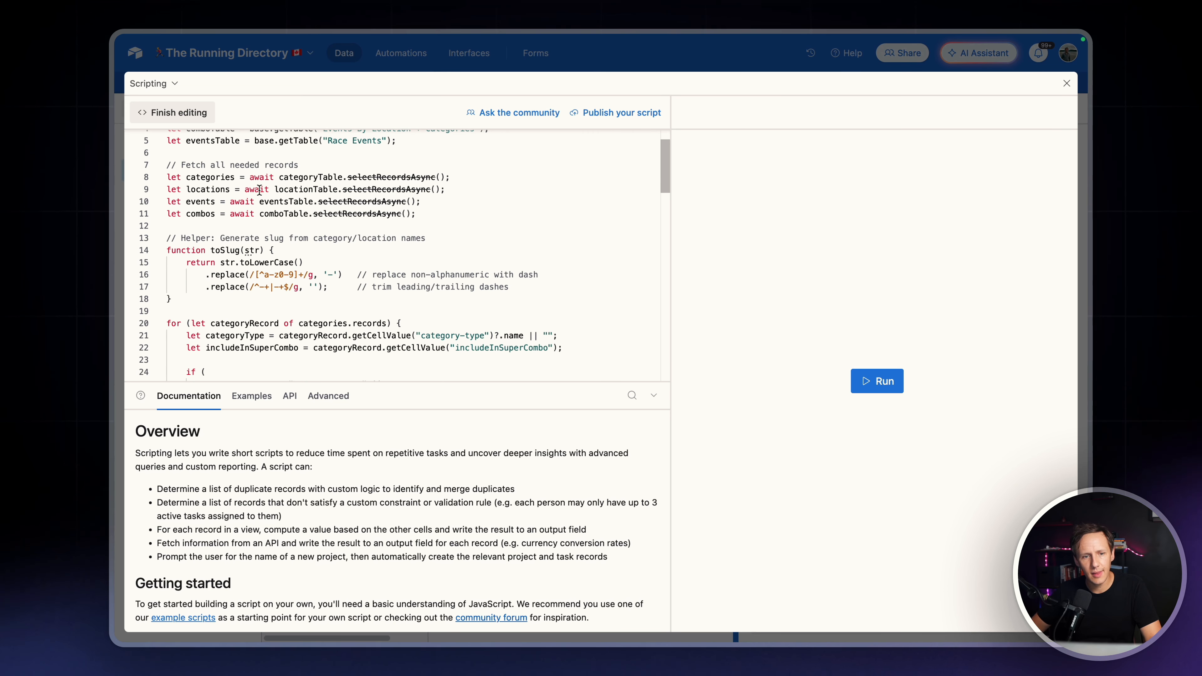
{"action": "scroll", "coordinate": [281, 250], "scroll_direction": "down", "scroll_amount": 12}
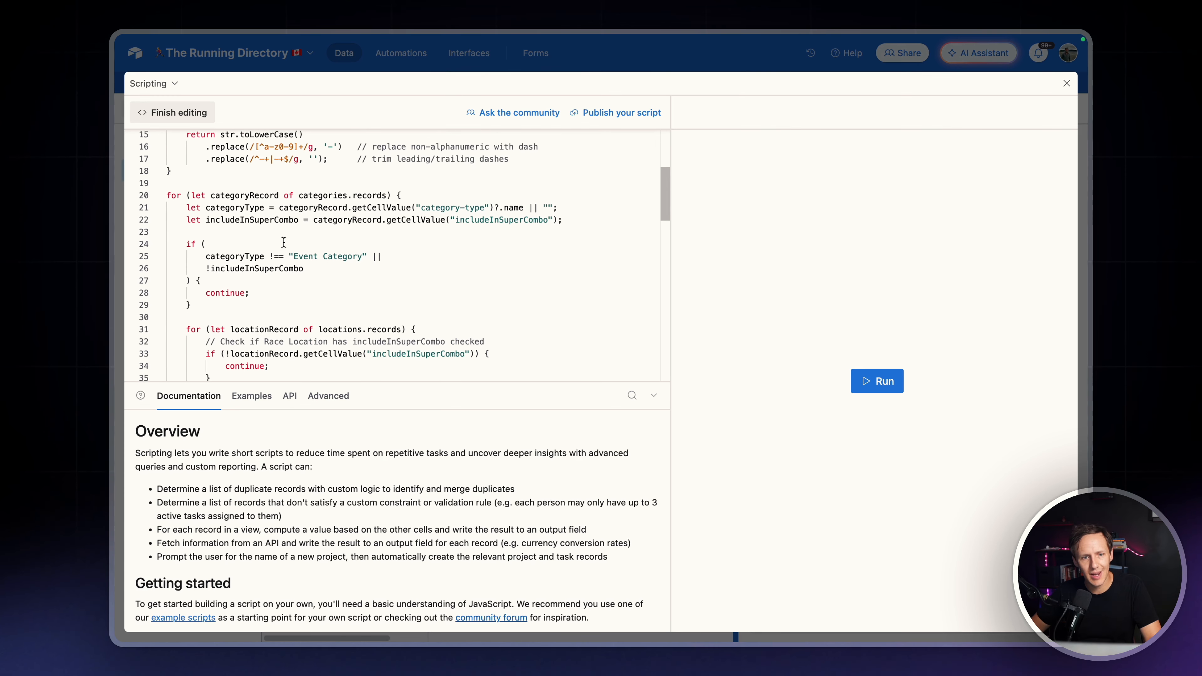
{"action": "scroll", "coordinate": [283, 241], "scroll_direction": "down", "scroll_amount": 10}
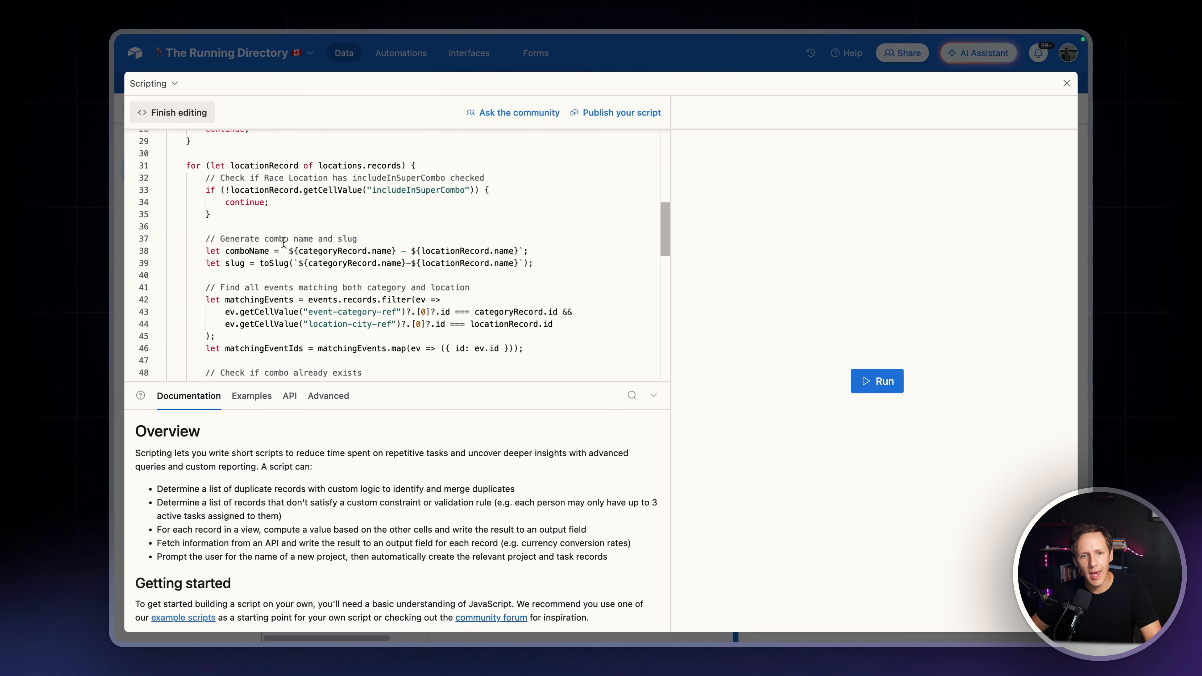
{"action": "scroll", "coordinate": [283, 241], "scroll_direction": "down", "scroll_amount": 2}
{"action": "scroll", "coordinate": [284, 241], "scroll_direction": "up", "scroll_amount": 4}
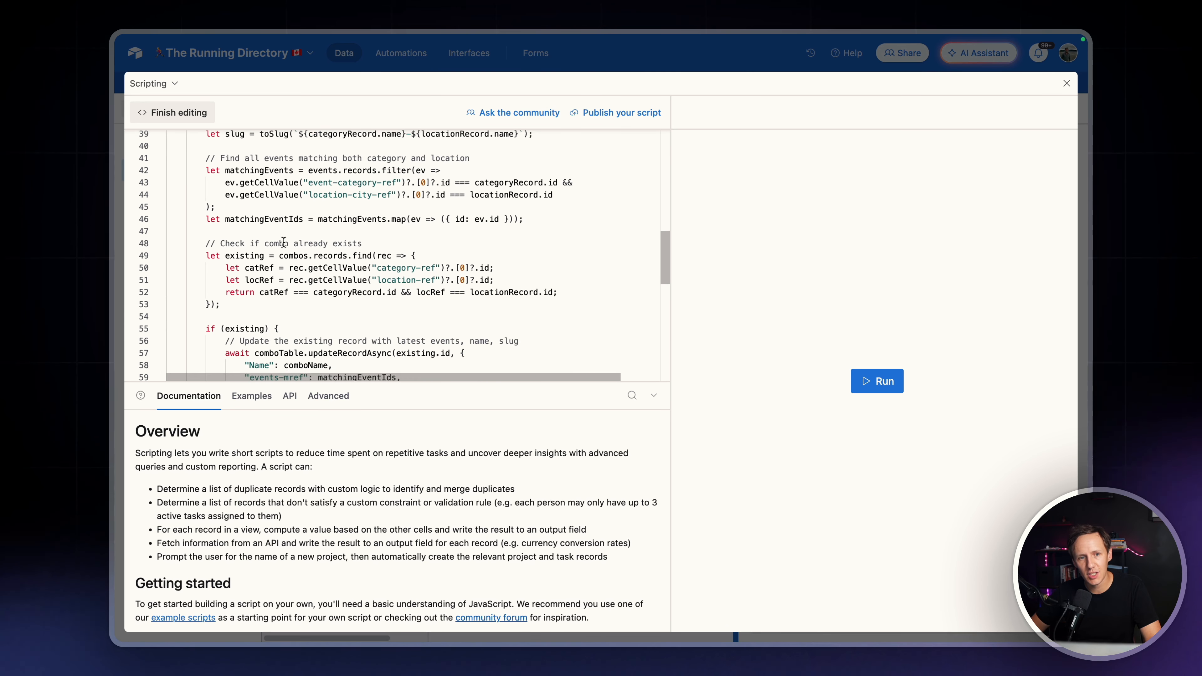
{"action": "scroll", "coordinate": [284, 243], "scroll_direction": "down", "scroll_amount": 1}
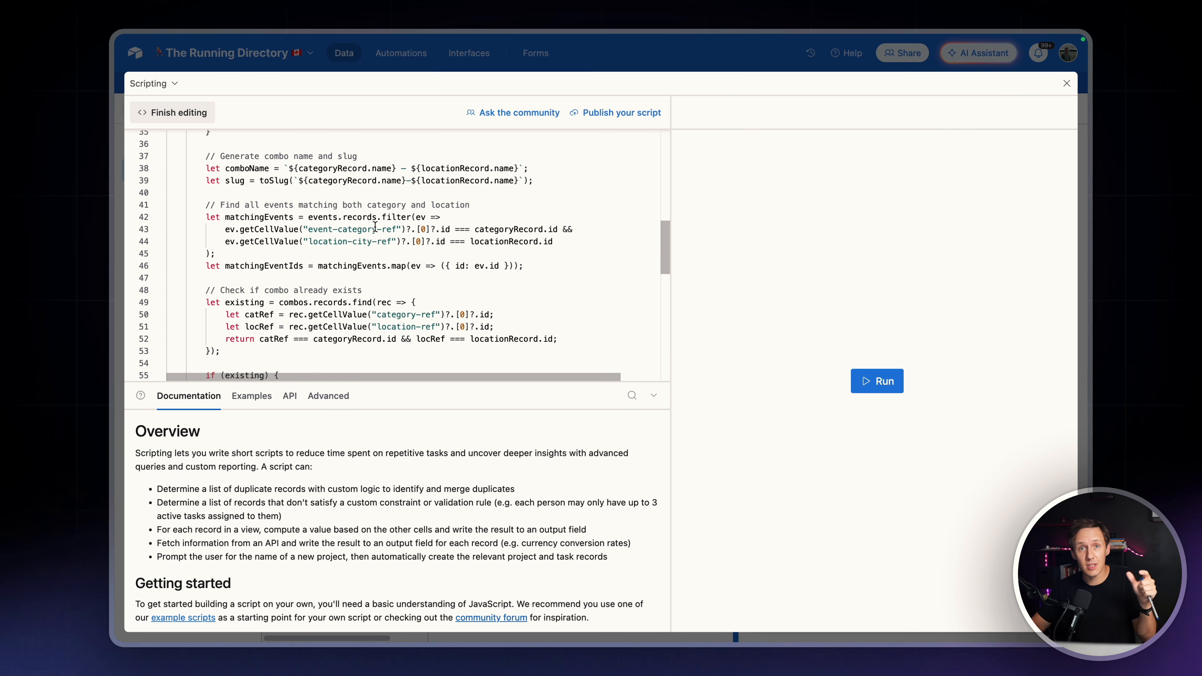
{"action": "scroll", "coordinate": [374, 226], "scroll_direction": "down", "scroll_amount": 5}
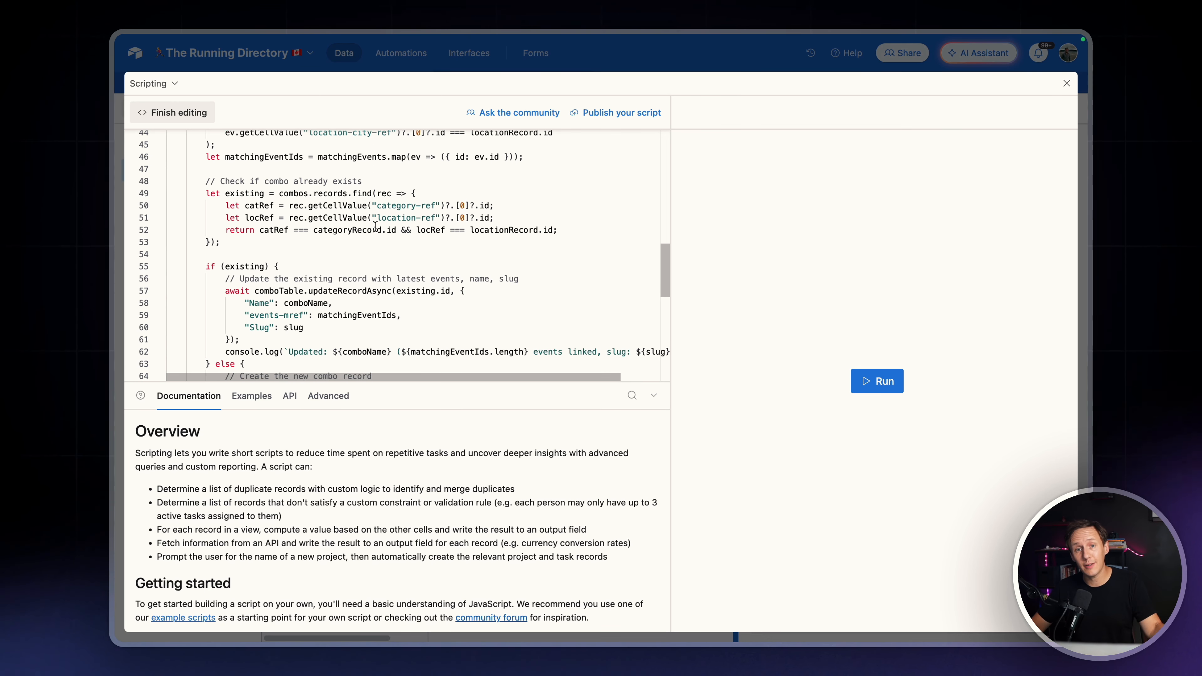
{"action": "scroll", "coordinate": [375, 226], "scroll_direction": "down", "scroll_amount": 10}
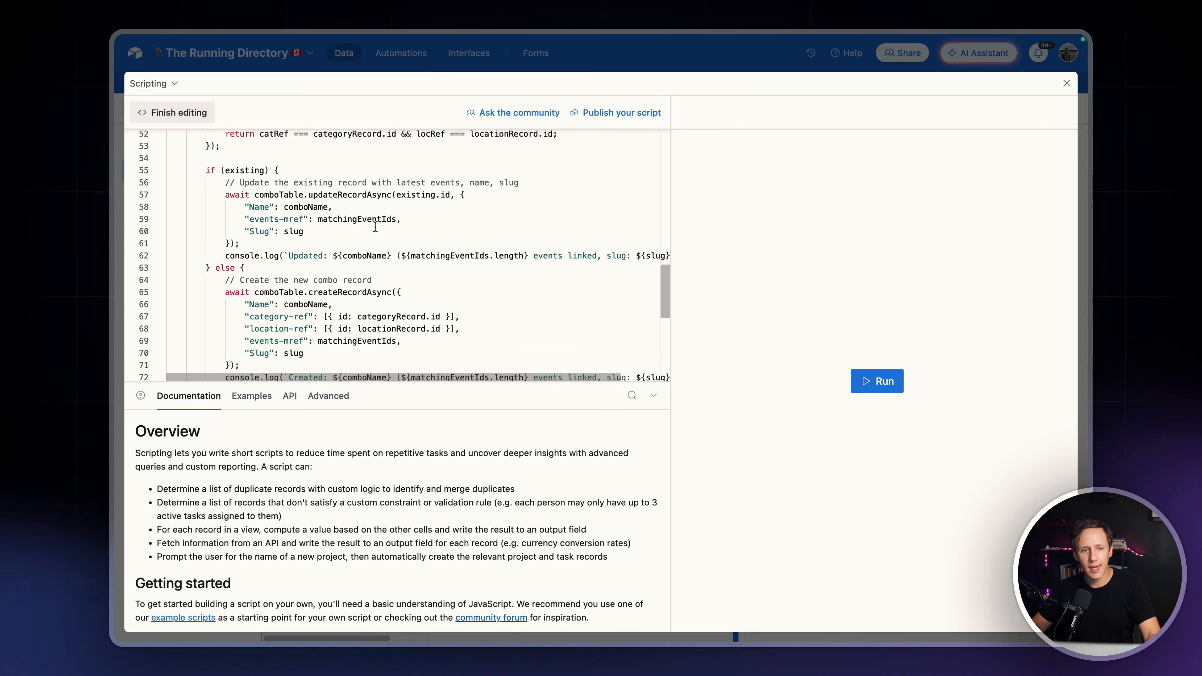
{"action": "left_click", "coordinate": [1067, 83]}
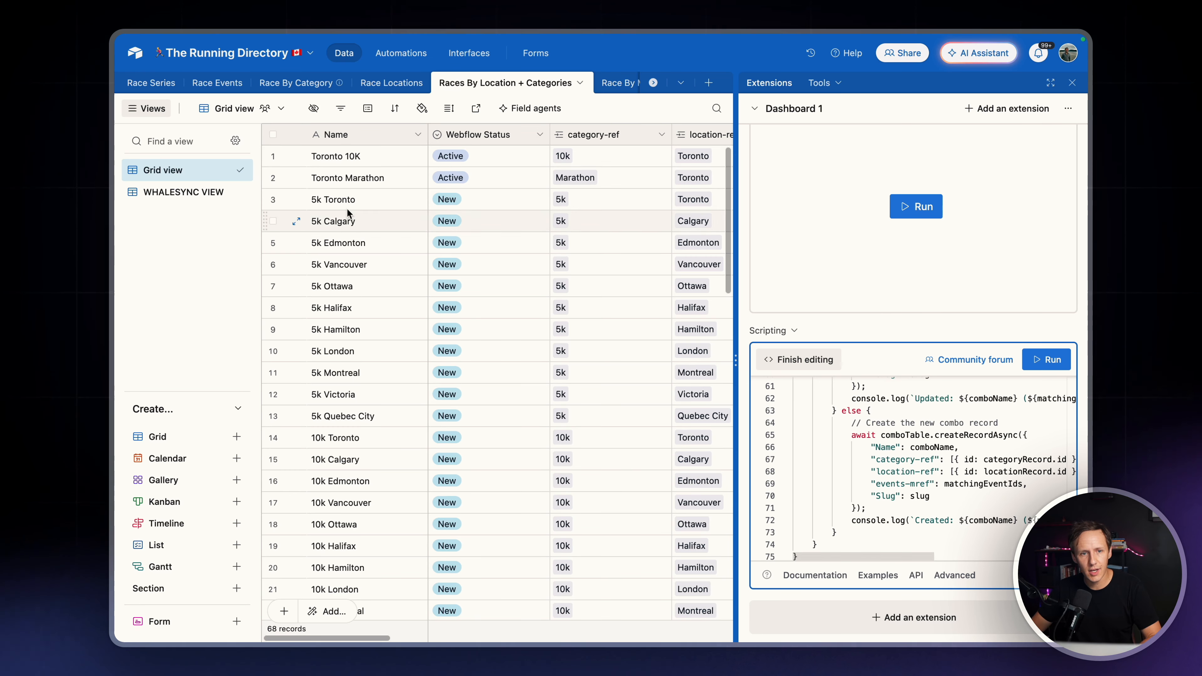
Delete all records from the Races By Location + Categories table
{"action": "left_click", "coordinate": [273, 135]}
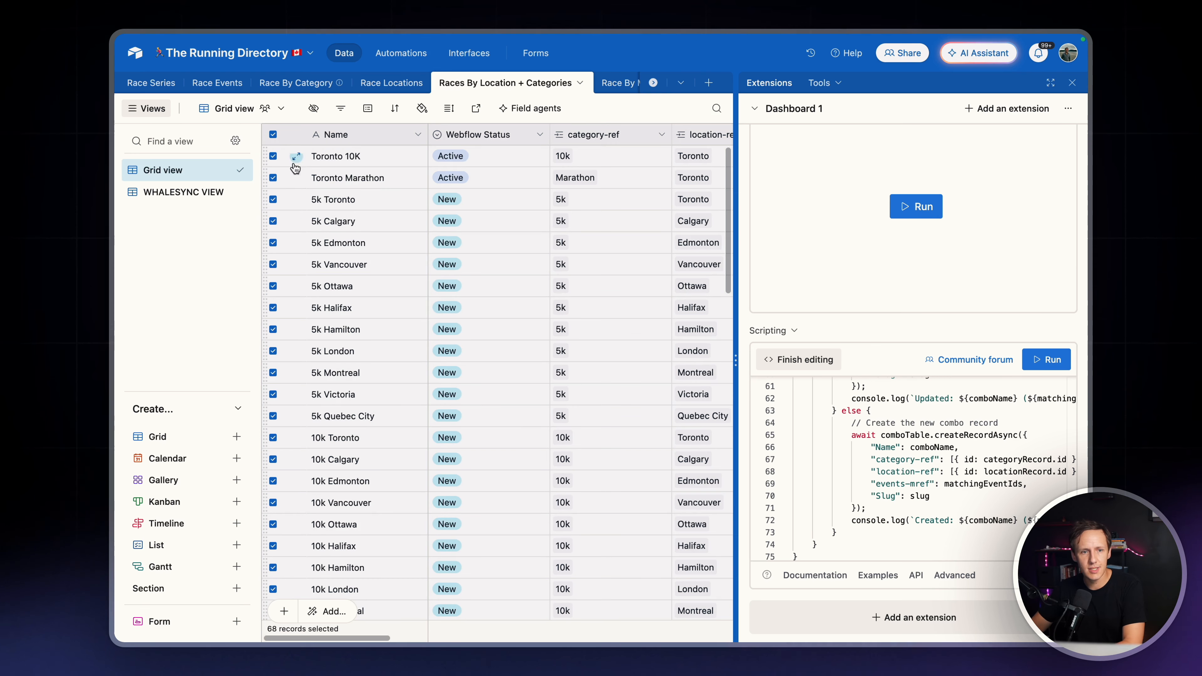
{"action": "right_click", "coordinate": [331, 221]}
{"action": "left_click", "coordinate": [397, 275]}
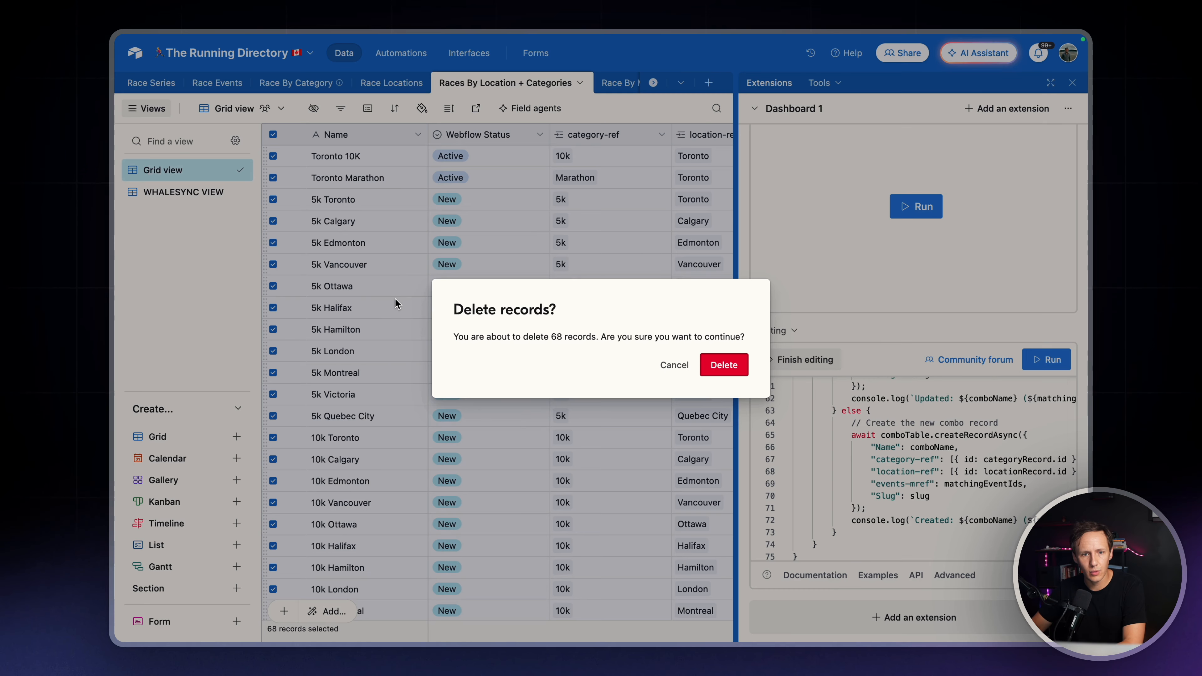
{"action": "left_click", "coordinate": [723, 365]}
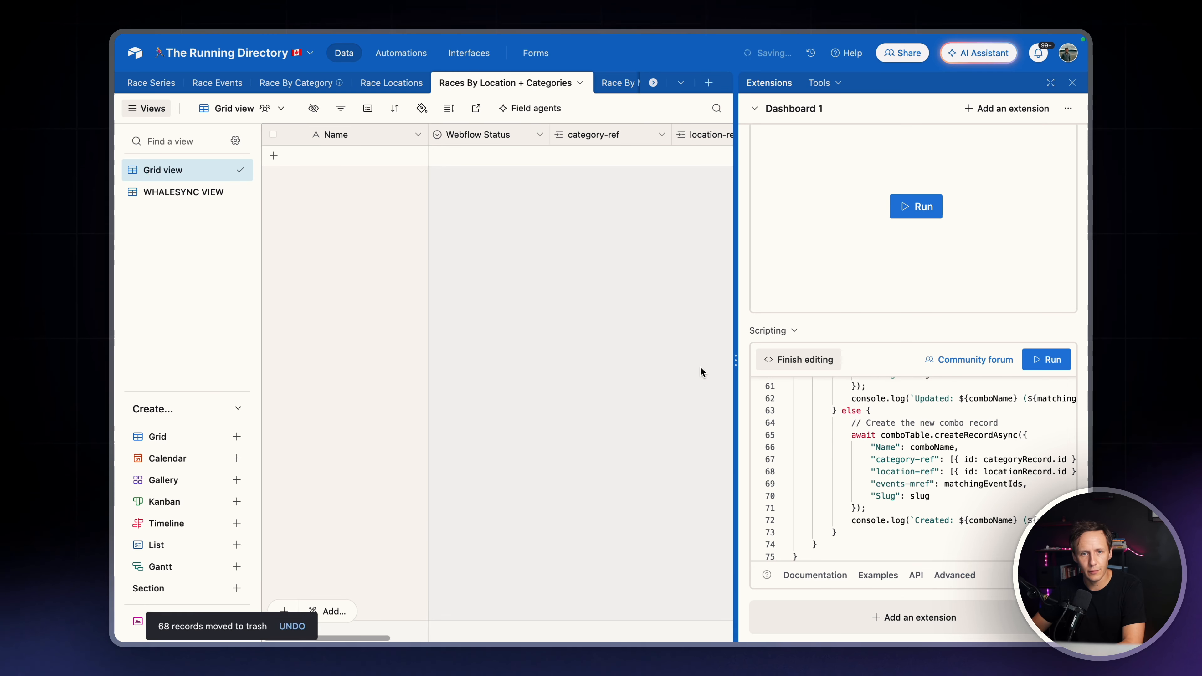
Run the new script and reopen its code in the full-size editor
{"action": "left_click", "coordinate": [1059, 361]}
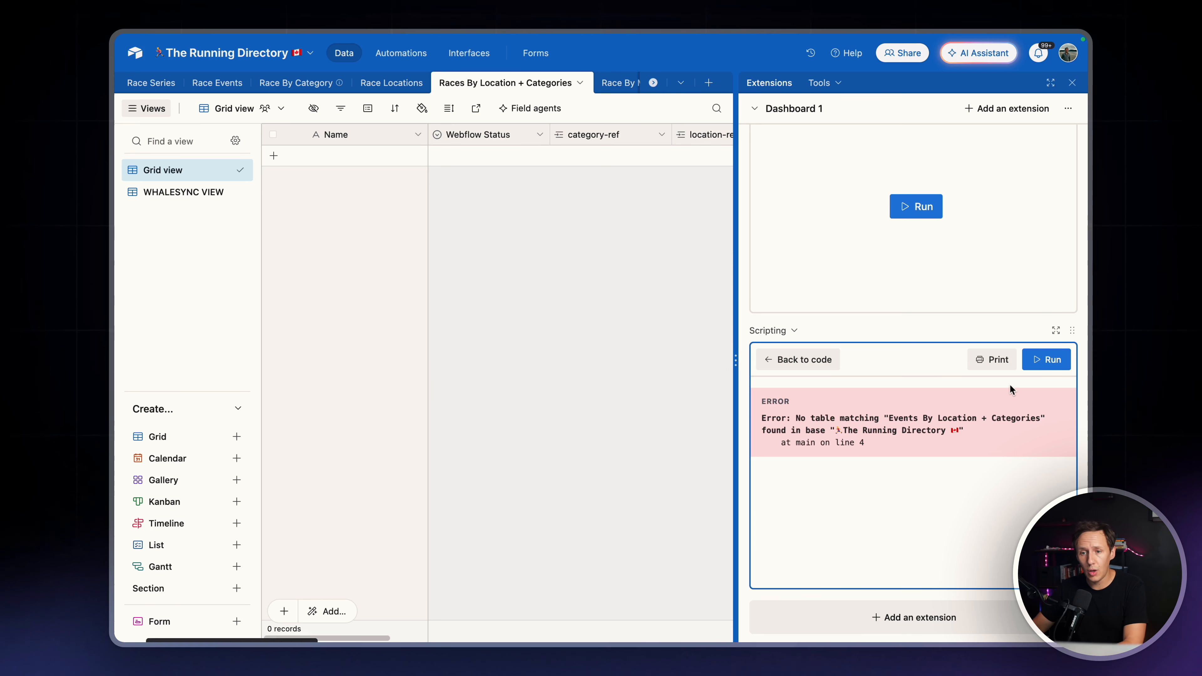
{"action": "left_click", "coordinate": [1058, 330]}
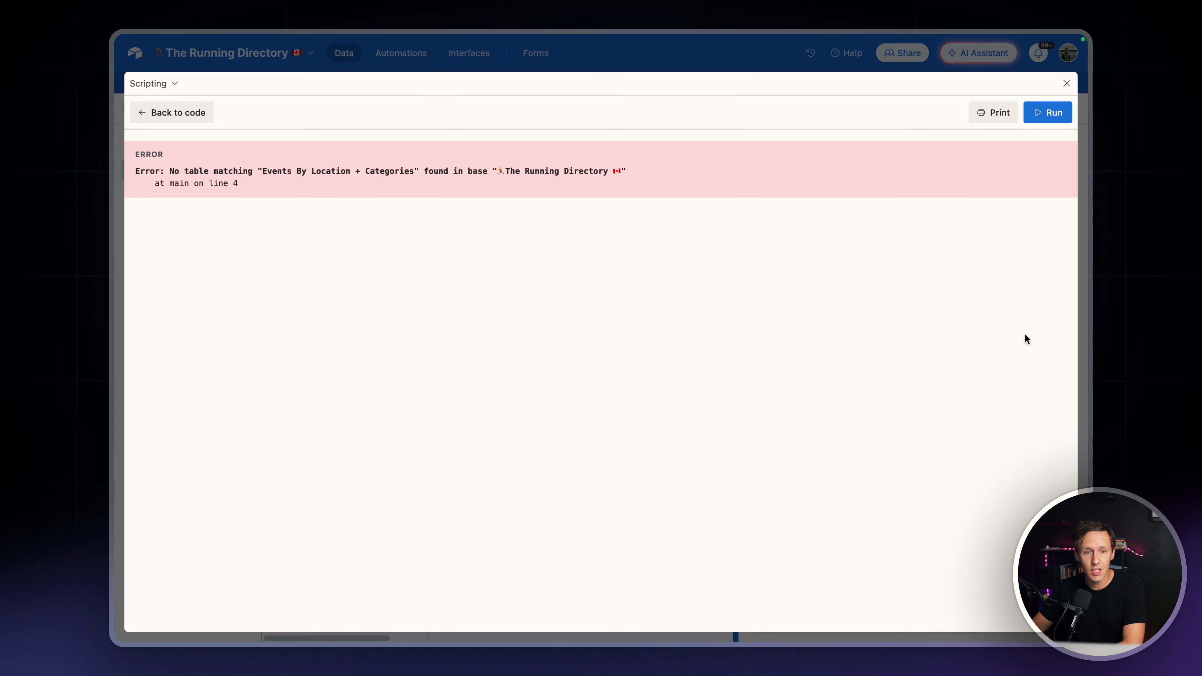
{"action": "left_click", "coordinate": [162, 114]}
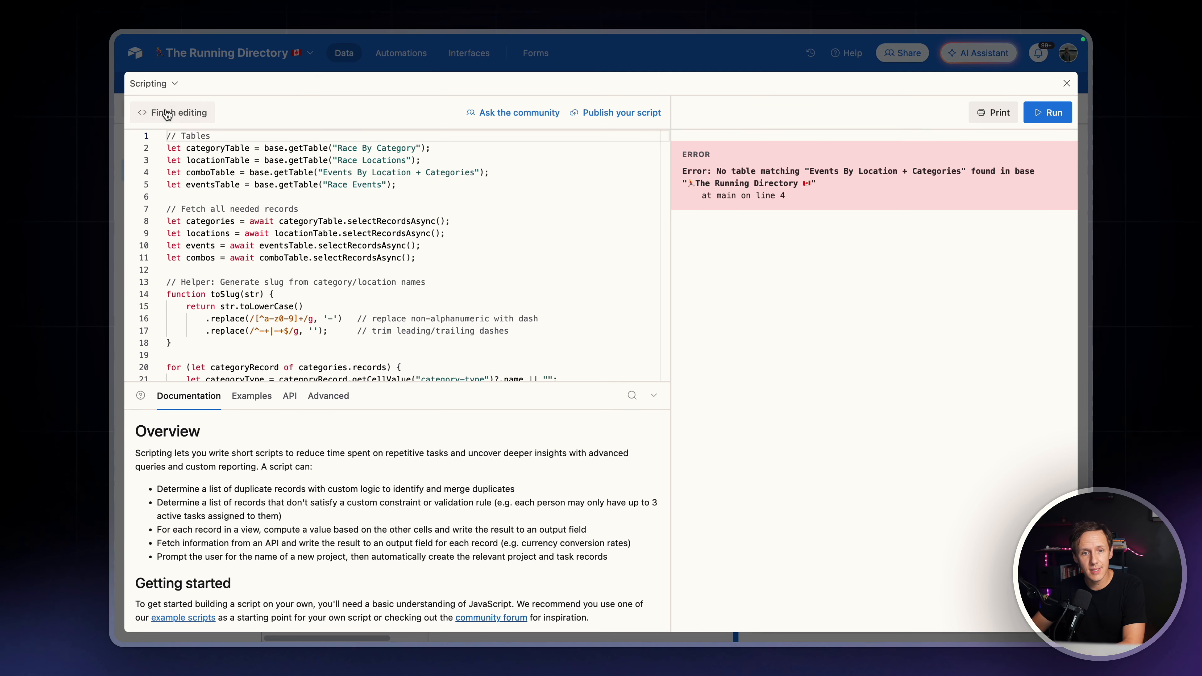
Change the table name that comboTable loads on line 4 to "Races By Location + Categories"
{"action": "mouse_move", "coordinate": [351, 221]}
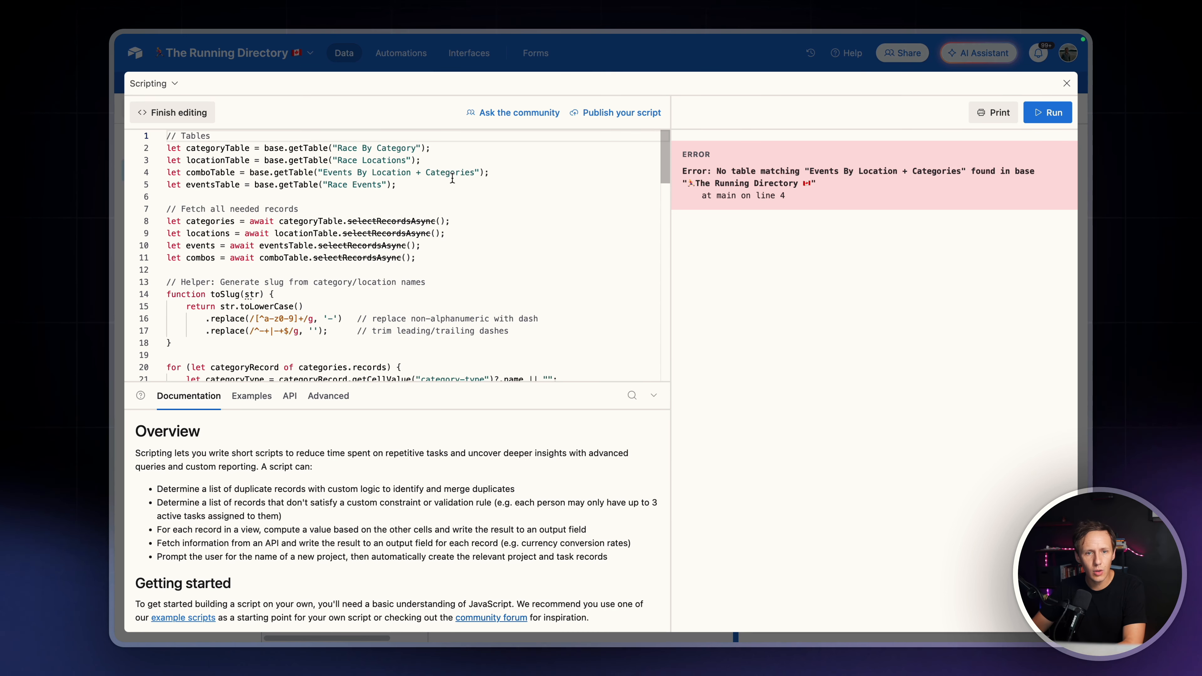
{"action": "left_click_drag", "start_coordinate": [479, 172], "coordinate": [324, 174]}
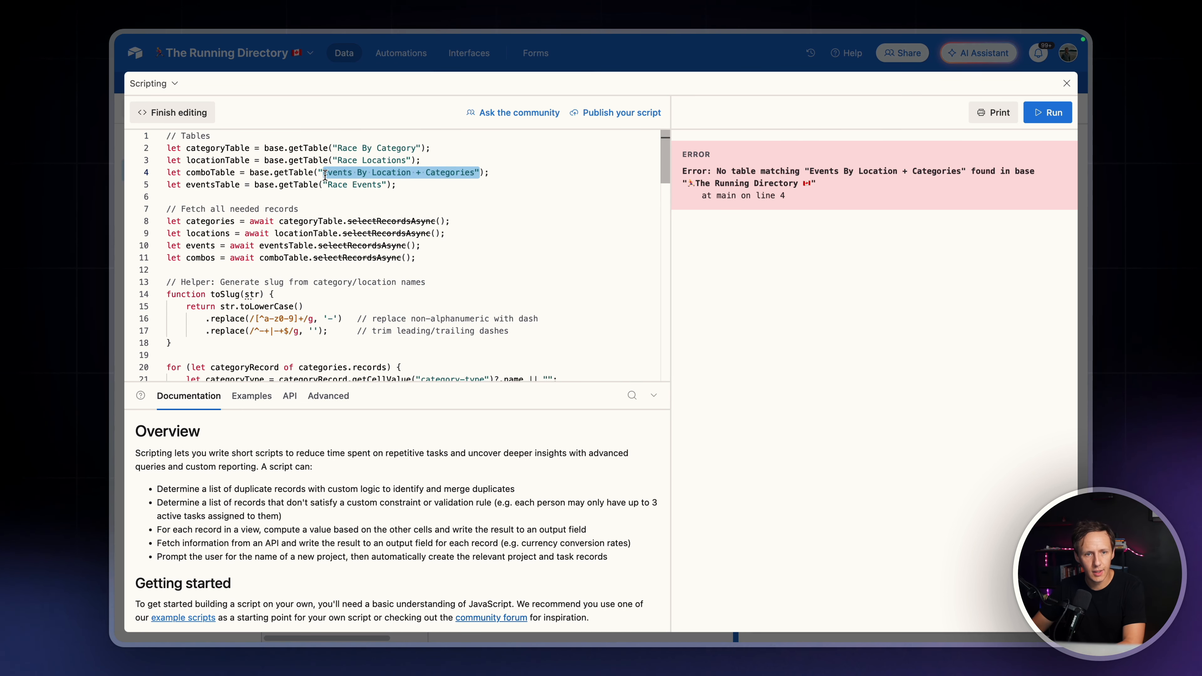
{"action": "key", "text": "BackSpace"}
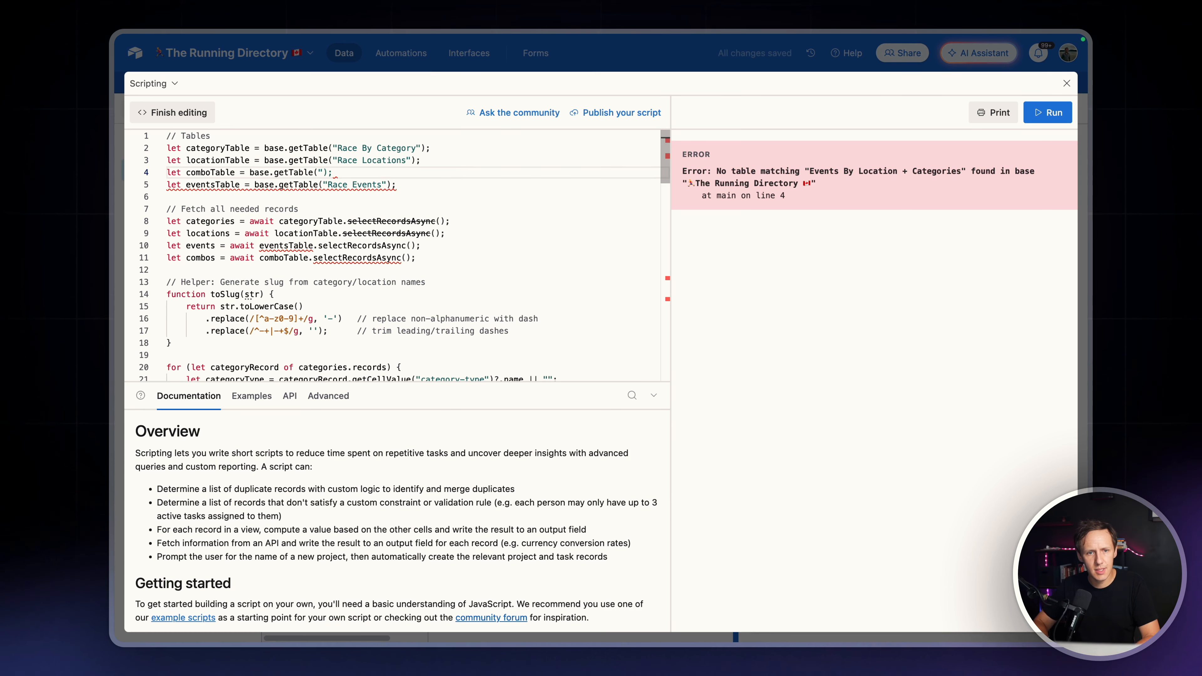
{"action": "key", "text": "BackSpace"}
{"action": "type", "text": "\"Ev"}
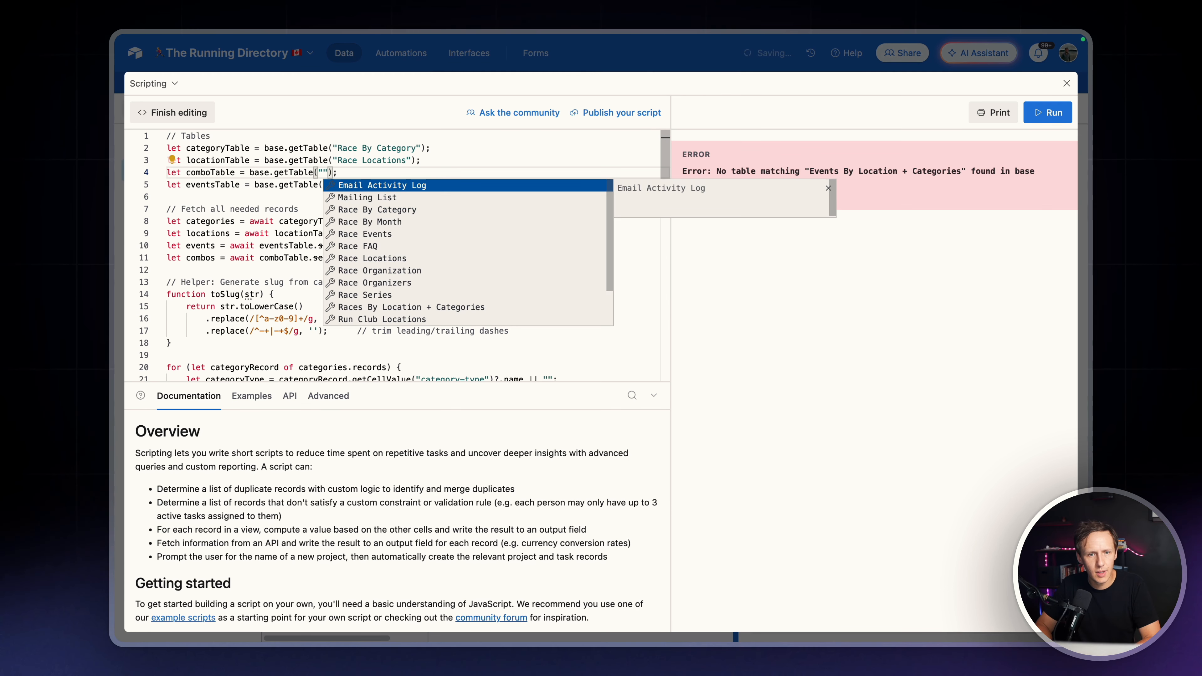
{"action": "type", "text": "ent"}
{"action": "key", "text": "BackSpace"}
{"action": "key", "text": "BackSpace"}
{"action": "key", "text": "BackSpace"}
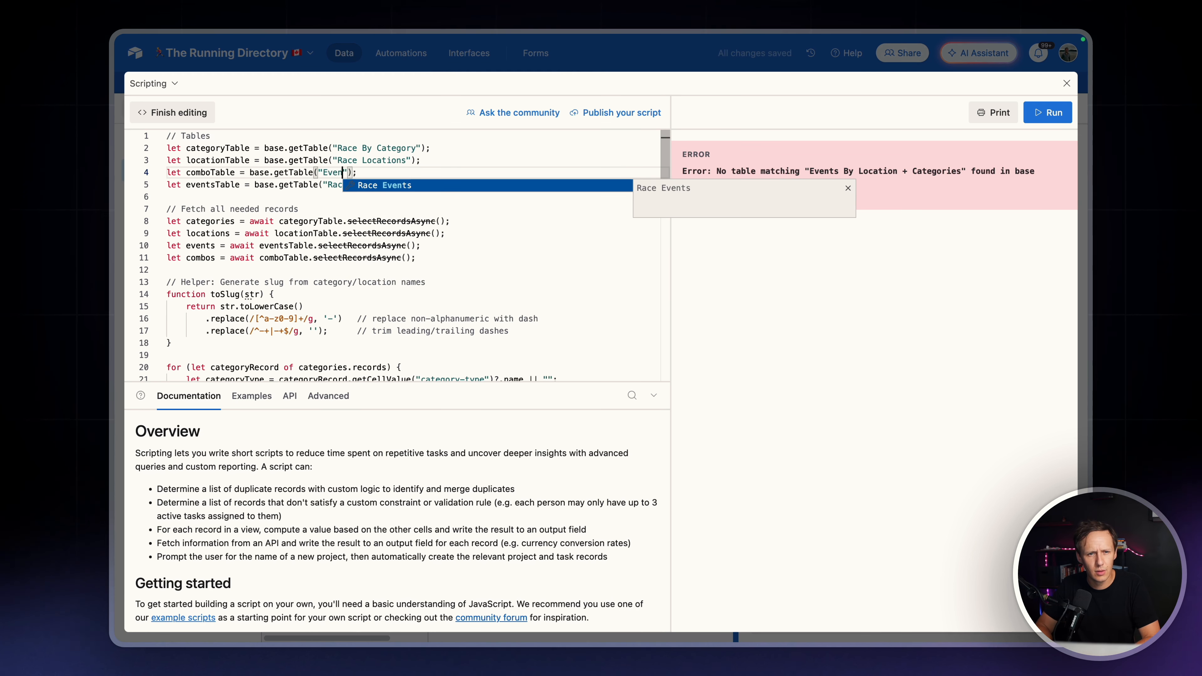
{"action": "key", "text": "BackSpace"}
{"action": "key", "text": "BackSpace"}
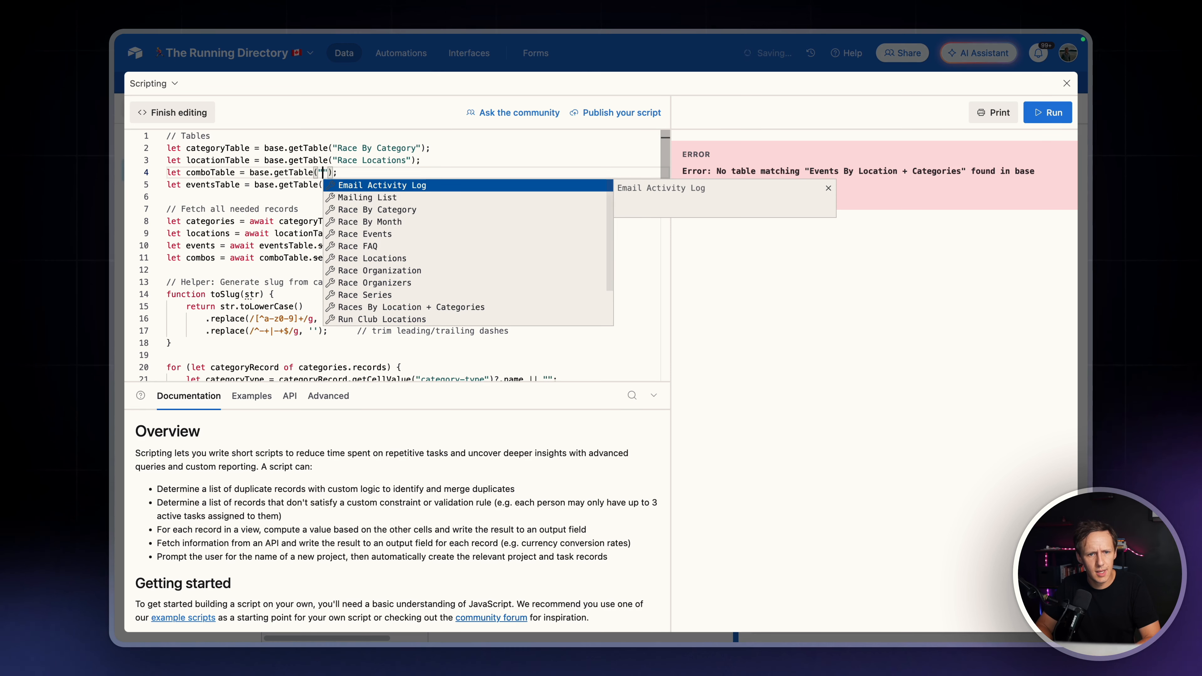
{"action": "key", "text": "Down"}
{"action": "key", "text": "Down"}
{"action": "key", "text": "Down"}
{"action": "key", "text": "Down"}
{"action": "key", "text": "Down"}
{"action": "key", "text": "Down"}
{"action": "key", "text": "Down"}
{"action": "key", "text": "Down"}
{"action": "key", "text": "Down"}
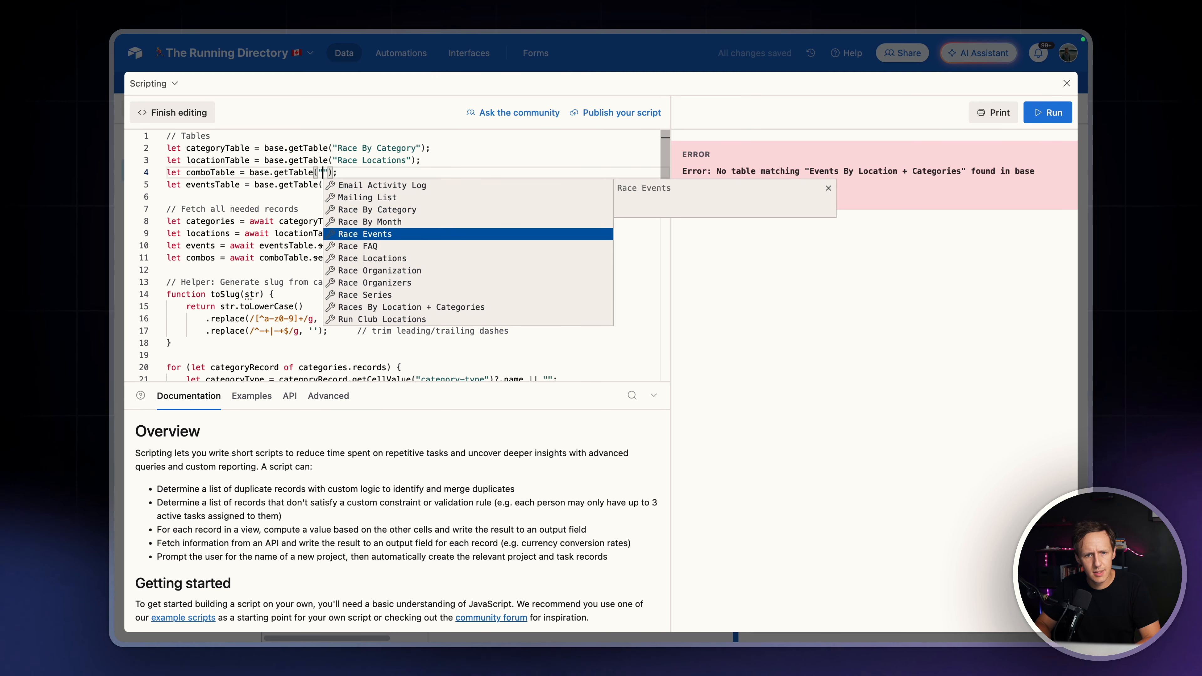
{"action": "key", "text": "Down"}
{"action": "key", "text": "Return"}
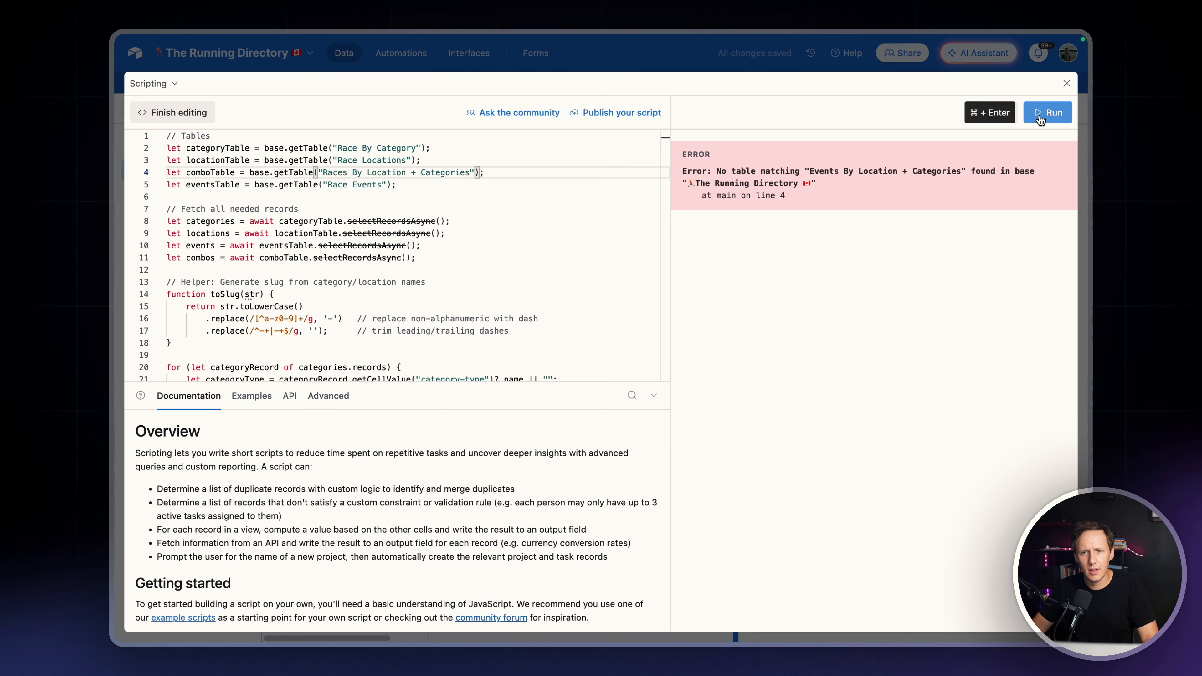
Run the corrected script, return to the grid and slightly widen the events-mref field
{"action": "left_click", "coordinate": [1031, 120]}
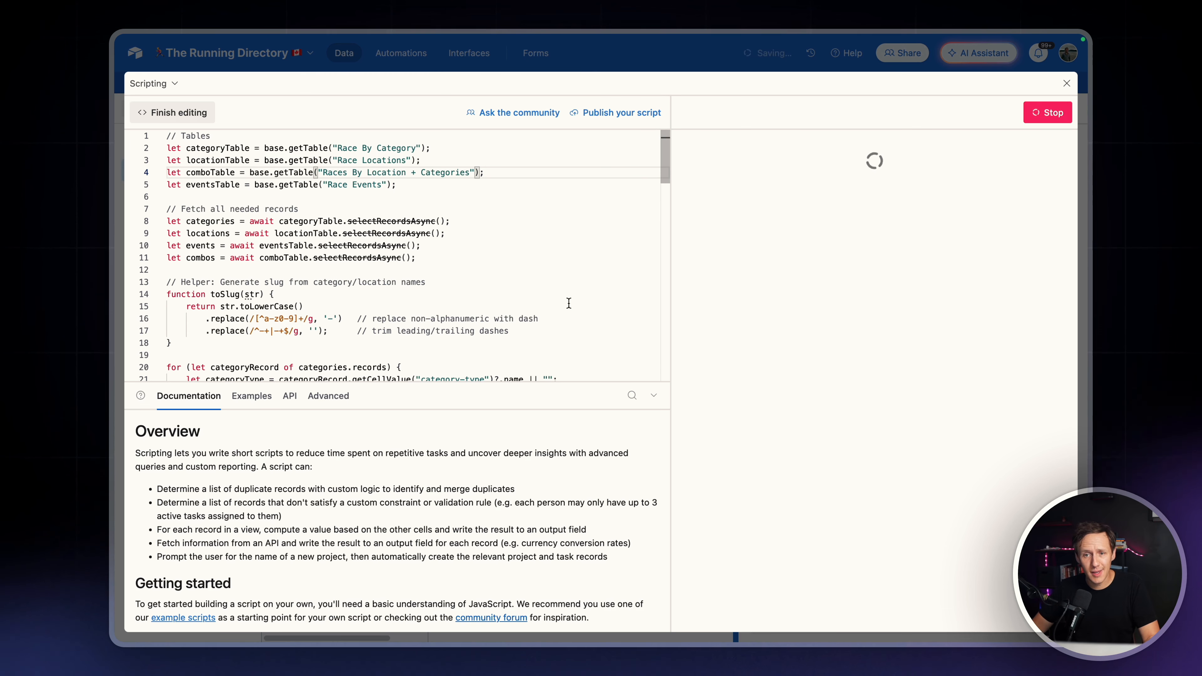
{"action": "left_click", "coordinate": [1066, 85]}
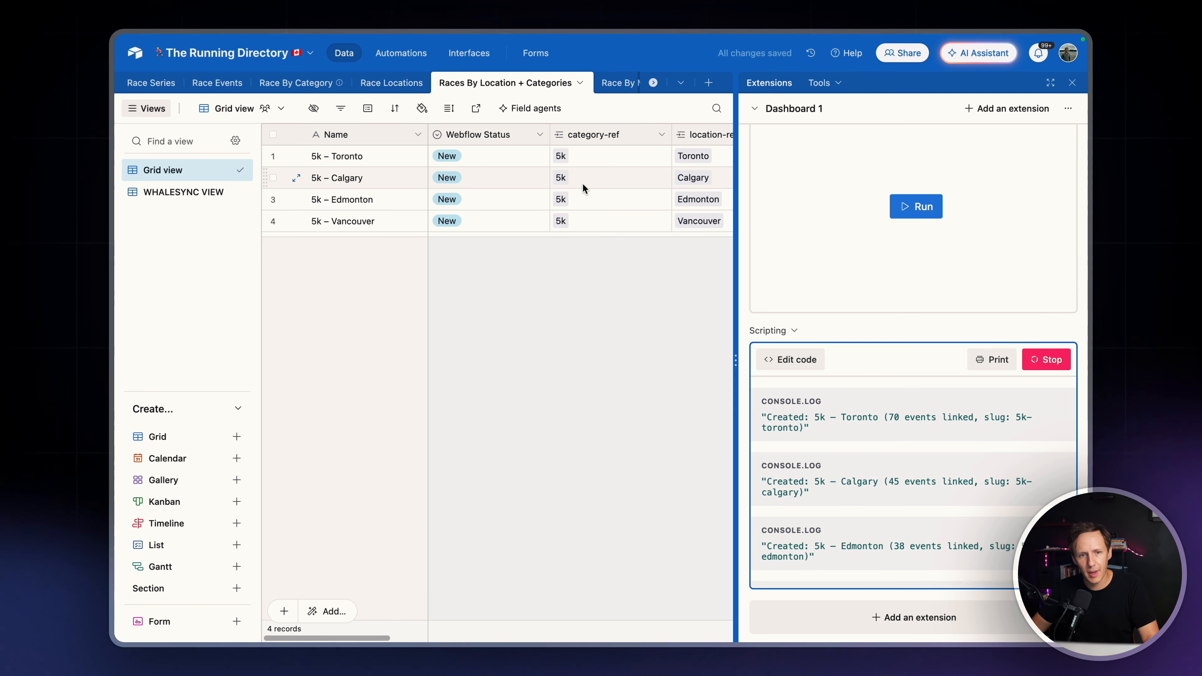
{"action": "scroll", "coordinate": [582, 183], "scroll_direction": "right", "scroll_amount": 5}
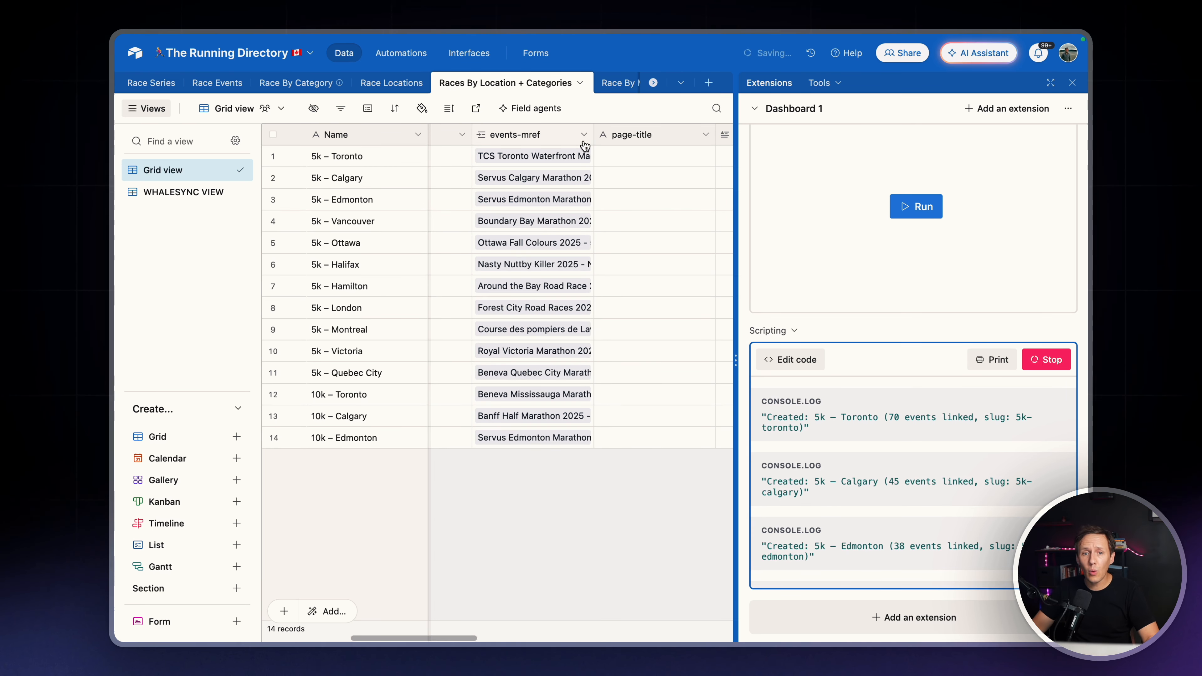
{"action": "mouse_move", "coordinate": [592, 136]}
{"action": "left_mouse_down"}
{"action": "mouse_move", "coordinate": [653, 136]}
{"action": "mouse_move", "coordinate": [607, 135]}
{"action": "left_mouse_up"}
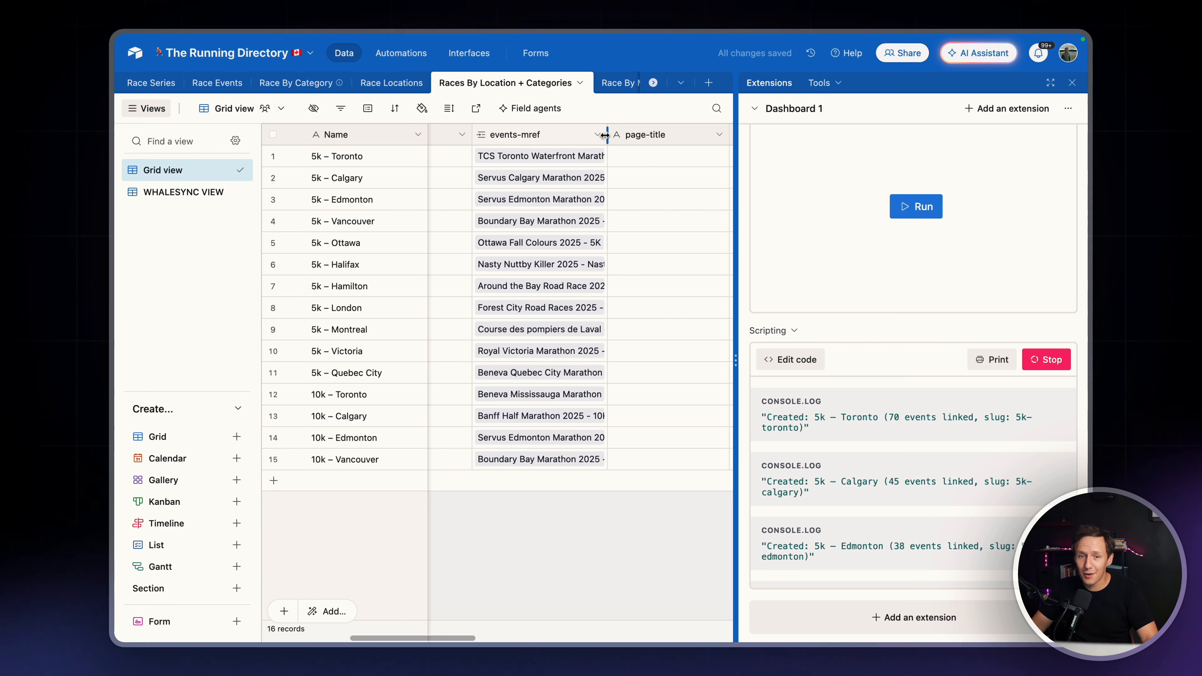
{"action": "left_click", "coordinate": [597, 135]}
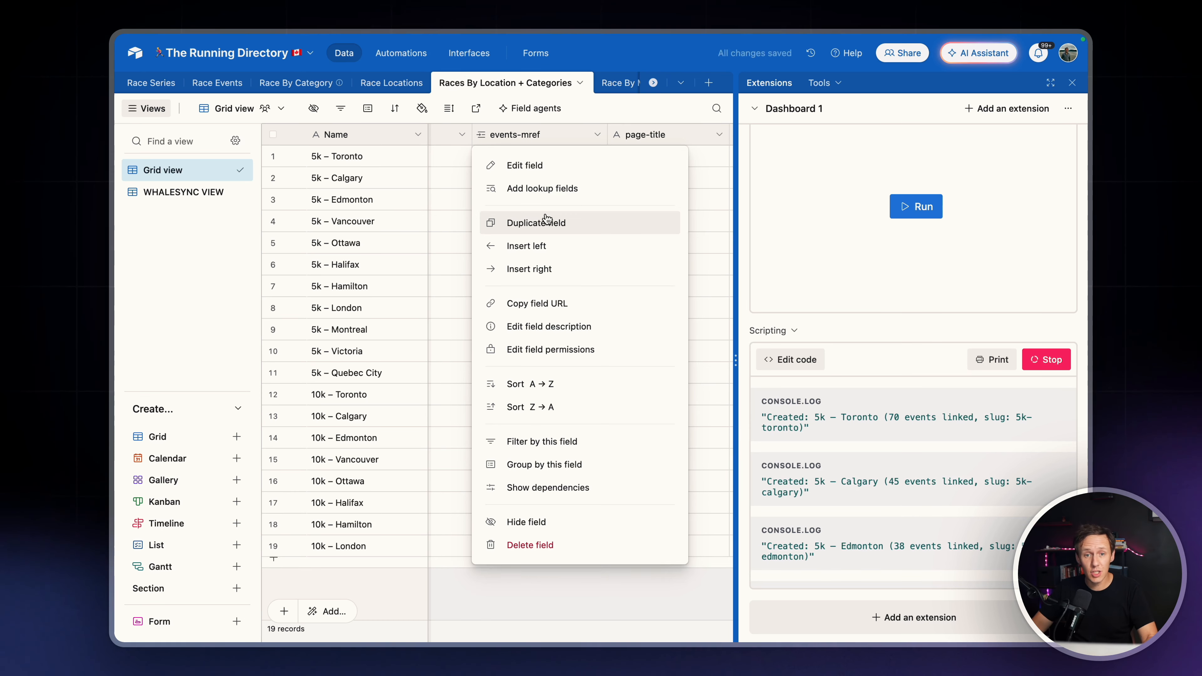
{"action": "left_click", "coordinate": [547, 196]}
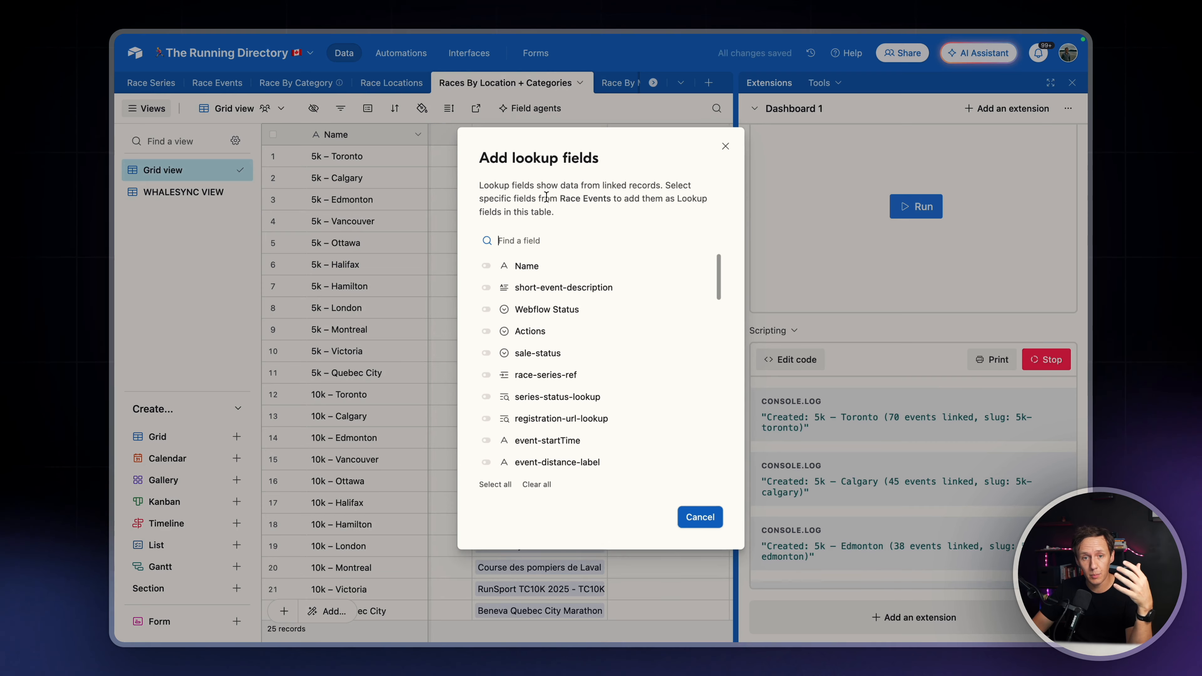
{"action": "left_click", "coordinate": [695, 518]}
Insert a Count field named count_events-mref directly after events-mref, counting the records linked in events-mref
{"action": "left_click", "coordinate": [597, 135]}
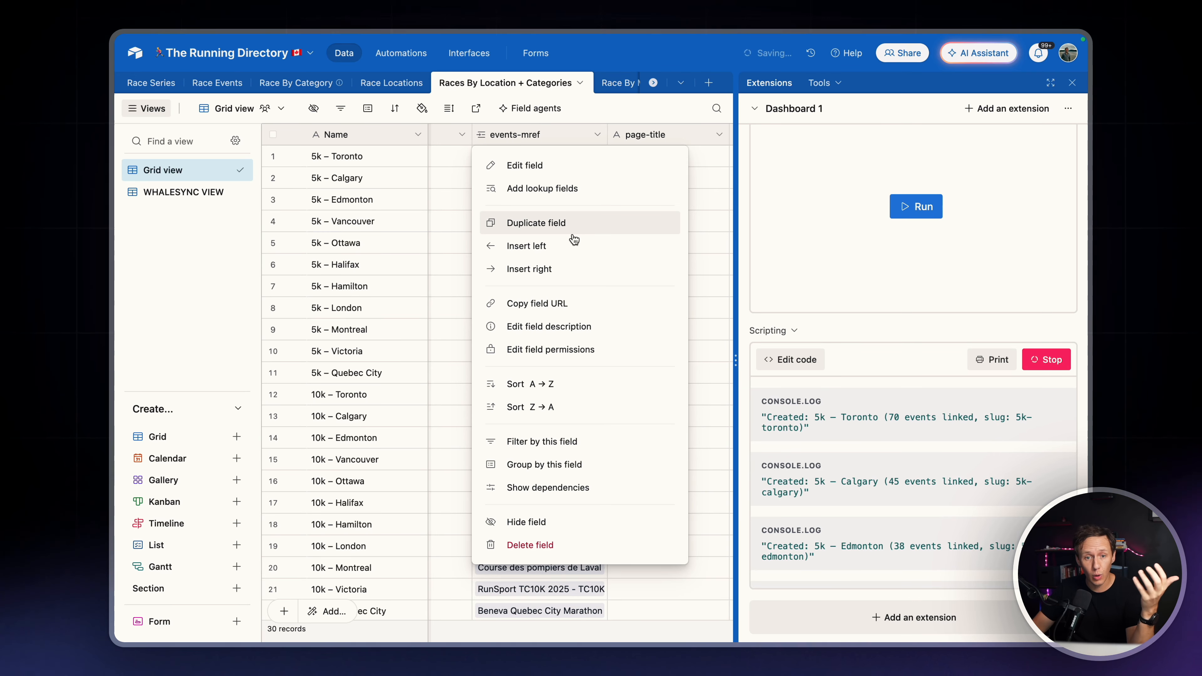
{"action": "left_click", "coordinate": [551, 269]}
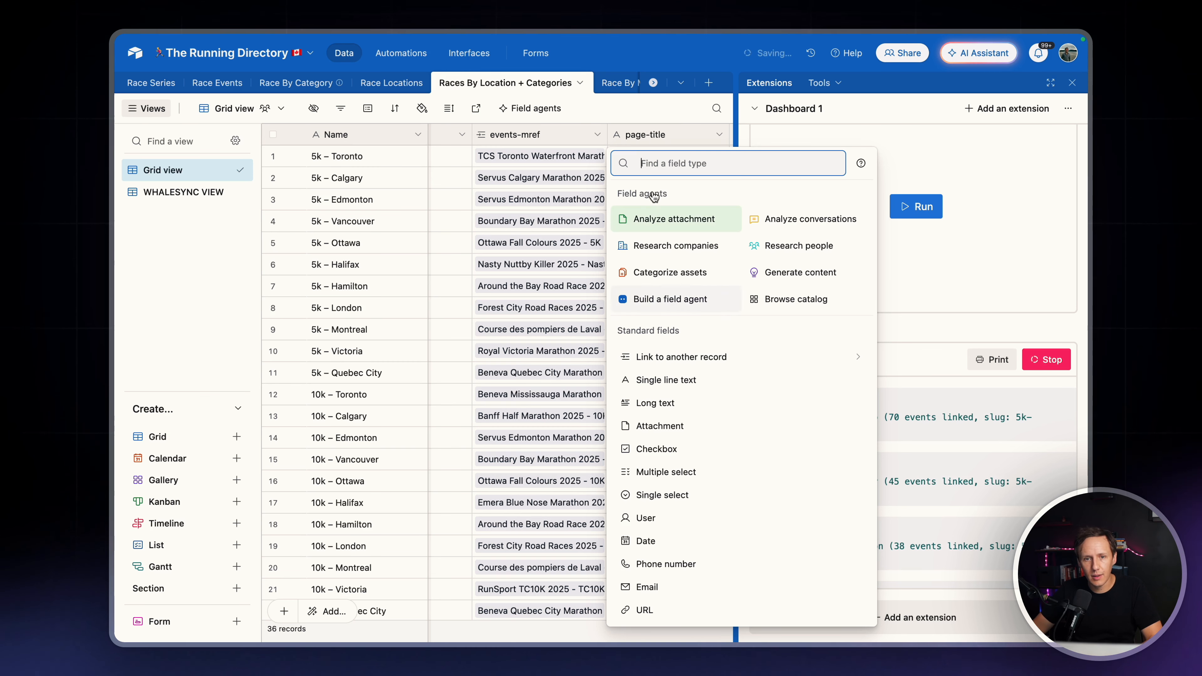
{"action": "type", "text": "count"}
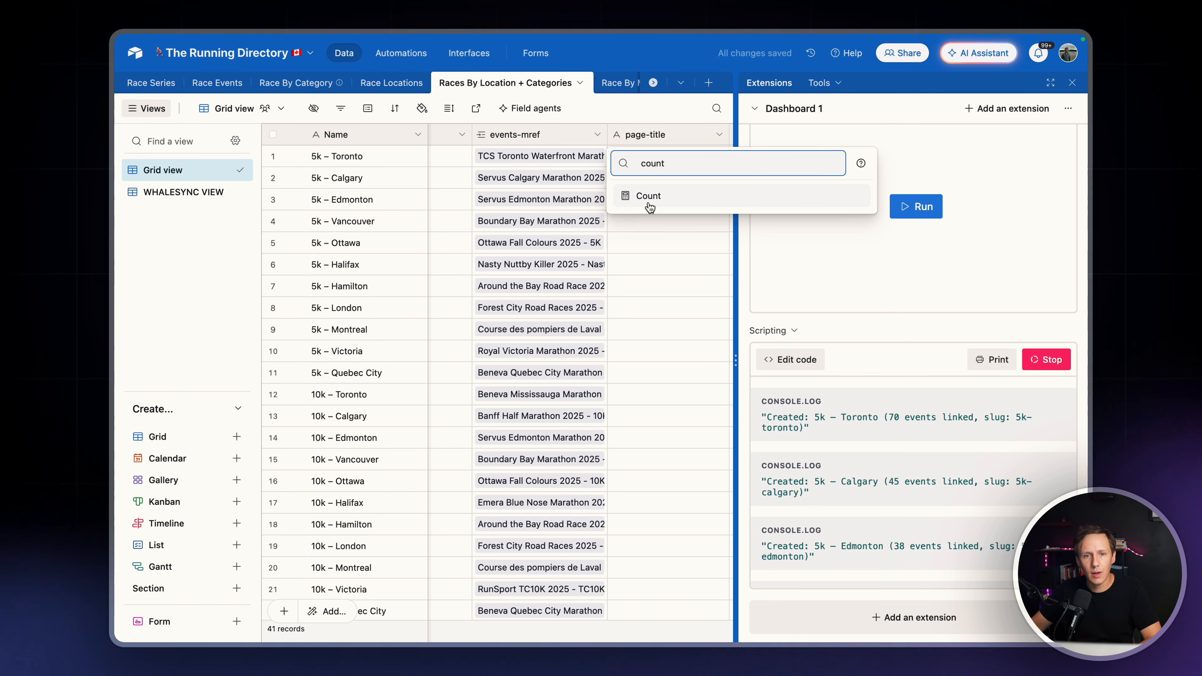
{"action": "left_click", "coordinate": [665, 199]}
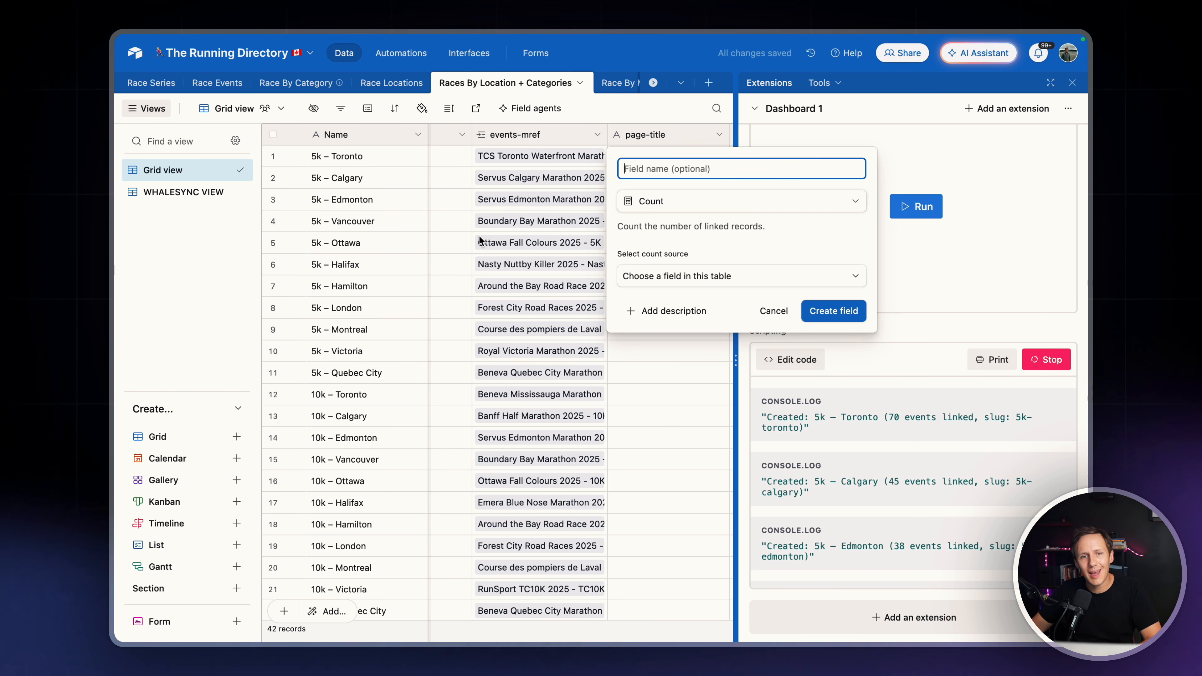
{"action": "left_click", "coordinate": [711, 276]}
{"action": "left_click", "coordinate": [696, 381]}
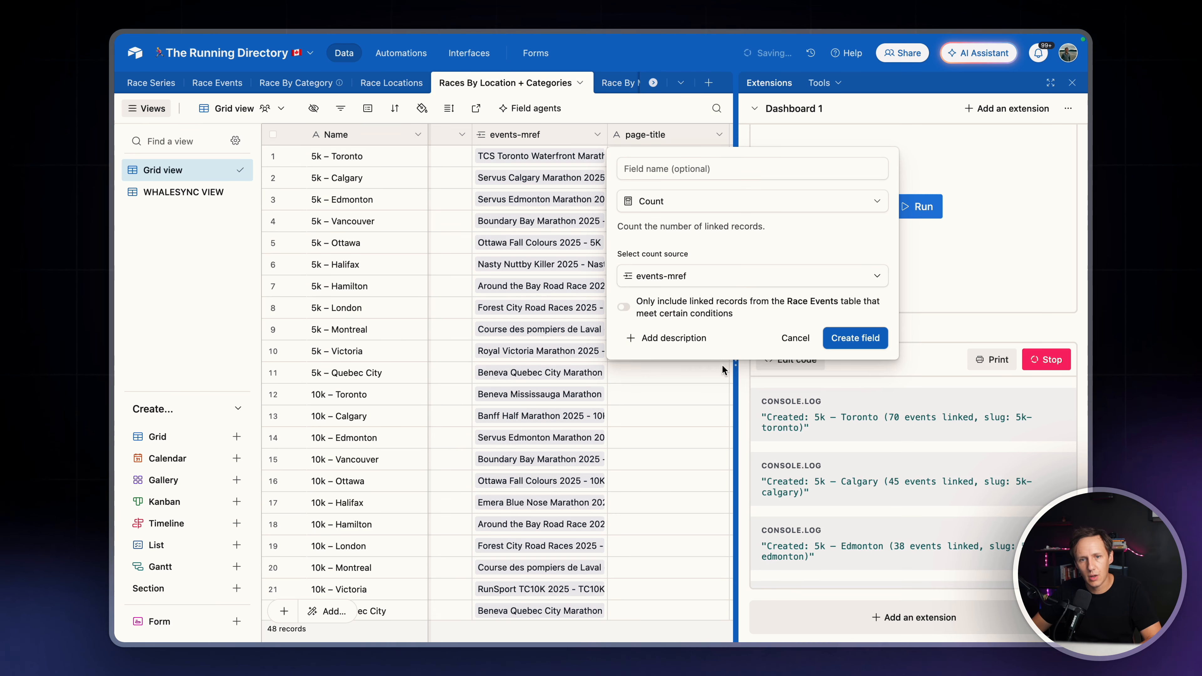
{"action": "left_click", "coordinate": [666, 165]}
{"action": "type", "text": "count"}
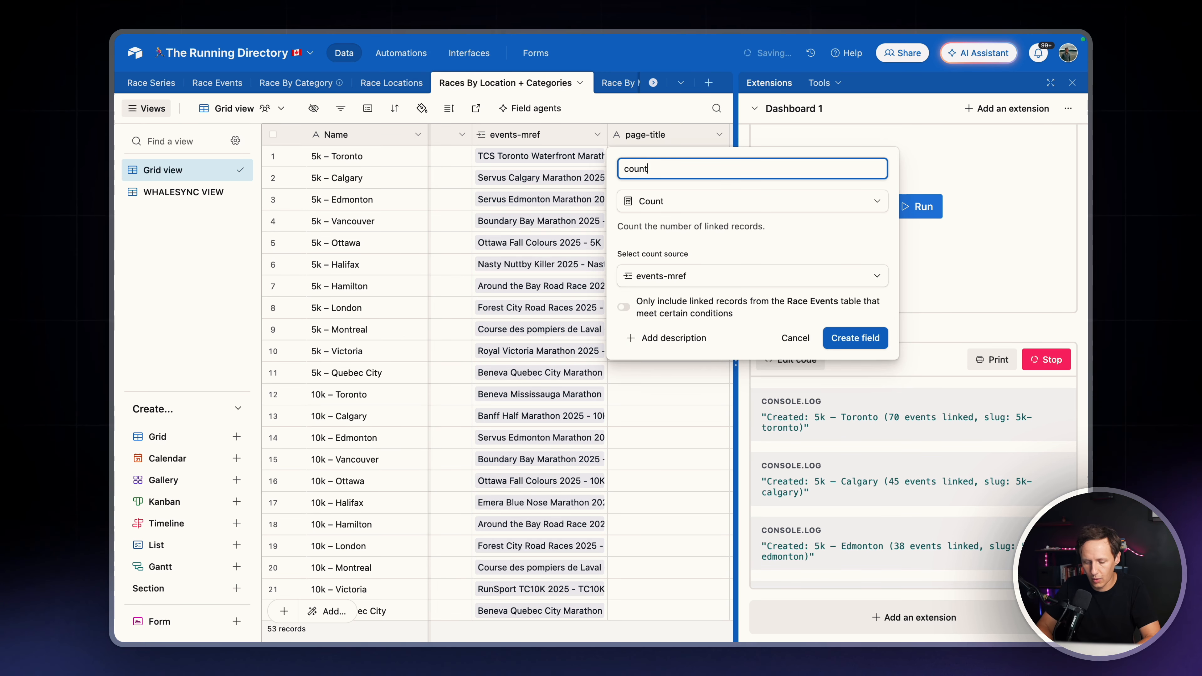
{"action": "type", "text": "_events"}
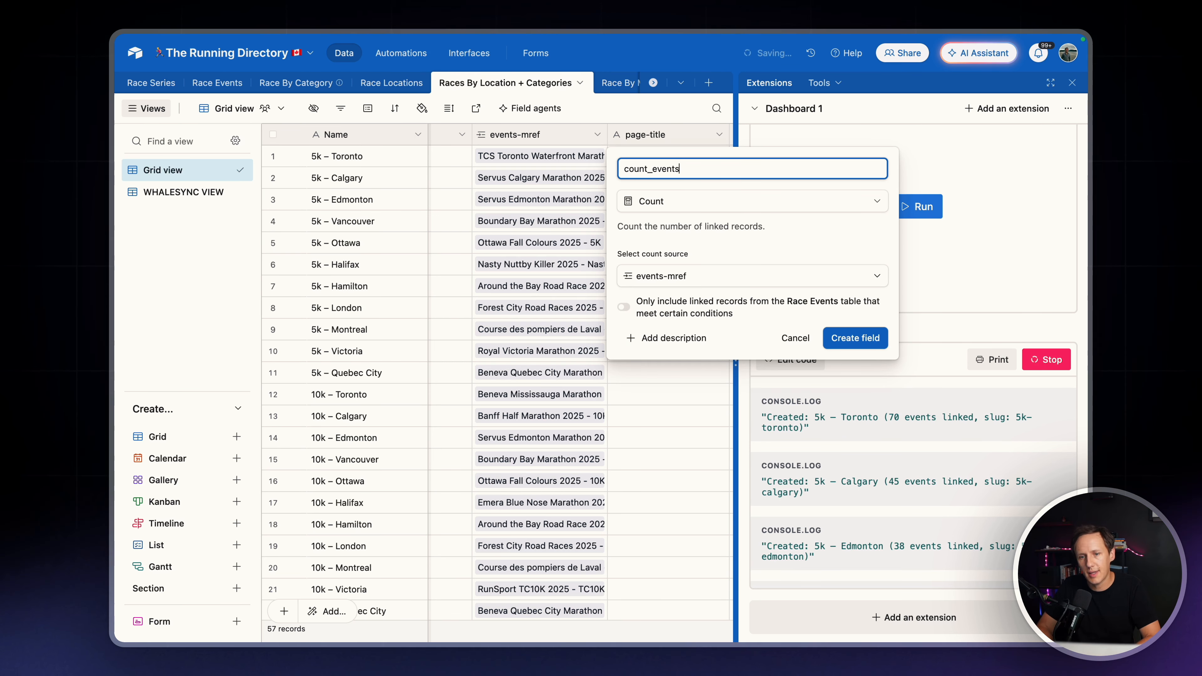
{"action": "type", "text": "-mref"}
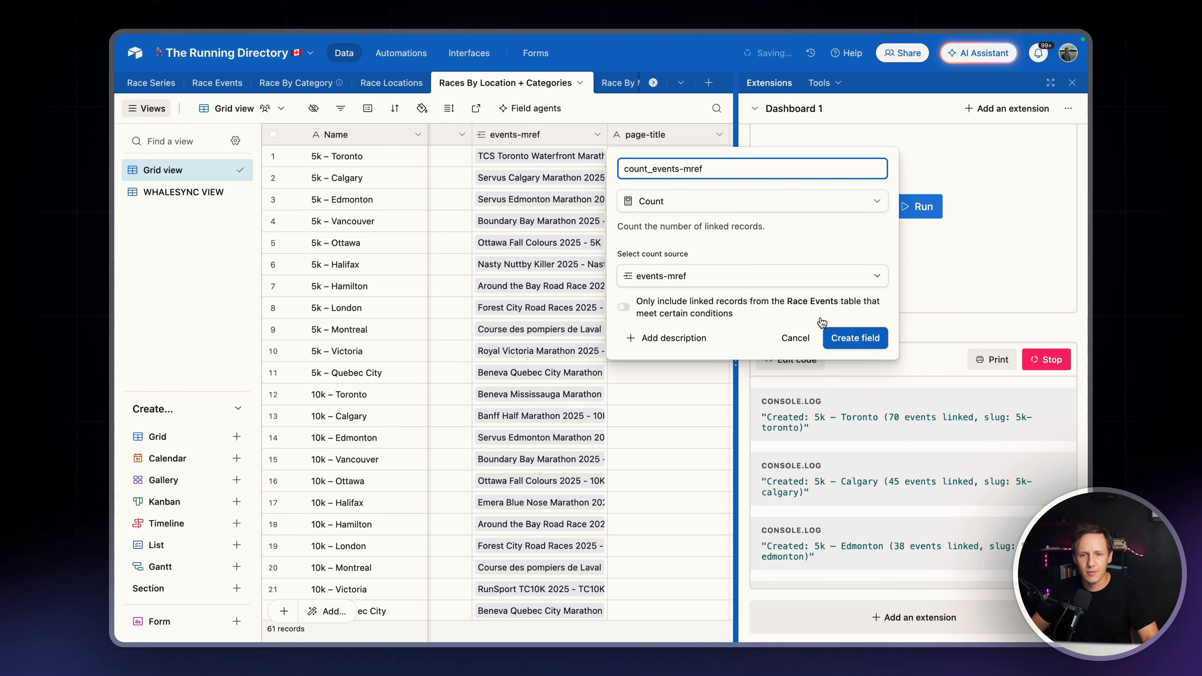
{"action": "left_click", "coordinate": [881, 341]}
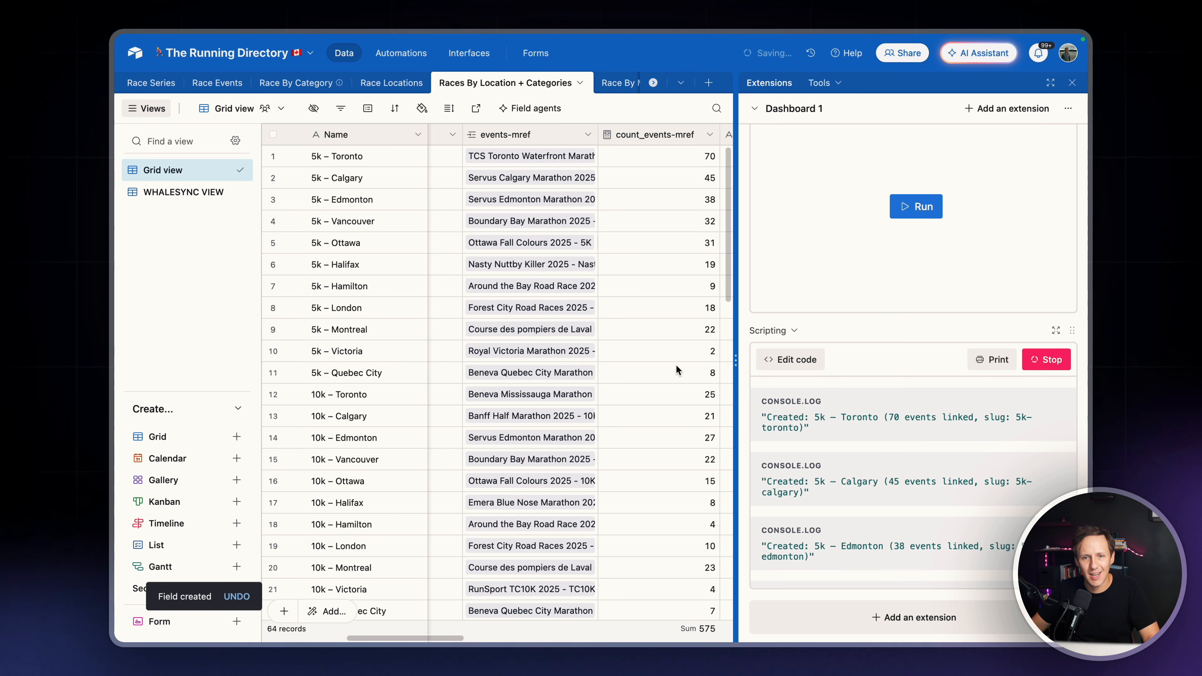
Sort the Grid view by count_events-mref from highest to lowest and look through the sorted records
{"action": "left_click", "coordinate": [709, 134]}
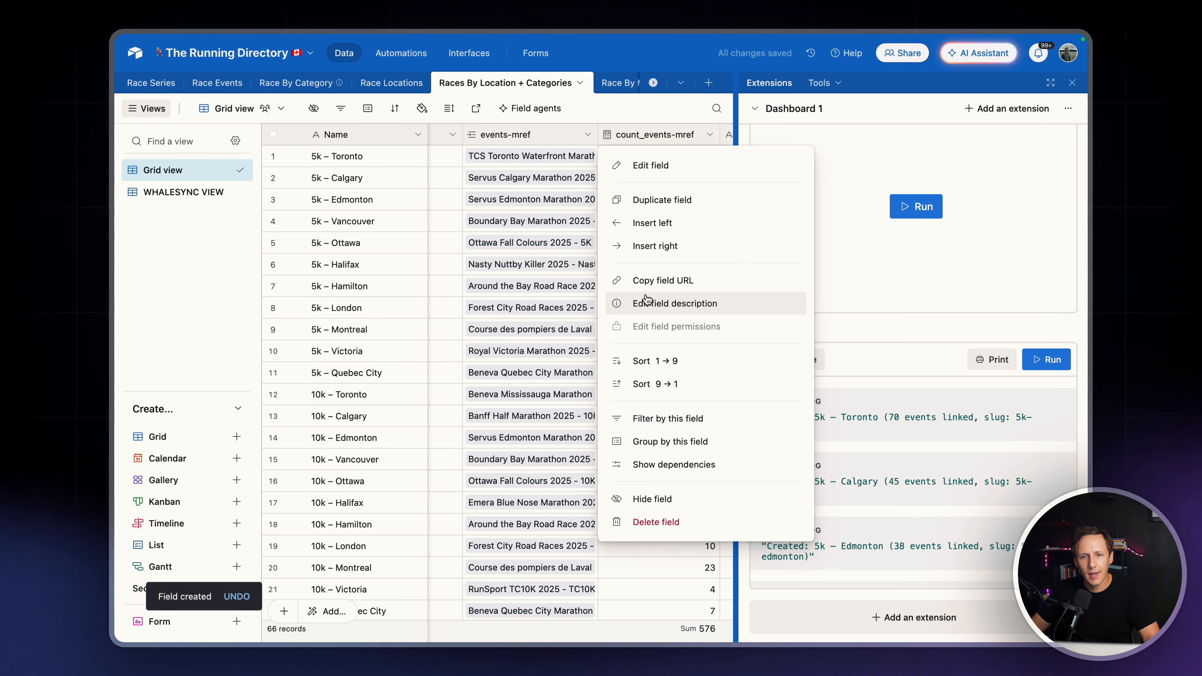
{"action": "left_click", "coordinate": [674, 384]}
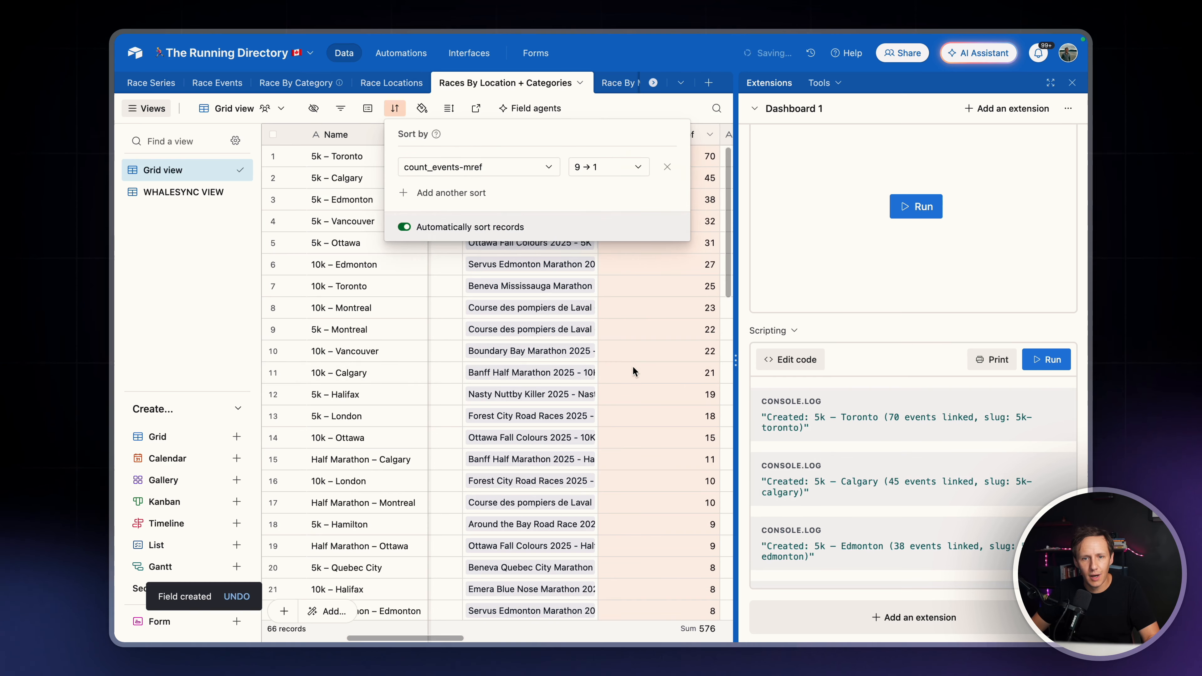
{"action": "left_click", "coordinate": [632, 371]}
{"action": "scroll", "coordinate": [580, 345], "scroll_direction": "down", "scroll_amount": 10}
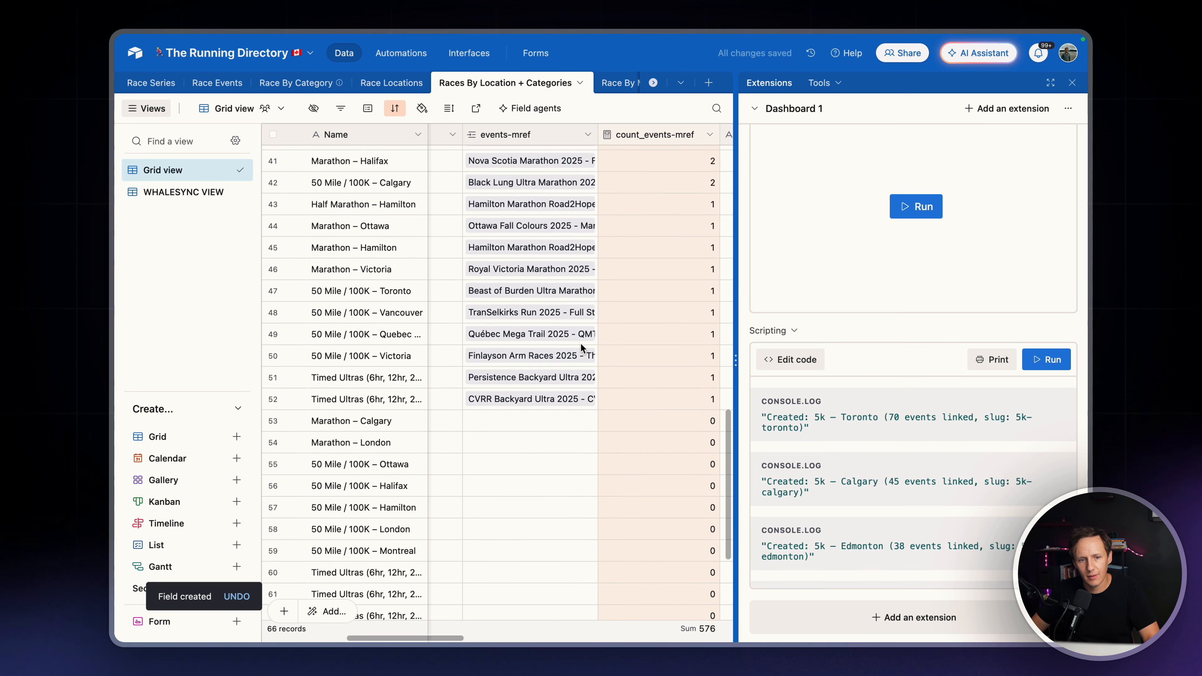
{"action": "scroll", "coordinate": [580, 343], "scroll_direction": "down", "scroll_amount": 5}
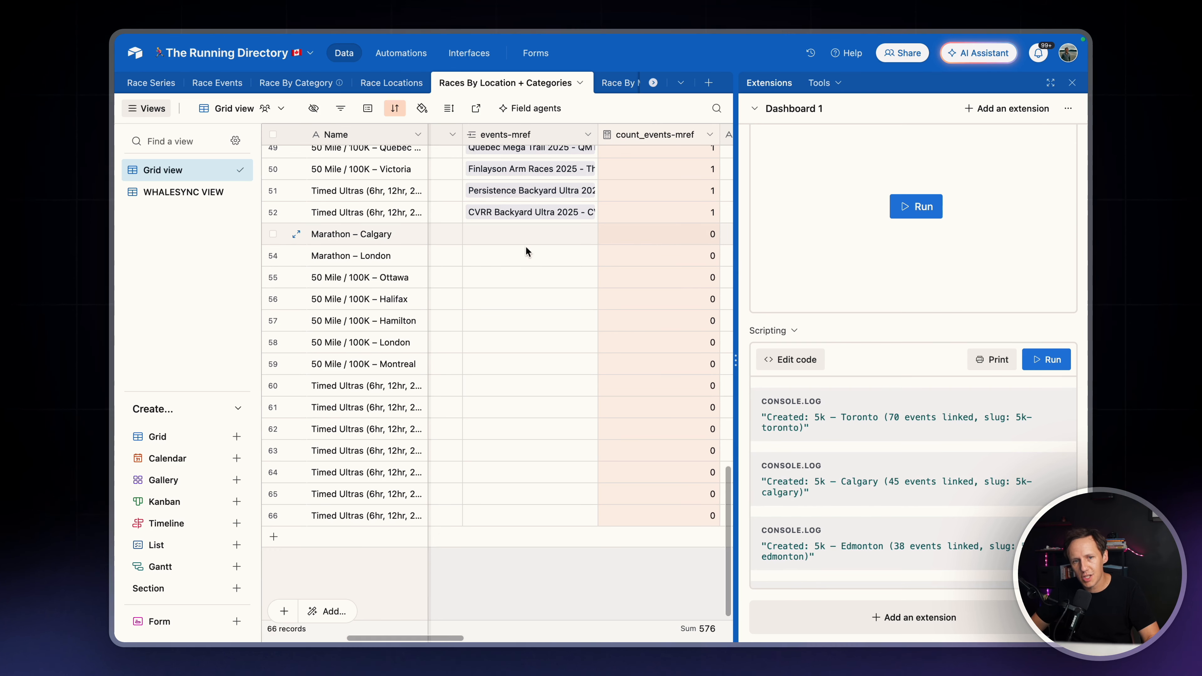
{"action": "scroll", "coordinate": [691, 415], "scroll_direction": "up", "scroll_amount": 10}
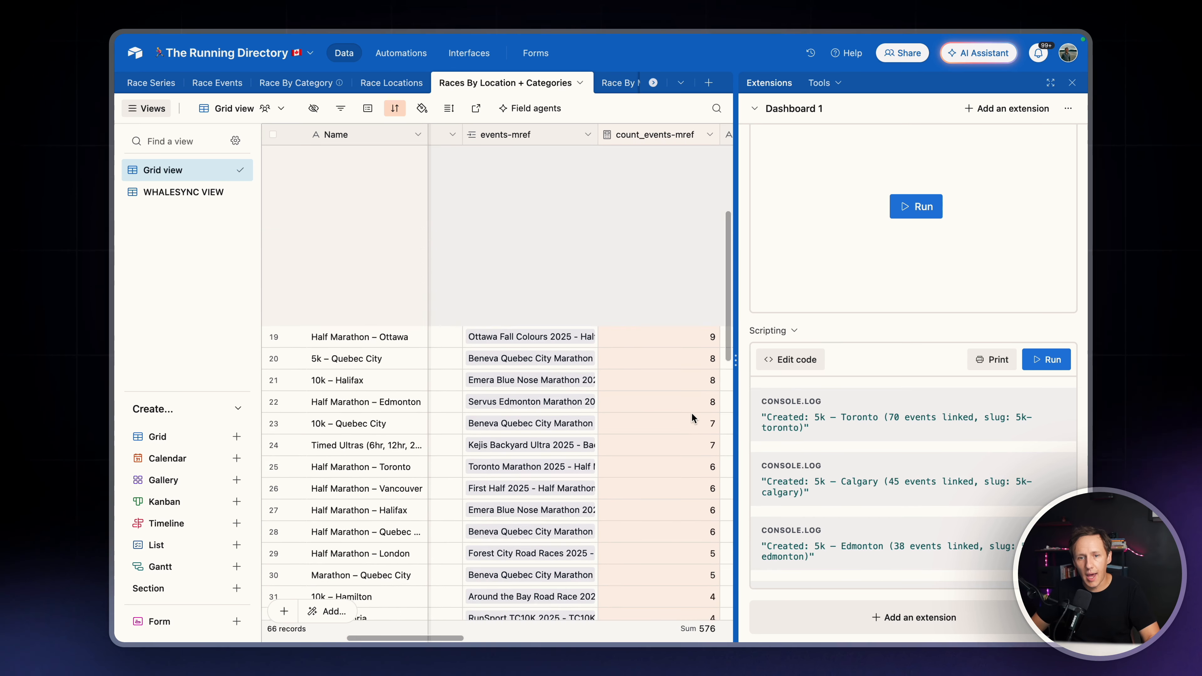
{"action": "scroll", "coordinate": [692, 415], "scroll_direction": "up", "scroll_amount": 4}
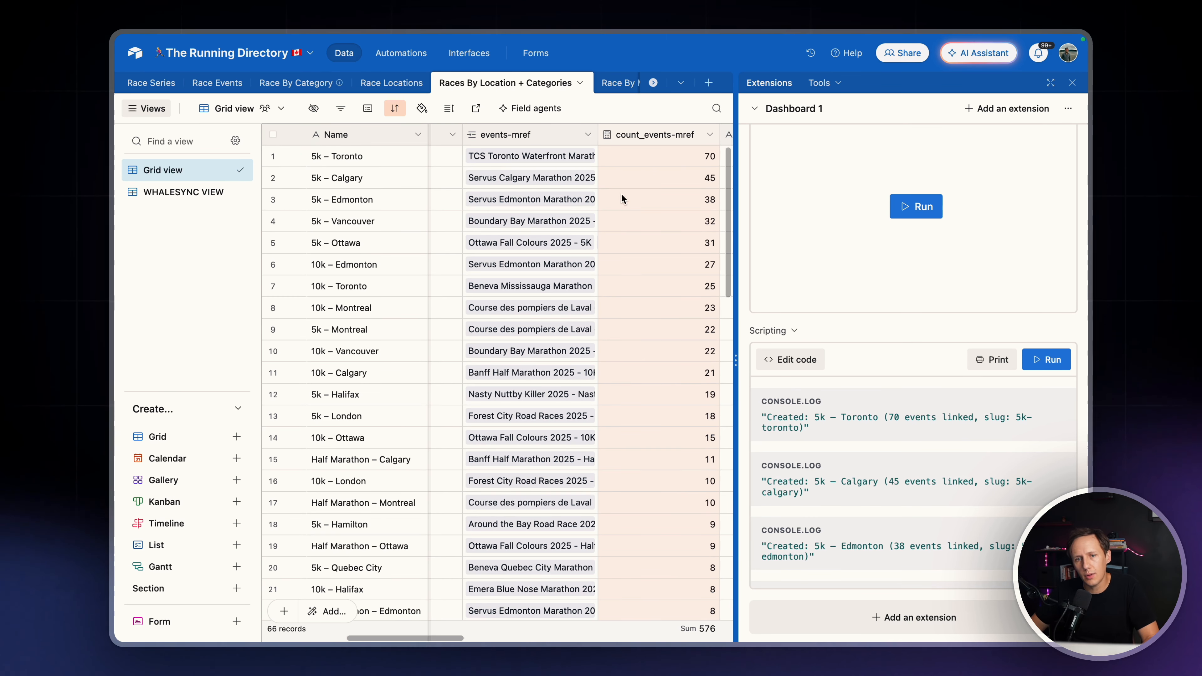
Add a filter condition to the WHALESYNC VIEW requiring count_events-mref to be greater than 5
{"action": "left_click", "coordinate": [208, 192]}
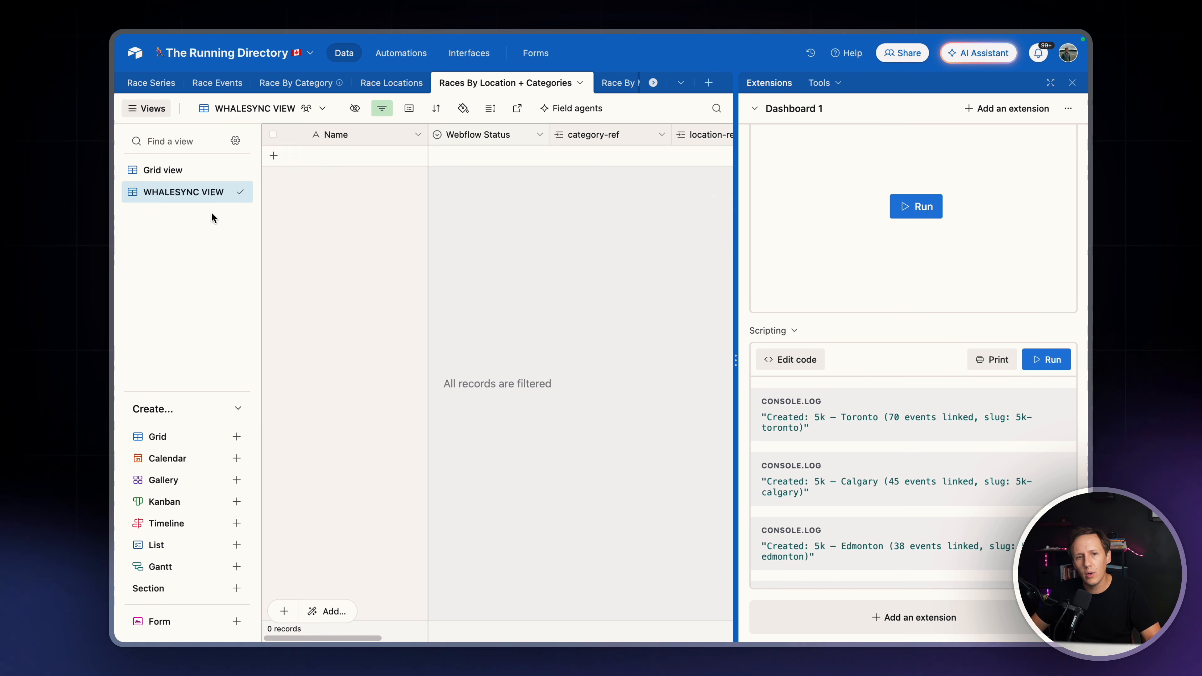
{"action": "left_click", "coordinate": [382, 108]}
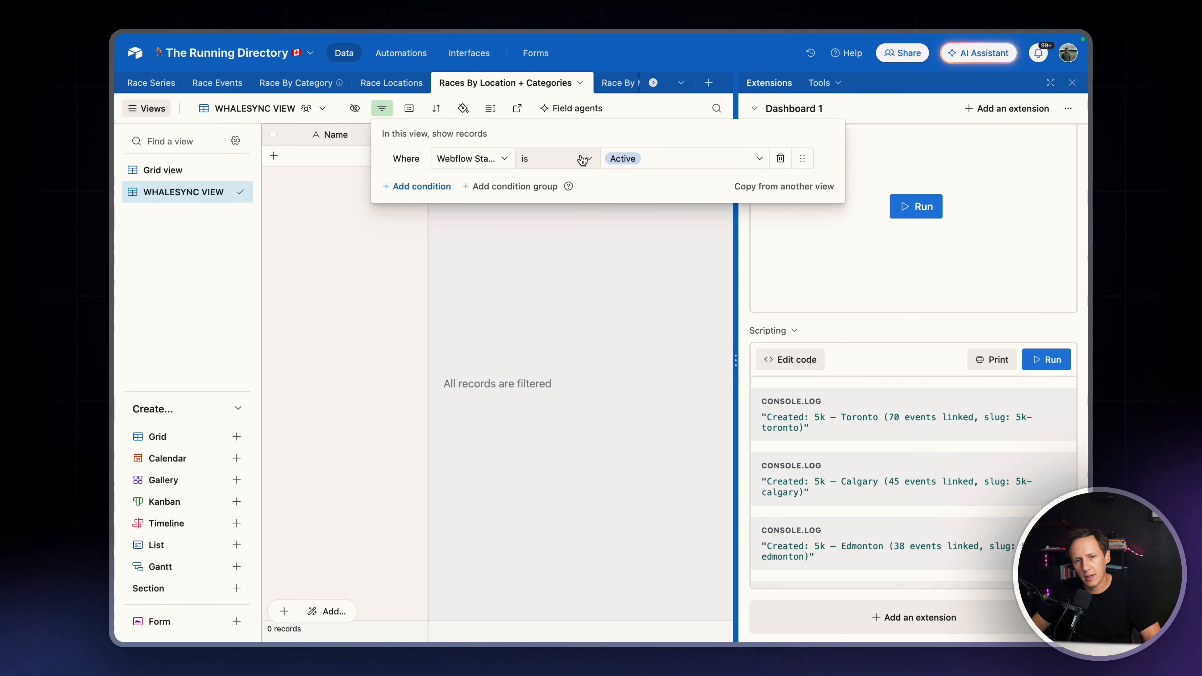
{"action": "left_click", "coordinate": [411, 186]}
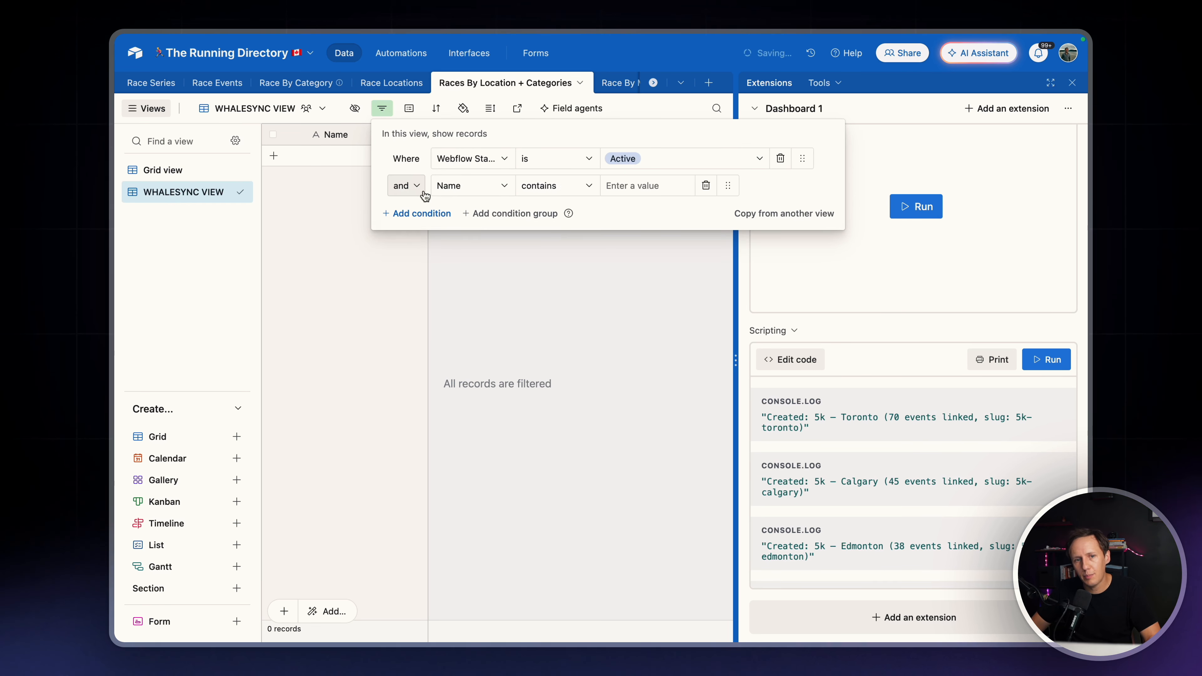
{"action": "left_click", "coordinate": [453, 189]}
{"action": "type", "text": "count"}
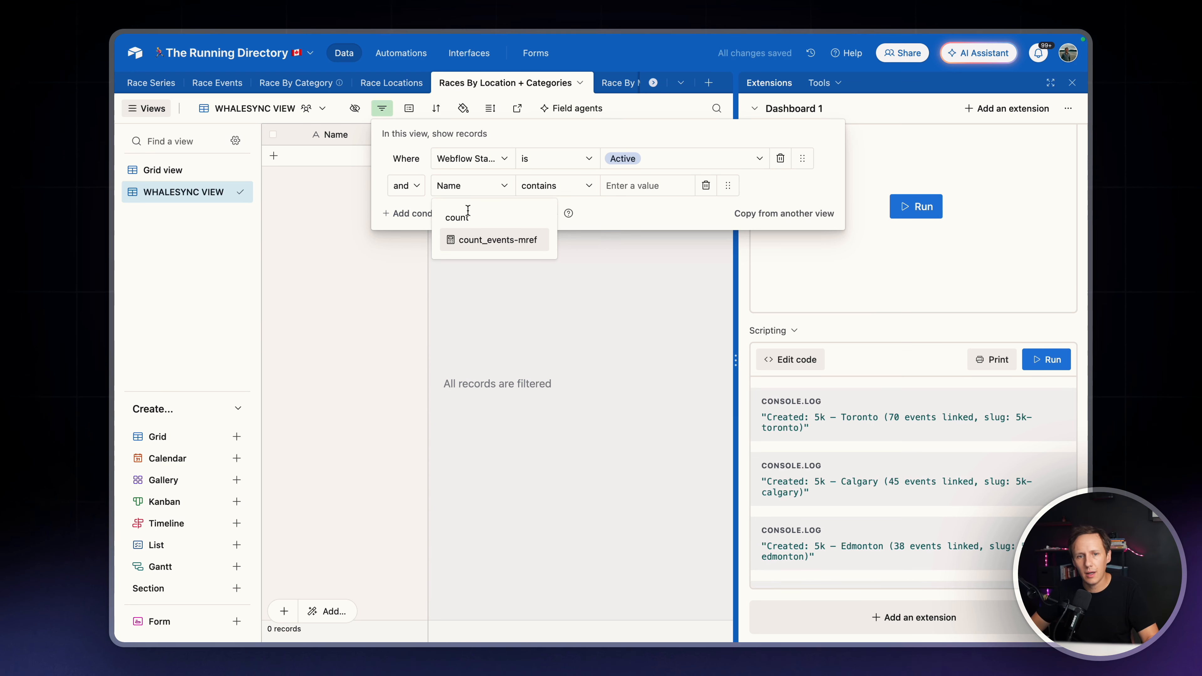
{"action": "left_click", "coordinate": [486, 240]}
{"action": "left_click", "coordinate": [550, 190]}
{"action": "left_click", "coordinate": [588, 289]}
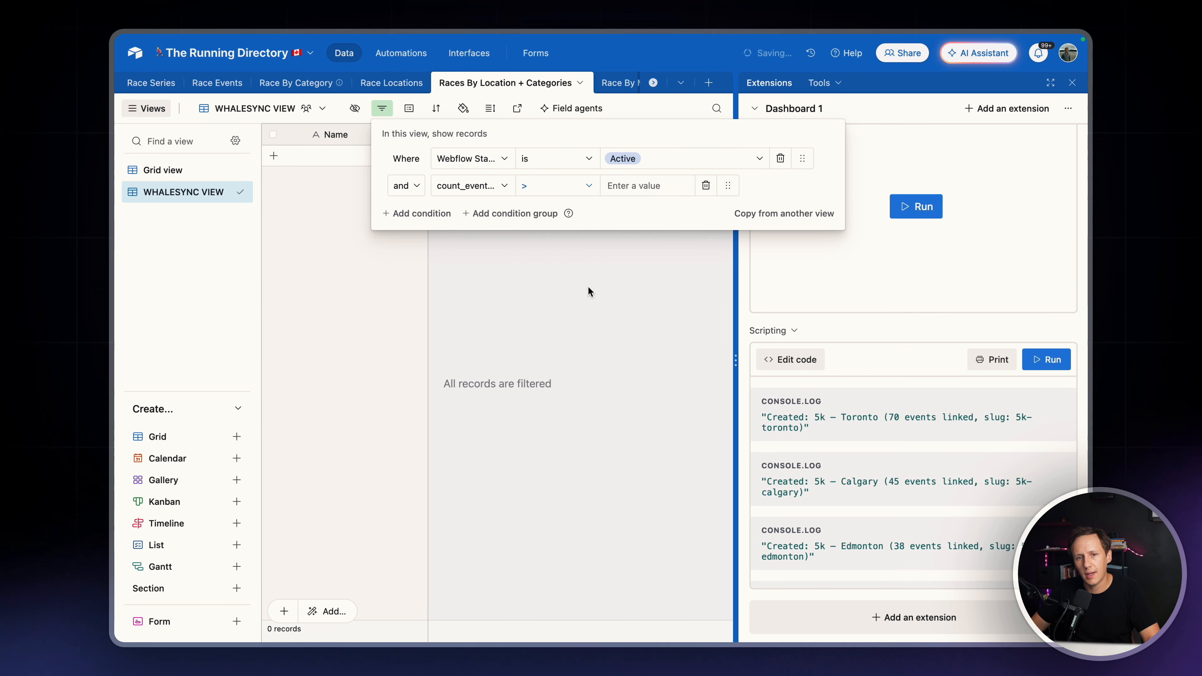
{"action": "left_click", "coordinate": [654, 192]}
{"action": "type", "text": "5"}
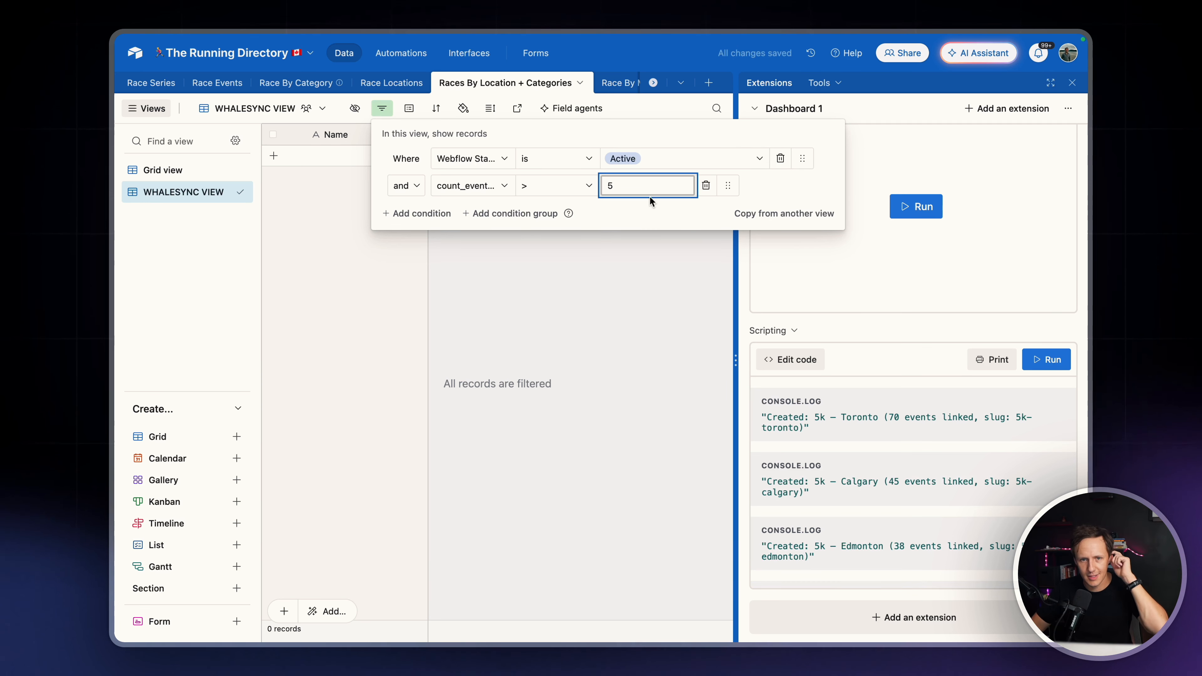
{"action": "left_click", "coordinate": [644, 277]}
Return to the Grid view and compare the records' Webflow Status values with their event counts
{"action": "left_click", "coordinate": [163, 170]}
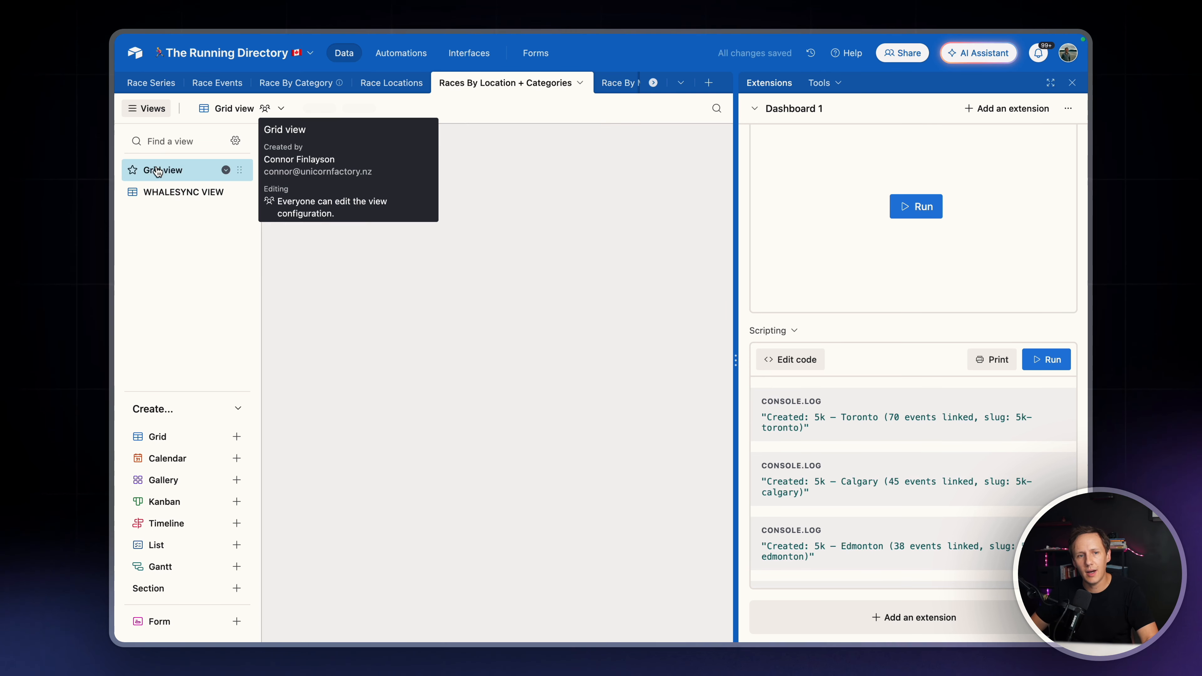
{"action": "scroll", "coordinate": [536, 393], "scroll_direction": "down", "scroll_amount": 15}
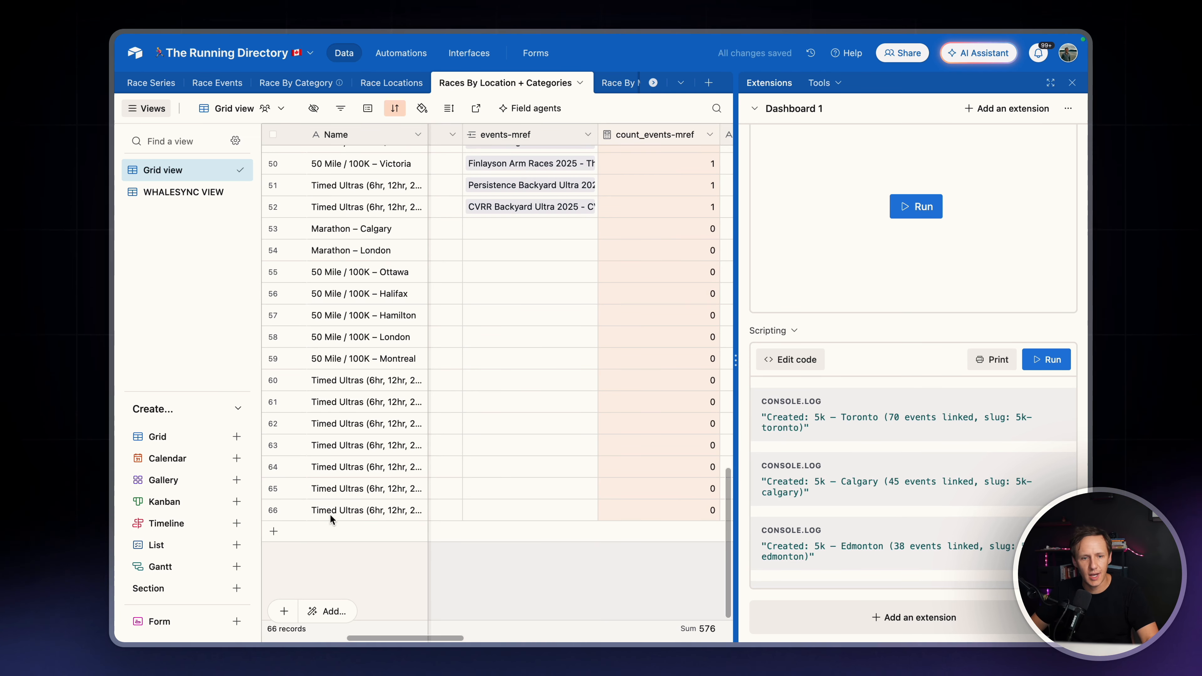
{"action": "scroll", "coordinate": [460, 512], "scroll_direction": "left", "scroll_amount": 5}
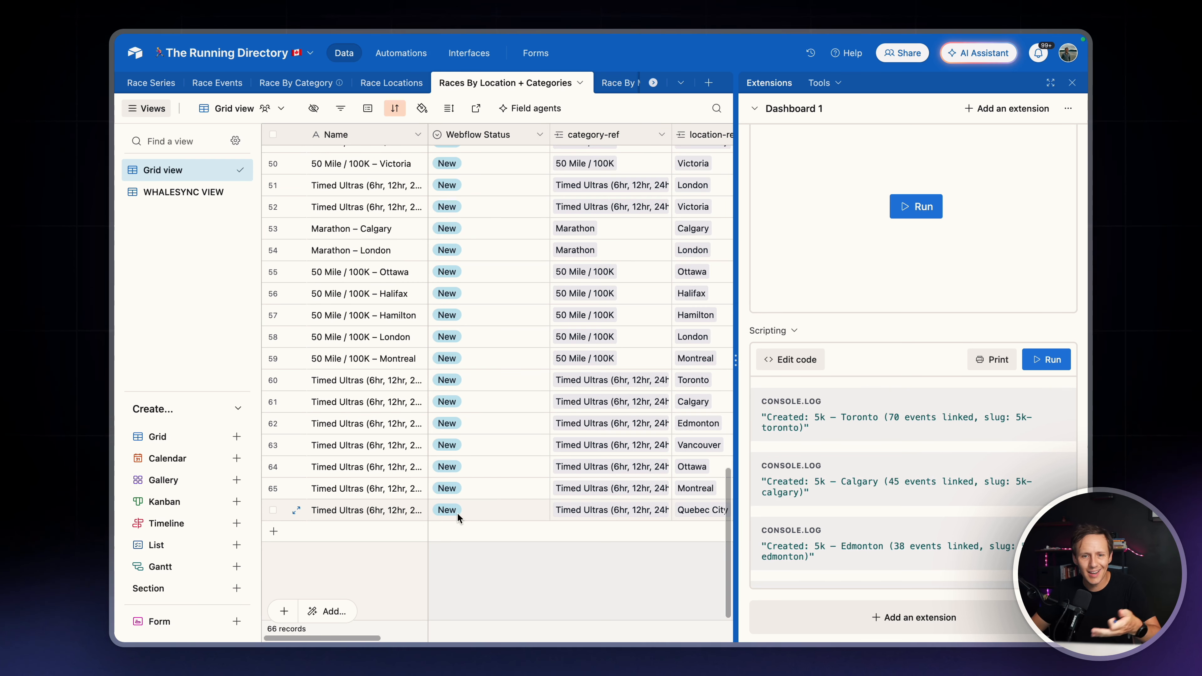
{"action": "scroll", "coordinate": [465, 511], "scroll_direction": "right", "scroll_amount": 10}
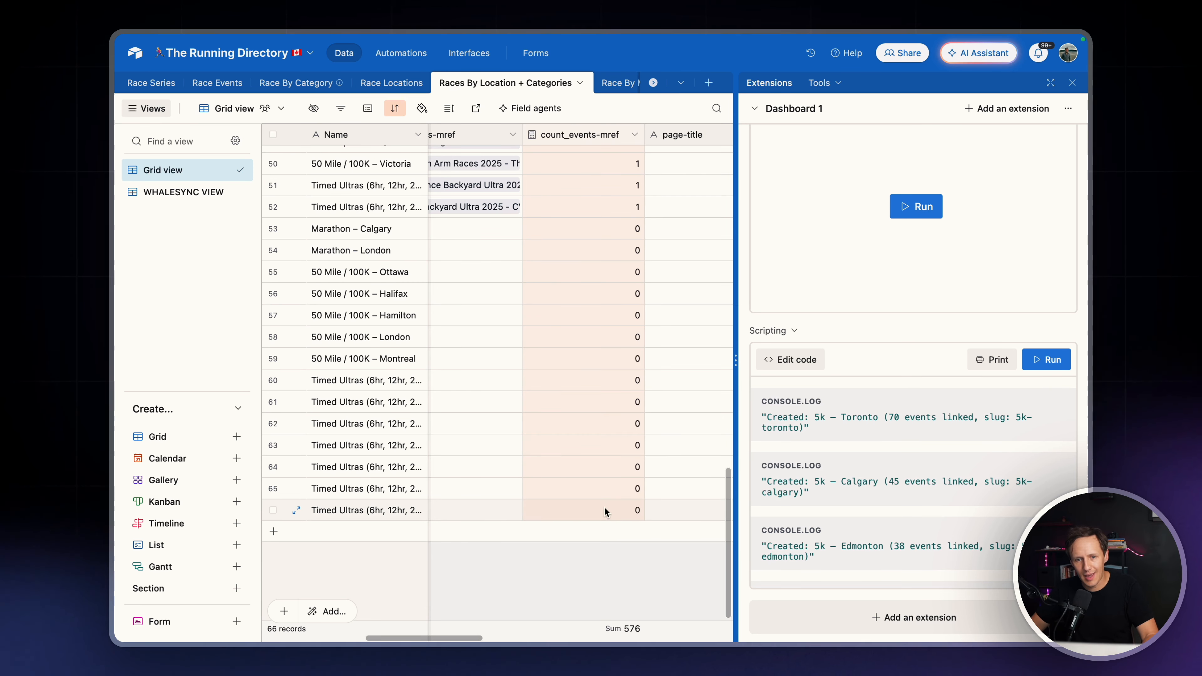
{"action": "scroll", "coordinate": [606, 511], "scroll_direction": "left", "scroll_amount": 10}
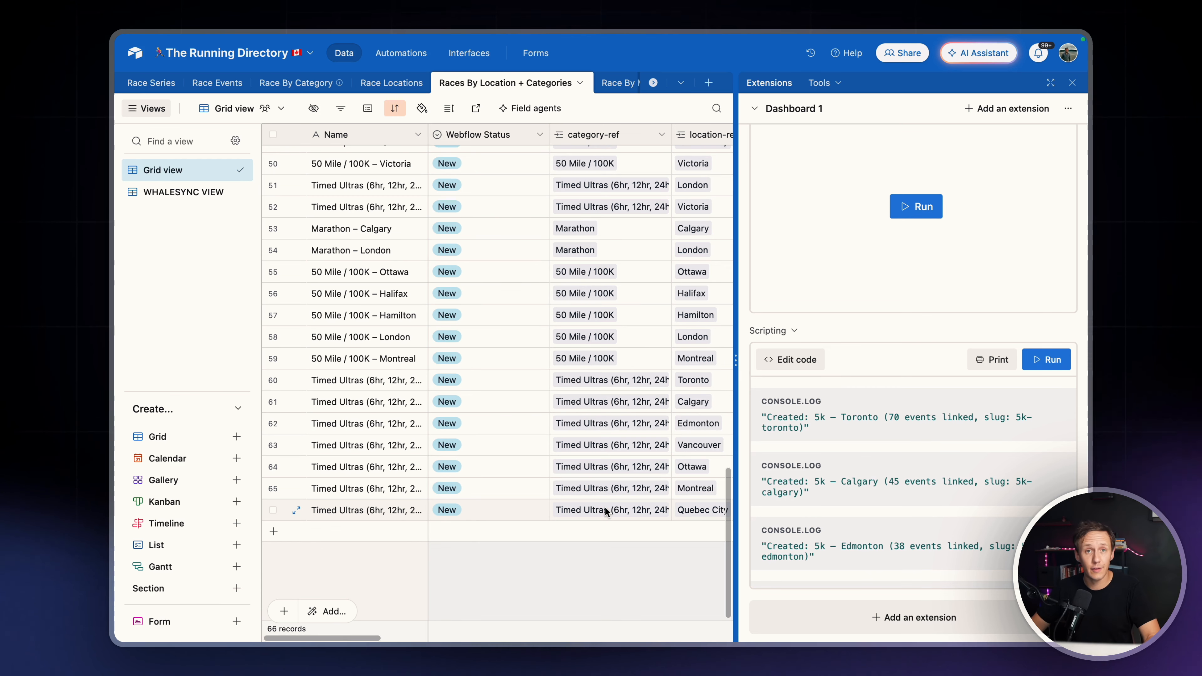
{"action": "scroll", "coordinate": [466, 346], "scroll_direction": "up", "scroll_amount": 20}
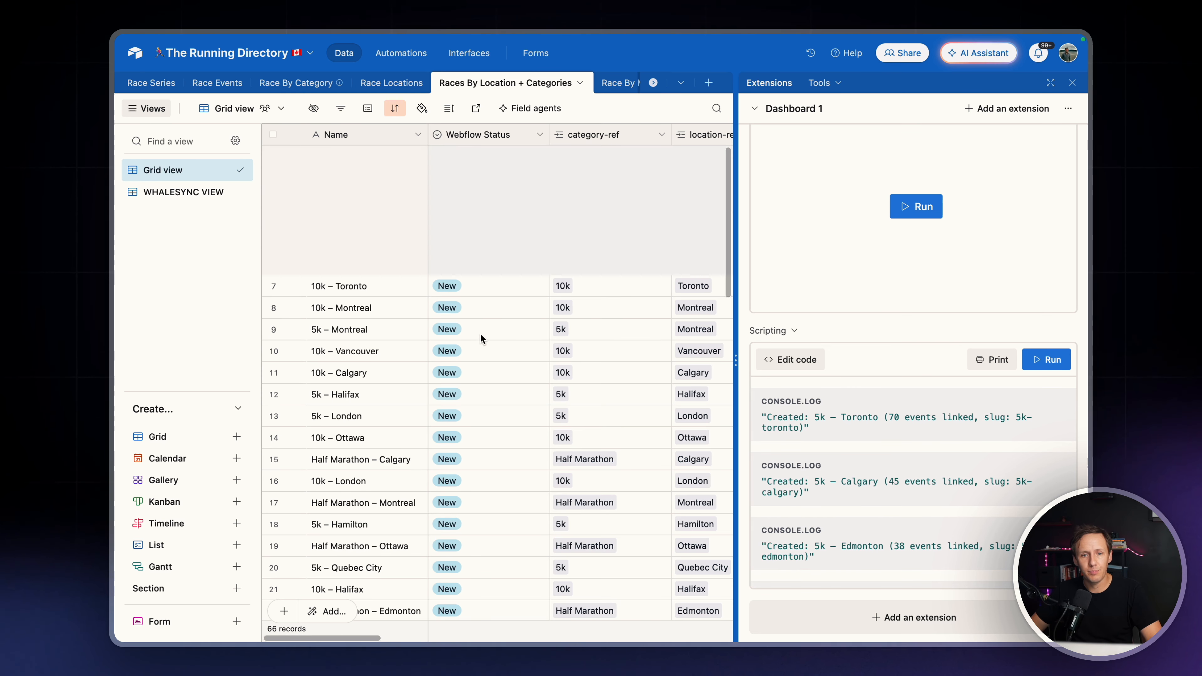
{"action": "left_click", "coordinate": [480, 159]}
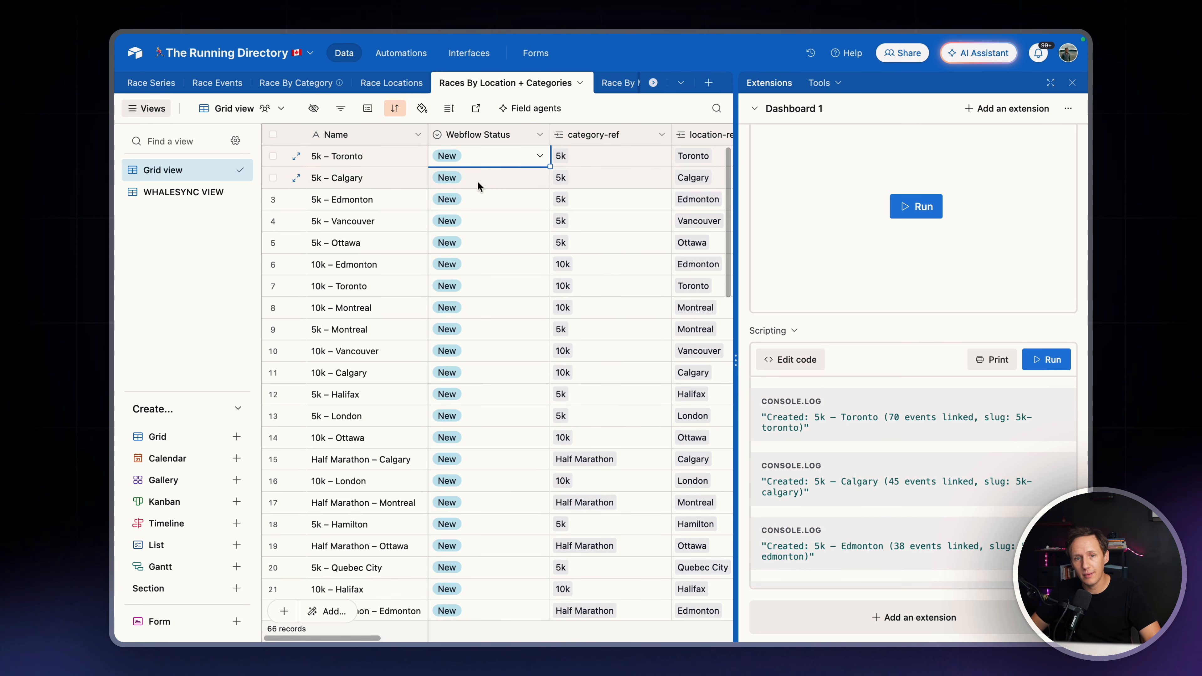
Close the extensions dashboard and check the first record's page-title, page-description-lt, seo-title and meta-description cells
{"action": "left_click", "coordinate": [1073, 83]}
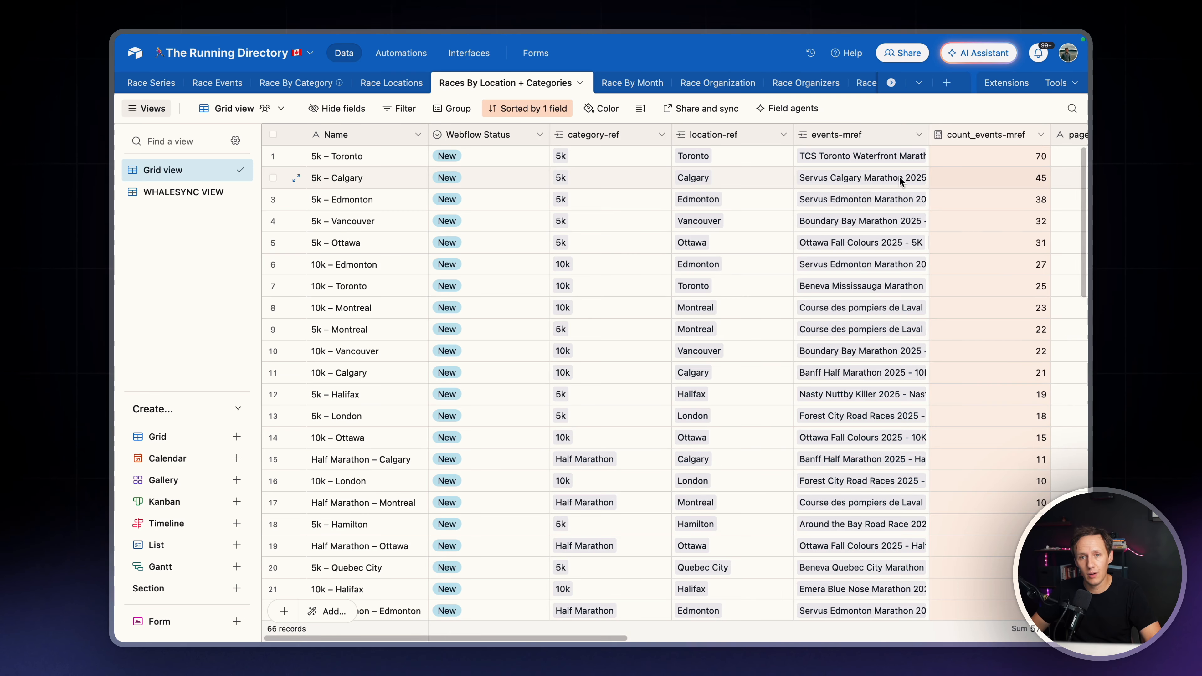
{"action": "scroll", "coordinate": [900, 177], "scroll_direction": "right", "scroll_amount": 5}
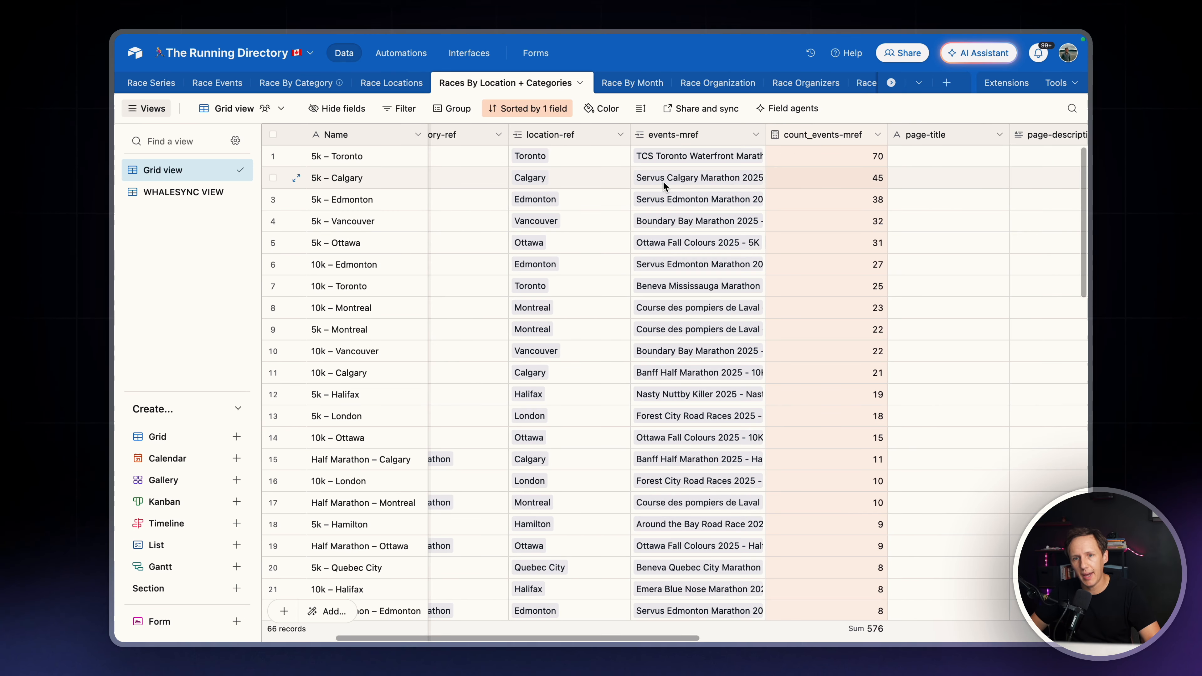
{"action": "scroll", "coordinate": [757, 175], "scroll_direction": "right", "scroll_amount": 6}
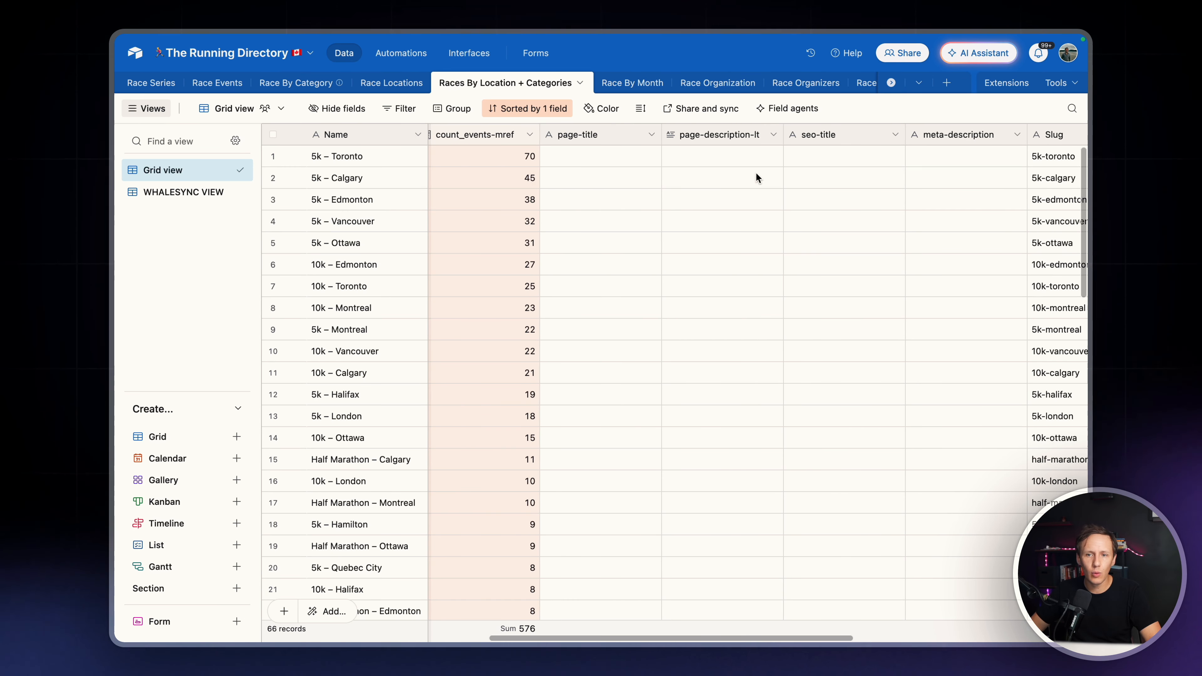
{"action": "left_click", "coordinate": [588, 152]}
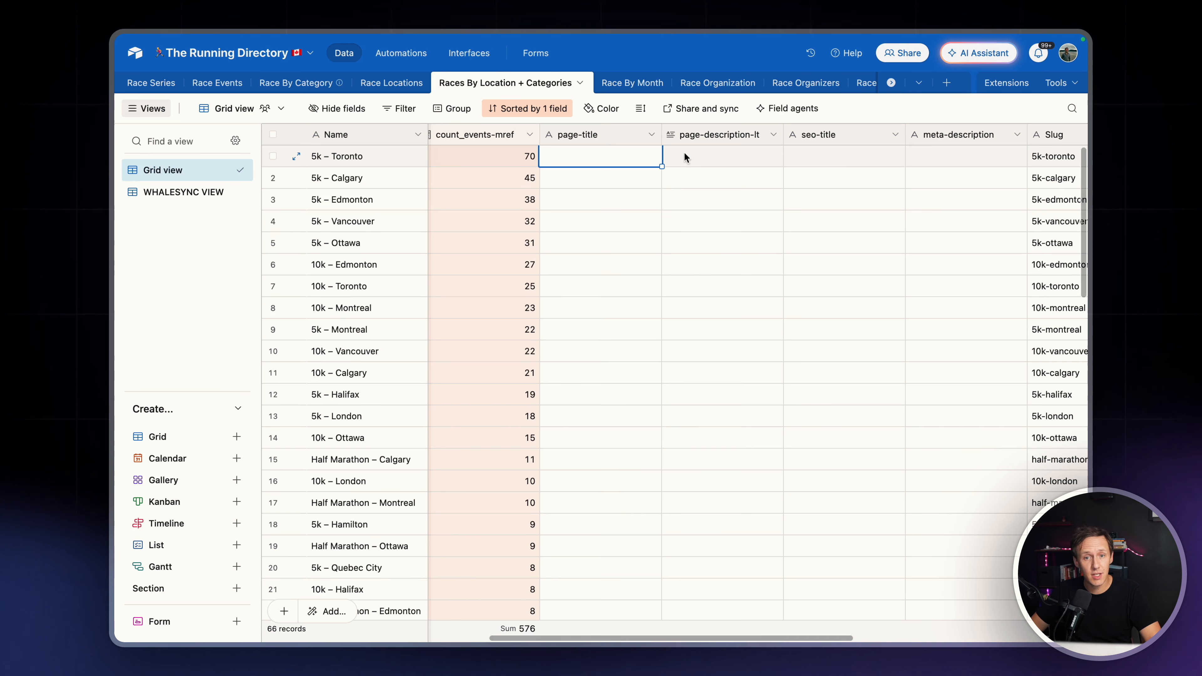
{"action": "left_click", "coordinate": [707, 159]}
{"action": "left_click", "coordinate": [841, 158]}
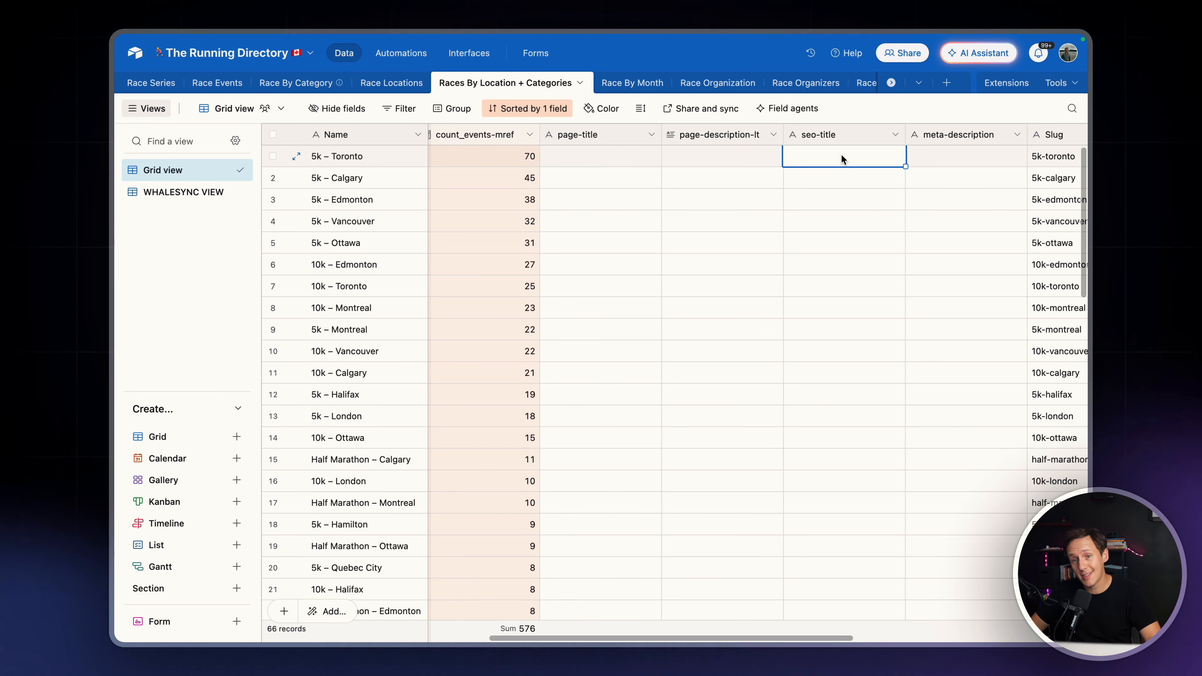
{"action": "left_click", "coordinate": [957, 160]}
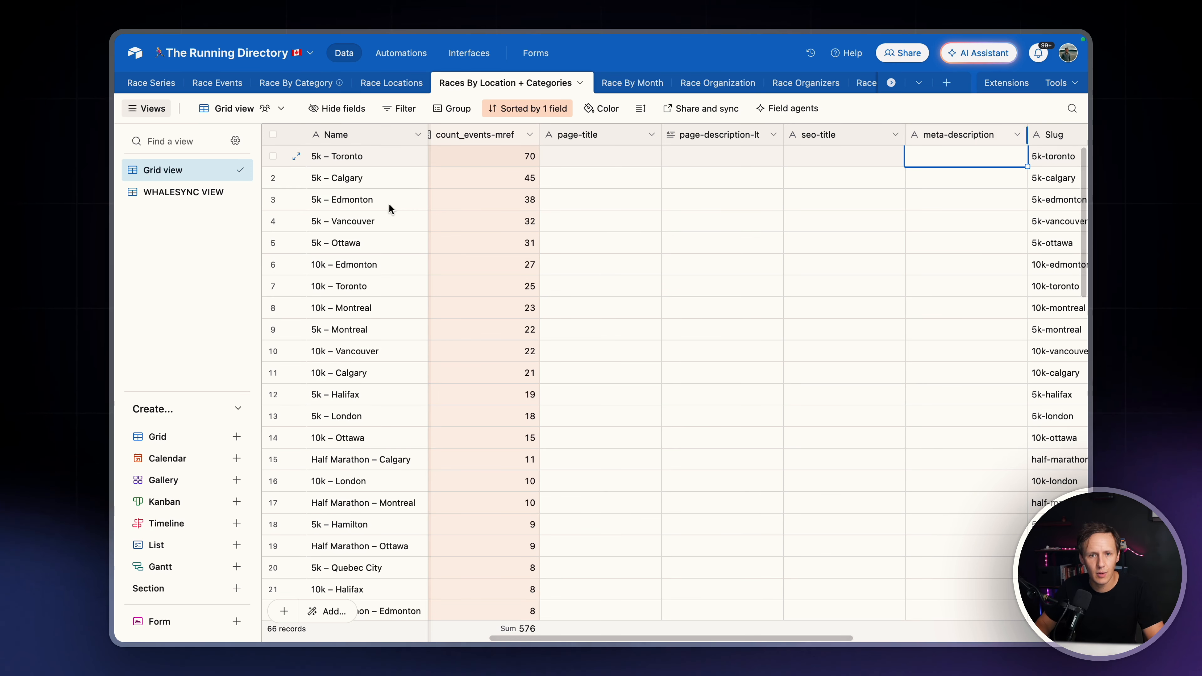
Convert page-title to a formula field: {category-ref} & " Races in " & {location-ref} & " | Find & Register for Local " & {category-ref} & " Events"
{"action": "left_click", "coordinate": [652, 136]}
{"action": "left_click", "coordinate": [609, 167]}
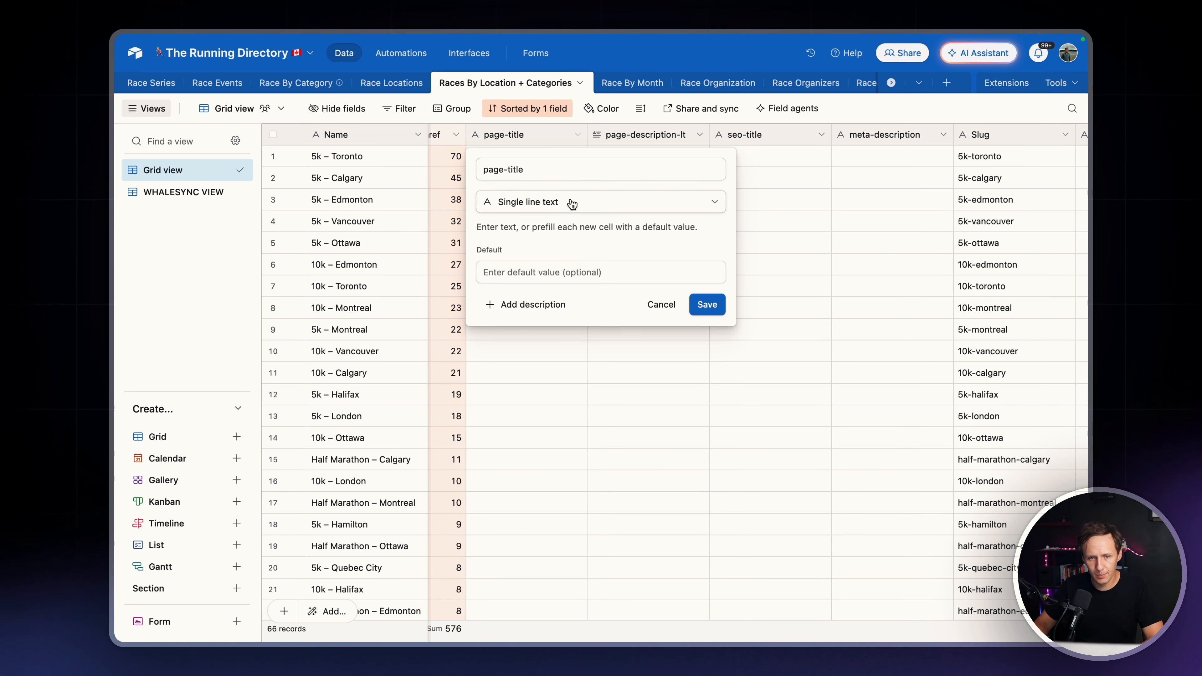
{"action": "left_click", "coordinate": [496, 202]}
{"action": "type", "text": "formu"}
{"action": "key", "text": "Return"}
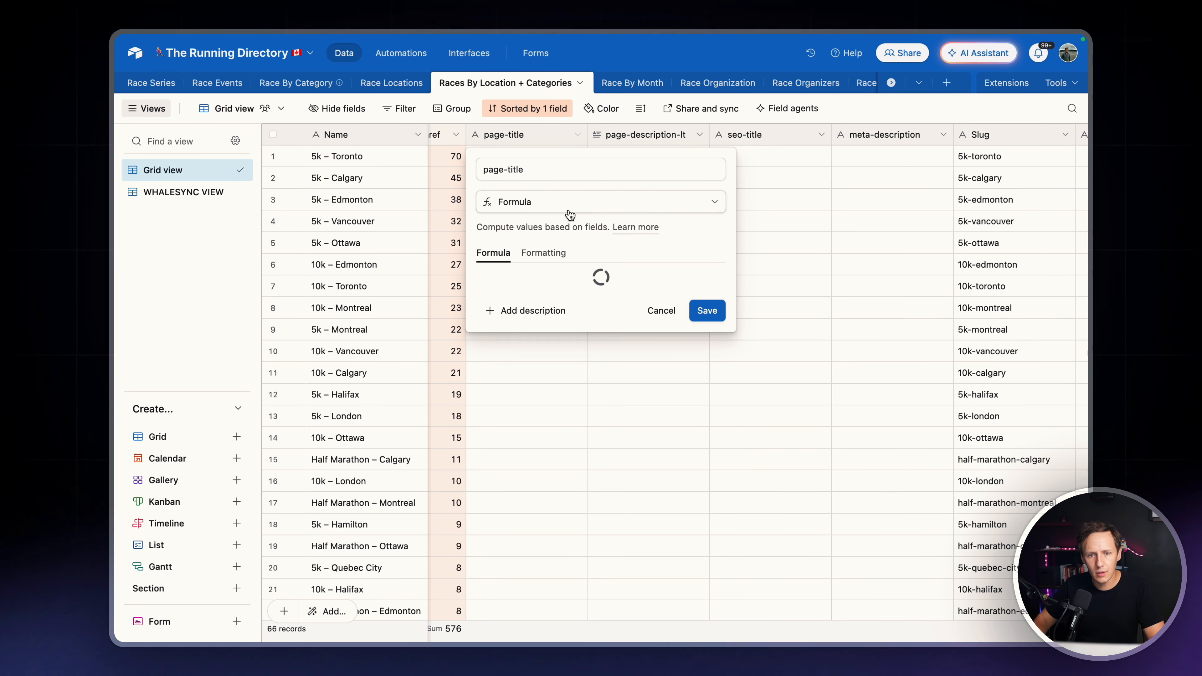
{"action": "left_click", "coordinate": [540, 299]}
{"action": "type", "text": "{category-ref} & \" Races in \" & {location-ref} & \" | Find & Register for Local \" & {category-ref} & \" Events\""}
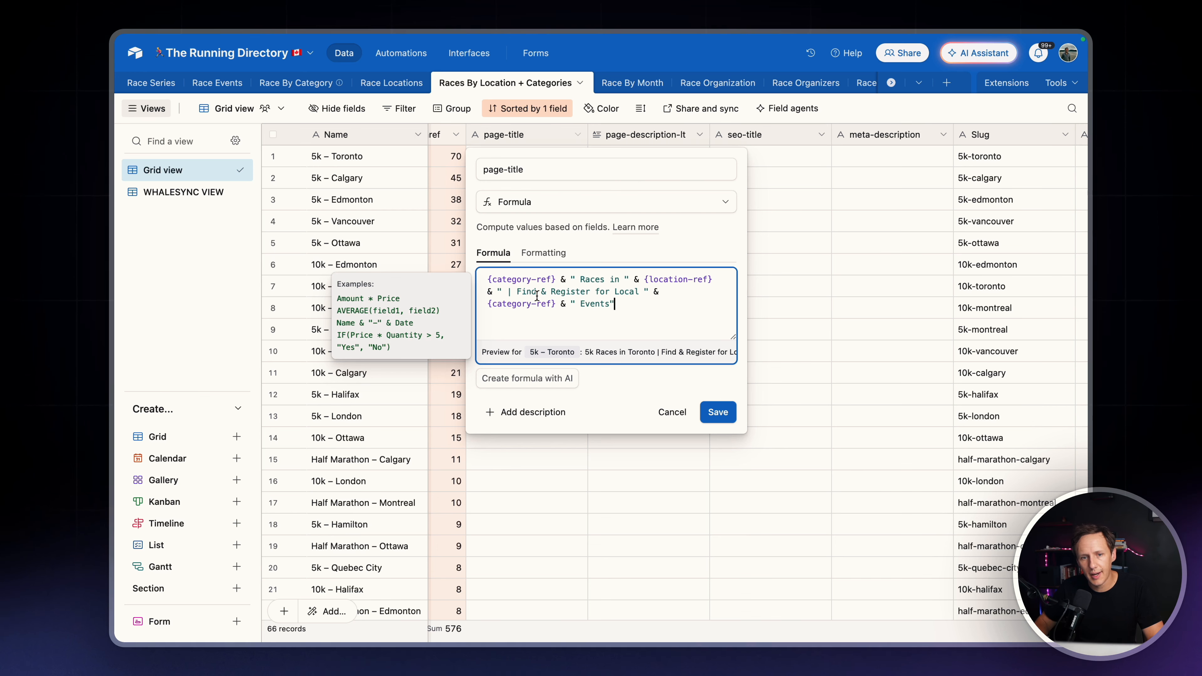
{"action": "left_click", "coordinate": [715, 420]}
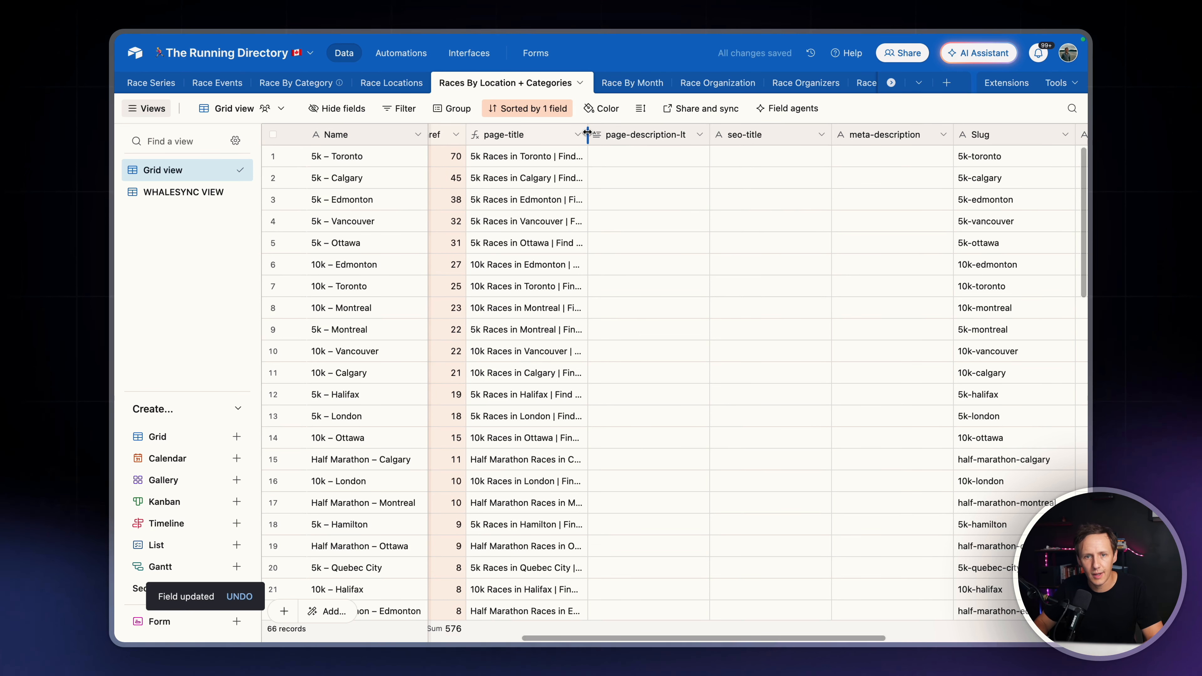
Widen the page-title column and check the generated titles against the event counts
{"action": "left_click_drag", "start_coordinate": [588, 135], "coordinate": [707, 135]}
{"action": "scroll", "coordinate": [476, 183], "scroll_direction": "left", "scroll_amount": 6}
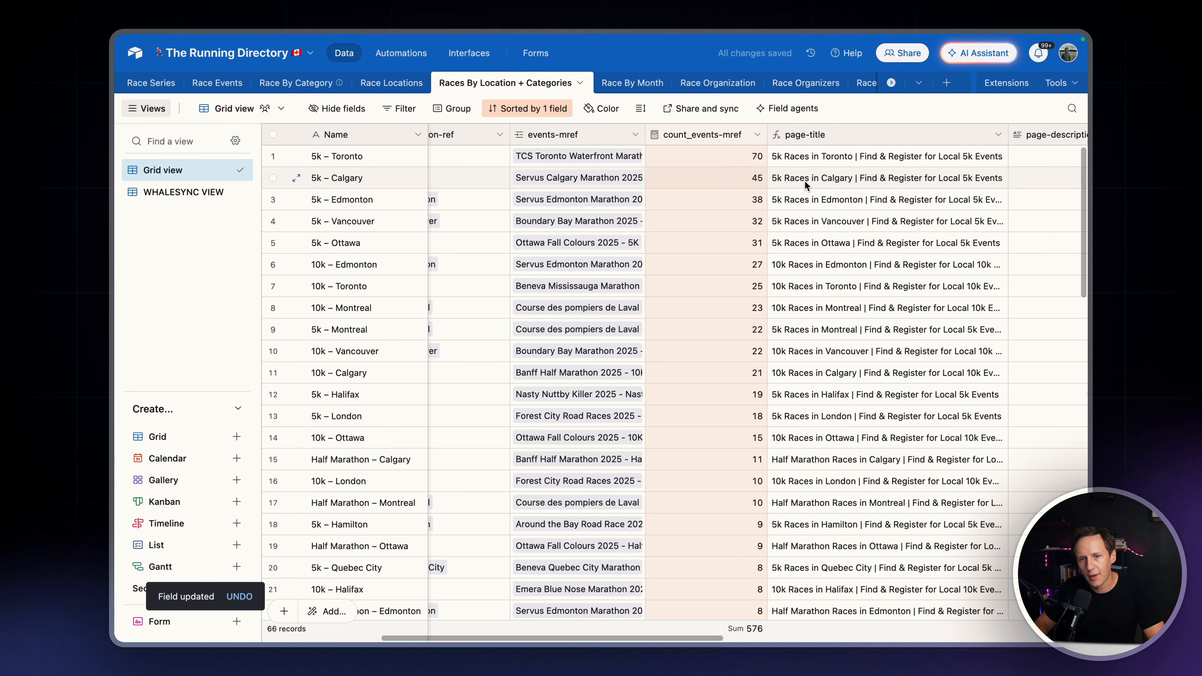
{"action": "scroll", "coordinate": [806, 184], "scroll_direction": "right", "scroll_amount": 3}
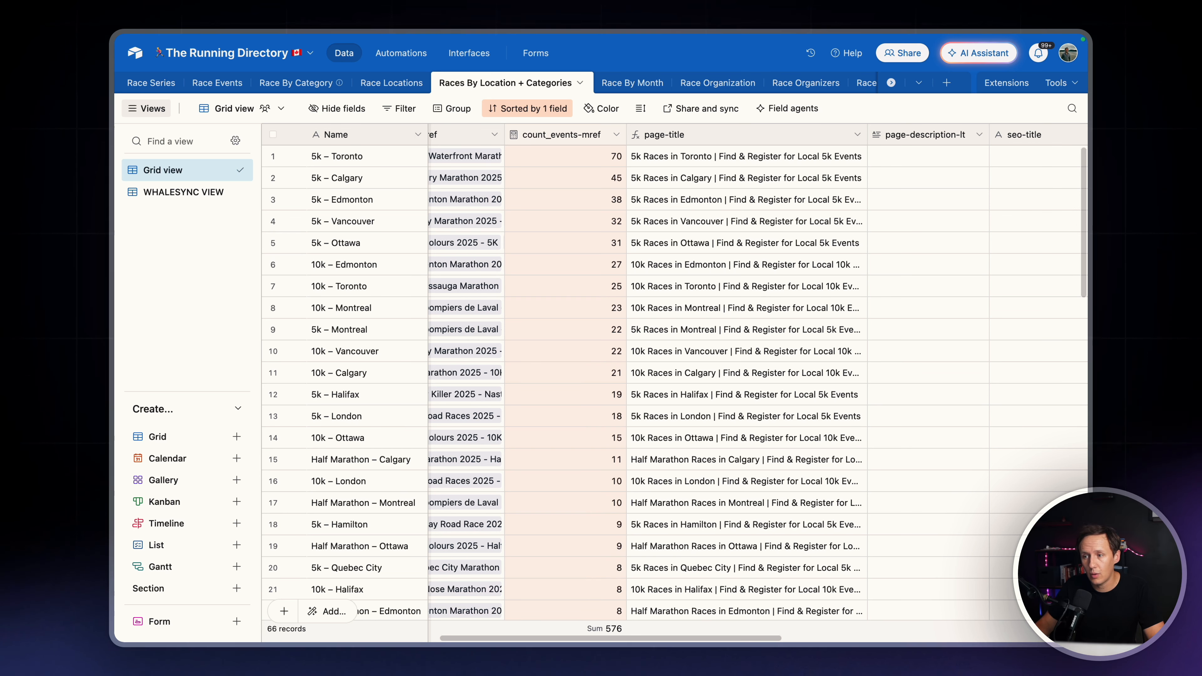
Convert page-description-lt to a formula field that builds the "Find your next ... race in ..." description from category-ref and location-ref
{"action": "scroll", "coordinate": [960, 142], "scroll_direction": "right", "scroll_amount": 2}
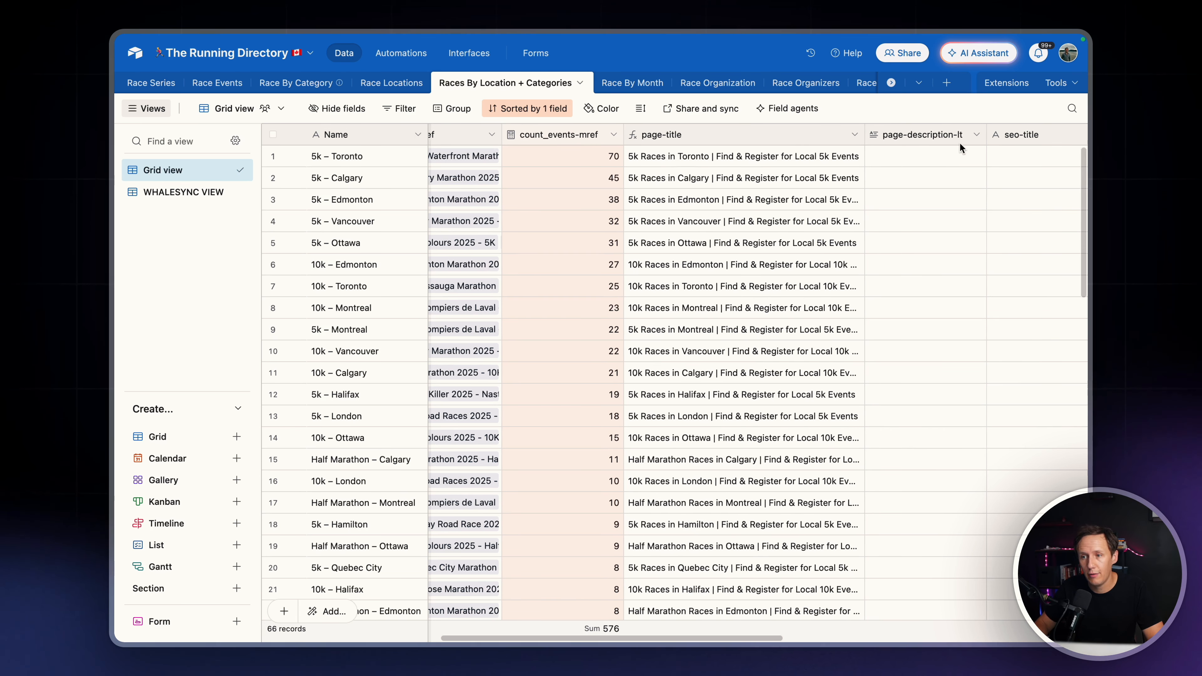
{"action": "left_click", "coordinate": [913, 135]}
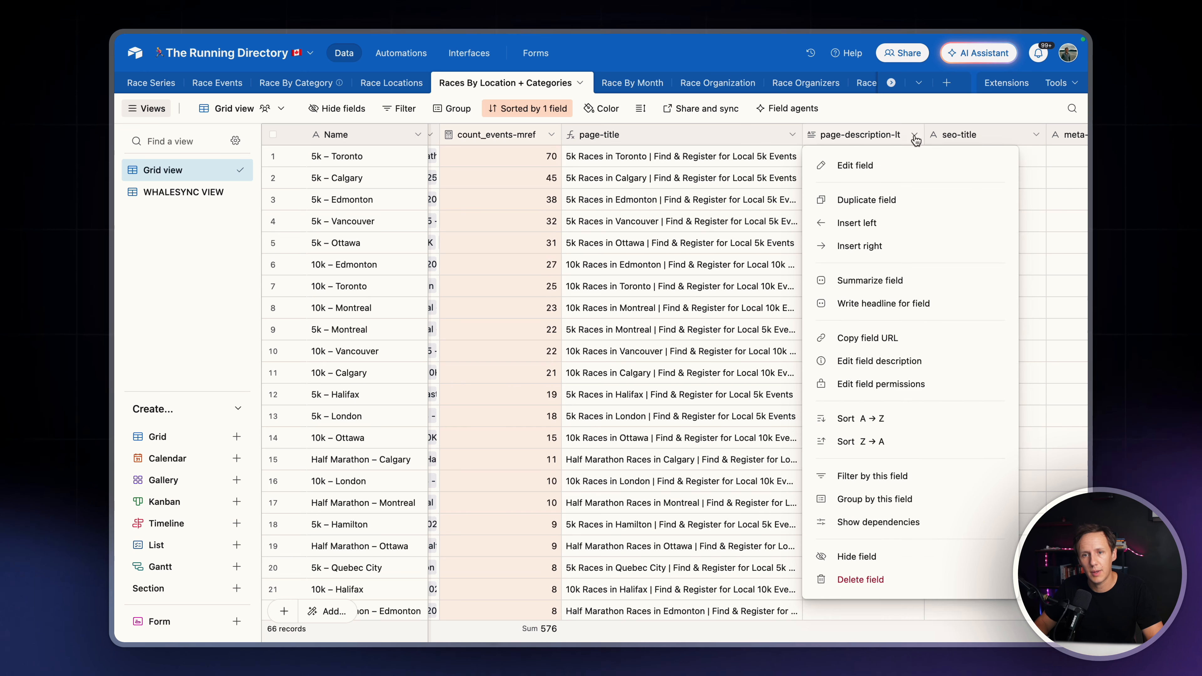
{"action": "left_click", "coordinate": [851, 165]}
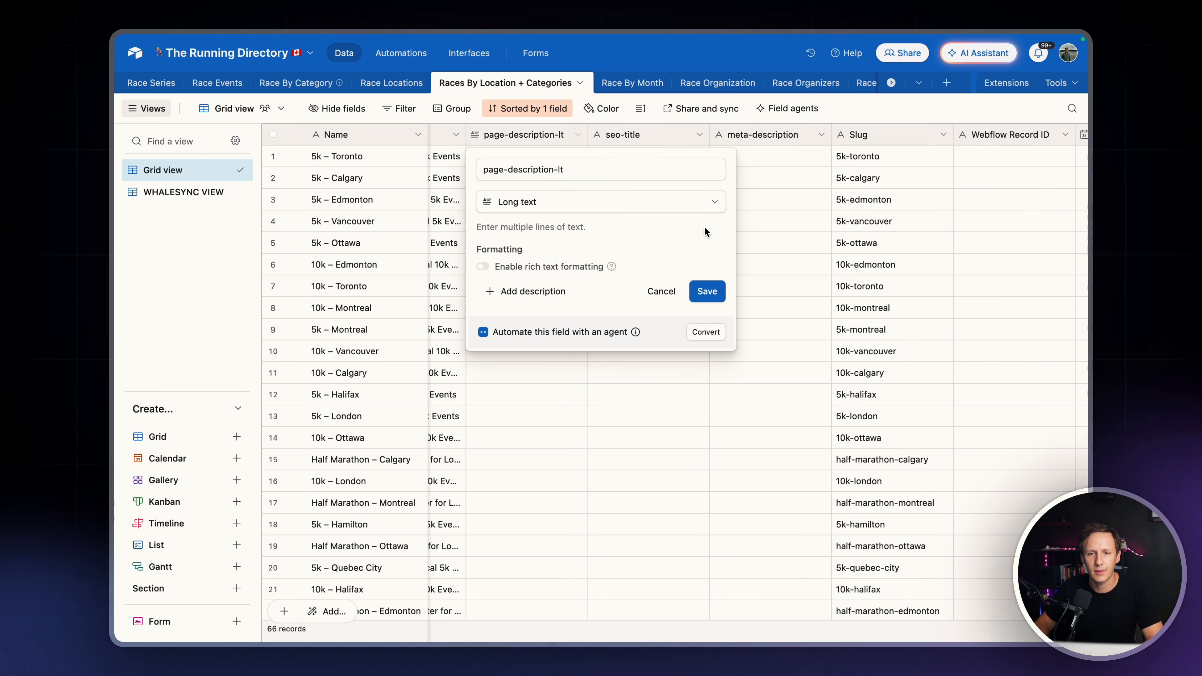
{"action": "left_click", "coordinate": [542, 202]}
{"action": "type", "text": "formula"}
{"action": "key", "text": "Return"}
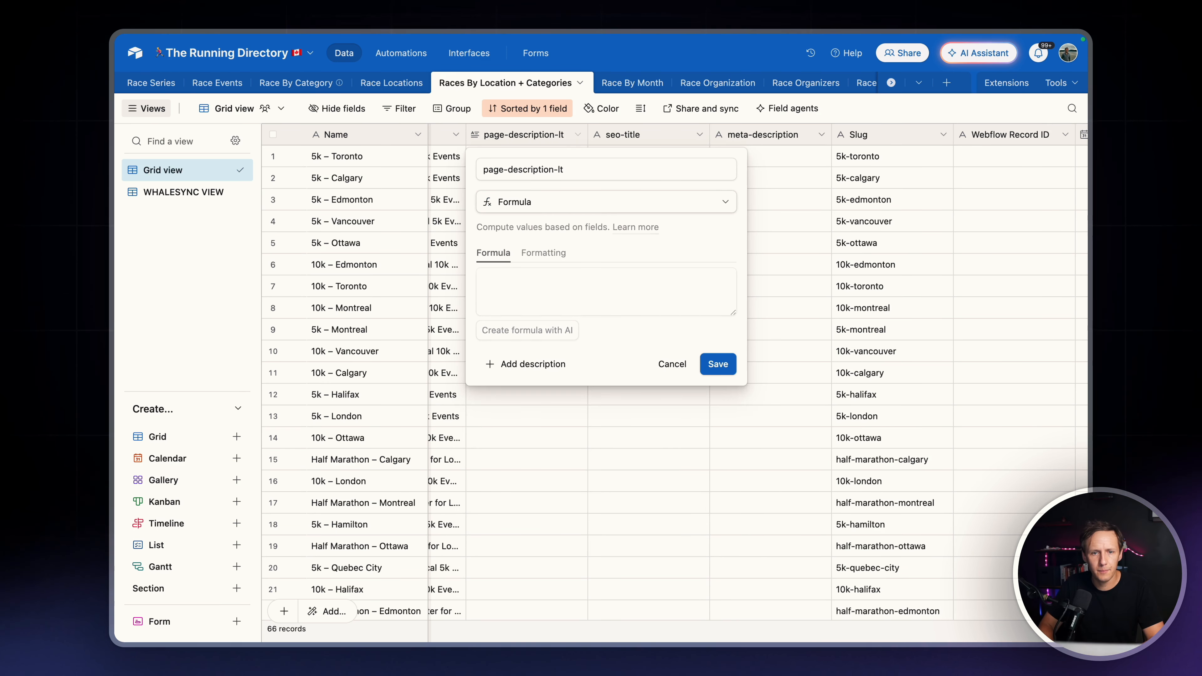
{"action": "left_click", "coordinate": [516, 280]}
{"action": "type", "text": "\"Find your next \" & {category-ref} & \" race in \" & {location-ref} & \". Browse the latest local running events, see race details, and sign up directly. Whether you're a new runner or seasoned racer, discover all \" & {category-ref} & \" events happening in \" & {location-ref} & \".\""}
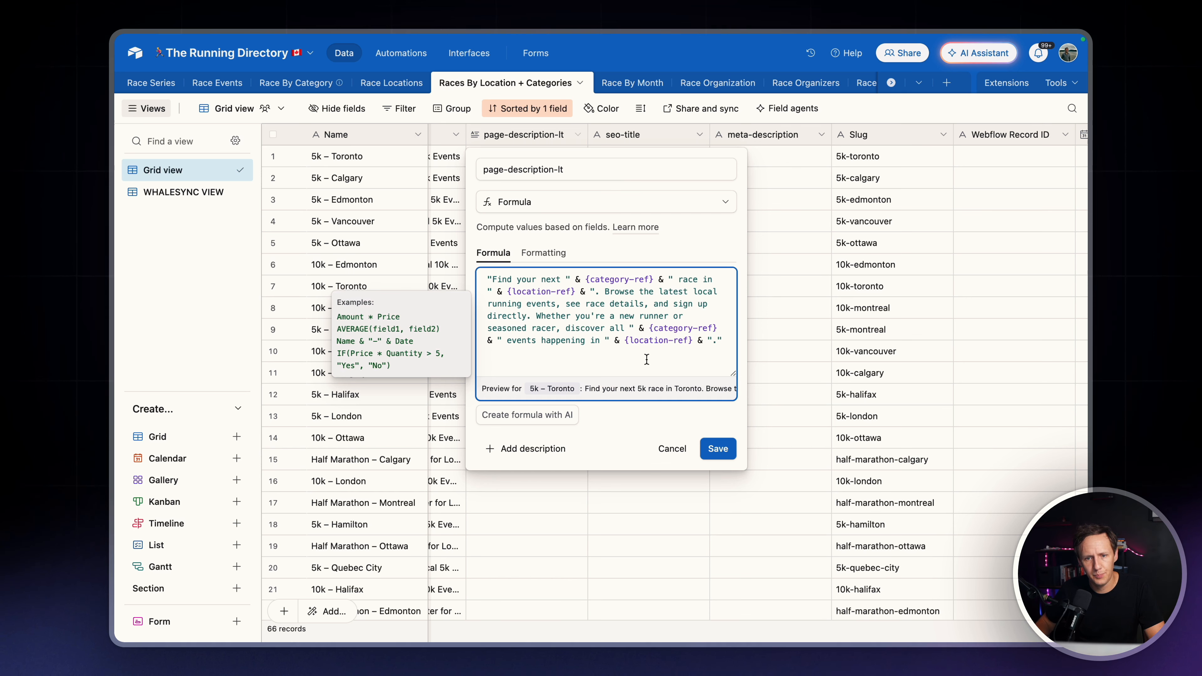
{"action": "left_click", "coordinate": [723, 448]}
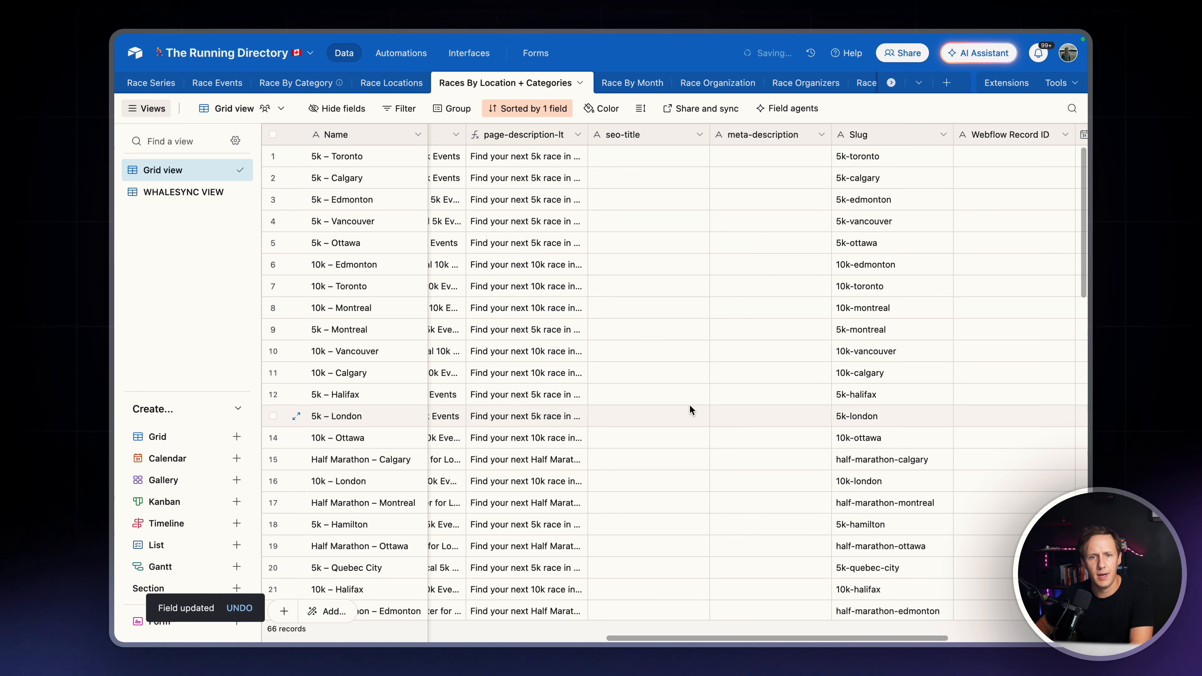
Set the Webflow Status of 5k – Toronto to Active and fill that value down through all the remaining records
{"action": "scroll", "coordinate": [547, 253], "scroll_direction": "left", "scroll_amount": 2}
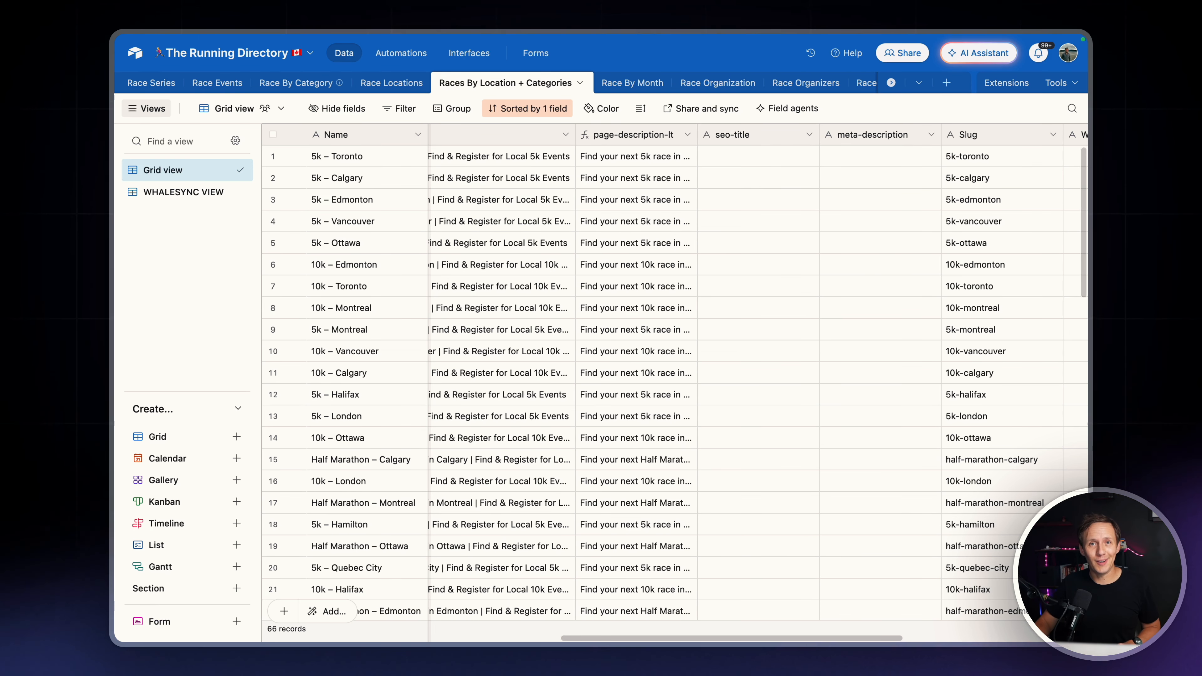
{"action": "scroll", "coordinate": [820, 335], "scroll_direction": "left", "scroll_amount": 10}
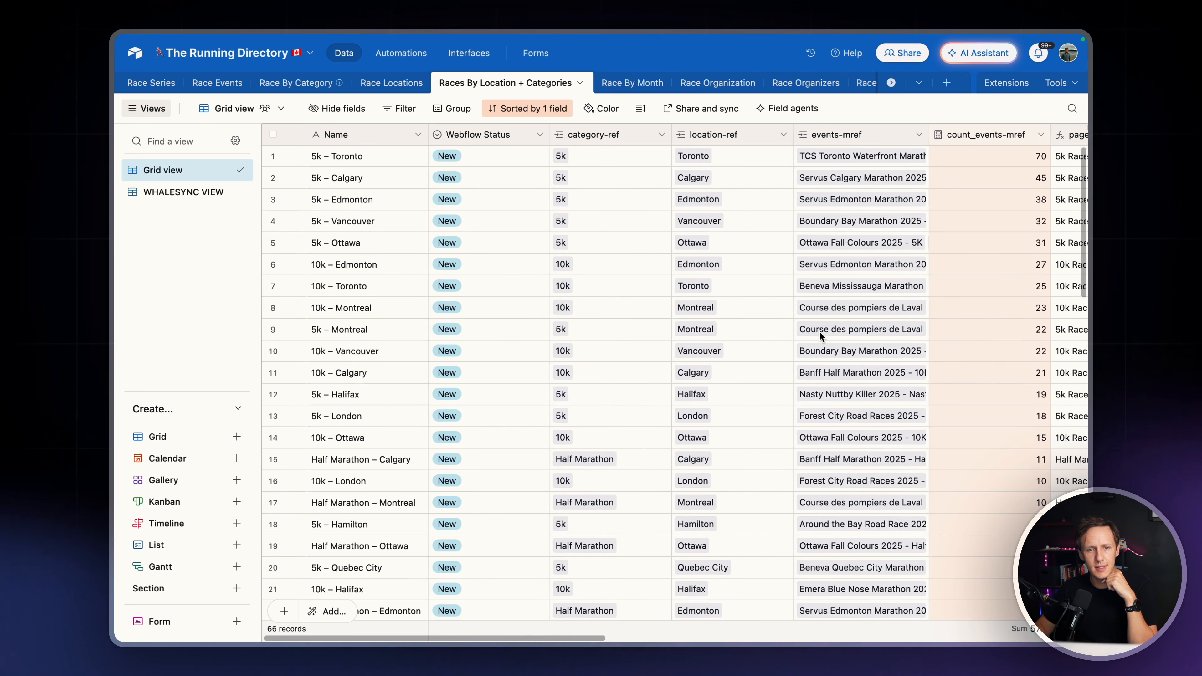
{"action": "left_click", "coordinate": [488, 162]}
{"action": "left_click", "coordinate": [486, 165]}
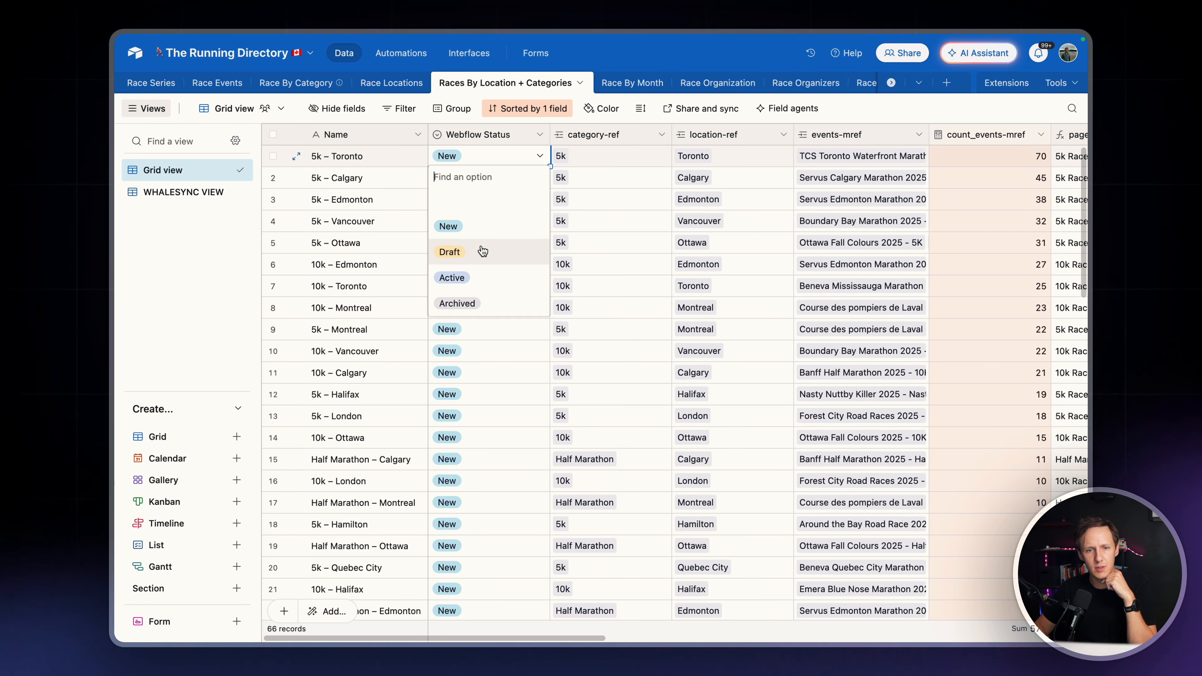
{"action": "left_click", "coordinate": [479, 284]}
{"action": "left_click_drag", "start_coordinate": [551, 166], "coordinate": [504, 528]}
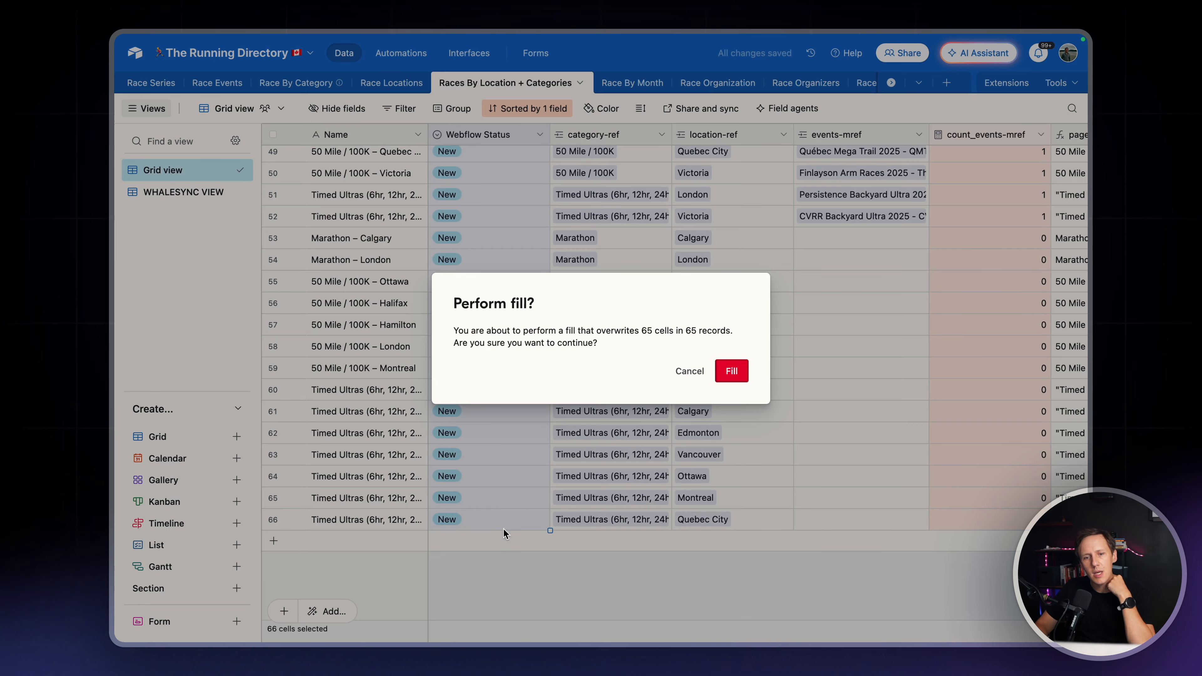
{"action": "left_click", "coordinate": [730, 372]}
Review the records' event counts and compare the record totals of the Grid view and the WHALESYNC VIEW
{"action": "scroll", "coordinate": [855, 295], "scroll_direction": "up", "scroll_amount": 3}
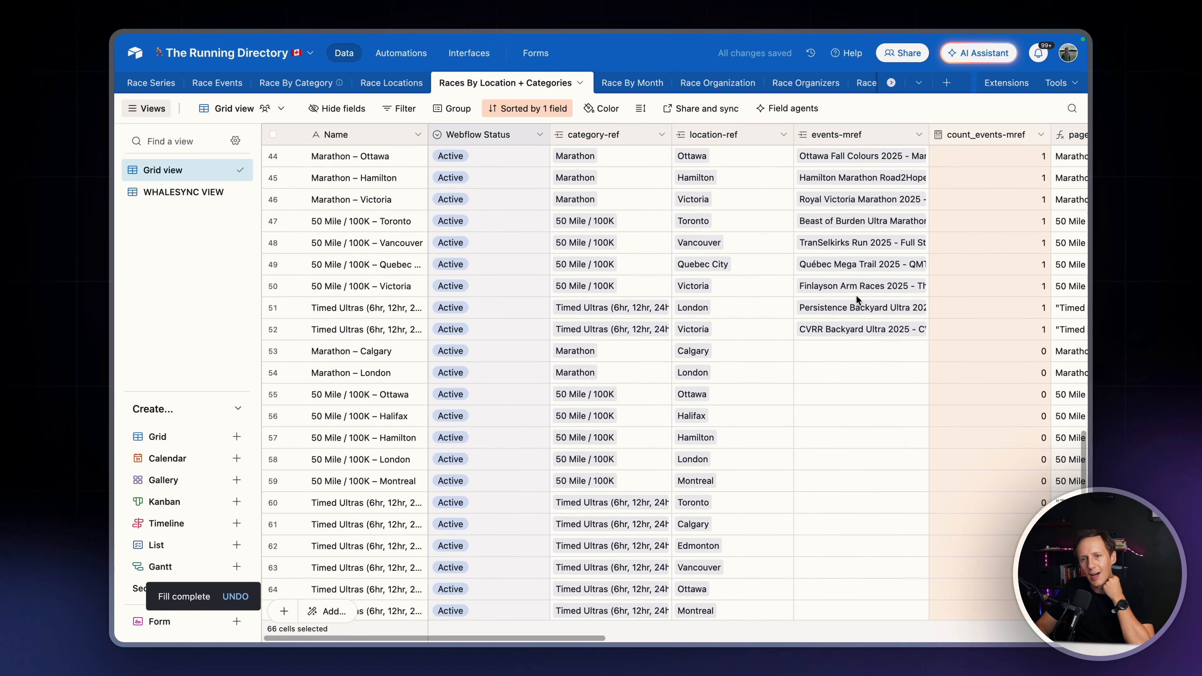
{"action": "scroll", "coordinate": [856, 295], "scroll_direction": "up", "scroll_amount": 5}
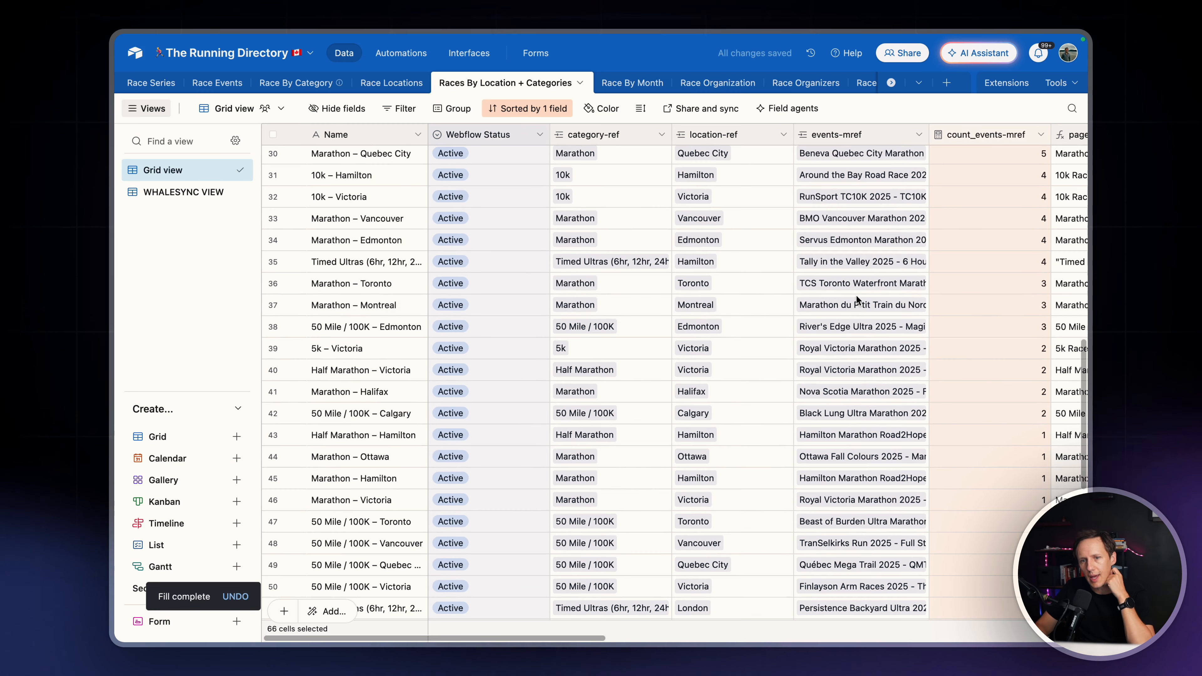
{"action": "scroll", "coordinate": [906, 295], "scroll_direction": "up", "scroll_amount": 2}
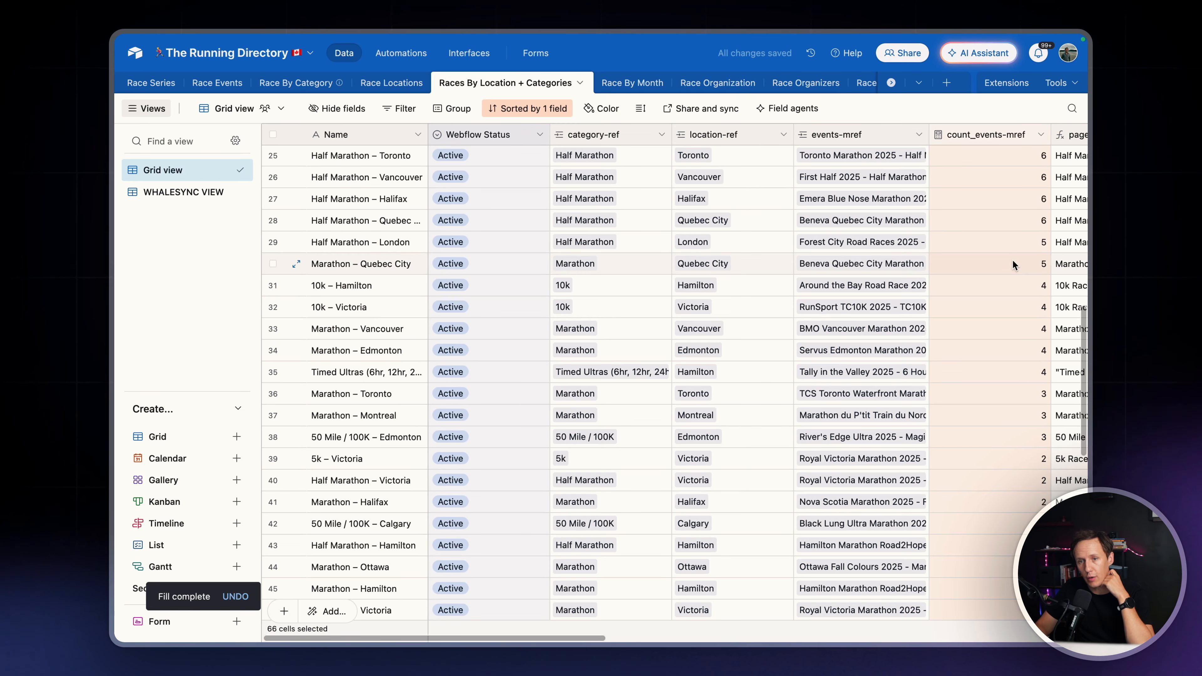
{"action": "left_click", "coordinate": [205, 201]}
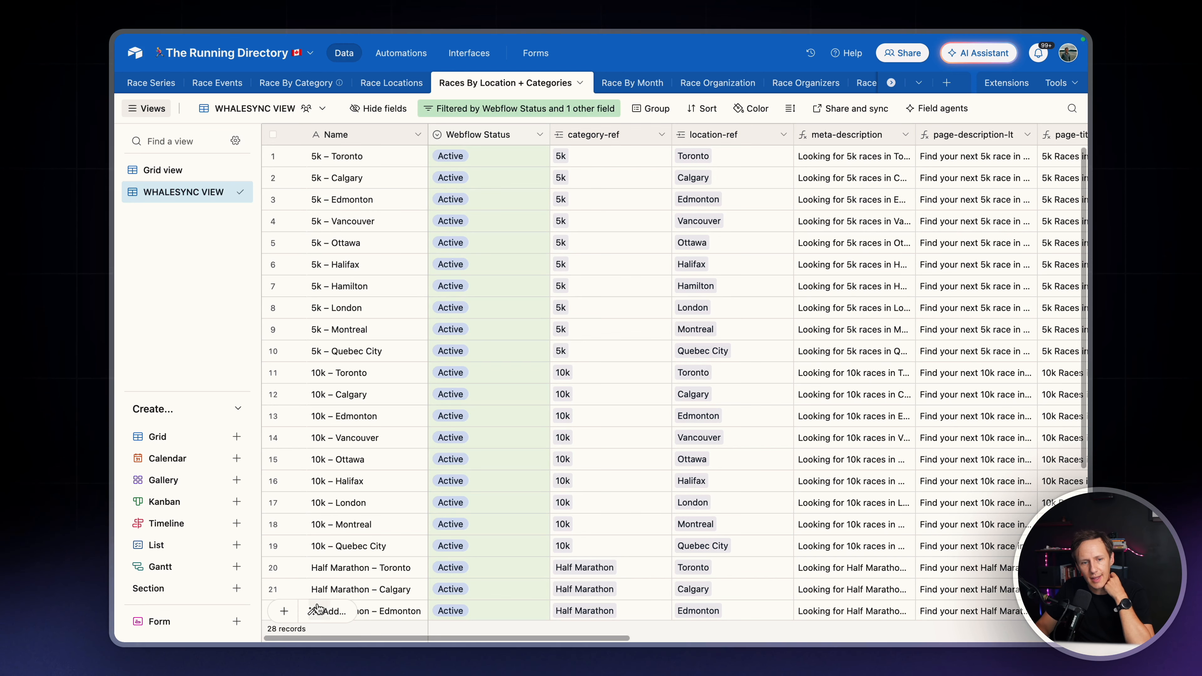
{"action": "left_click", "coordinate": [179, 171]}
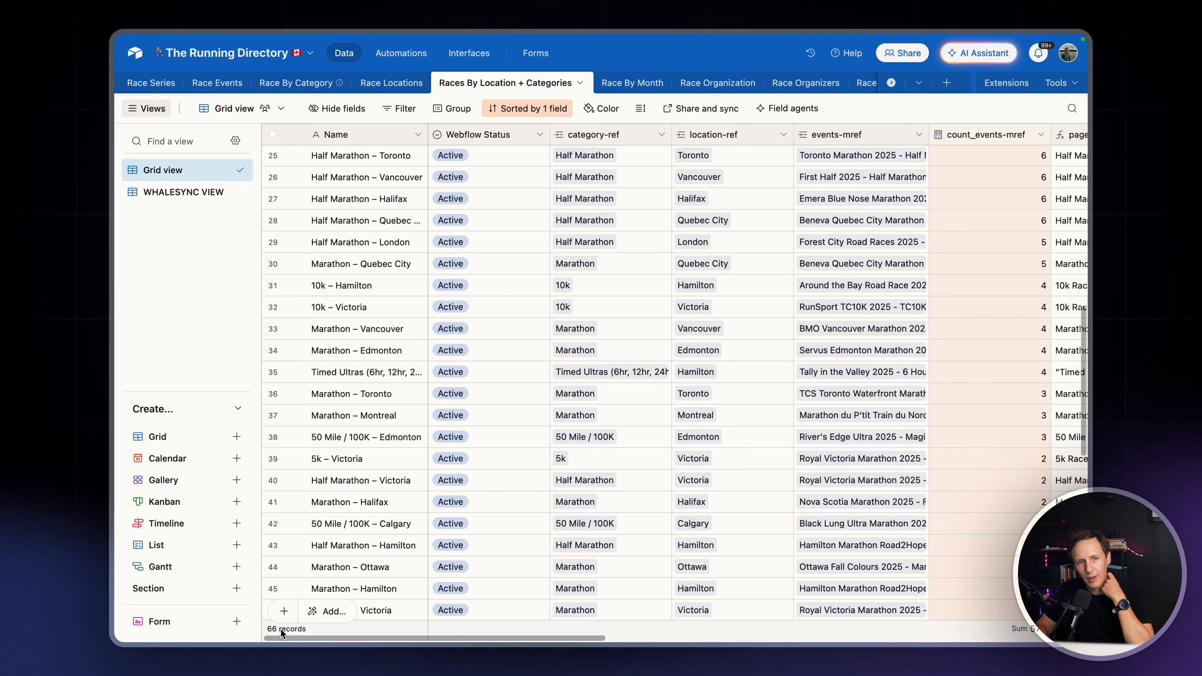
{"action": "left_click", "coordinate": [176, 190]}
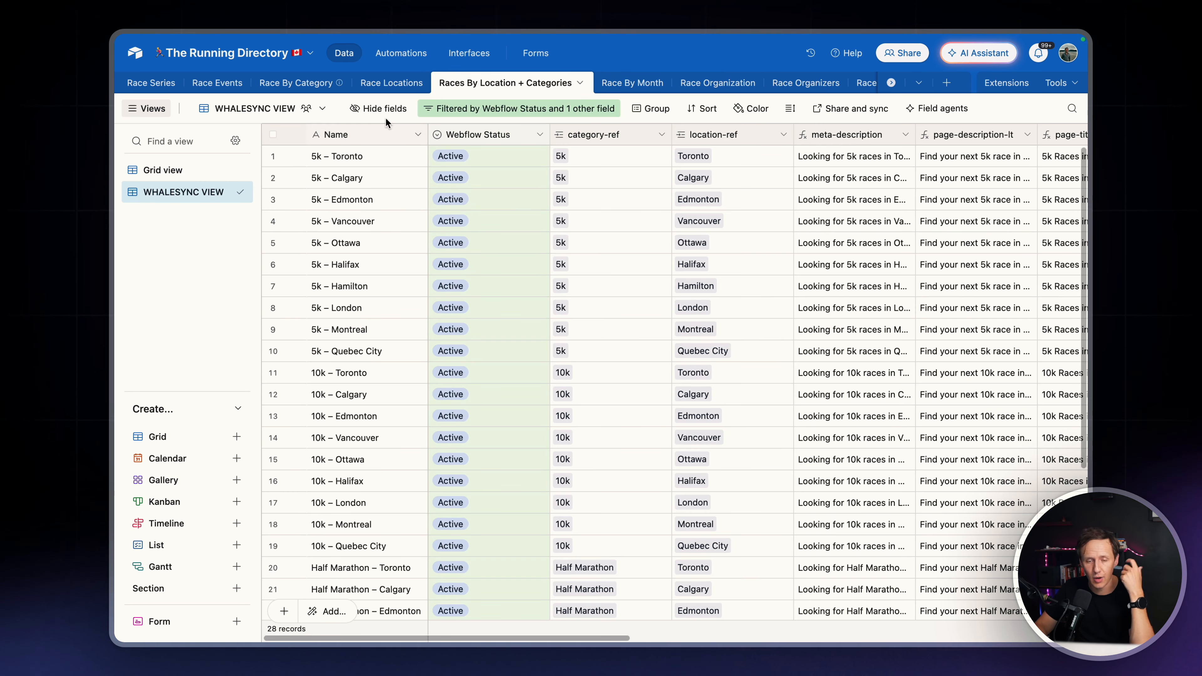
Examine the Race Locations table in its Include in Super Collection view and its Grid view, including the province groups and location fields
{"action": "left_click", "coordinate": [375, 84]}
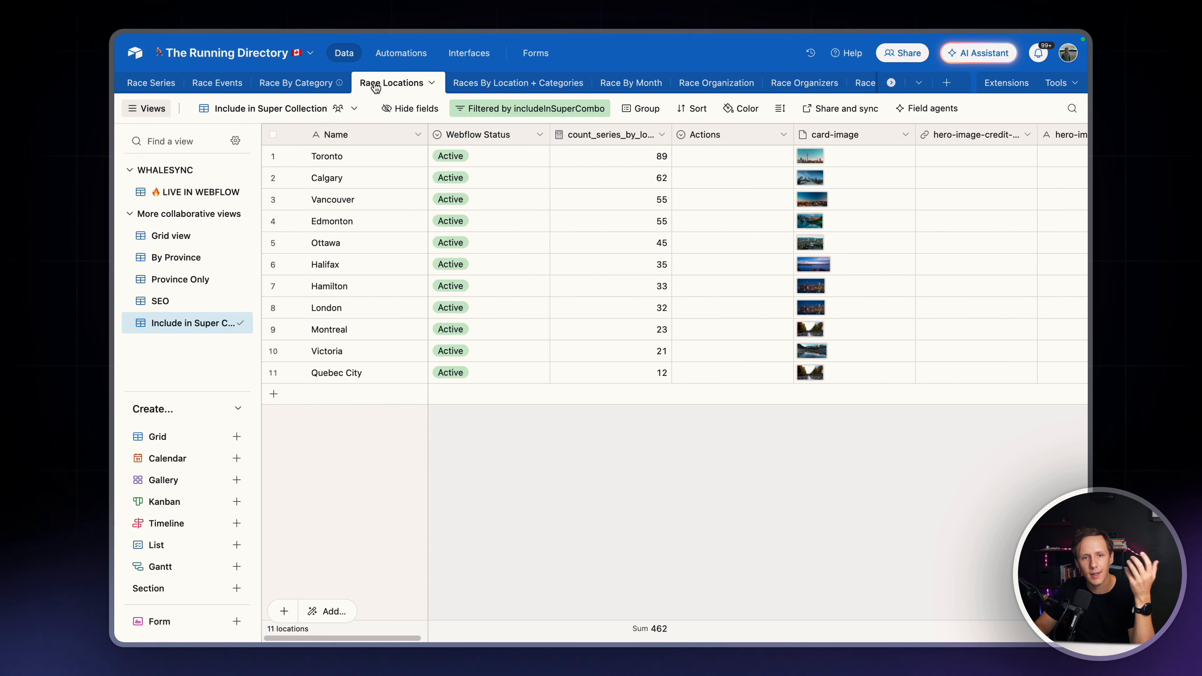
{"action": "scroll", "coordinate": [506, 217], "scroll_direction": "right", "scroll_amount": 5}
{"action": "scroll", "coordinate": [506, 217], "scroll_direction": "left", "scroll_amount": 5}
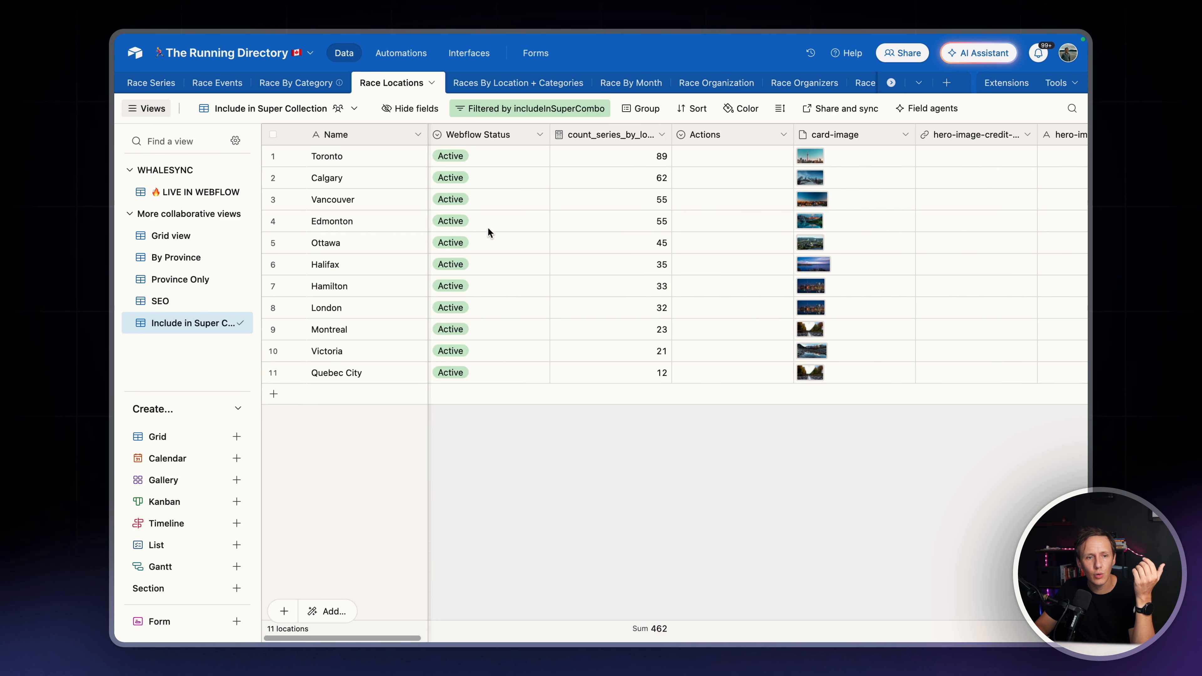
{"action": "left_click", "coordinate": [177, 235]}
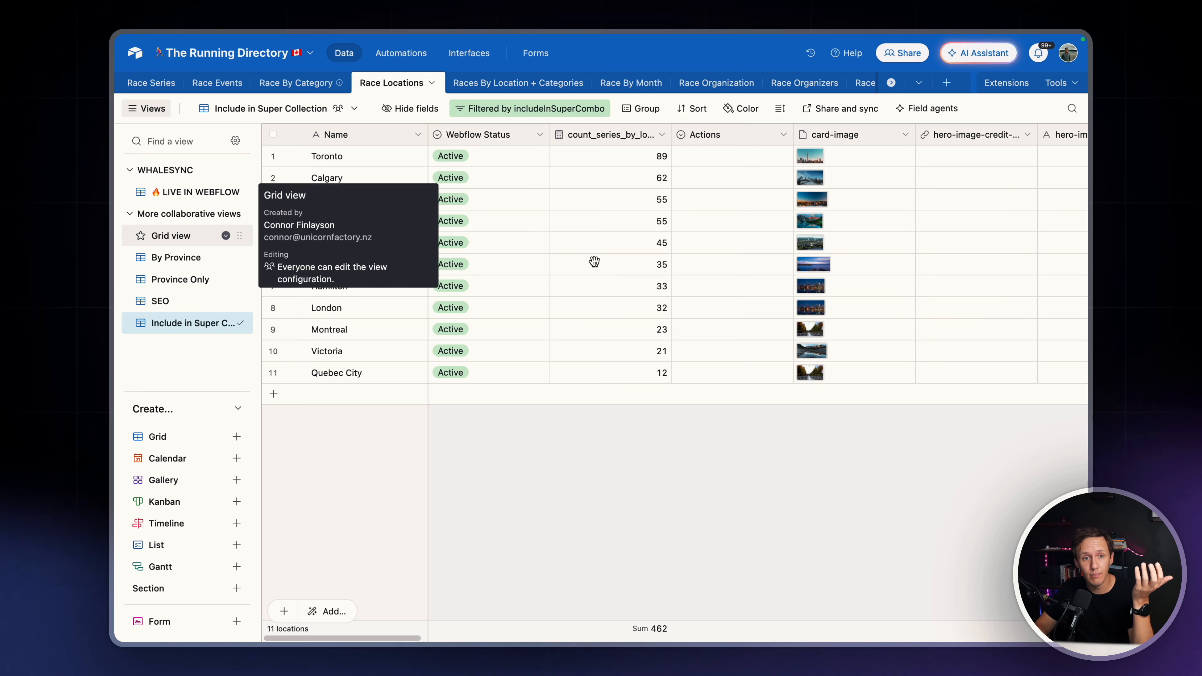
{"action": "scroll", "coordinate": [596, 265], "scroll_direction": "right", "scroll_amount": 2}
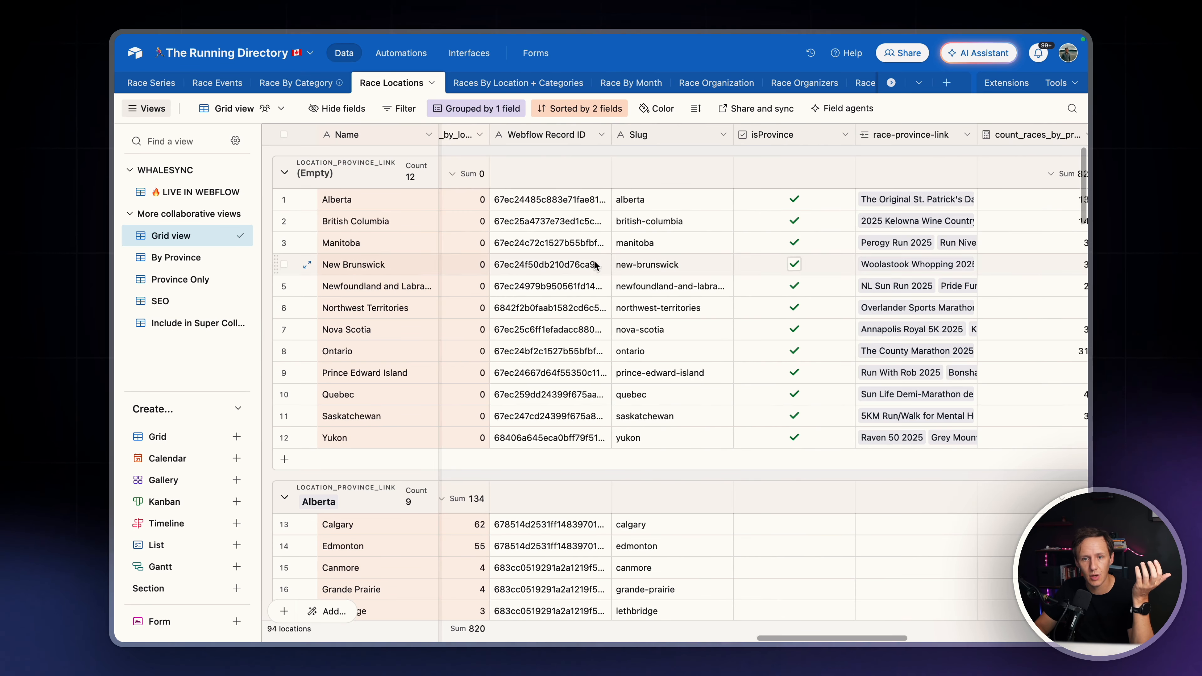
{"action": "scroll", "coordinate": [596, 265], "scroll_direction": "down", "scroll_amount": 10}
{"action": "scroll", "coordinate": [596, 265], "scroll_direction": "right", "scroll_amount": 10}
{"action": "scroll", "coordinate": [594, 265], "scroll_direction": "down", "scroll_amount": 5}
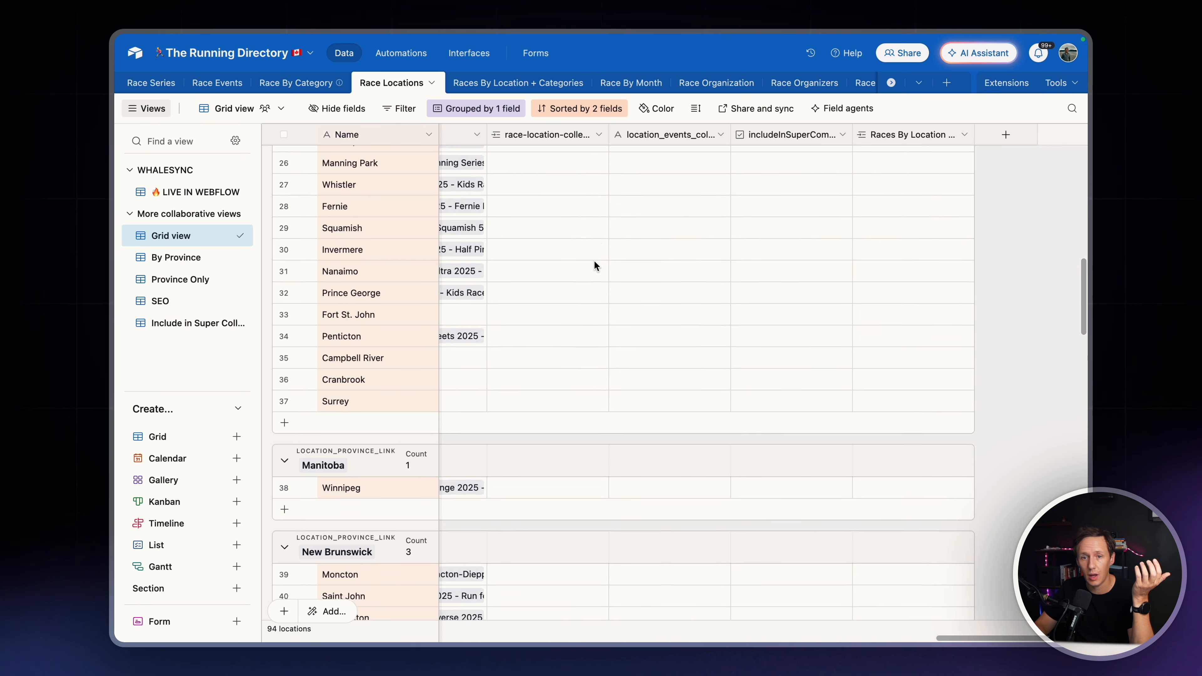
{"action": "scroll", "coordinate": [595, 264], "scroll_direction": "left", "scroll_amount": 4}
{"action": "scroll", "coordinate": [595, 264], "scroll_direction": "left", "scroll_amount": 8}
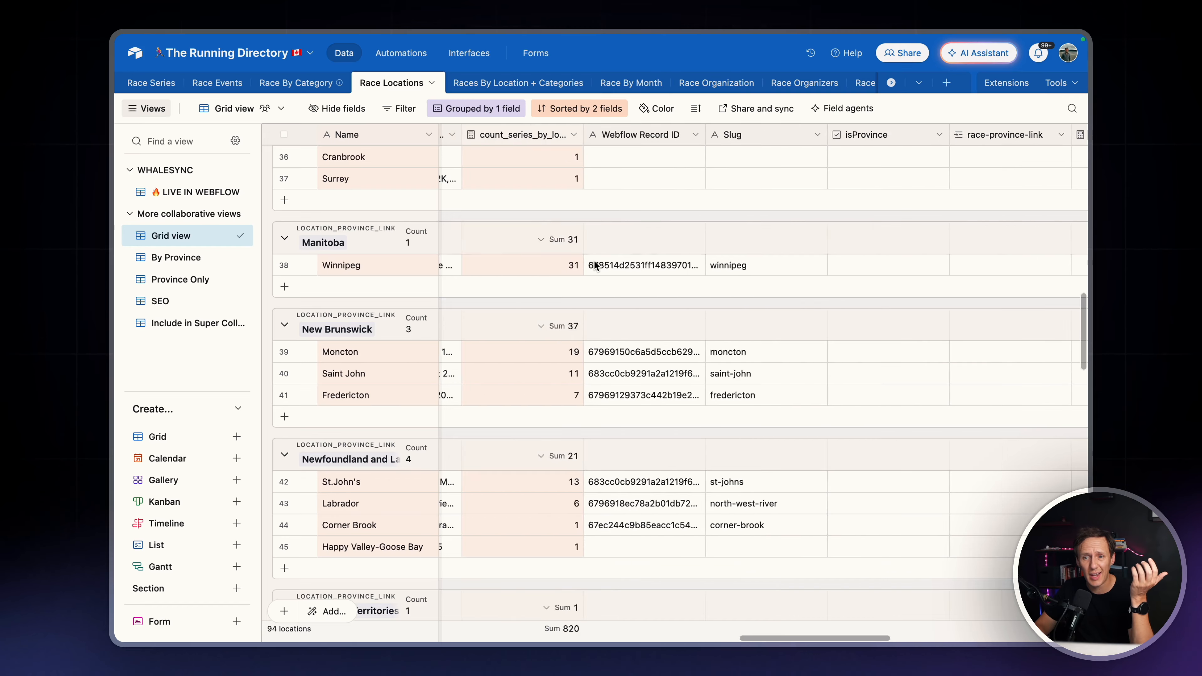
{"action": "scroll", "coordinate": [594, 265], "scroll_direction": "left", "scroll_amount": 6}
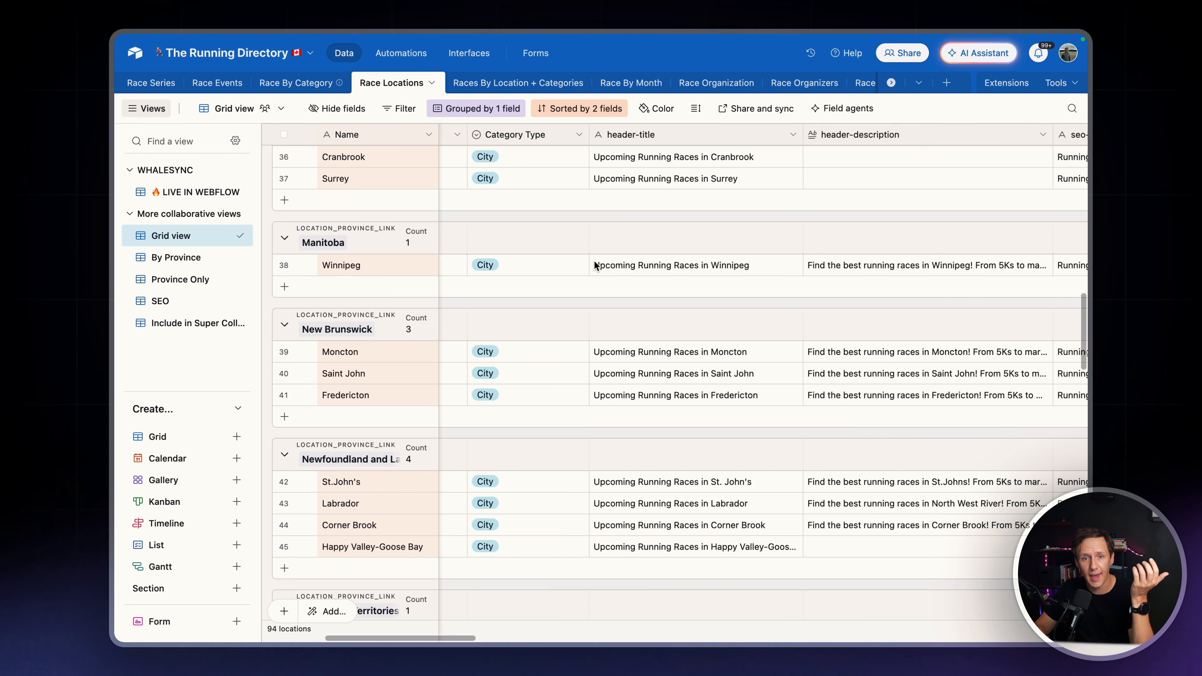
{"action": "scroll", "coordinate": [594, 265], "scroll_direction": "up", "scroll_amount": 3}
{"action": "scroll", "coordinate": [594, 264], "scroll_direction": "up", "scroll_amount": 10}
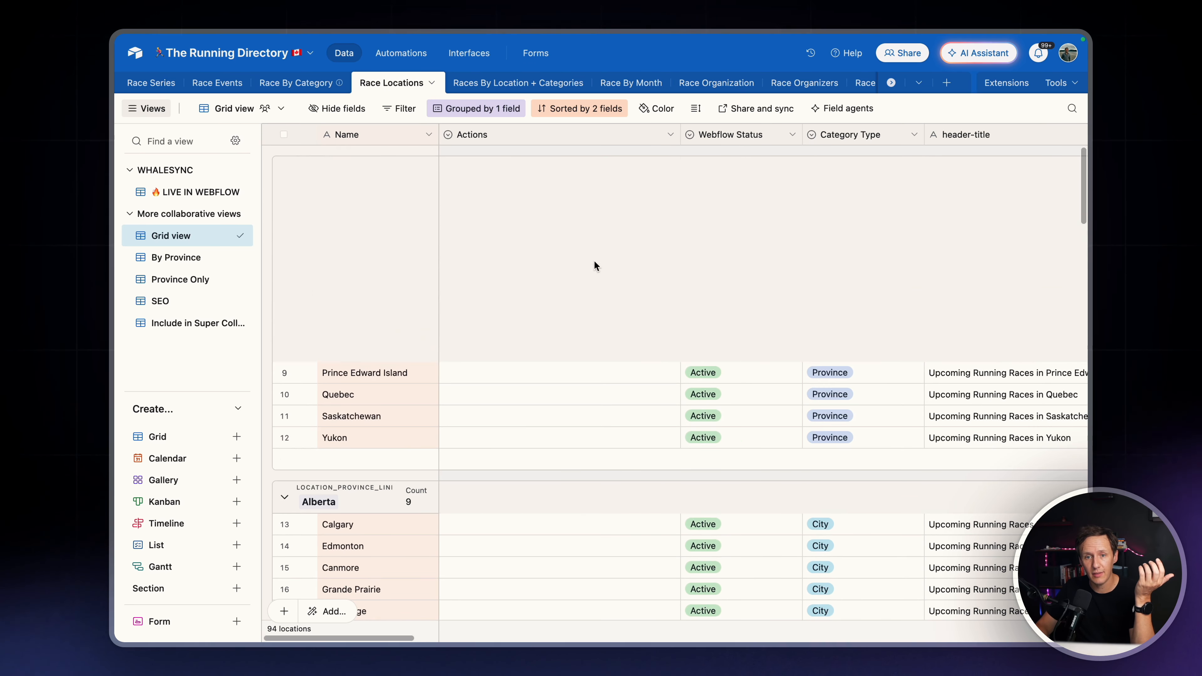
In the Race By Category Grid view, enable the includeInSuperCombo checkbox for Kids Dash/1K/2k, Adult Dash / Sub-5k, Short Trail (under 15K) and Trail Half
{"action": "left_click", "coordinate": [311, 86]}
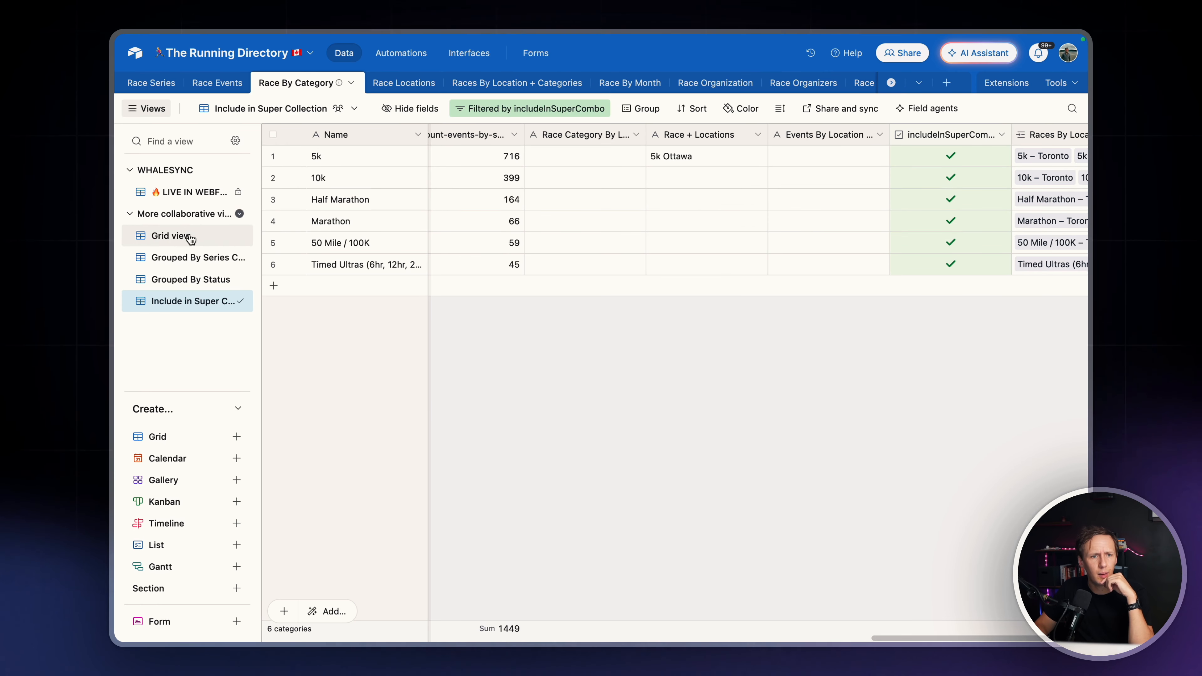
{"action": "left_click", "coordinate": [171, 235]}
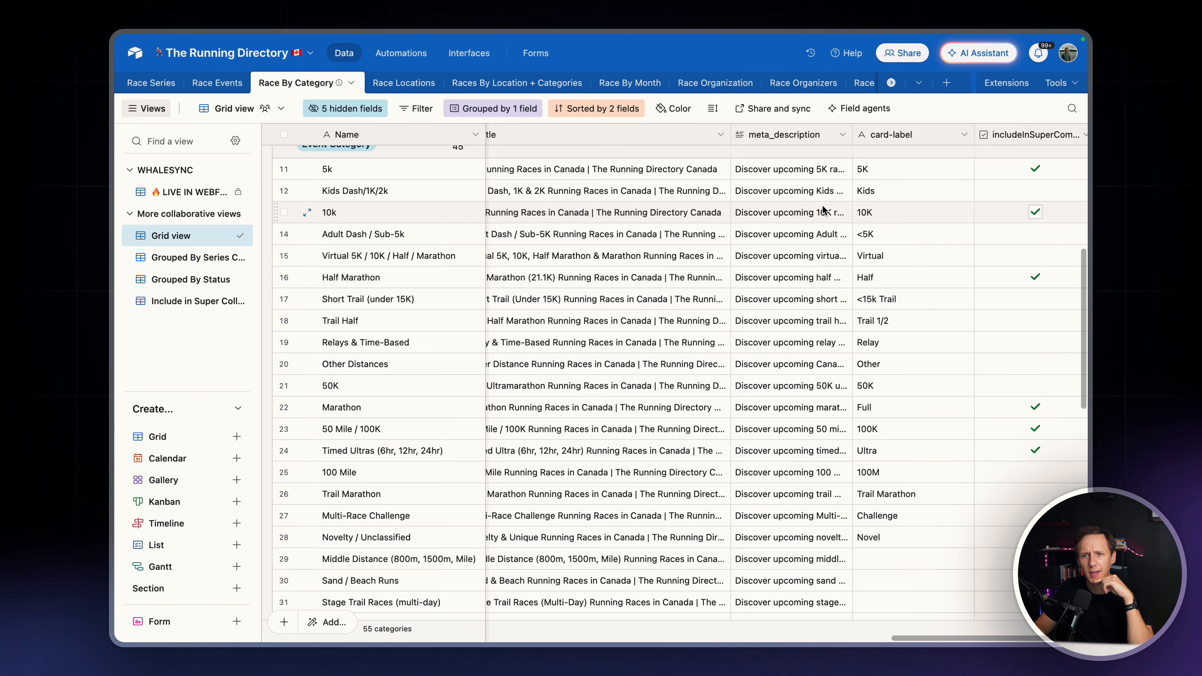
{"action": "left_click", "coordinate": [1036, 191]}
{"action": "left_click", "coordinate": [1036, 234]}
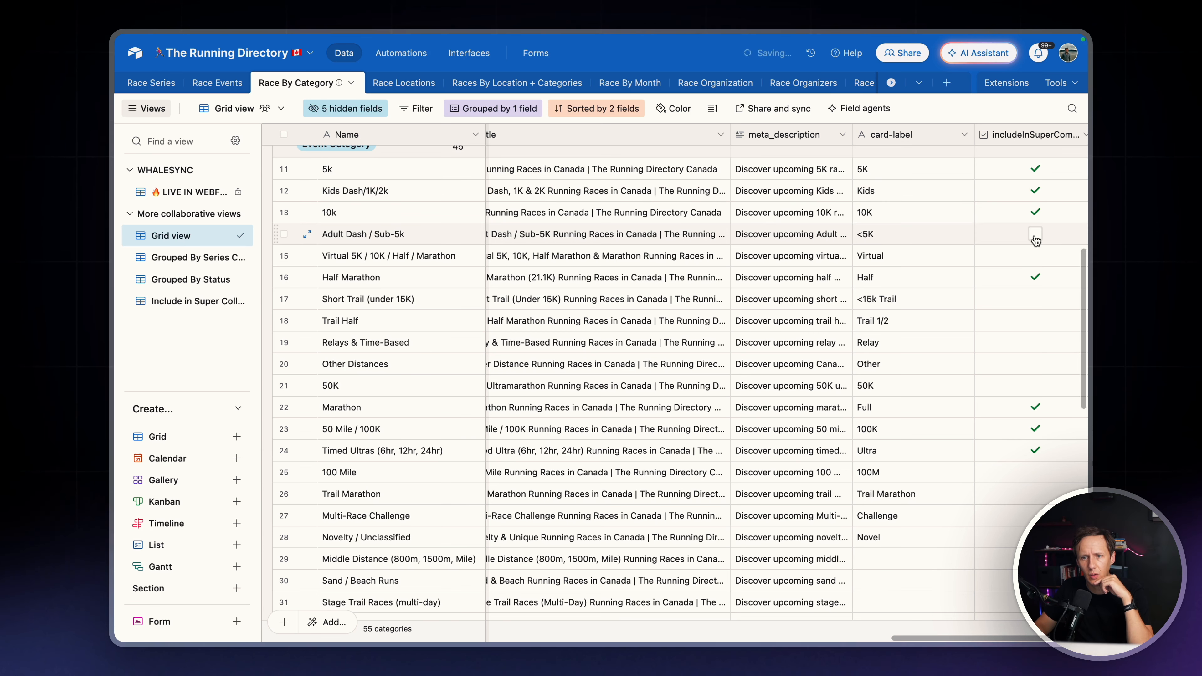
{"action": "left_click", "coordinate": [1036, 298]}
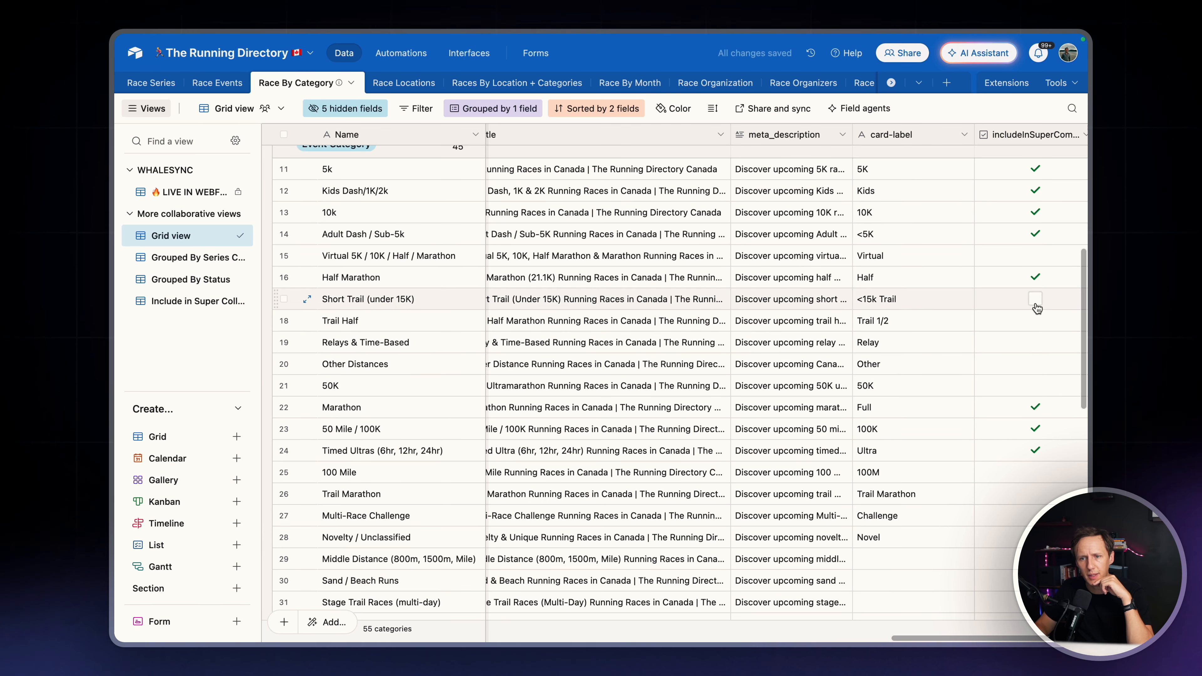
{"action": "left_click", "coordinate": [1036, 321]}
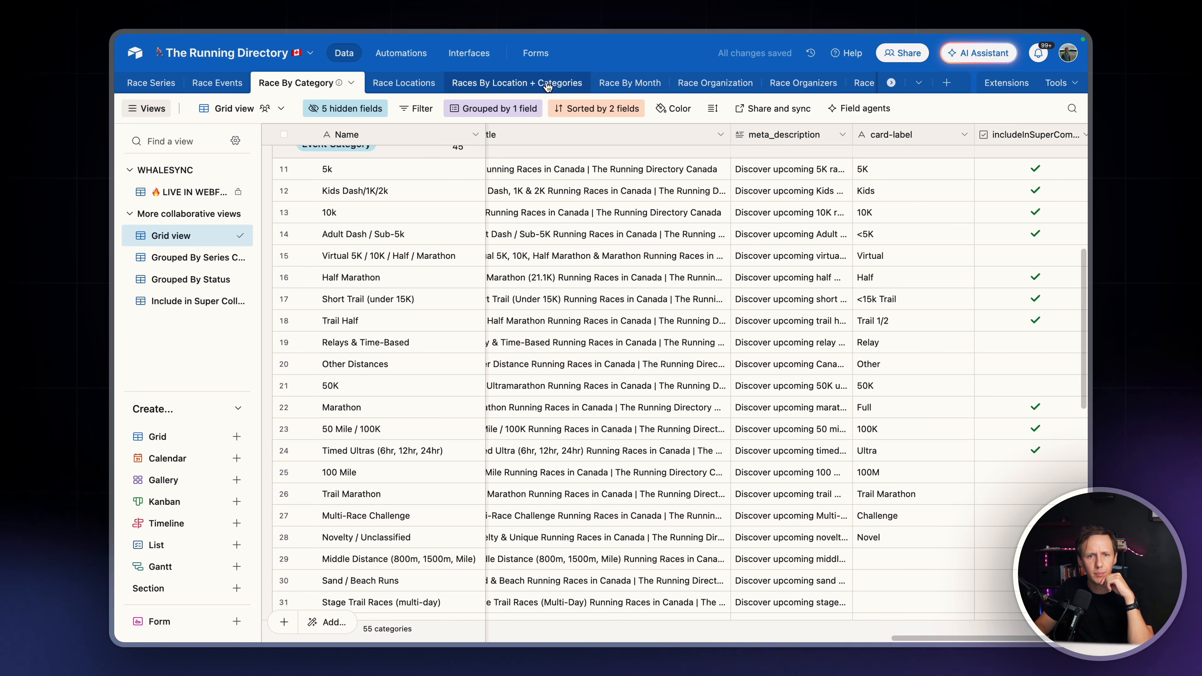
Run the last script in the Extensions dashboard from the Races By Location + Categories table to generate the newly included category combinations
{"action": "left_click", "coordinate": [517, 82]}
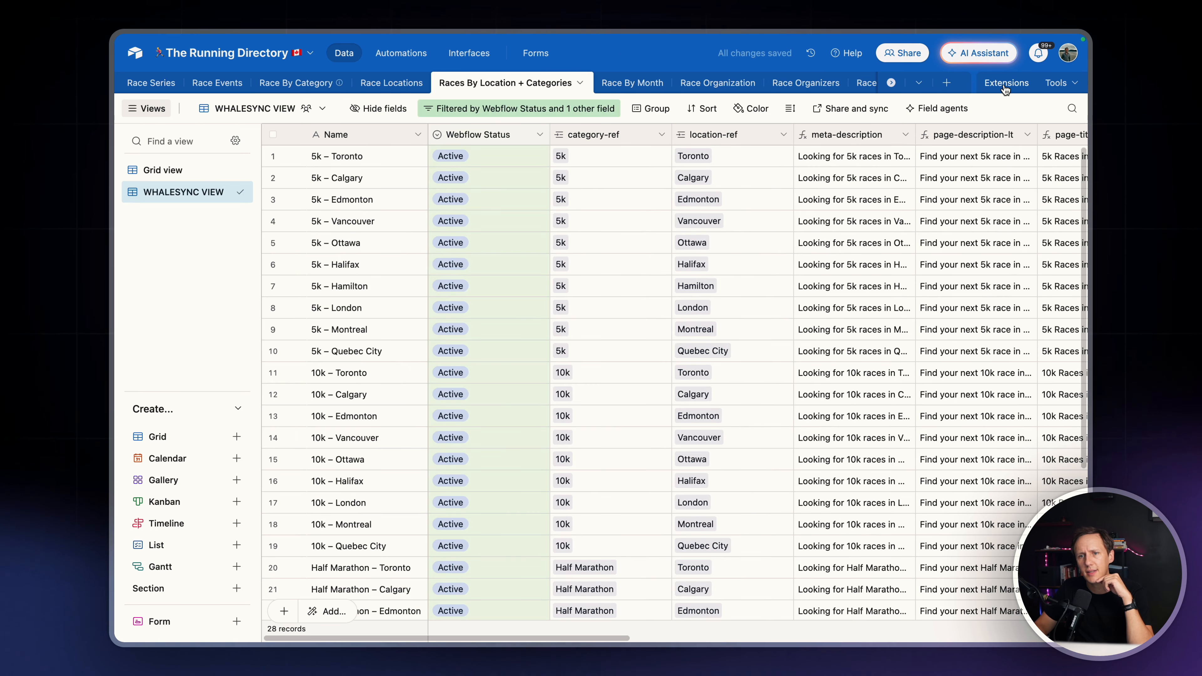
{"action": "left_click", "coordinate": [1006, 83]}
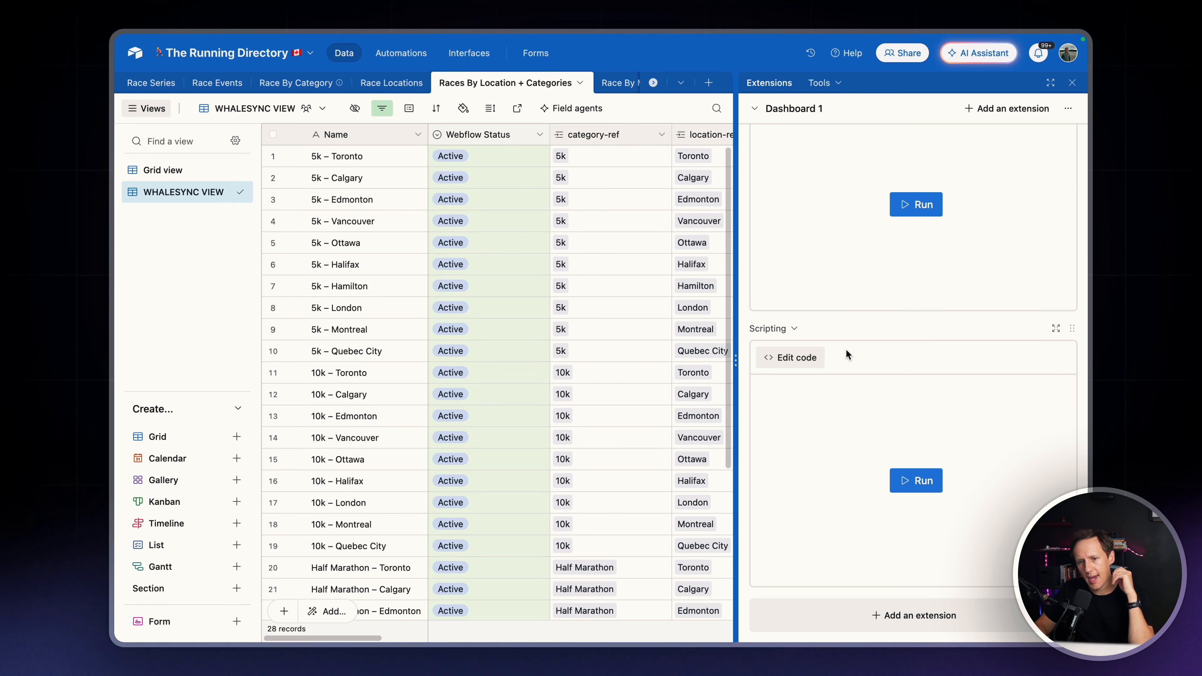
{"action": "left_click", "coordinate": [928, 488]}
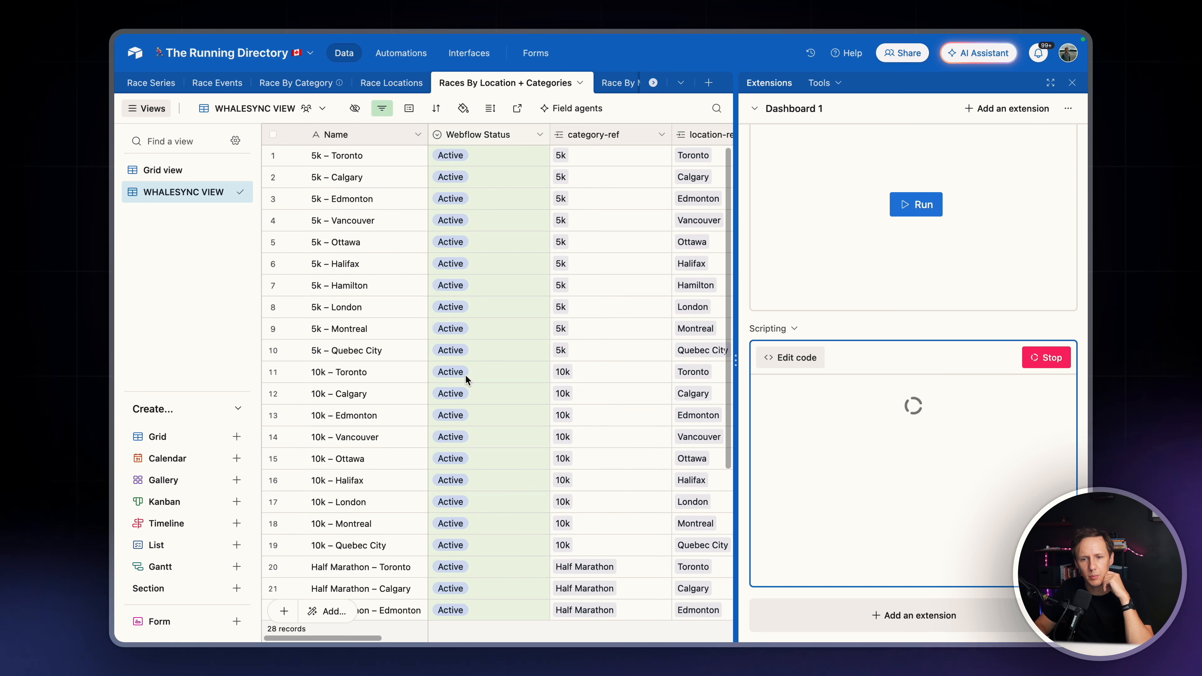
{"action": "scroll", "coordinate": [670, 420], "scroll_direction": "down", "scroll_amount": 5}
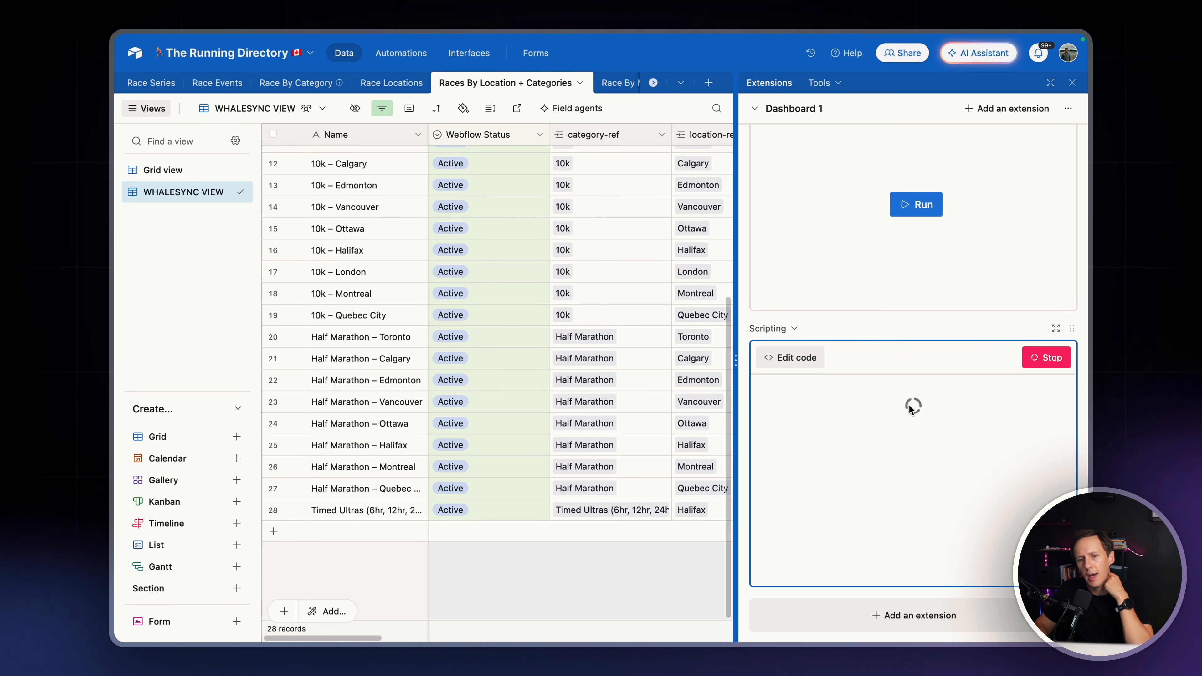
{"action": "scroll", "coordinate": [885, 512], "scroll_direction": "down", "scroll_amount": 4}
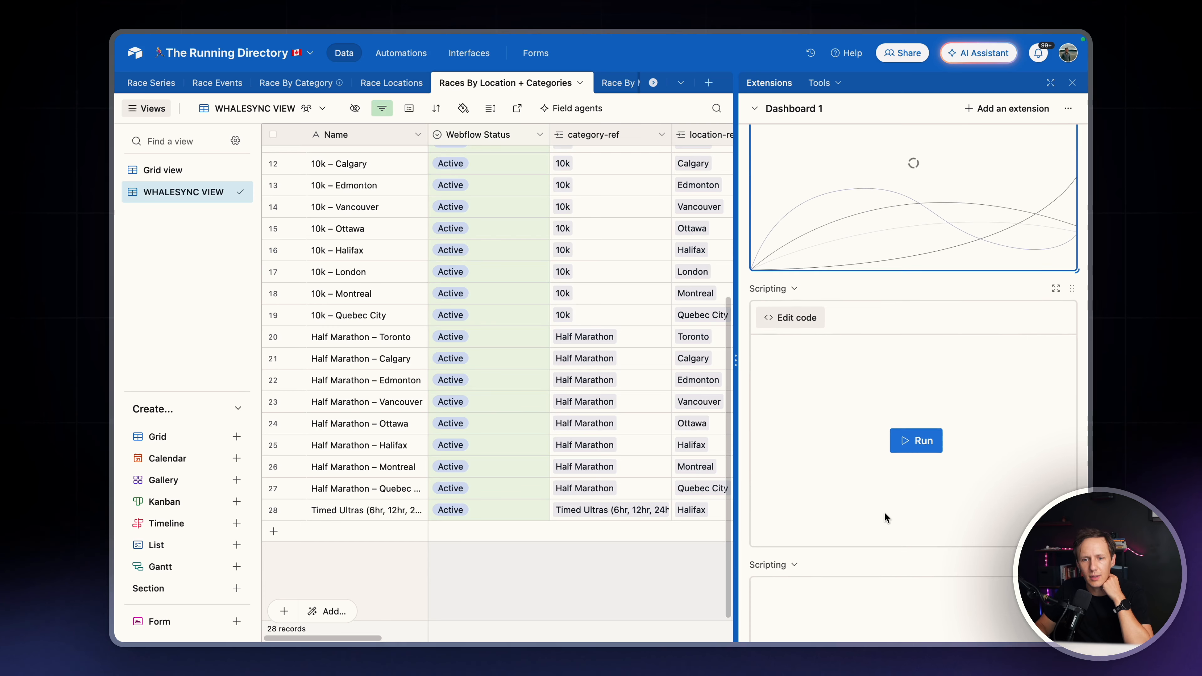
{"action": "scroll", "coordinate": [885, 512], "scroll_direction": "down", "scroll_amount": 5}
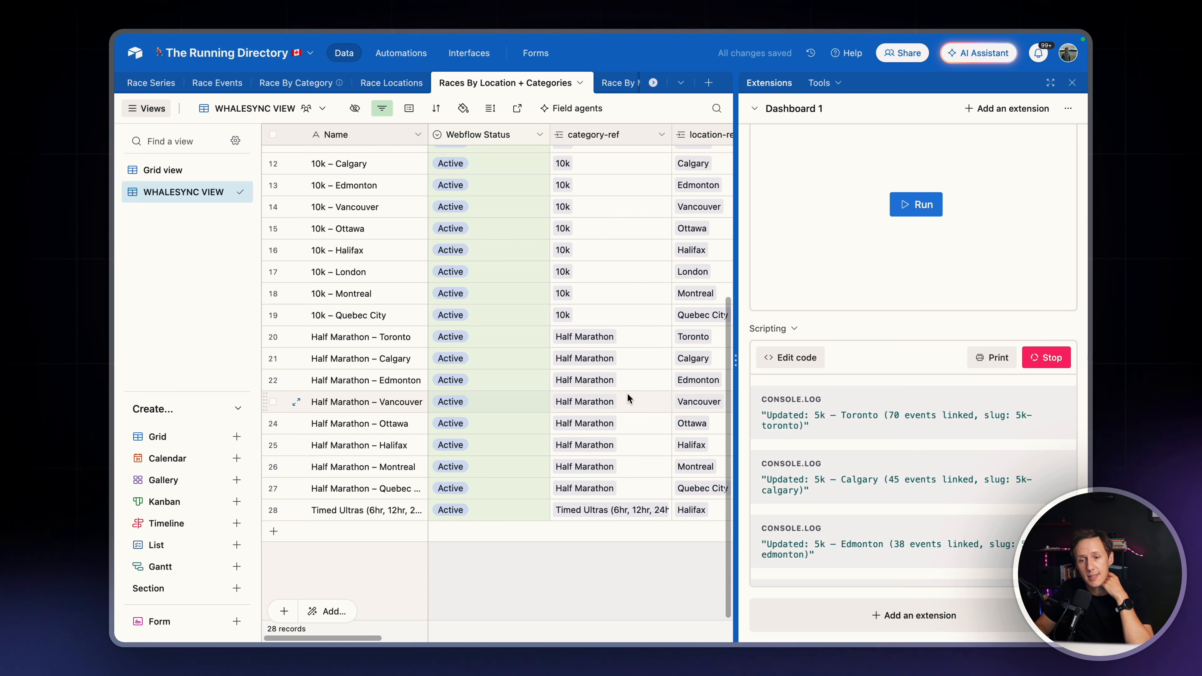
Examine the Races By Location + Categories records in the WHALESYNC VIEW and the Grid view while the script runs
{"action": "scroll", "coordinate": [596, 242], "scroll_direction": "up", "scroll_amount": 1}
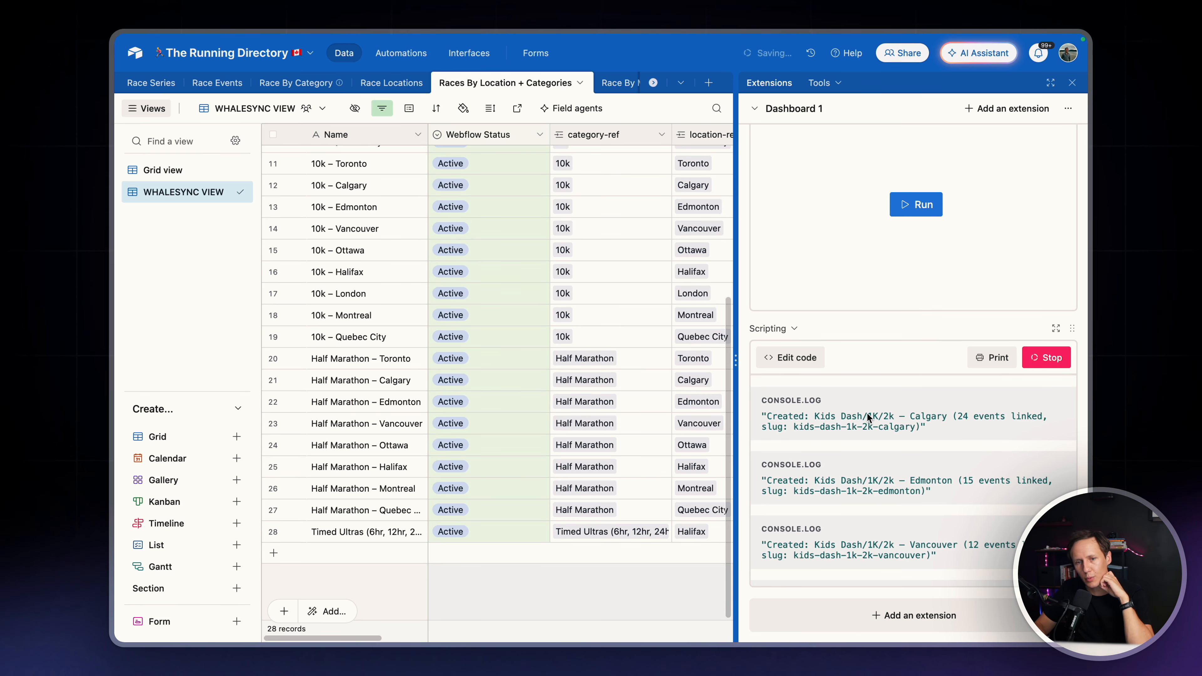
{"action": "scroll", "coordinate": [417, 357], "scroll_direction": "up", "scroll_amount": 5}
{"action": "scroll", "coordinate": [416, 357], "scroll_direction": "right", "scroll_amount": 5}
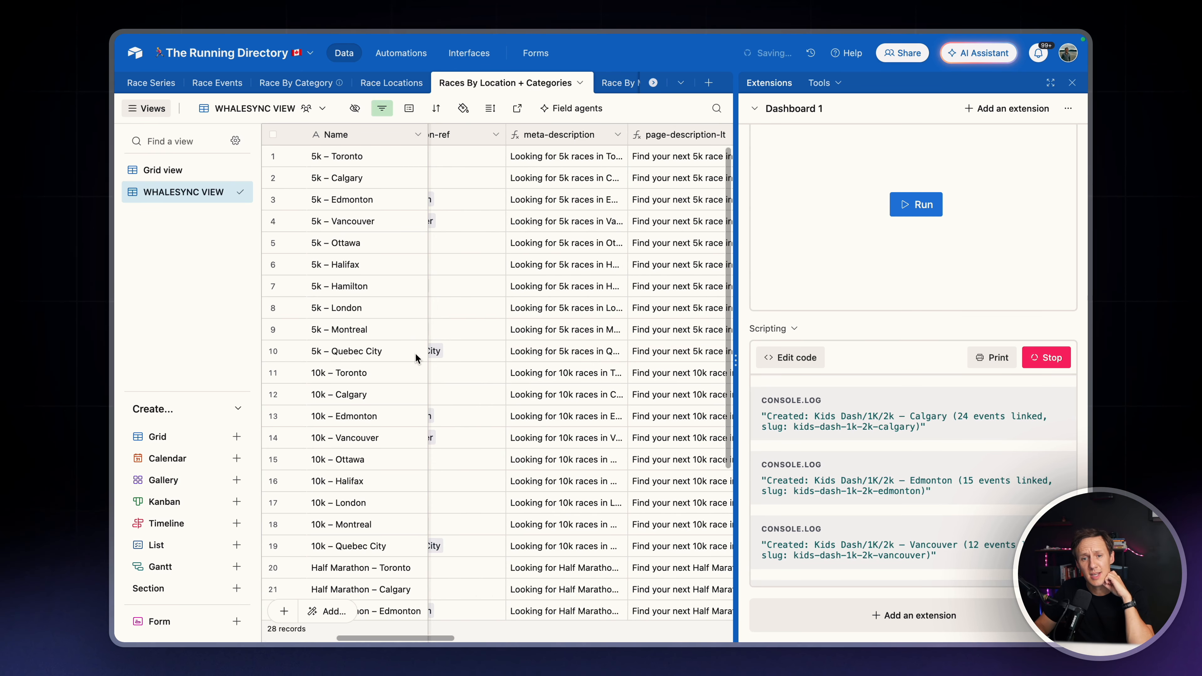
{"action": "scroll", "coordinate": [416, 358], "scroll_direction": "right", "scroll_amount": 3}
{"action": "scroll", "coordinate": [417, 357], "scroll_direction": "left", "scroll_amount": 10}
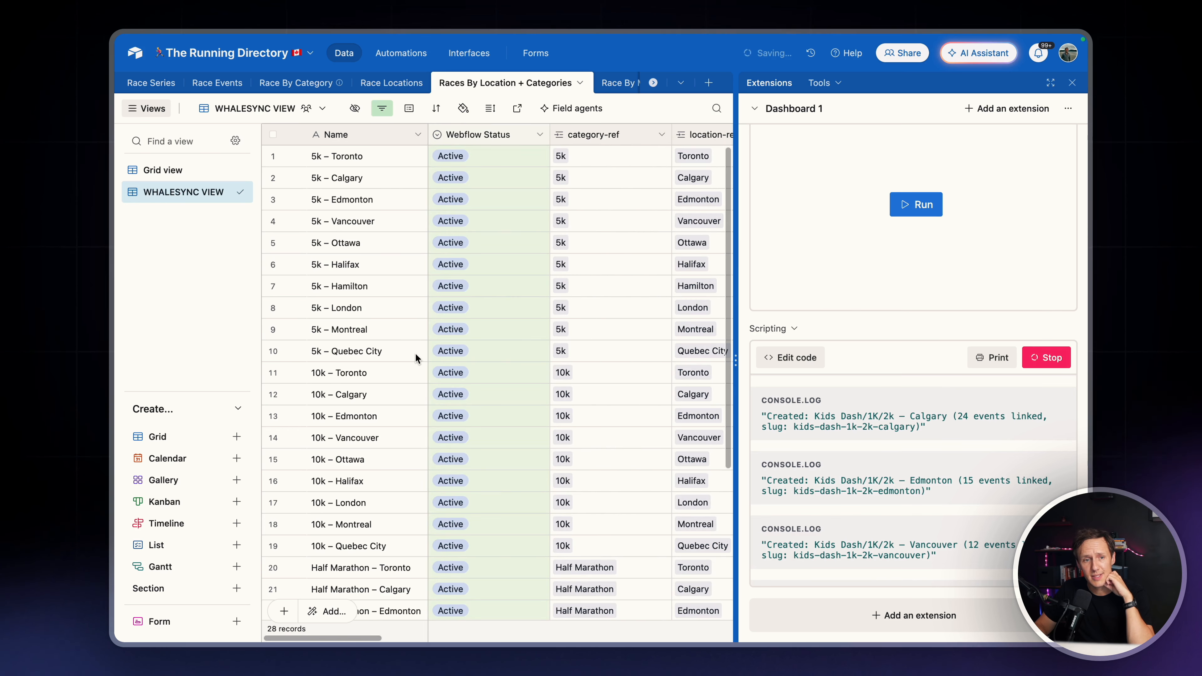
{"action": "left_click", "coordinate": [165, 170]}
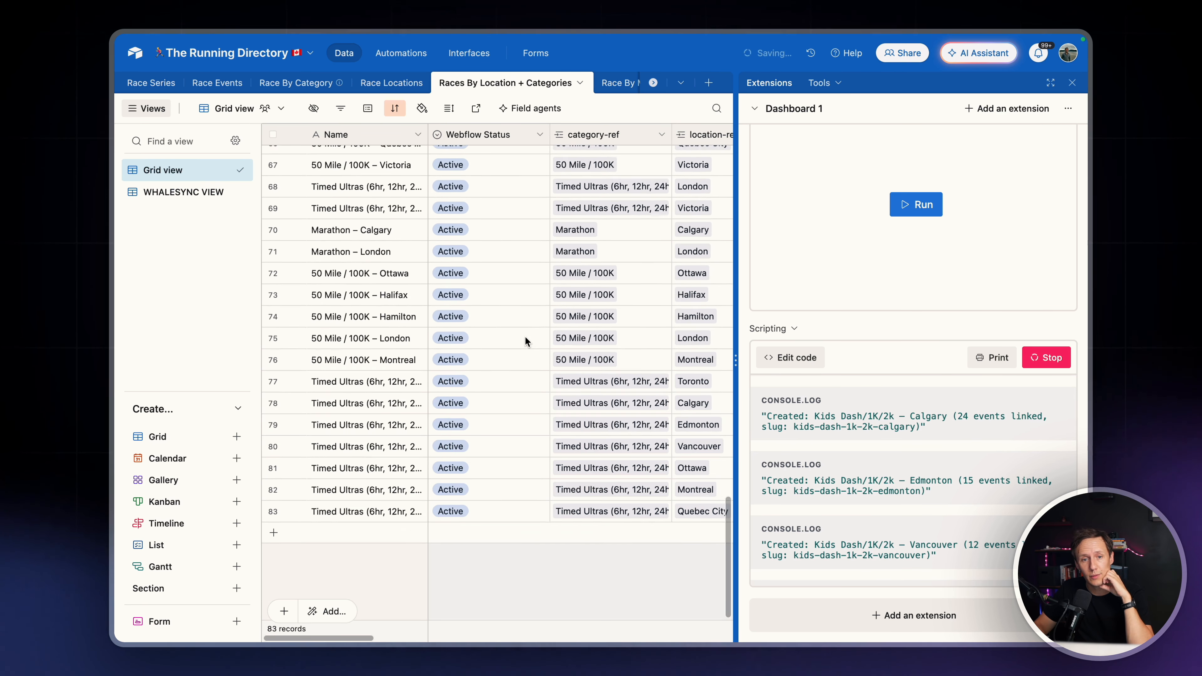
{"action": "scroll", "coordinate": [525, 338], "scroll_direction": "up", "scroll_amount": 20}
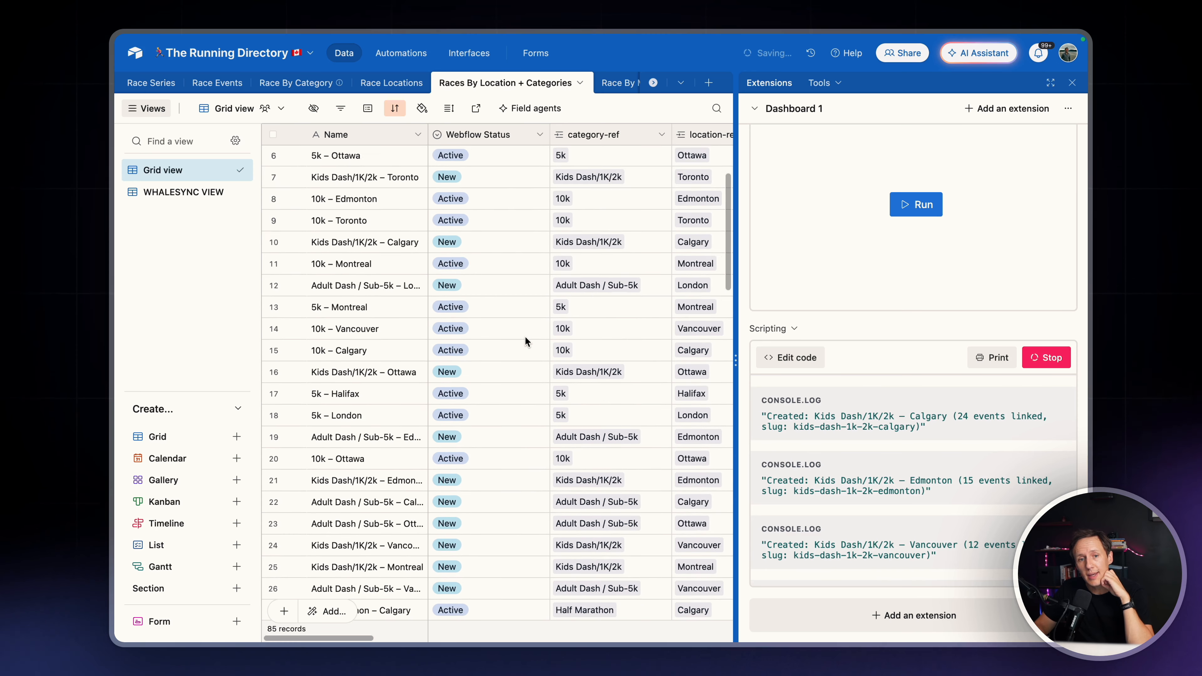
{"action": "scroll", "coordinate": [525, 336], "scroll_direction": "up", "scroll_amount": 3}
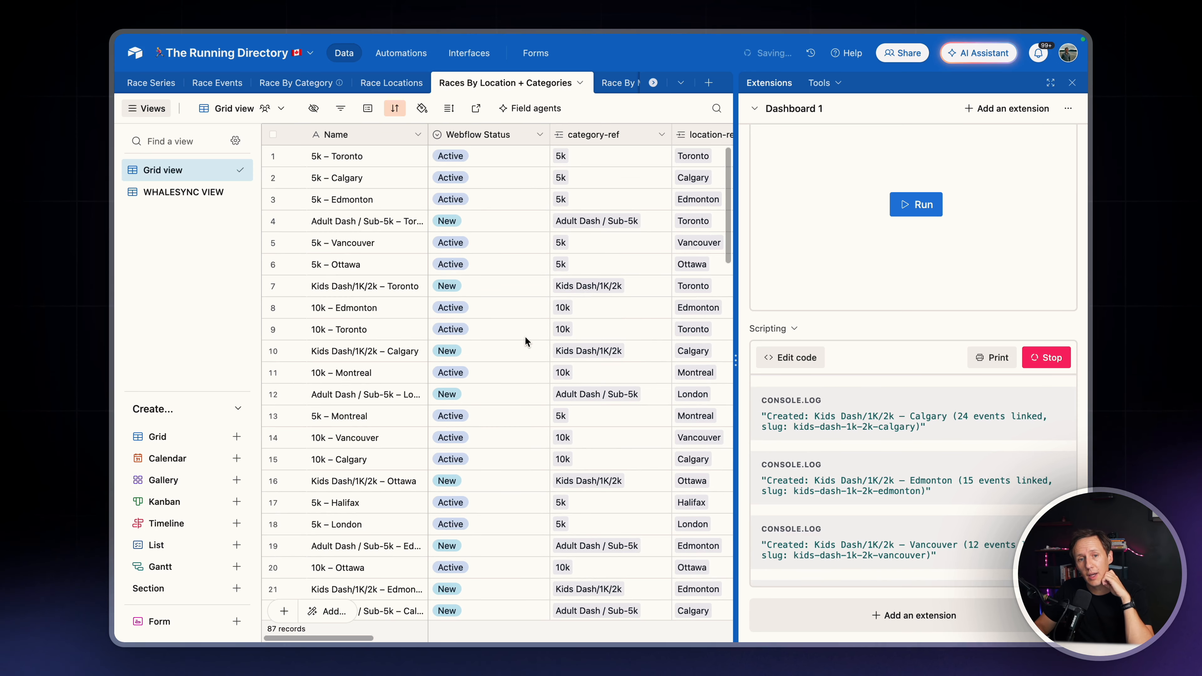
Check the options and default of the Webflow Status field and look over the statuses in the Grid view
{"action": "left_click", "coordinate": [540, 134]}
{"action": "left_click", "coordinate": [521, 164]}
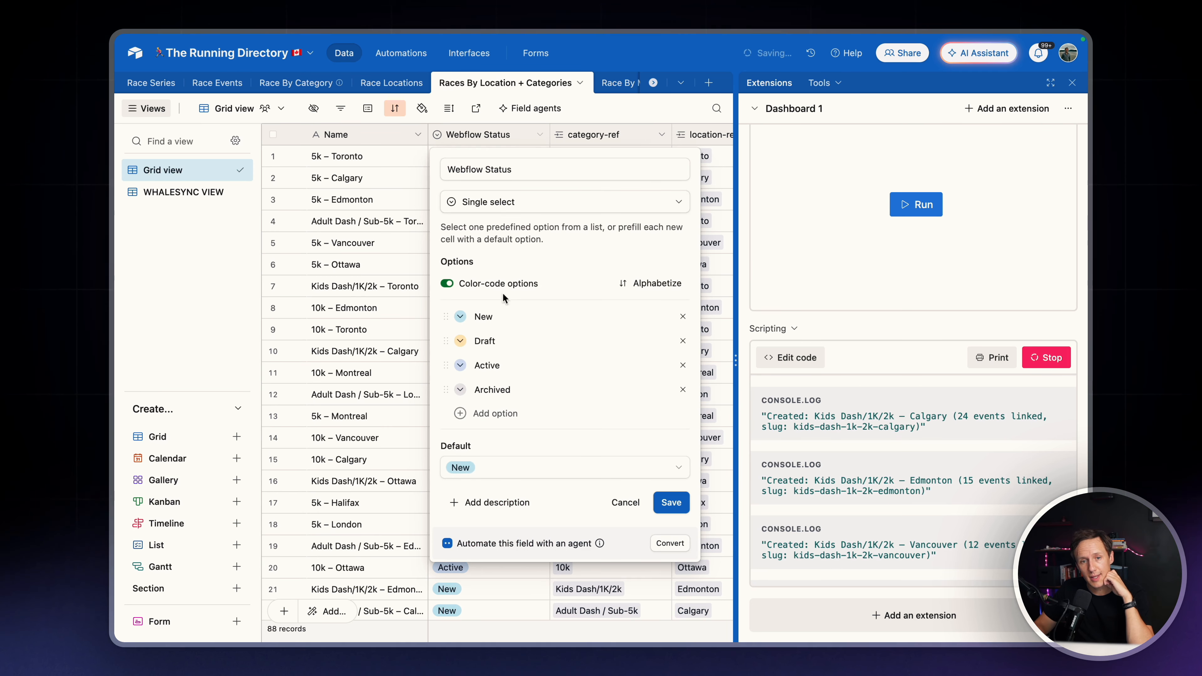
{"action": "left_click", "coordinate": [671, 503]}
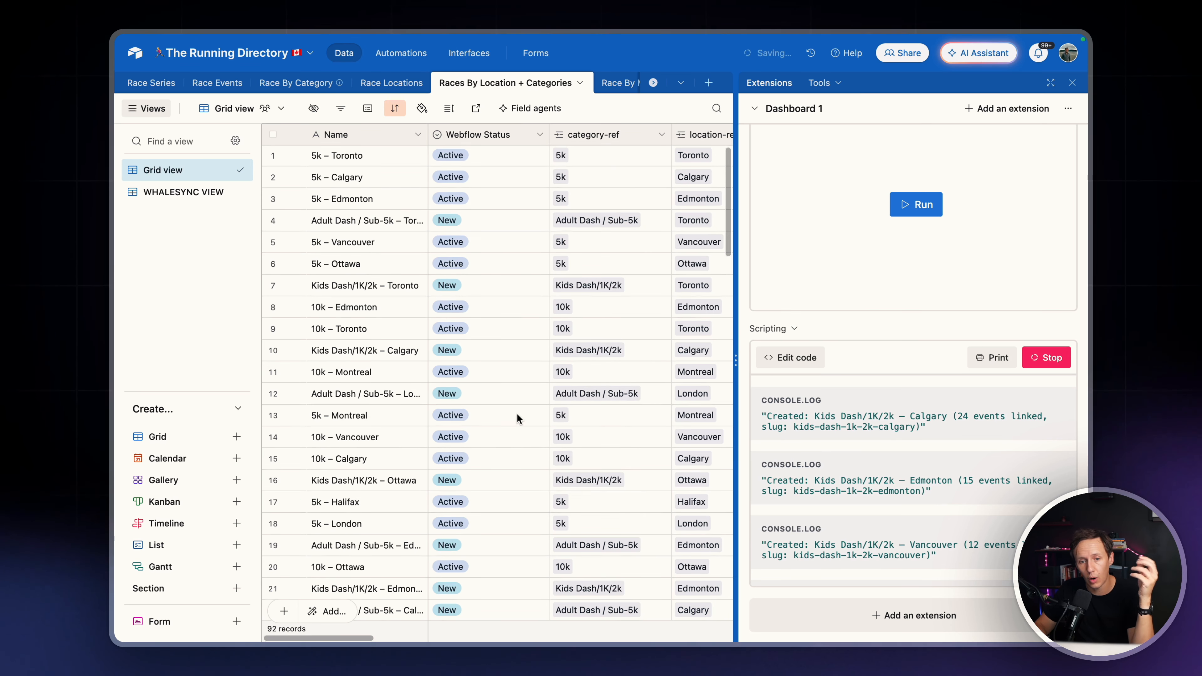
{"action": "scroll", "coordinate": [559, 431], "scroll_direction": "down", "scroll_amount": 15}
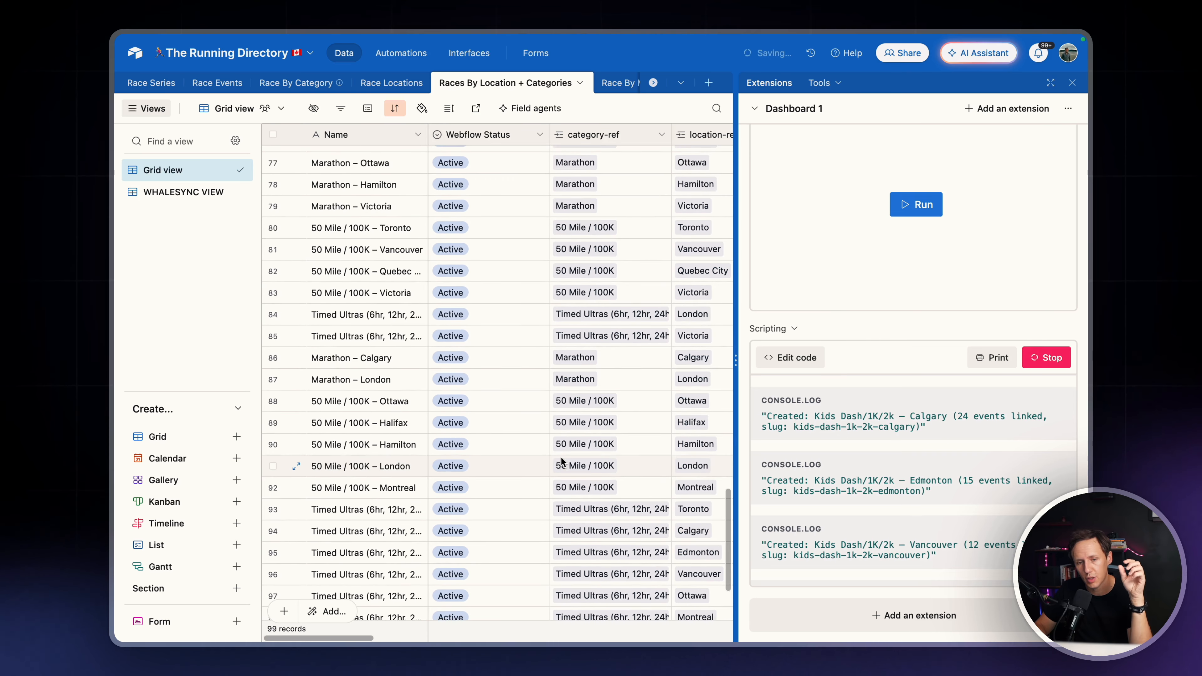
{"action": "scroll", "coordinate": [561, 461], "scroll_direction": "up", "scroll_amount": 15}
{"action": "scroll", "coordinate": [562, 460], "scroll_direction": "up", "scroll_amount": 10}
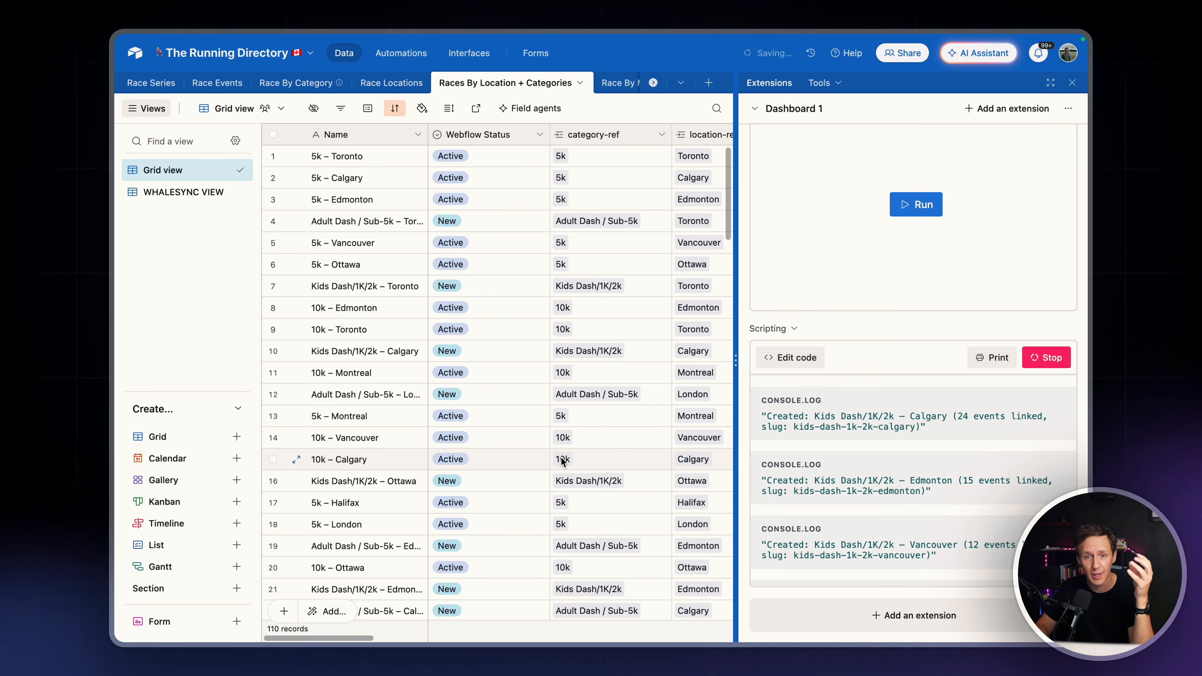
{"action": "scroll", "coordinate": [615, 83], "scroll_direction": "right", "scroll_amount": 5}
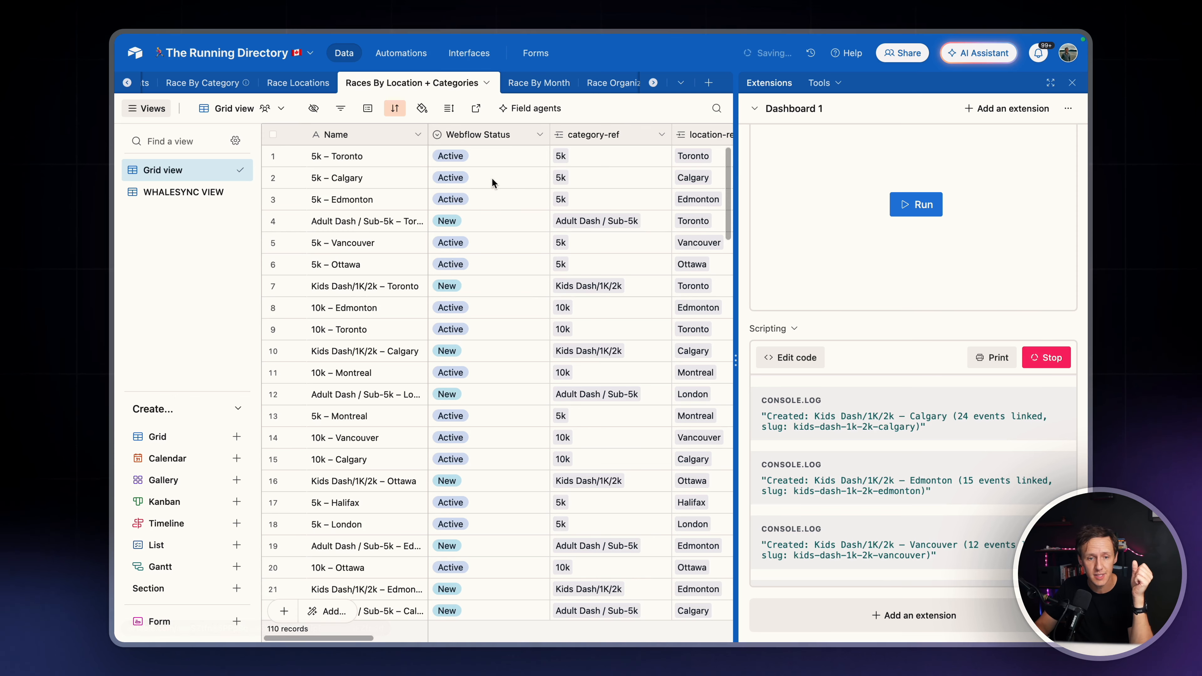
{"action": "scroll", "coordinate": [546, 392], "scroll_direction": "down", "scroll_amount": 5}
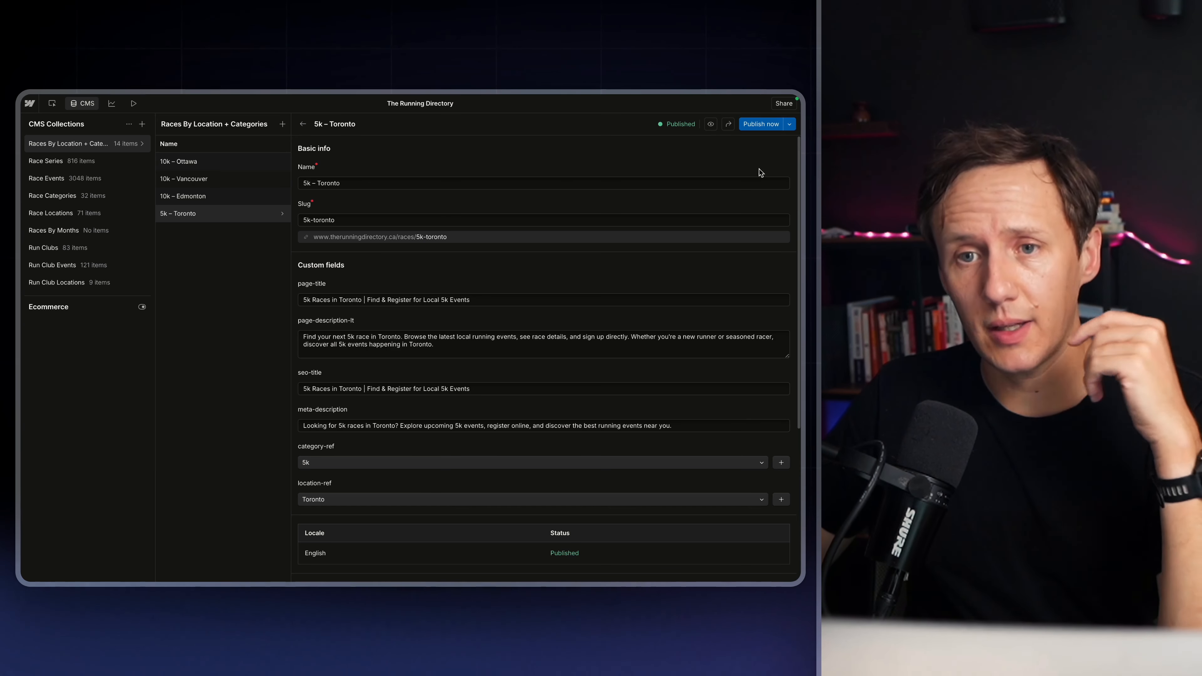
In the Webflow CMS, refresh the collections and view the Half Marathon – Montreal, Half Marathon – Vancouver and 5k – Toronto items
{"action": "left_click", "coordinate": [128, 124]}
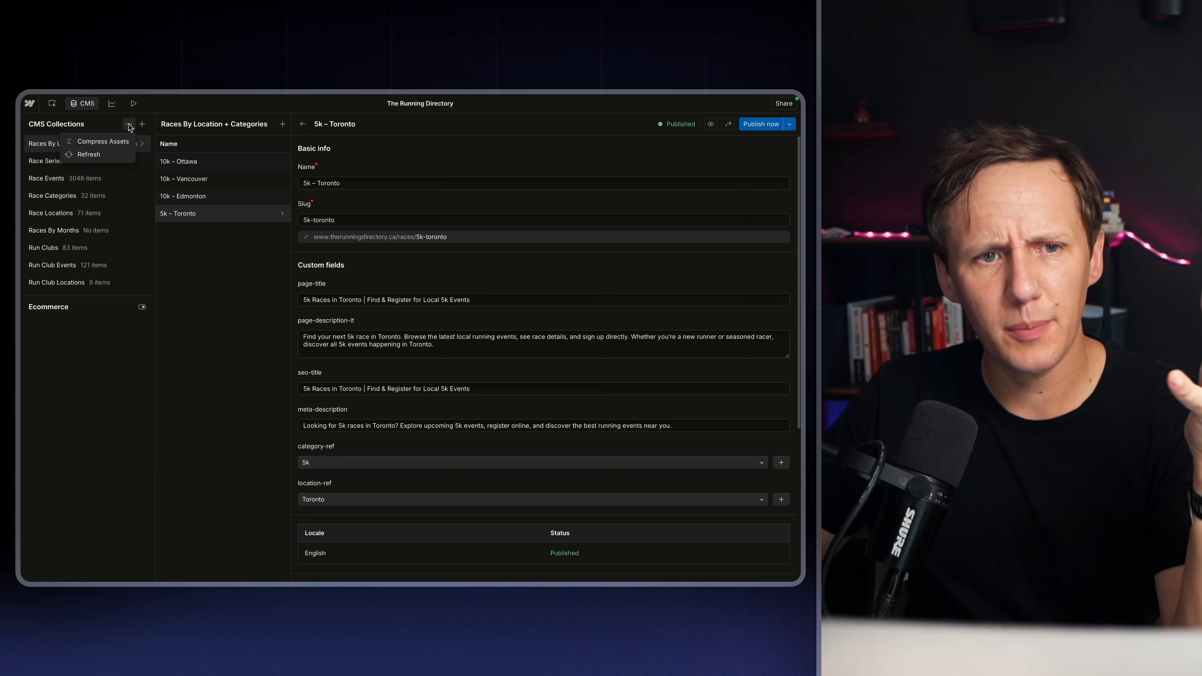
{"action": "left_click", "coordinate": [89, 154]}
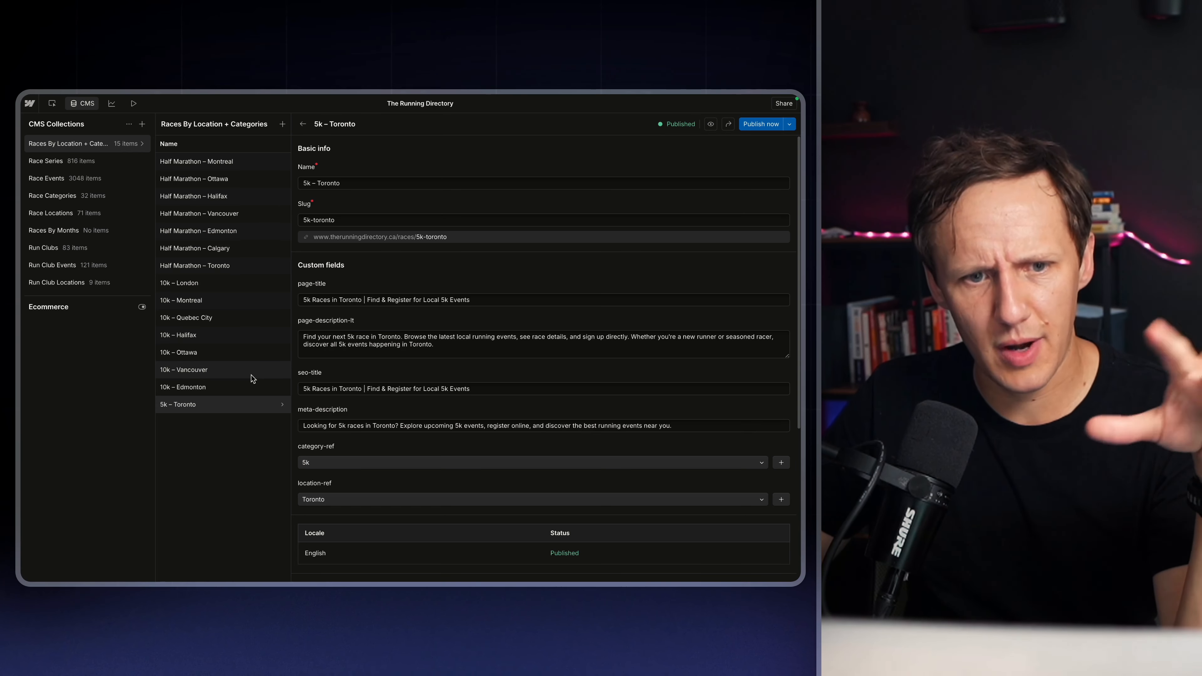
{"action": "left_click", "coordinate": [204, 165]}
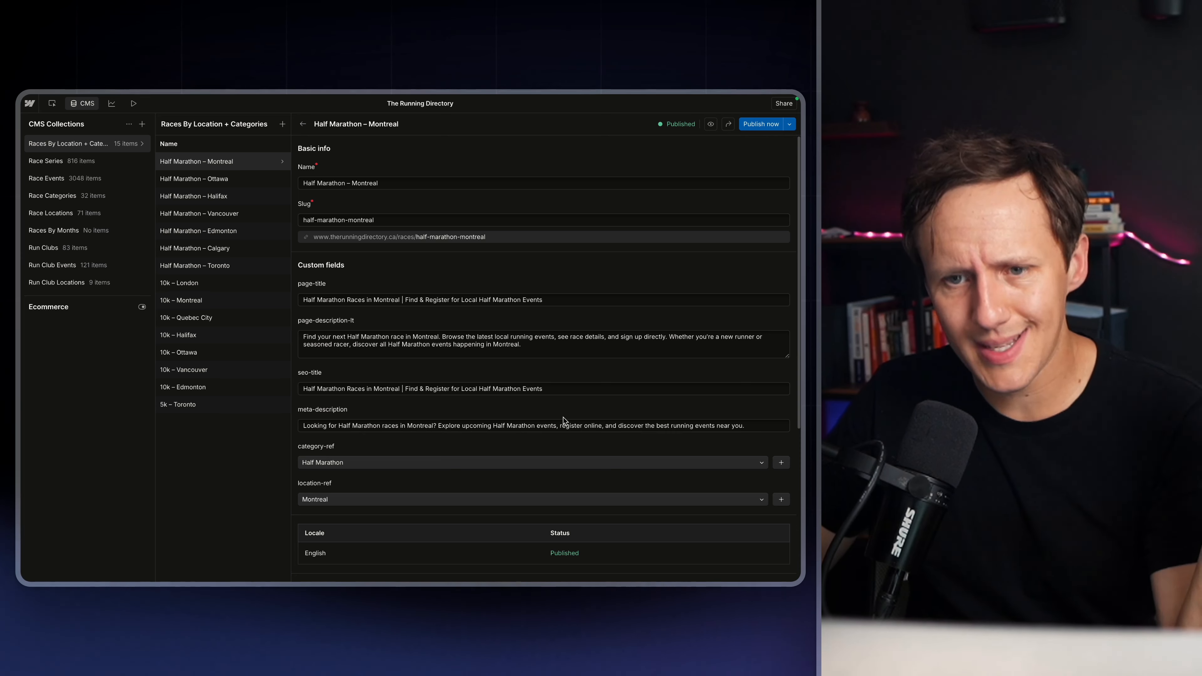
{"action": "left_click", "coordinate": [239, 213]}
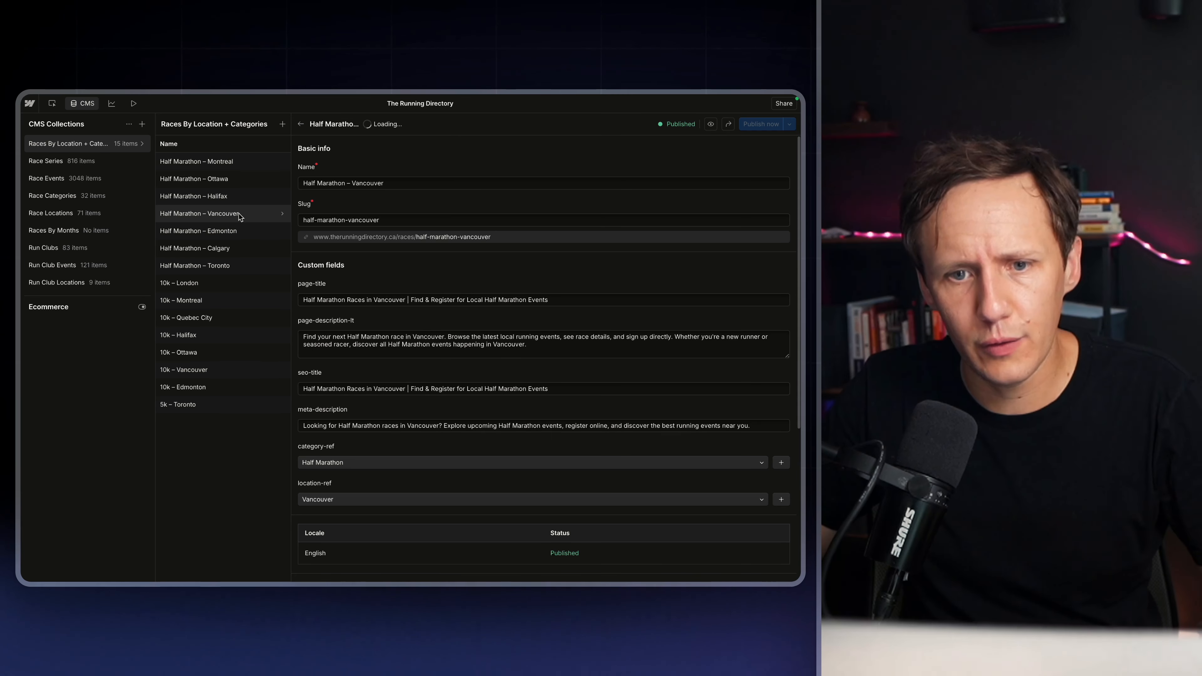
{"action": "left_click", "coordinate": [217, 408]}
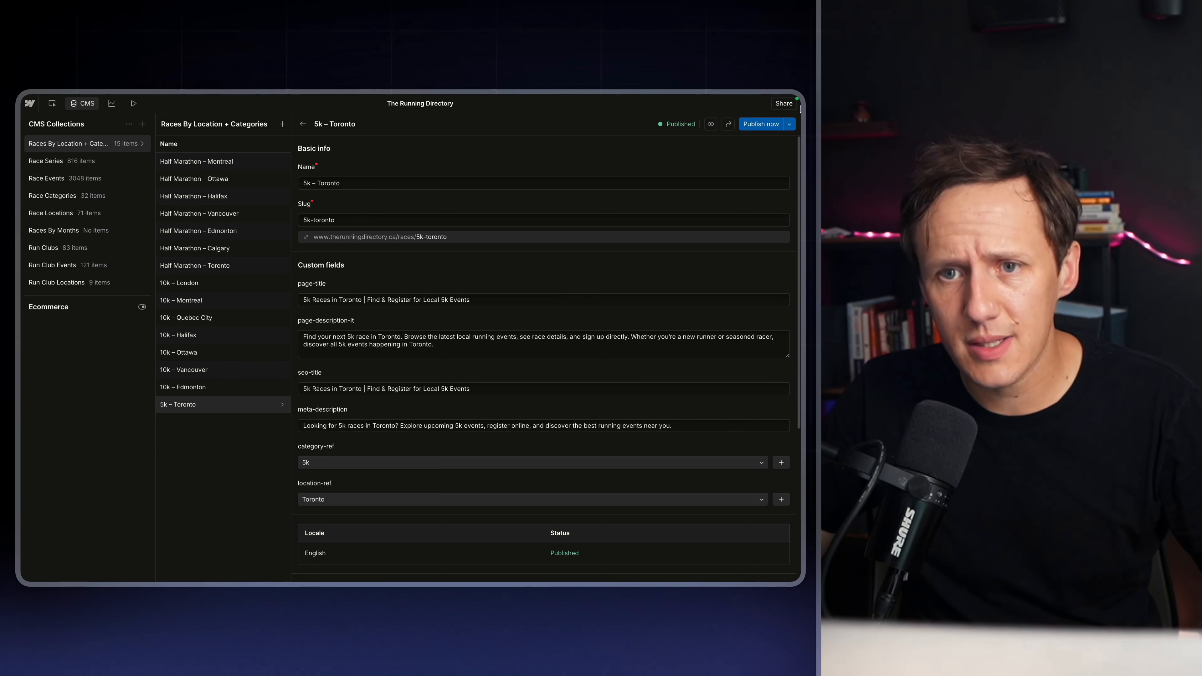
Open the 5k – Toronto item's page in the Designer and inspect its heading, description paragraph and events-feed_list settings
{"action": "left_click", "coordinate": [710, 125]}
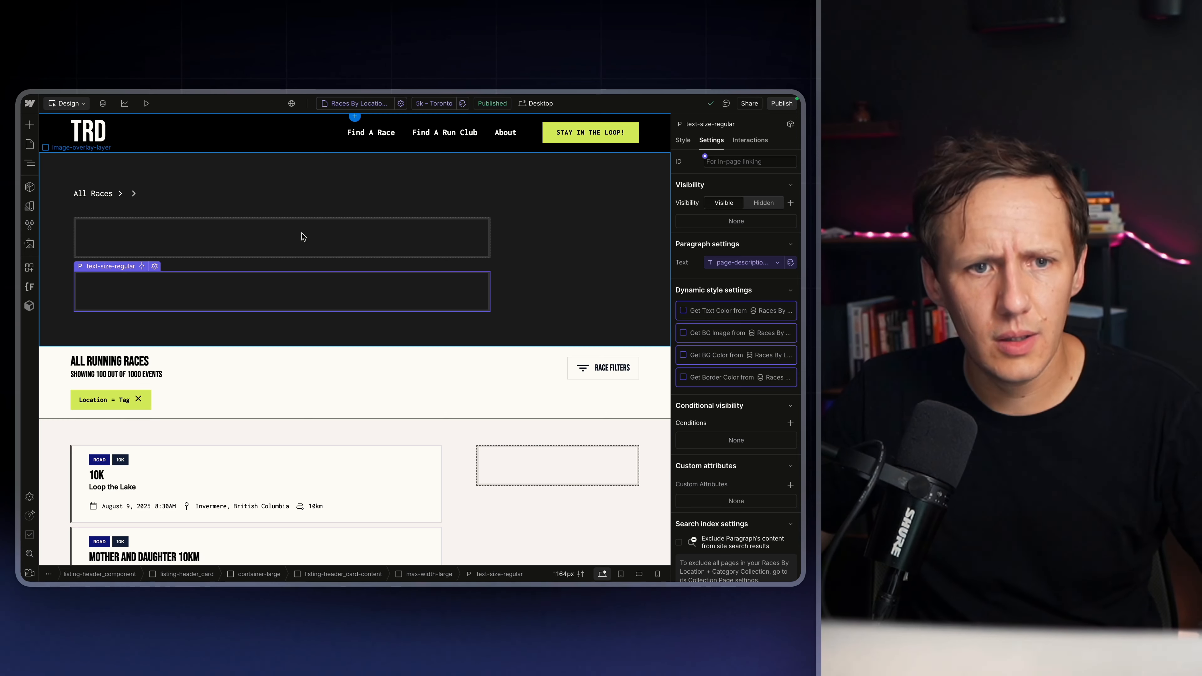
{"action": "left_click", "coordinate": [297, 301]}
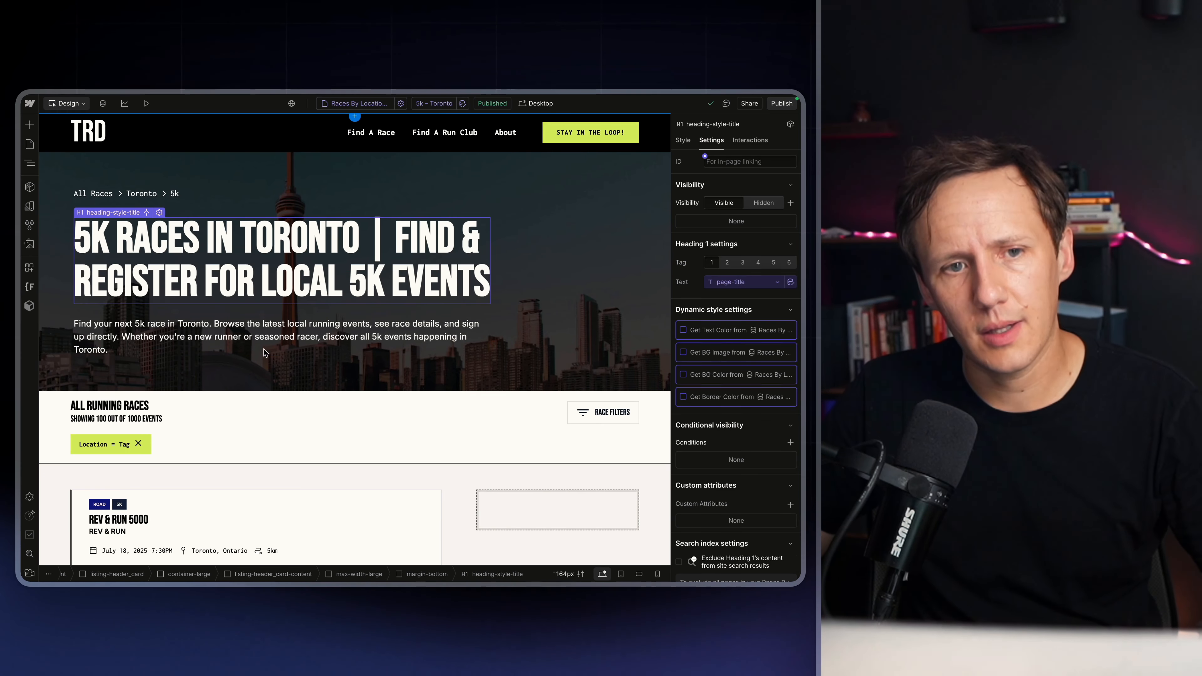
{"action": "left_click", "coordinate": [229, 336]}
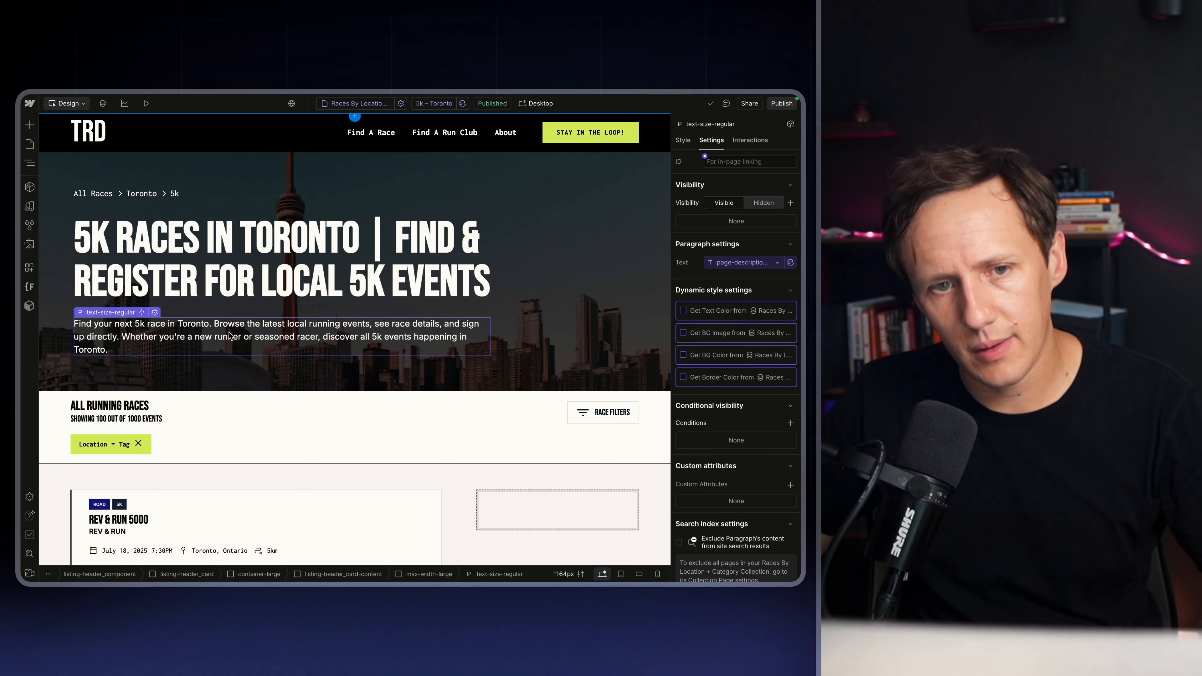
{"action": "scroll", "coordinate": [202, 464], "scroll_direction": "down", "scroll_amount": 2}
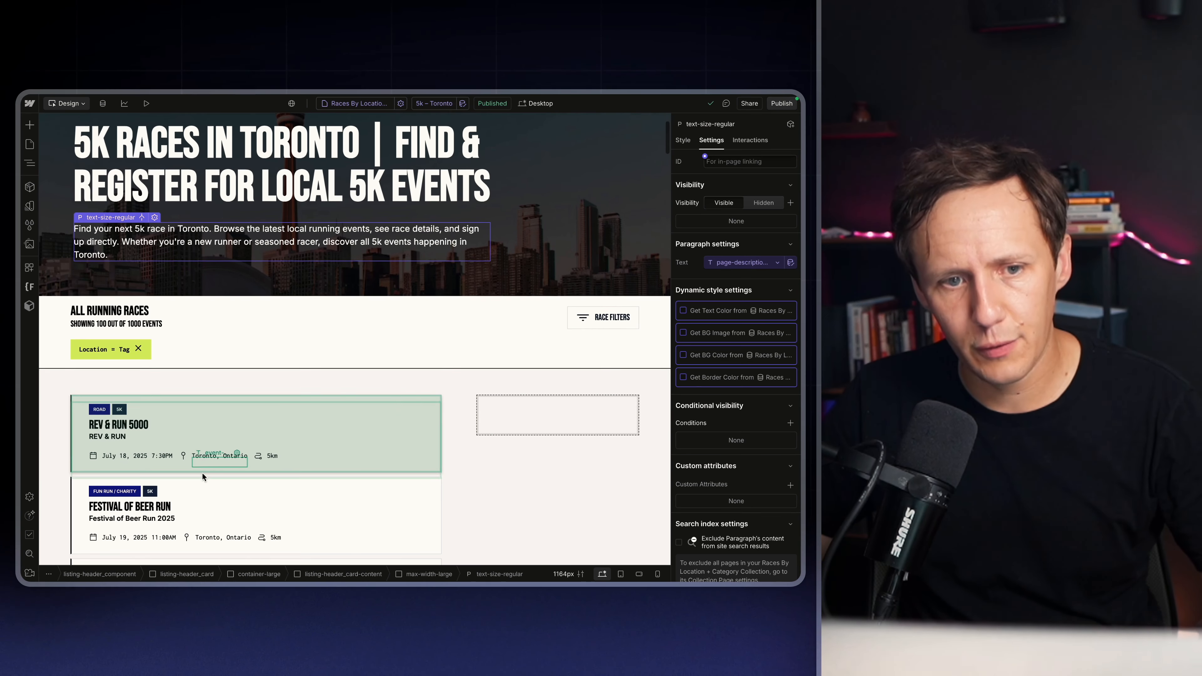
{"action": "left_click", "coordinate": [201, 473]}
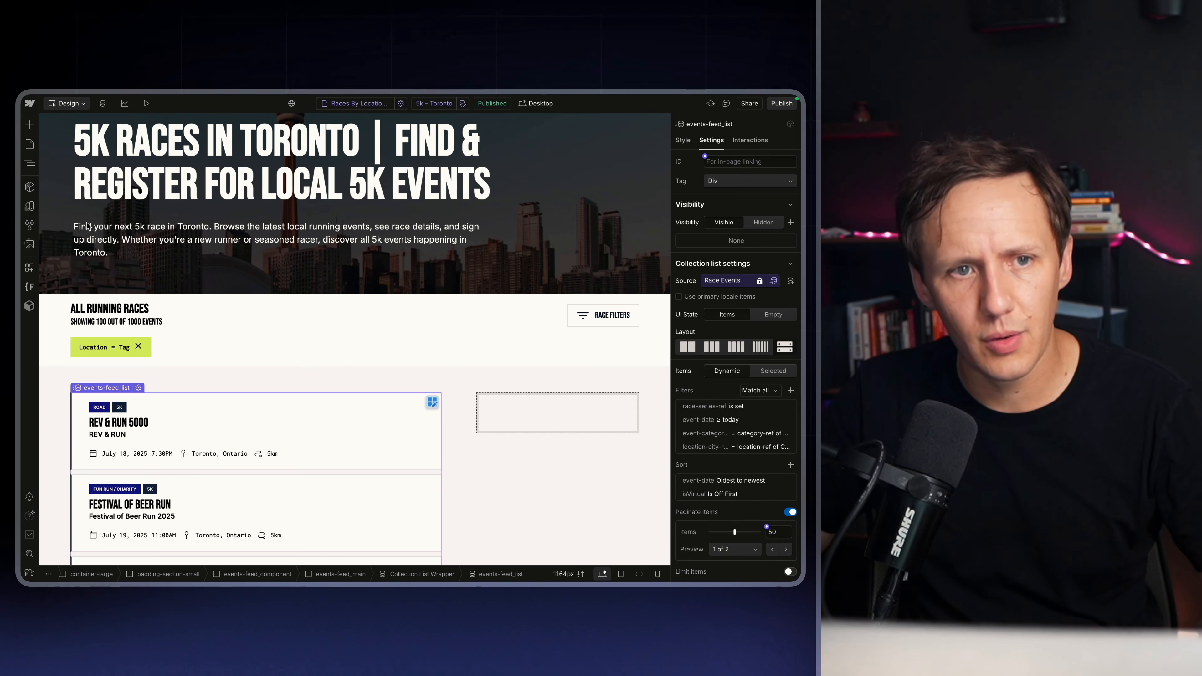
Open the Races By Location + Categories Template settings and page through the SEO search result previews of several items
{"action": "left_click", "coordinate": [30, 144]}
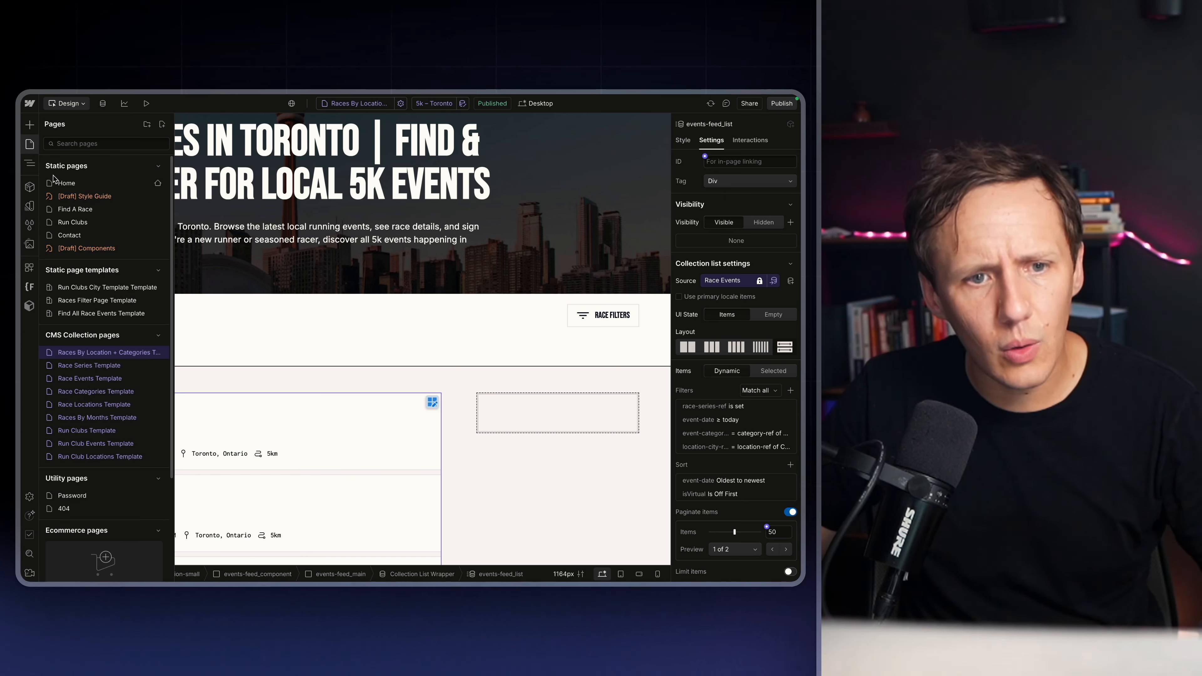
{"action": "left_click", "coordinate": [157, 353]}
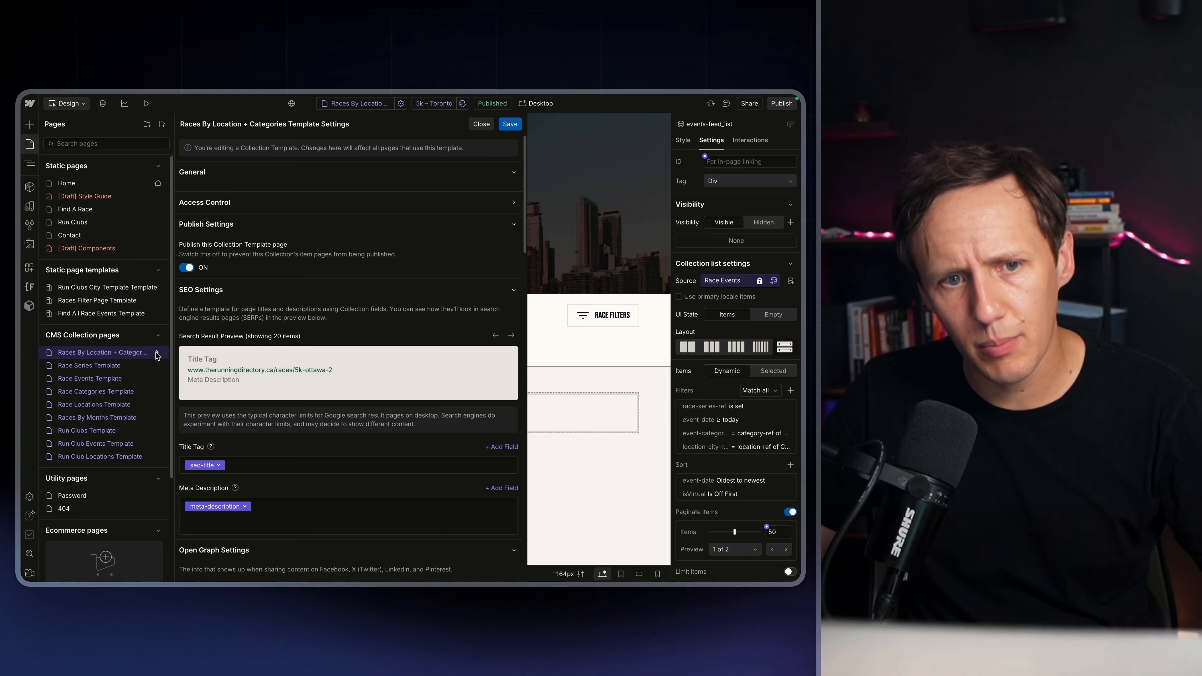
{"action": "scroll", "coordinate": [356, 420], "scroll_direction": "down", "scroll_amount": 5}
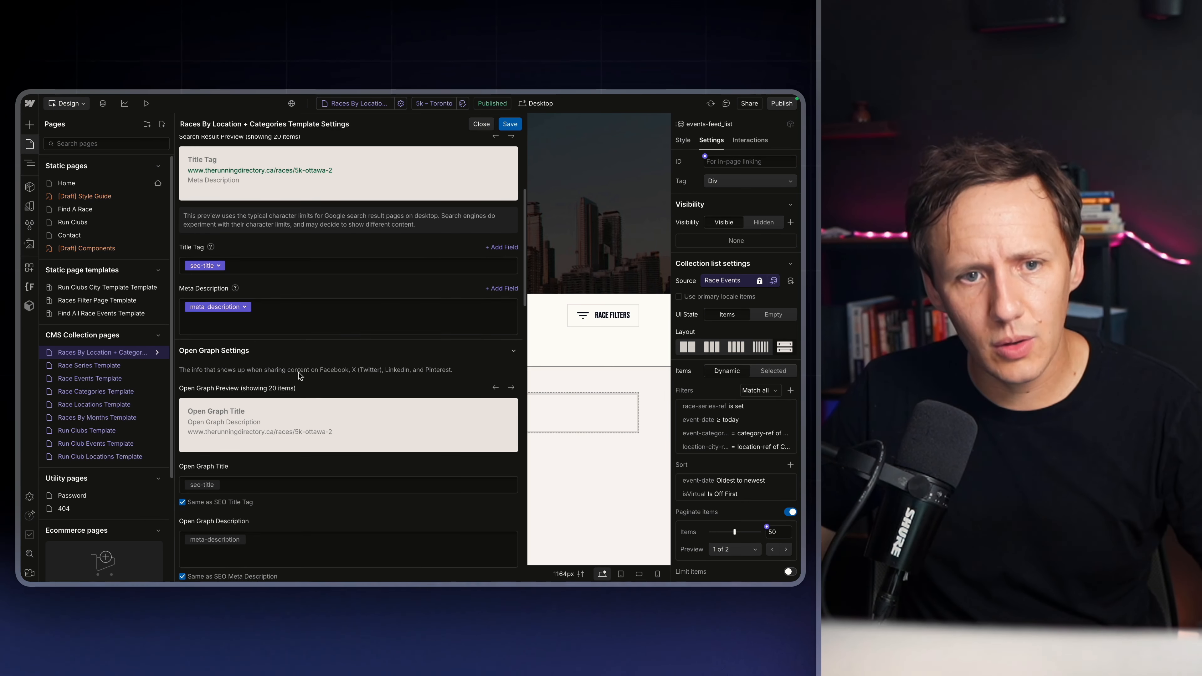
{"action": "scroll", "coordinate": [279, 219], "scroll_direction": "up", "scroll_amount": 3}
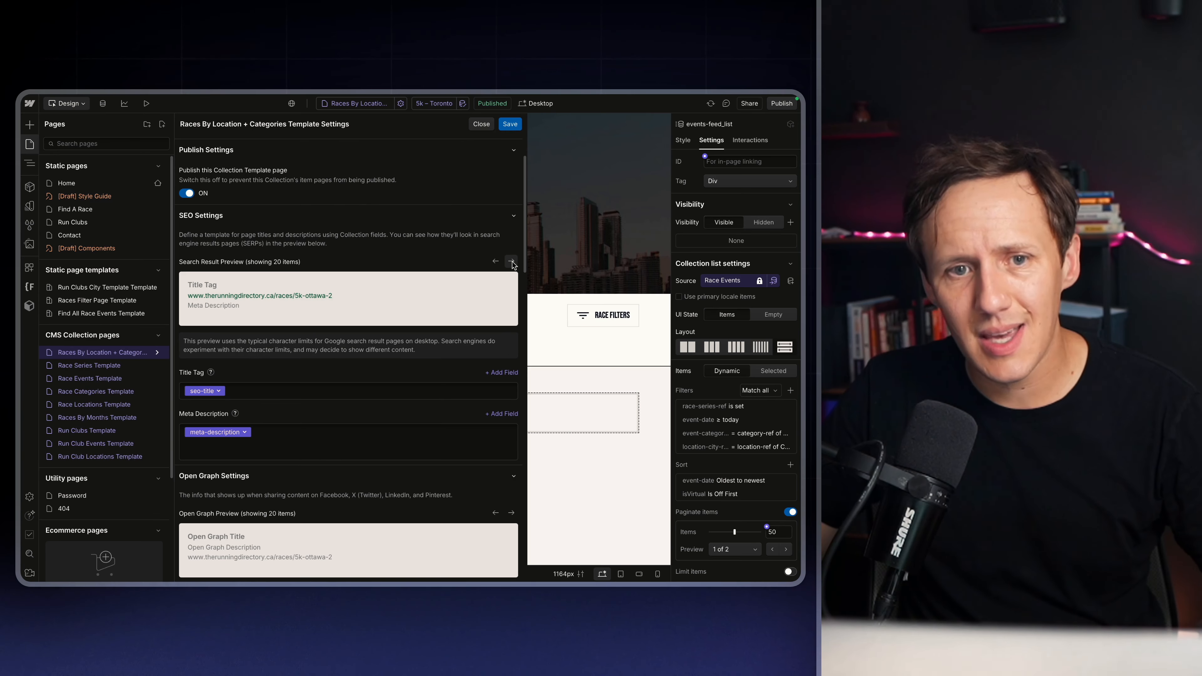
{"action": "left_click", "coordinate": [510, 264]}
{"action": "left_click", "coordinate": [514, 264]}
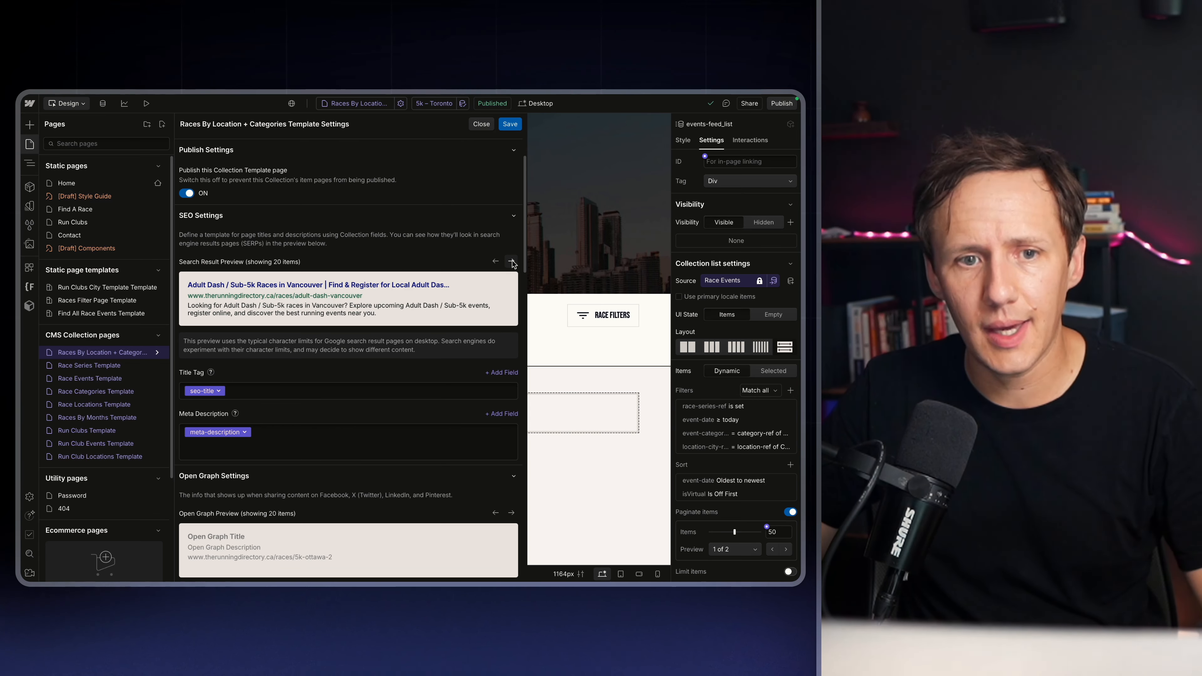
{"action": "left_click", "coordinate": [514, 263]}
{"action": "left_click", "coordinate": [513, 264]}
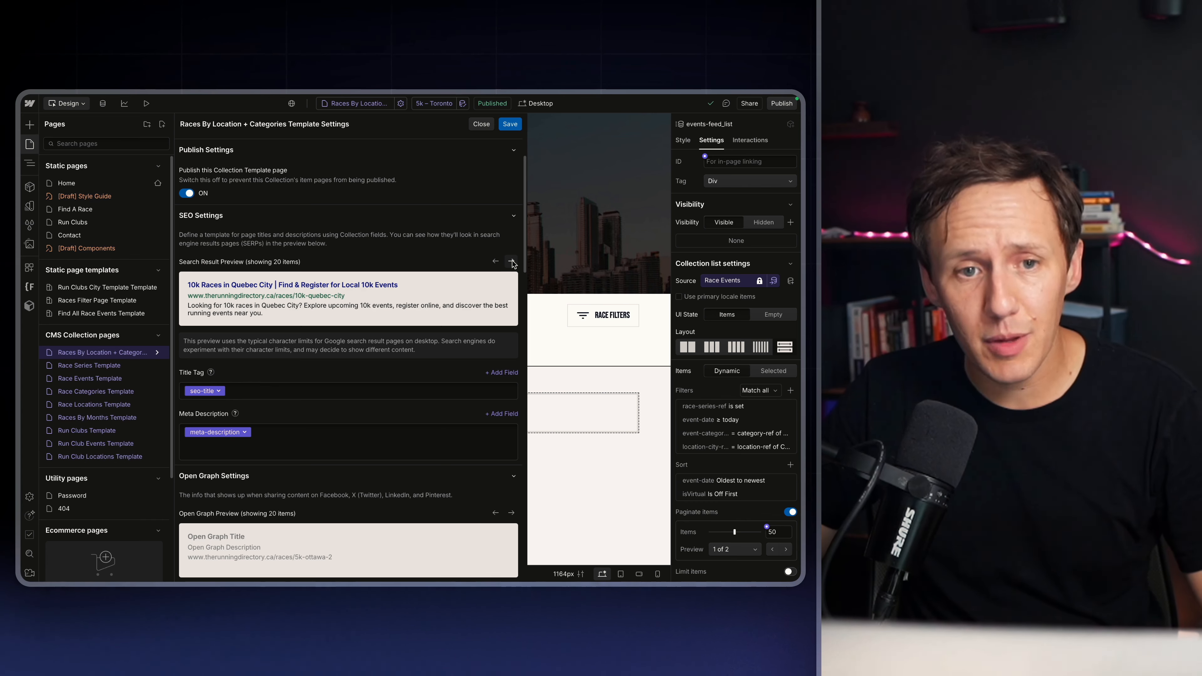
{"action": "left_click", "coordinate": [514, 264]}
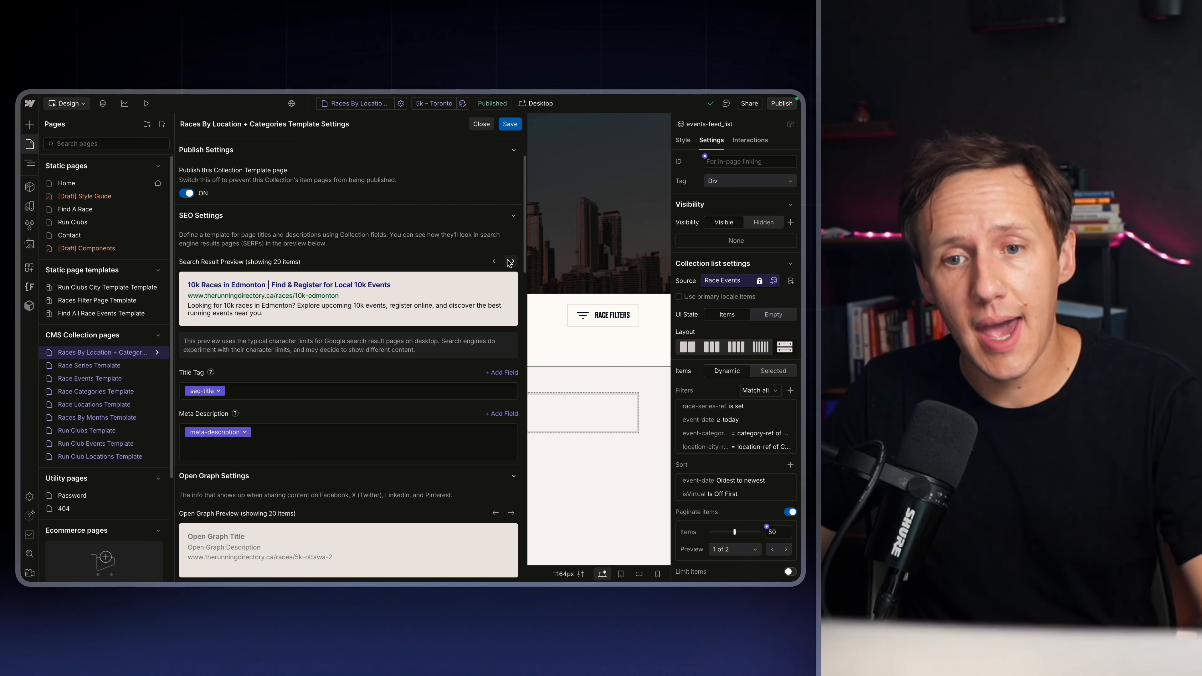
Return to the 5k – Toronto page and select its main heading to inspect its text binding
{"action": "left_click", "coordinate": [29, 144]}
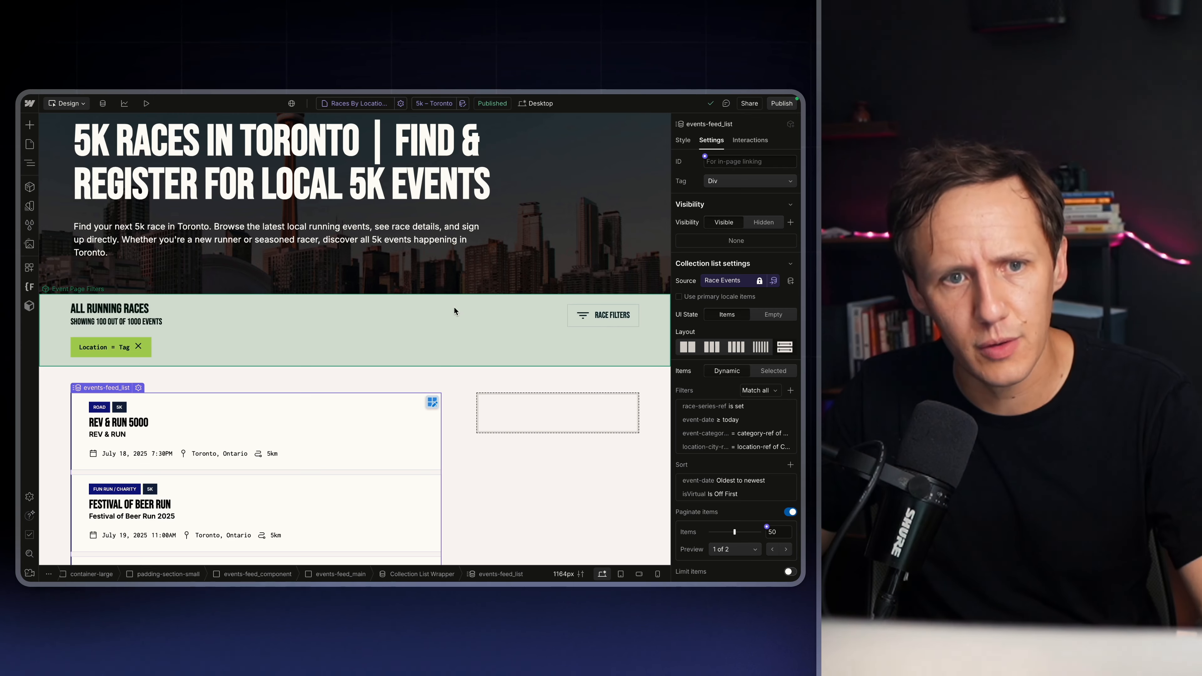
{"action": "scroll", "coordinate": [454, 311], "scroll_direction": "up", "scroll_amount": 3}
{"action": "left_click", "coordinate": [267, 246]}
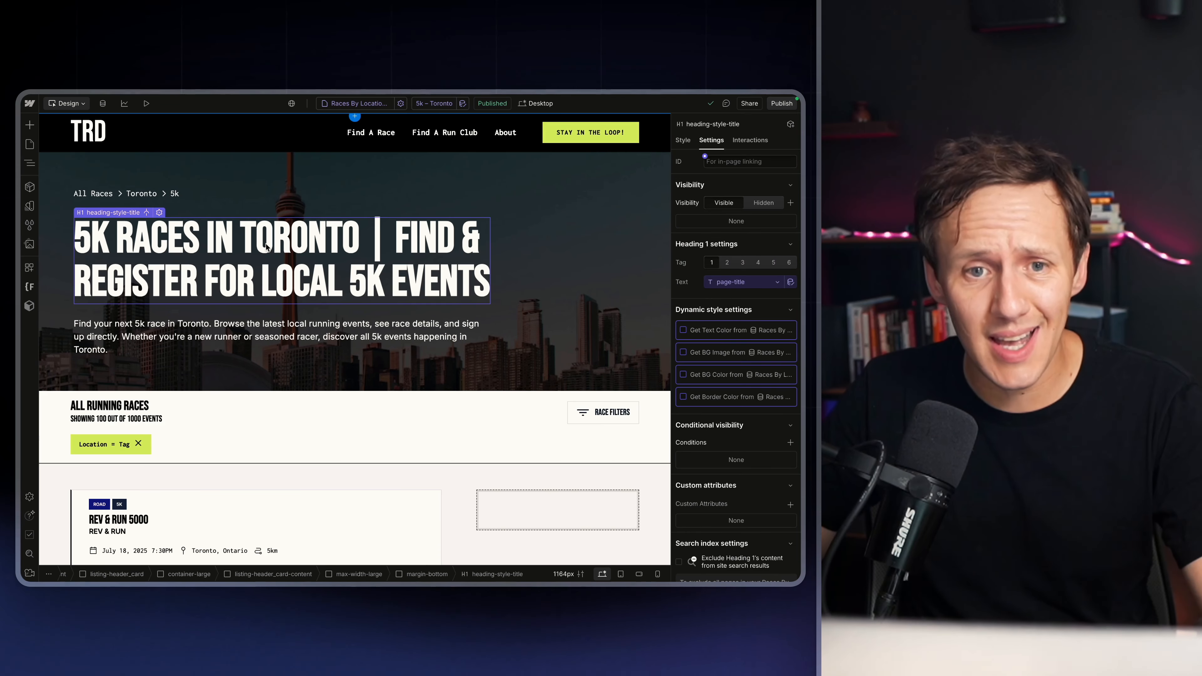